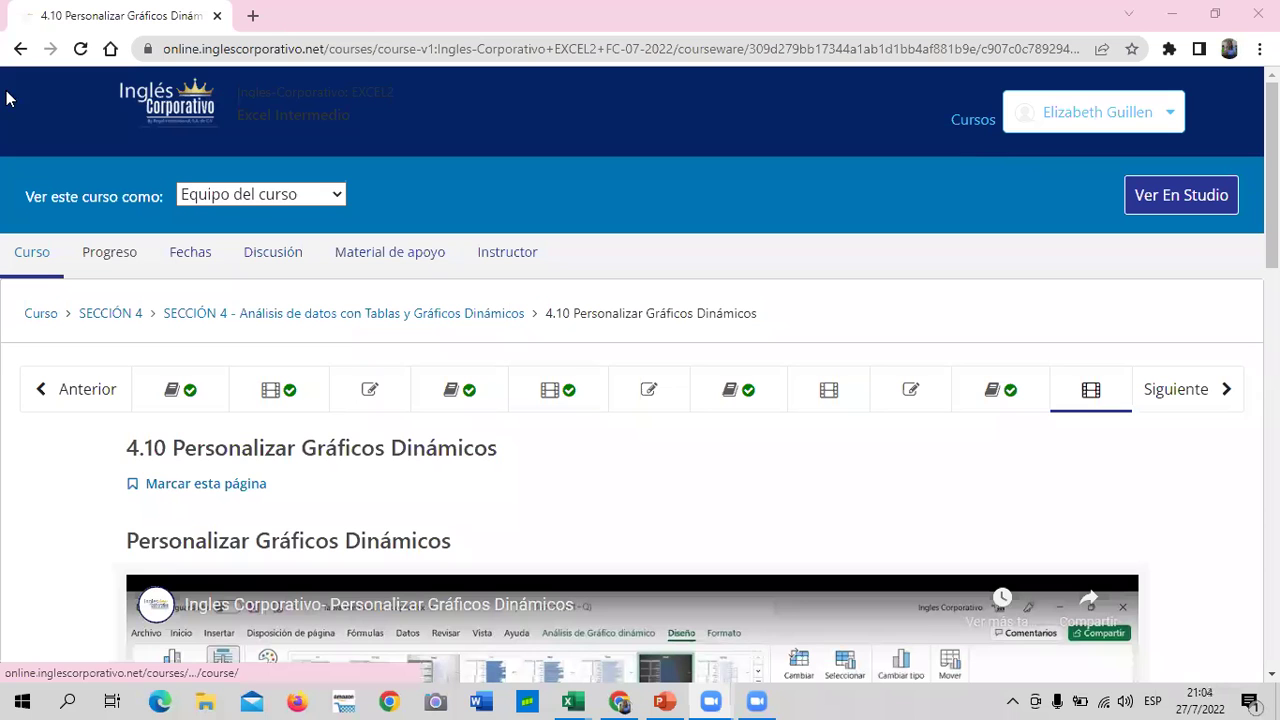
# Step: Scroll down through the current course lesson page and back up to the top
pyautogui.scroll(-2, 618, 442)
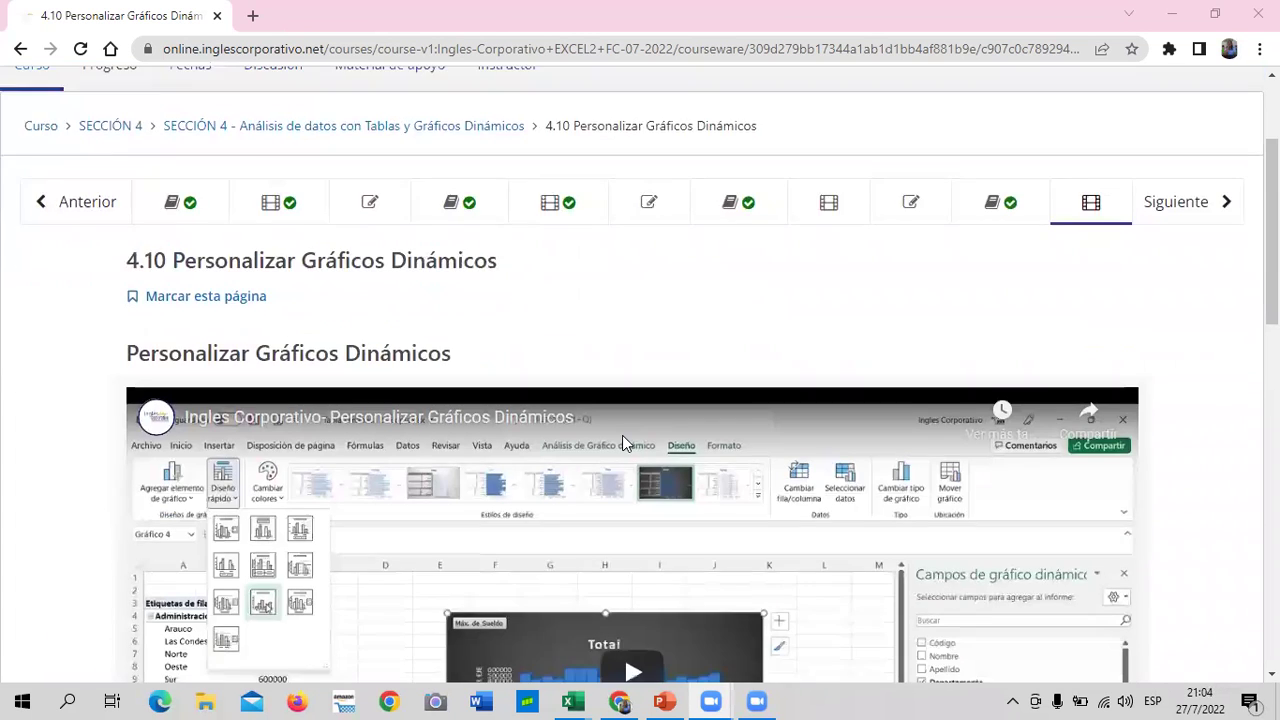
pyautogui.scroll(-3, 622, 438)
pyautogui.scroll(-3, 622, 440)
pyautogui.scroll(-3, 618, 445)
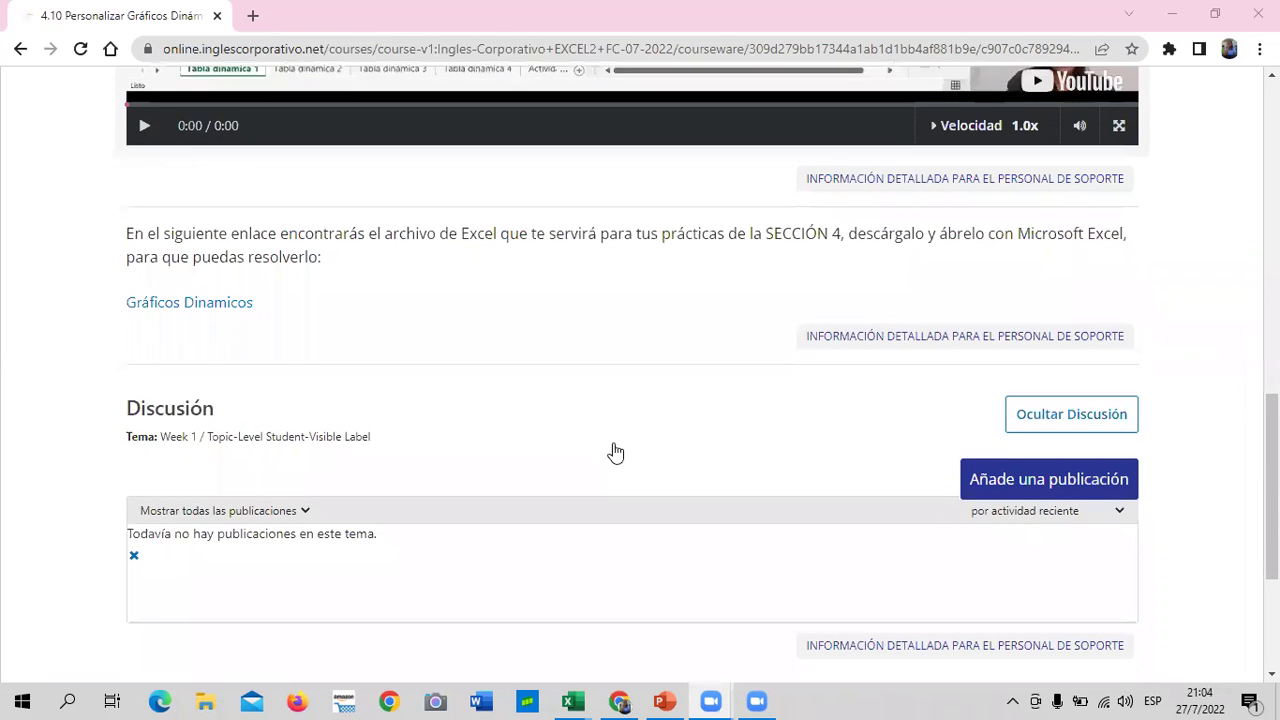
pyautogui.scroll(1, 610, 450)
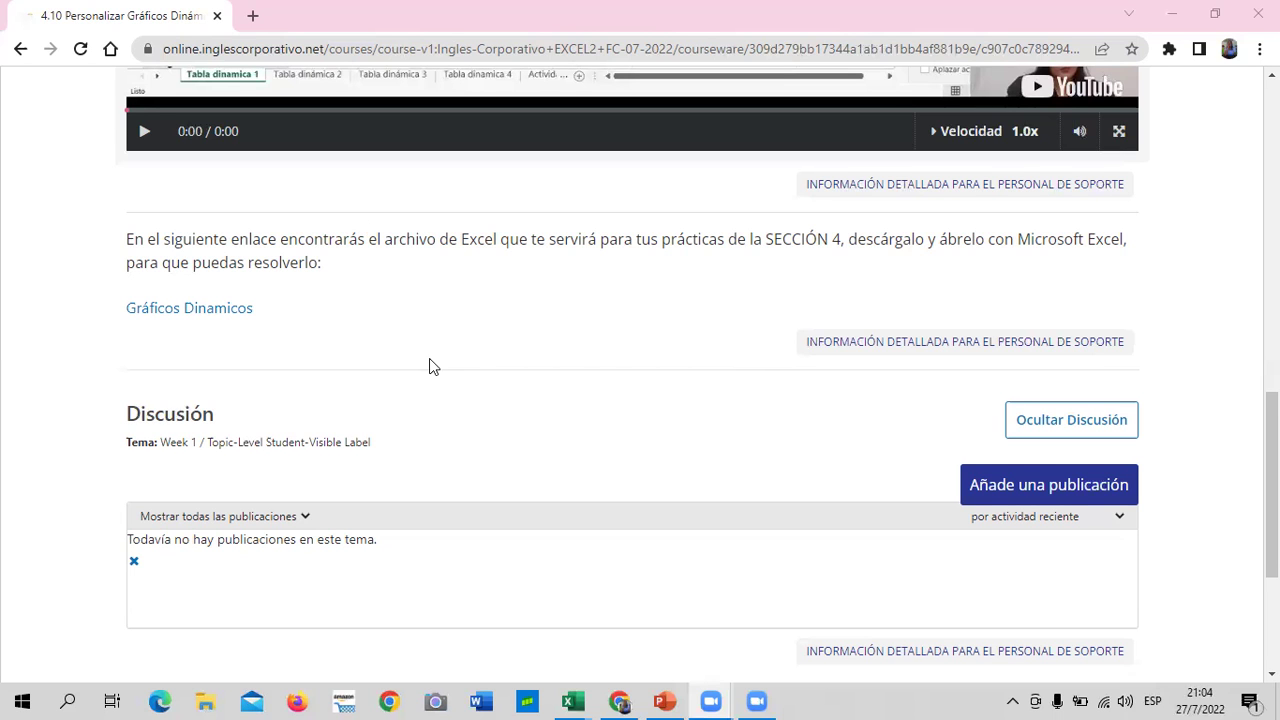
pyautogui.scroll(3, 429, 360)
pyautogui.scroll(2, 420, 428)
pyautogui.scroll(1, 420, 428)
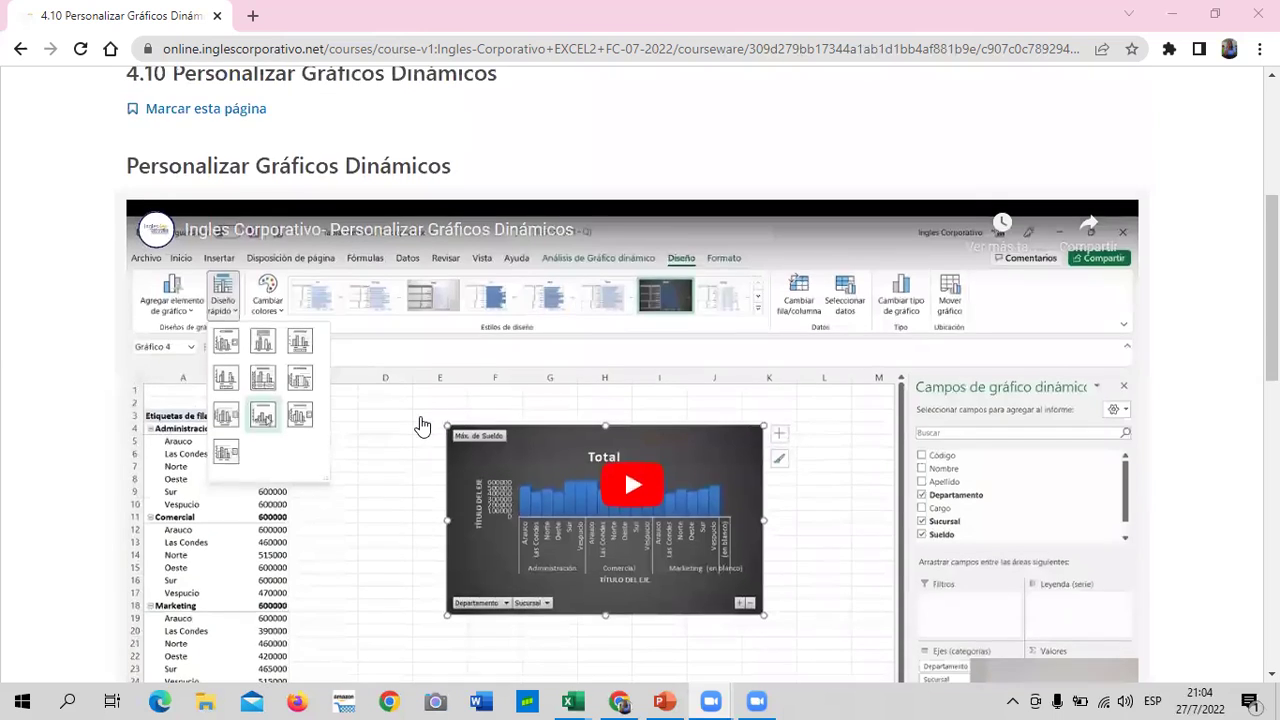
pyautogui.scroll(3, 420, 425)
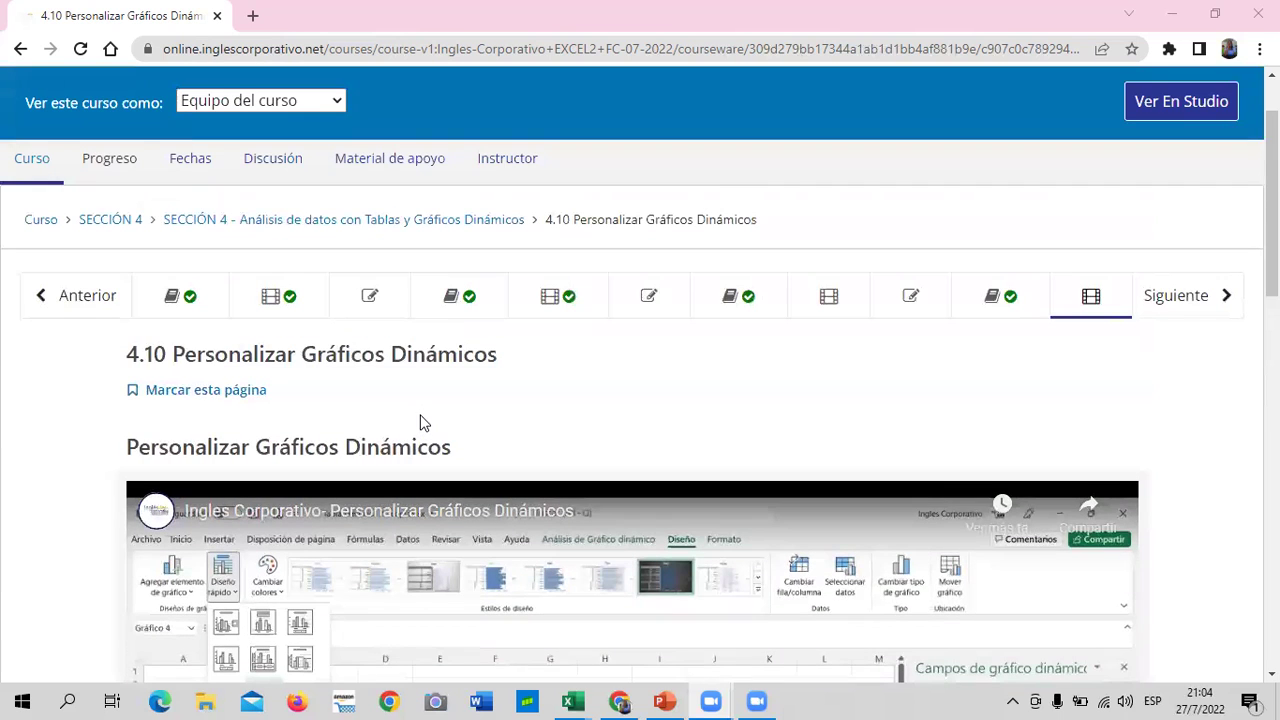
# Step: Go to unit 4.6 'Objetivo de la lección' and read through its pivot chart overview
pyautogui.click(765, 306)
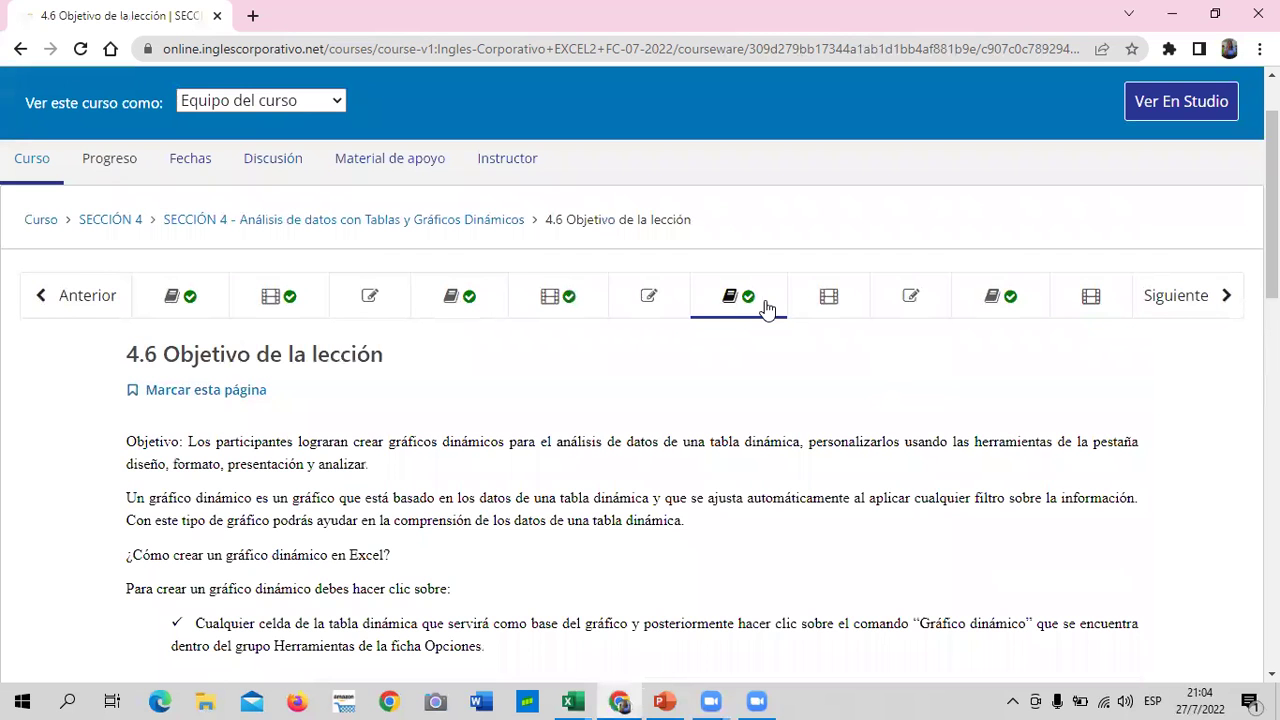
pyautogui.scroll(-3, 545, 510)
pyautogui.scroll(-4, 549, 500)
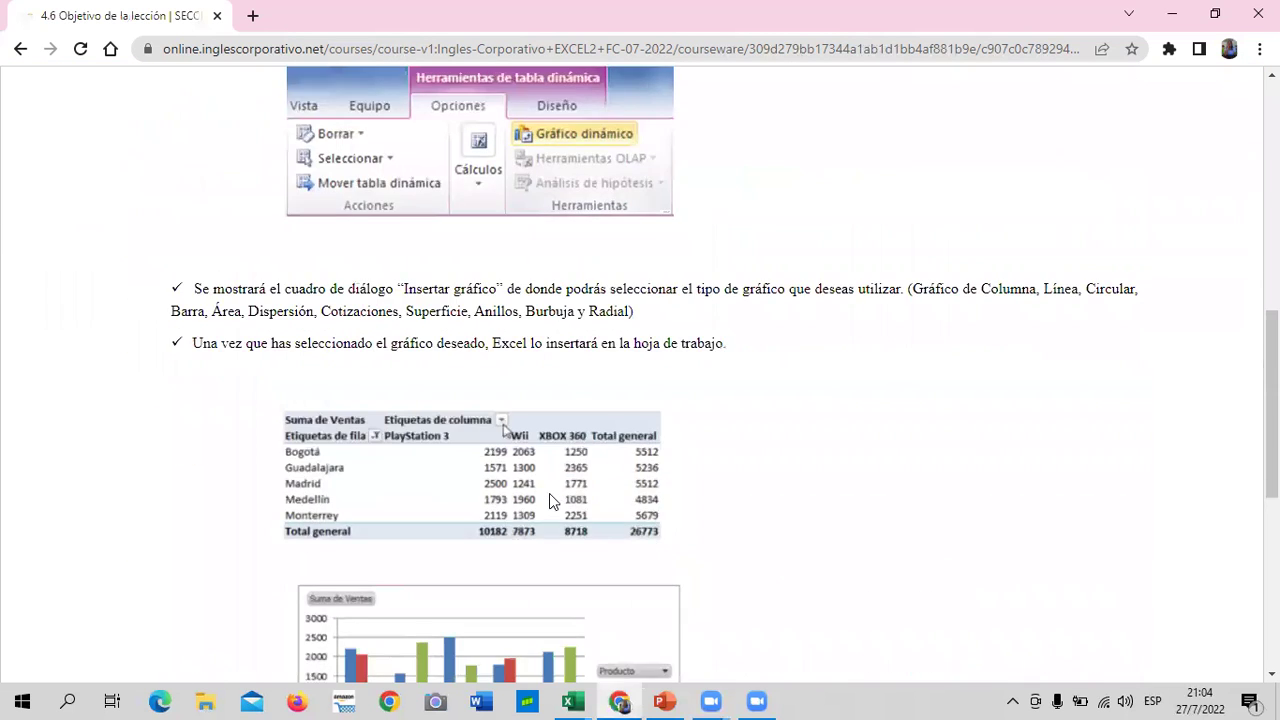
pyautogui.scroll(-4, 549, 493)
pyautogui.scroll(-2, 551, 495)
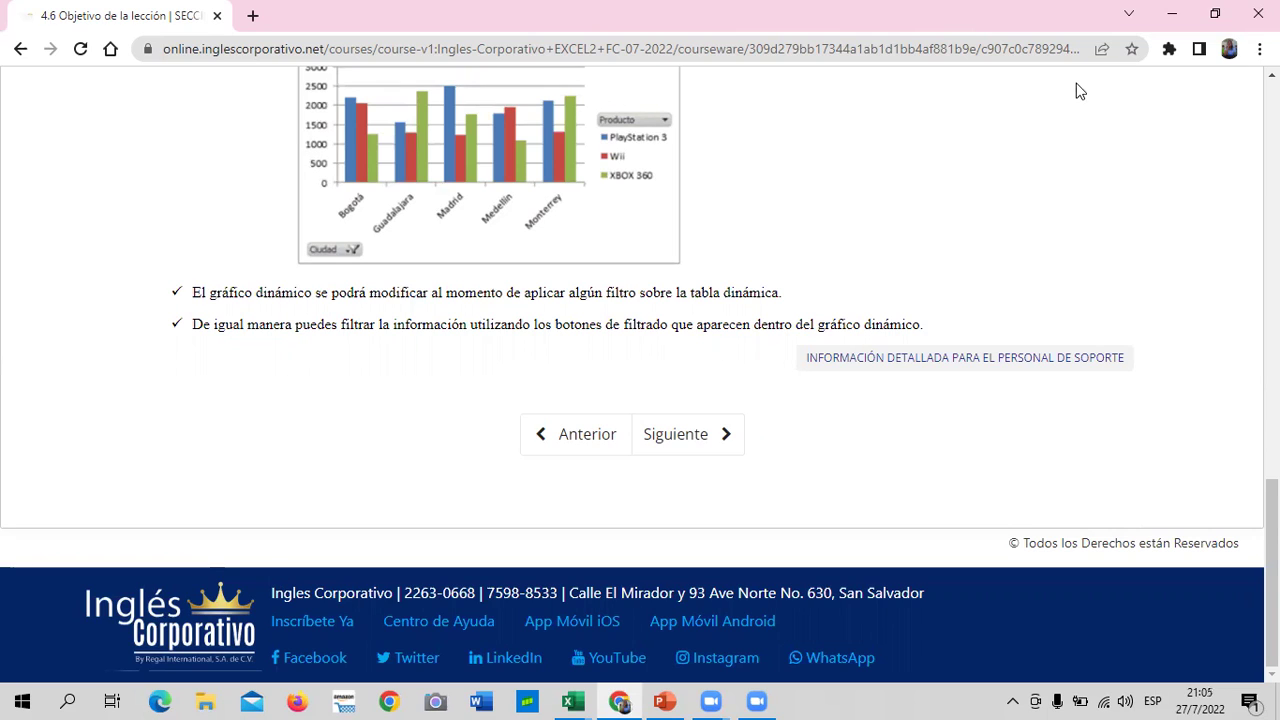
pyautogui.scroll(6, 810, 340)
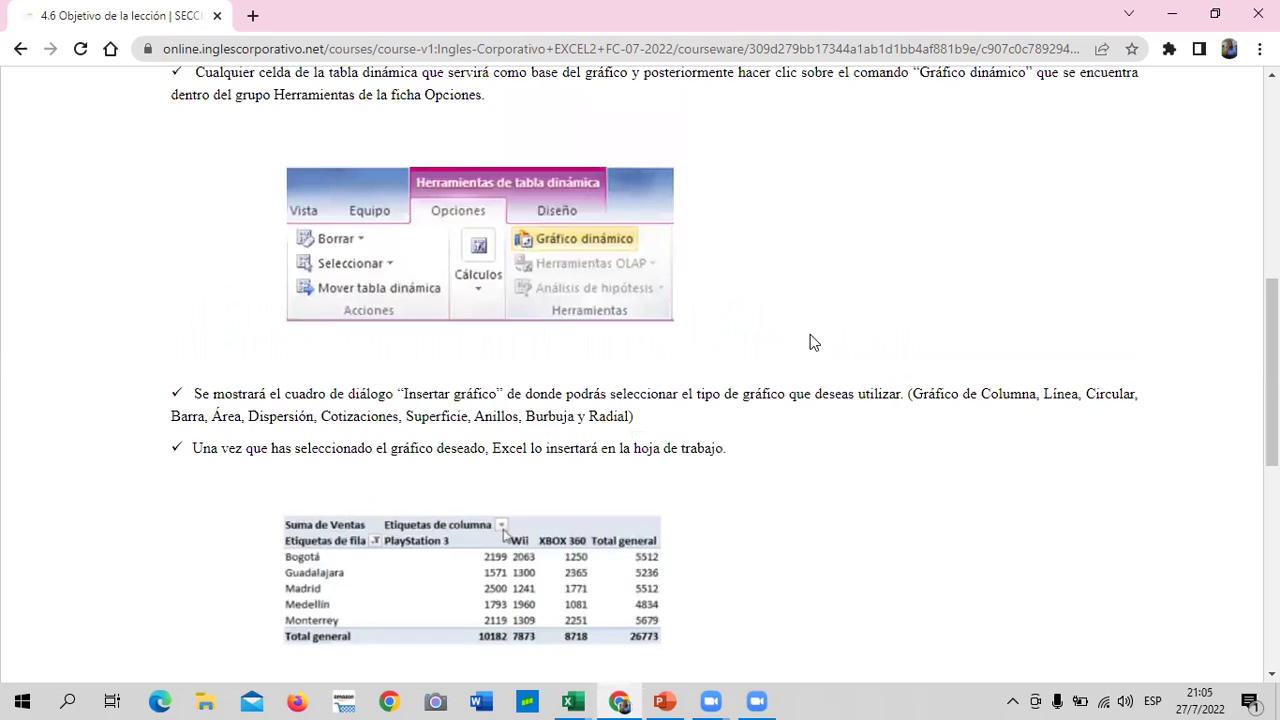
pyautogui.scroll(3, 810, 342)
pyautogui.scroll(2, 812, 340)
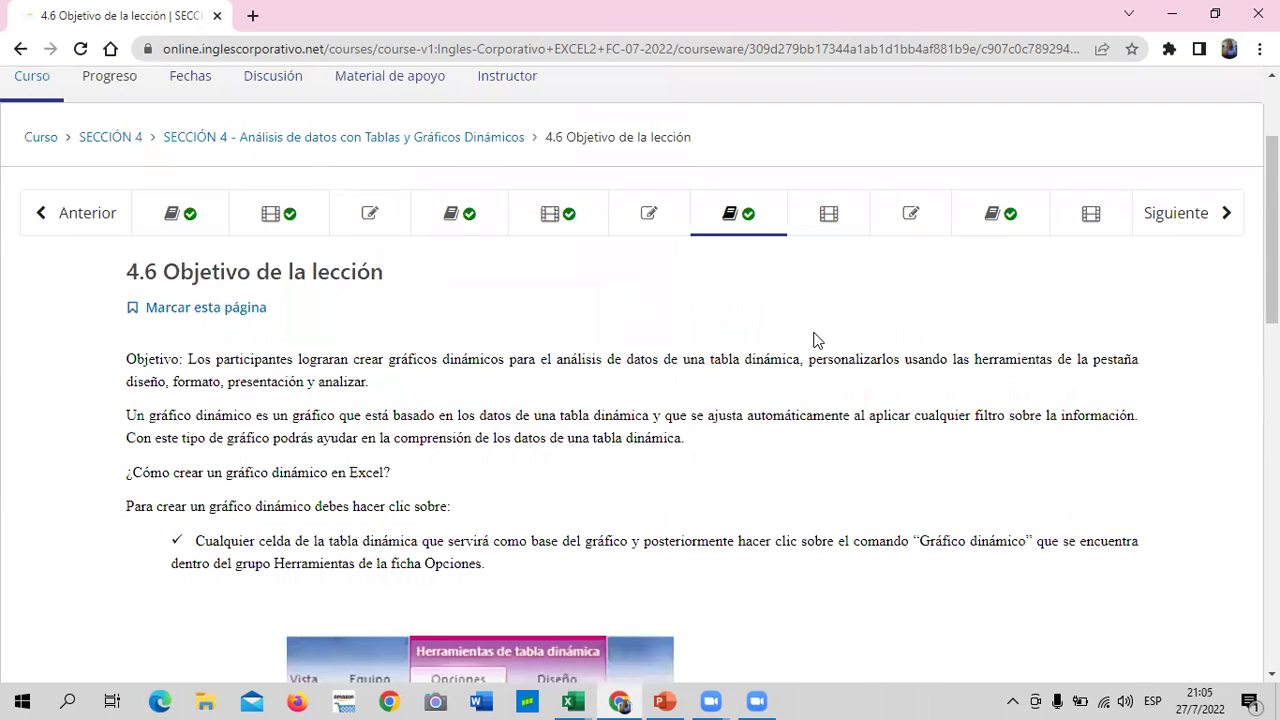
pyautogui.scroll(-1, 802, 380)
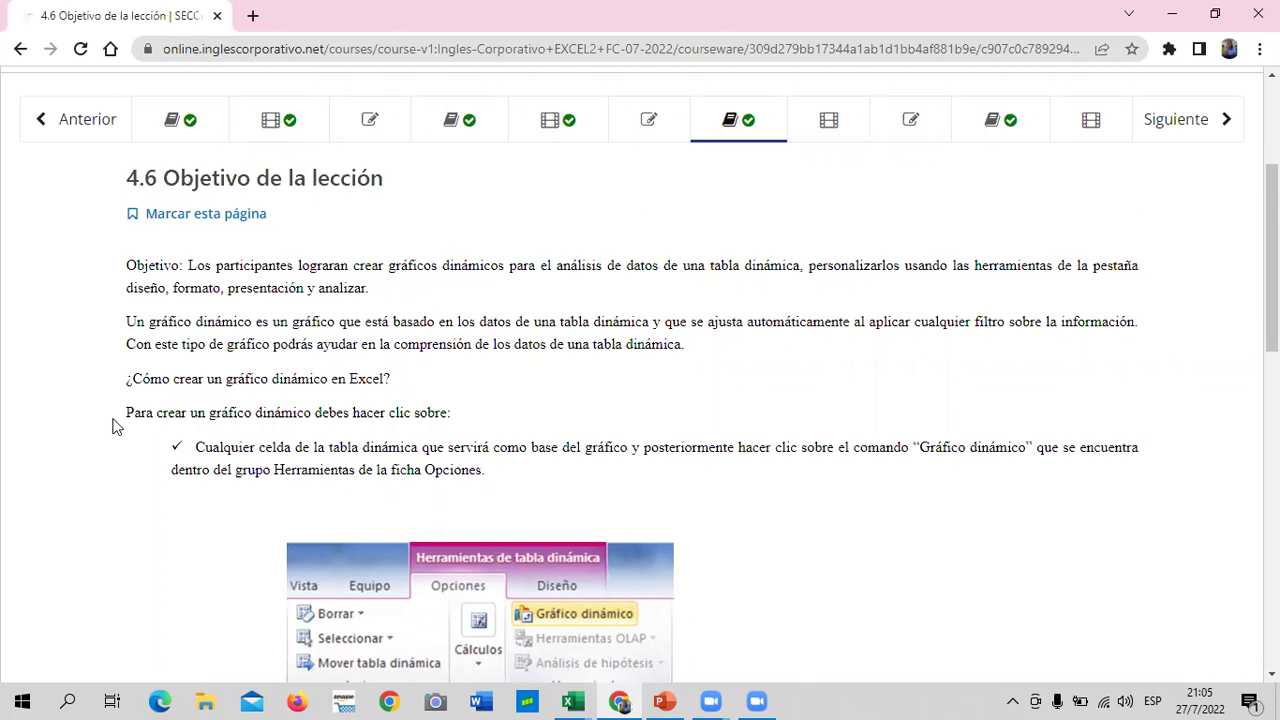
pyautogui.scroll(-1, 545, 395)
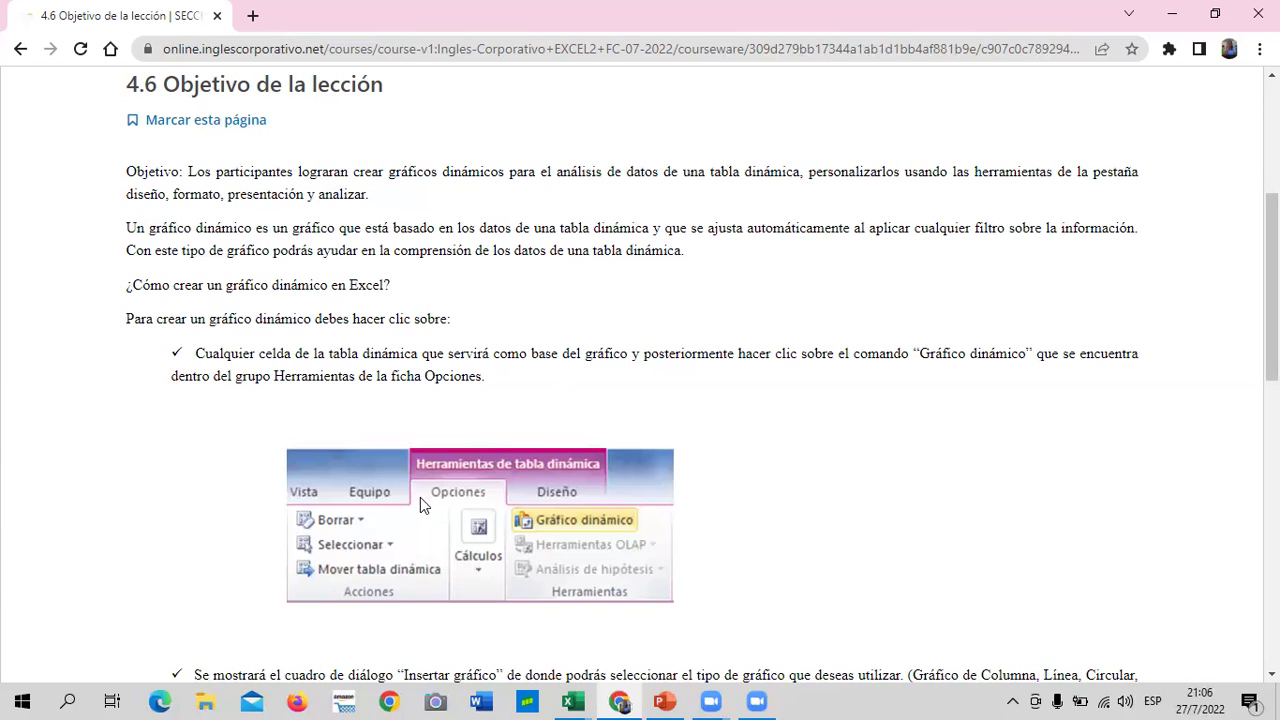
pyautogui.scroll(-3, 420, 497)
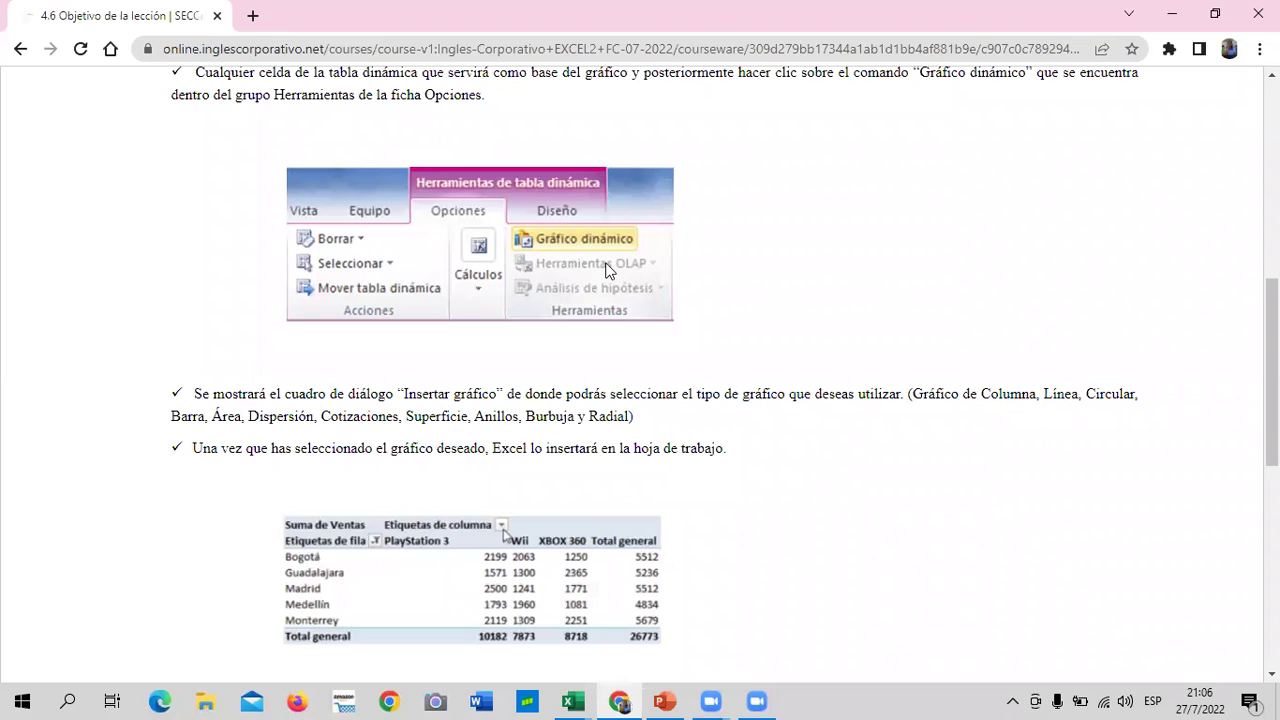
pyautogui.scroll(-1, 592, 261)
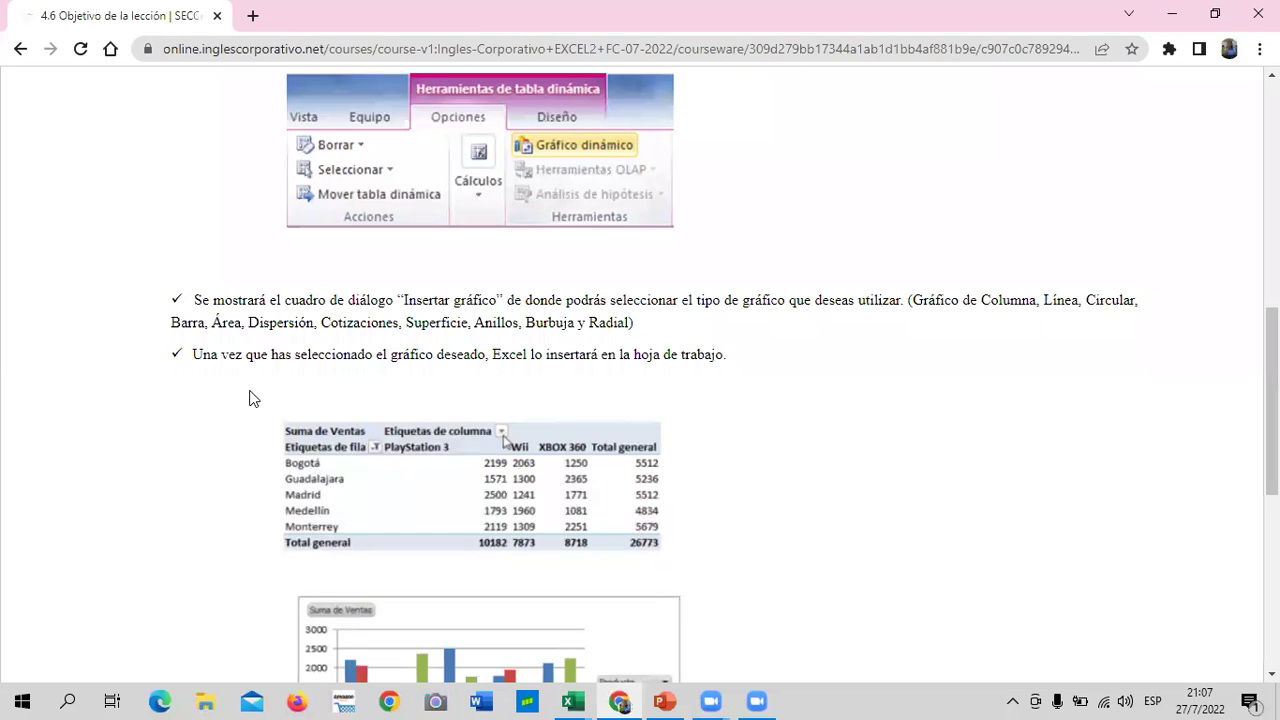
pyautogui.scroll(-2, 446, 500)
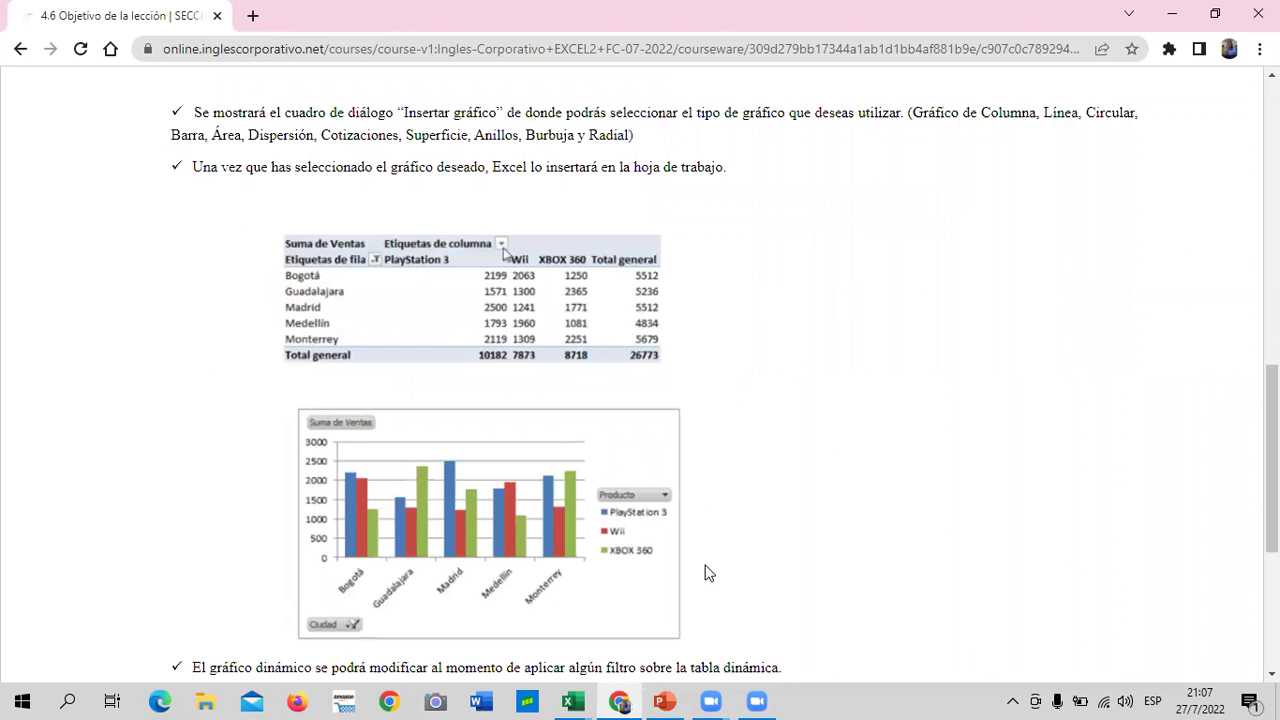
pyautogui.scroll(-3, 700, 565)
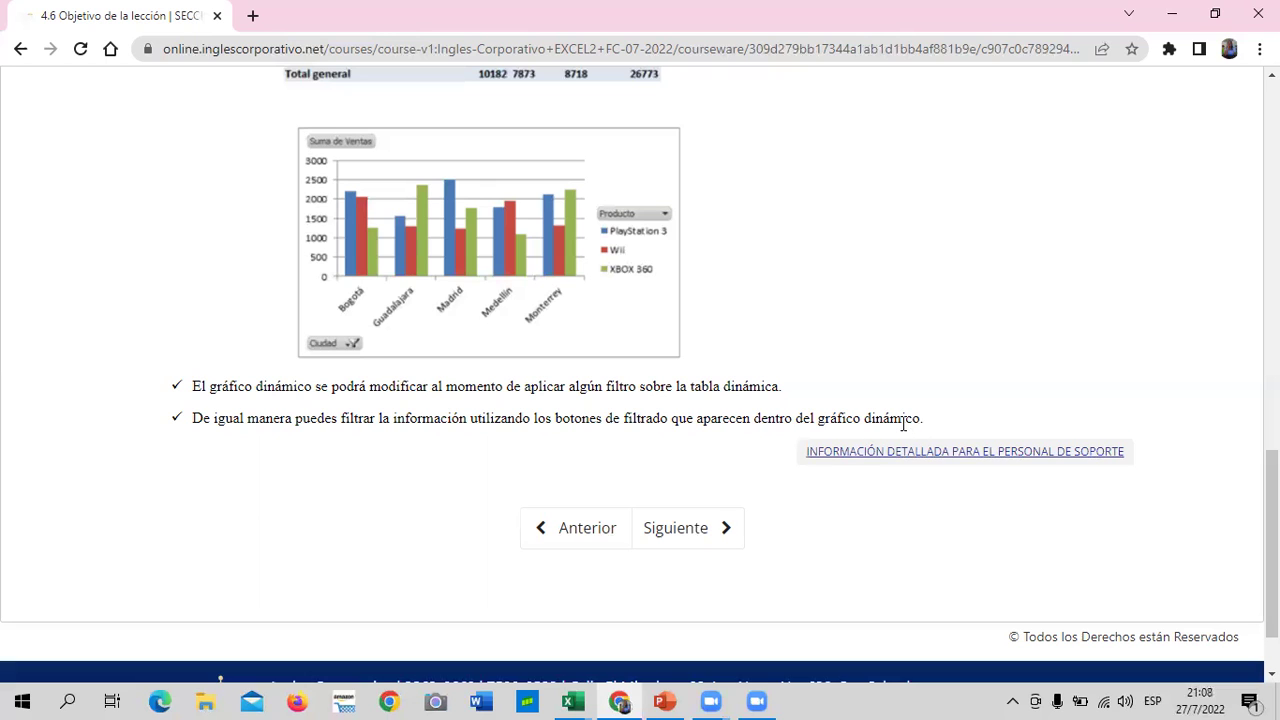
# Step: Advance to lesson 4.7 Gráficos Dinámicos and scroll down to its embedded video
pyautogui.click(684, 536)
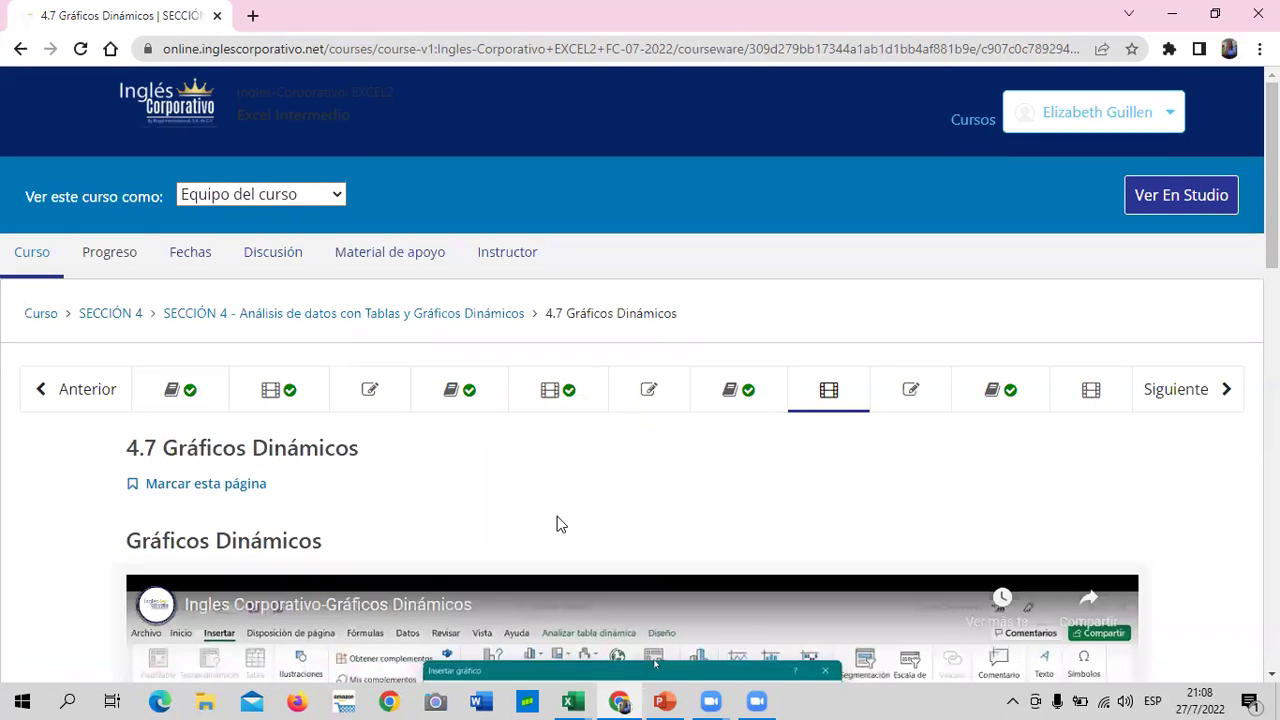
pyautogui.scroll(-2, 557, 516)
pyautogui.scroll(-1, 557, 516)
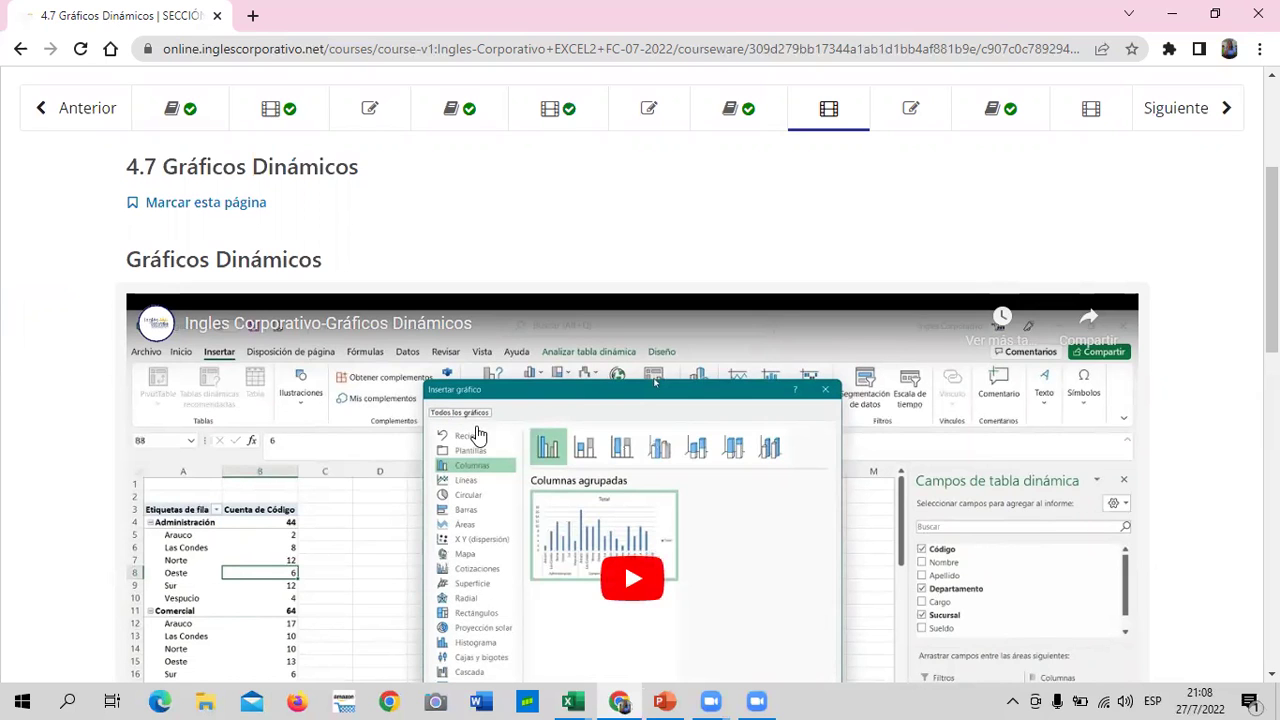
pyautogui.scroll(-3, 457, 500)
pyautogui.scroll(-2, 457, 500)
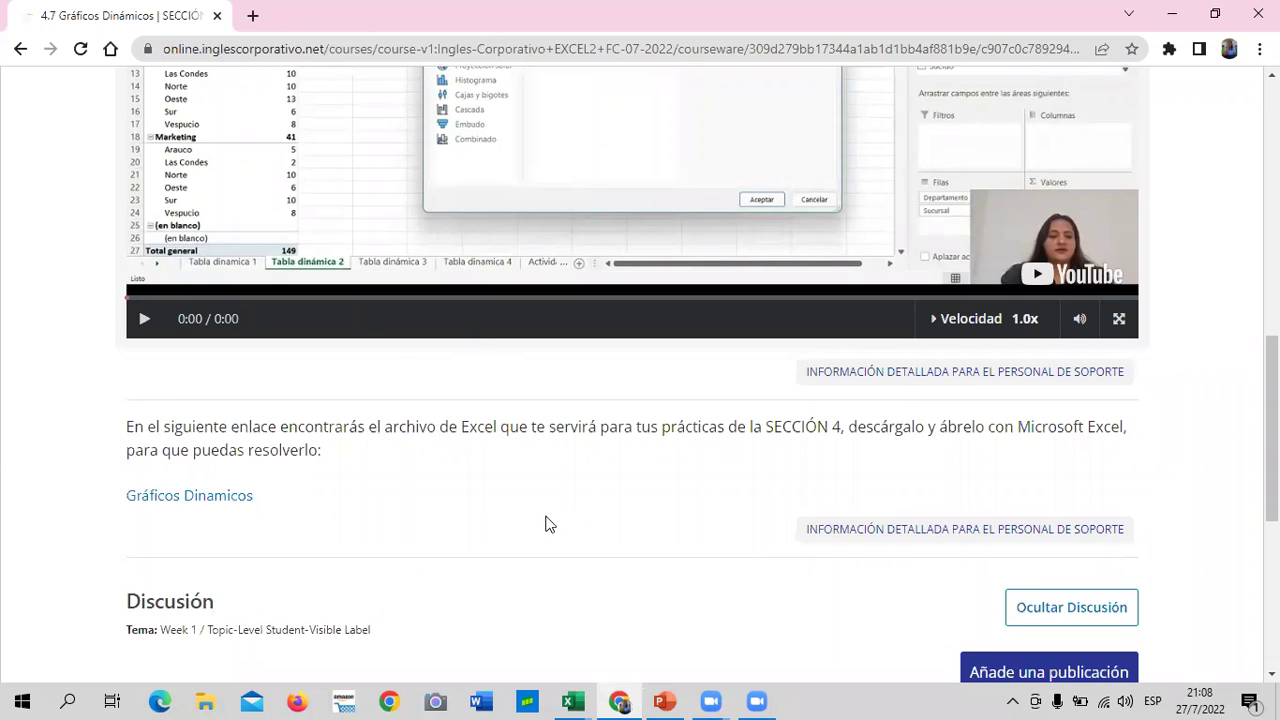
pyautogui.scroll(3, 543, 538)
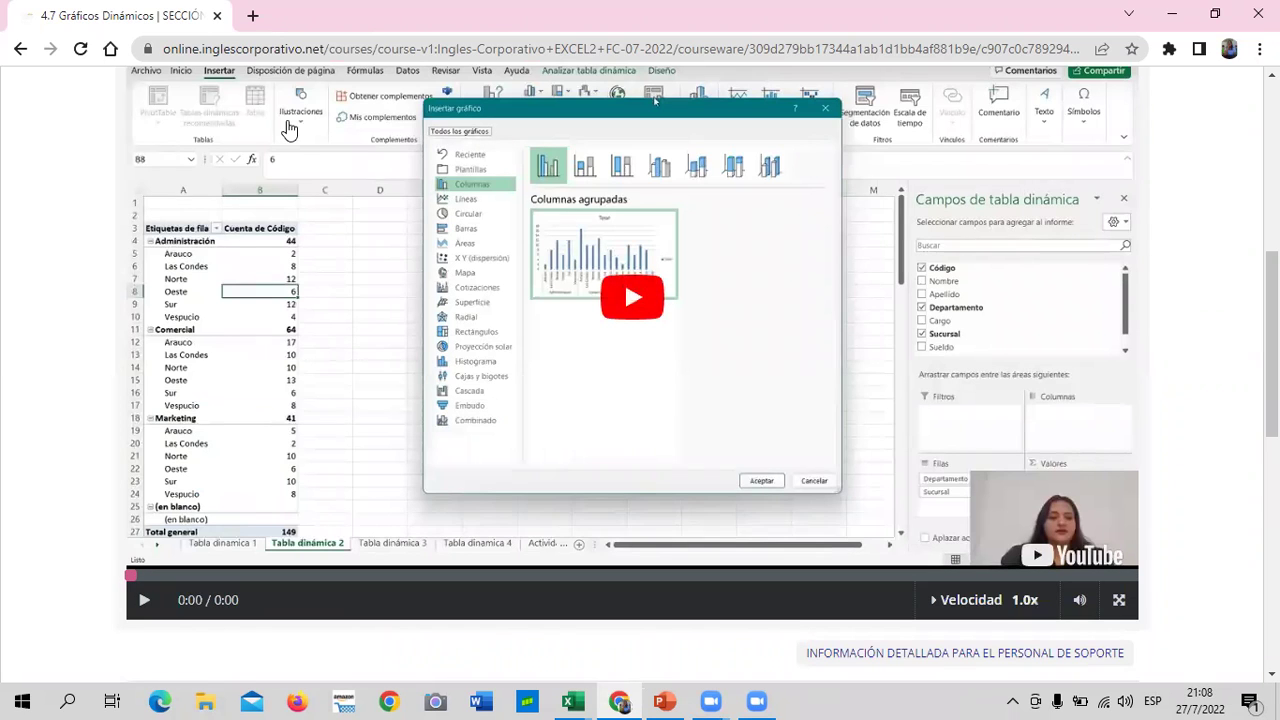
# Step: Play the Gráficos Dinámicos lesson video through to its 6:52 end
pyautogui.click(616, 330)
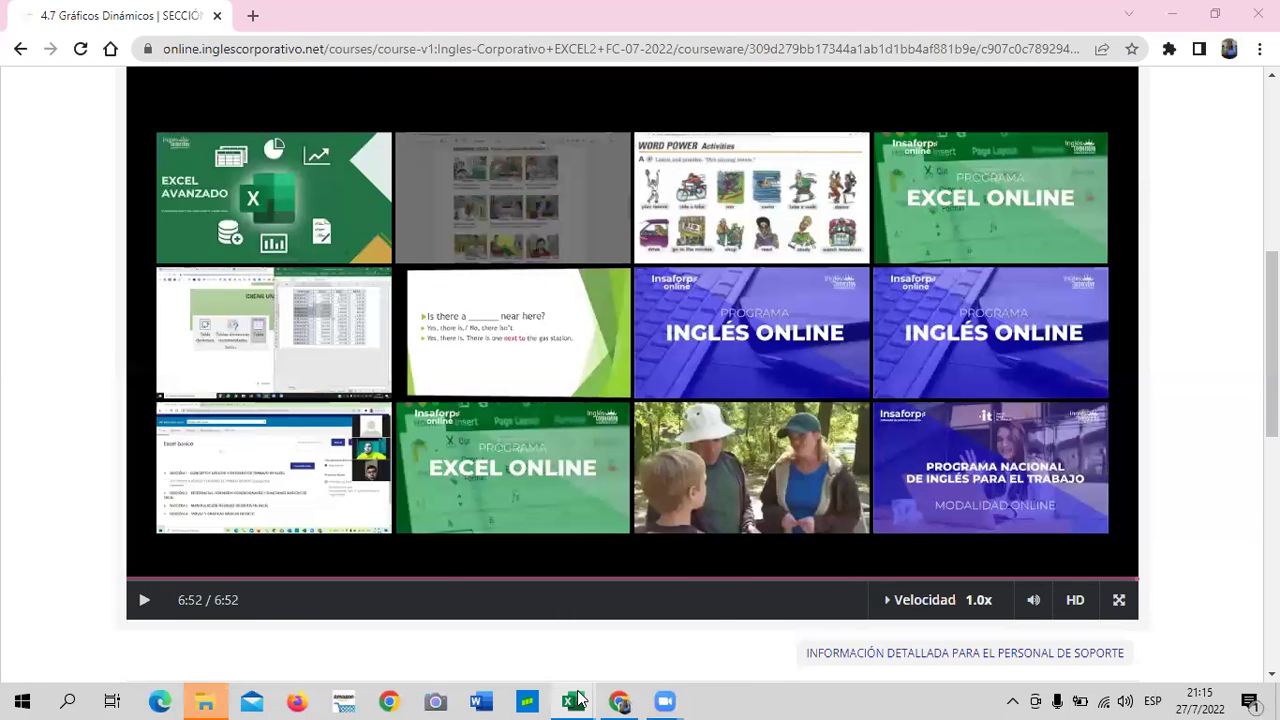
pyautogui.moveTo(572, 701)
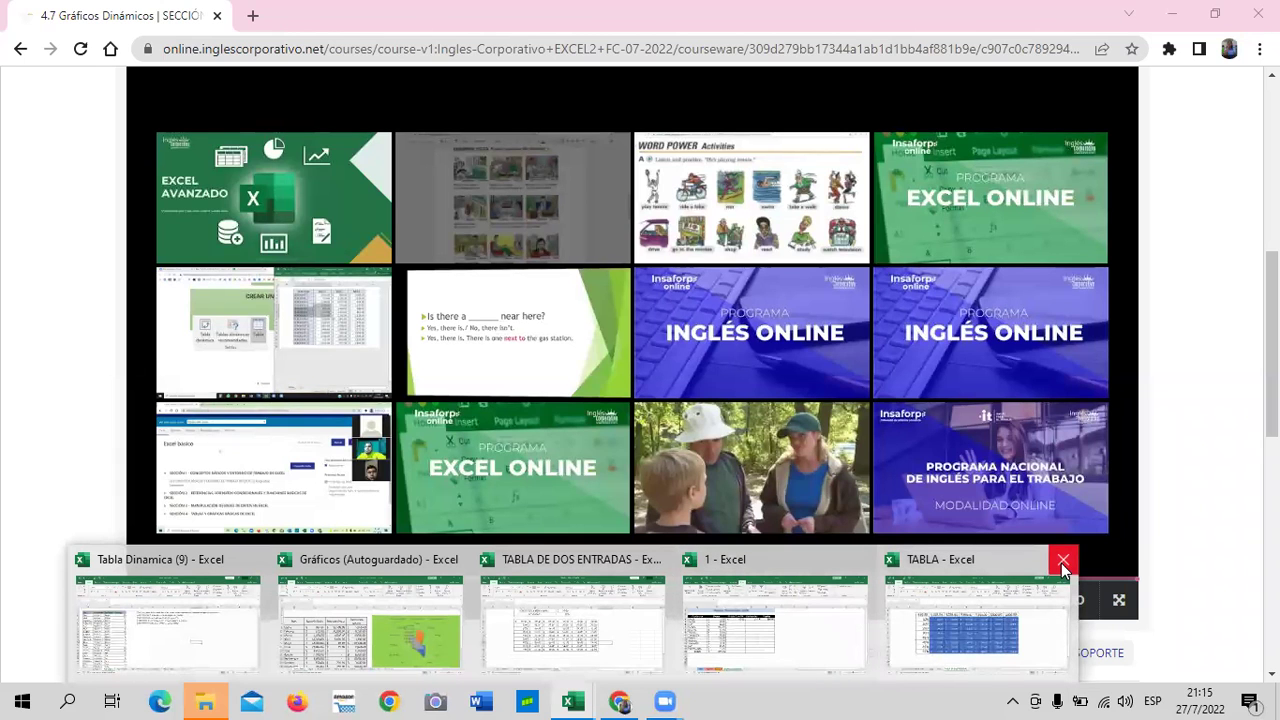
# Step: Close the TABLA and Gráficos workbooks, saving changes to Gráficos
pyautogui.click(1063, 559)
pyautogui.click(562, 385)
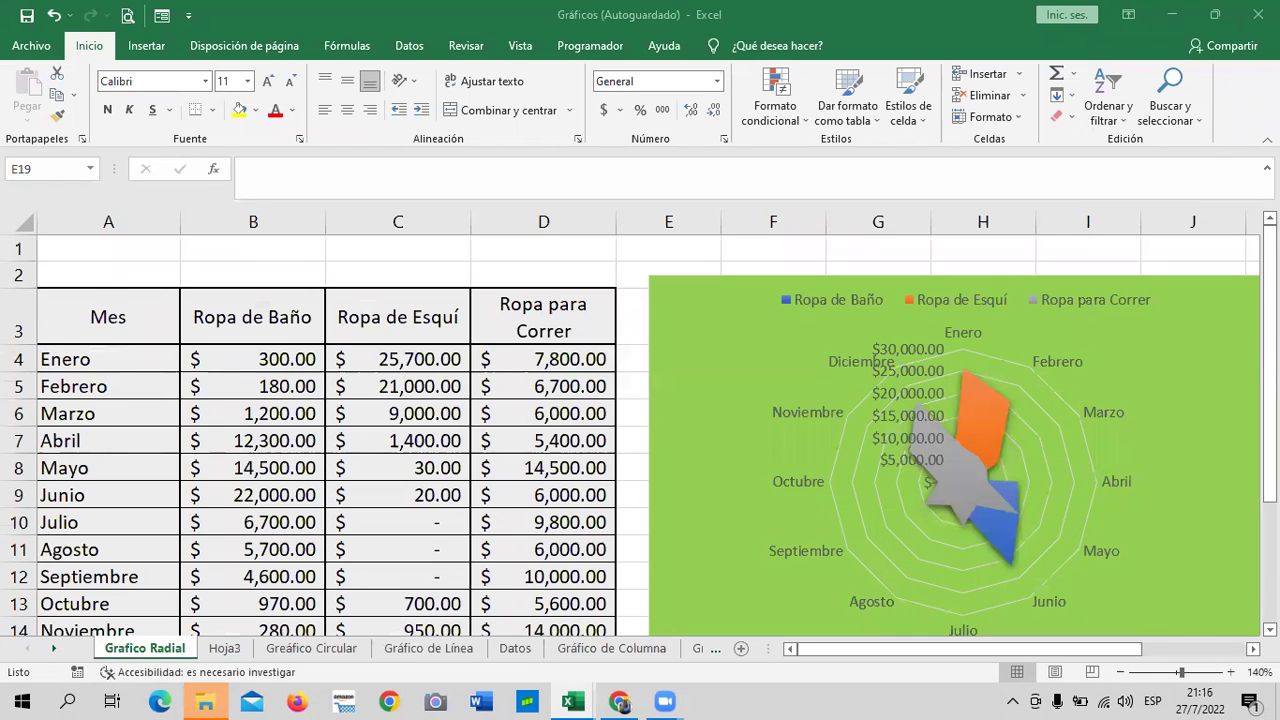
pyautogui.hotkey('ctrl', 'w')
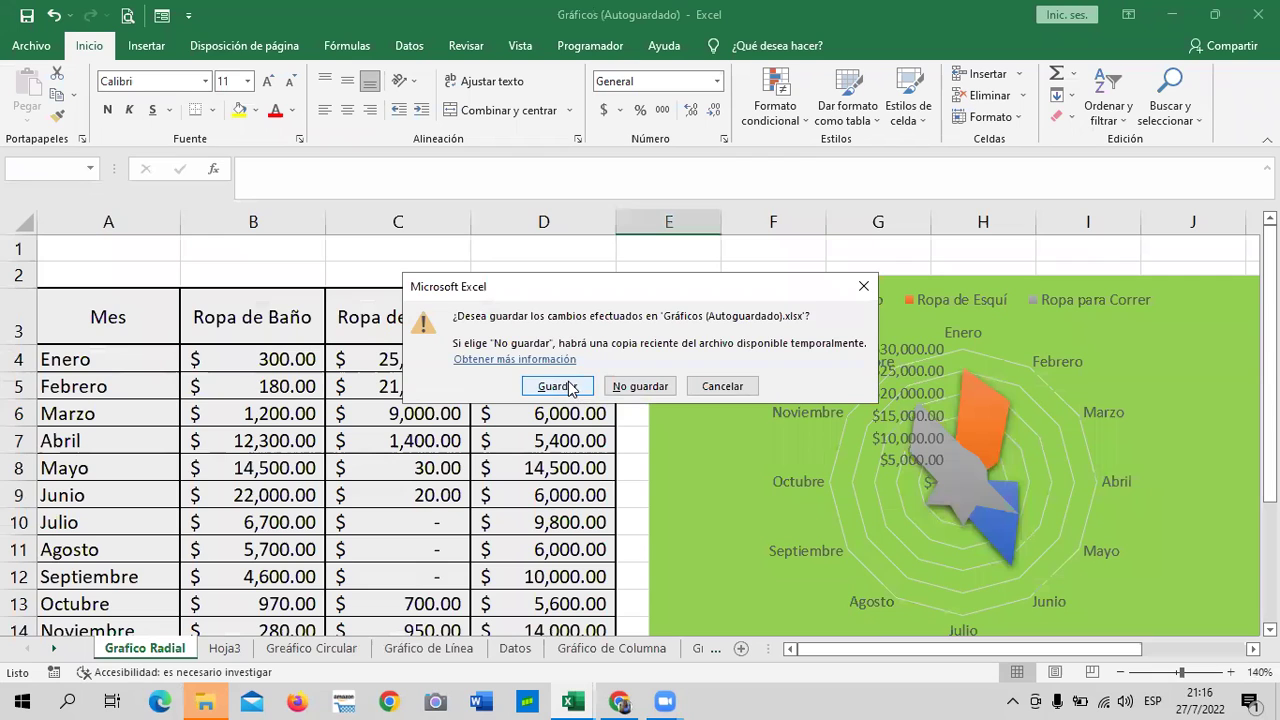
pyautogui.click(571, 383)
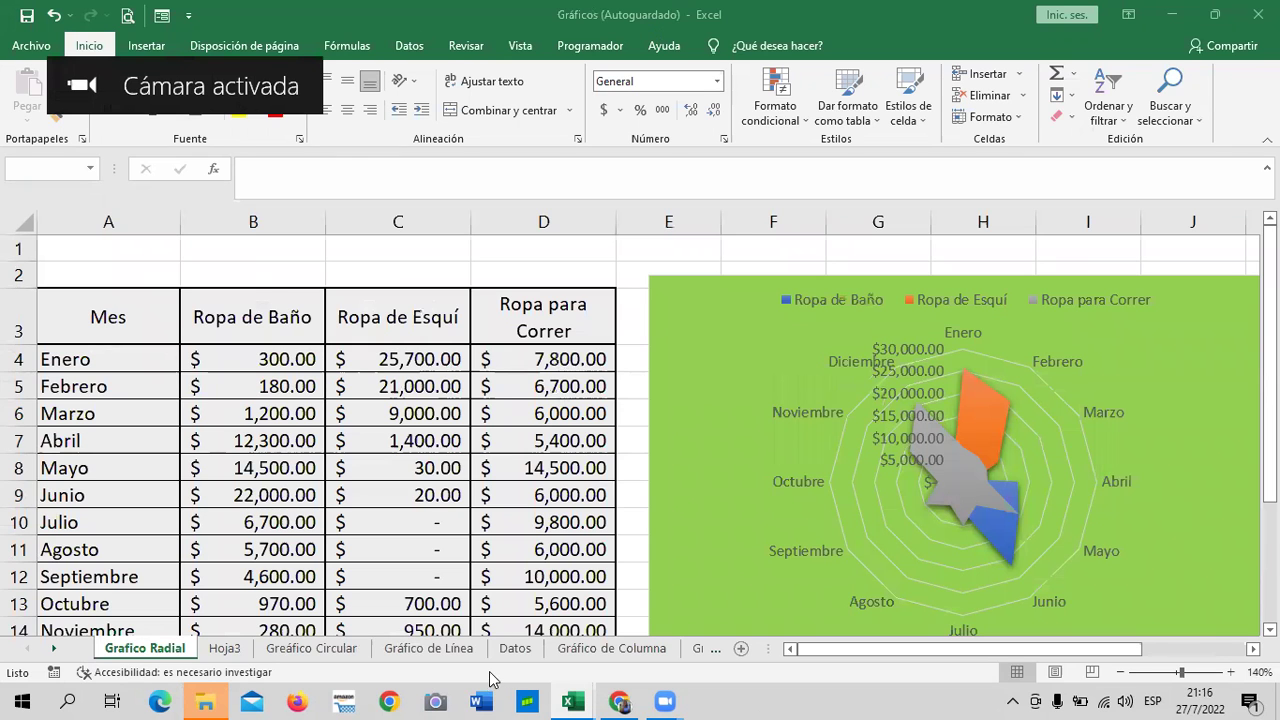
pyautogui.click(572, 701)
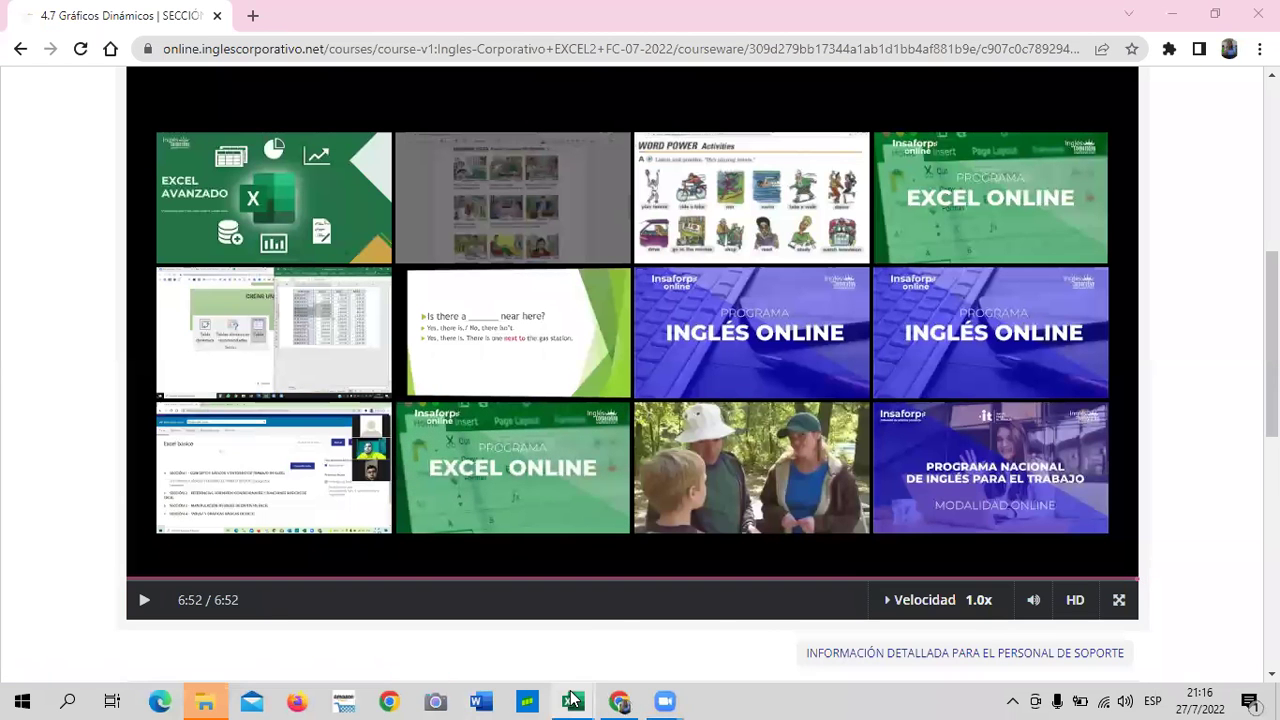
pyautogui.moveTo(572, 701)
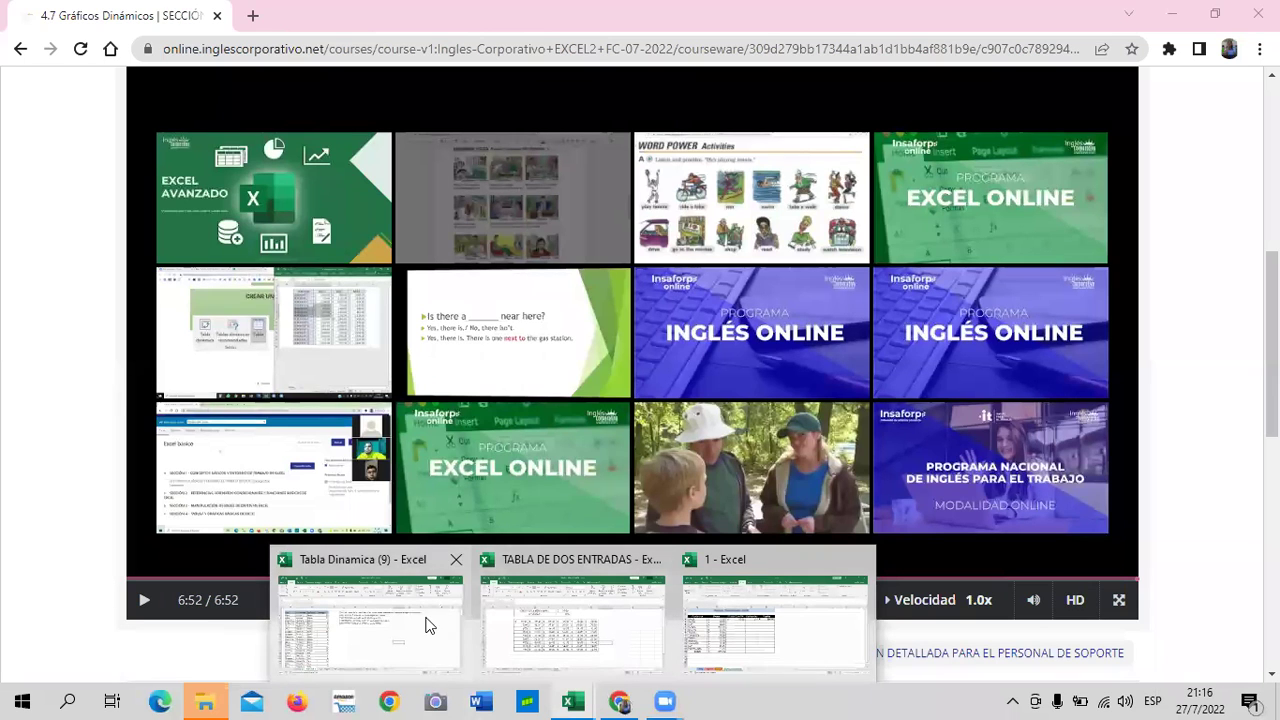
# Step: In Tabla Dinamica (9), look over the Actividad sheets and show the ACT.1 TABLA1 pivot fields
pyautogui.click(428, 622)
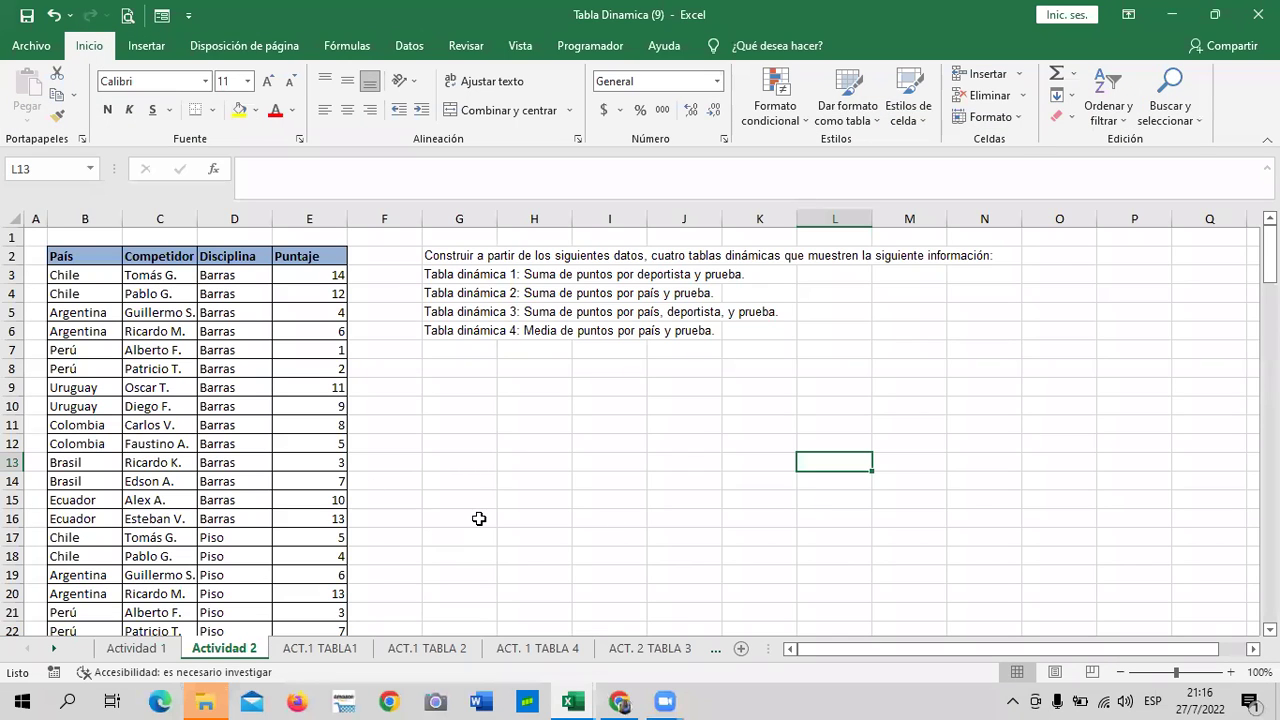
pyautogui.click(166, 650)
pyautogui.click(200, 650)
pyautogui.click(162, 650)
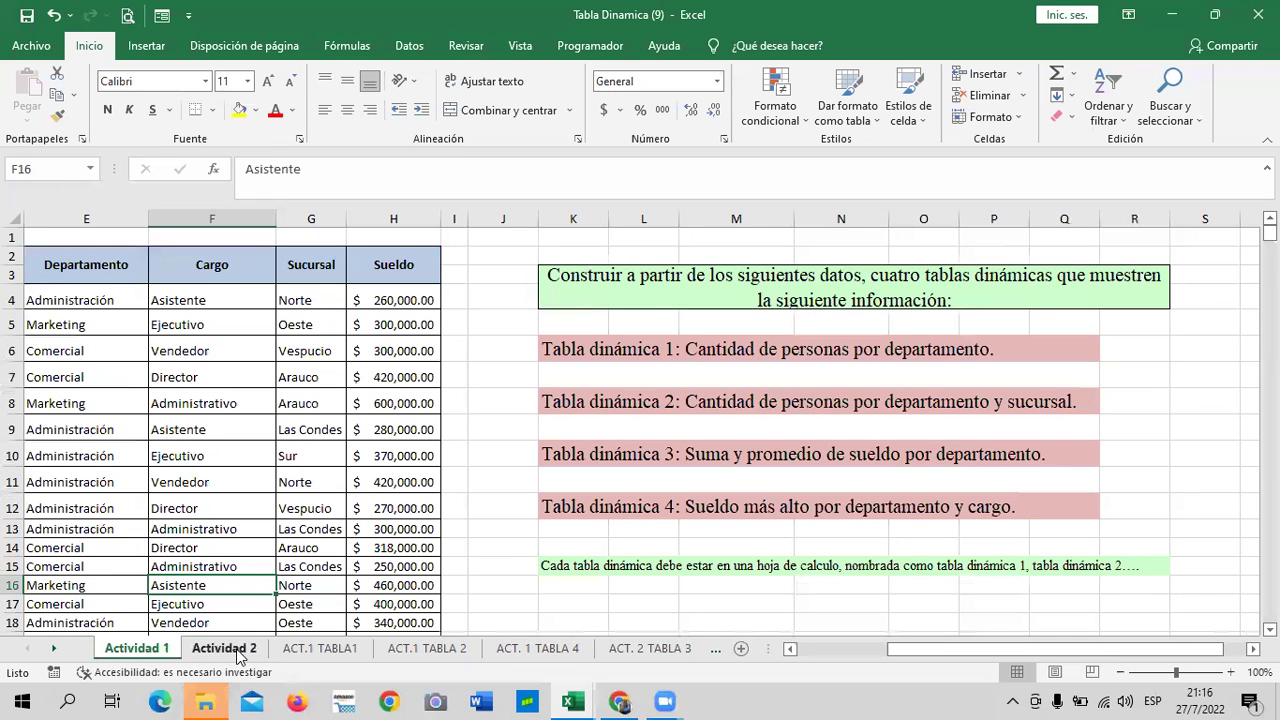
pyautogui.click(328, 650)
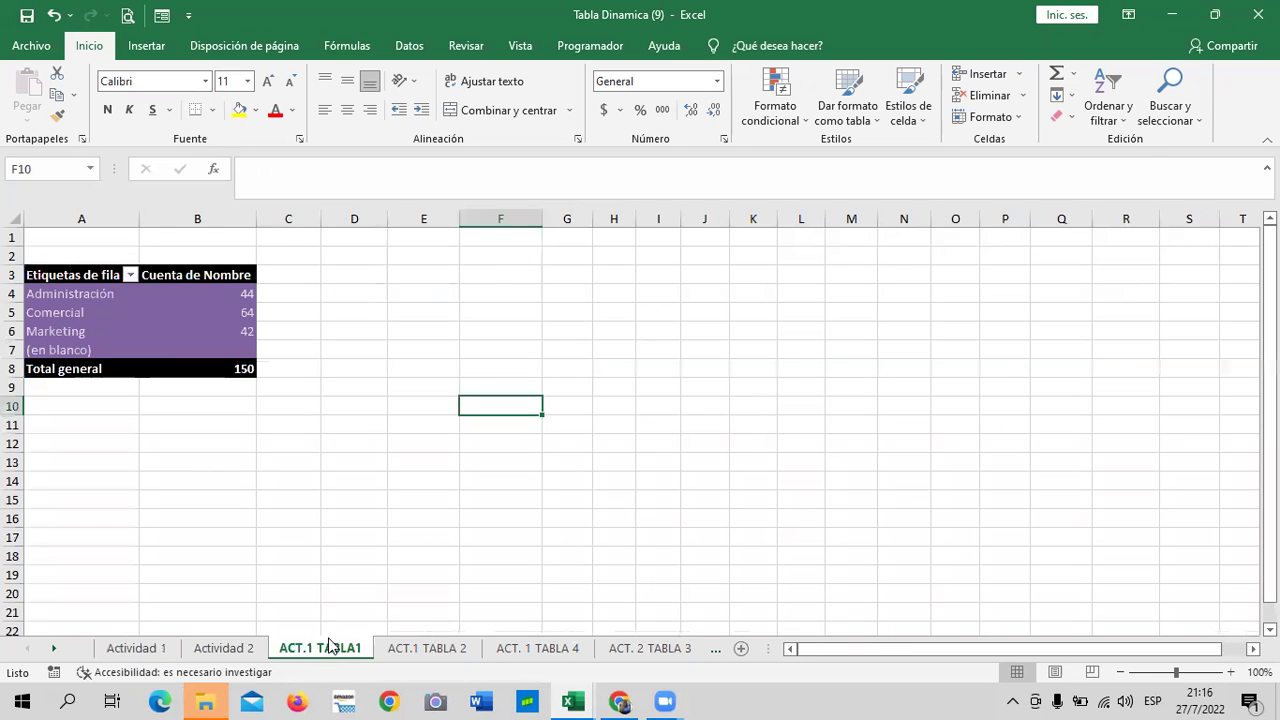
pyautogui.click(360, 390)
pyautogui.click(220, 294)
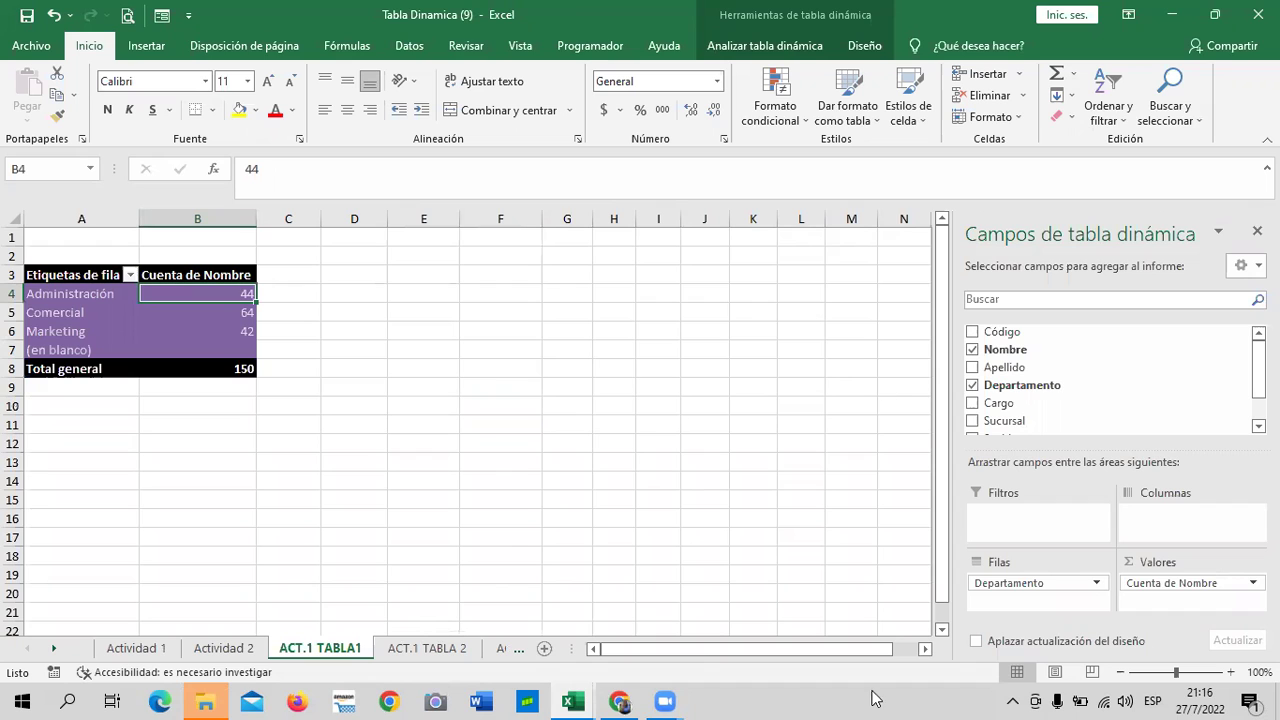
# Step: Show the field list for the ACT.1 TABLA 2 pivot table and scroll the sheet tabs right
pyautogui.click(415, 650)
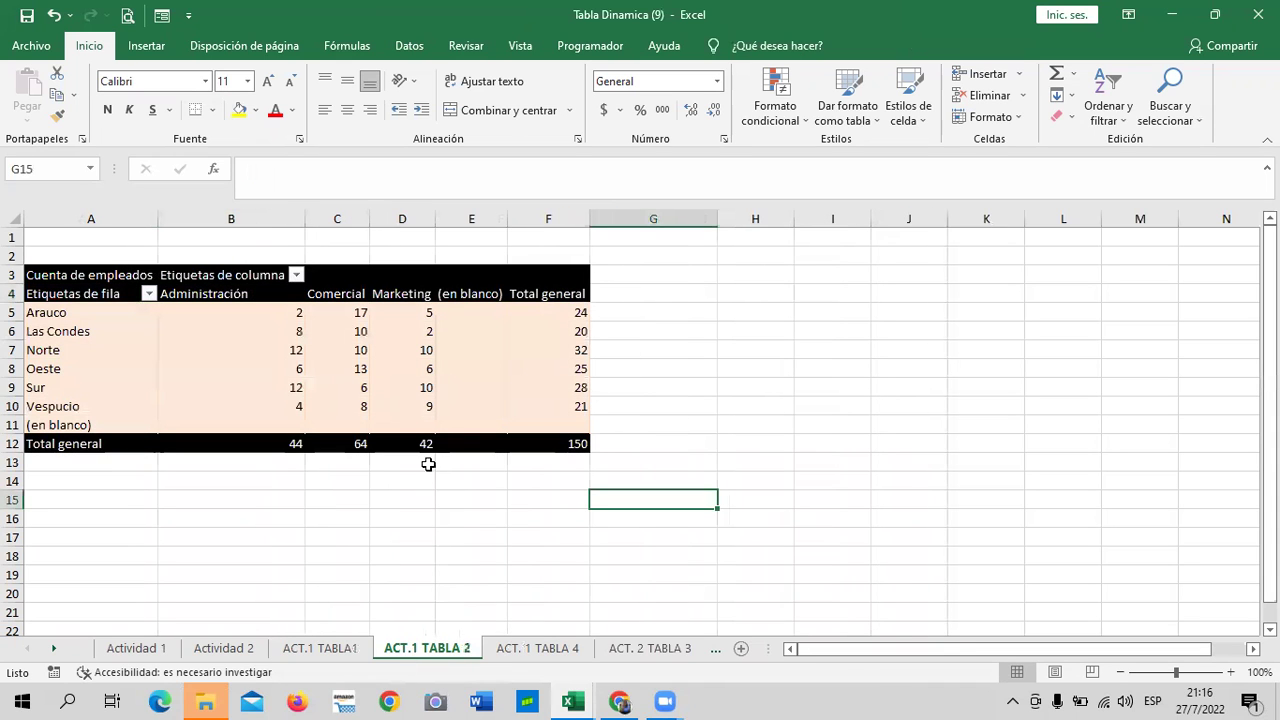
pyautogui.click(432, 406)
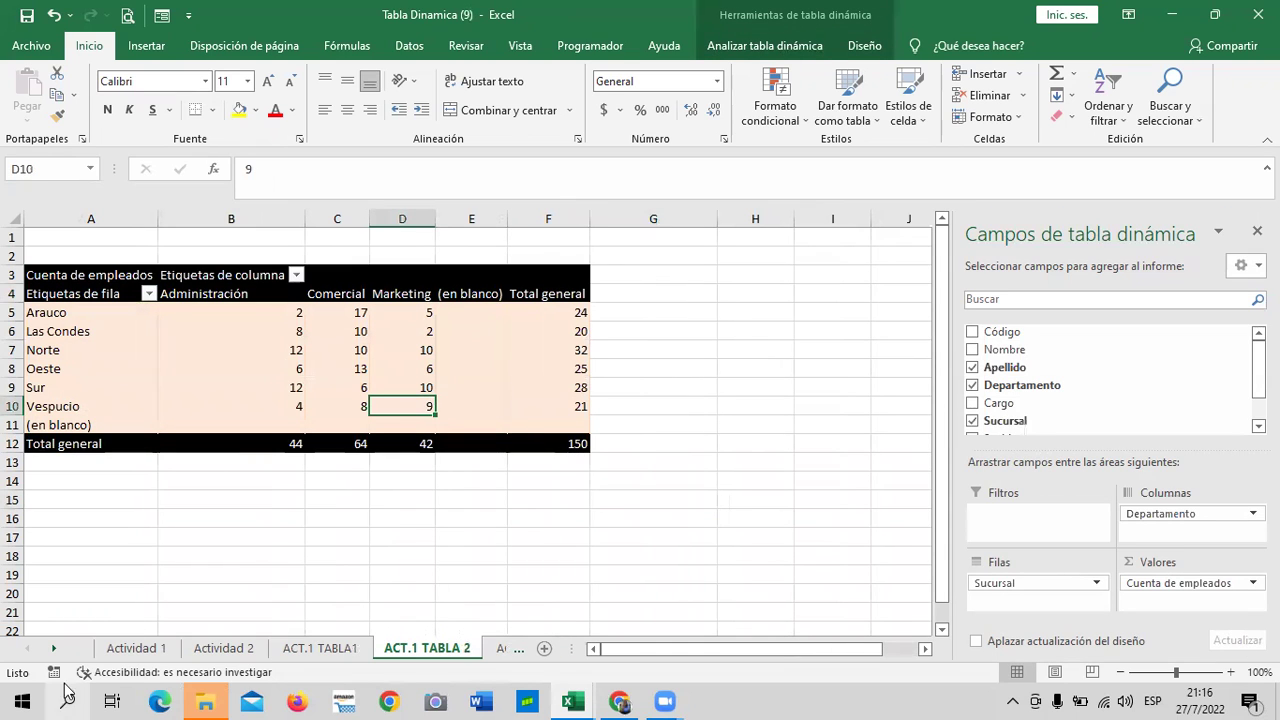
pyautogui.click(47, 650)
pyautogui.click(47, 650)
pyautogui.click(47, 650)
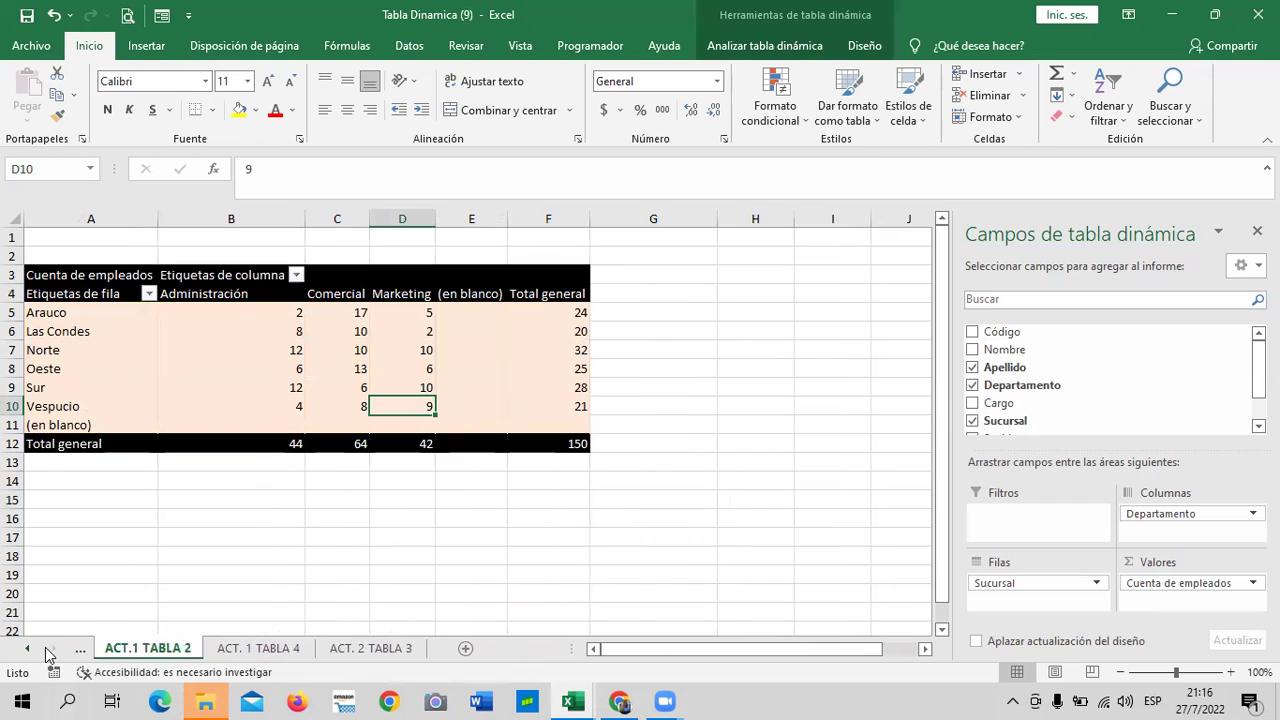
# Step: Check ACT. 2 TABLA 3, return to ACT.1 TABLA1, and narrow the PivotTable Fields pane
pyautogui.click(383, 651)
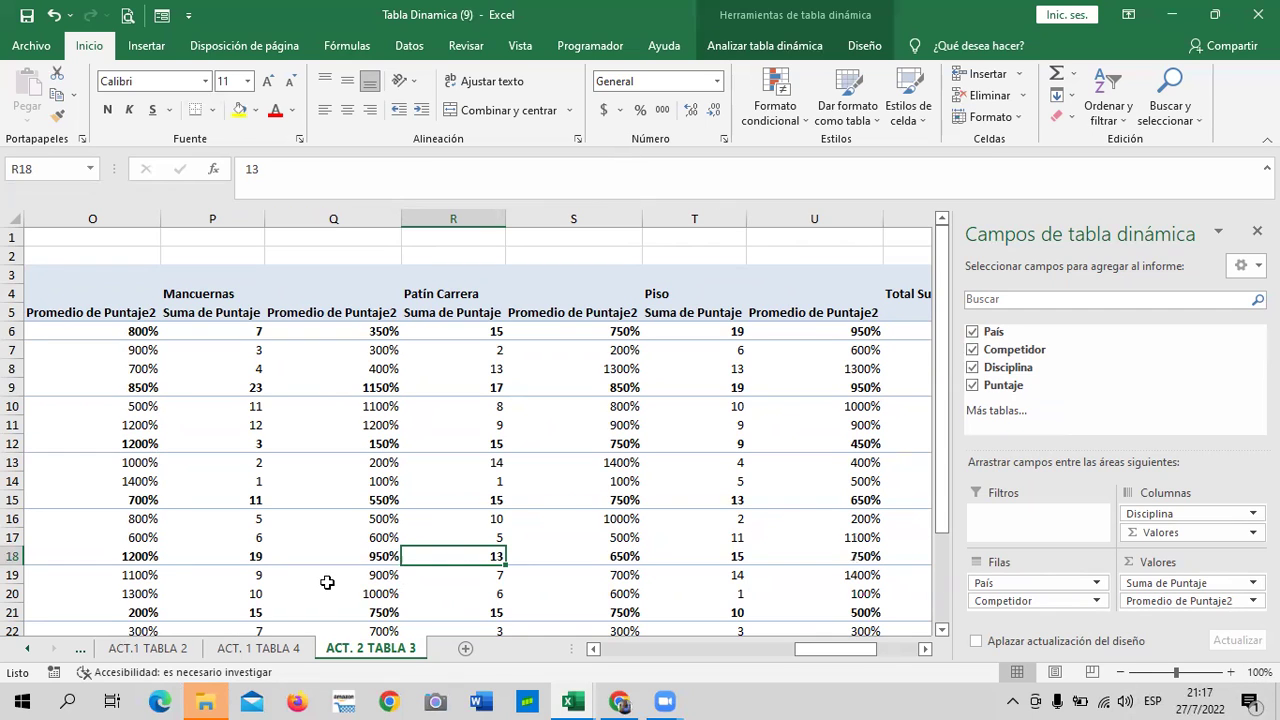
pyautogui.click(27, 649)
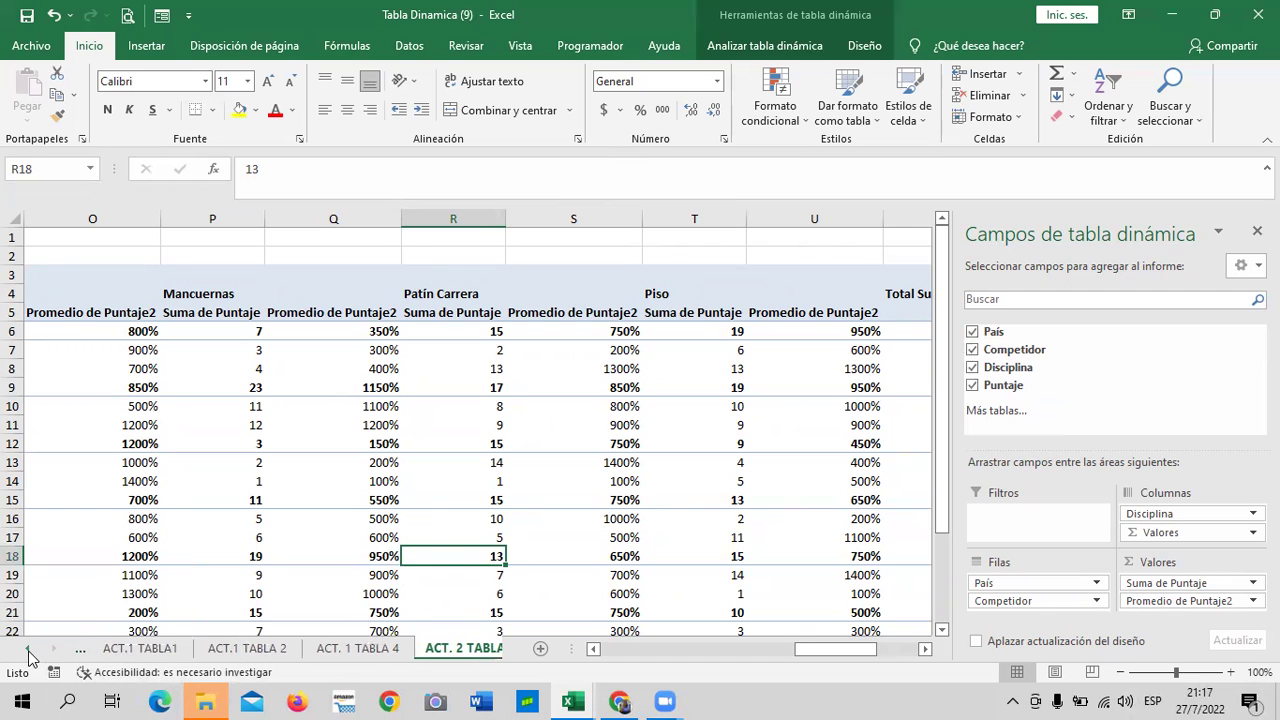
pyautogui.click(350, 652)
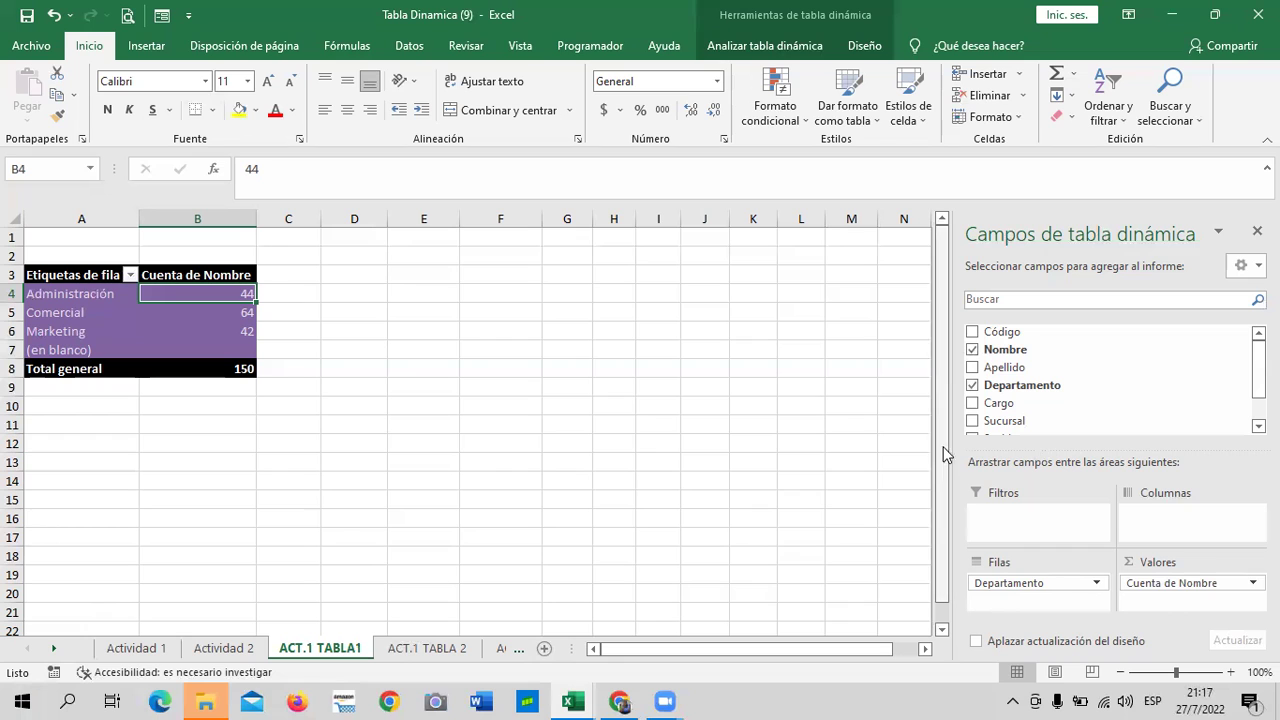
pyautogui.moveTo(952, 450); pyautogui.dragTo(1047, 455)
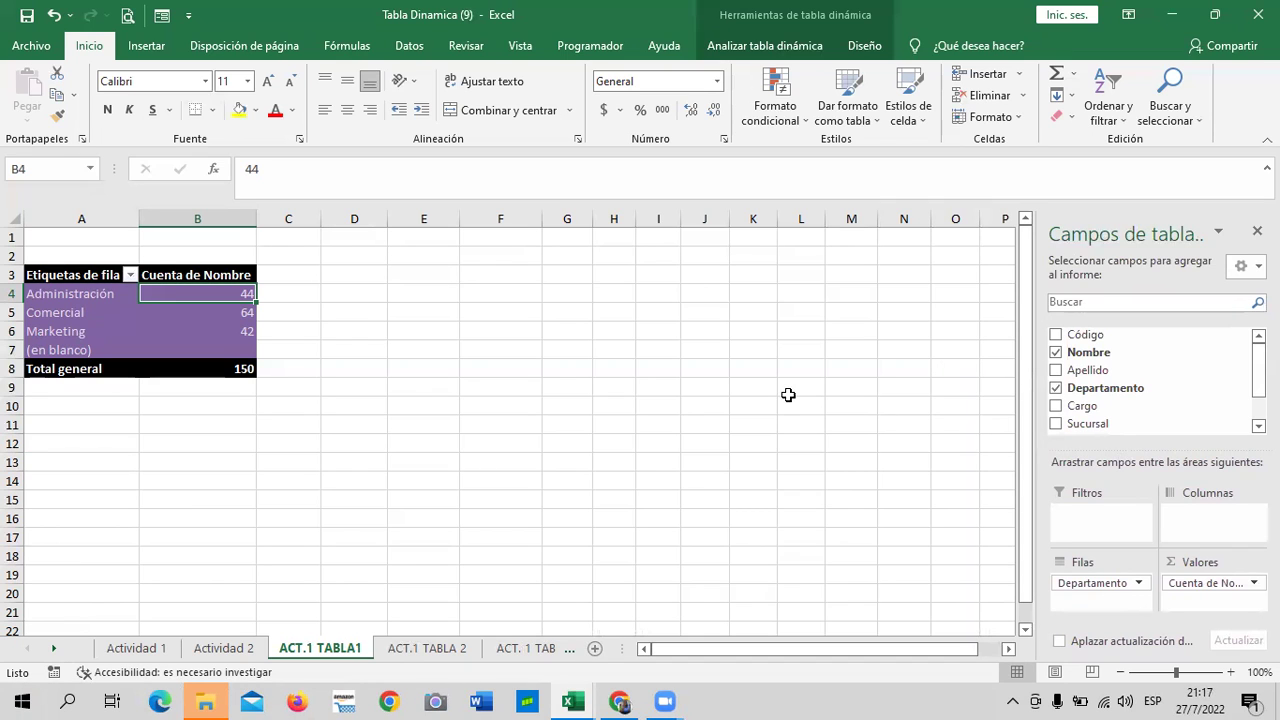
pyautogui.click(468, 333)
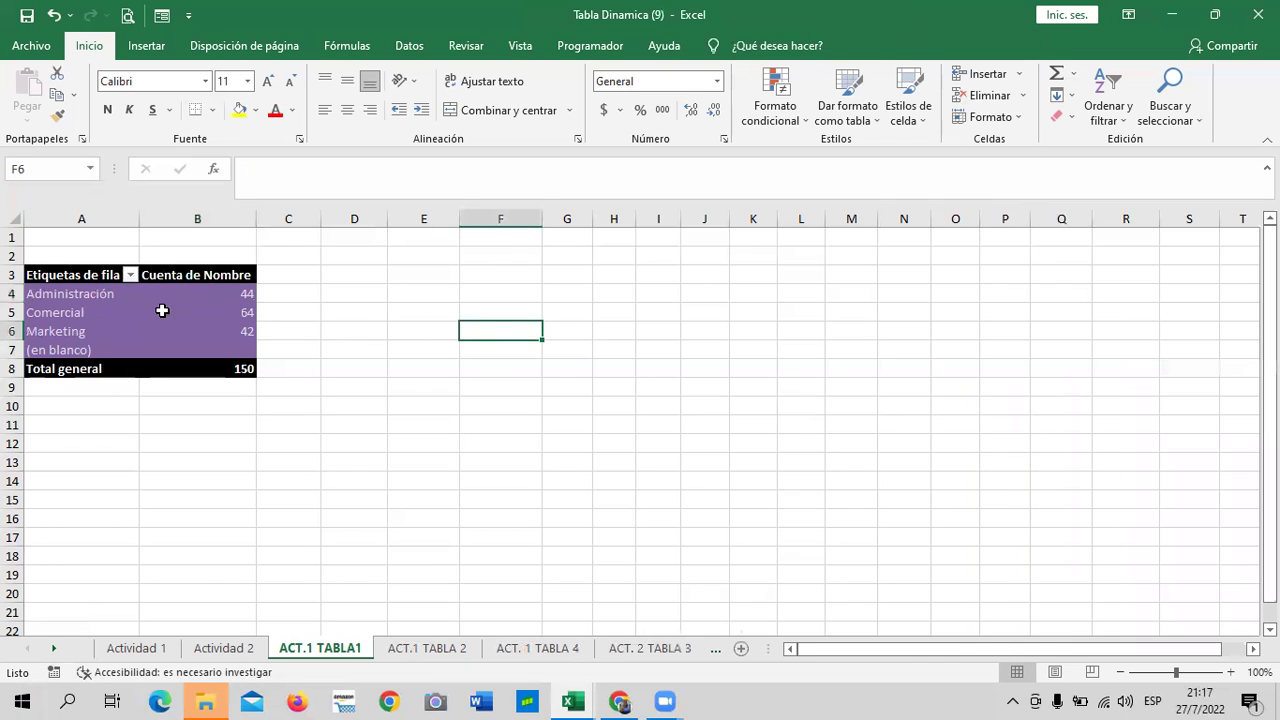
# Step: Select the Departamento counts (44, 64, 42) in the pivot and show the Analizar tabla dinámica tab
pyautogui.click(162, 311)
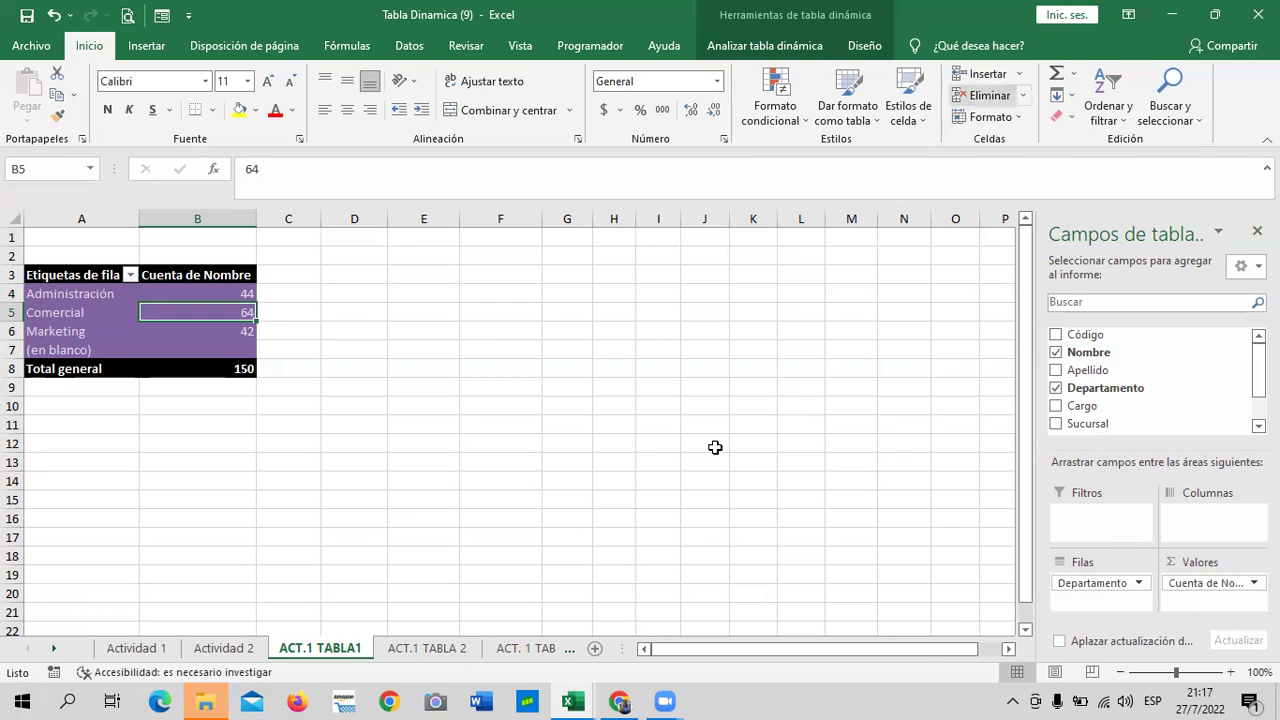
pyautogui.click(205, 340)
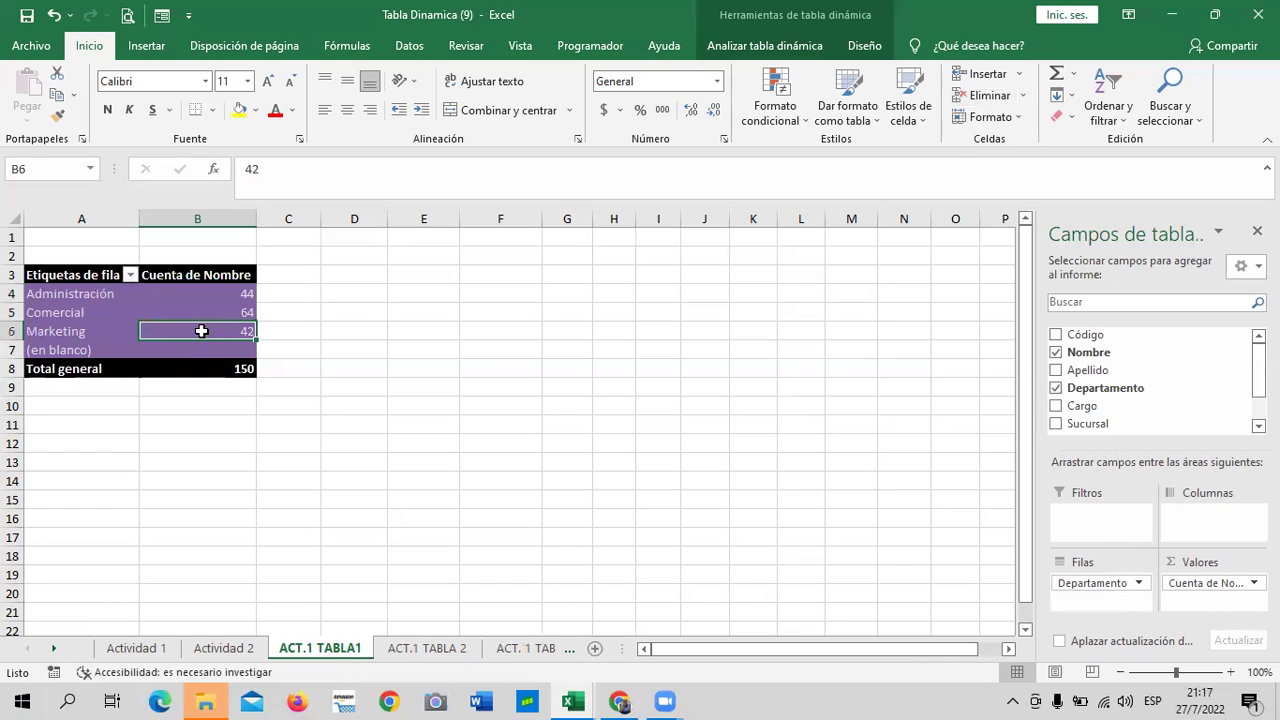
pyautogui.click(162, 300)
pyautogui.click(160, 345)
pyautogui.click(163, 313)
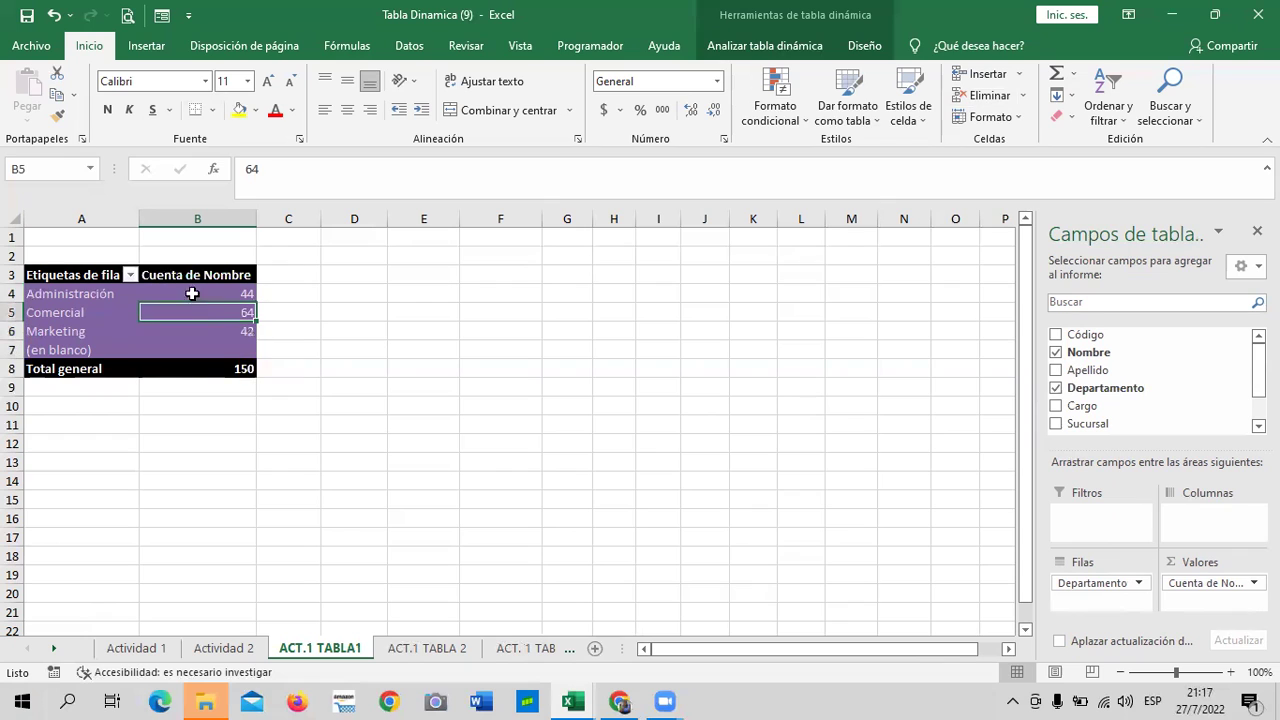
pyautogui.click(818, 47)
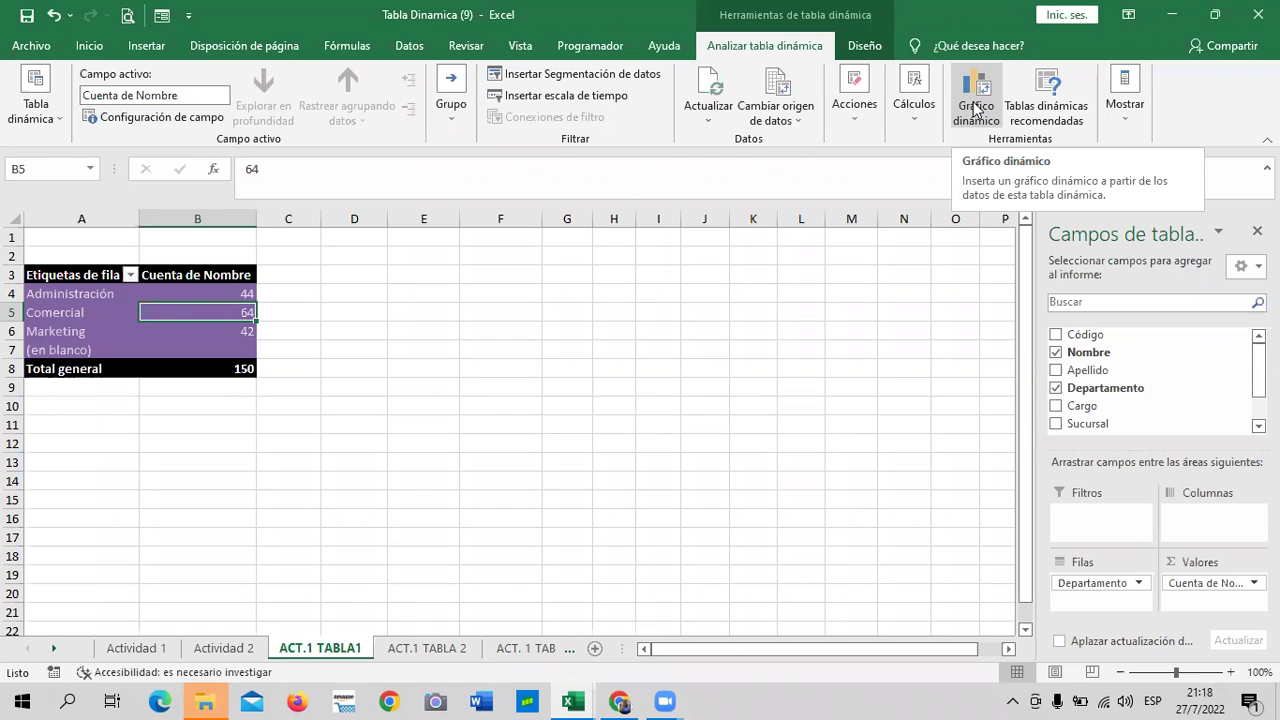
# Step: Start a Gráfico dinámico and preview Combinado and Cascada, which pivot data cannot use
pyautogui.click(975, 110)
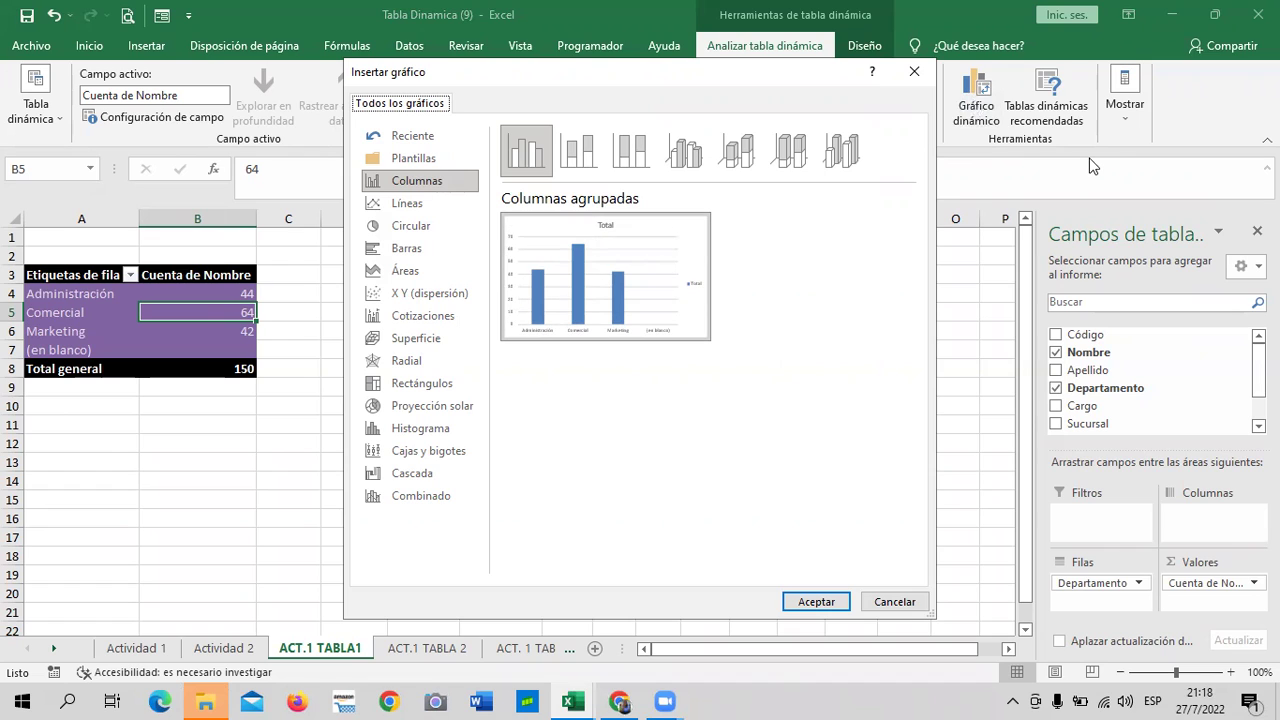
pyautogui.click(410, 496)
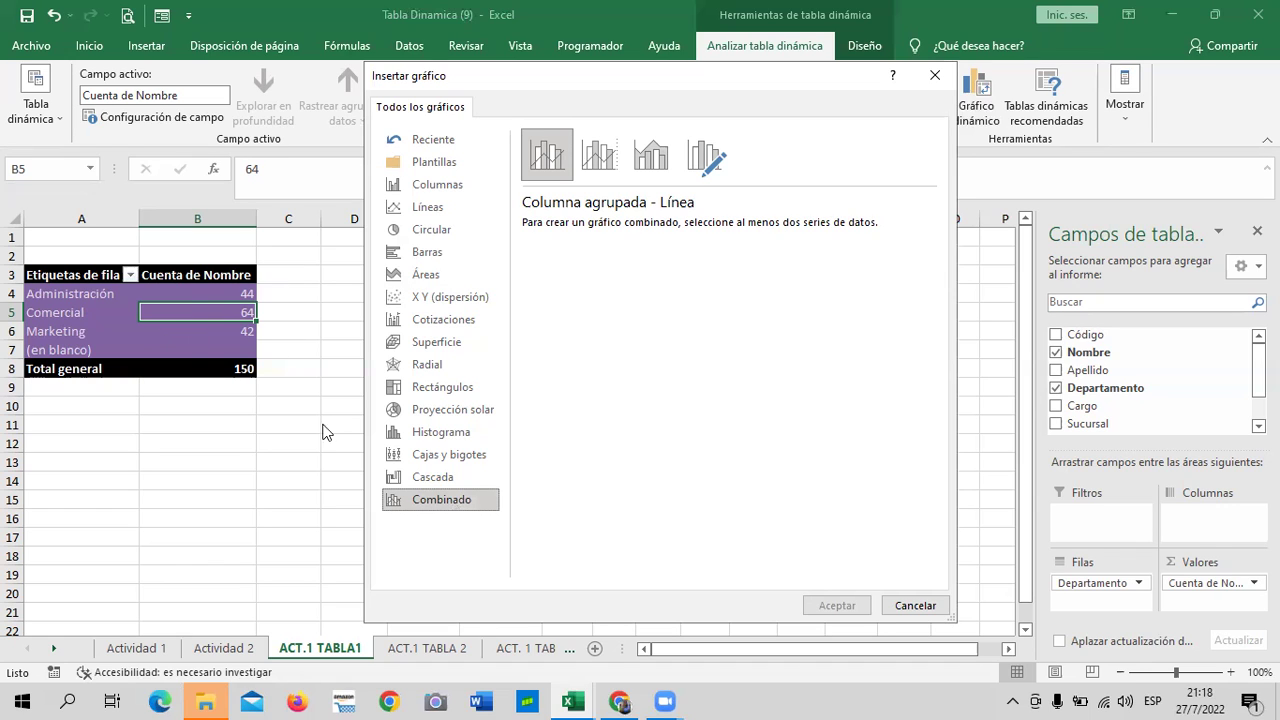
pyautogui.click(447, 481)
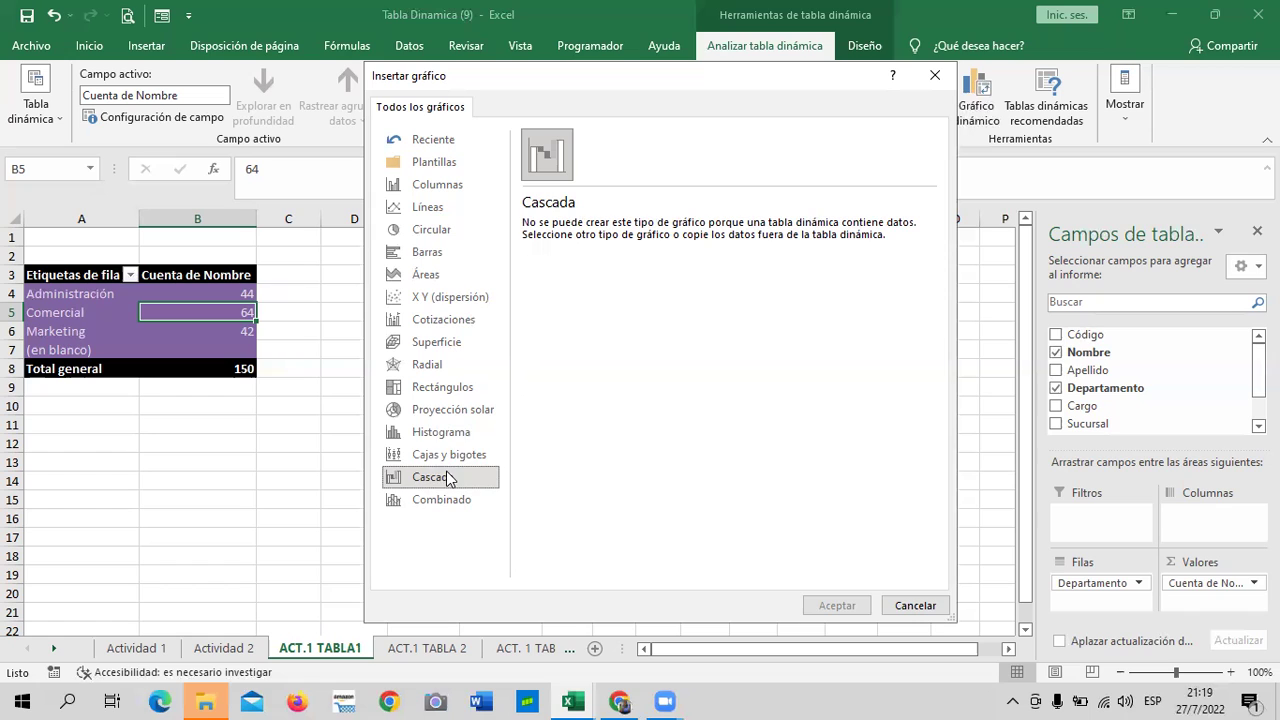
# Step: Preview Cajas y bigotes, Histograma, Proyección solar, Rectángulos, Radial, Superficie, Cotizaciones and Dispersión chart types
pyautogui.click(451, 456)
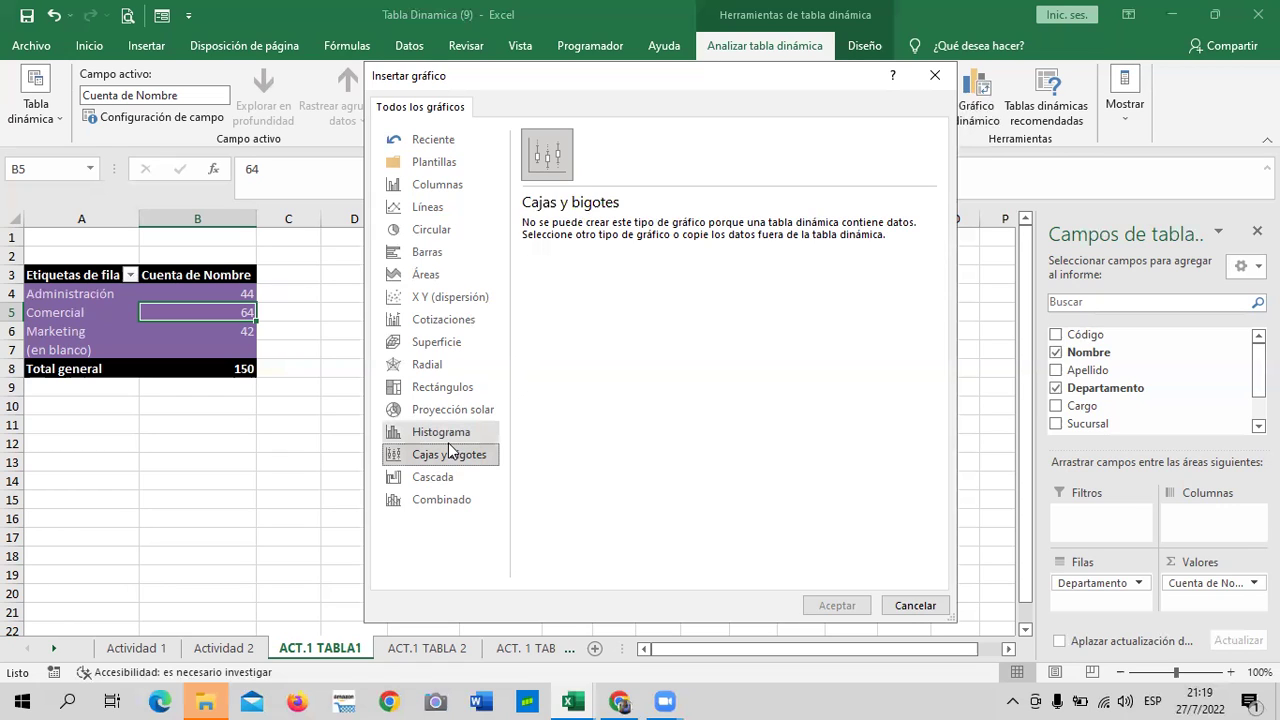
pyautogui.click(443, 431)
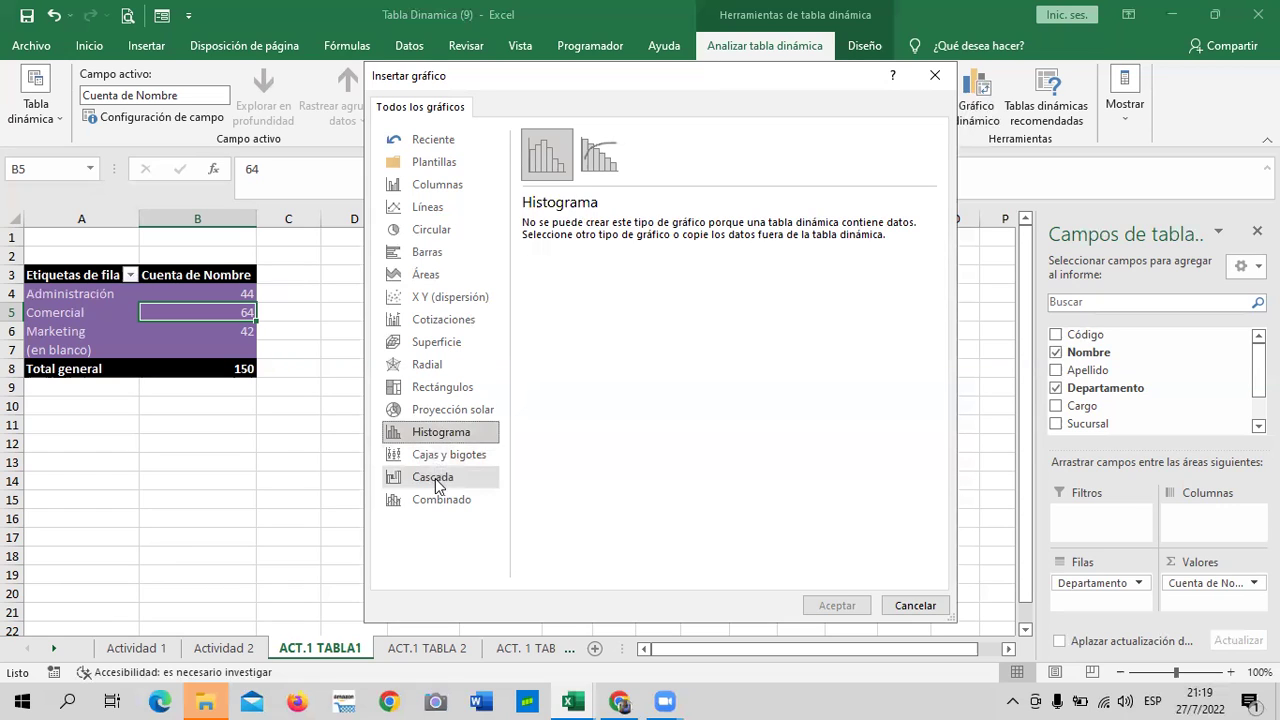
pyautogui.click(446, 410)
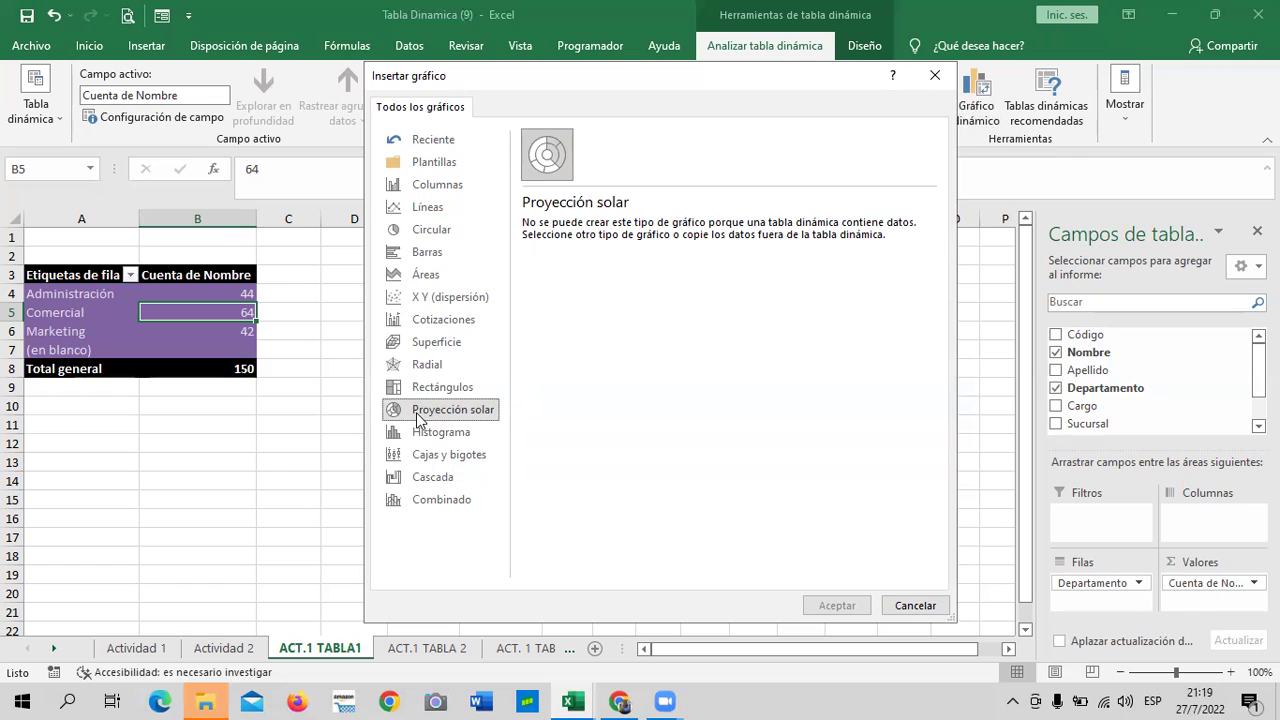
pyautogui.click(424, 389)
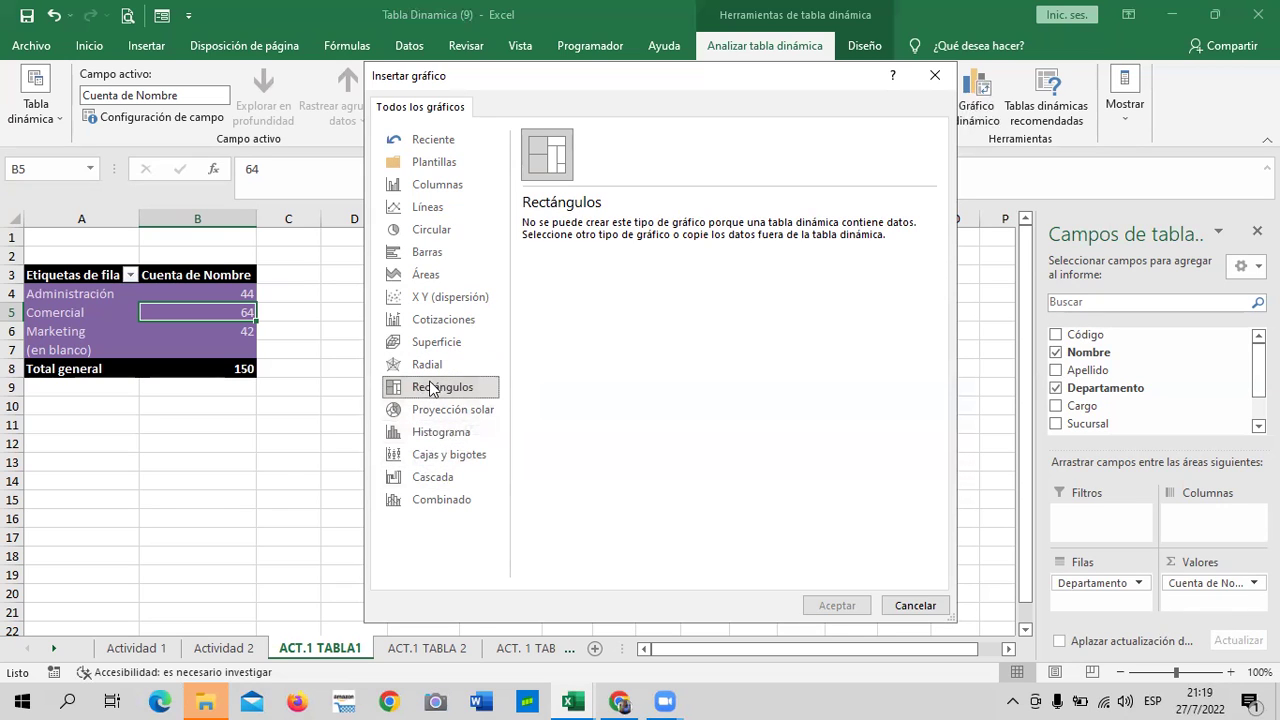
pyautogui.click(424, 364)
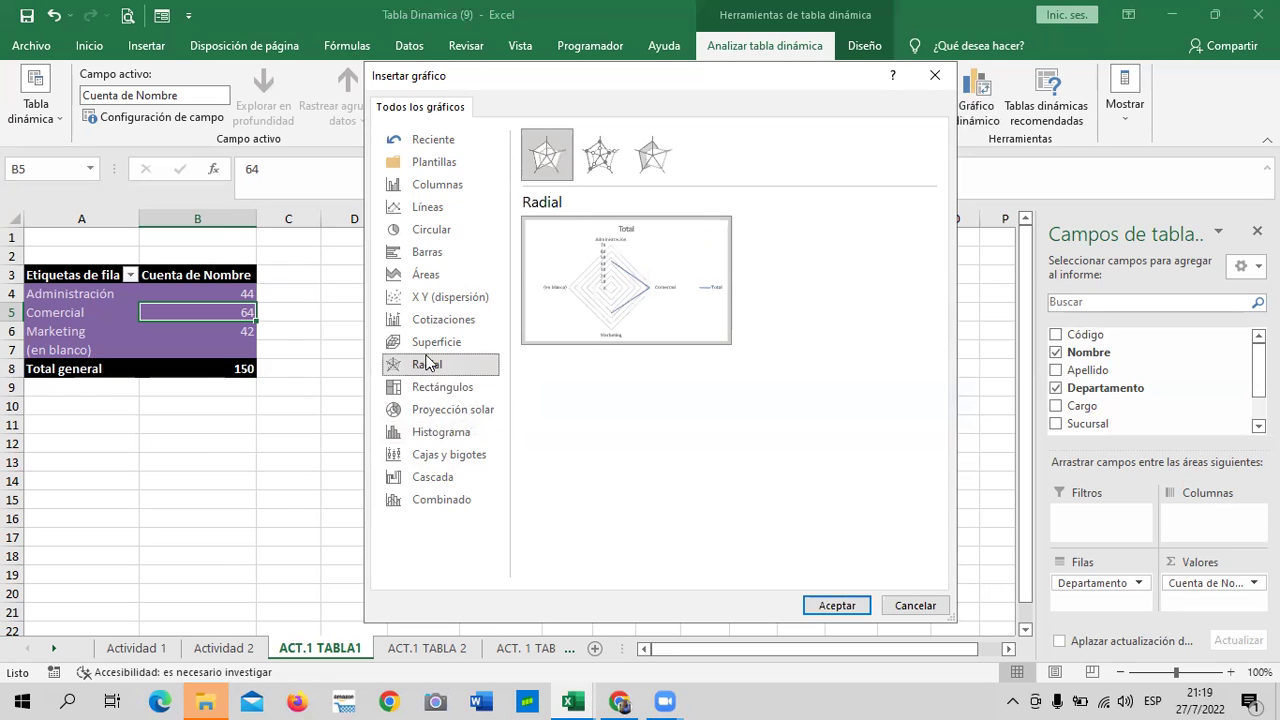
pyautogui.click(458, 342)
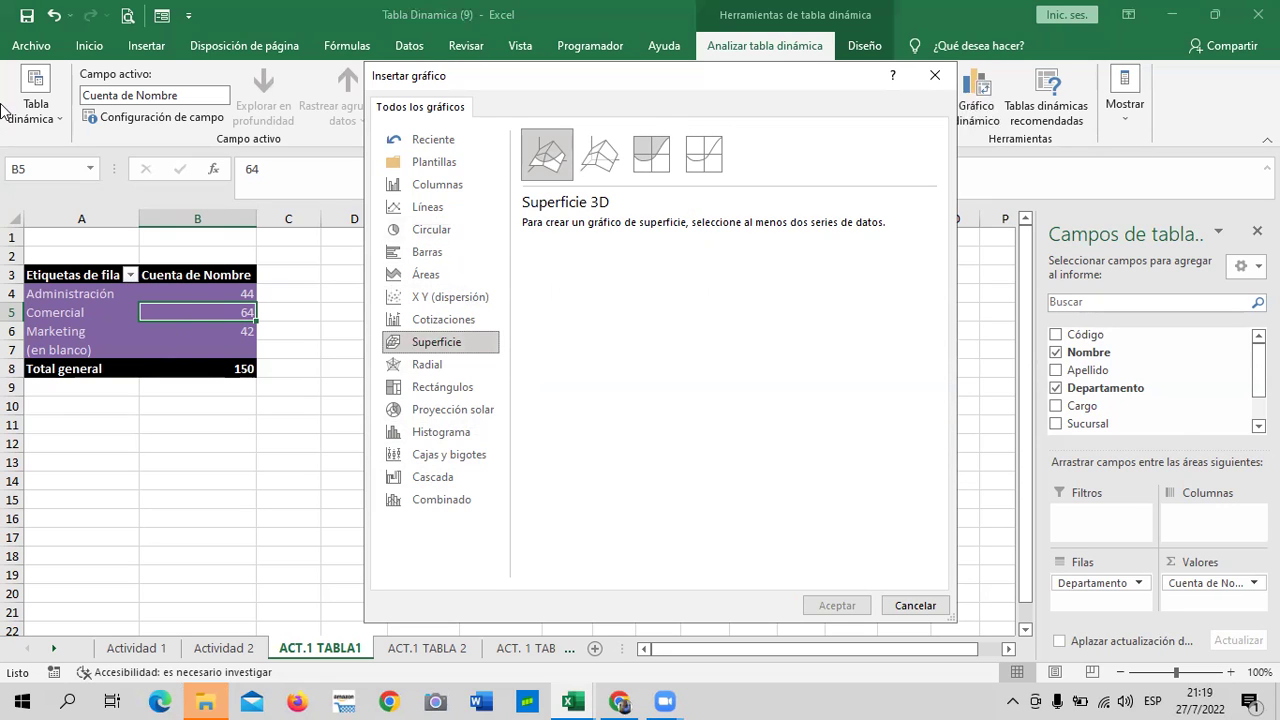
pyautogui.click(446, 322)
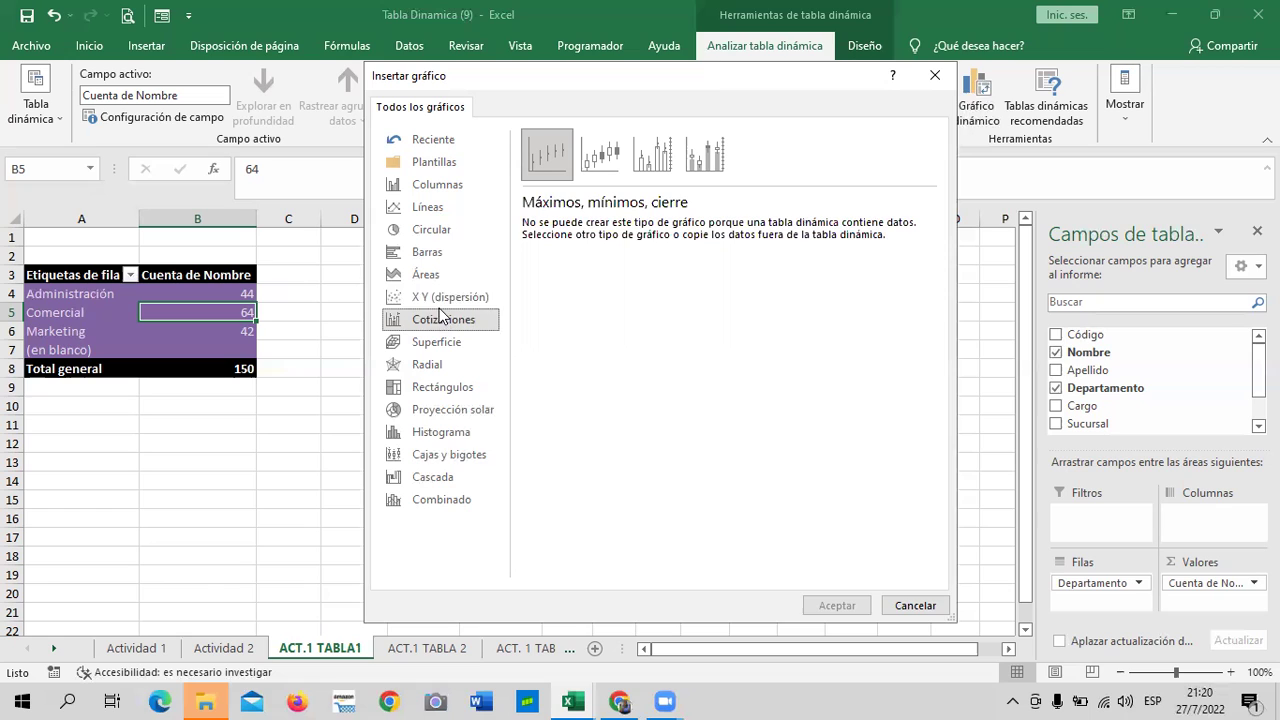
pyautogui.click(447, 302)
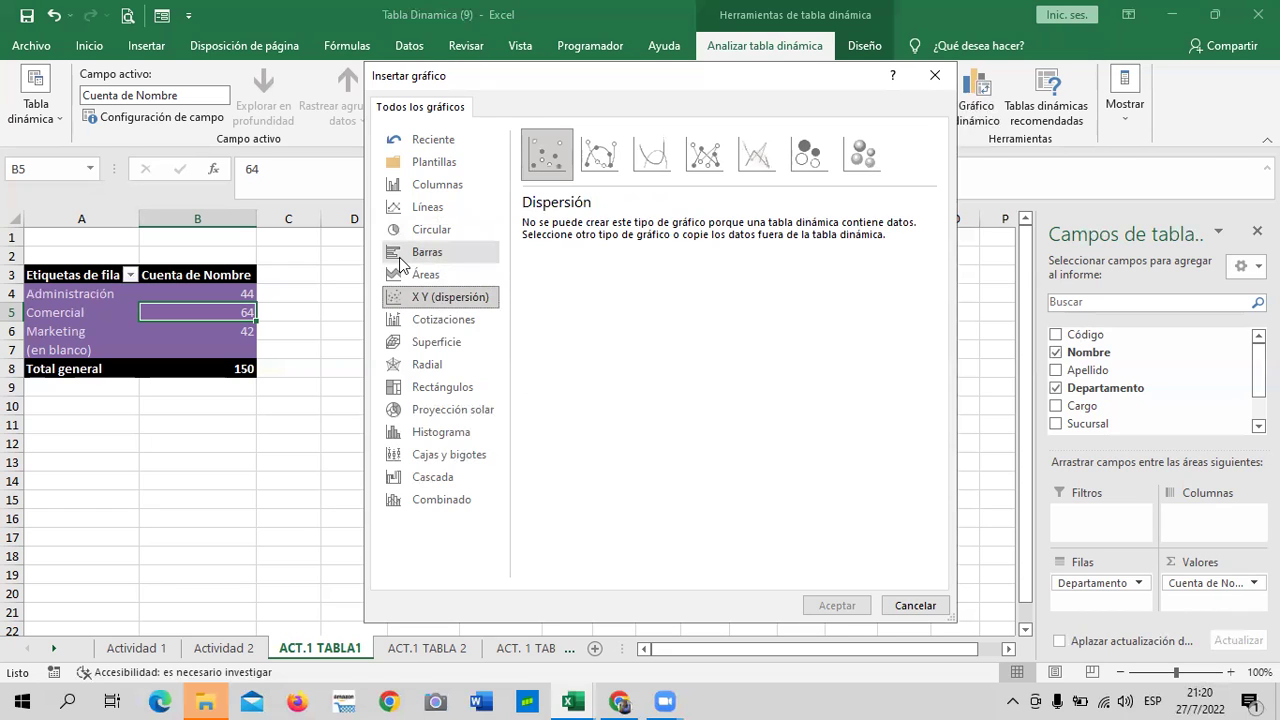
# Step: Preview Circular, Líneas, Barras and Áreas charts, ending on Columnas agrupadas
pyautogui.click(459, 232)
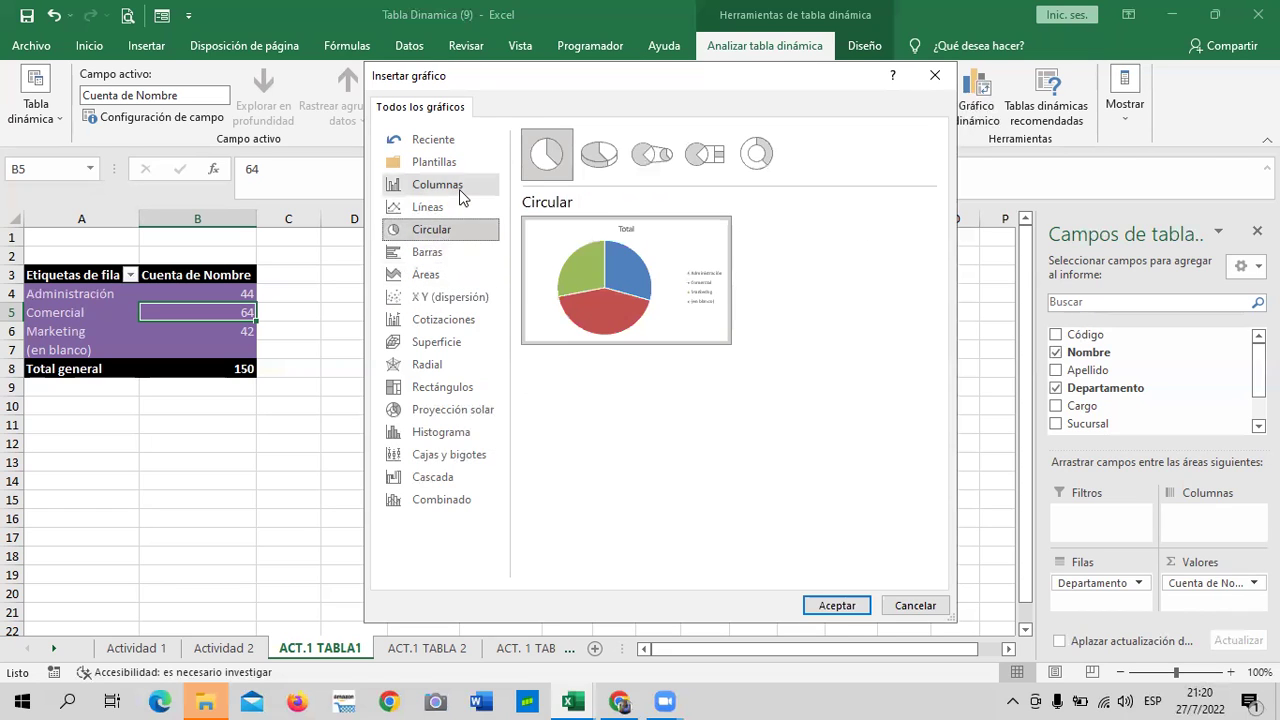
pyautogui.click(459, 189)
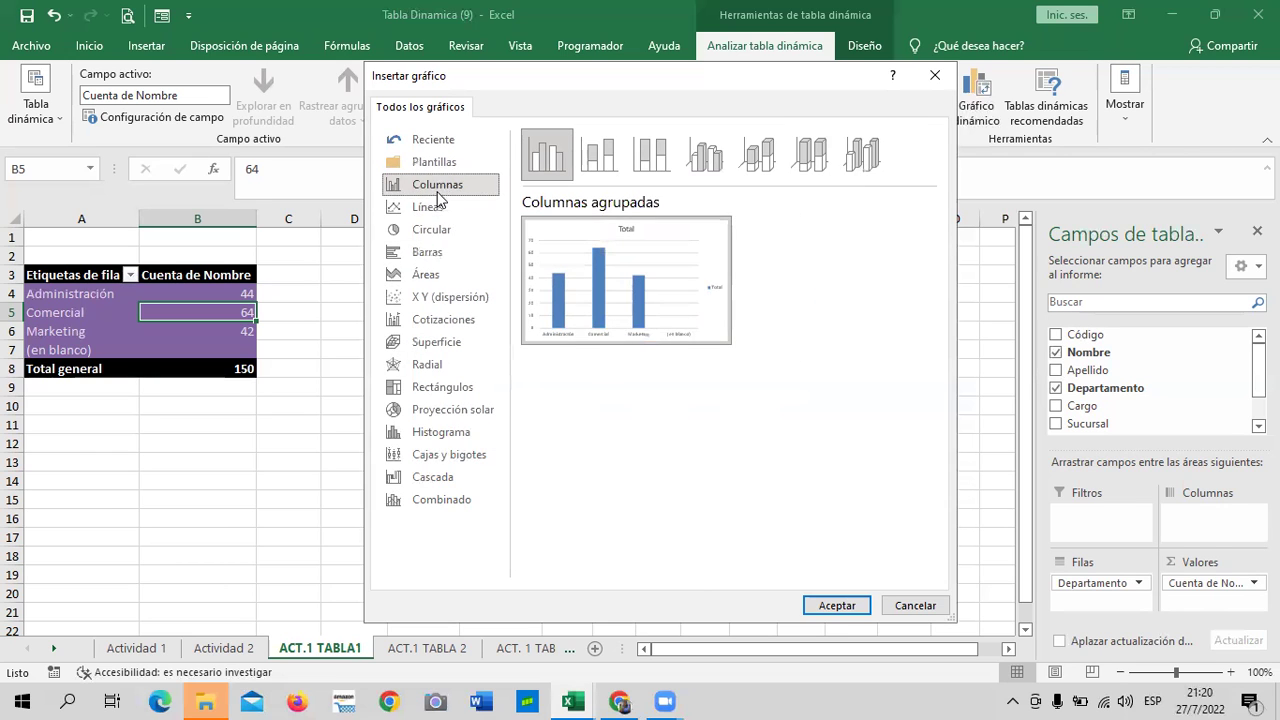
pyautogui.click(430, 207)
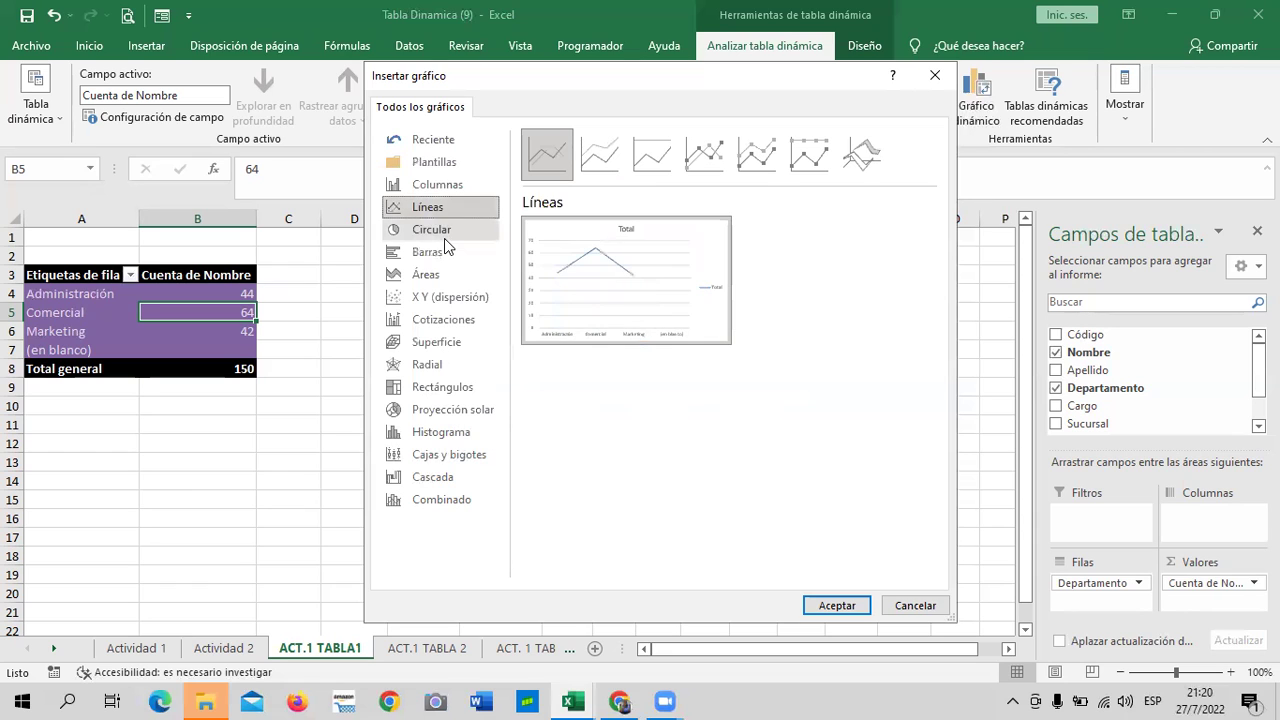
pyautogui.click(441, 230)
pyautogui.click(462, 252)
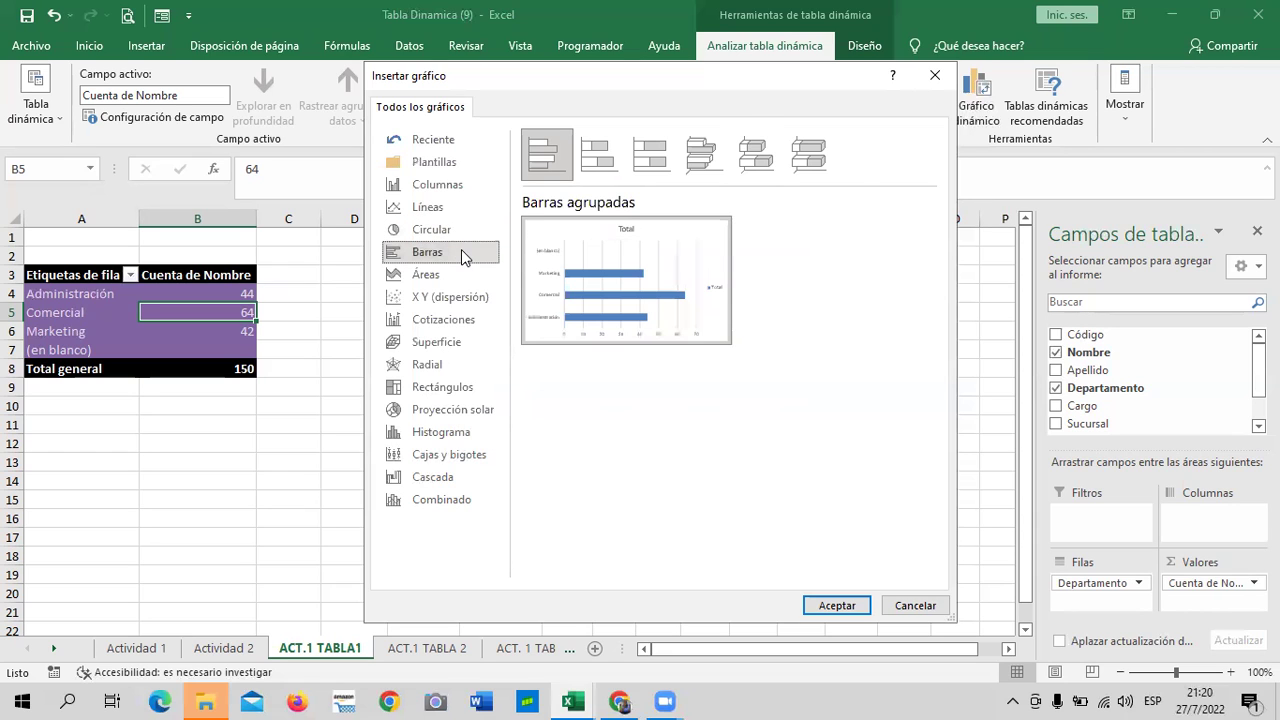
pyautogui.click(461, 278)
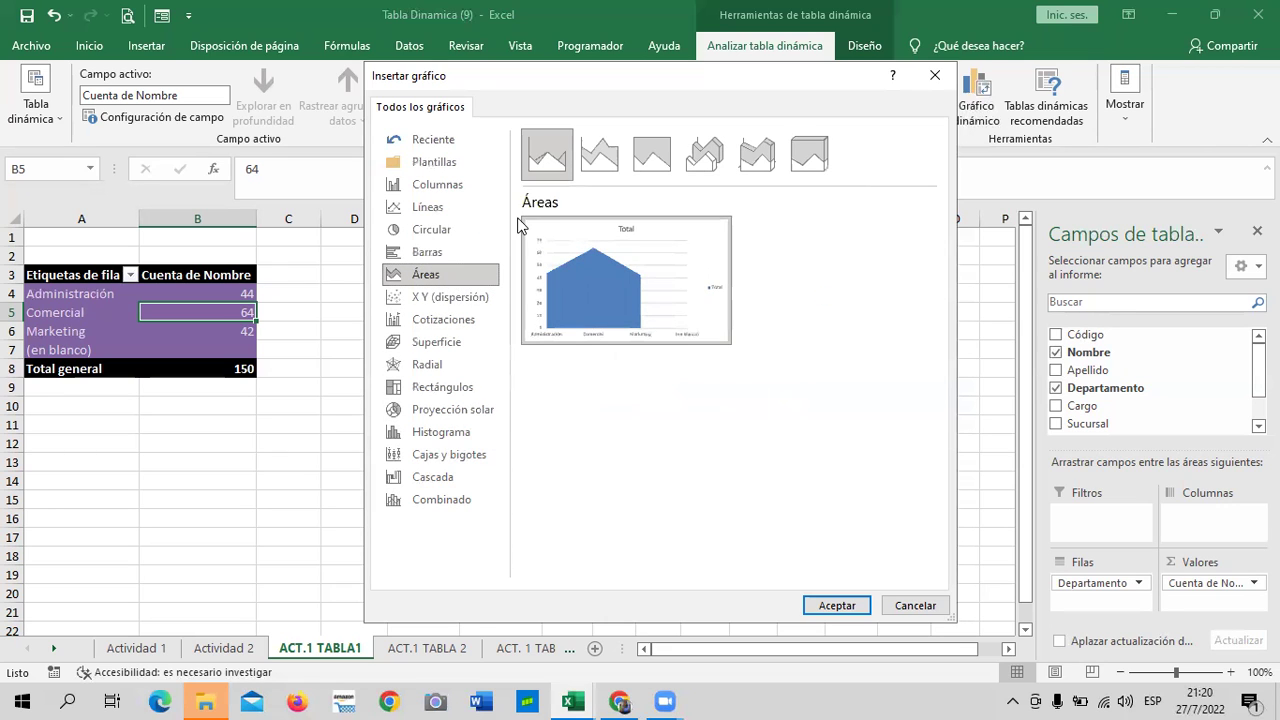
pyautogui.click(460, 185)
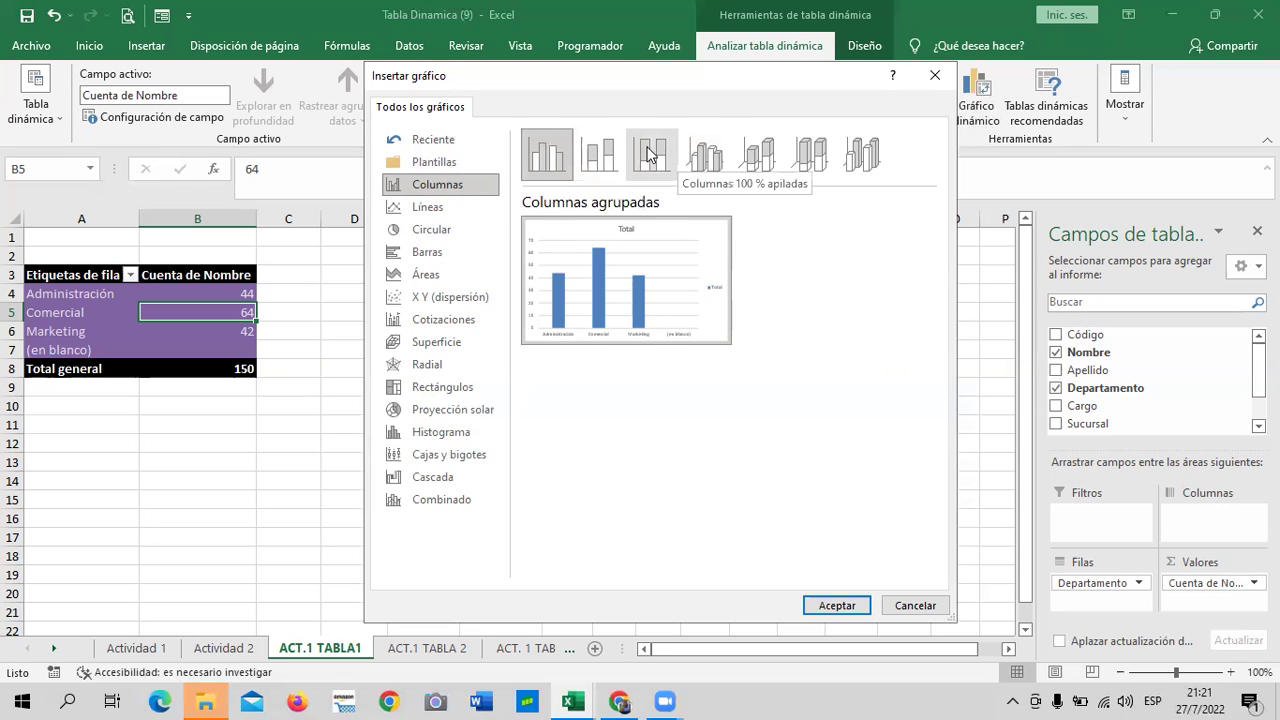
# Step: Insert the department-count pivot chart as a Columna 3D apilada (stacked 3D column) chart
pyautogui.click(709, 155)
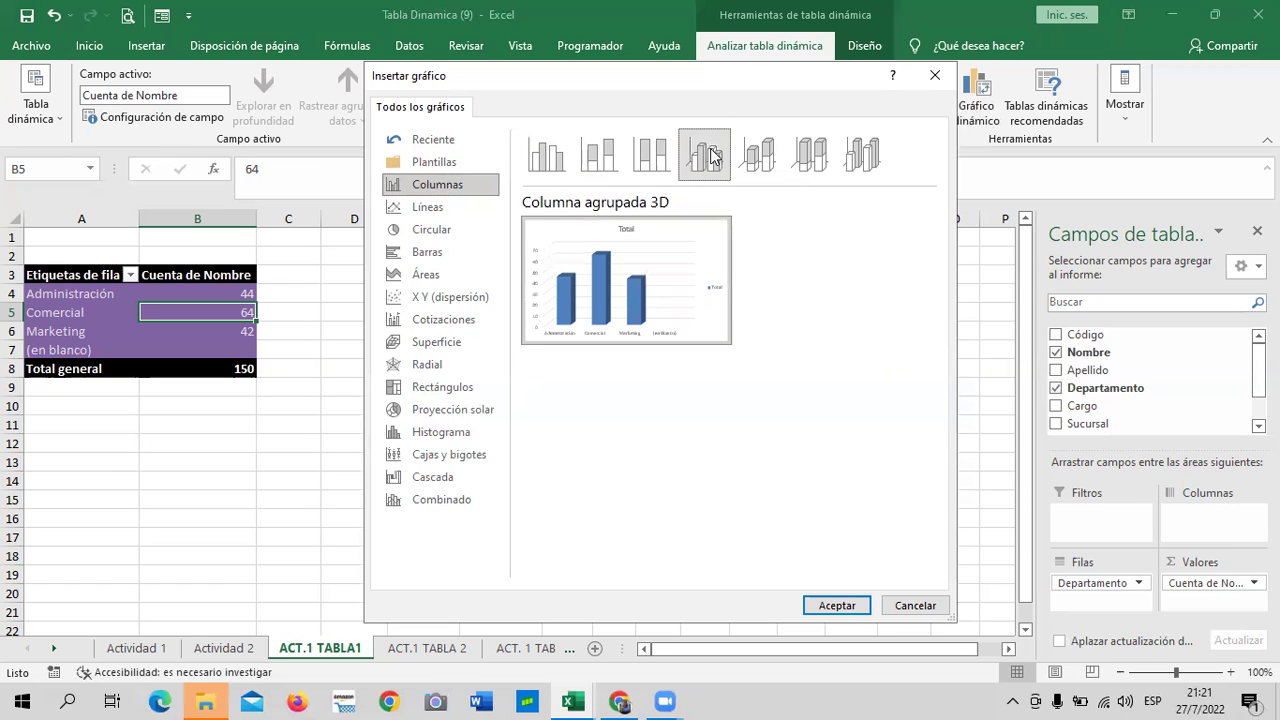
pyautogui.click(762, 158)
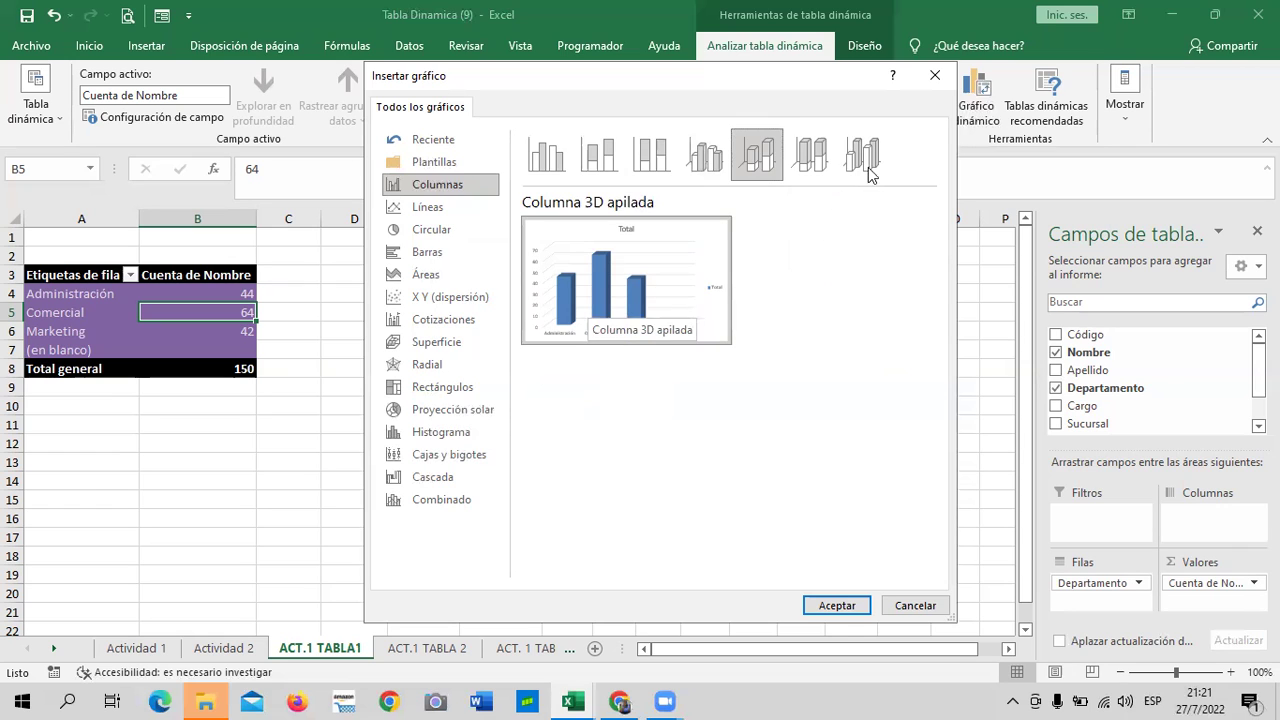
pyautogui.click(866, 166)
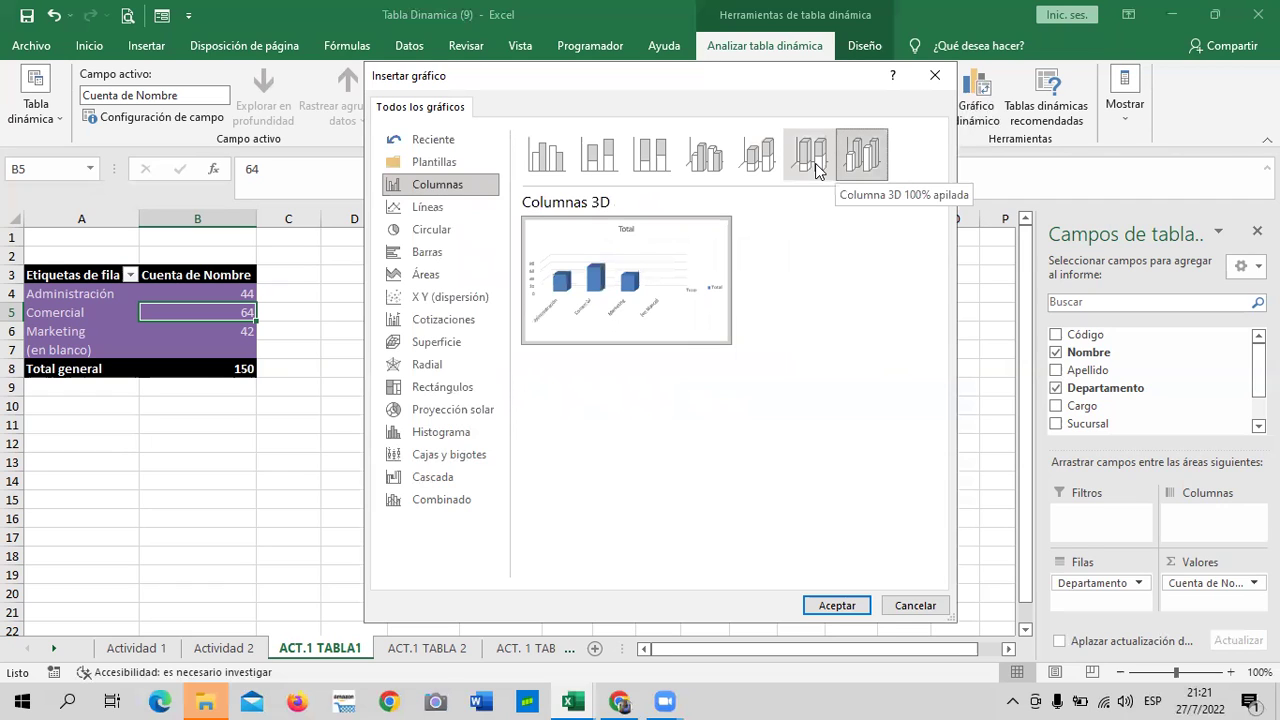
pyautogui.click(763, 158)
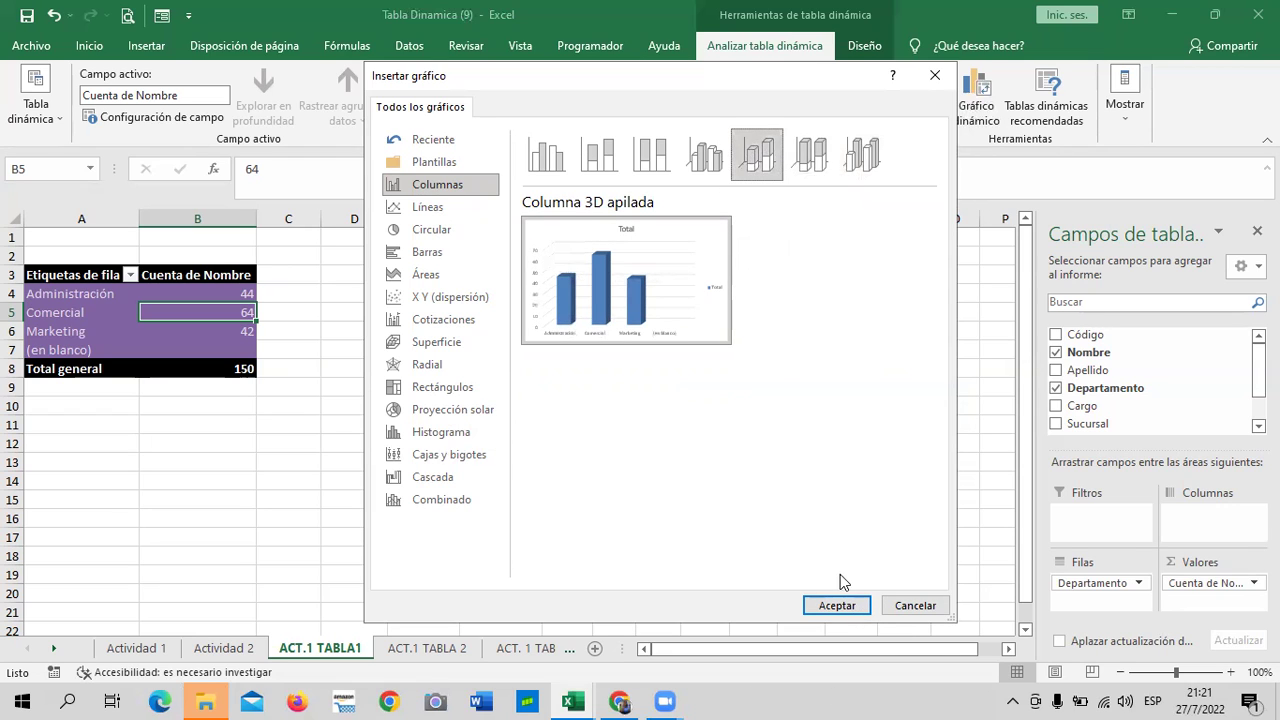
pyautogui.click(829, 606)
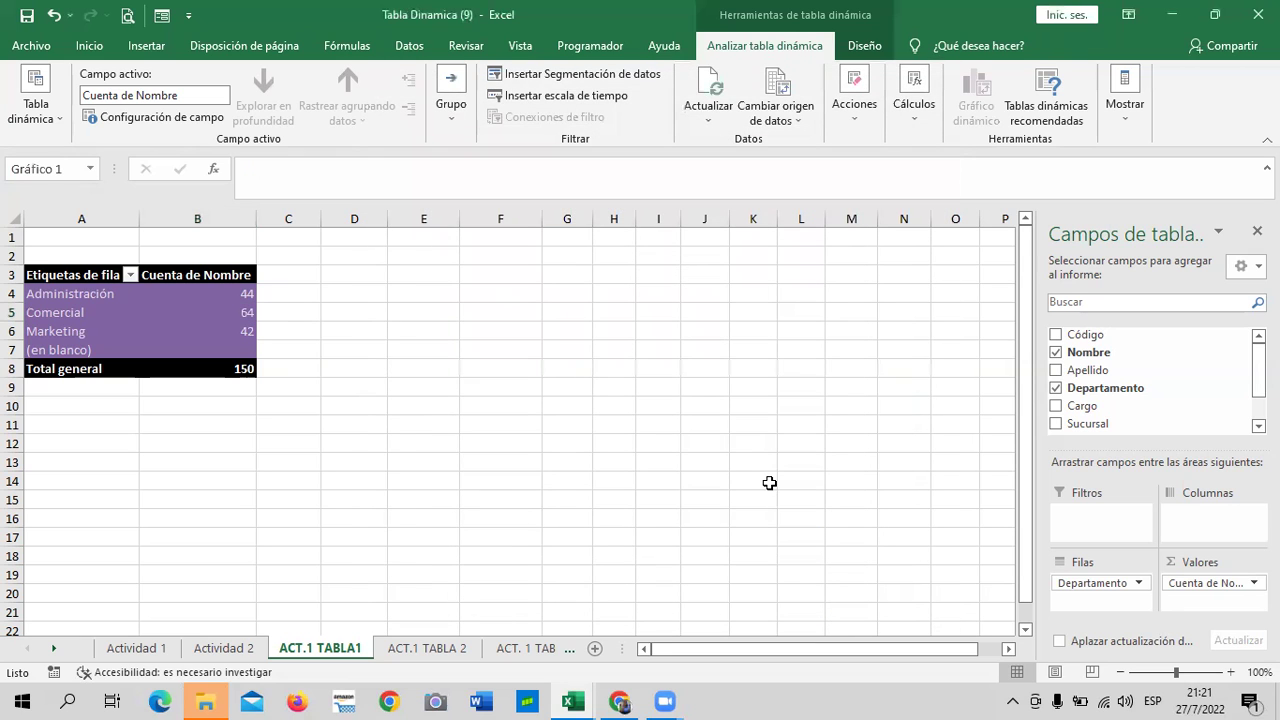
# Step: Move the 3D column pivot chart beside the pivot table, across columns E to M
pyautogui.moveTo(594, 326)
pyautogui.mouseDown()
pyautogui.moveTo(755, 281)
pyautogui.moveTo(696, 271)
pyautogui.mouseUp()
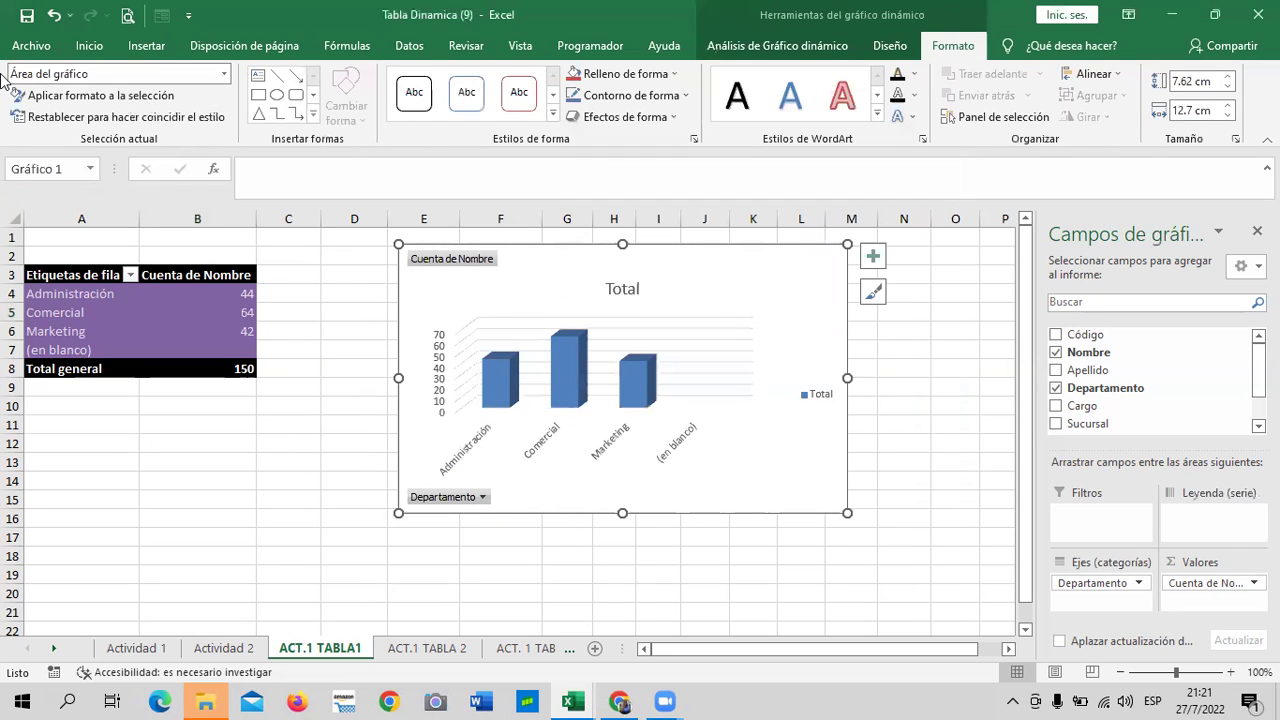
pyautogui.click(161, 317)
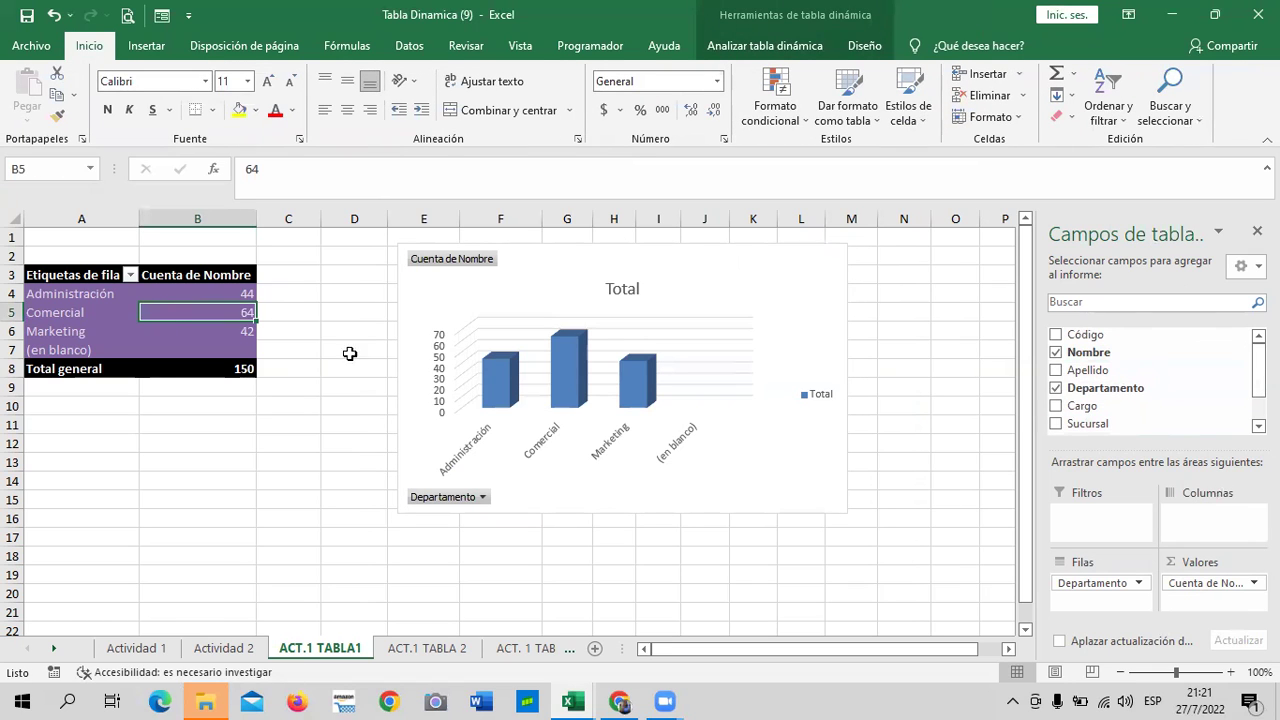
pyautogui.click(780, 283)
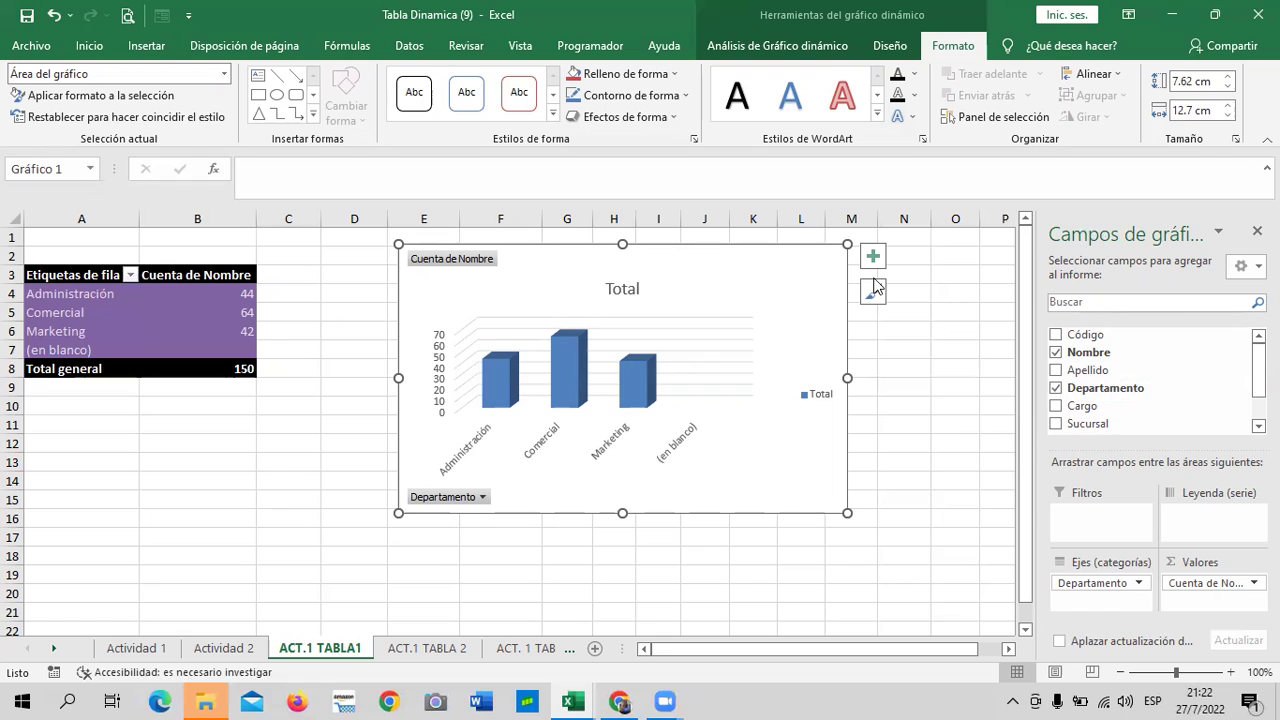
pyautogui.moveTo(1094, 336); pyautogui.dragTo(1097, 340)
pyautogui.moveTo(1150, 406)
pyautogui.click(1057, 388)
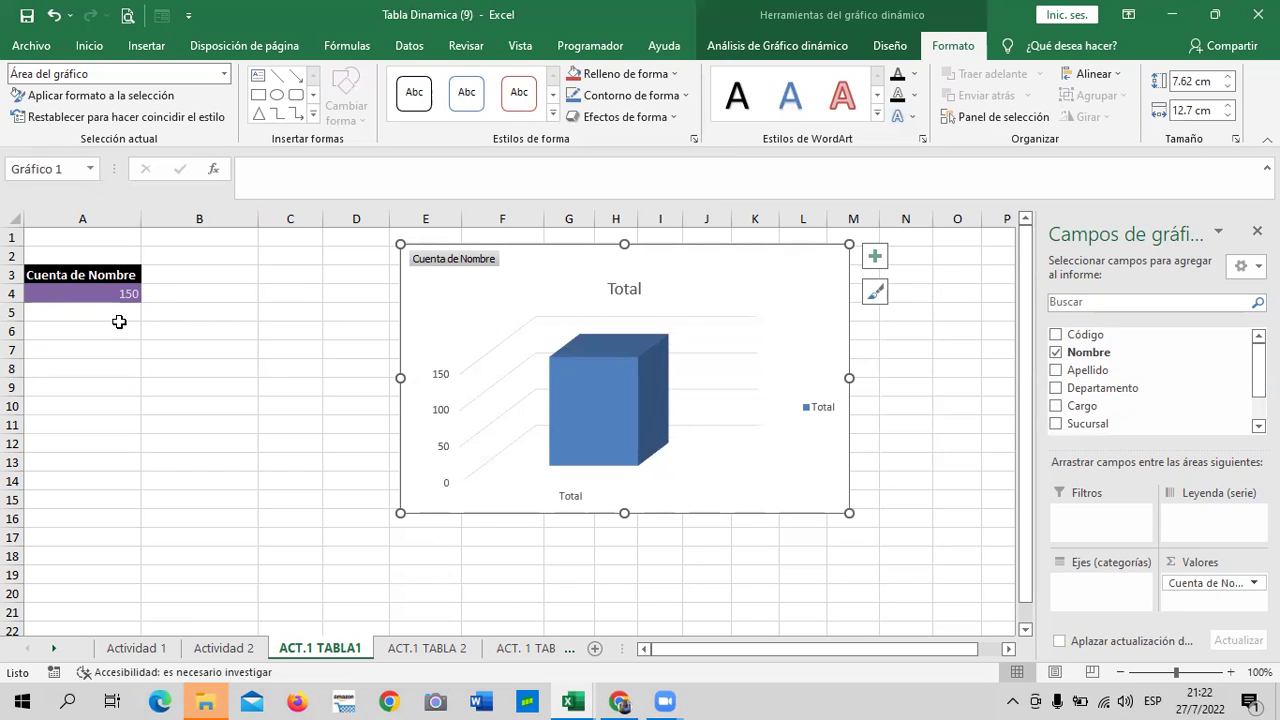
pyautogui.click(1056, 390)
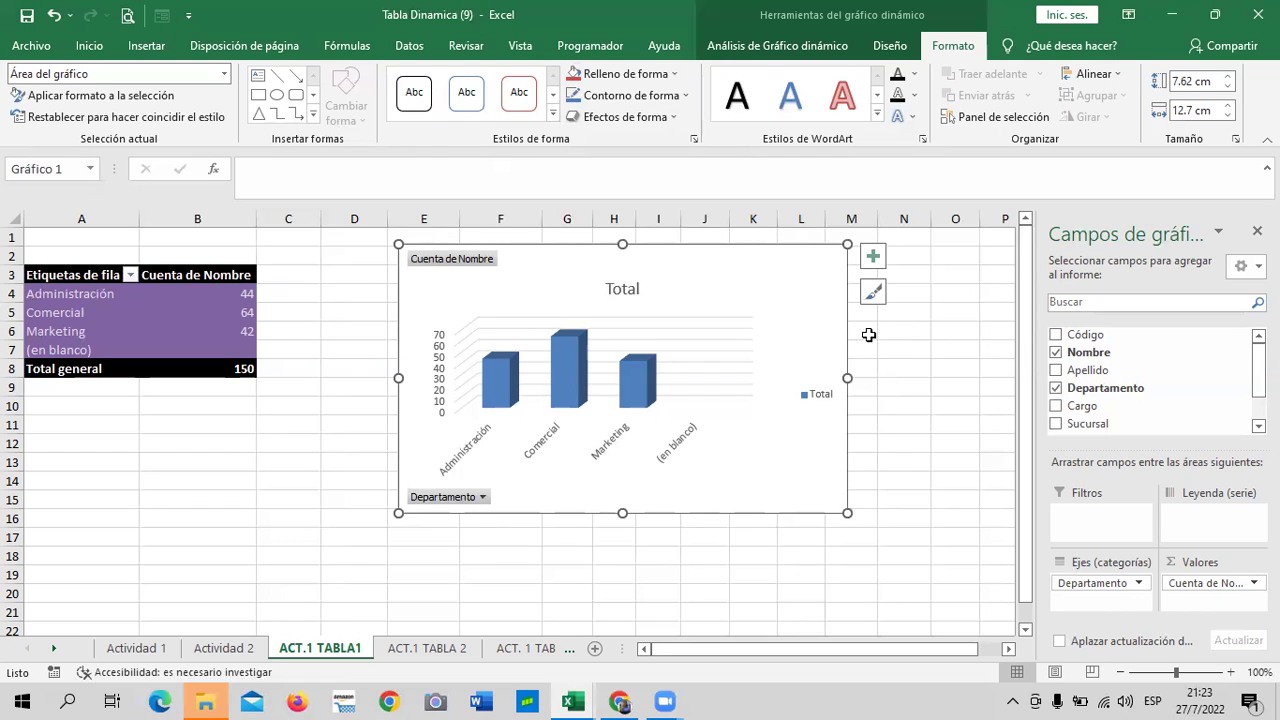
# Step: Lower the chart slightly and give it a purple gradient shape style from Estilos de forma
pyautogui.moveTo(762, 265); pyautogui.dragTo(767, 305)
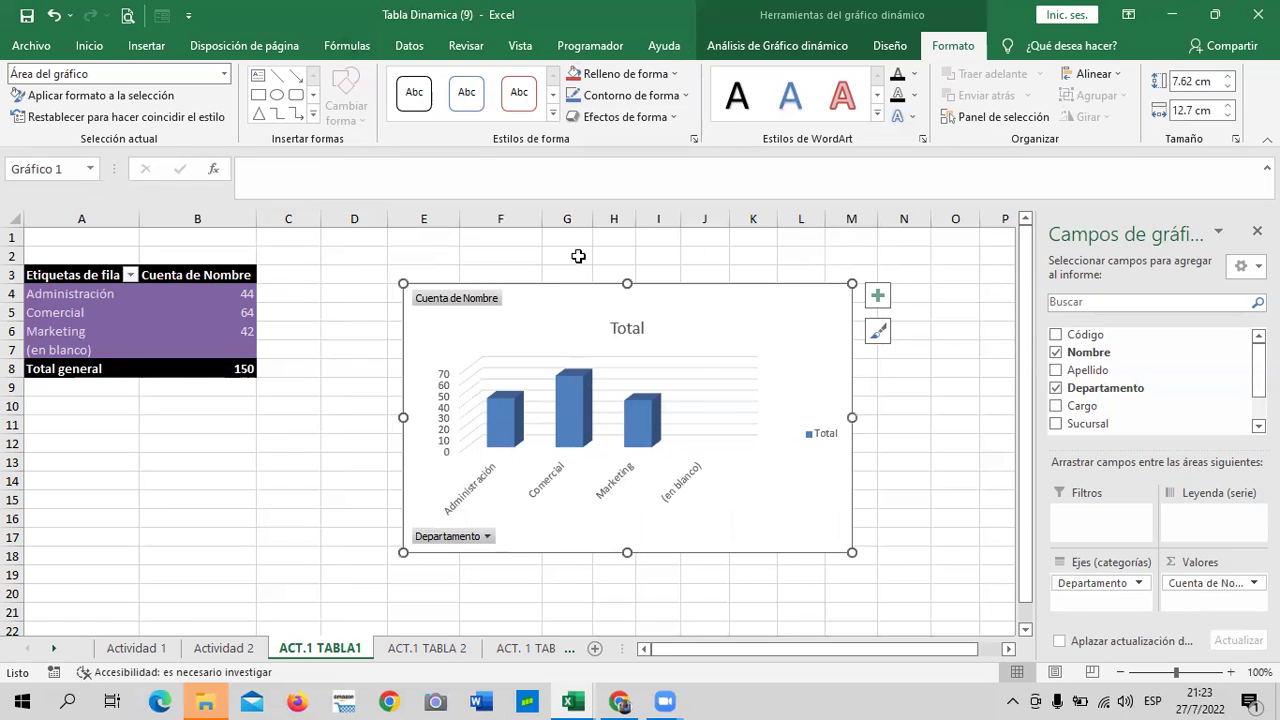
pyautogui.click(554, 118)
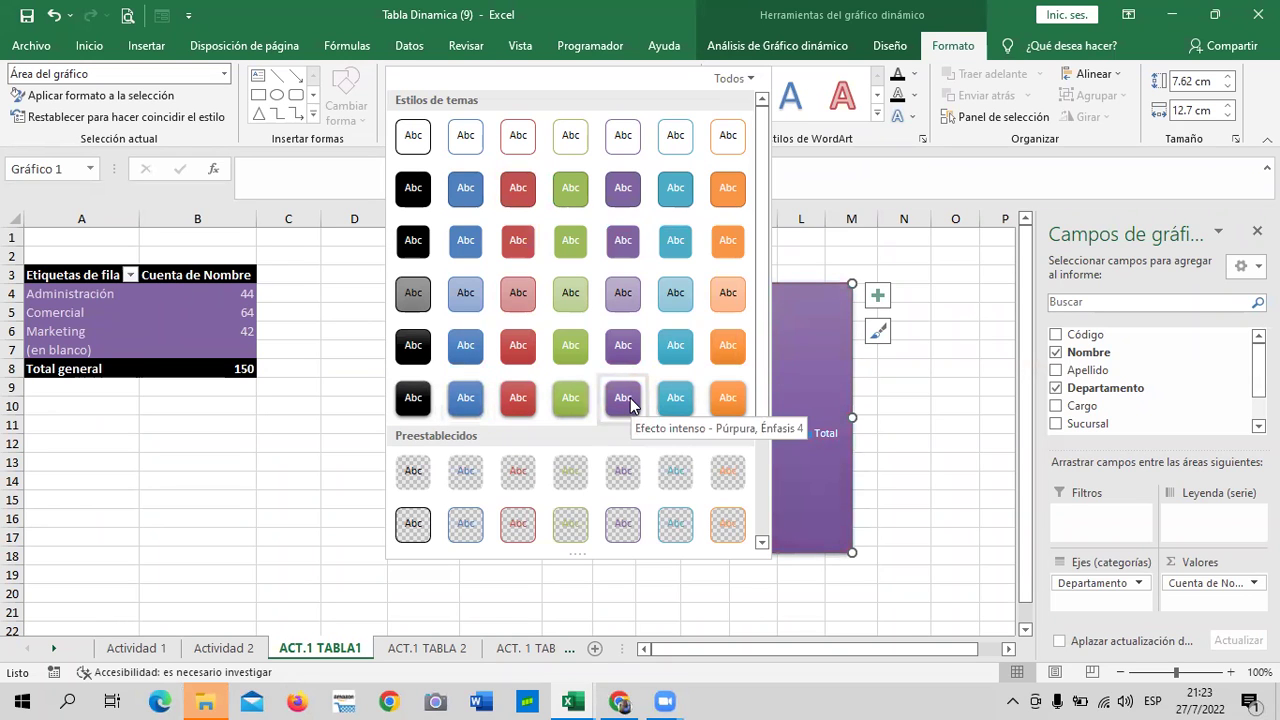
pyautogui.click(632, 300)
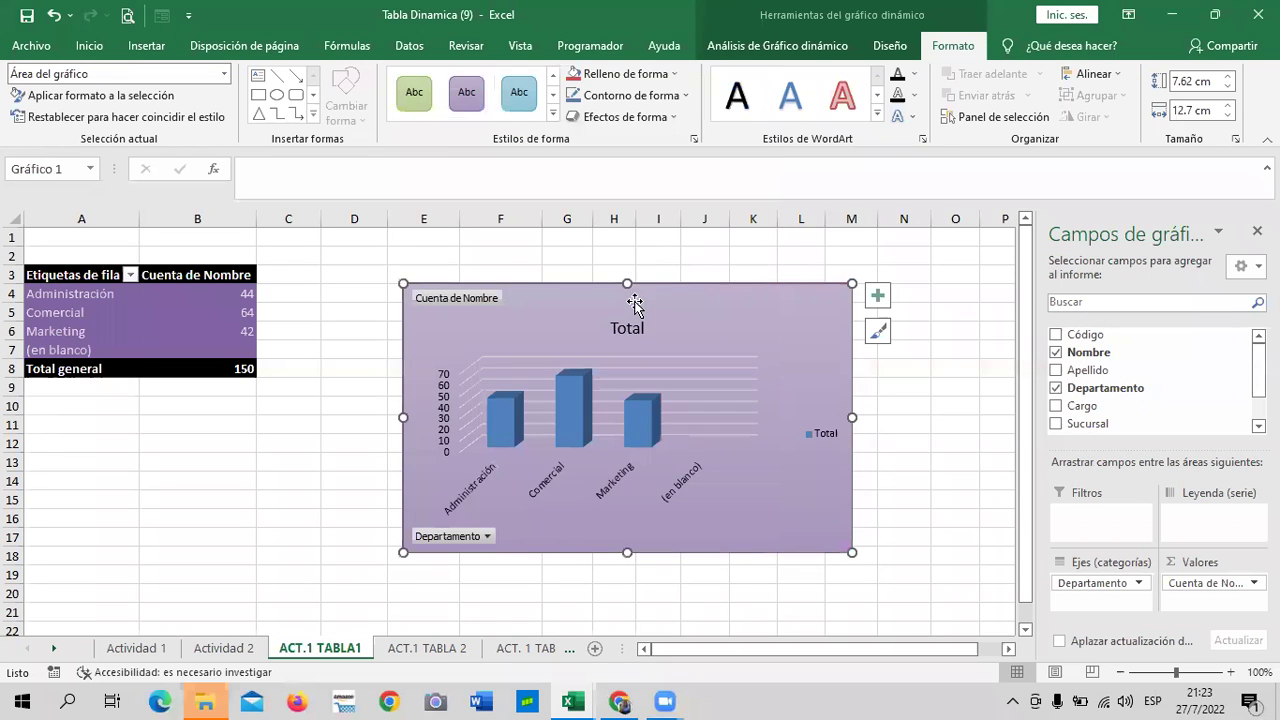
pyautogui.click(925, 385)
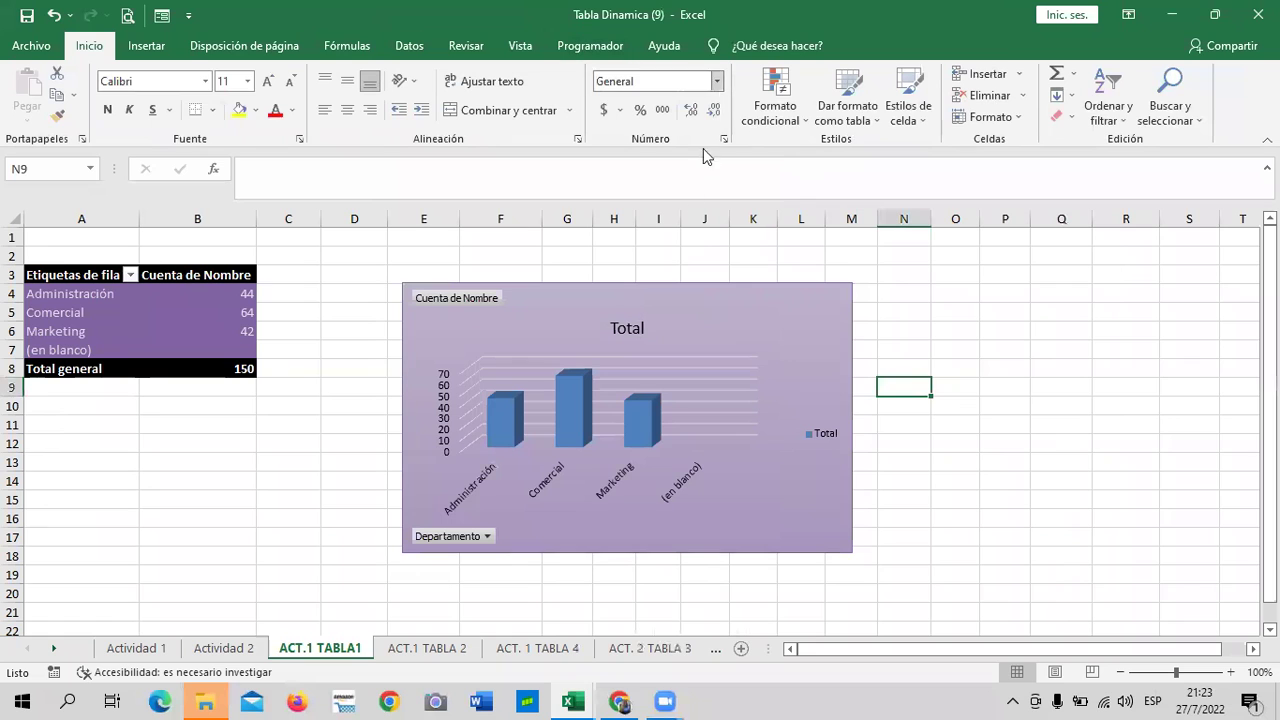
pyautogui.click(731, 311)
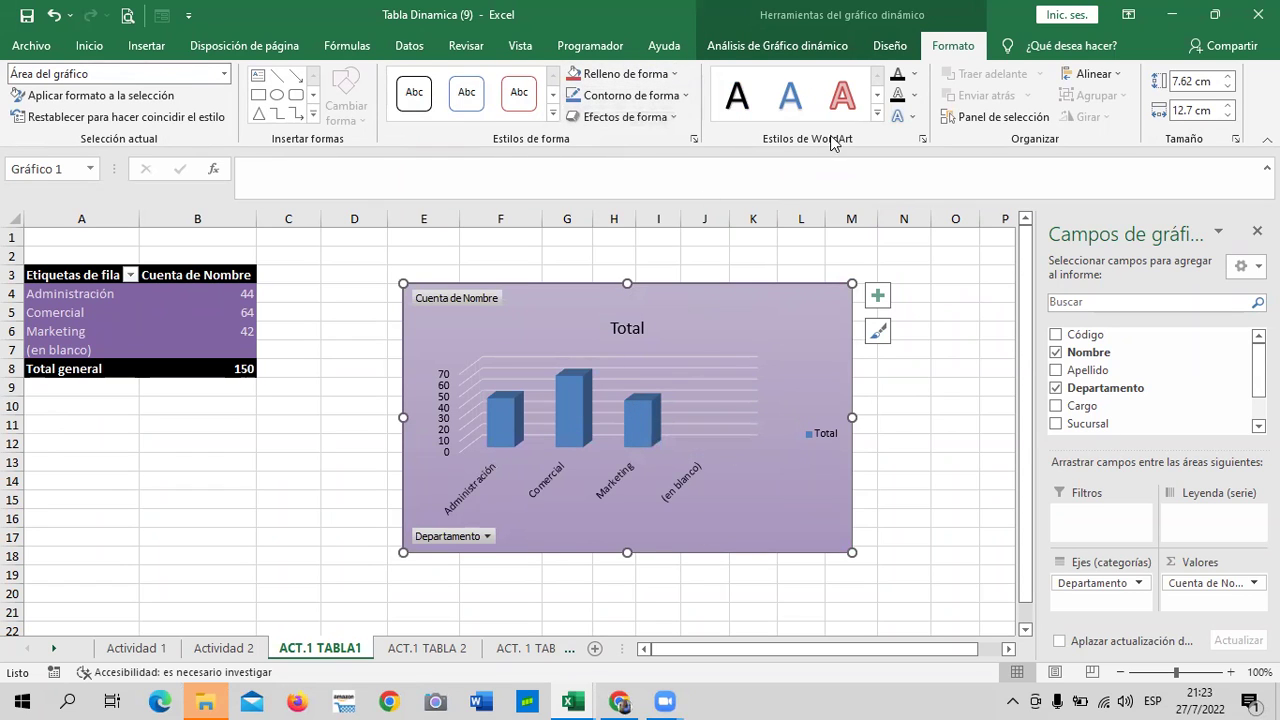
# Step: Apply the WordArt style Relleno: Negro, Color de texto 1; Sombra to the chart text
pyautogui.click(877, 116)
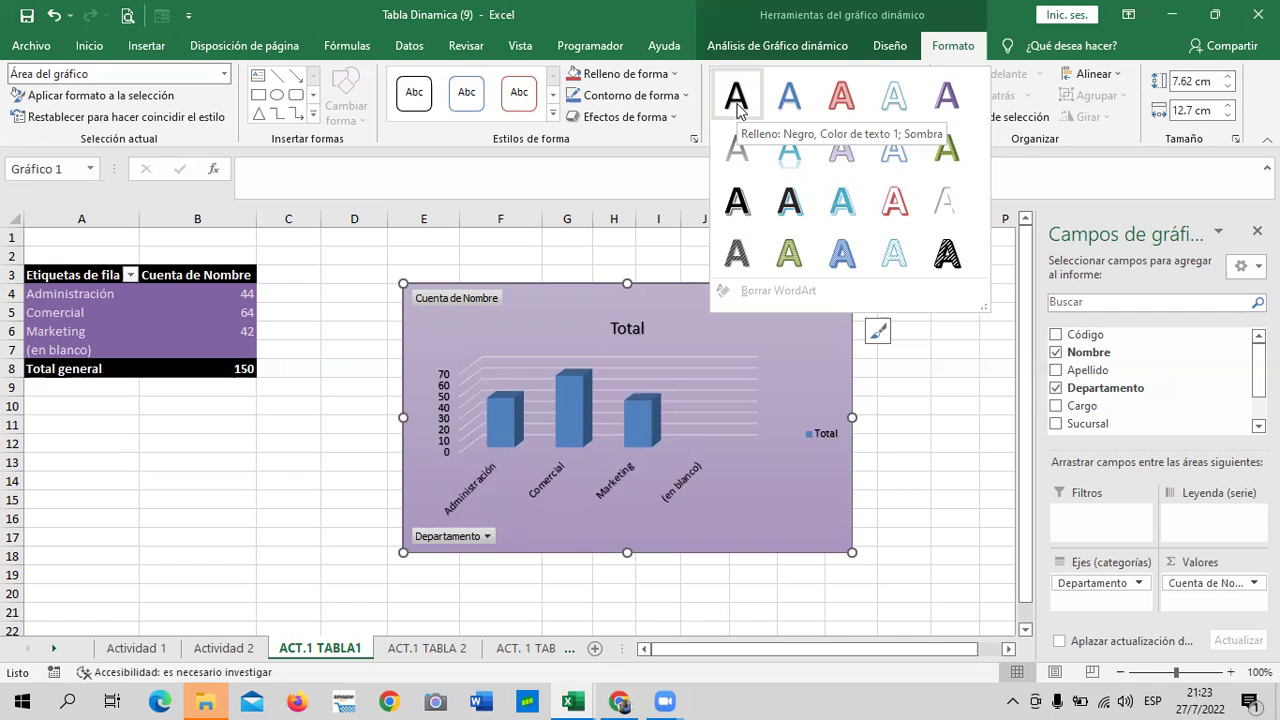
pyautogui.click(737, 97)
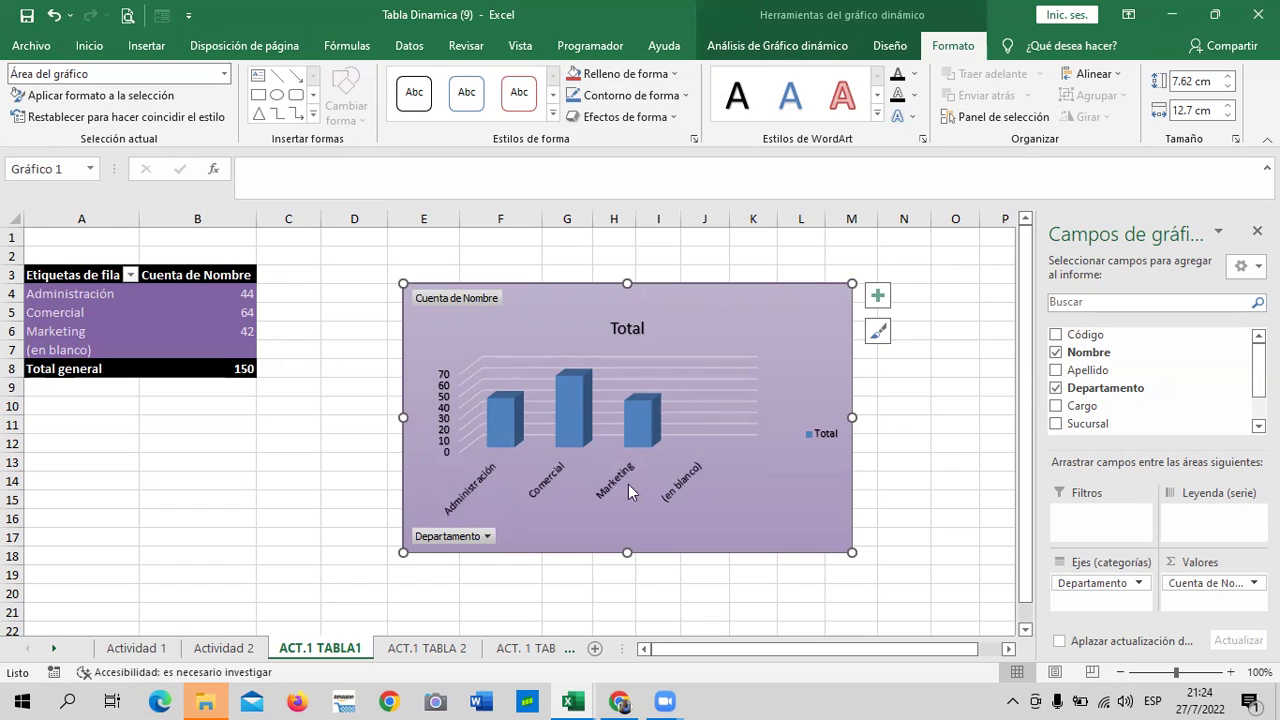
# Step: Apply Diseño 1 from Diseño rápido so the 3D department columns become wider
pyautogui.click(889, 45)
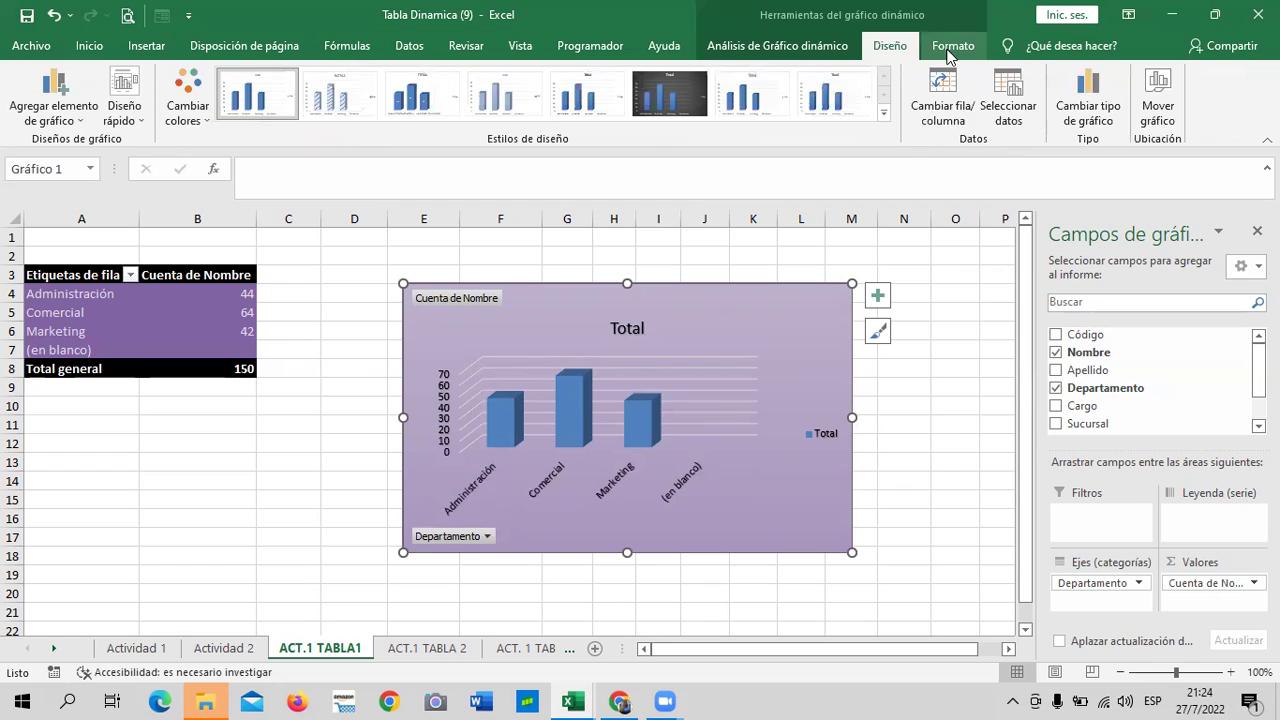
pyautogui.click(951, 48)
pyautogui.click(893, 48)
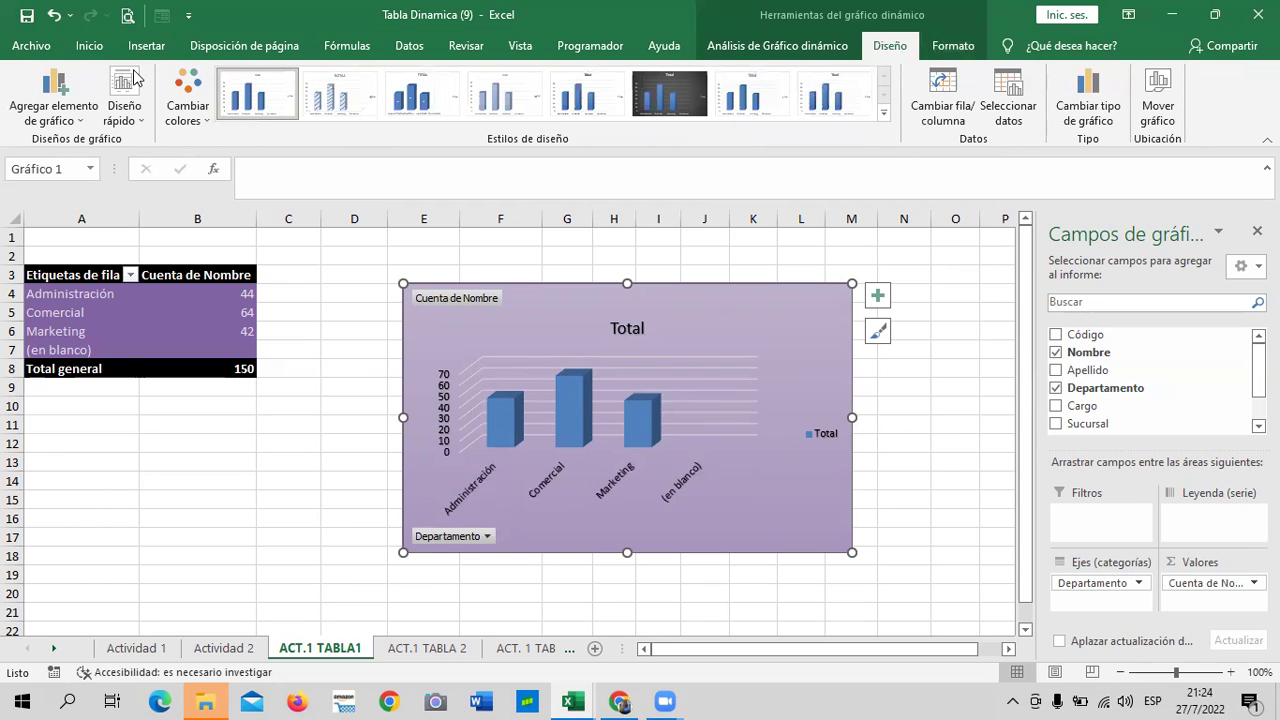
pyautogui.click(144, 128)
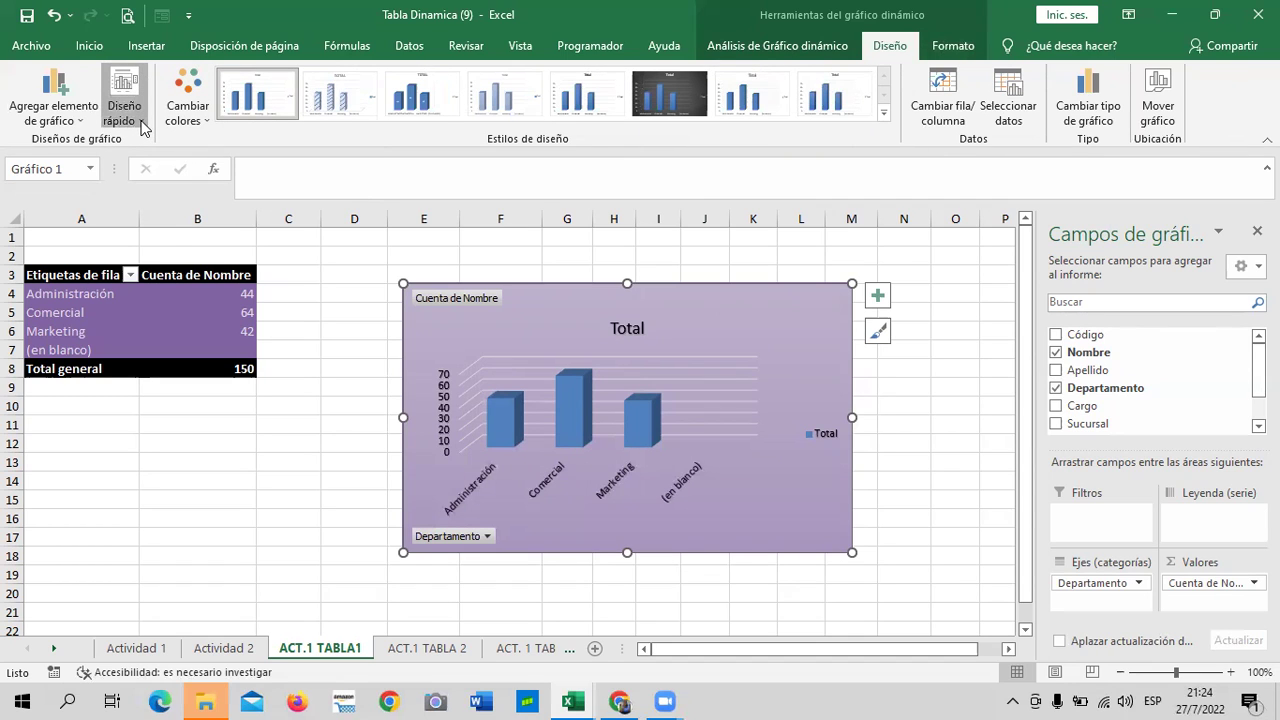
pyautogui.click(143, 128)
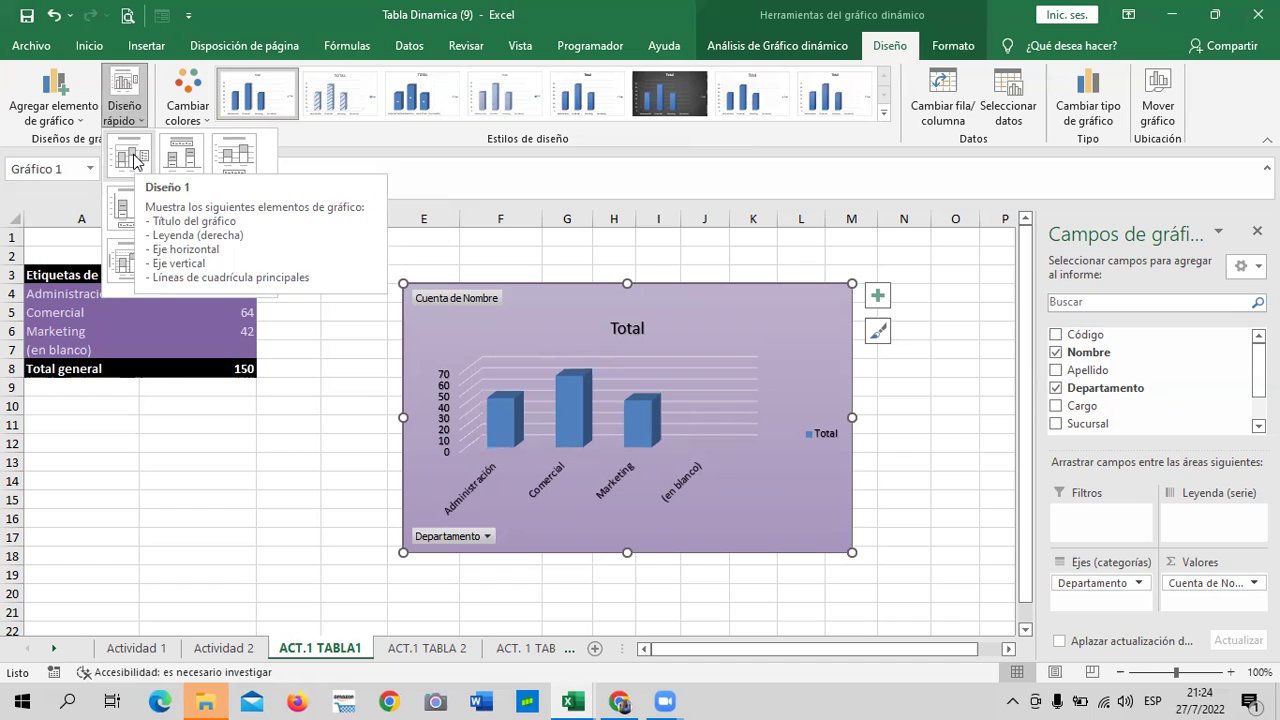
pyautogui.click(133, 161)
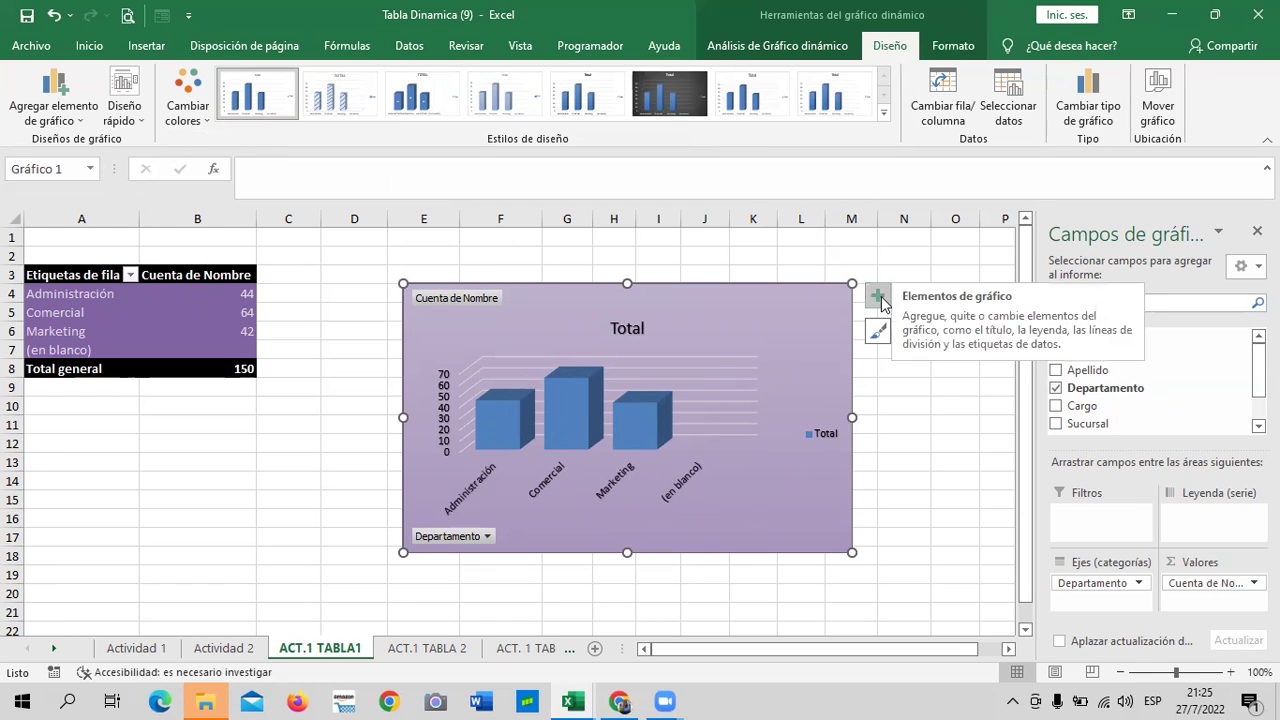
# Step: Nudge the chart up and left, leaving Títulos del eje switched off
pyautogui.moveTo(766, 285); pyautogui.dragTo(749, 253)
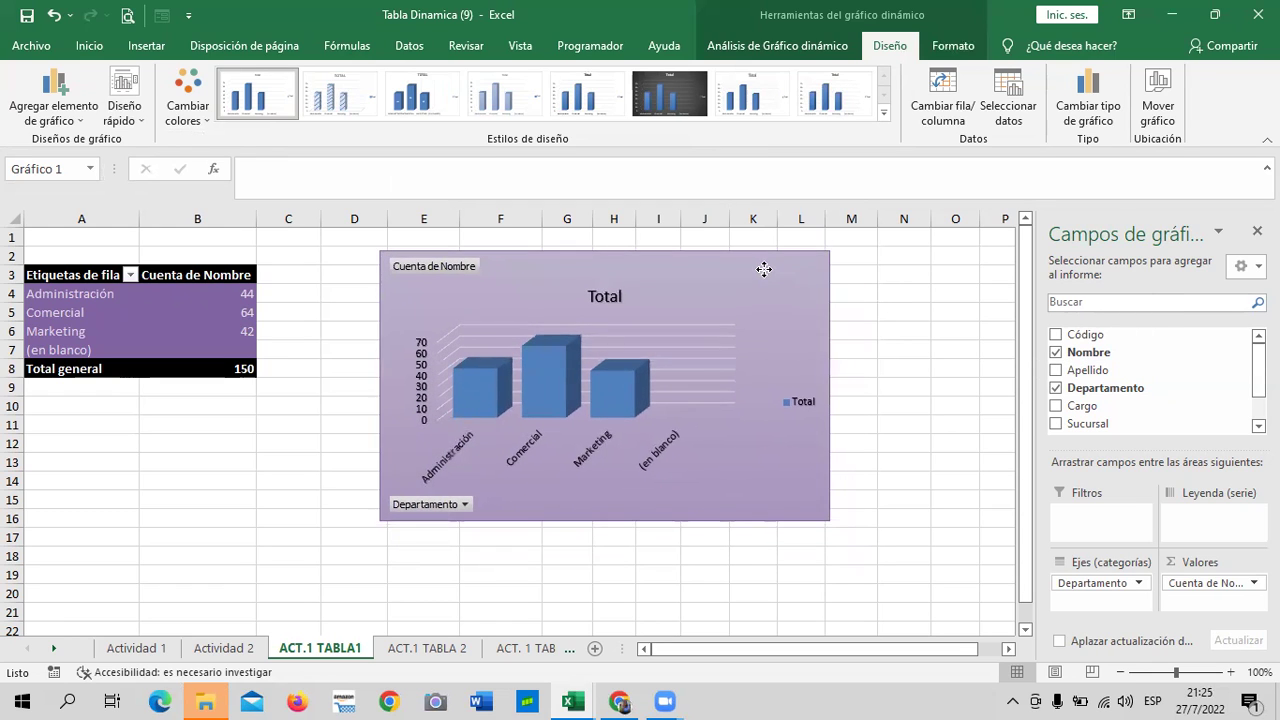
pyautogui.click(861, 266)
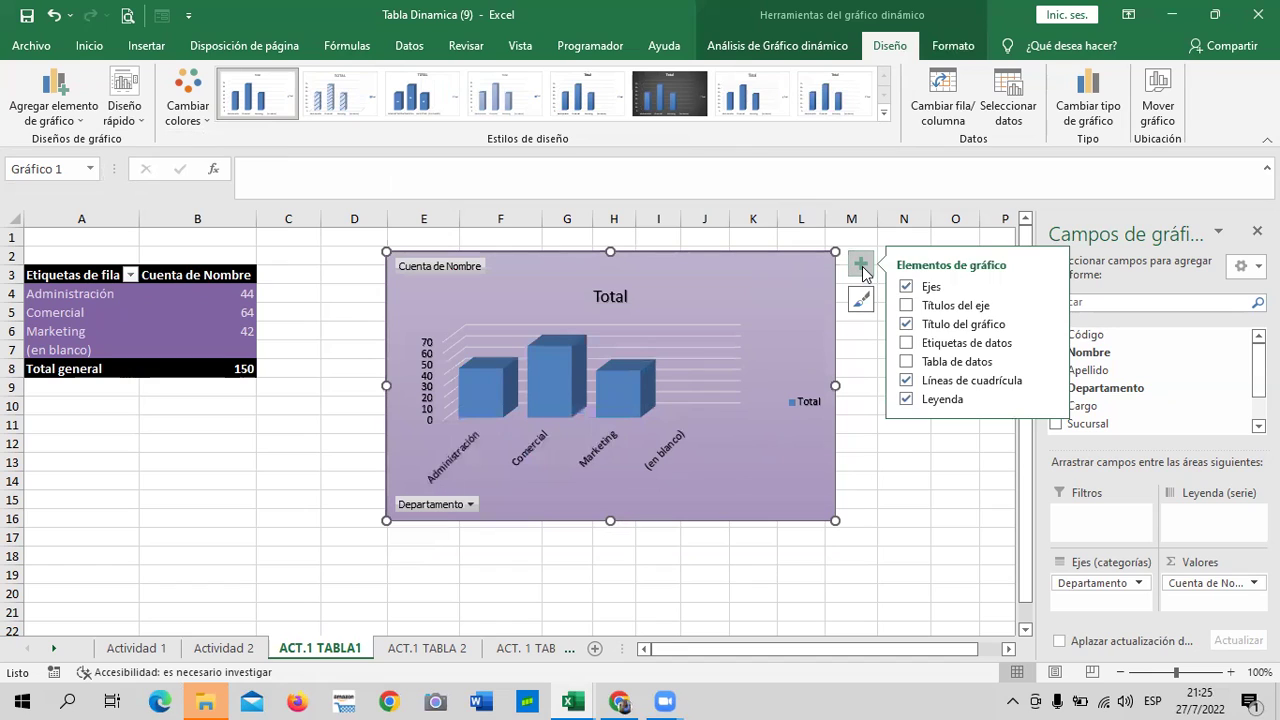
pyautogui.click(862, 268)
pyautogui.click(862, 268)
pyautogui.click(907, 305)
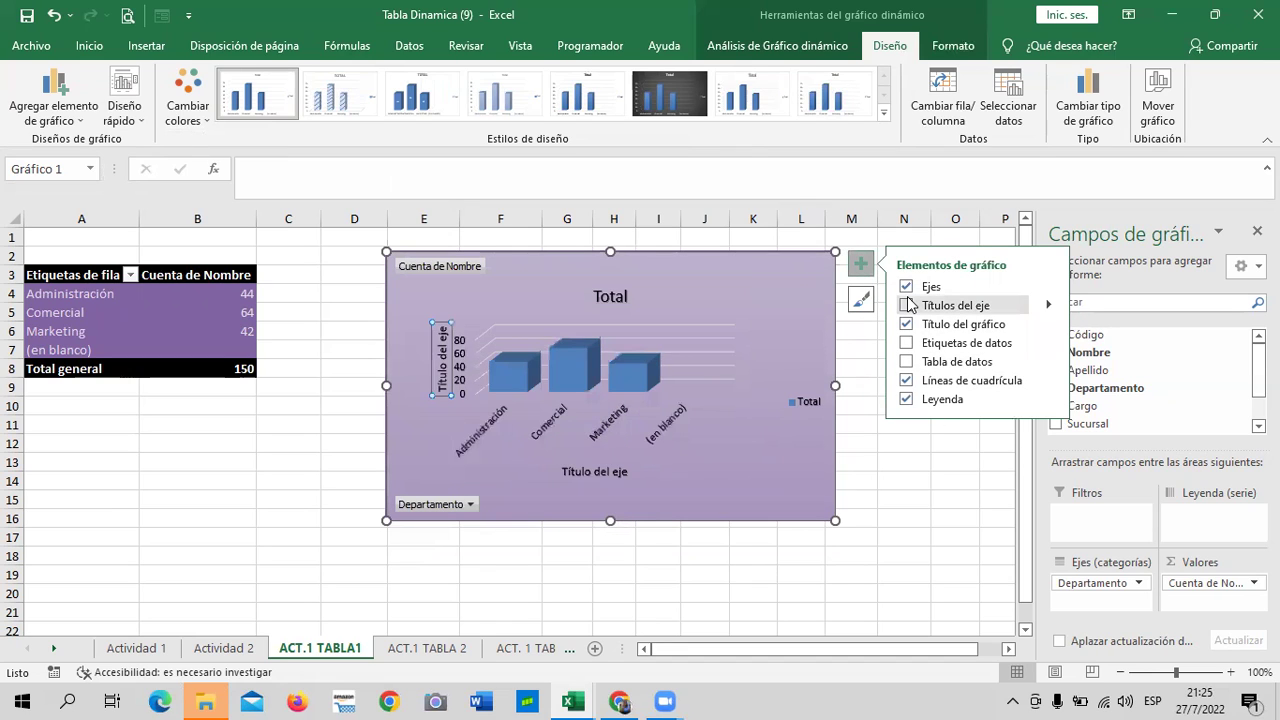
pyautogui.click(907, 305)
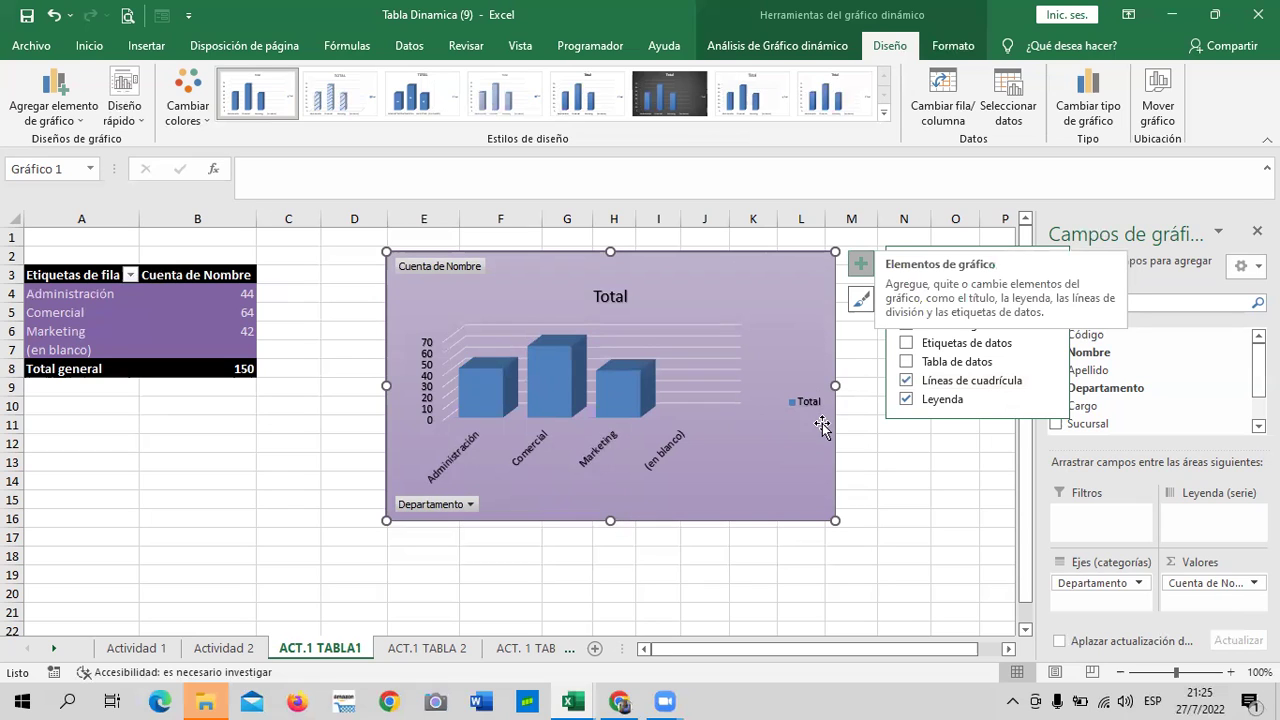
pyautogui.click(910, 564)
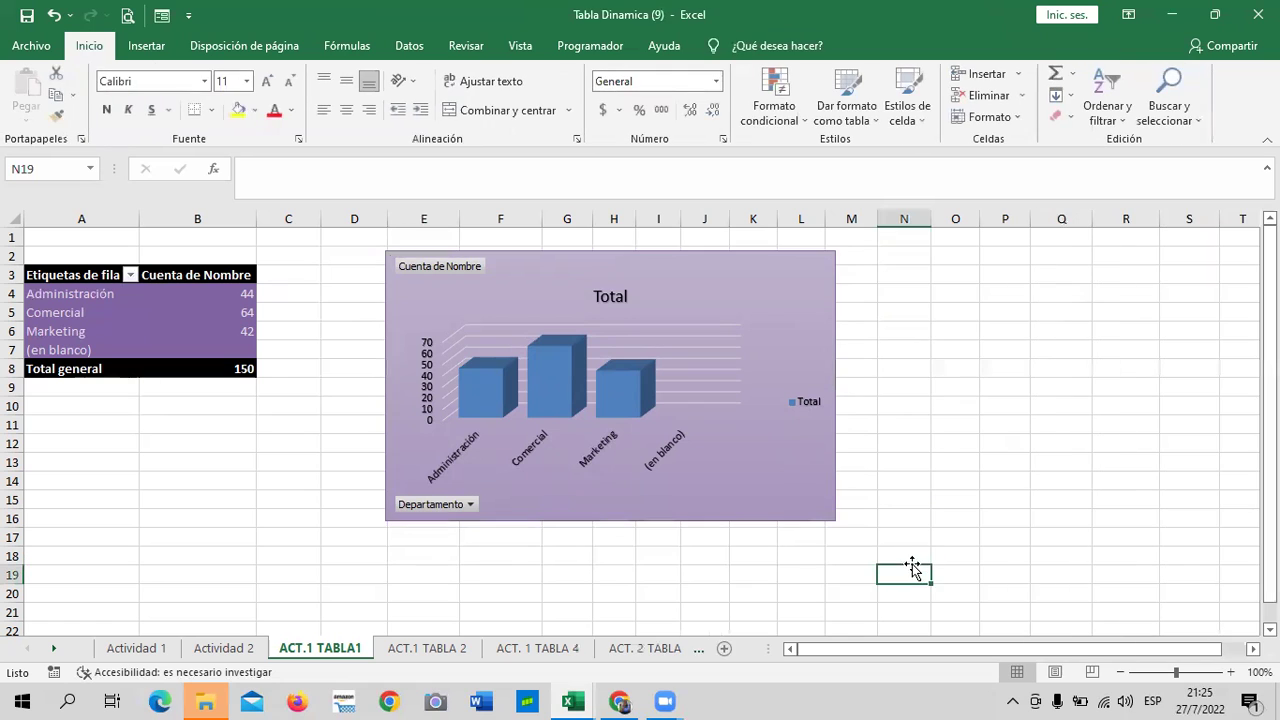
pyautogui.click(757, 302)
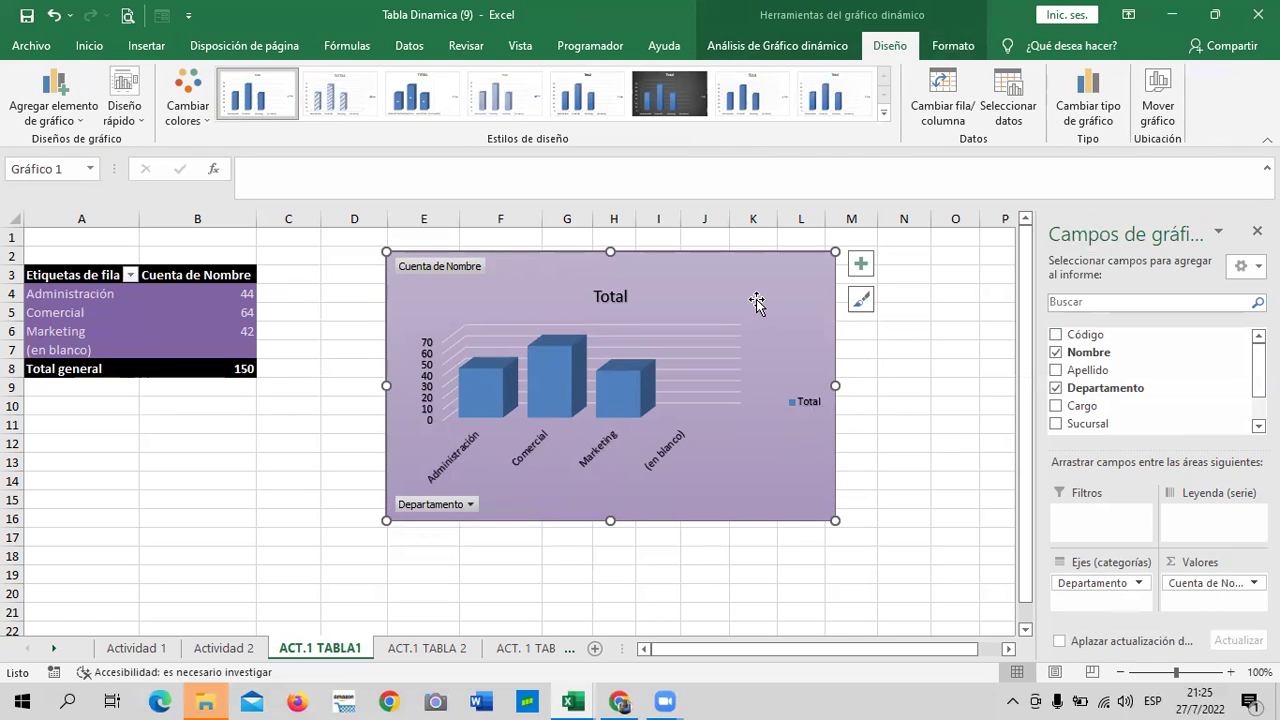
# Step: Keep Títulos del eje unchecked in the Elementos de gráfico list
pyautogui.click(862, 265)
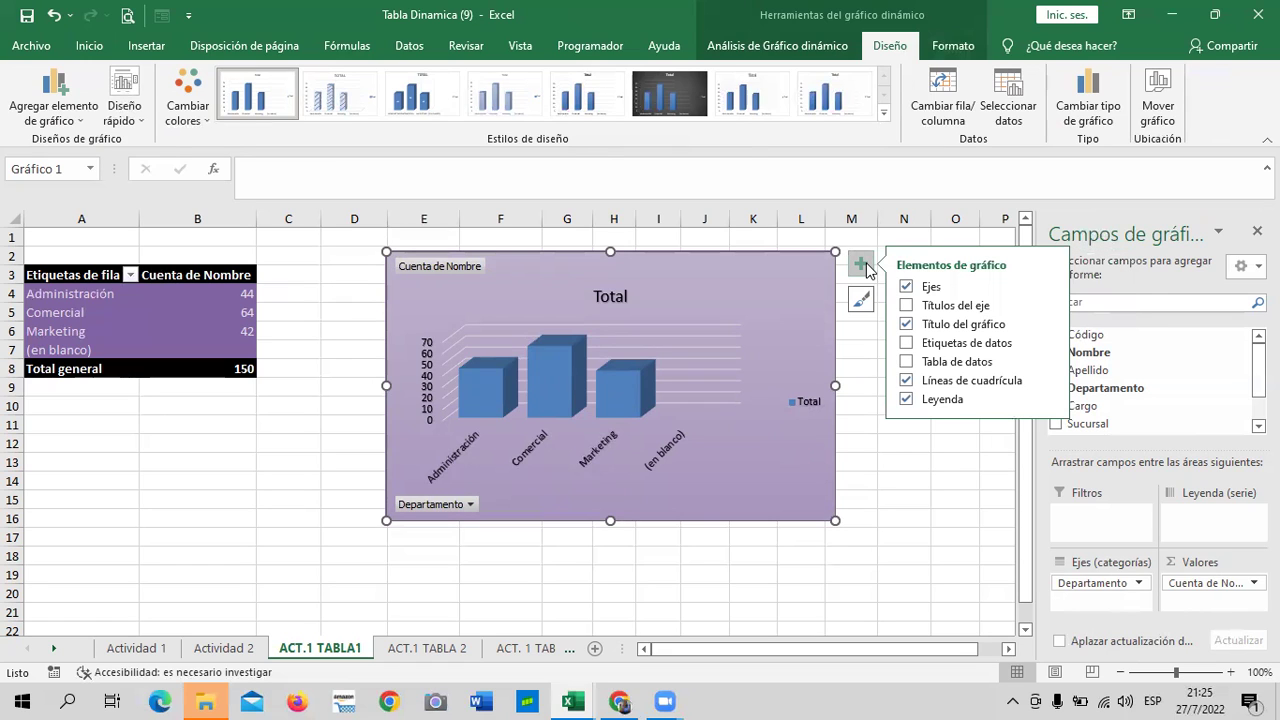
pyautogui.click(906, 306)
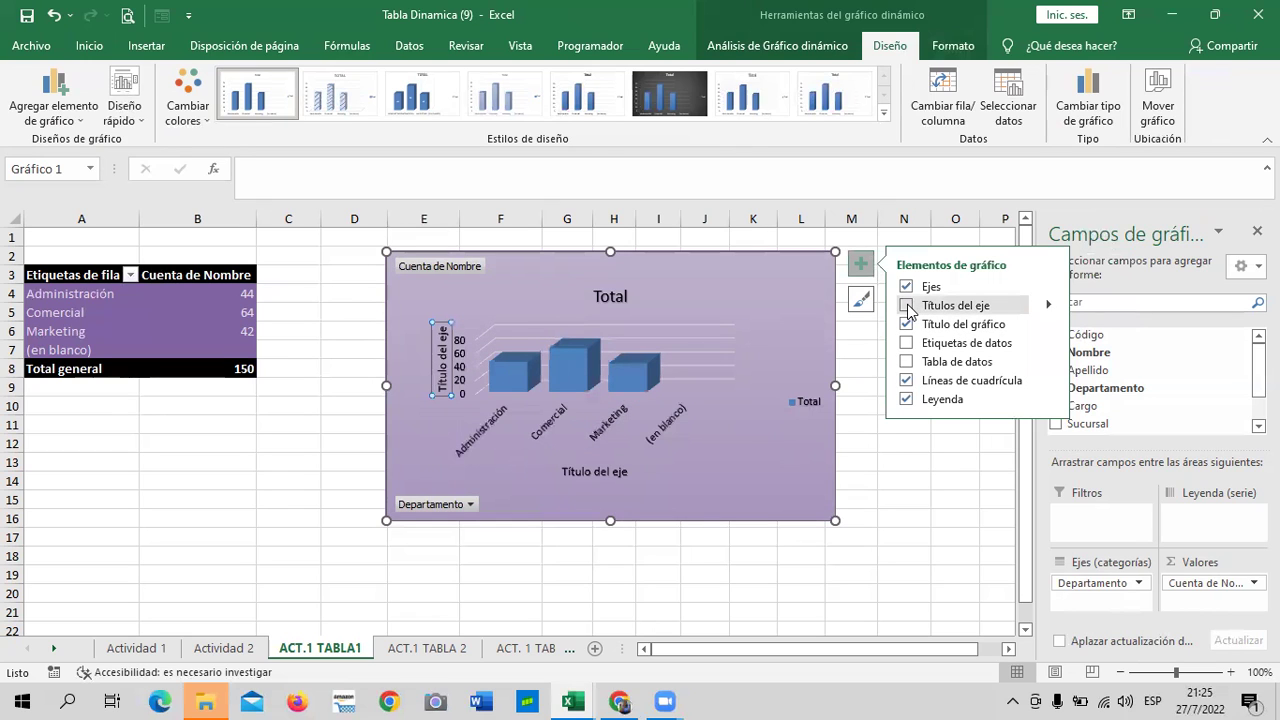
pyautogui.click(907, 307)
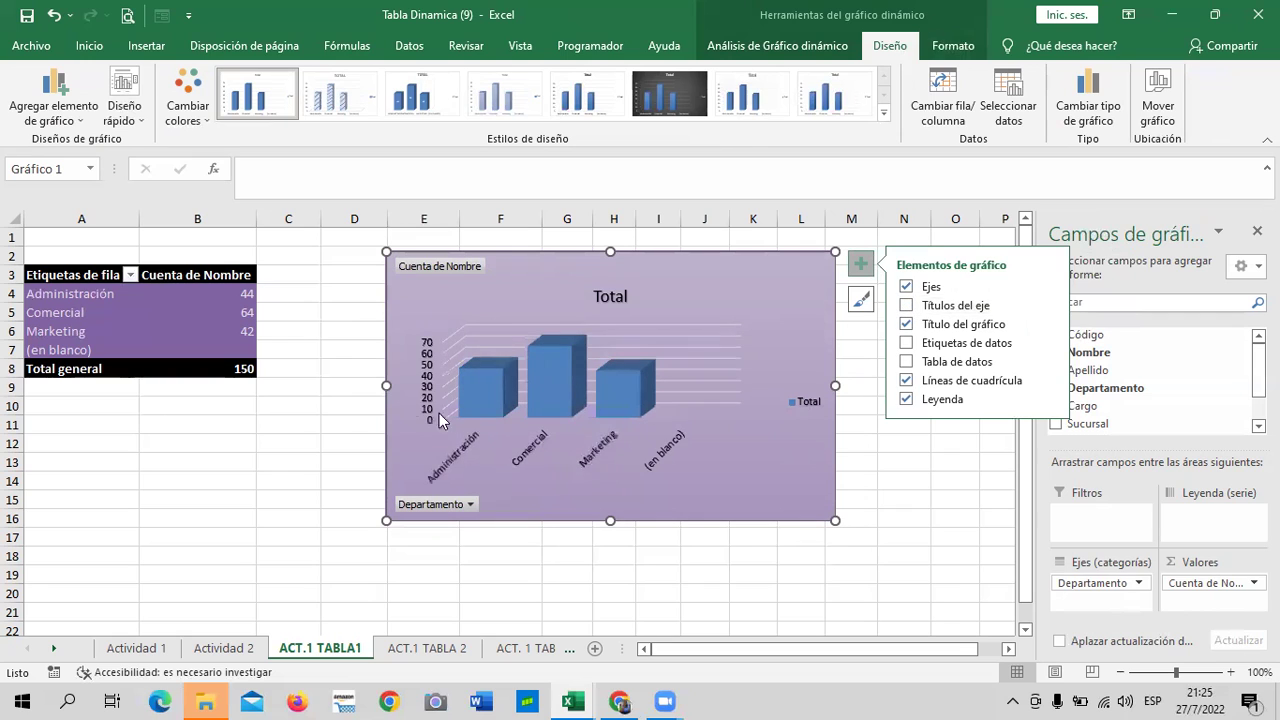
pyautogui.click(907, 307)
pyautogui.click(907, 307)
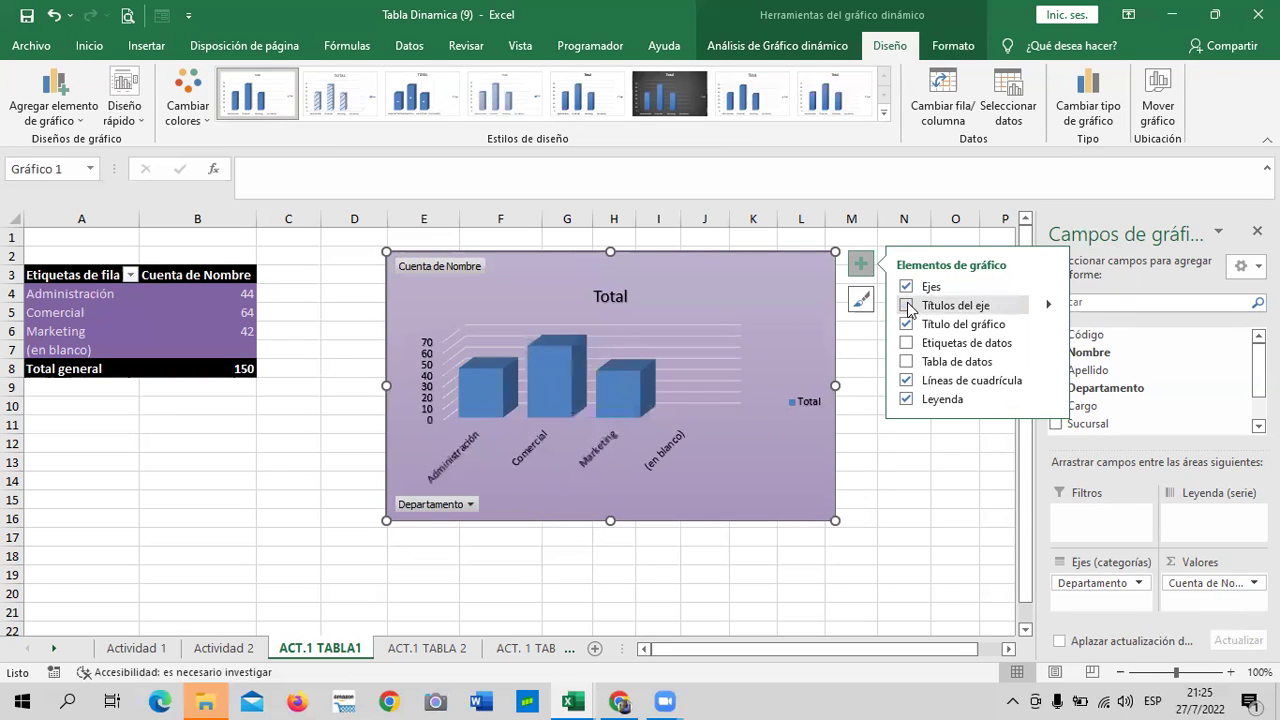
pyautogui.click(907, 307)
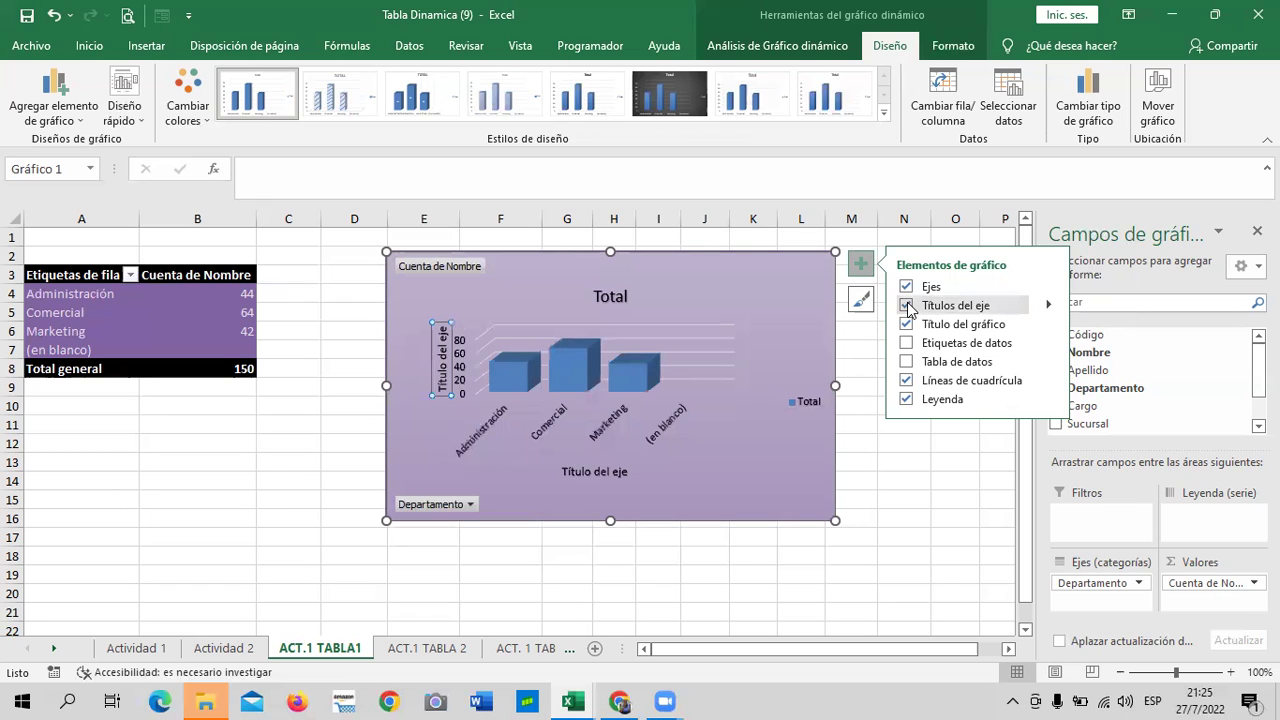
pyautogui.click(907, 307)
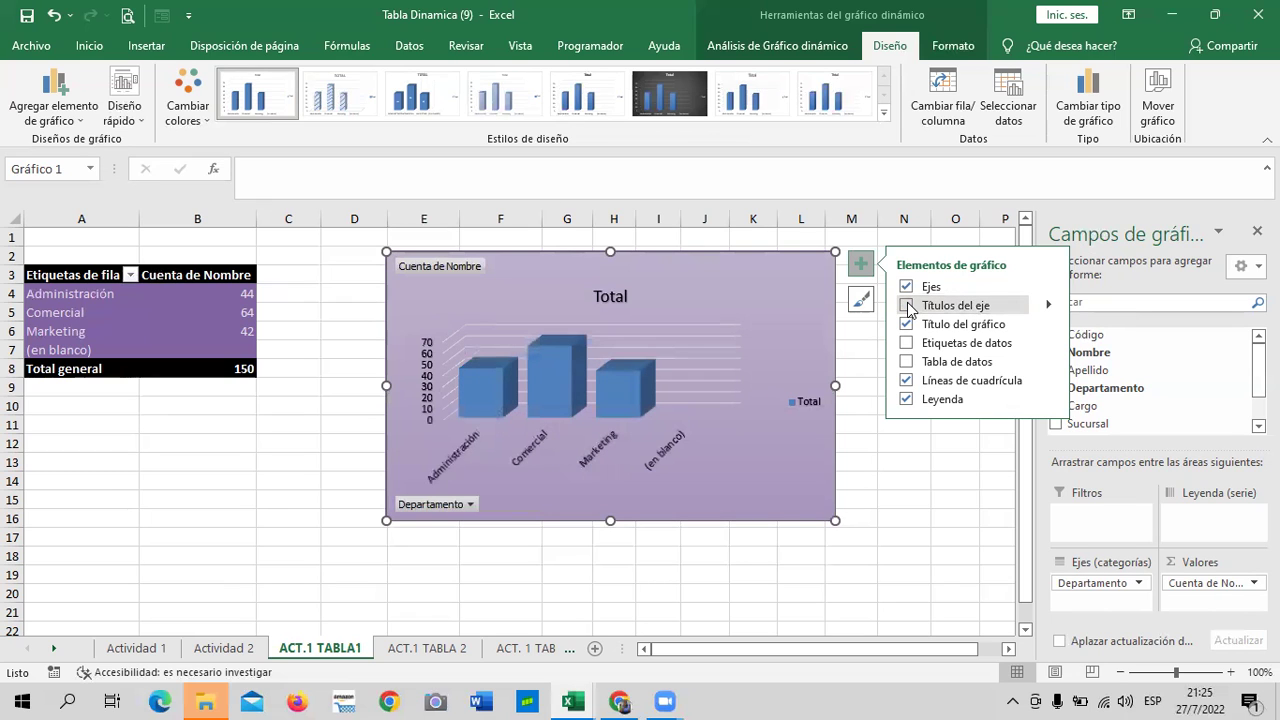
# Step: Uncheck Título del gráfico so the Total title disappears
pyautogui.click(906, 326)
pyautogui.click(906, 326)
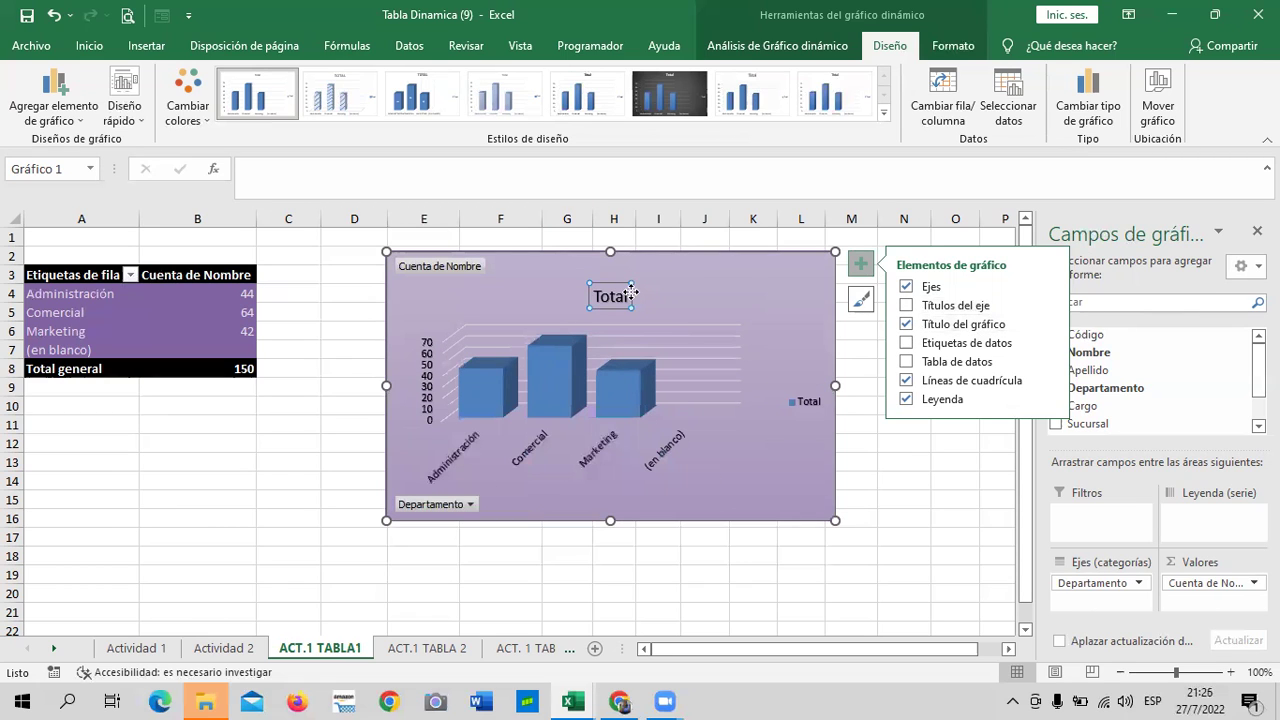
pyautogui.click(906, 324)
pyautogui.click(906, 324)
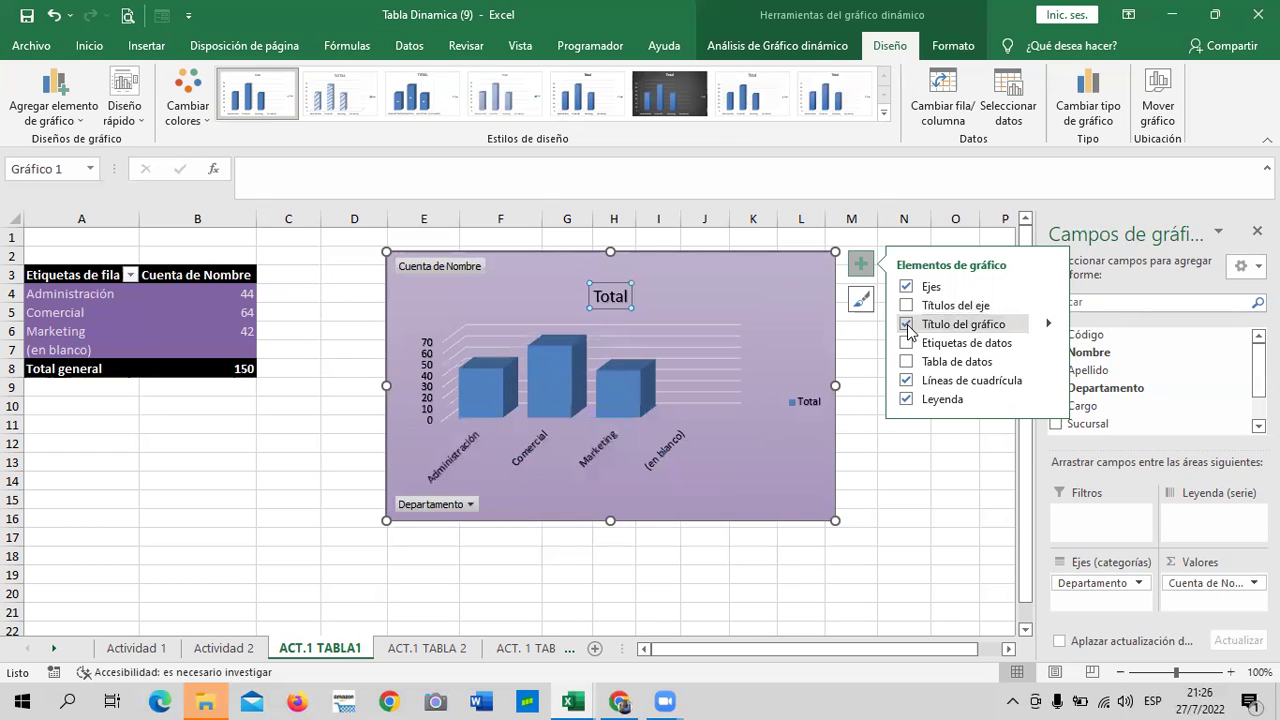
pyautogui.click(906, 325)
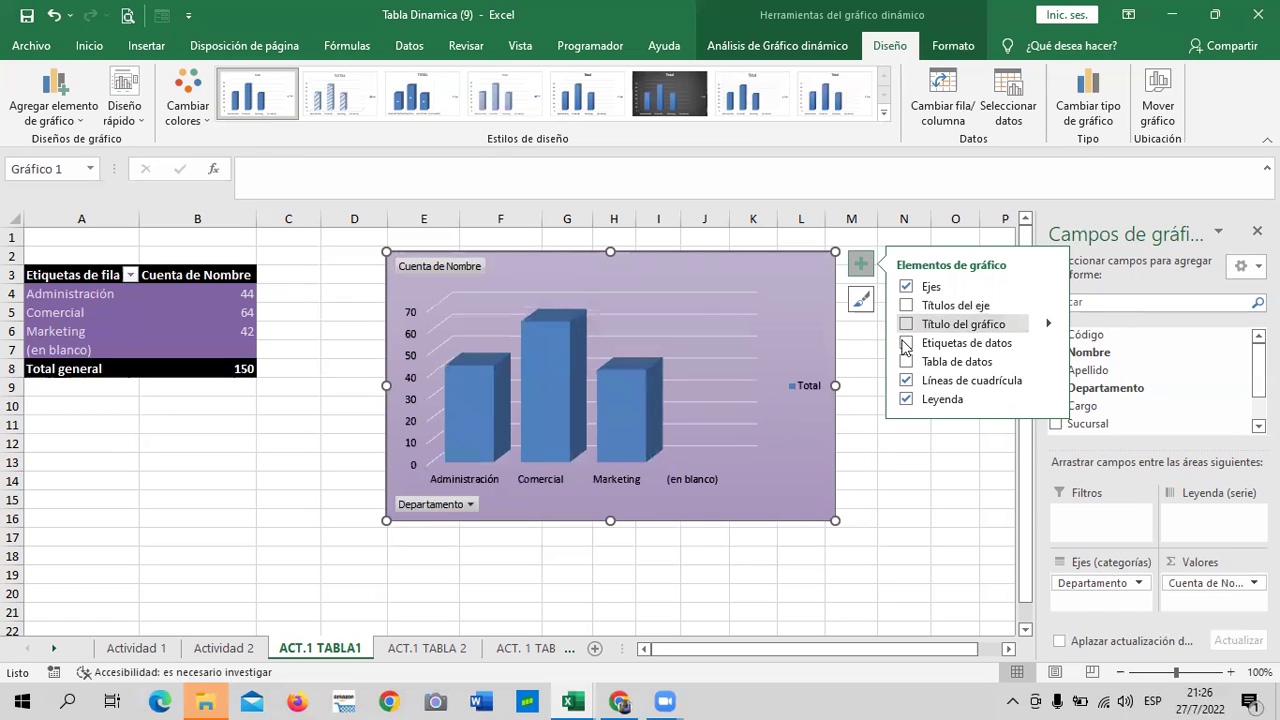
# Step: Turn on data labels showing 44, 64 and 42, then add a Tabla de datos below
pyautogui.click(906, 343)
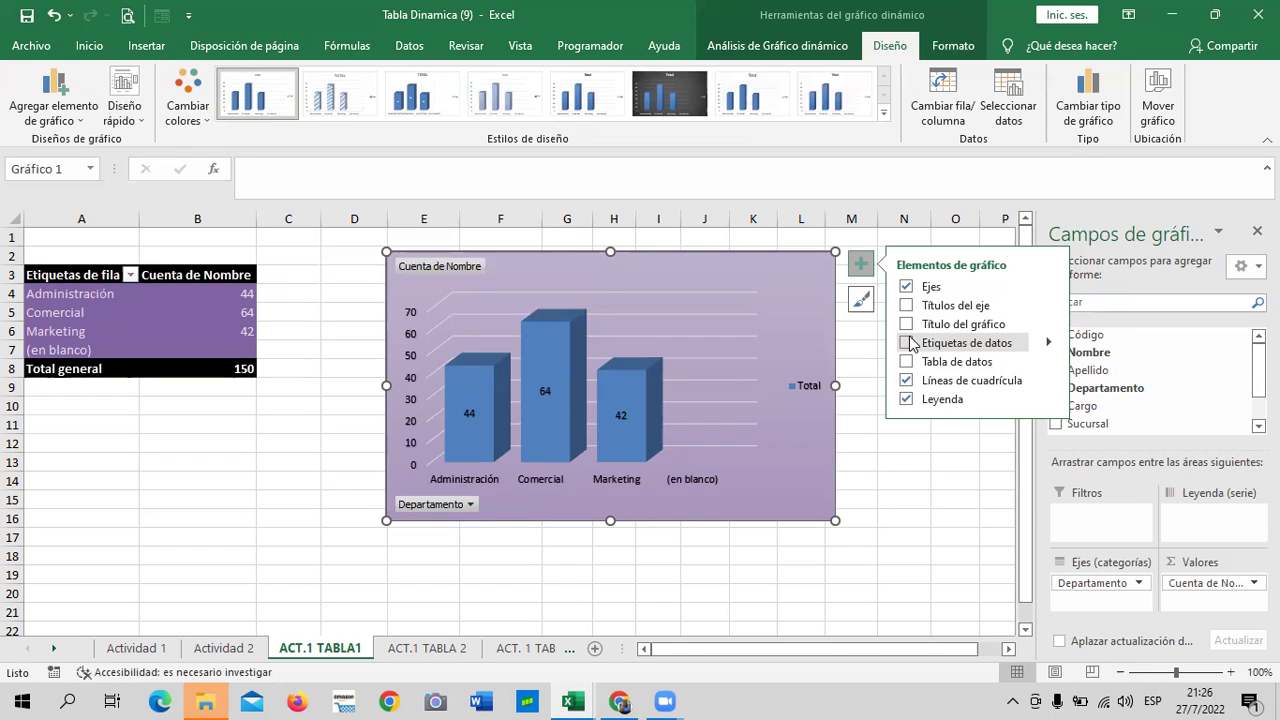
pyautogui.click(907, 343)
pyautogui.click(907, 344)
pyautogui.click(906, 344)
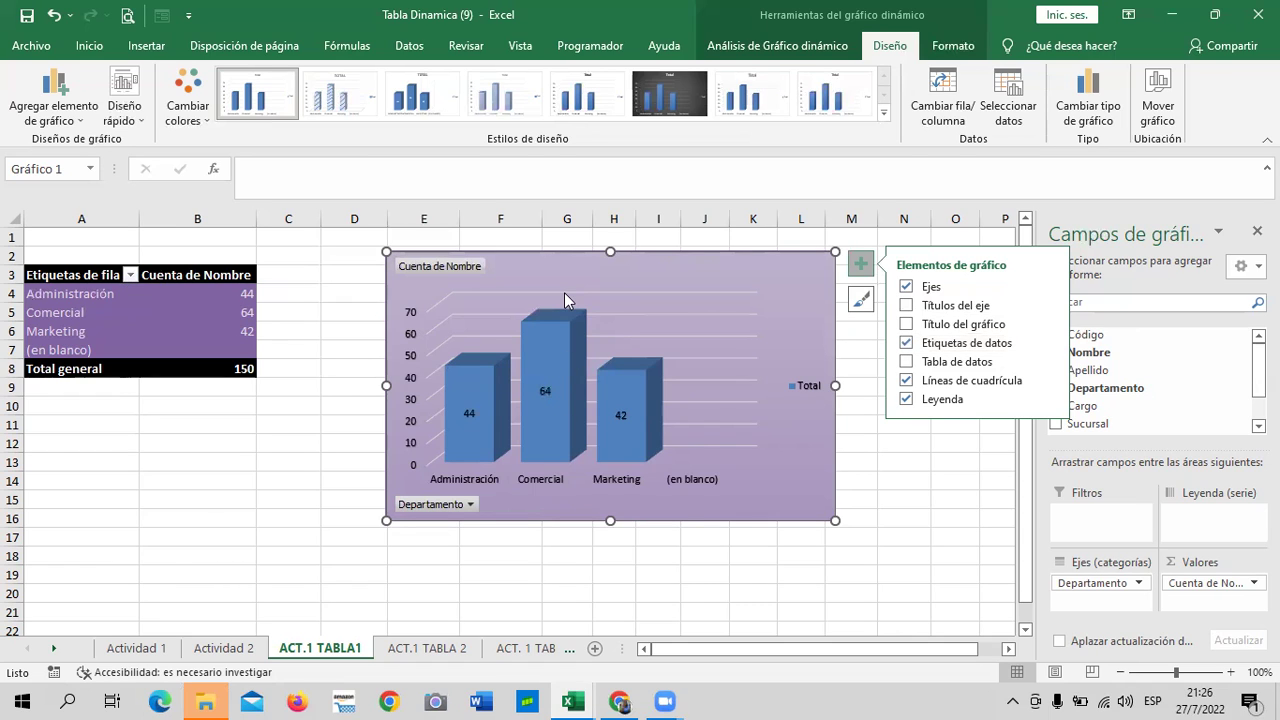
pyautogui.click(906, 362)
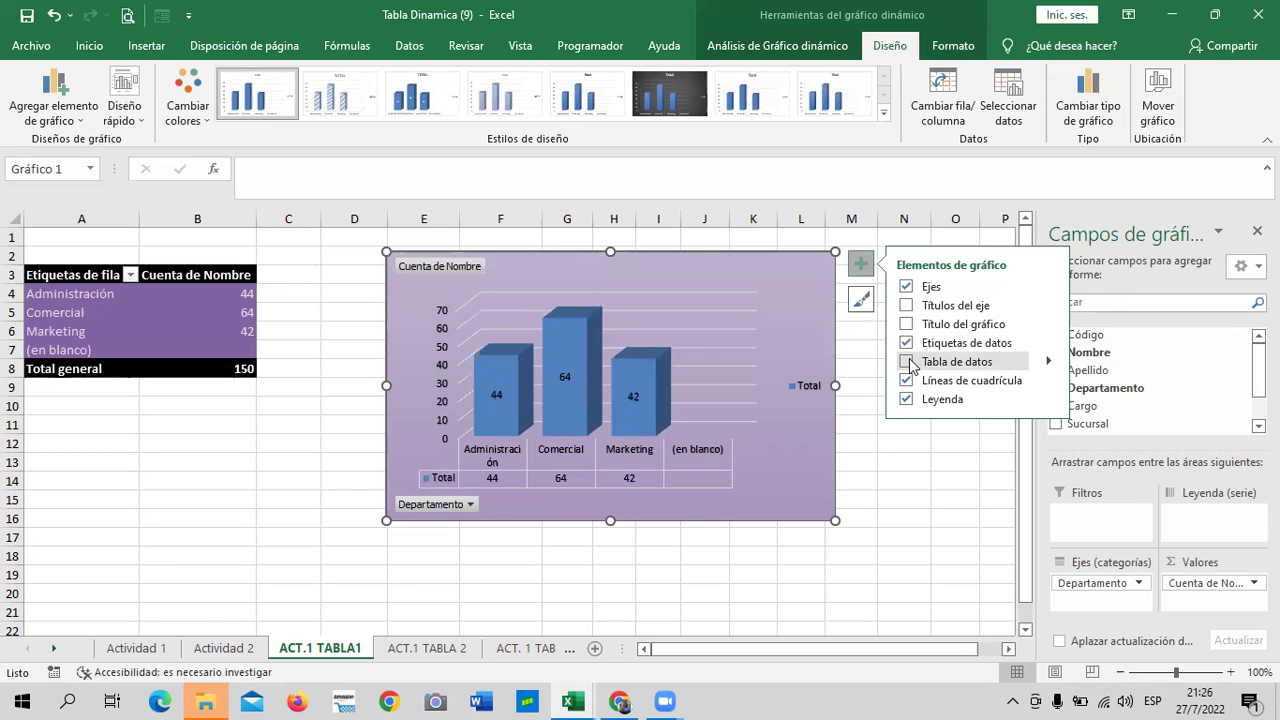
# Step: Remove the data table while keeping the horizontal gridlines on
pyautogui.click(907, 362)
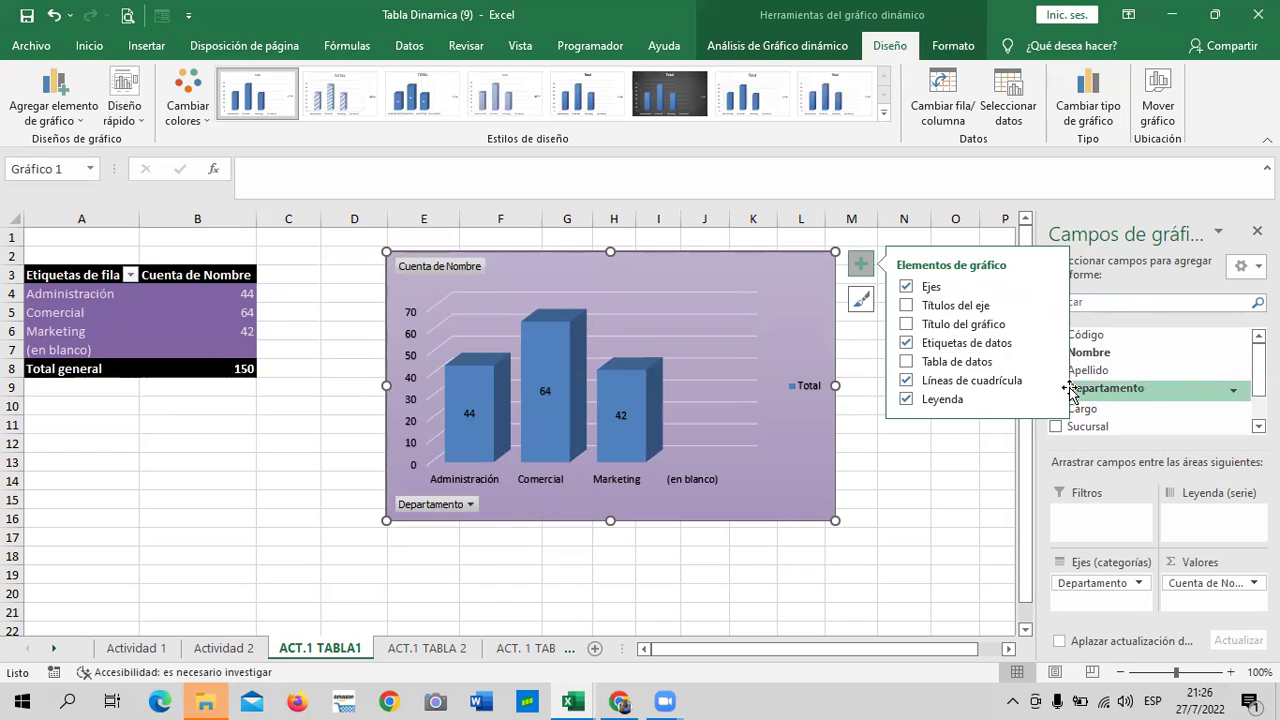
pyautogui.click(907, 381)
pyautogui.click(907, 381)
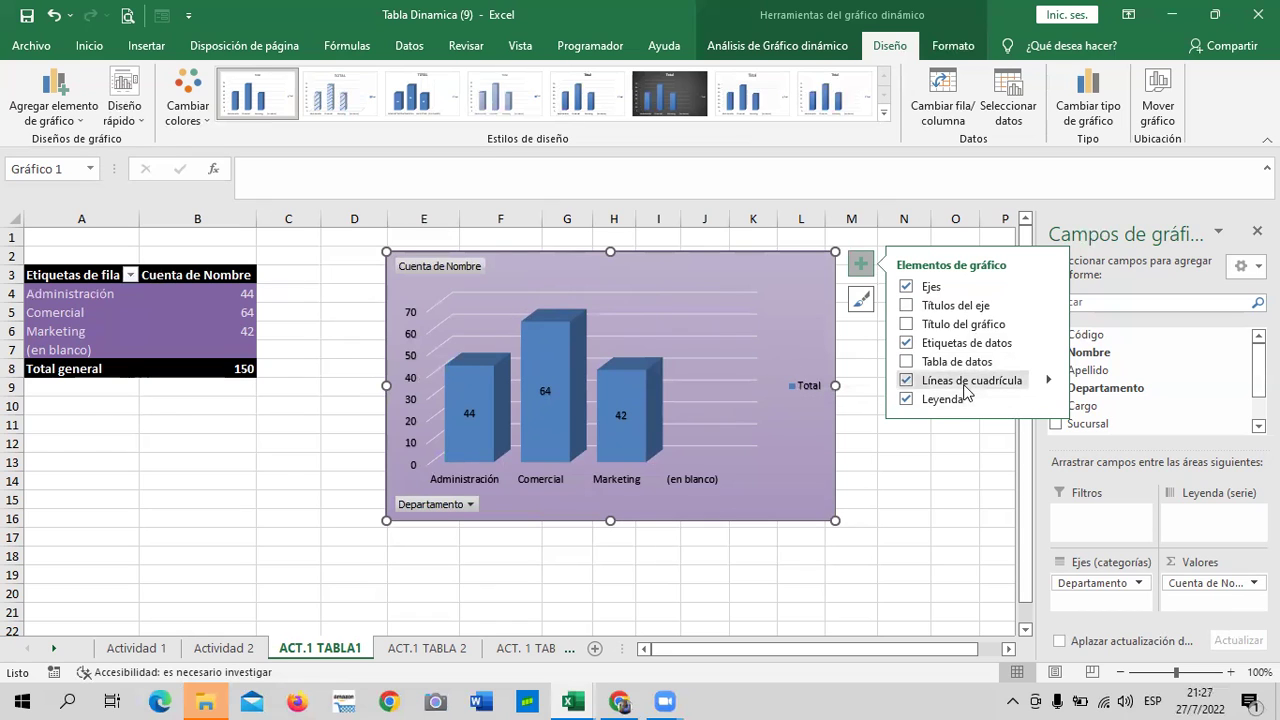
pyautogui.click(906, 381)
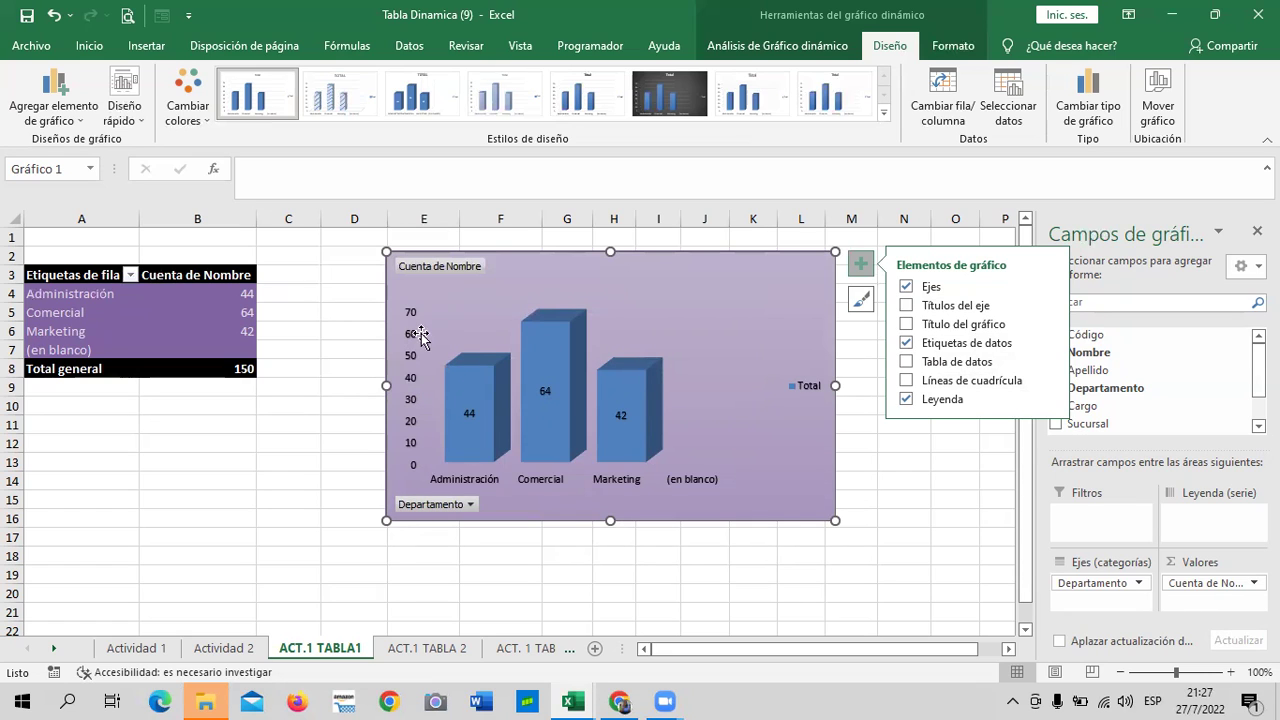
pyautogui.click(906, 382)
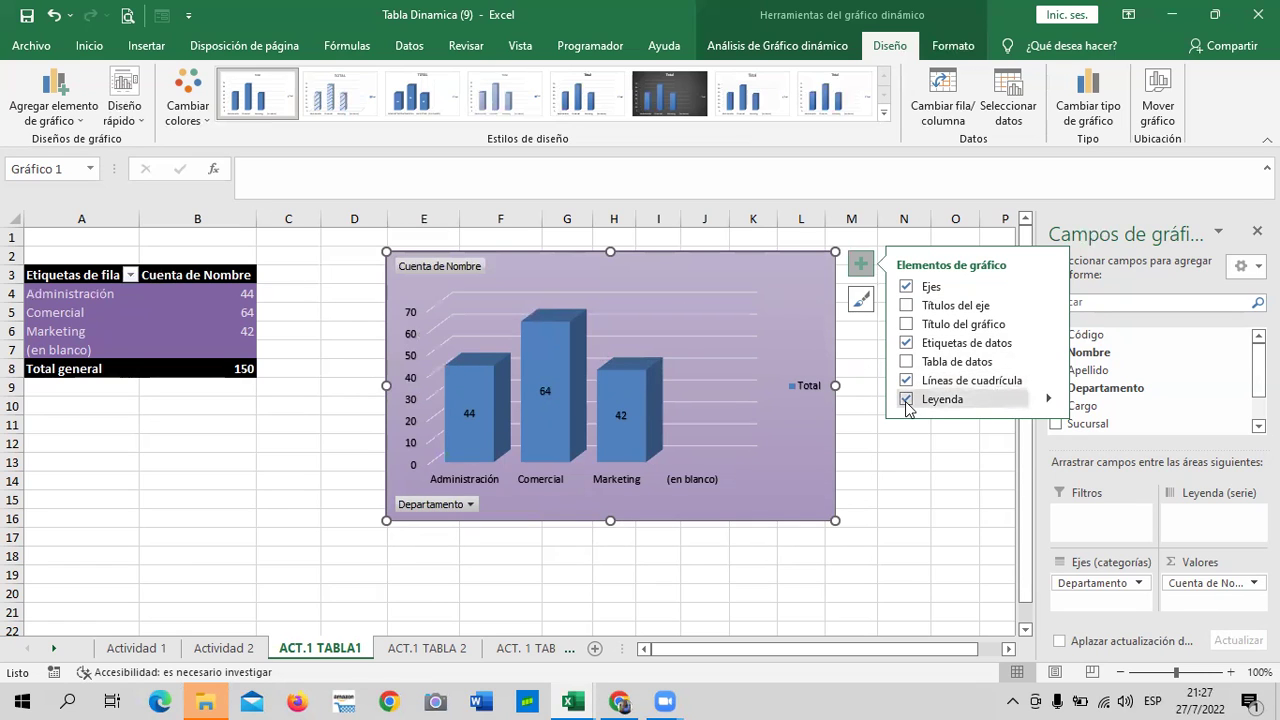
# Step: Keep the Total legend visible and bring up its position options
pyautogui.click(906, 400)
pyautogui.click(906, 400)
pyautogui.click(906, 400)
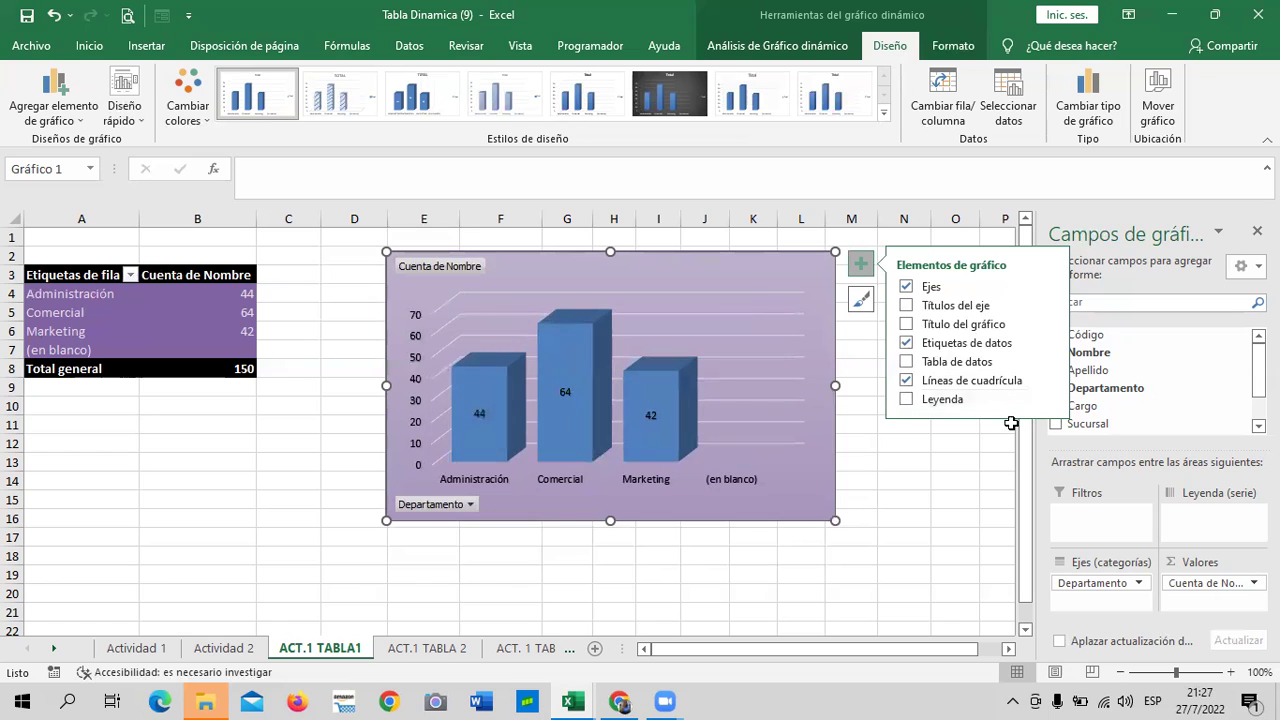
pyautogui.click(906, 399)
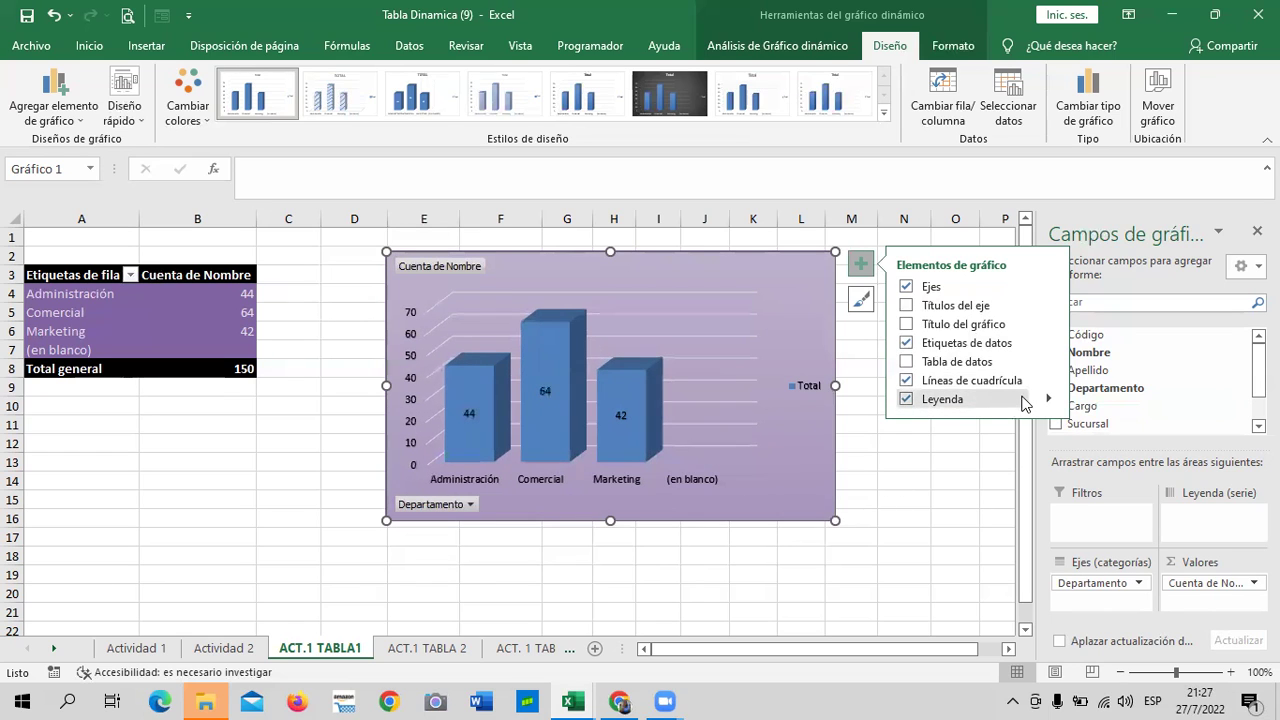
pyautogui.click(1023, 401)
pyautogui.click(907, 399)
pyautogui.click(1046, 400)
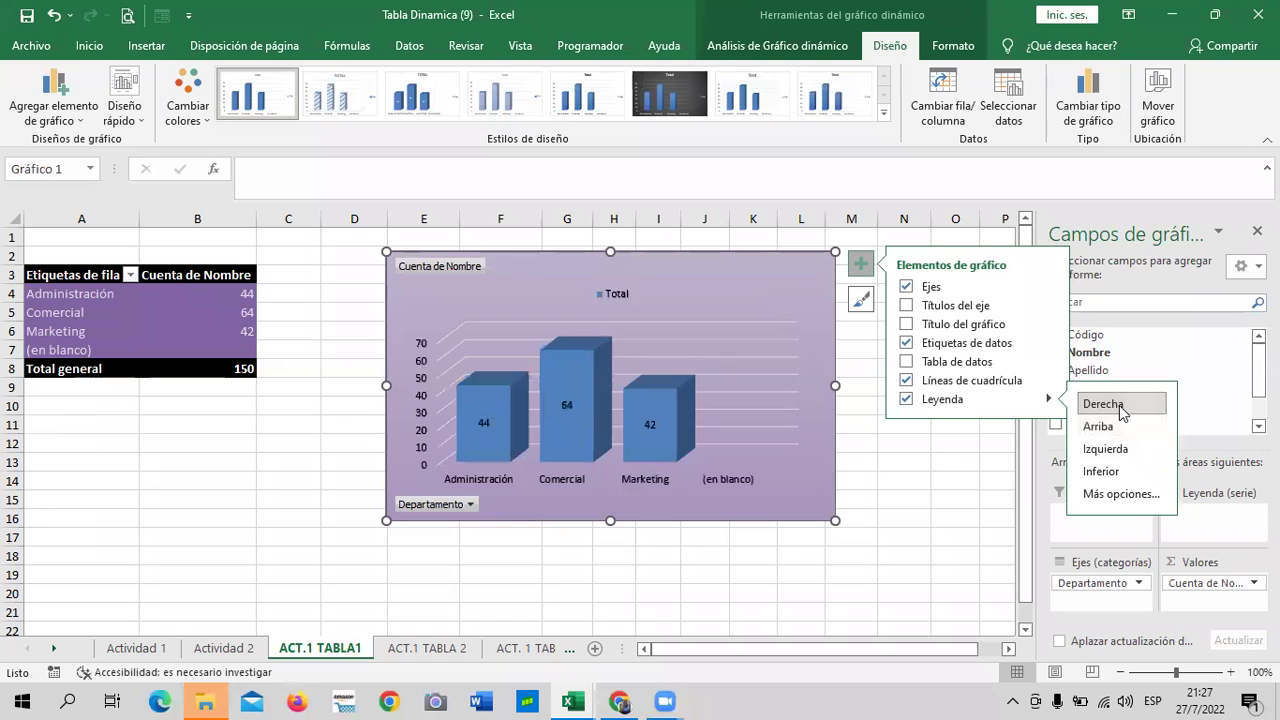
# Step: Restore the Total chart title and delete the side legend
pyautogui.click(812, 388)
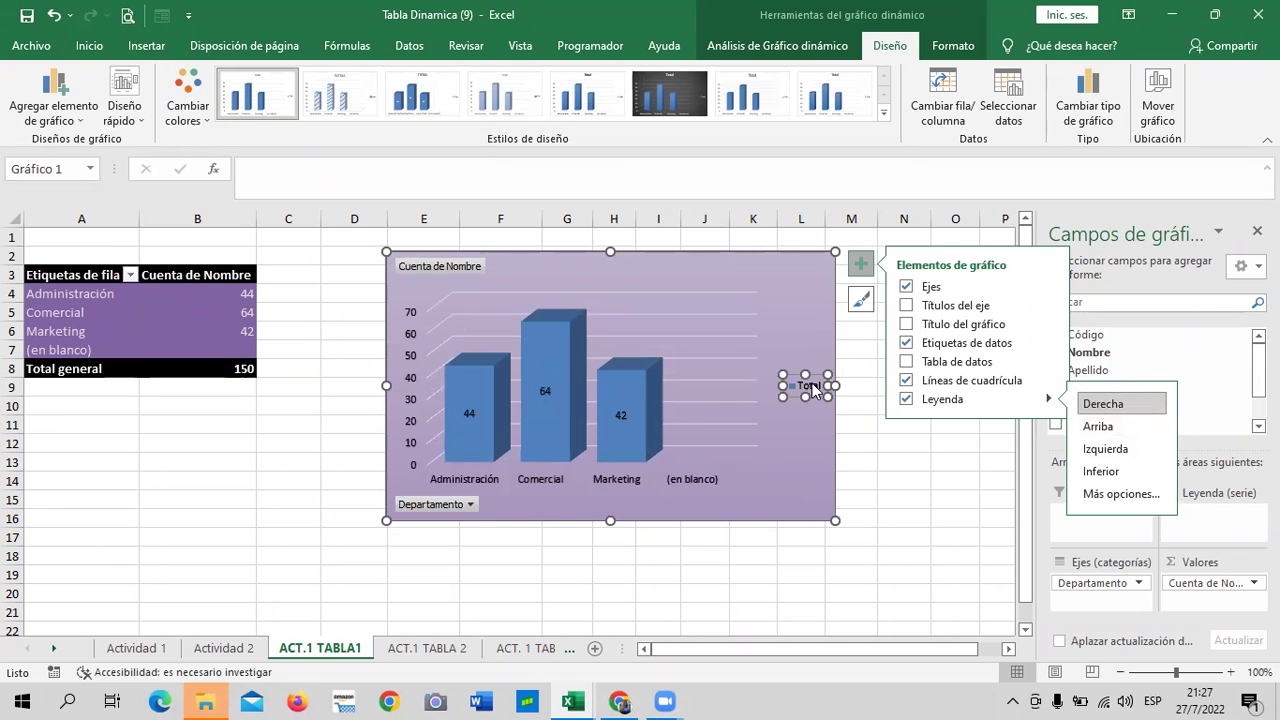
pyautogui.click(906, 325)
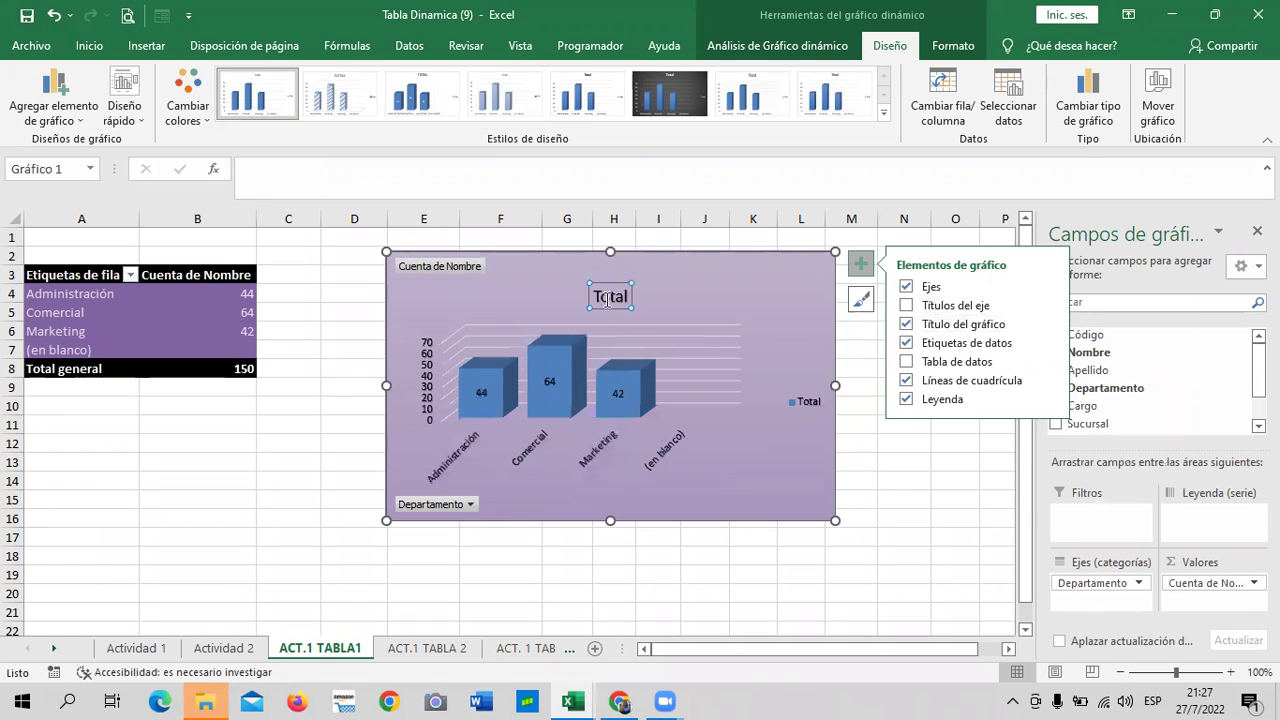
pyautogui.click(798, 400)
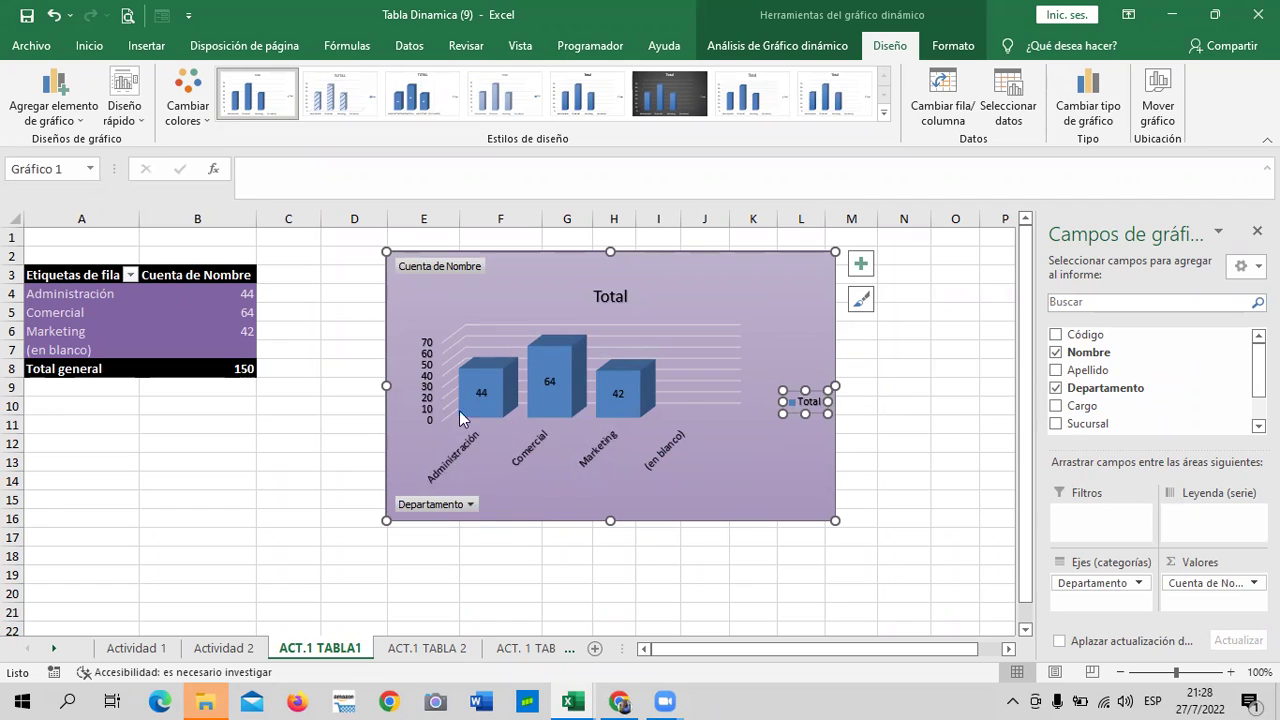
pyautogui.click(790, 365)
pyautogui.click(802, 401)
pyautogui.press('Delete')
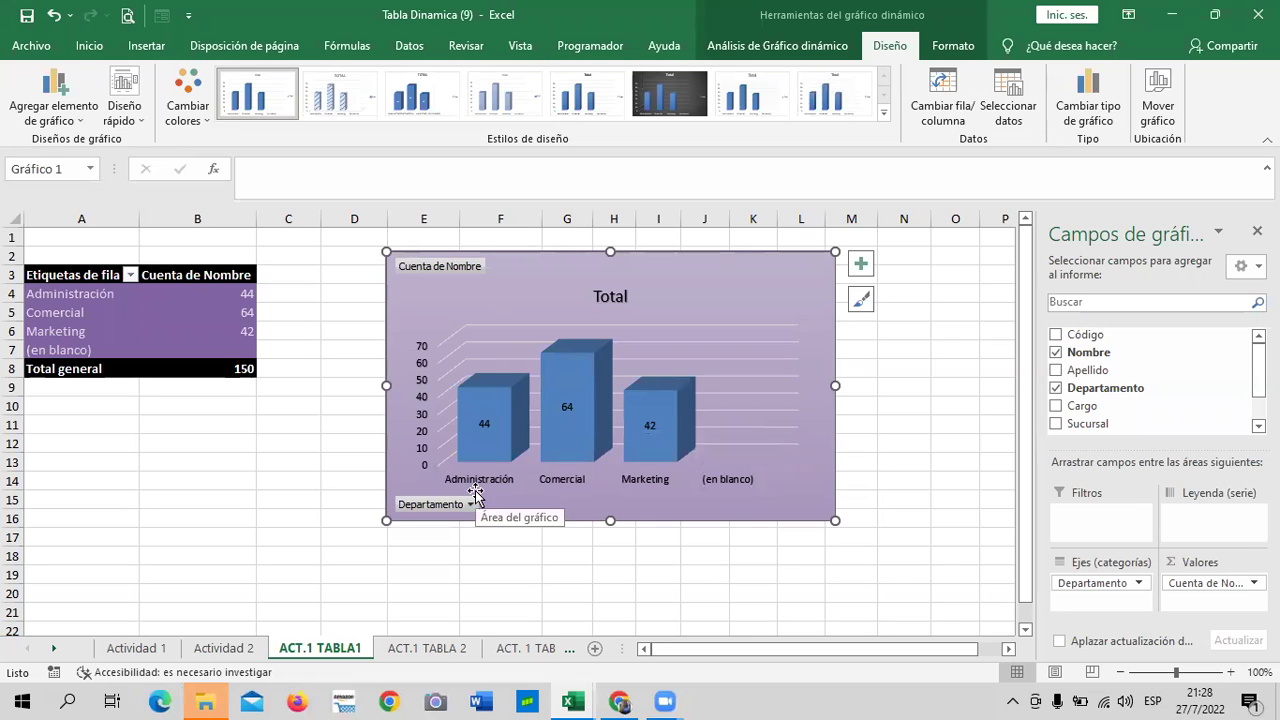
pyautogui.click(866, 306)
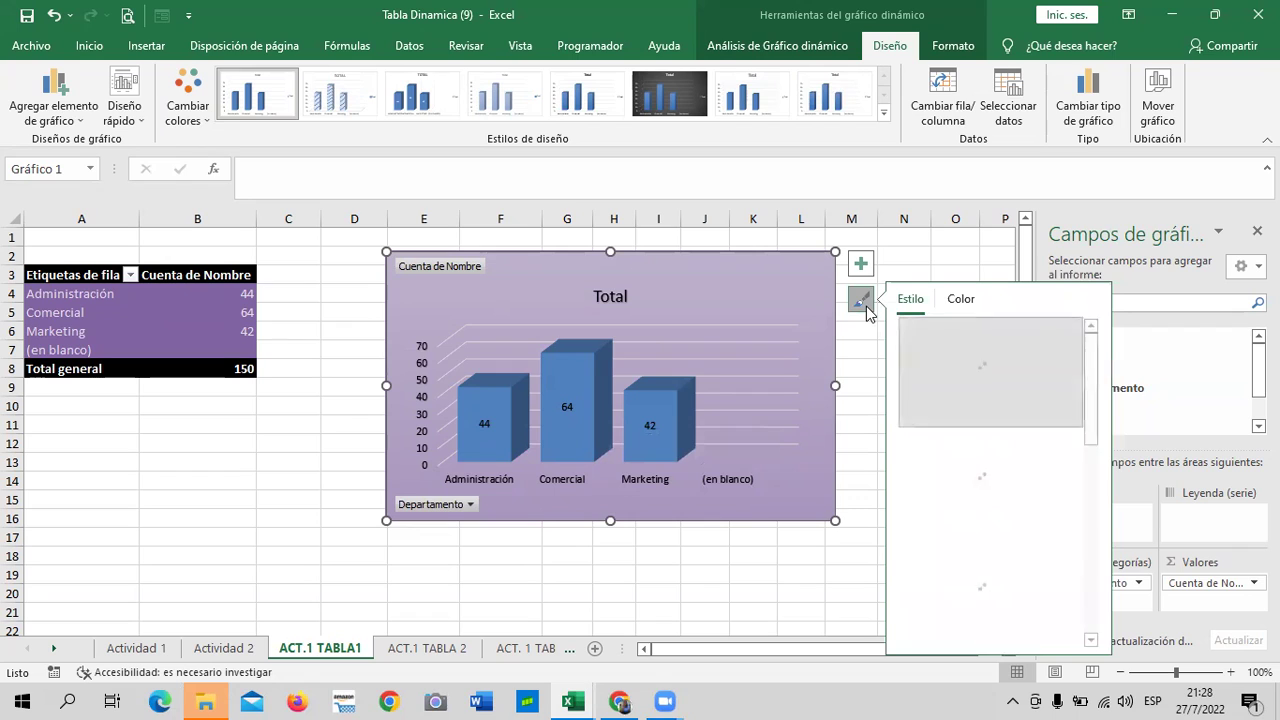
# Step: Browse the Estilo gallery without applying a style, then reselect the 3D pivot chart
pyautogui.click(1097, 560)
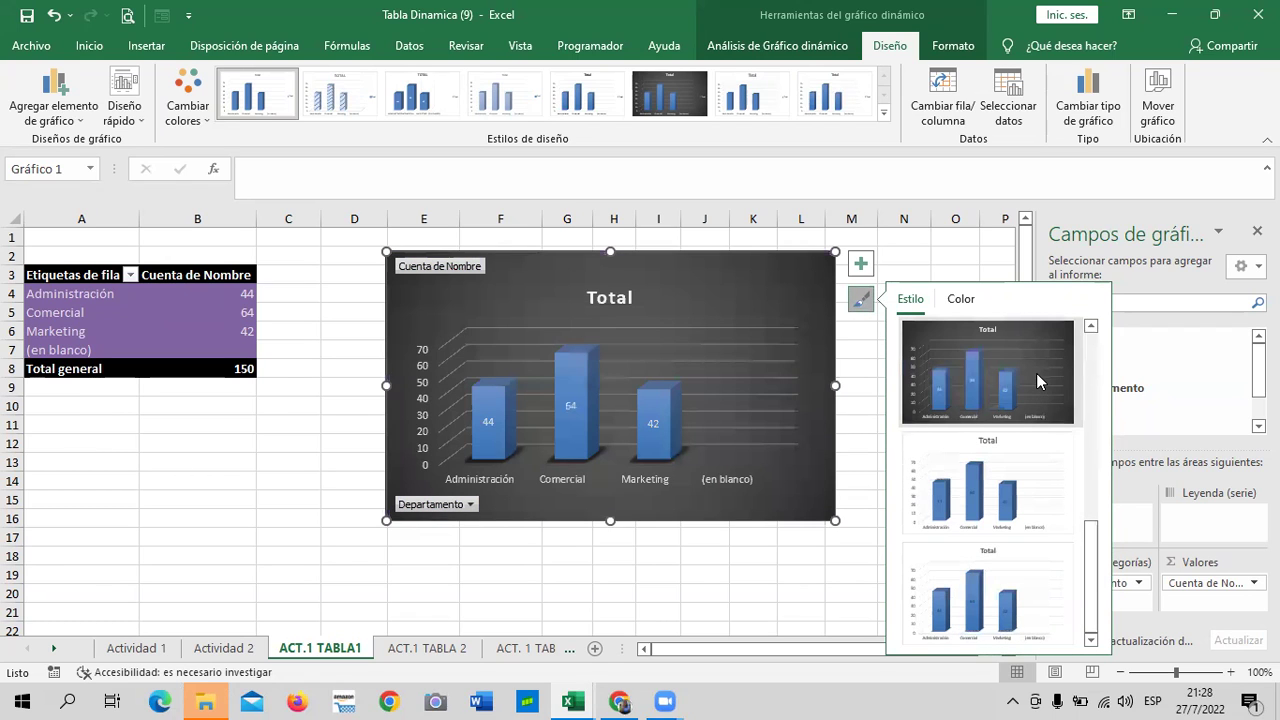
pyautogui.moveTo(1092, 545); pyautogui.dragTo(1097, 380)
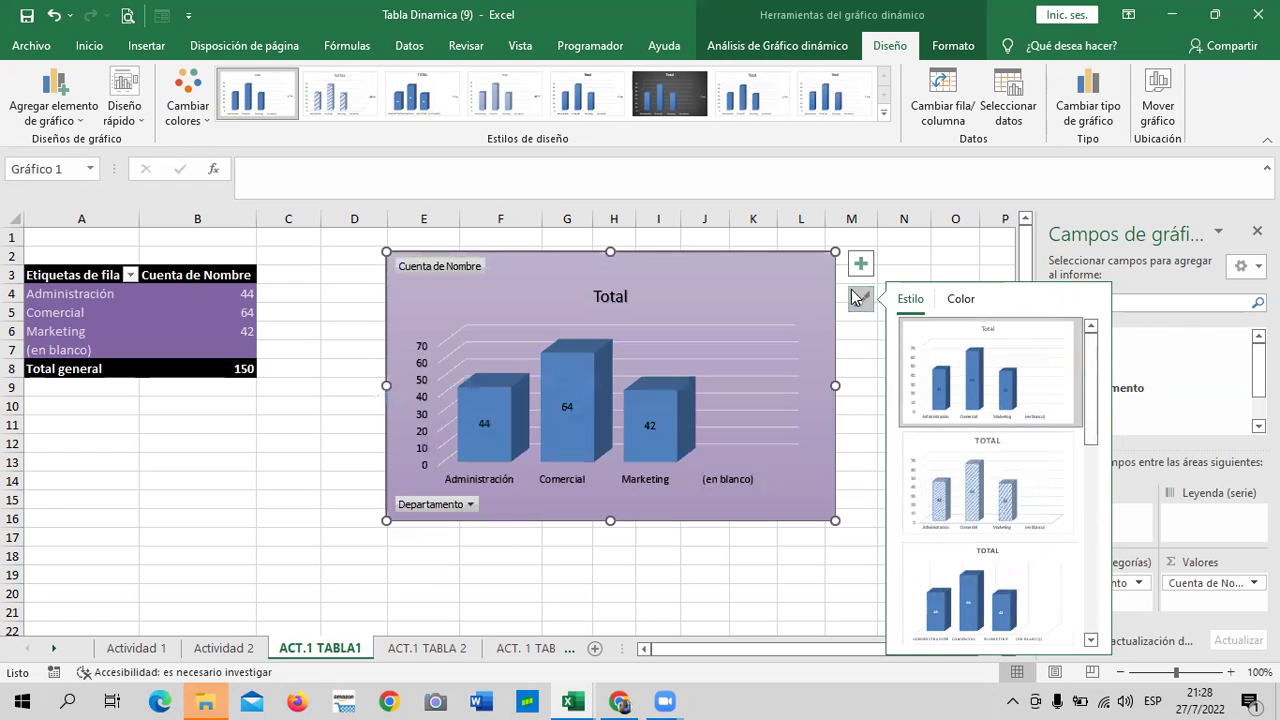
pyautogui.click(917, 256)
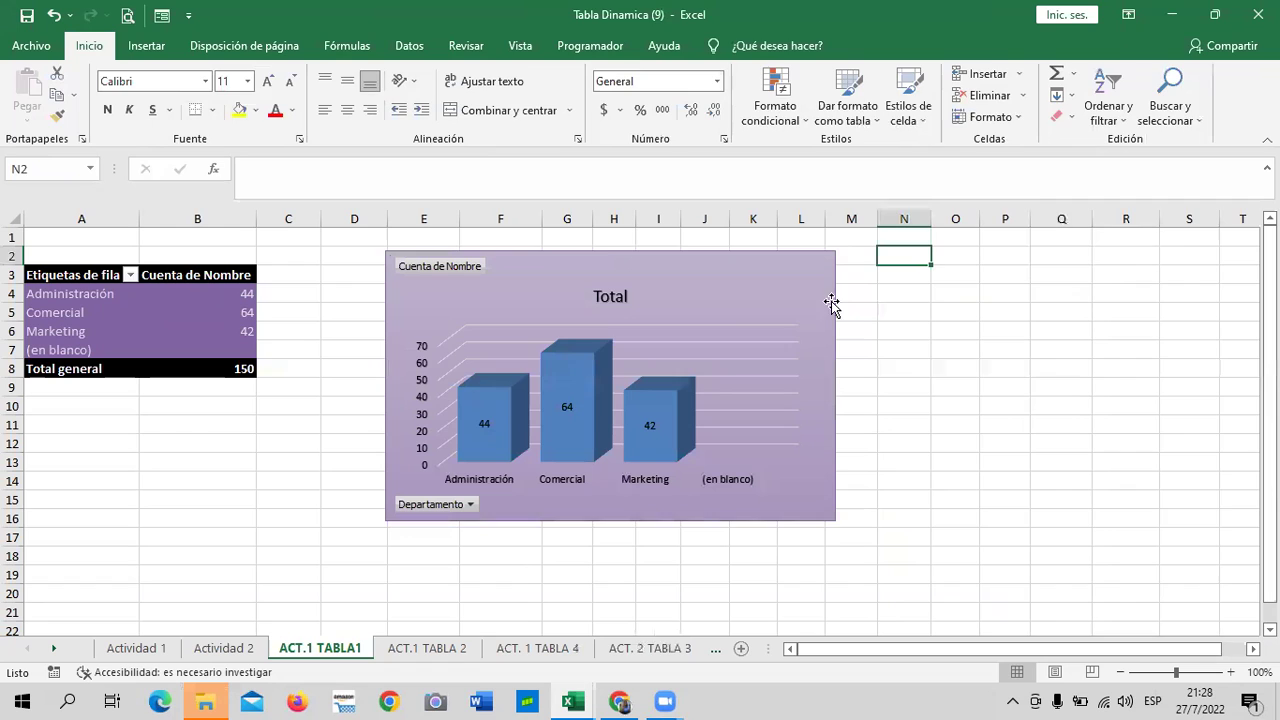
pyautogui.click(726, 268)
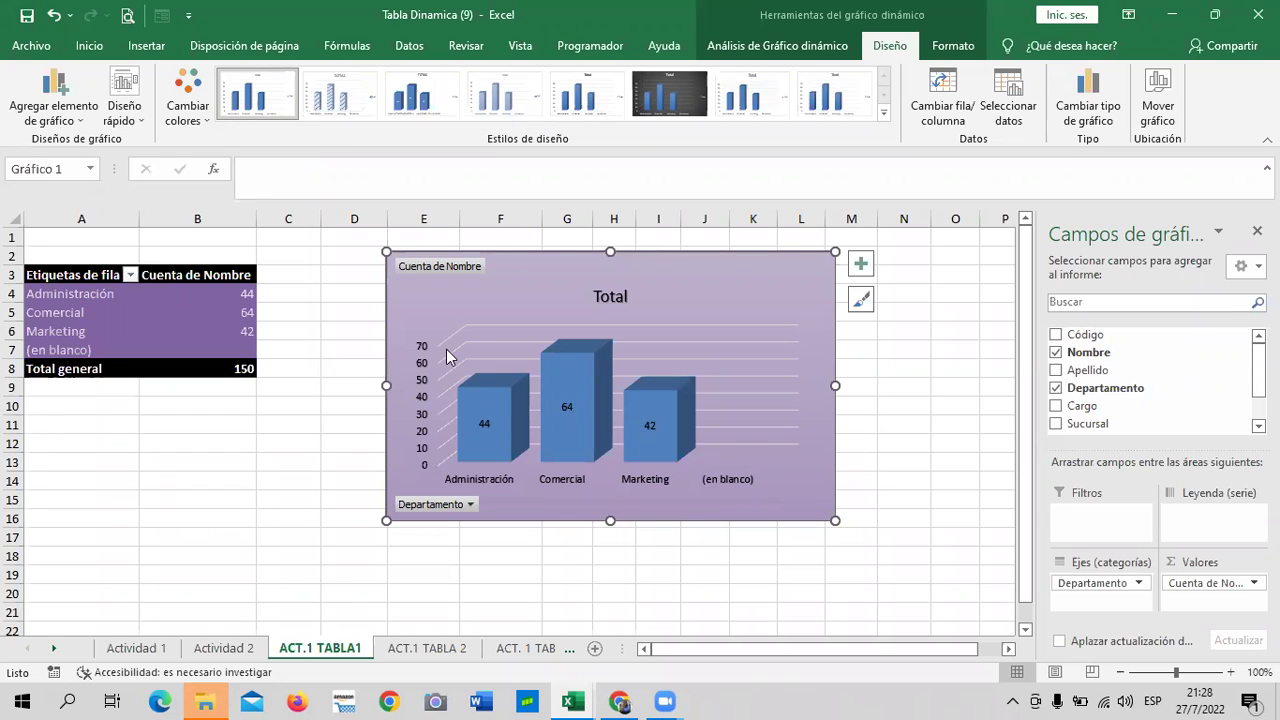
# Step: Uncheck (en blanco) in the chart's Departamento filter, keeping Administración, Comercial and Marketing
pyautogui.click(473, 505)
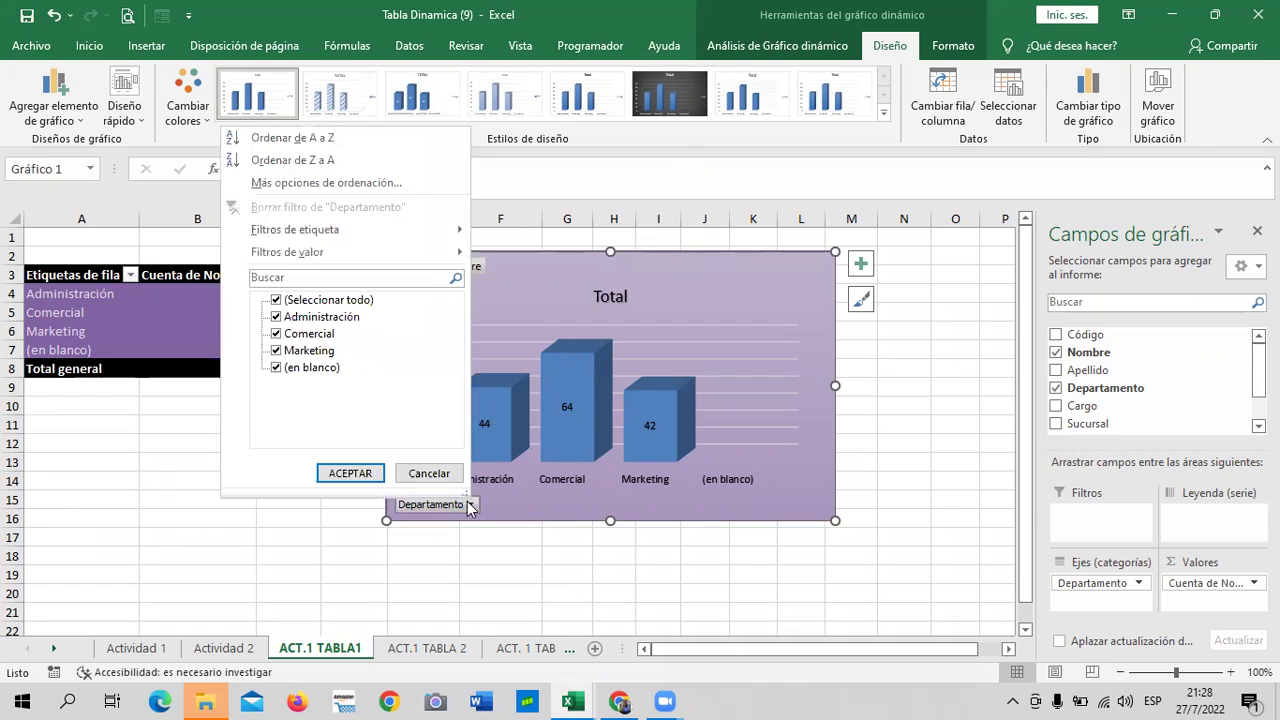
pyautogui.click(553, 287)
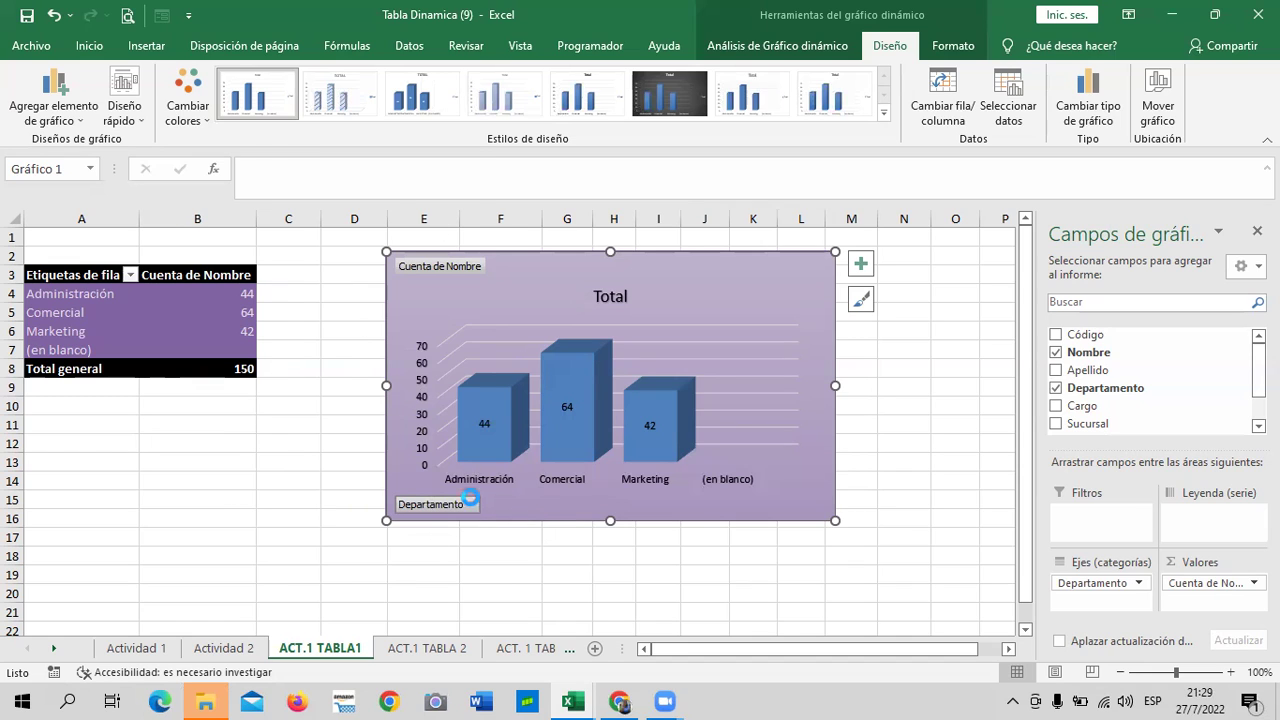
pyautogui.click(470, 504)
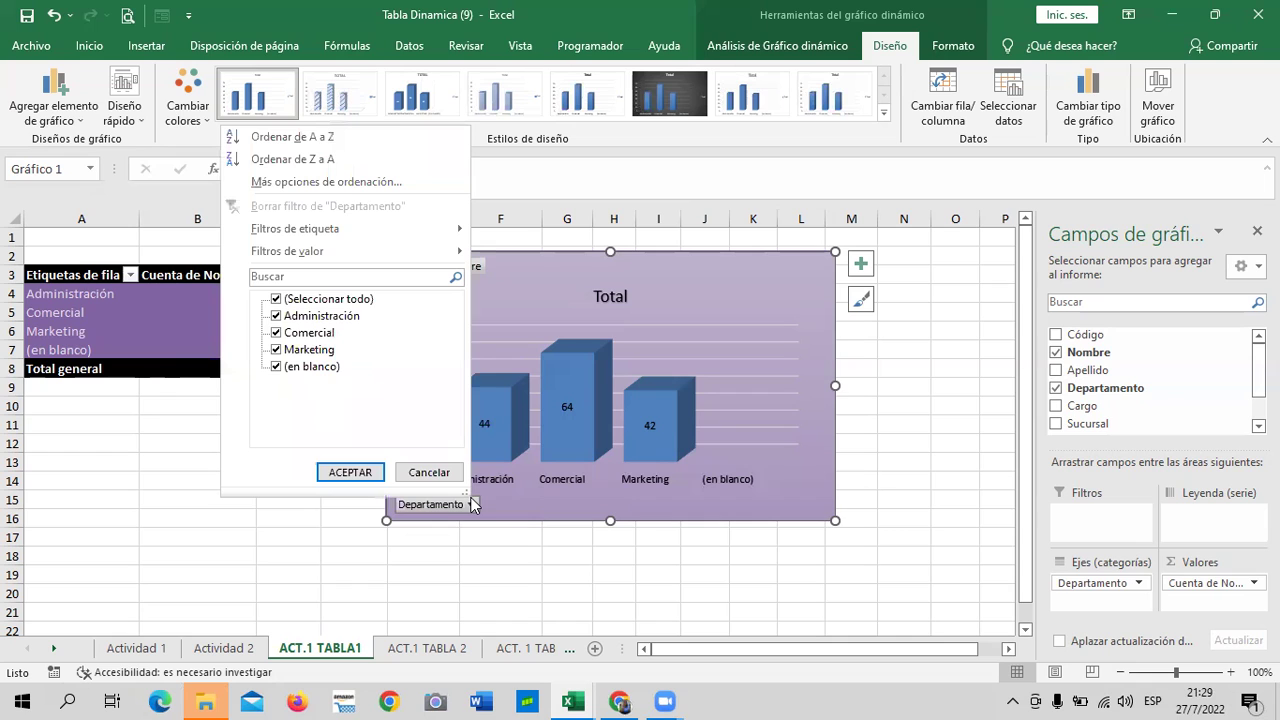
pyautogui.click(276, 366)
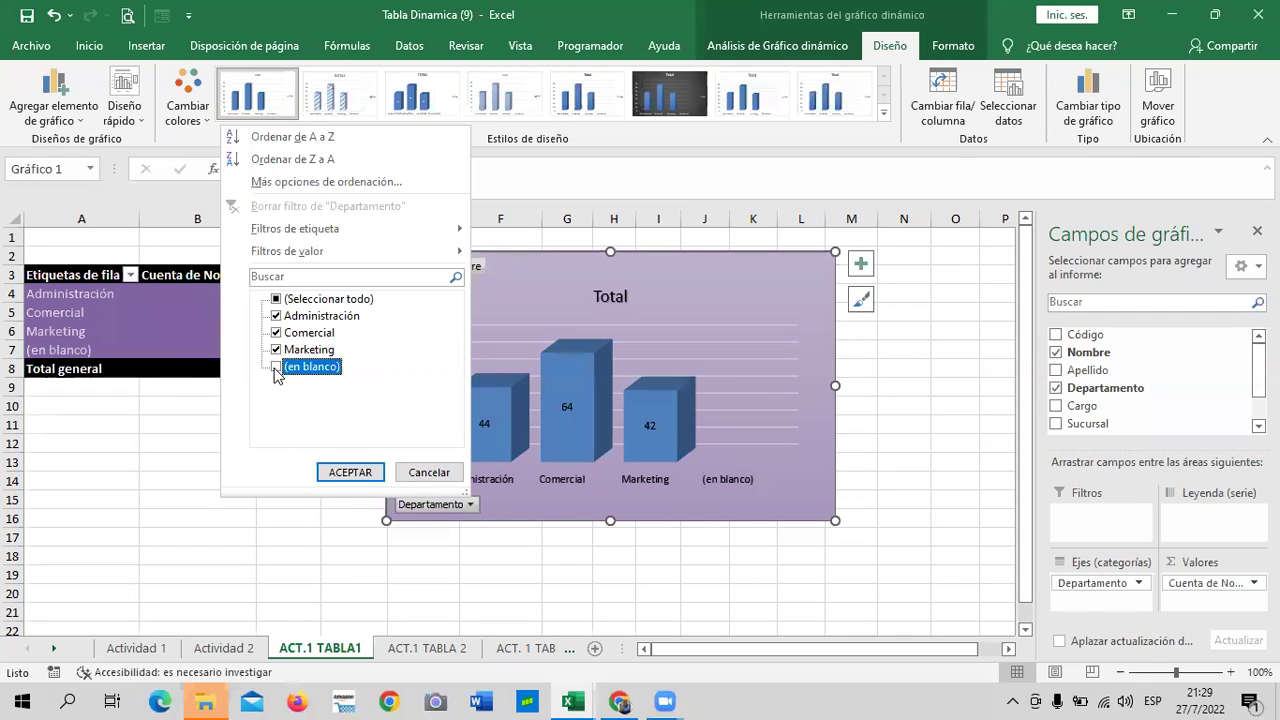
pyautogui.click(350, 472)
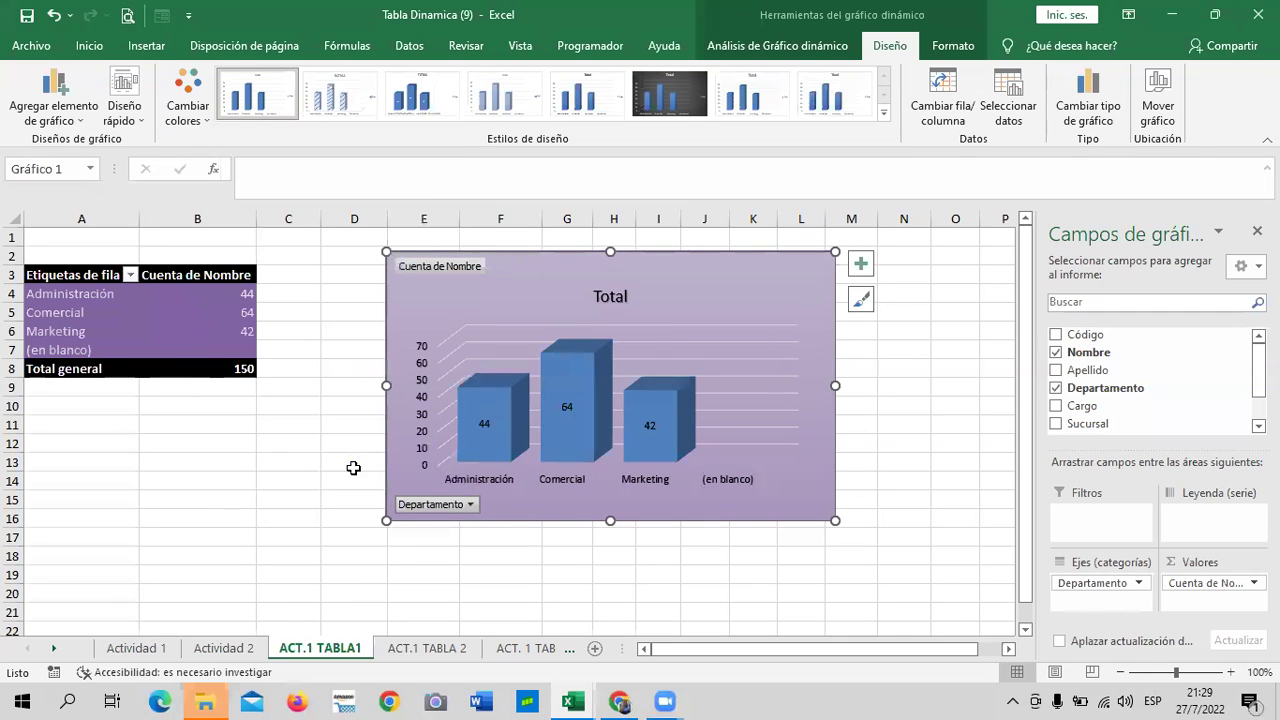
# Step: Filter the chart's Departamento field to show only Comercial (64)
pyautogui.click(470, 504)
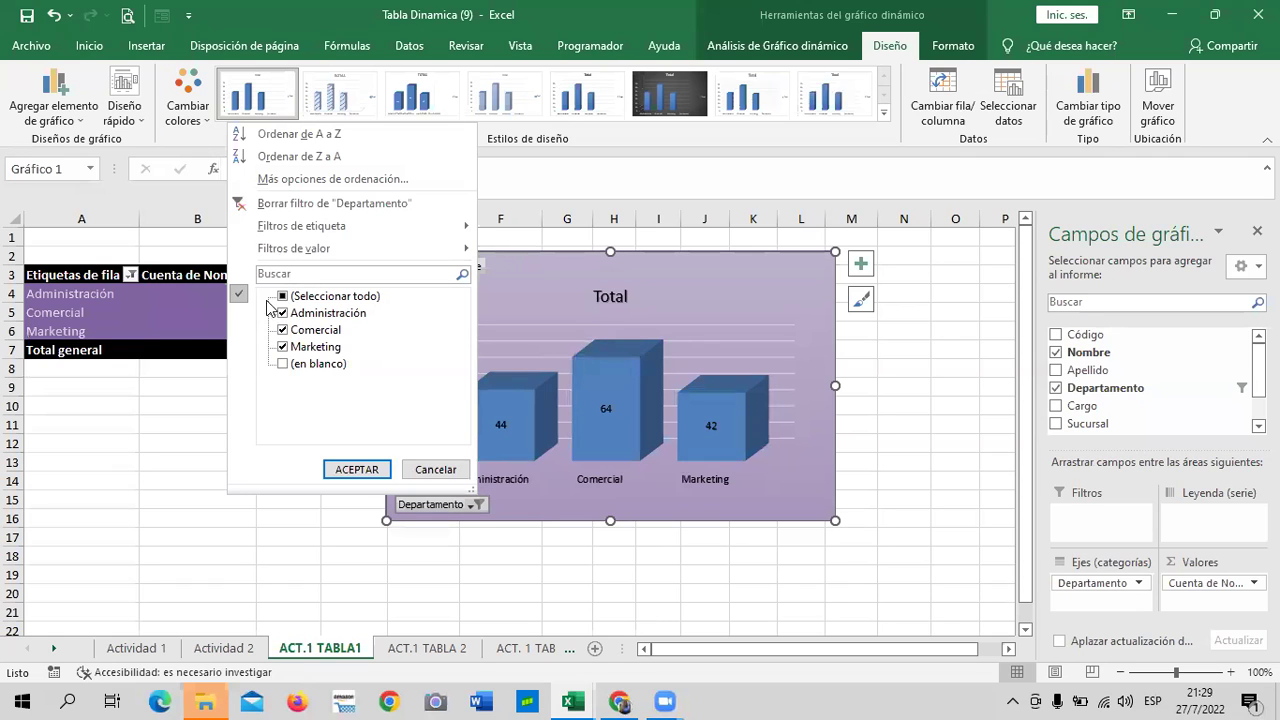
pyautogui.click(287, 298)
pyautogui.click(285, 298)
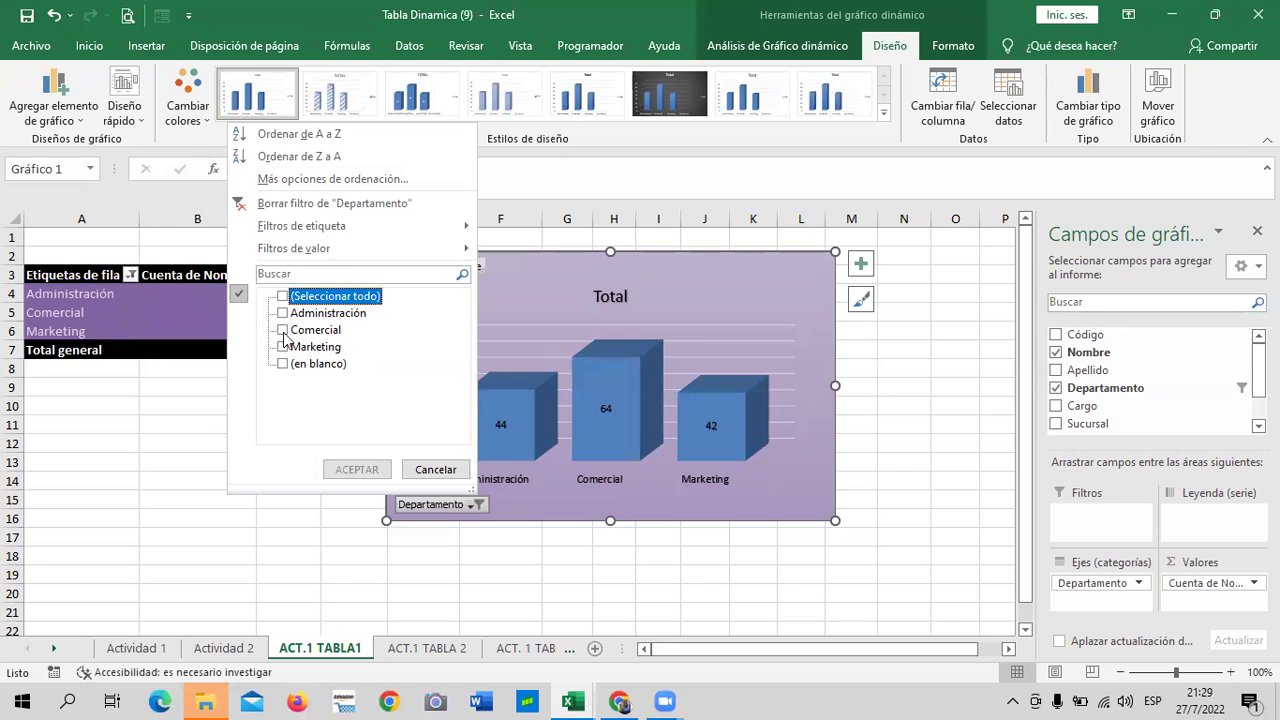
pyautogui.click(276, 332)
pyautogui.click(283, 330)
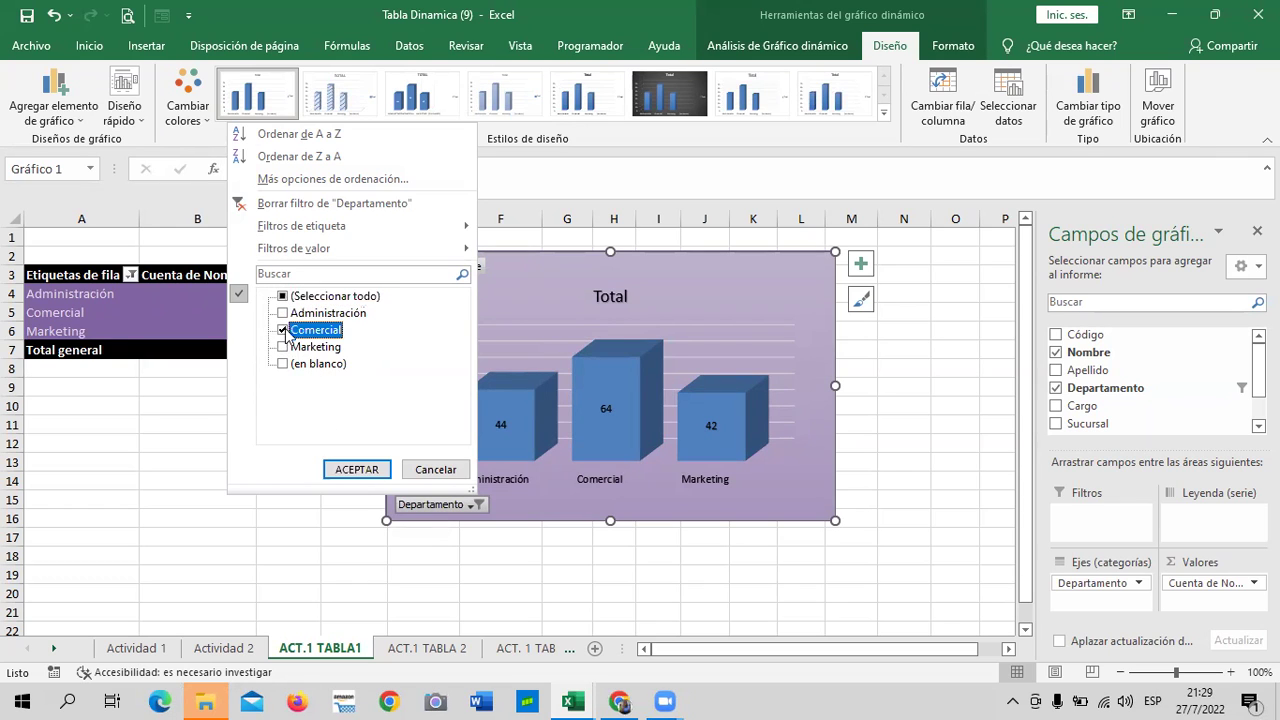
pyautogui.click(363, 470)
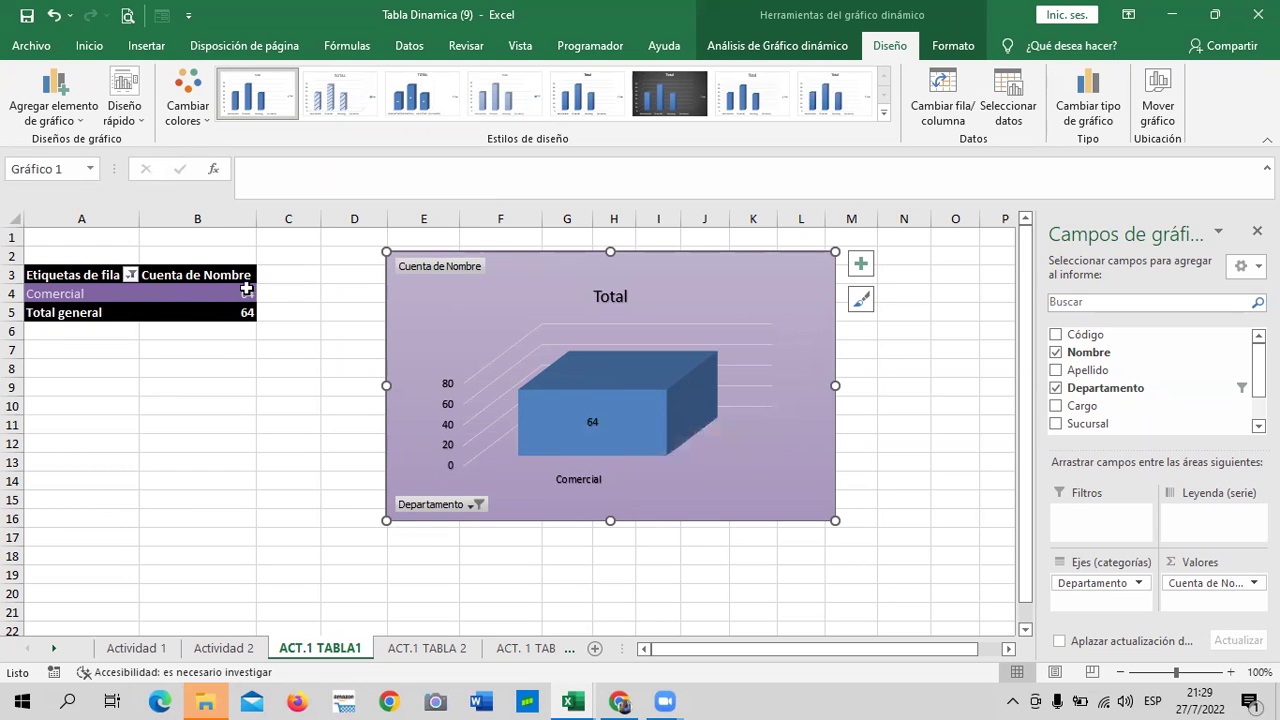
pyautogui.moveTo(194, 311)
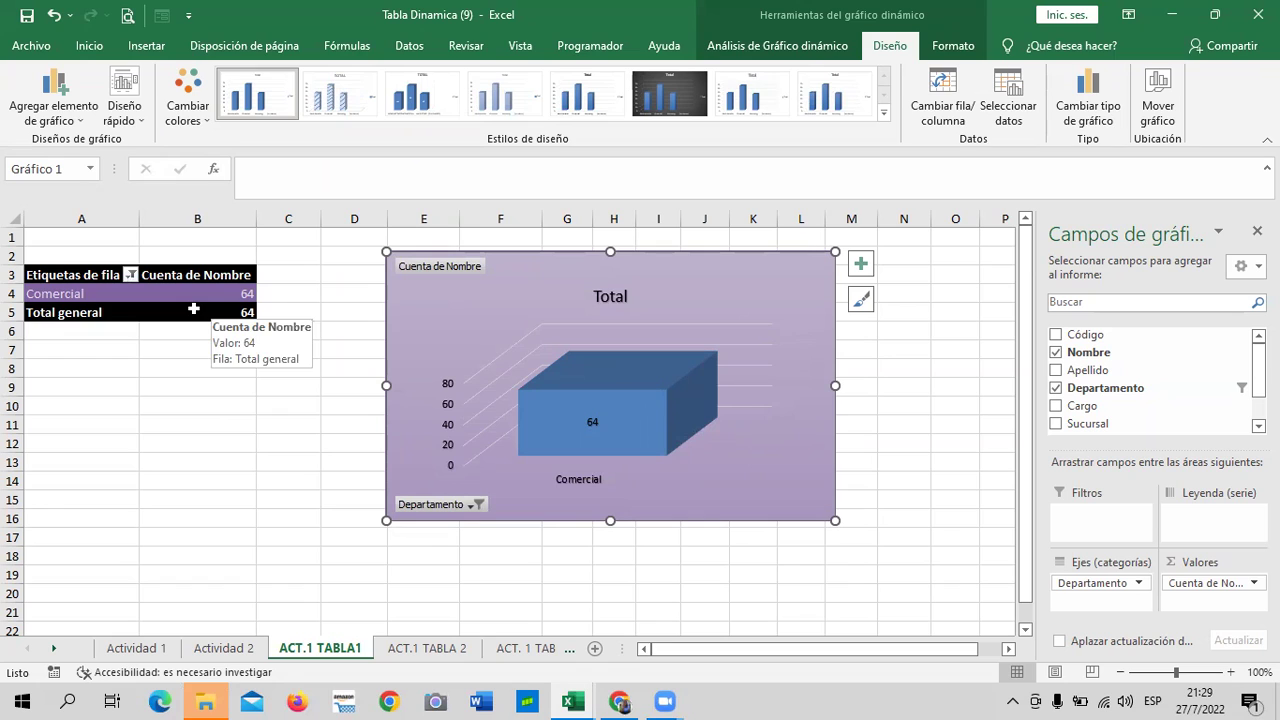
# Step: Tick (Seleccionar todo) in the Etiquetas de fila filter to restore every department
pyautogui.click(131, 275)
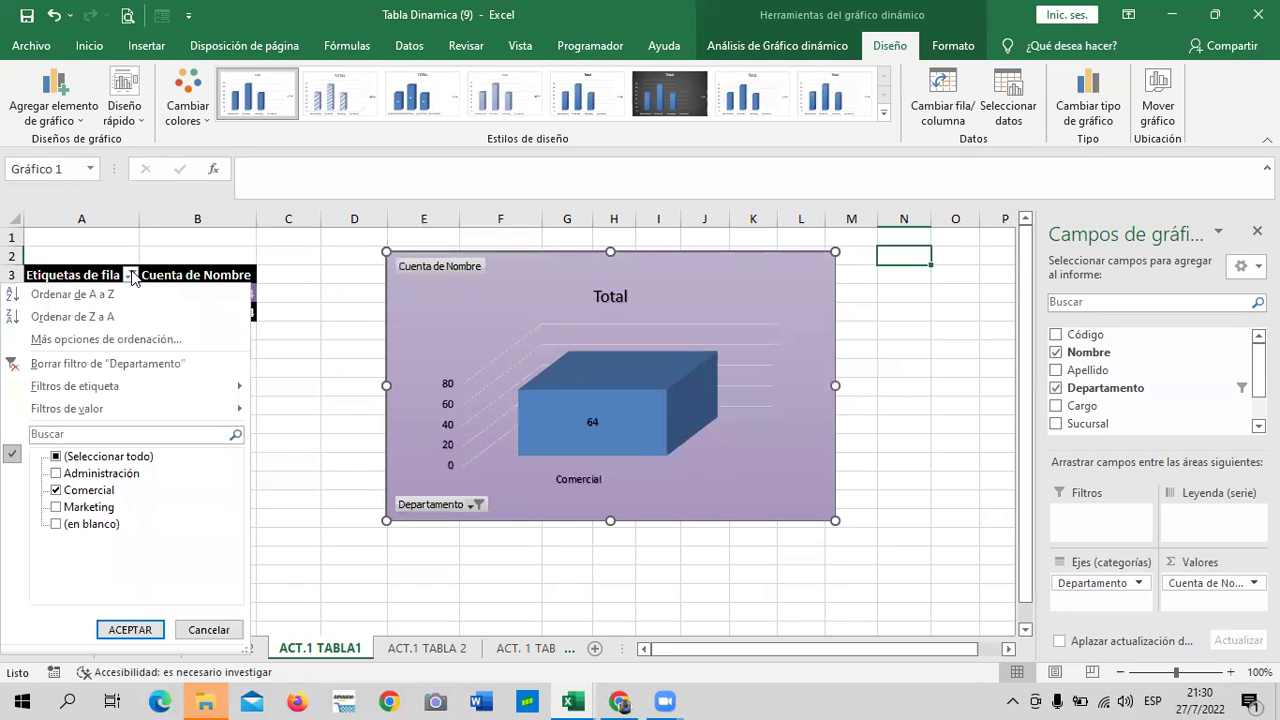
pyautogui.click(118, 458)
pyautogui.click(74, 458)
pyautogui.click(129, 629)
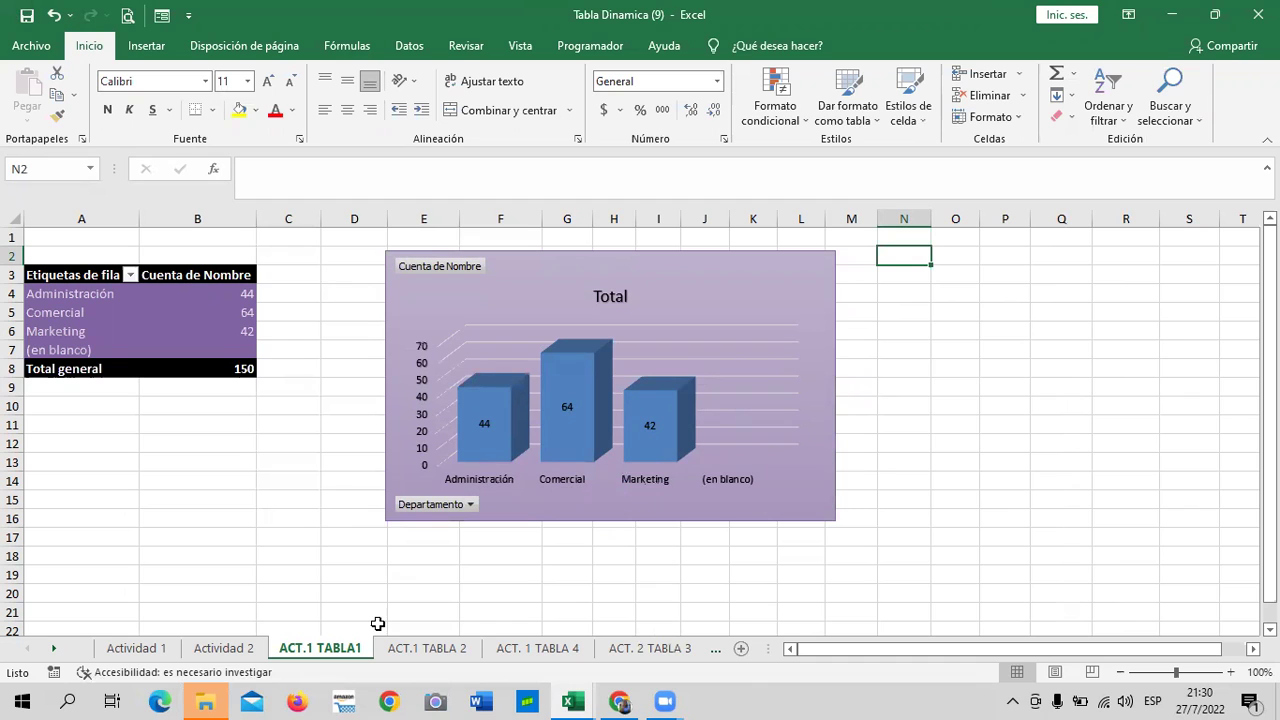
# Step: On ACT.1 TABLA 2, select the pivot table and start a Gráfico dinámico from Analizar tabla dinámica
pyautogui.click(455, 652)
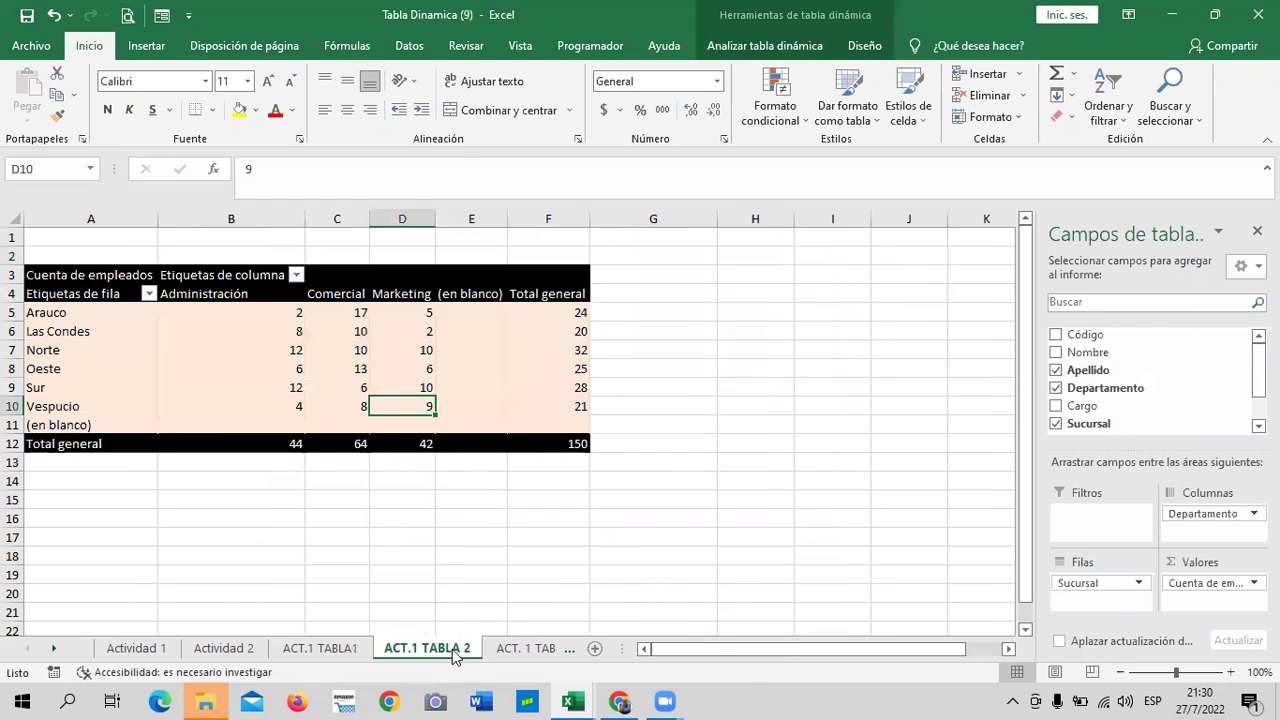
pyautogui.click(301, 535)
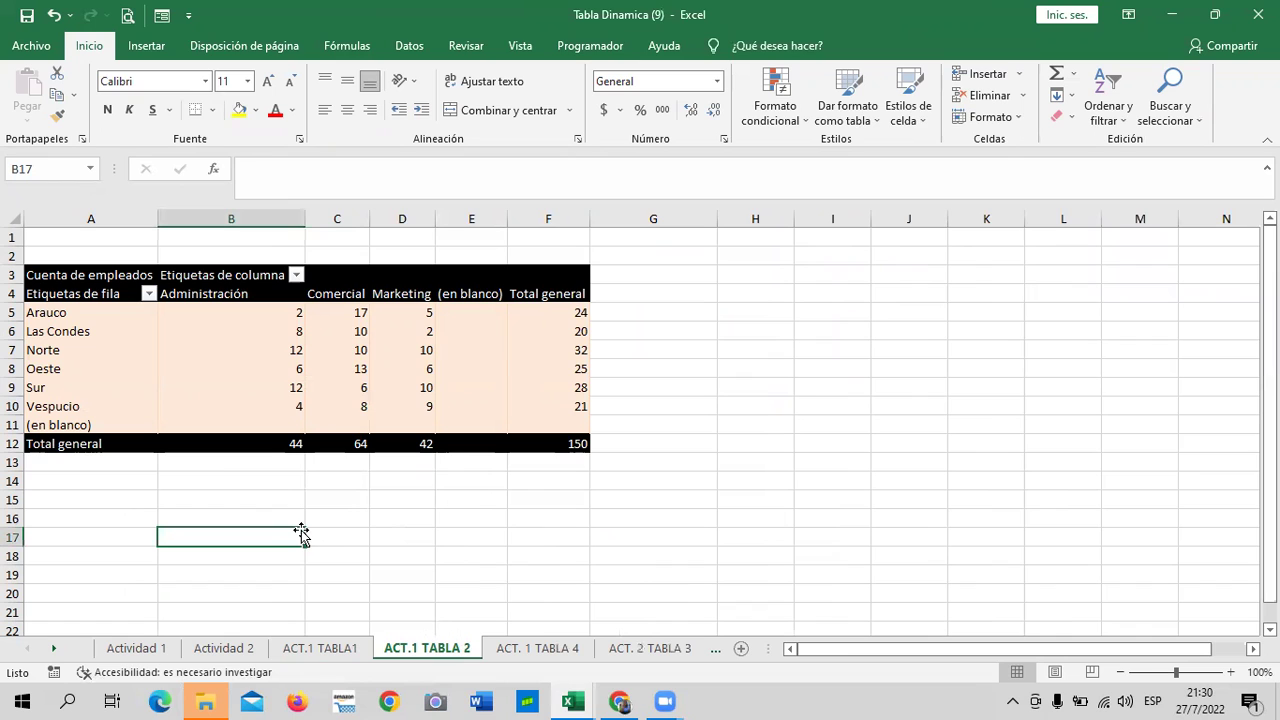
pyautogui.click(233, 358)
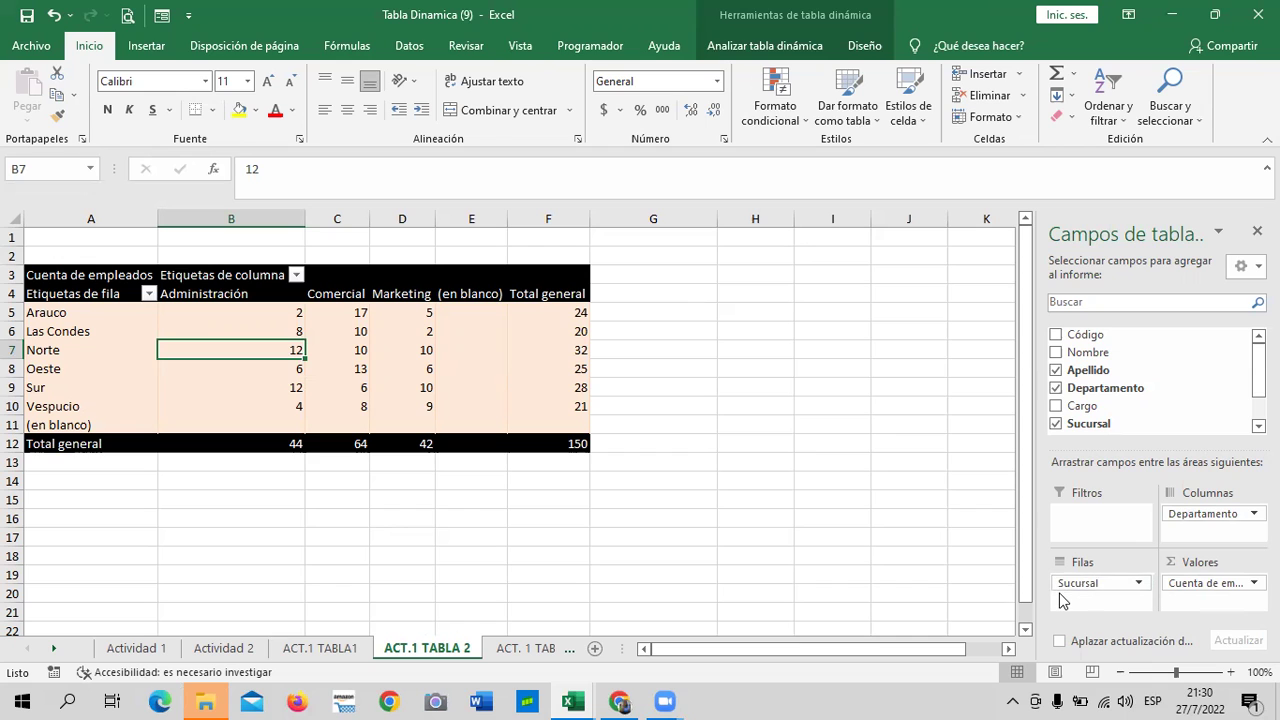
pyautogui.click(668, 312)
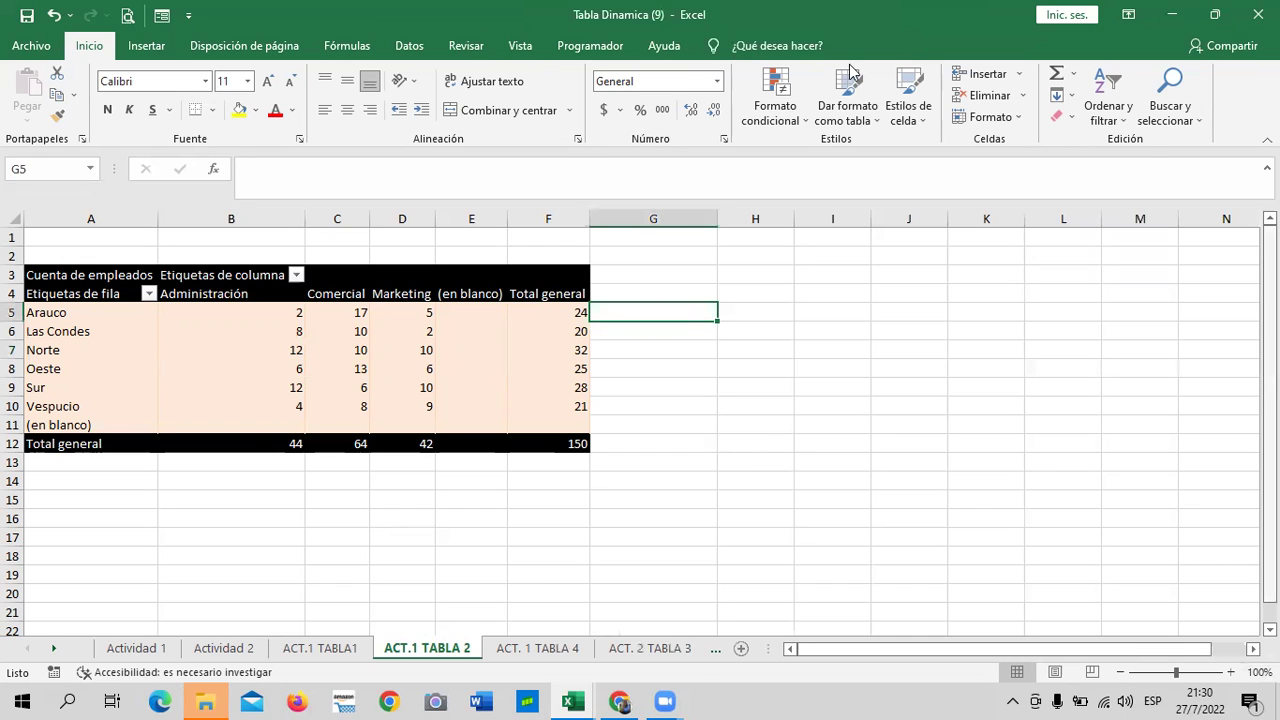
pyautogui.click(244, 324)
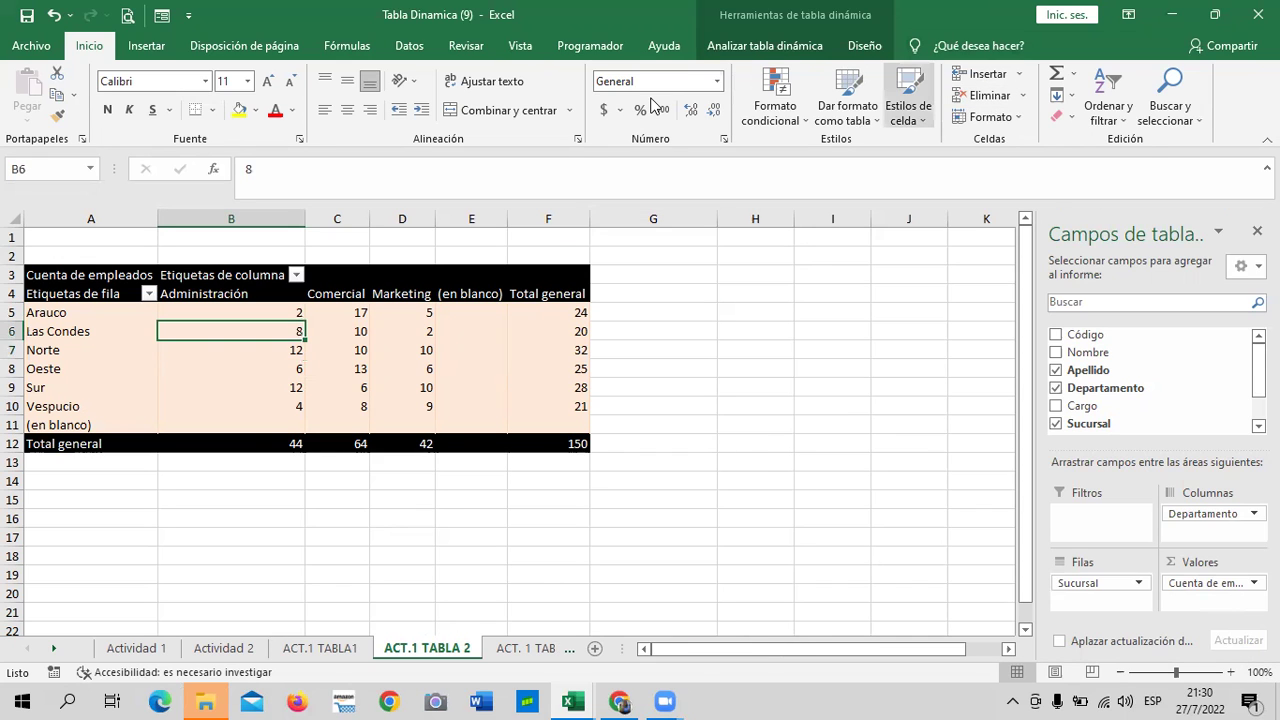
pyautogui.click(765, 46)
pyautogui.click(976, 100)
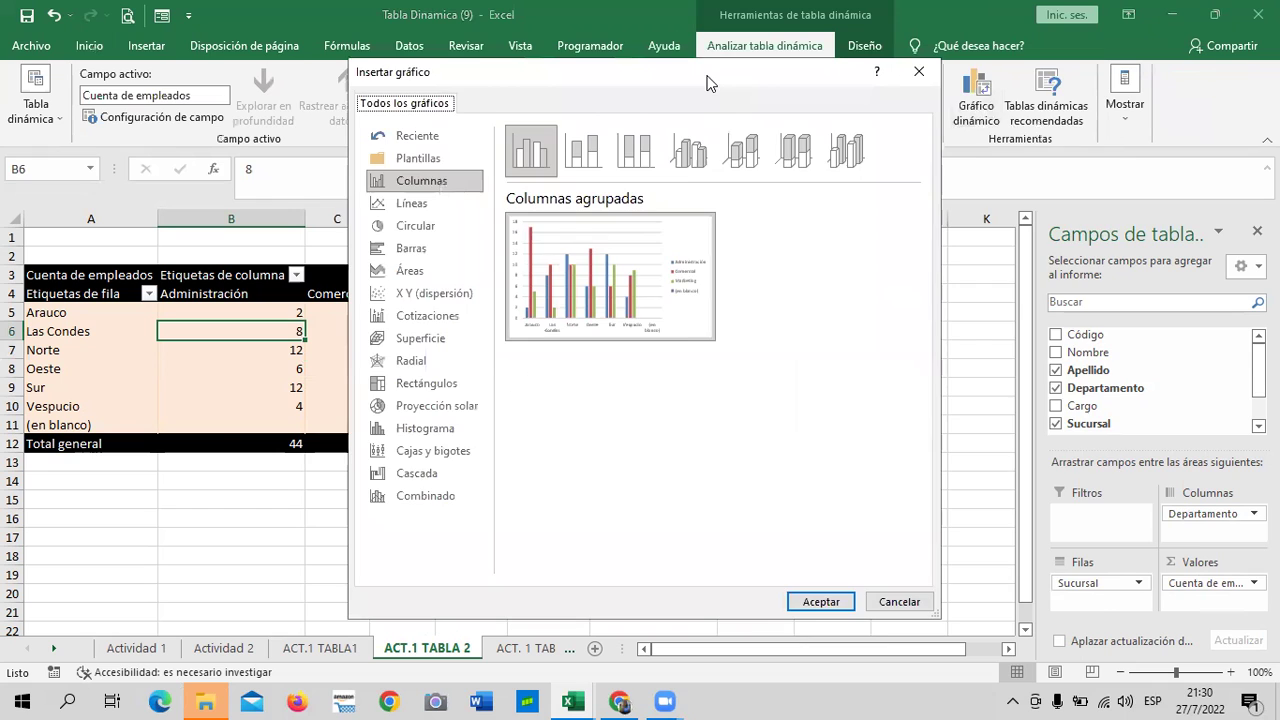
# Step: Compare line and bar subtypes in Insertar gráfico, then pick Barra 3D agrupada
pyautogui.moveTo(697, 75); pyautogui.dragTo(885, 78)
pyautogui.click(628, 208)
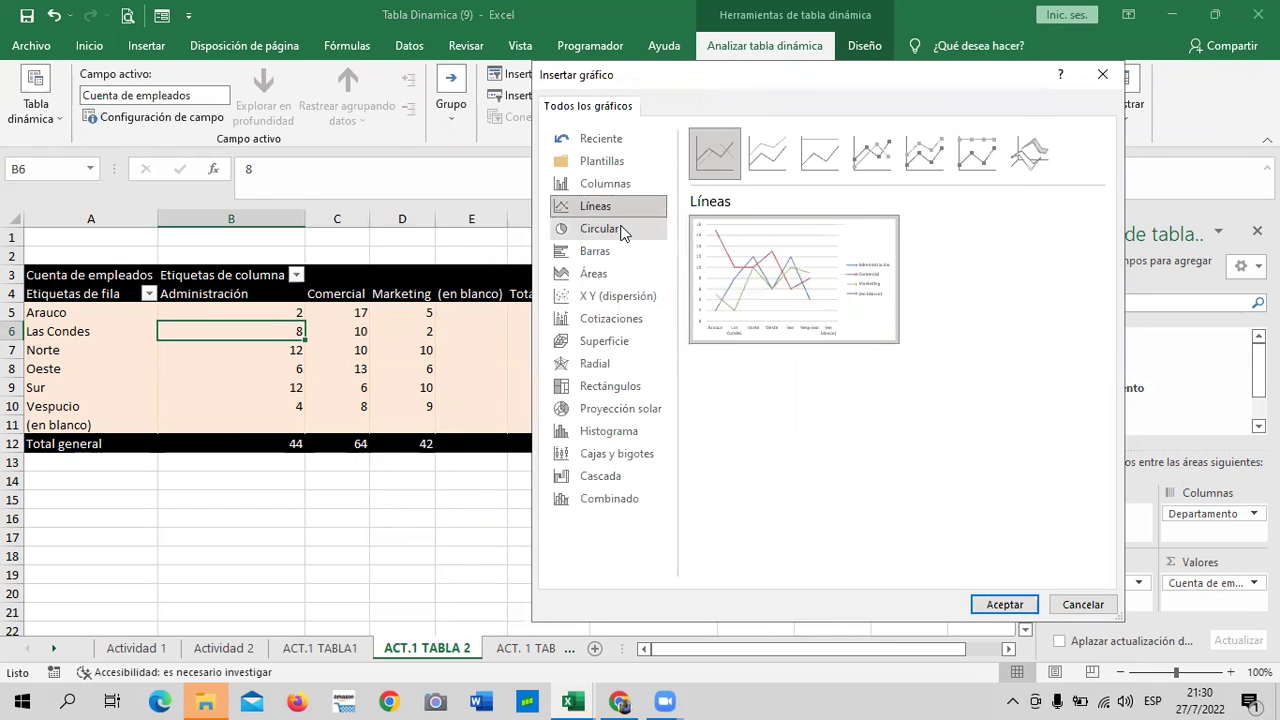
pyautogui.click(636, 254)
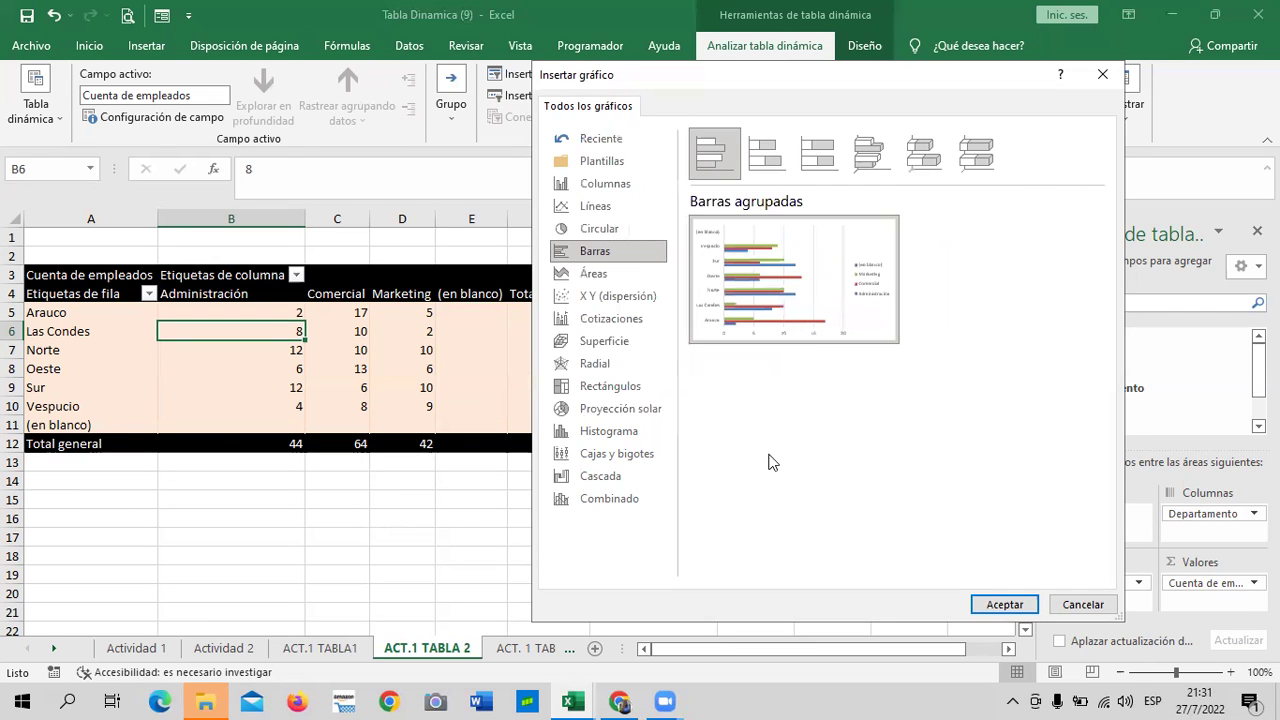
pyautogui.click(870, 148)
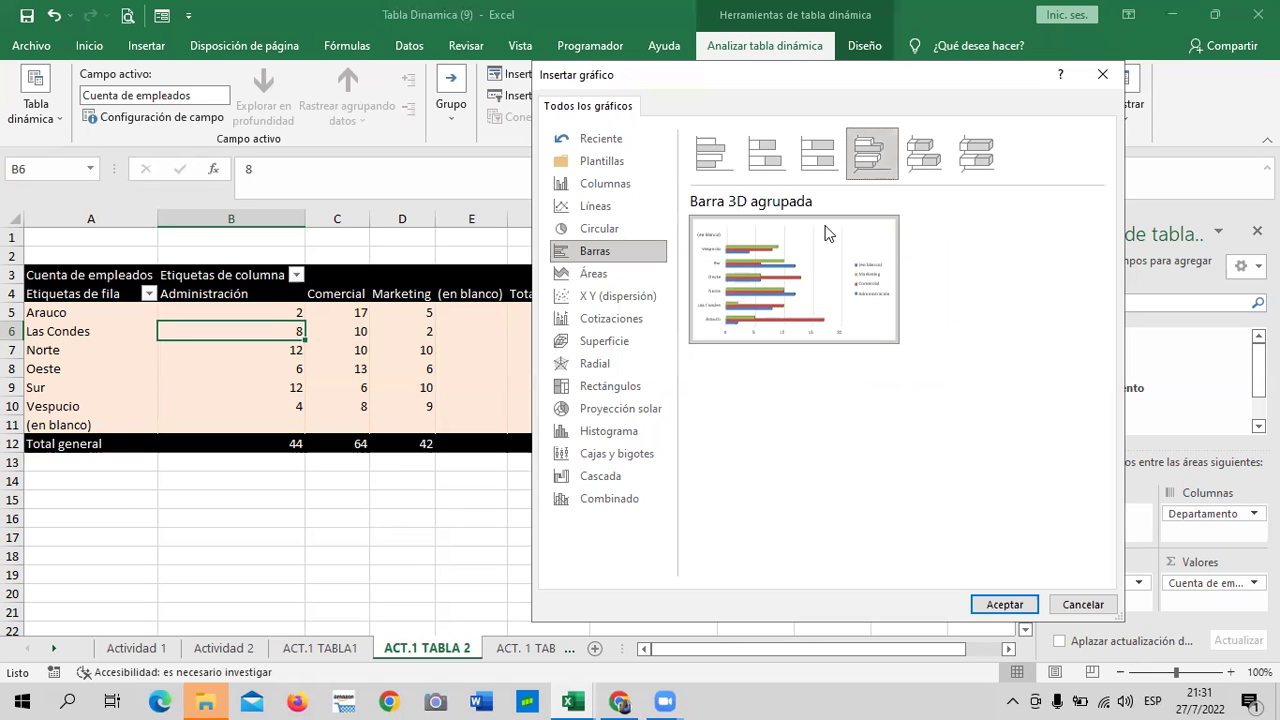
pyautogui.moveTo(794, 279)
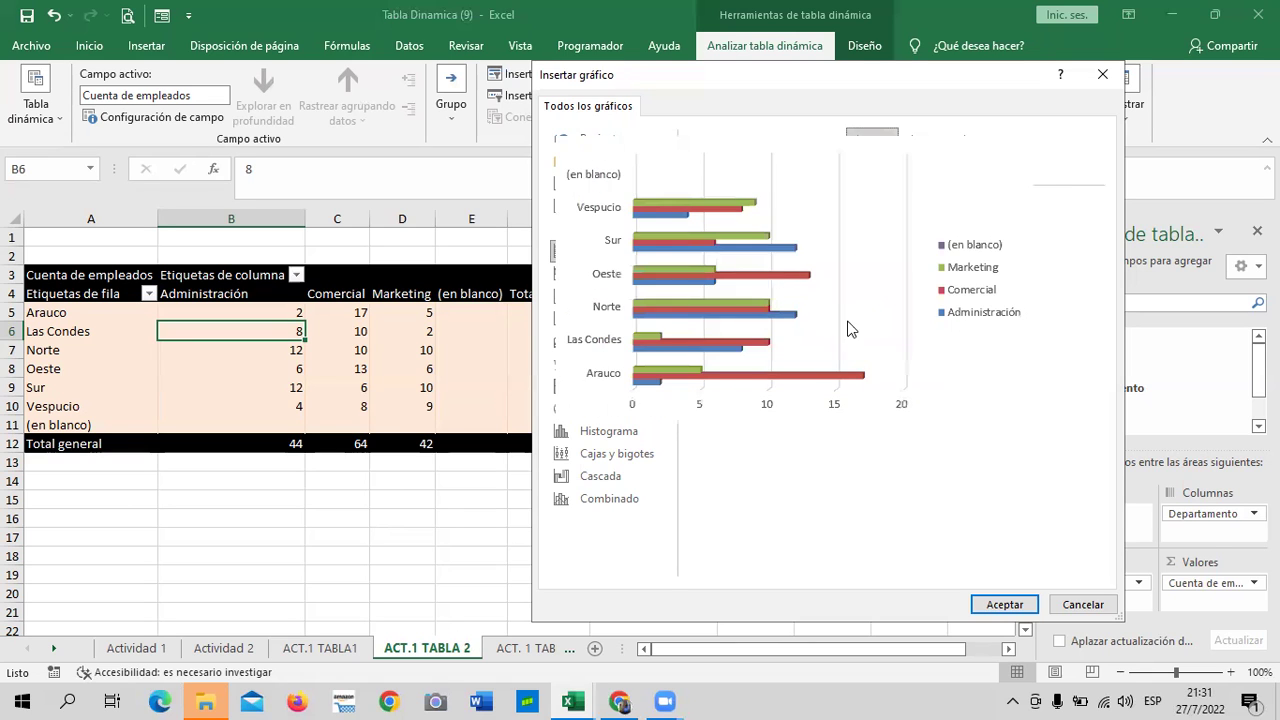
pyautogui.click(935, 160)
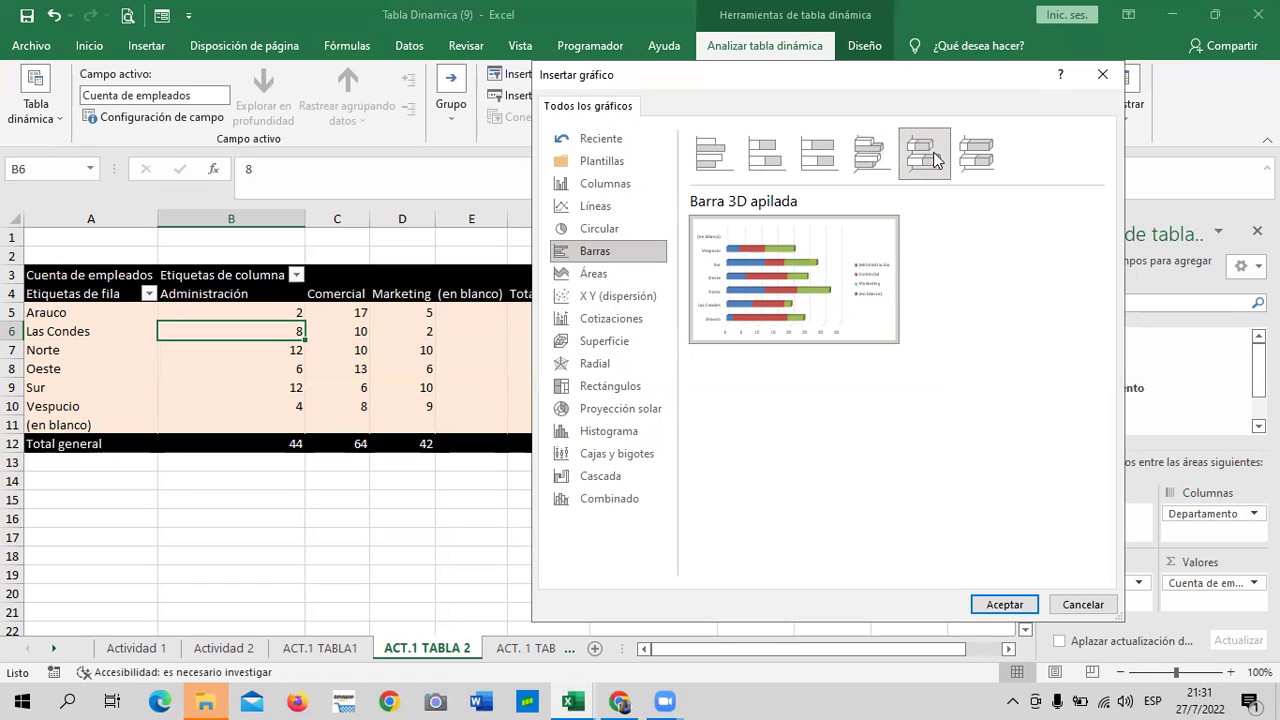
pyautogui.click(985, 158)
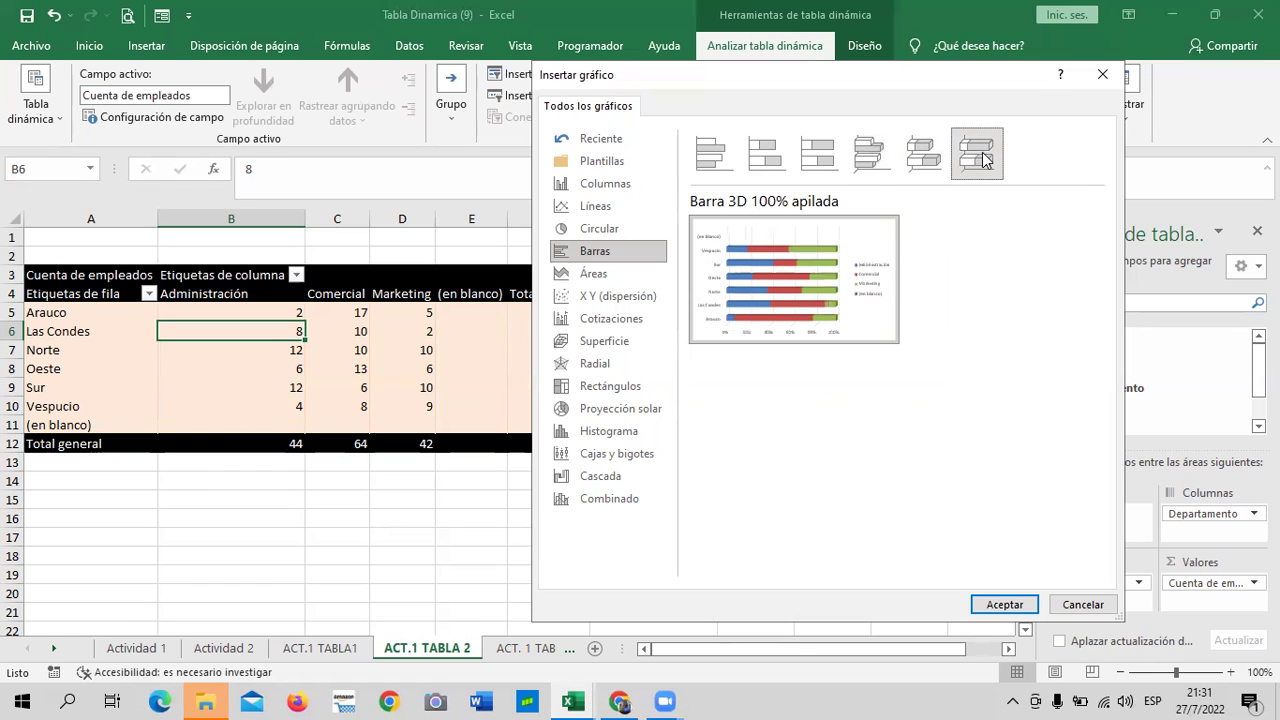
pyautogui.click(870, 158)
pyautogui.click(832, 163)
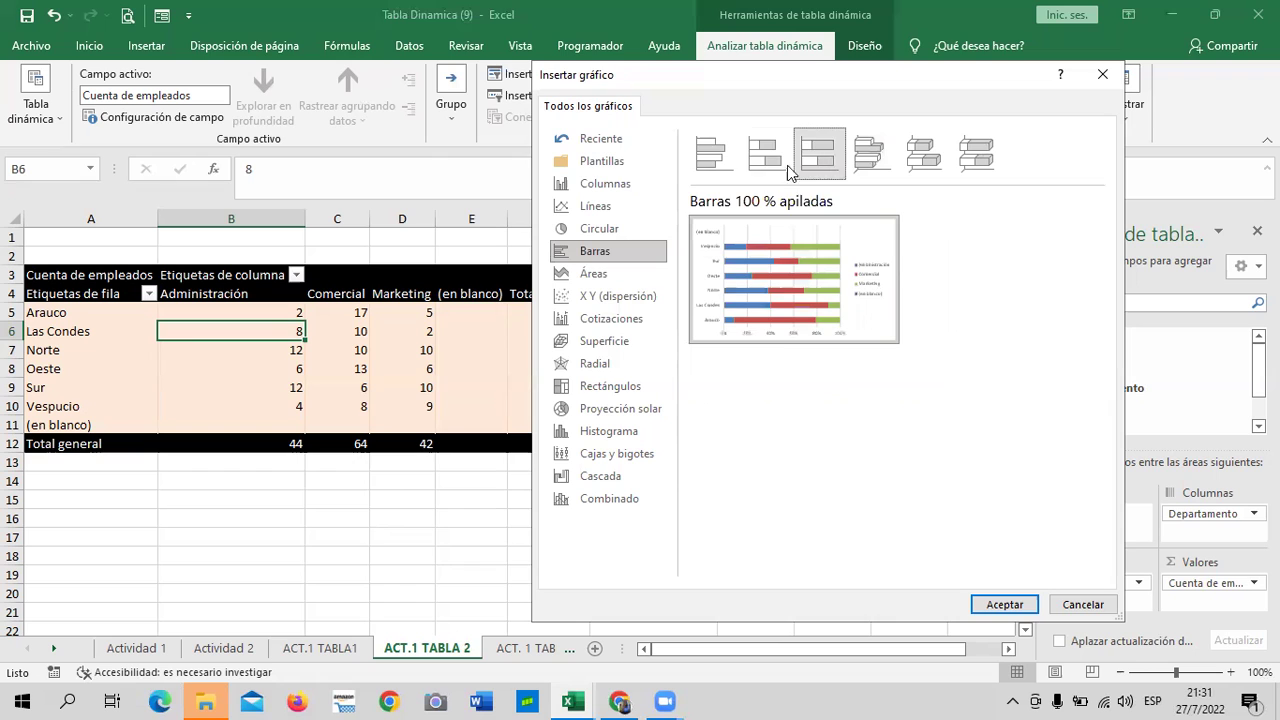
pyautogui.click(765, 156)
pyautogui.click(710, 158)
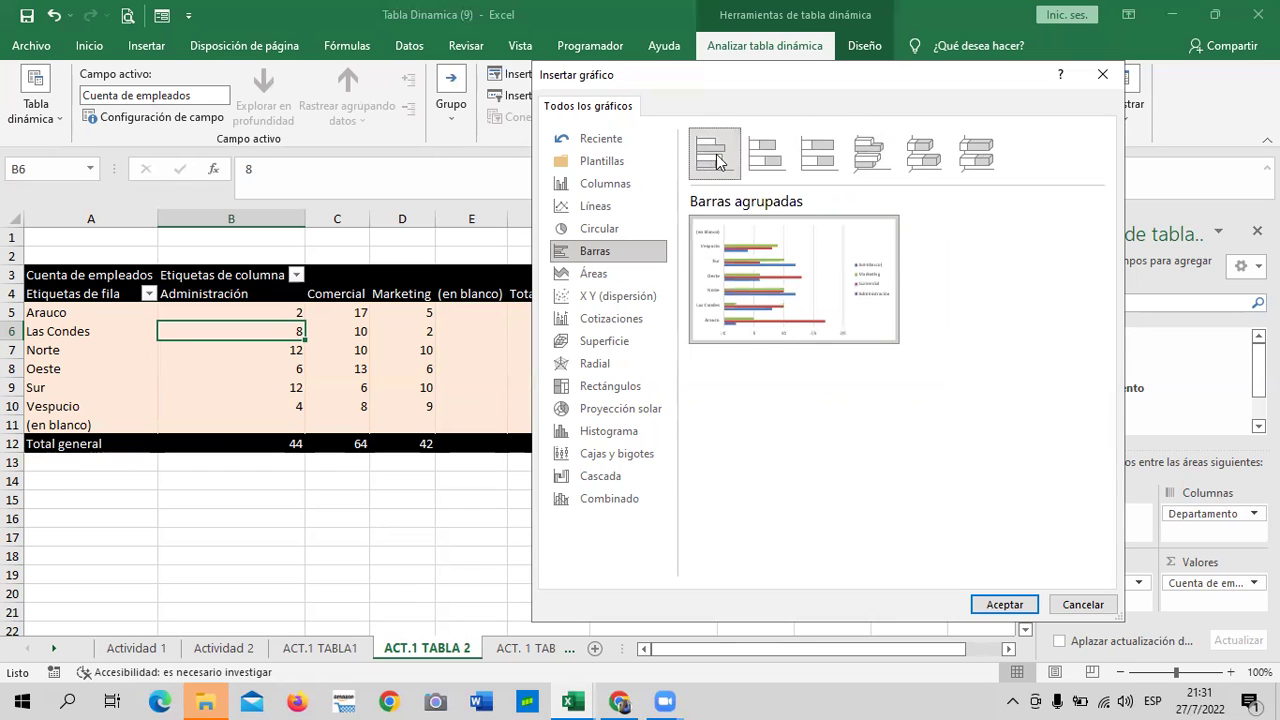
pyautogui.click(862, 158)
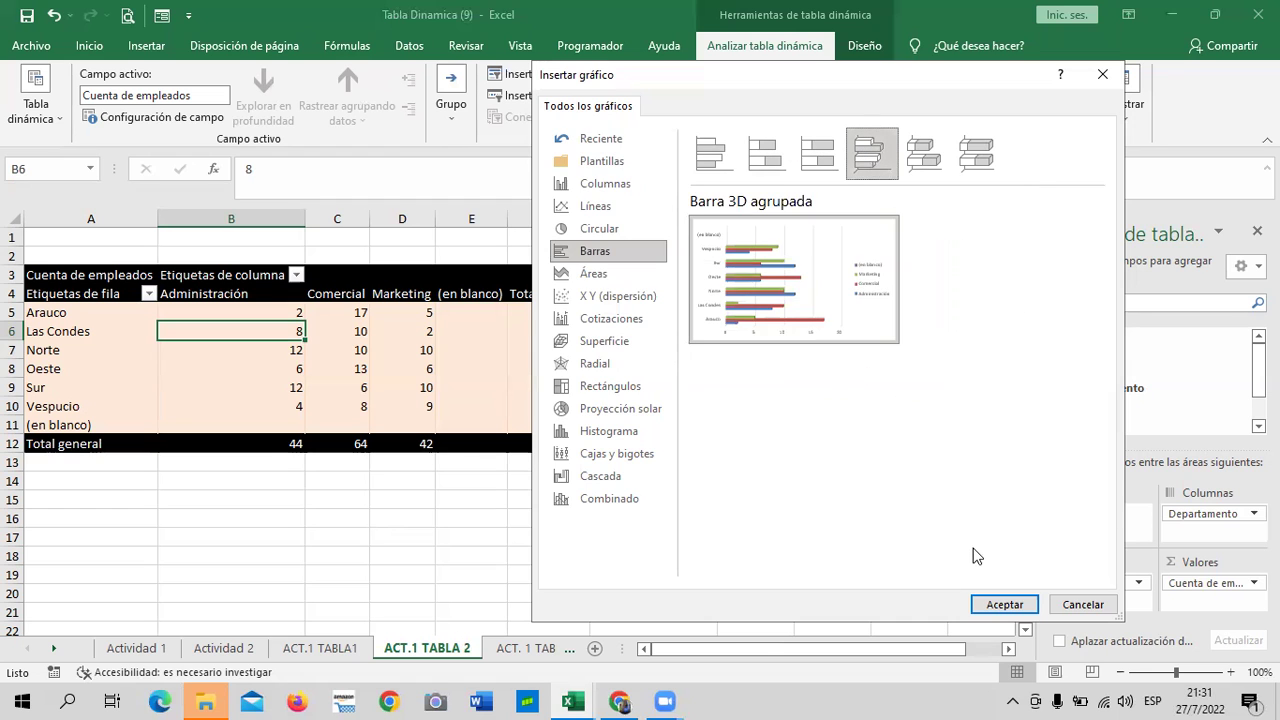
# Step: Insert the bar pivot chart and move it below the ACT.1 TABLA 2 pivot table
pyautogui.click(1015, 601)
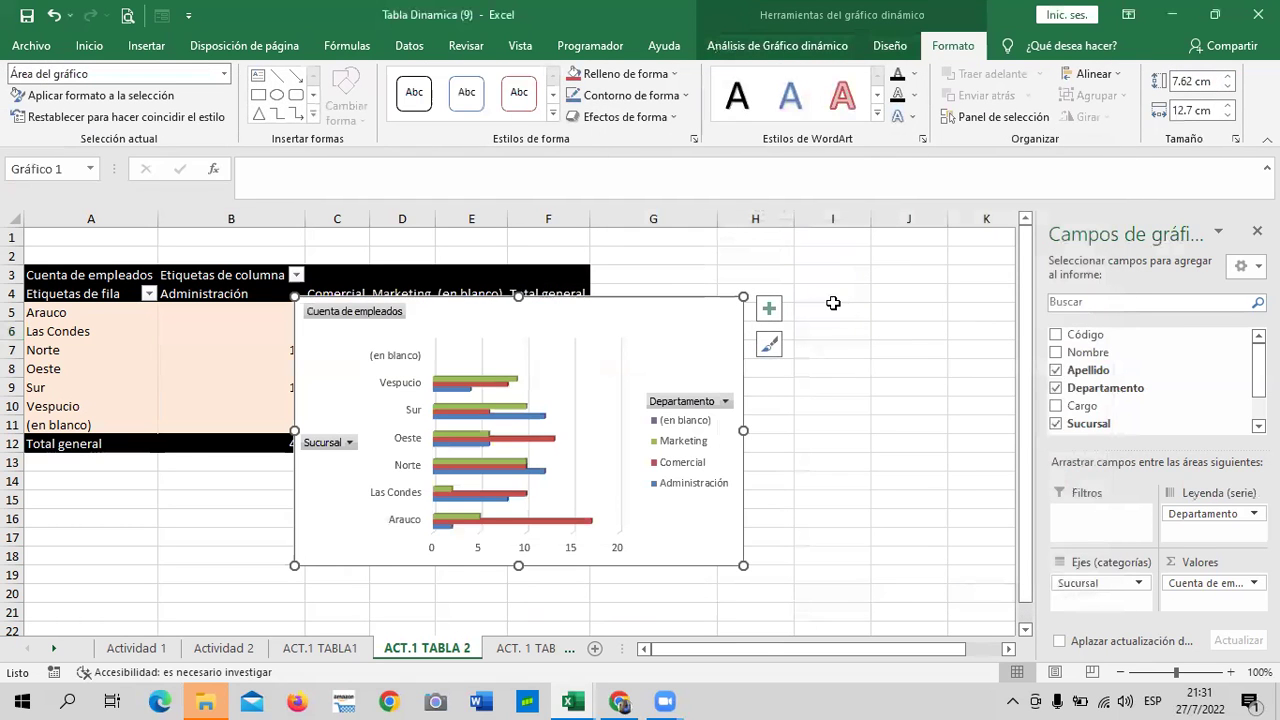
pyautogui.moveTo(706, 325)
pyautogui.mouseDown()
pyautogui.moveTo(876, 288)
pyautogui.moveTo(591, 305)
pyautogui.mouseUp()
pyautogui.click(418, 570)
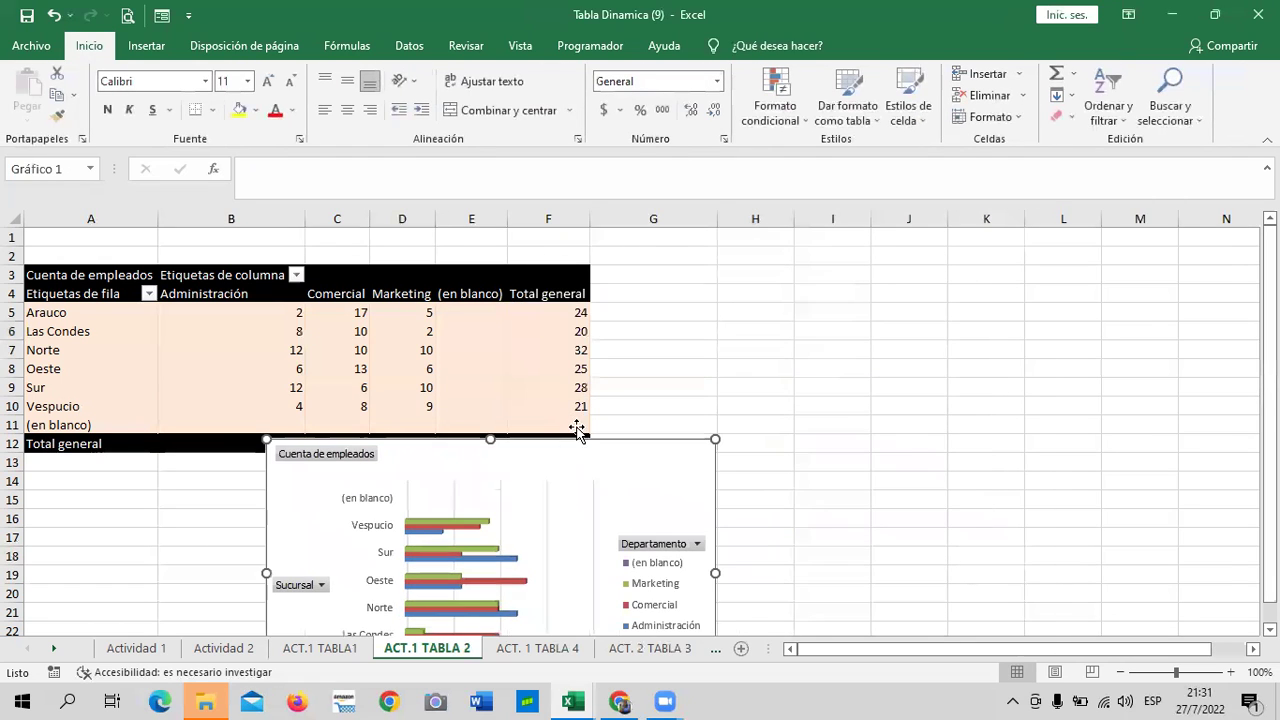
pyautogui.moveTo(591, 305); pyautogui.dragTo(623, 345)
pyautogui.scroll(-3, 618, 360)
pyautogui.scroll(2, 616, 373)
pyautogui.moveTo(620, 294); pyautogui.dragTo(676, 297)
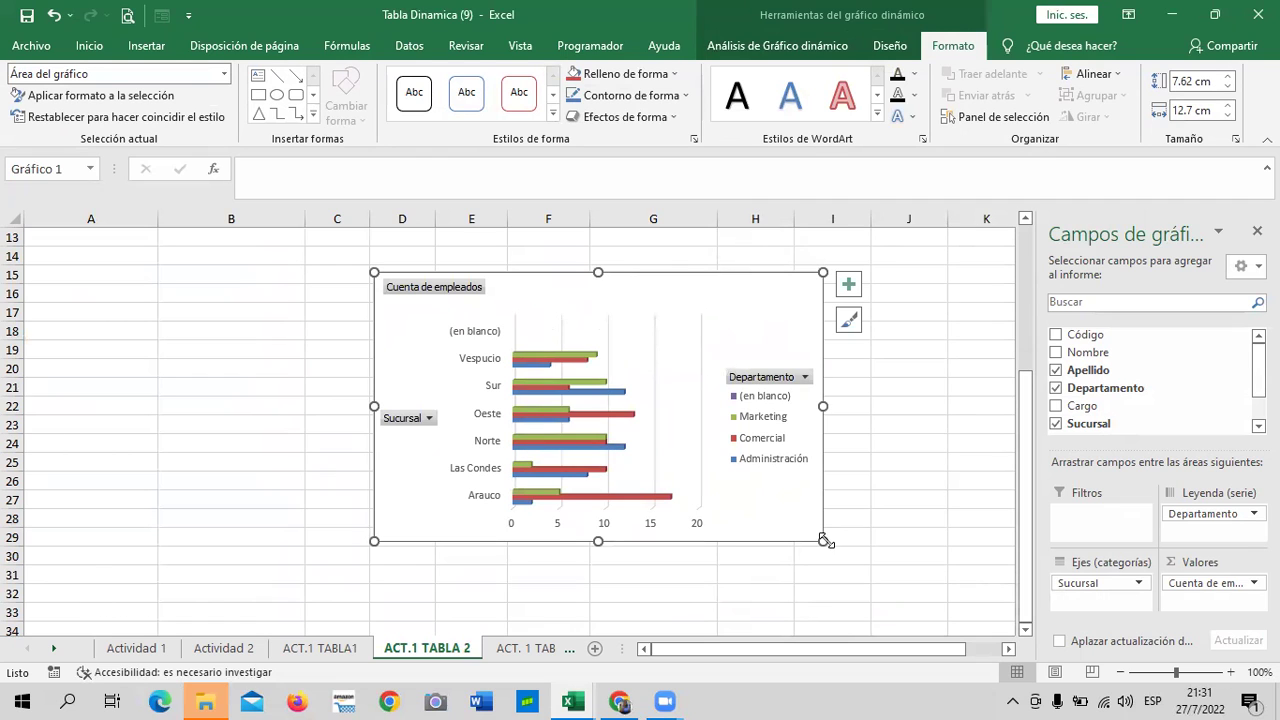
# Step: Enlarge the chart from its corners to about 9.82 × 16.85 cm
pyautogui.moveTo(824, 540); pyautogui.dragTo(881, 567)
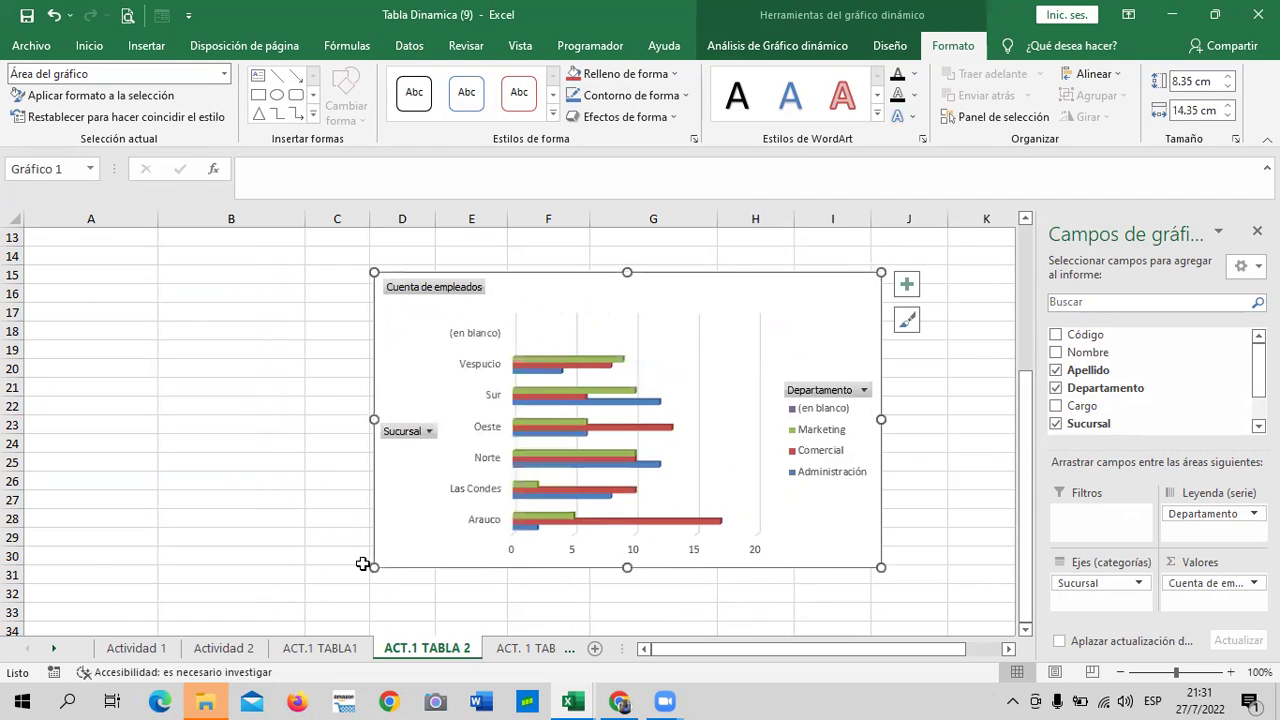
pyautogui.moveTo(363, 564); pyautogui.dragTo(322, 564)
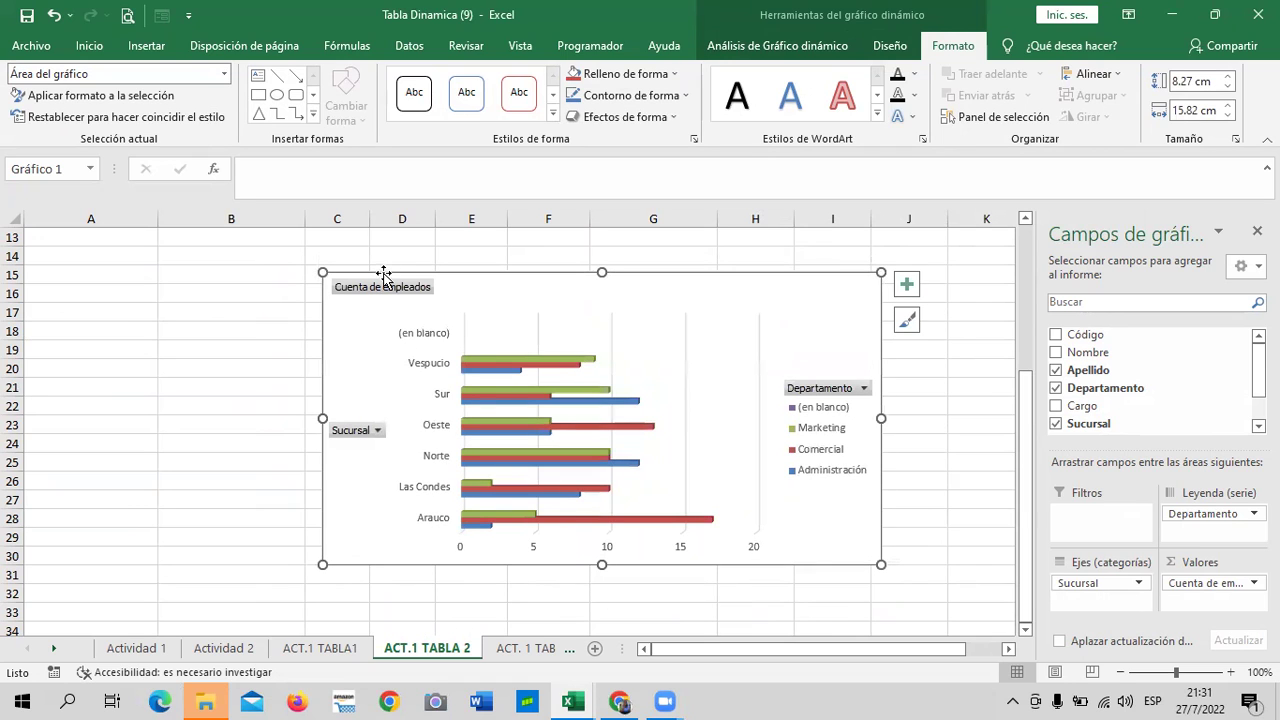
pyautogui.moveTo(322, 272); pyautogui.dragTo(302, 248)
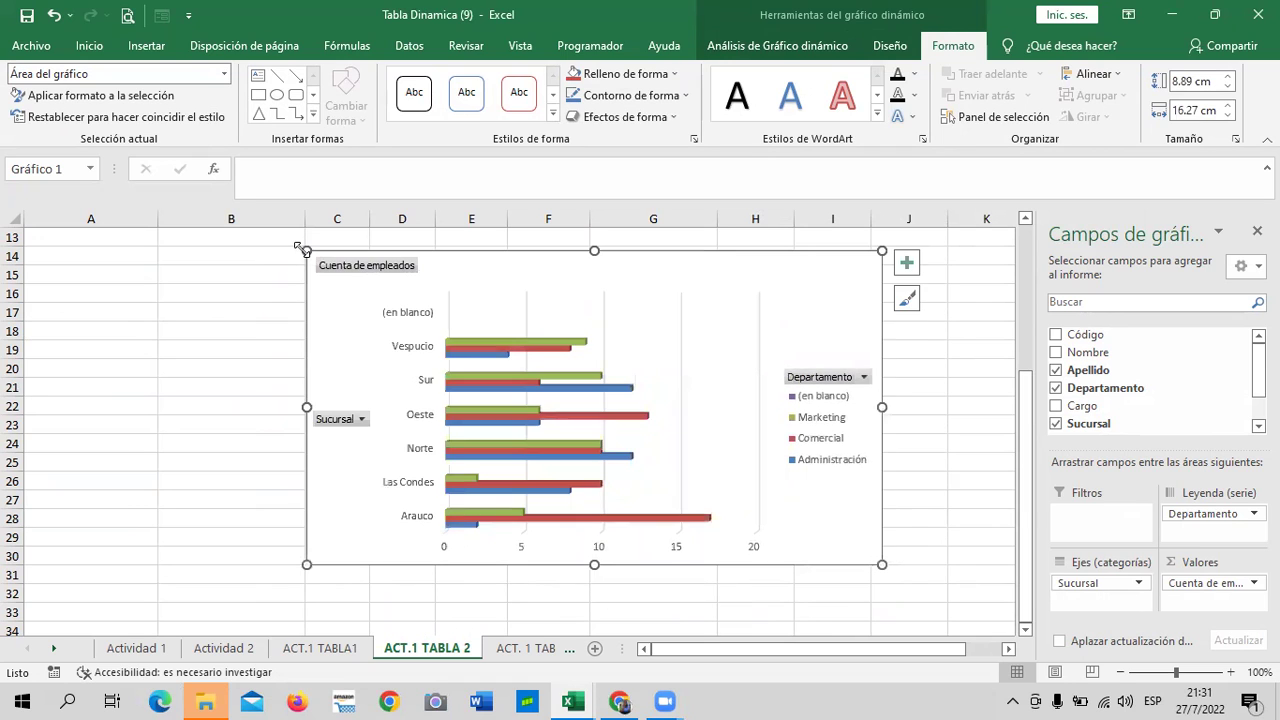
pyautogui.moveTo(882, 564); pyautogui.dragTo(902, 597)
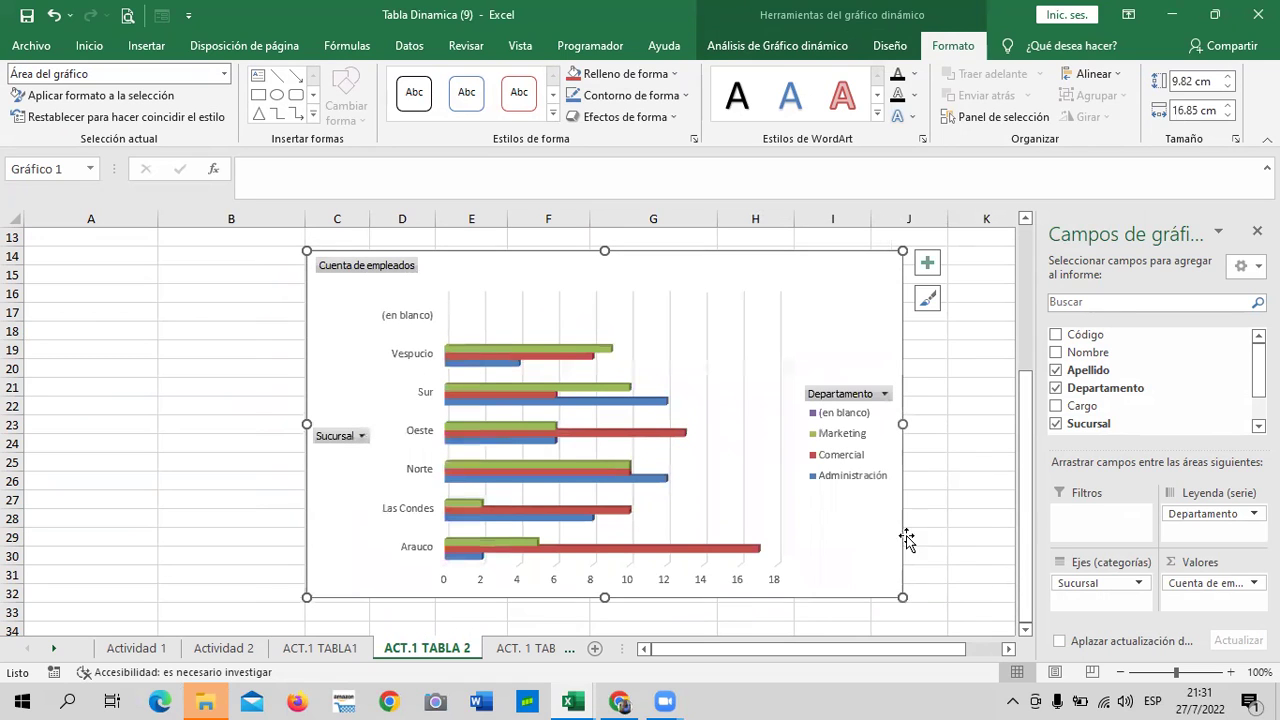
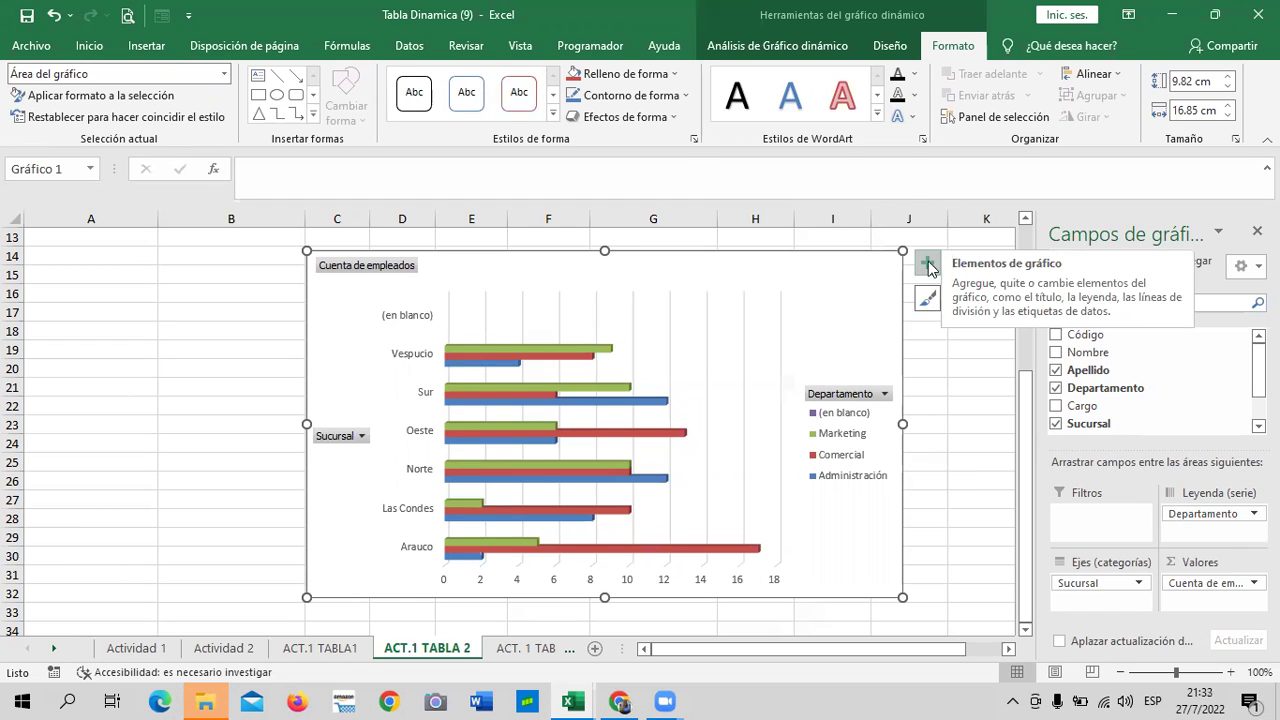
# Step: Add and remove axis titles on the bar chart, then add a chart title
pyautogui.click(929, 265)
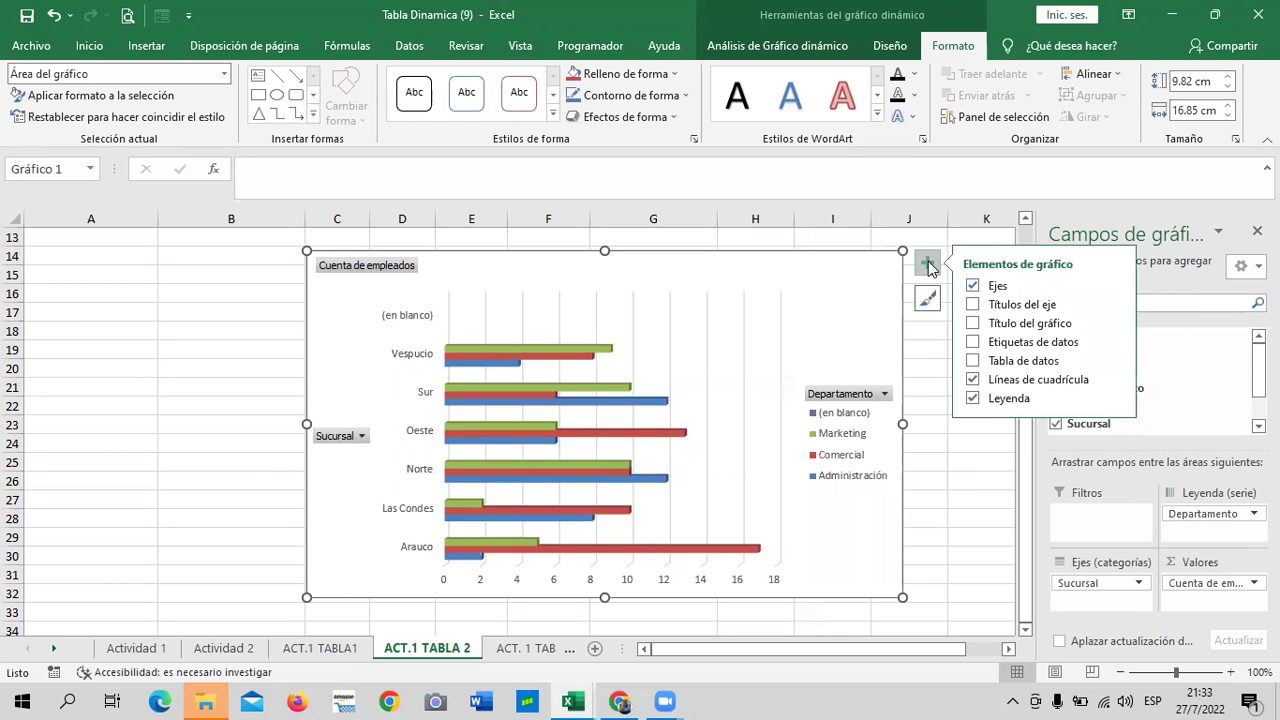
pyautogui.click(972, 304)
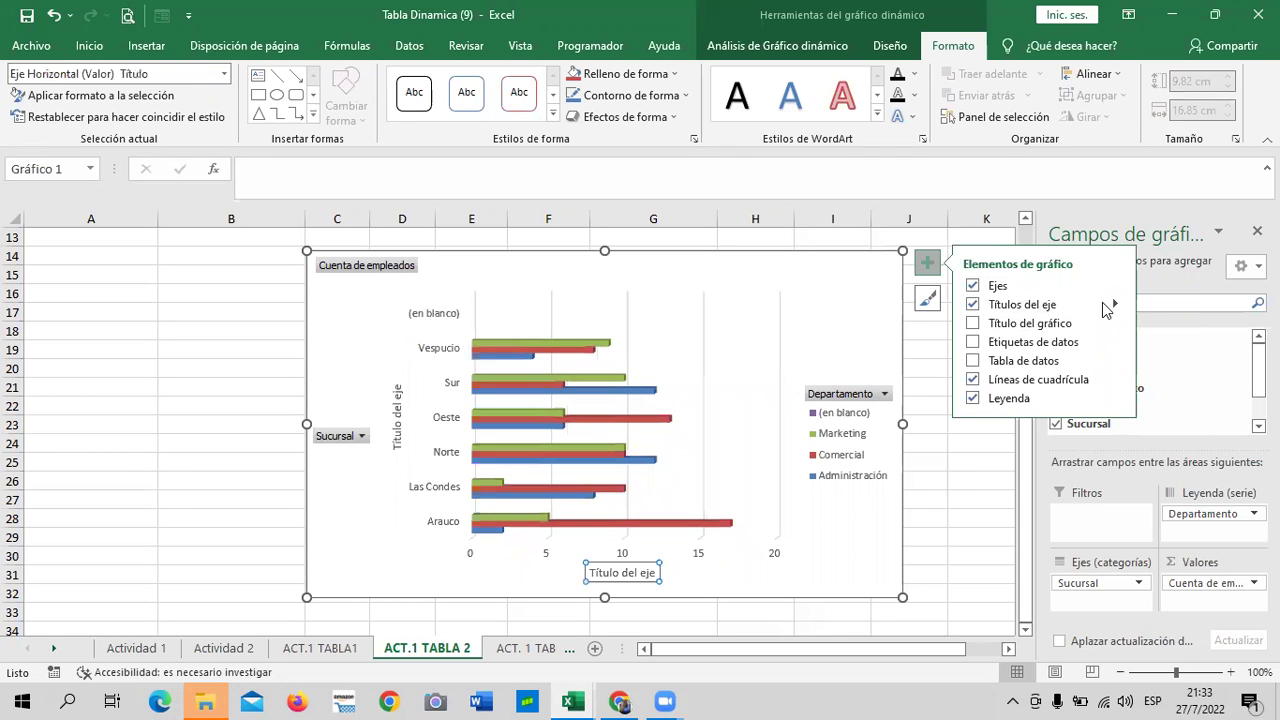
pyautogui.click(973, 304)
pyautogui.click(972, 323)
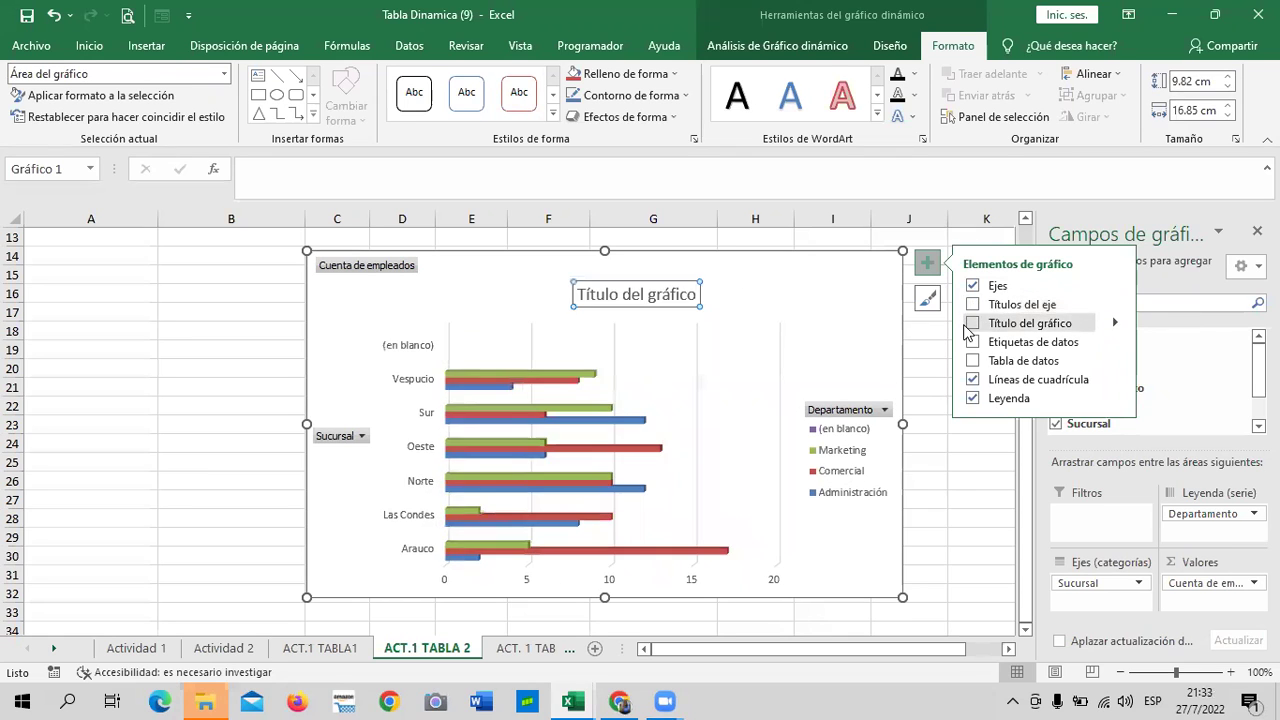
# Step: Nudge the chart title and delete its placeholder text, then reopen the chart elements list
pyautogui.click(650, 292)
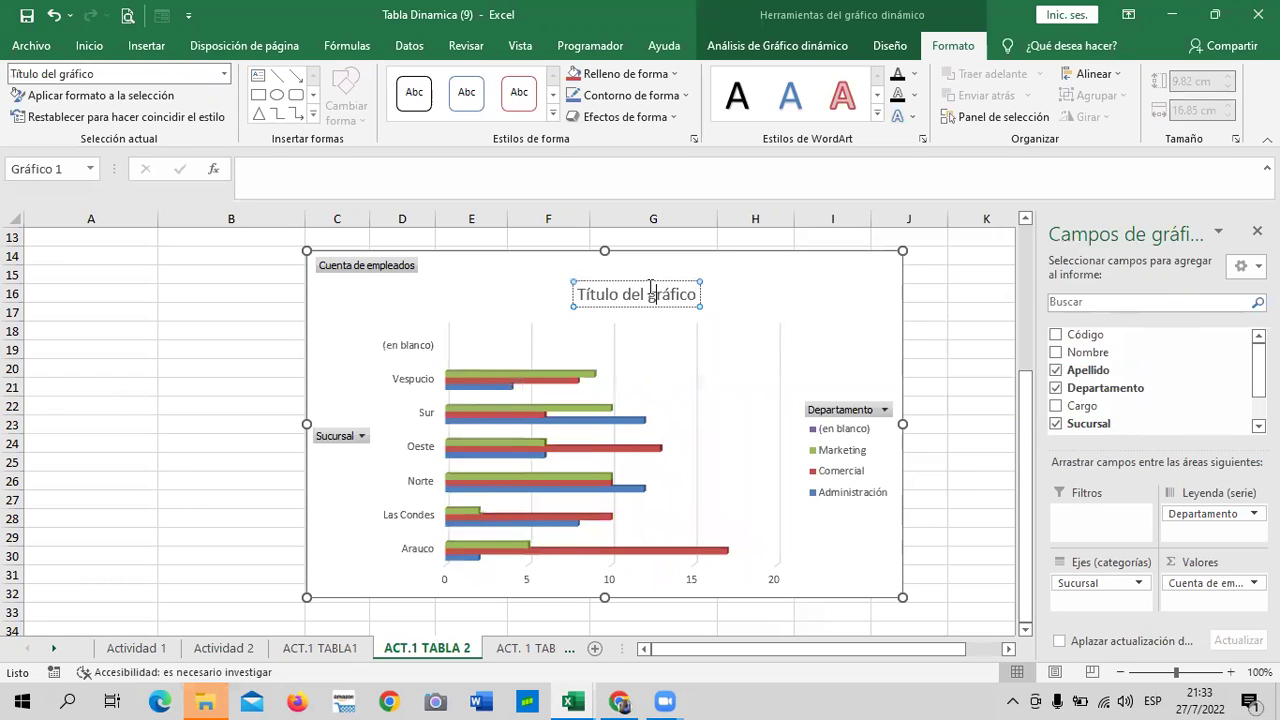
pyautogui.moveTo(642, 284)
pyautogui.mouseDown()
pyautogui.moveTo(579, 265)
pyautogui.moveTo(639, 285)
pyautogui.mouseUp()
pyautogui.click(656, 280)
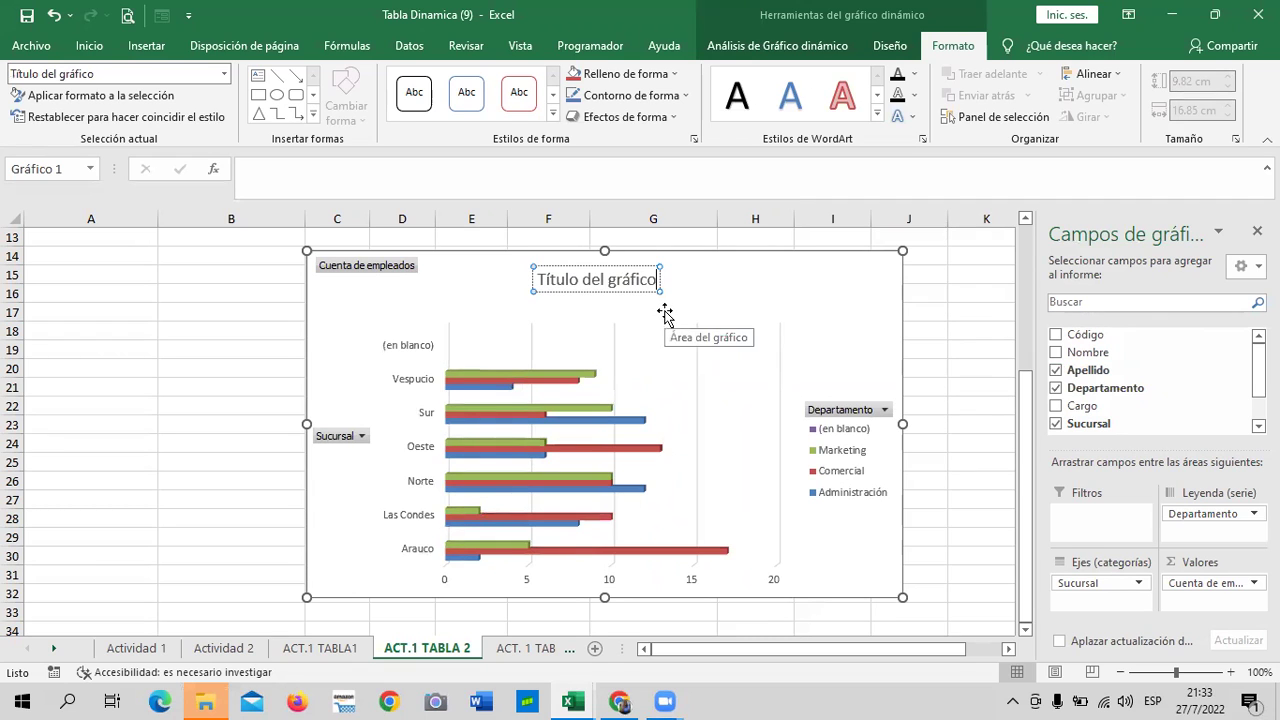
pyautogui.press('BackSpace')
pyautogui.press('BackSpace')
pyautogui.press('BackSpace')
pyautogui.press('BackSpace')
pyautogui.press('BackSpace')
pyautogui.press('BackSpace')
pyautogui.press('BackSpace')
pyautogui.press('BackSpace')
pyautogui.press('BackSpace')
pyautogui.press('BackSpace')
pyautogui.press('BackSpace')
pyautogui.press('BackSpace')
pyautogui.press('BackSpace')
pyautogui.press('BackSpace')
pyautogui.press('BackSpace')
pyautogui.press('BackSpace')
pyautogui.press('BackSpace')
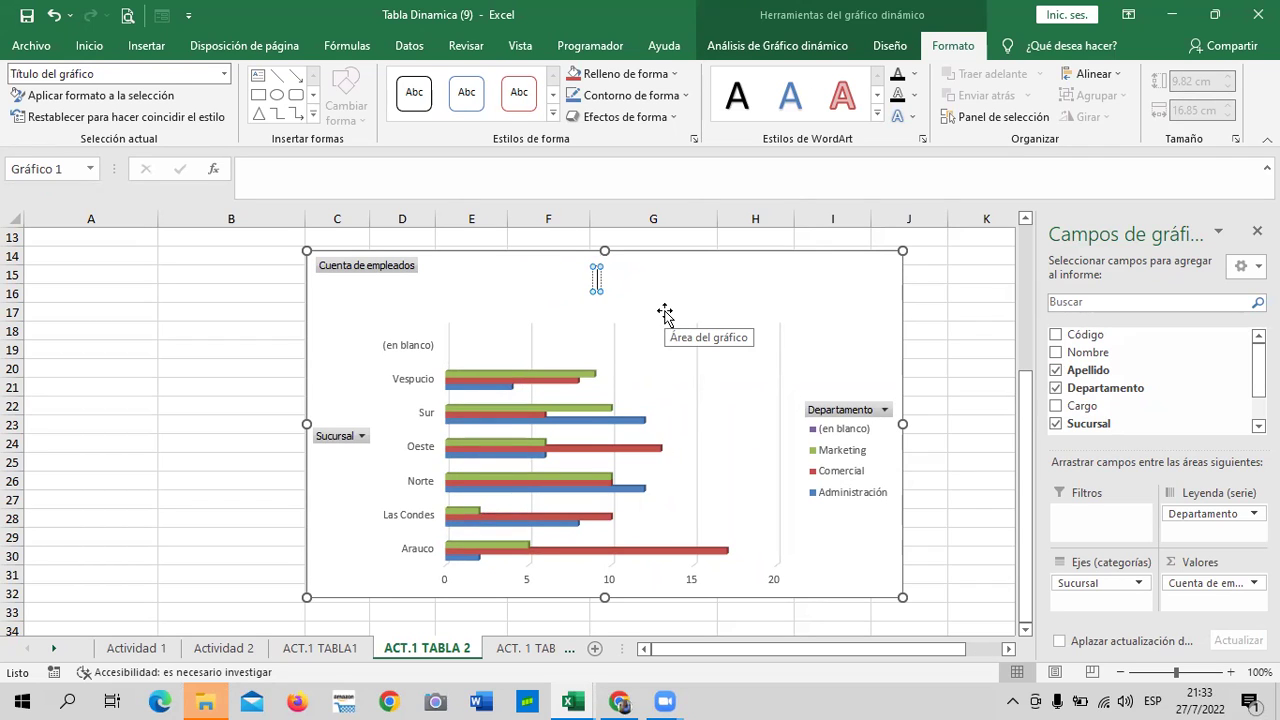
pyautogui.click(666, 313)
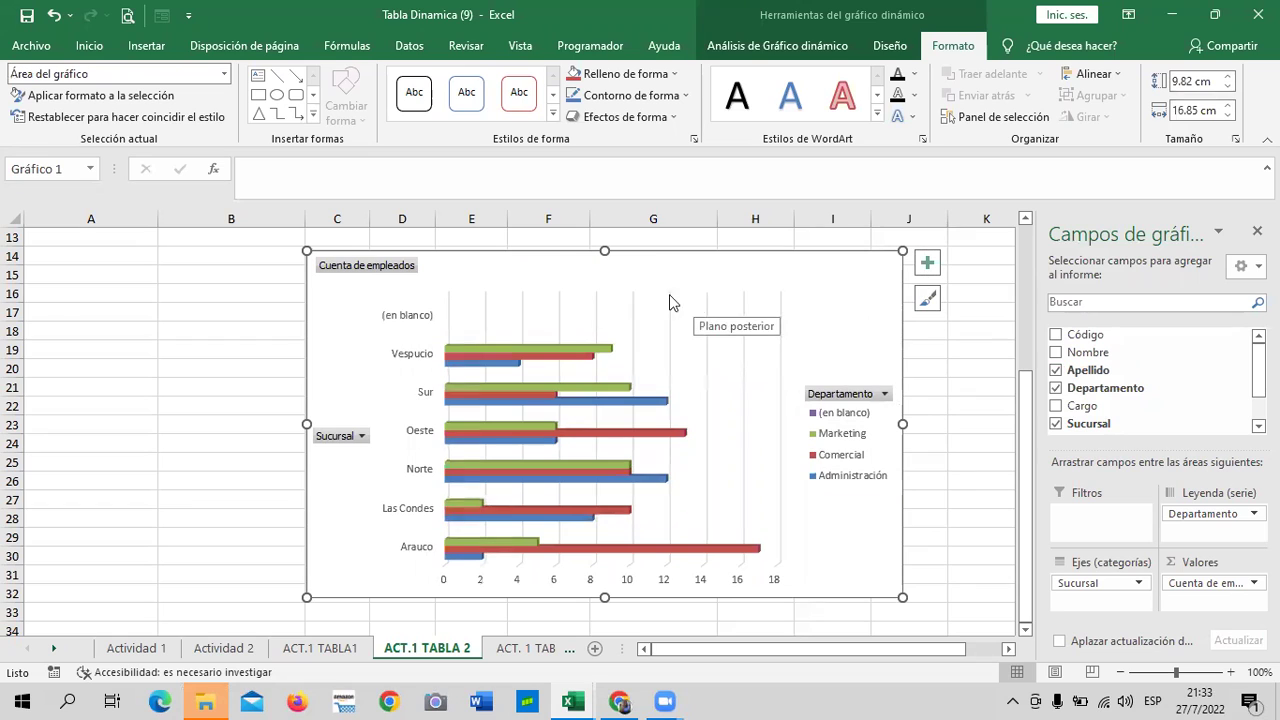
pyautogui.click(927, 263)
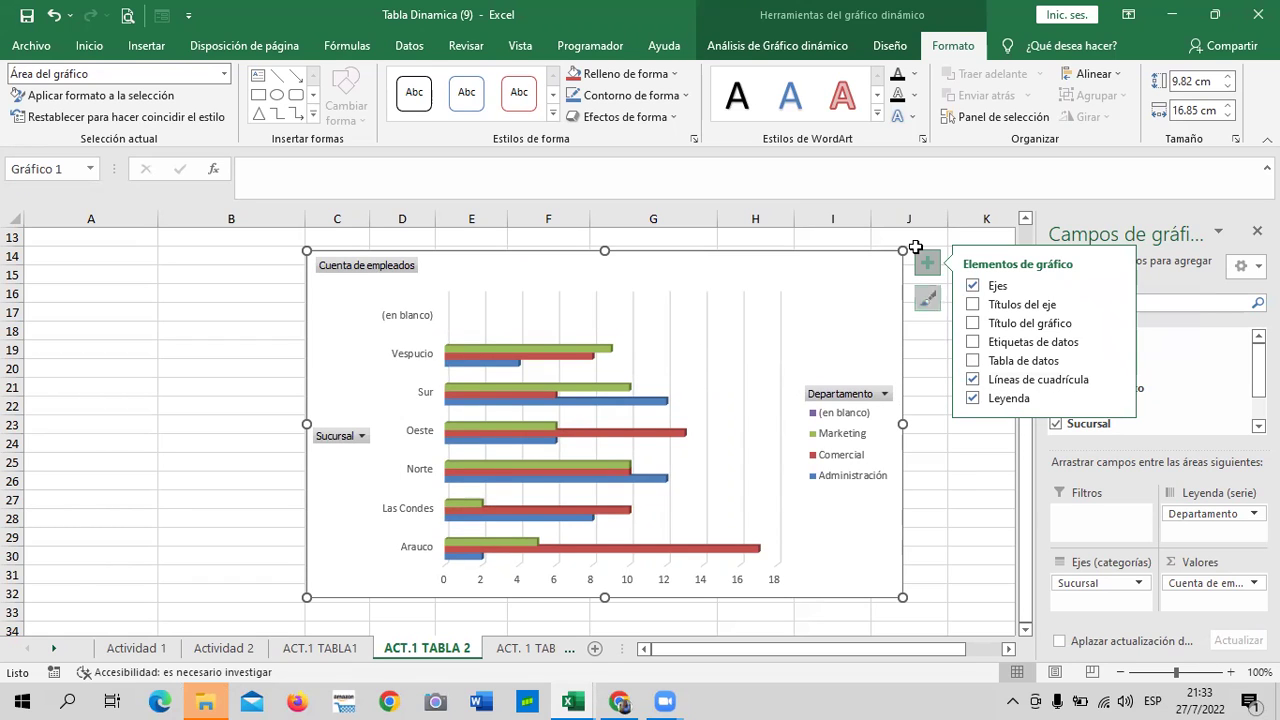
# Step: Turn on Título del gráfico and replace the placeholder with 'NUMERO DE EMPLEADOS POR DEPARTAMENTO Y SUCURSAL'
pyautogui.click(974, 323)
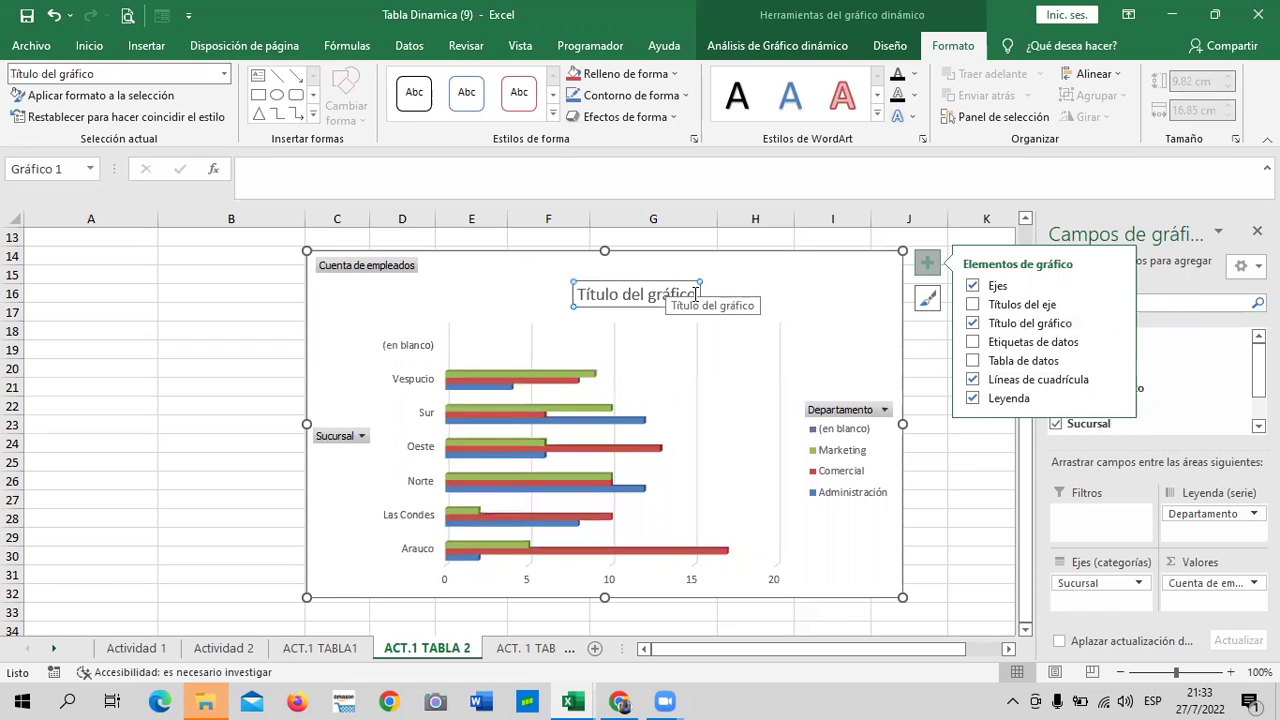
pyautogui.click(696, 294)
pyautogui.press('BackSpace')
pyautogui.press('BackSpace')
pyautogui.press('BackSpace')
pyautogui.press('BackSpace')
pyautogui.press('BackSpace')
pyautogui.press('BackSpace')
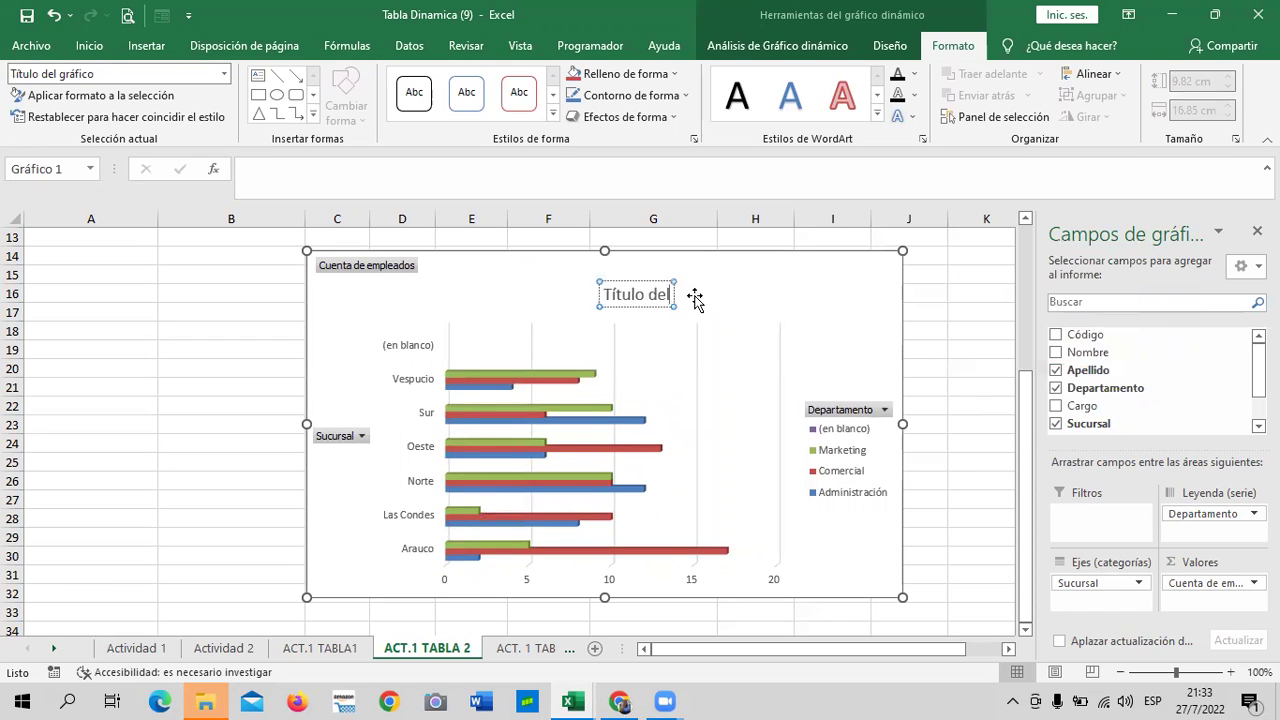
pyautogui.press('BackSpace')
pyautogui.press('BackSpace')
pyautogui.press('BackSpace')
pyautogui.press('BackSpace')
pyautogui.press('BackSpace')
pyautogui.press('BackSpace')
pyautogui.press('BackSpace')
pyautogui.press('BackSpace')
pyautogui.press('BackSpace')
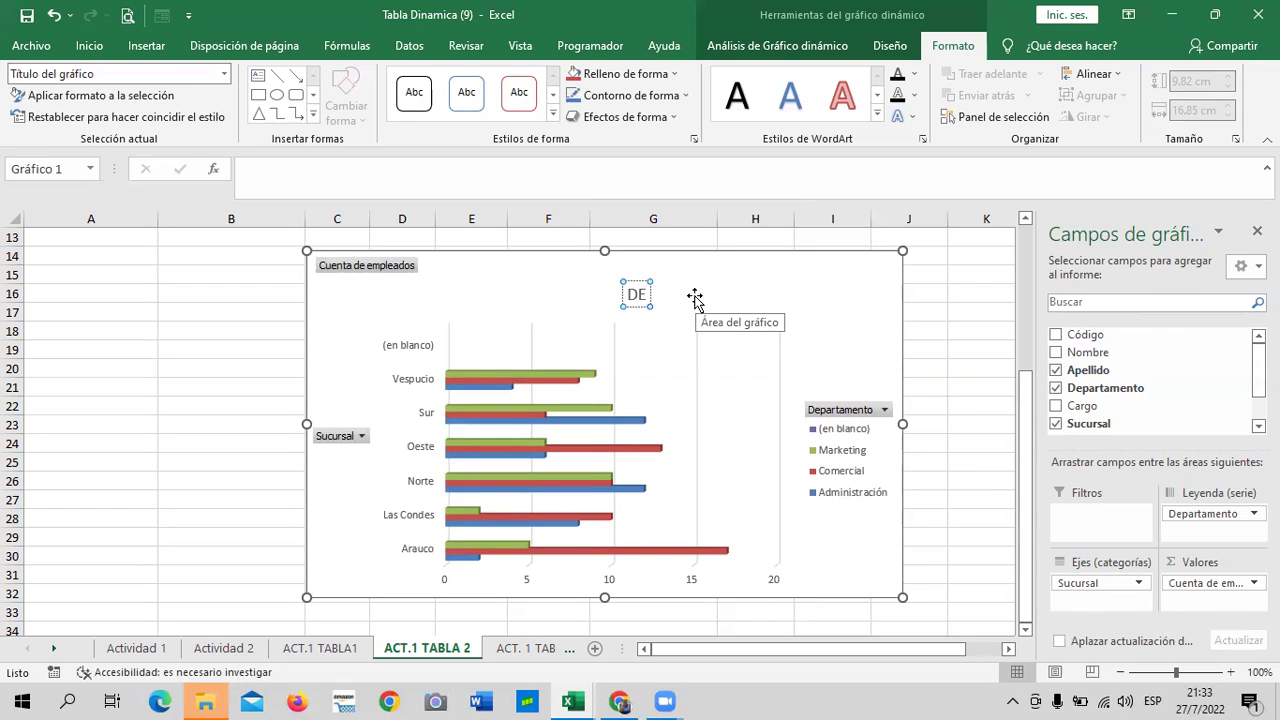
pyautogui.write('NUMERO DE EMPLEADOS POR DEC')
pyautogui.press('BackSpace')
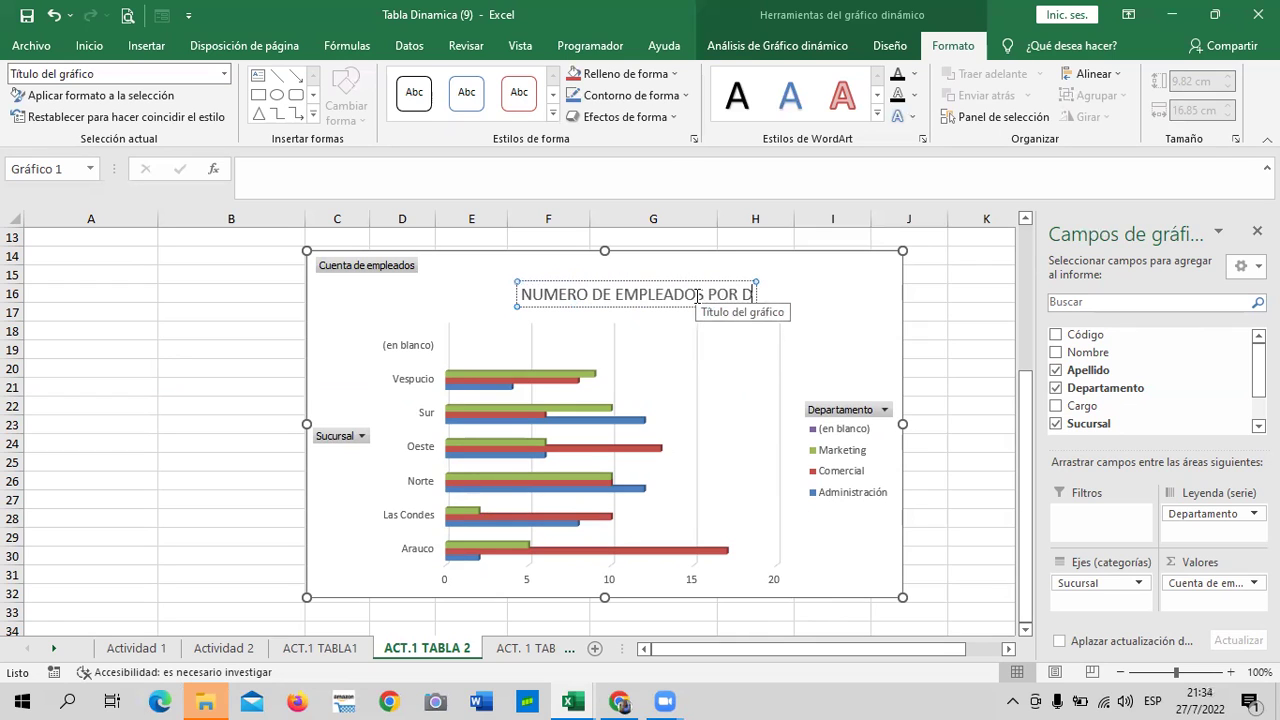
pyautogui.write('PAR')
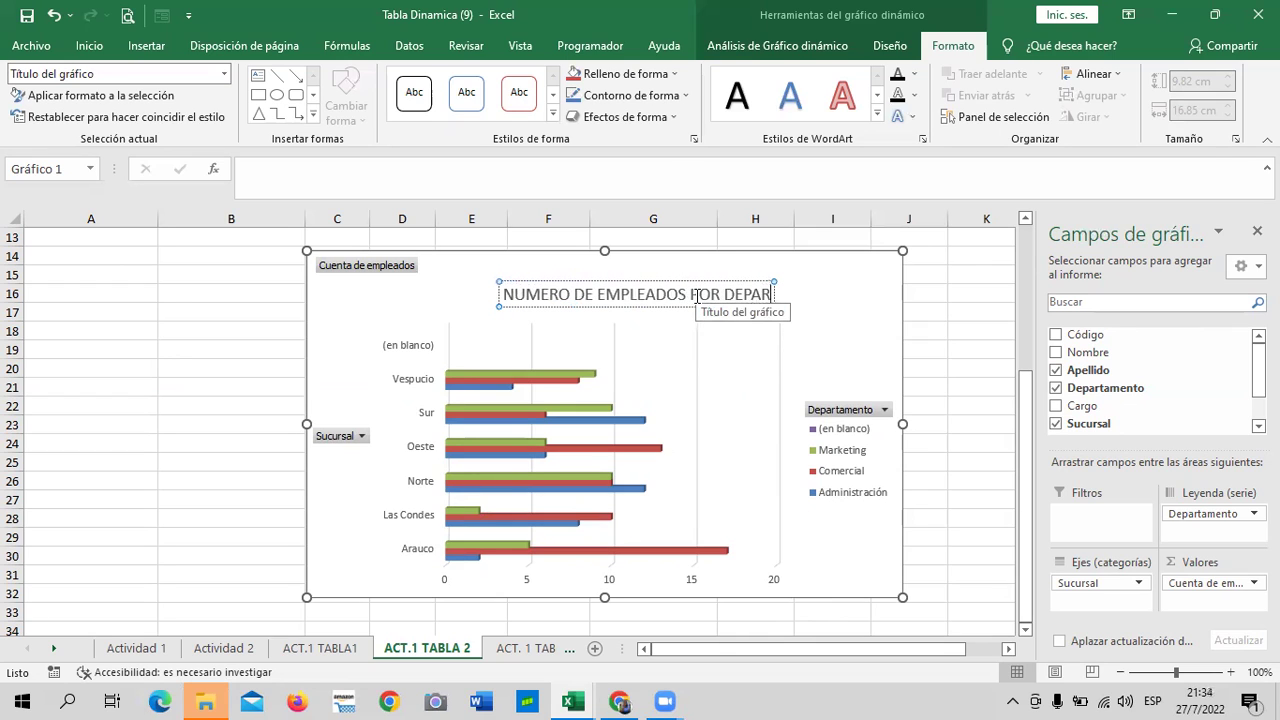
pyautogui.write('TAMENTO Y SUCURSAL')
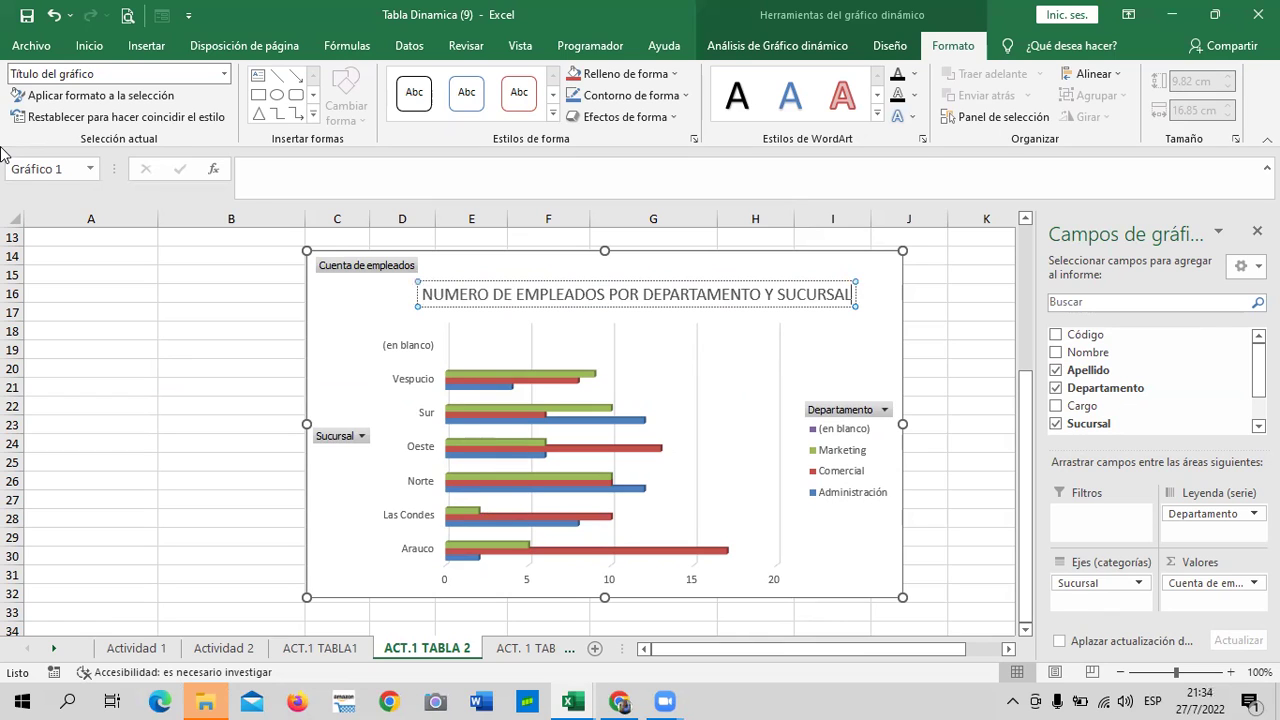
pyautogui.click(812, 318)
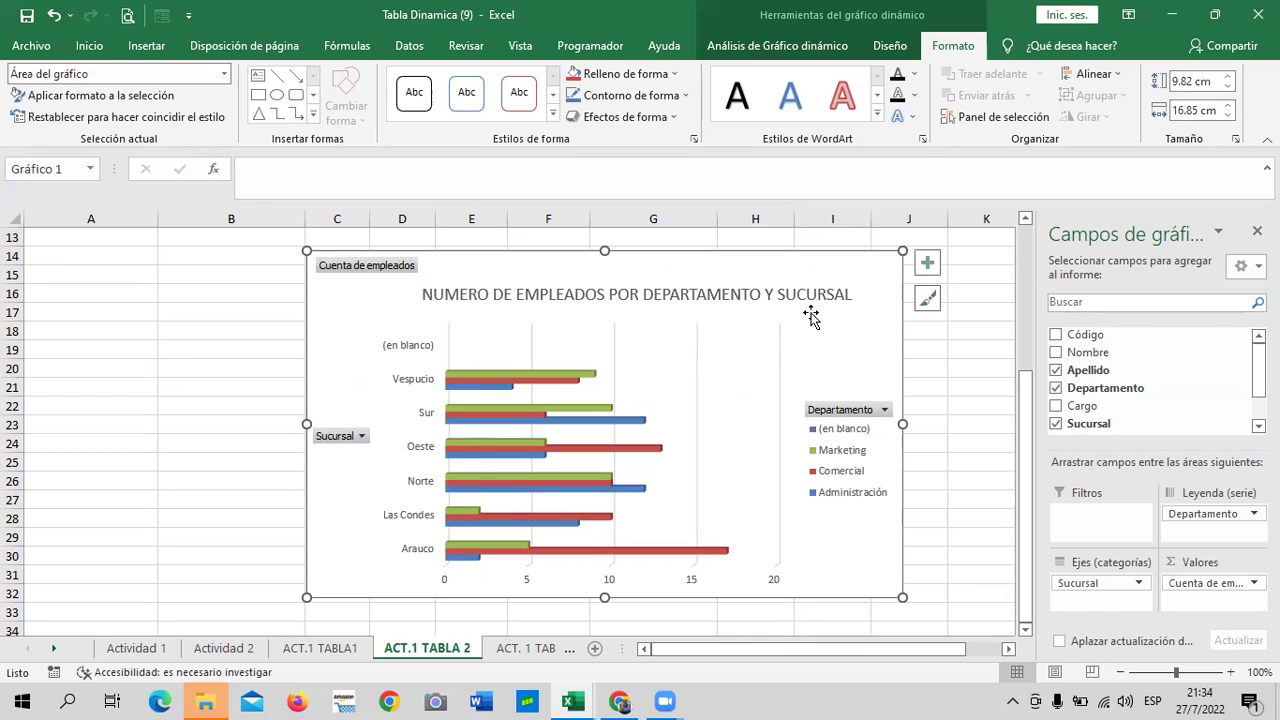
# Step: Turn on Etiquetas de datos, turn off Líneas de cuadrícula, and keep Leyenda on
pyautogui.click(928, 264)
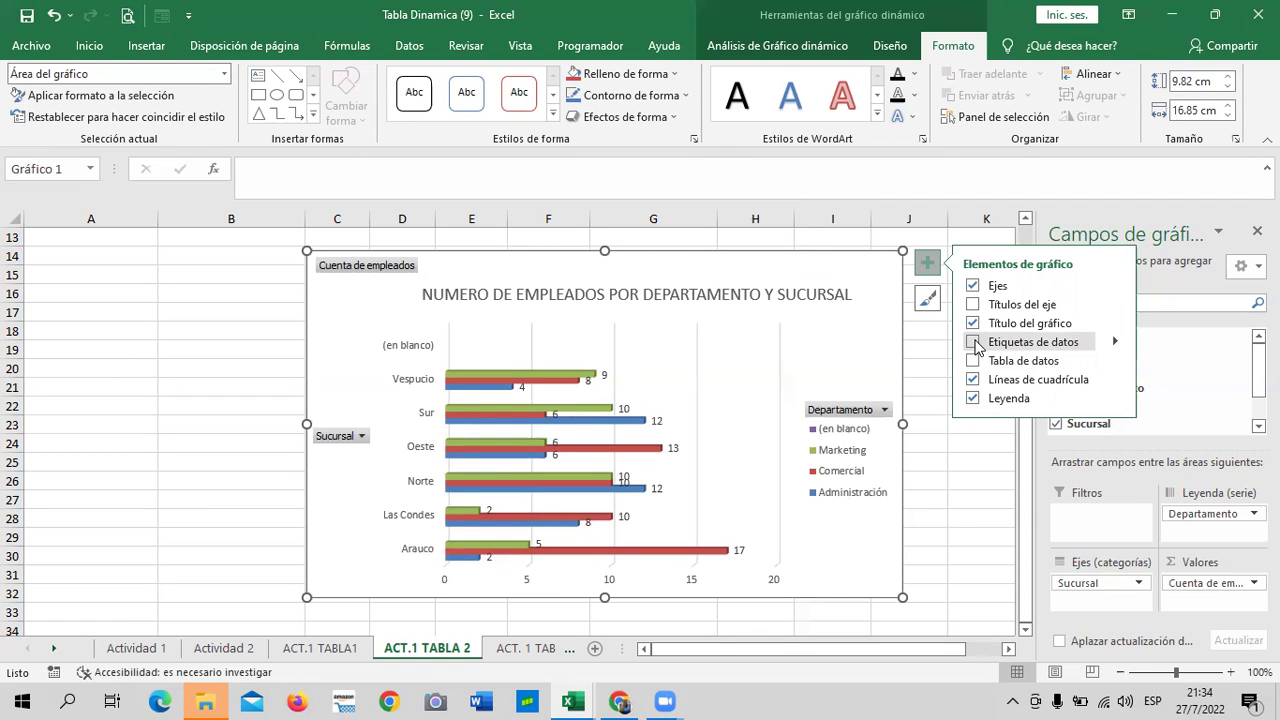
pyautogui.click(973, 342)
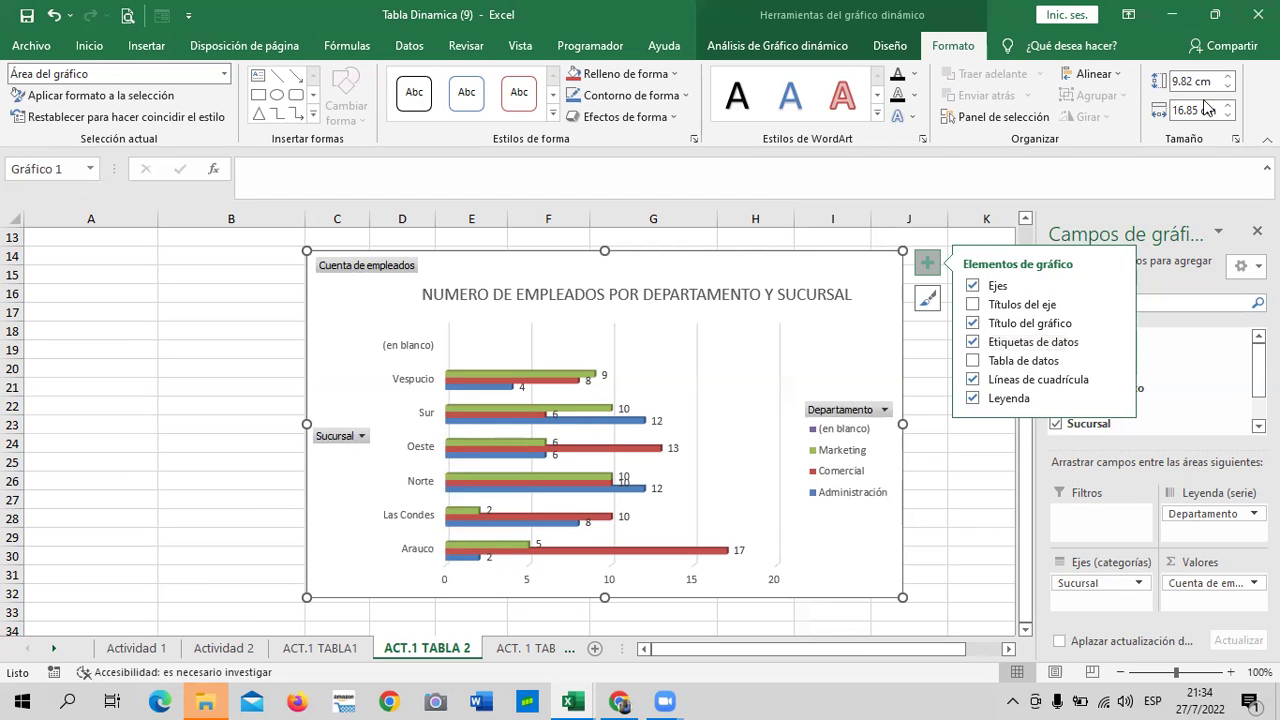
pyautogui.click(972, 361)
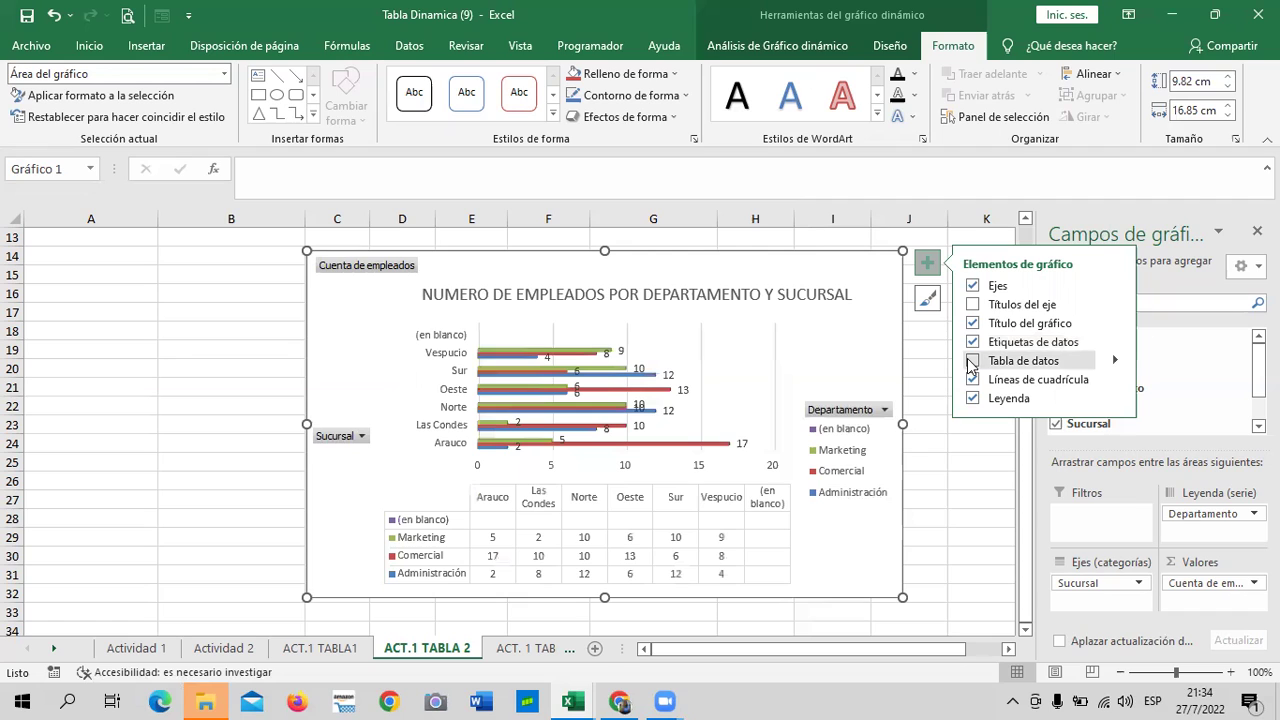
pyautogui.click(969, 364)
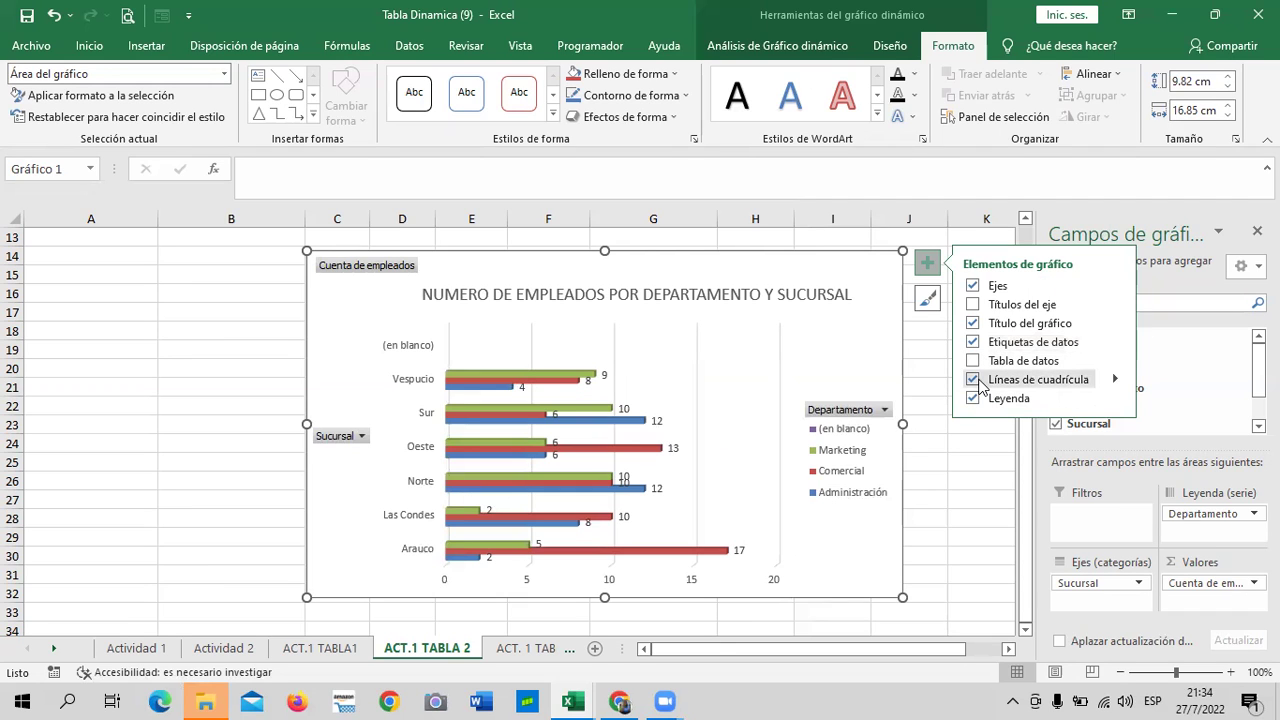
pyautogui.click(979, 383)
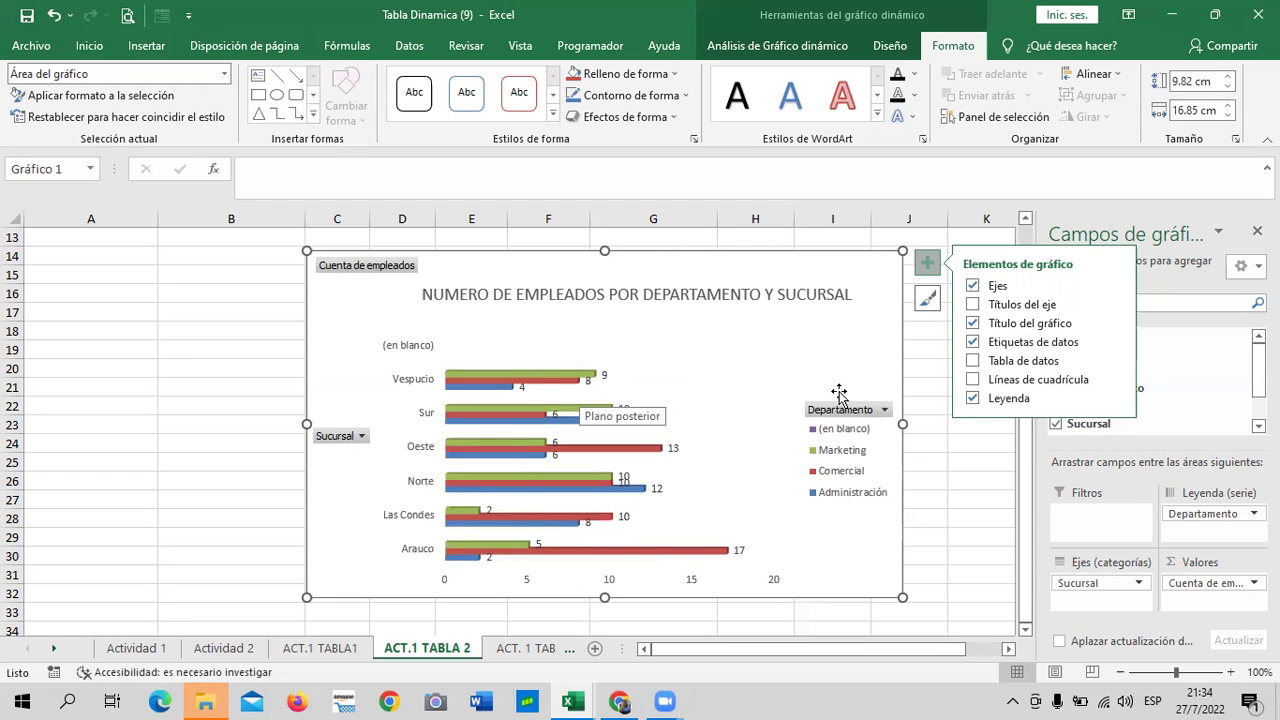
pyautogui.click(972, 398)
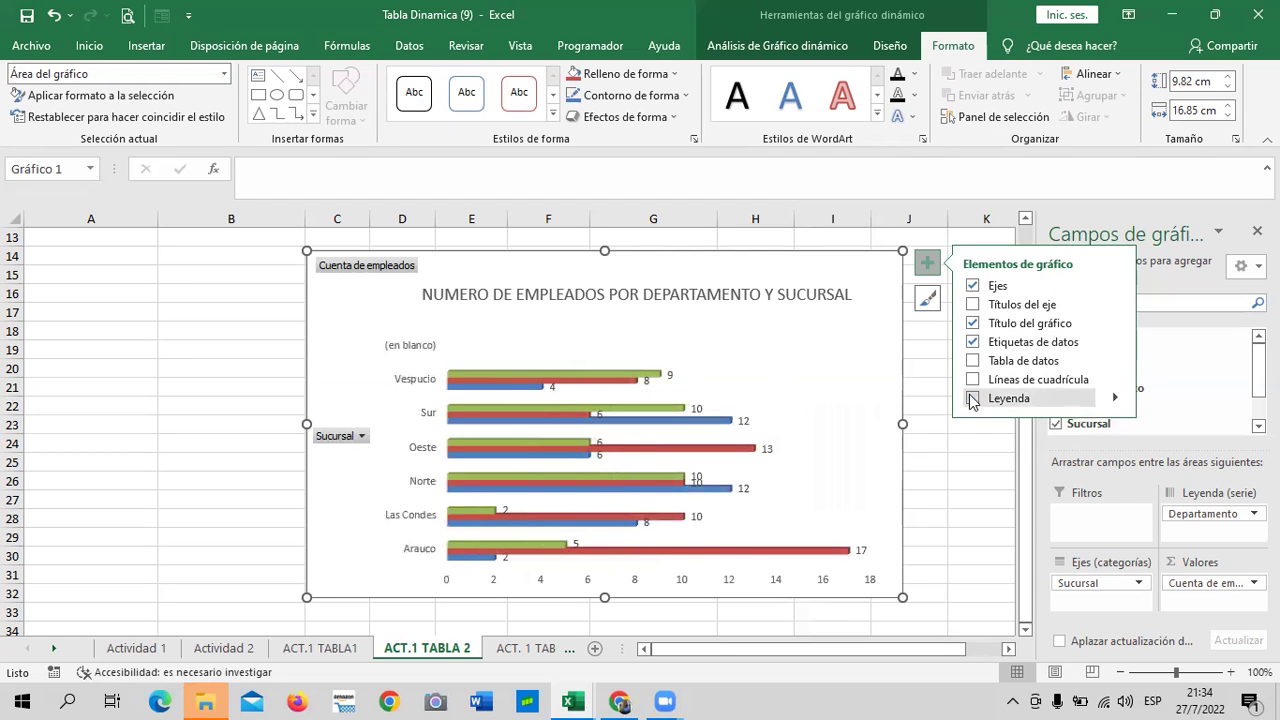
pyautogui.click(972, 398)
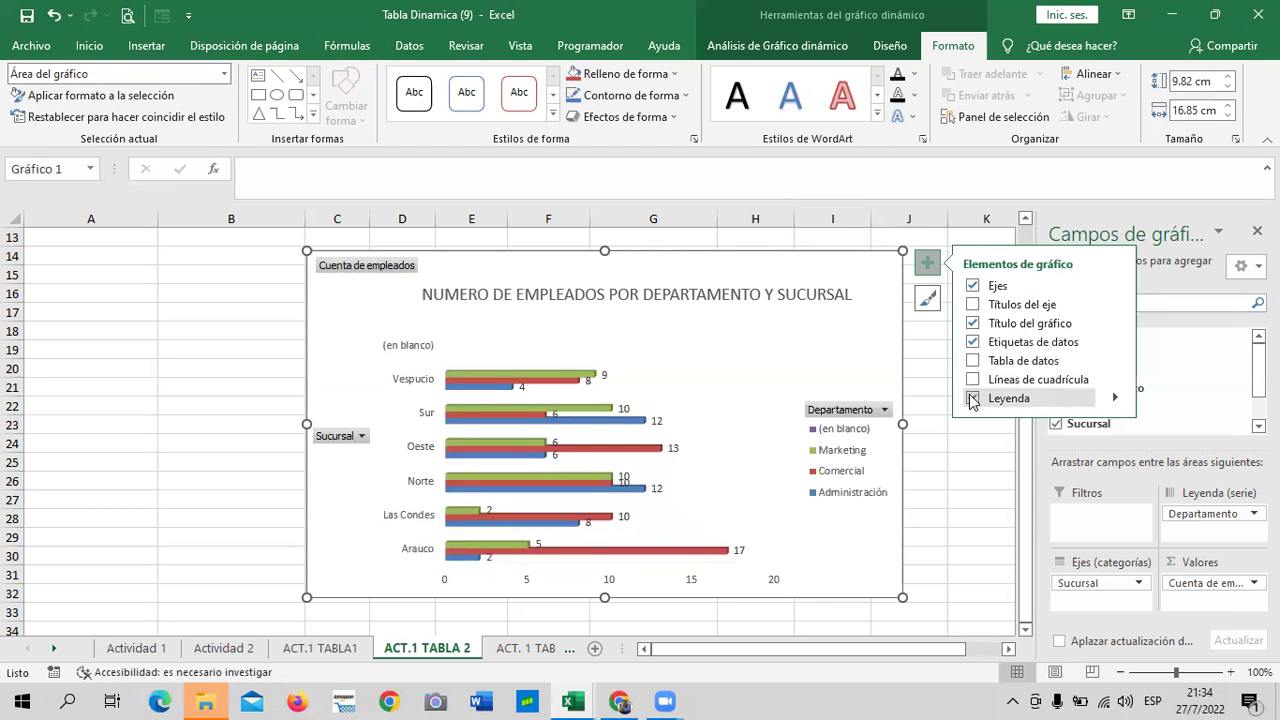
pyautogui.click(972, 398)
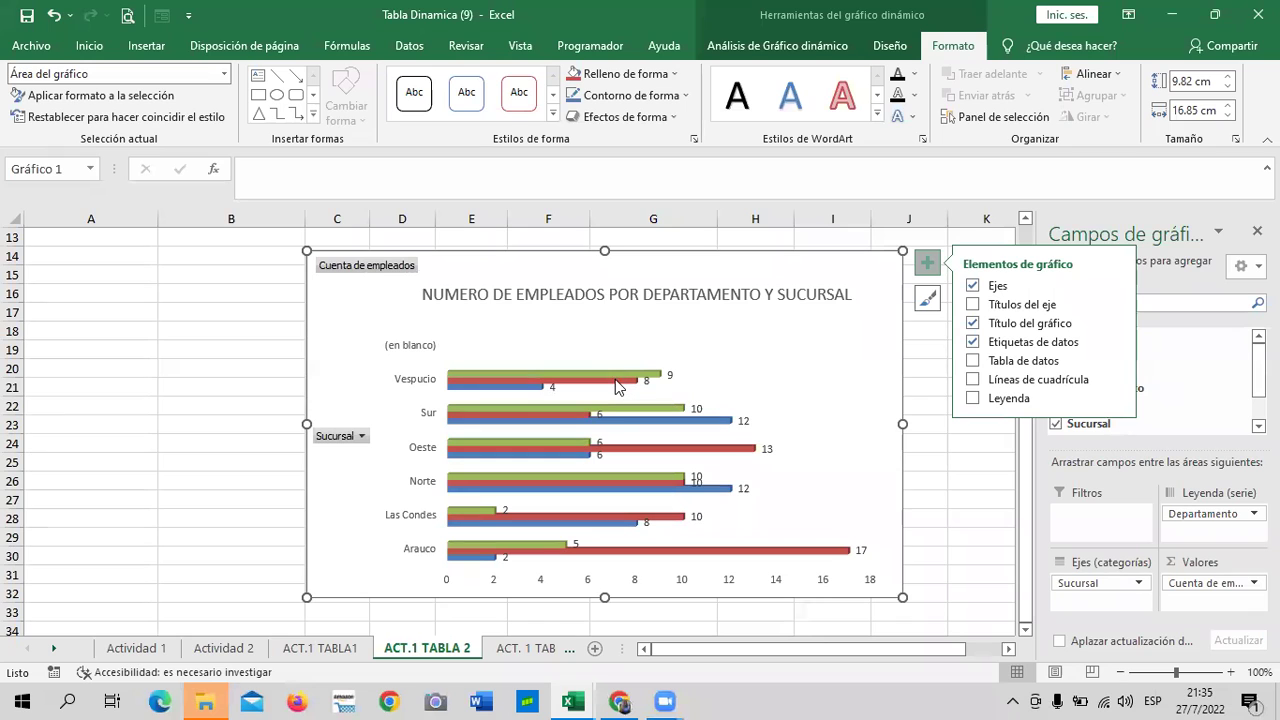
pyautogui.click(985, 399)
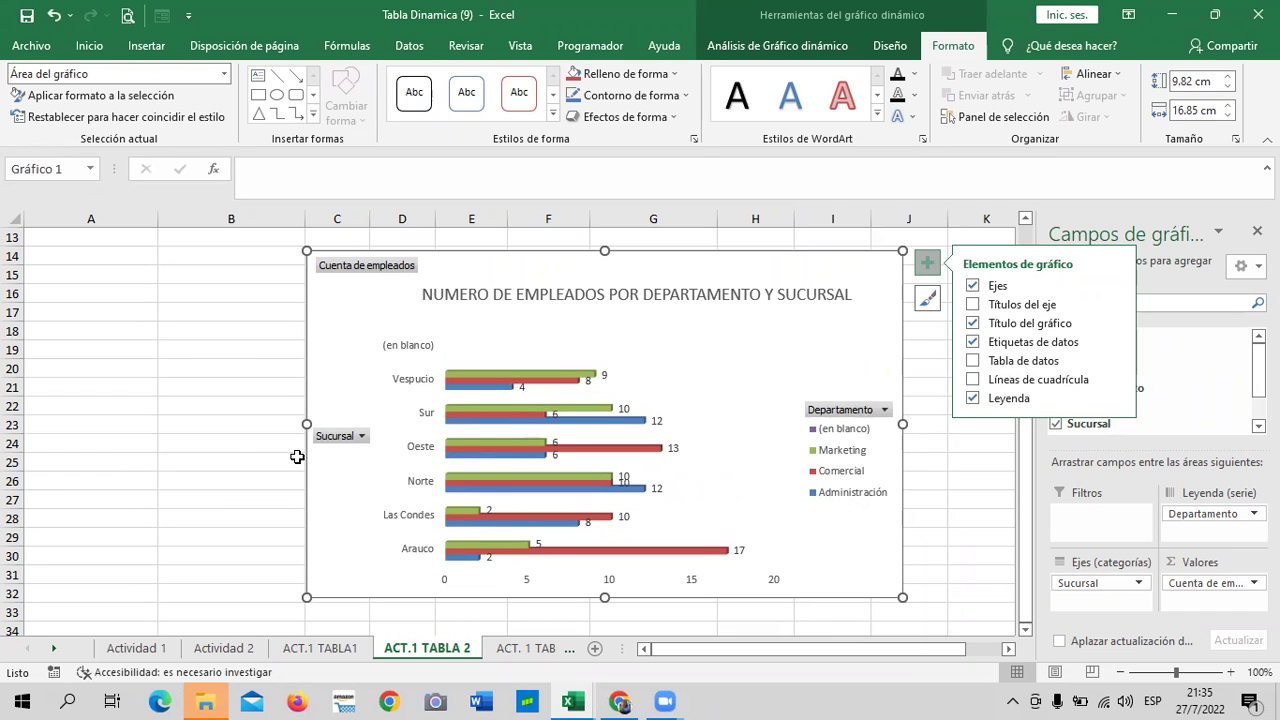
pyautogui.click(938, 484)
# Step: Set the Sucursal filter to Arauco only, leaving the Departamento filter unchanged
pyautogui.click(905, 480)
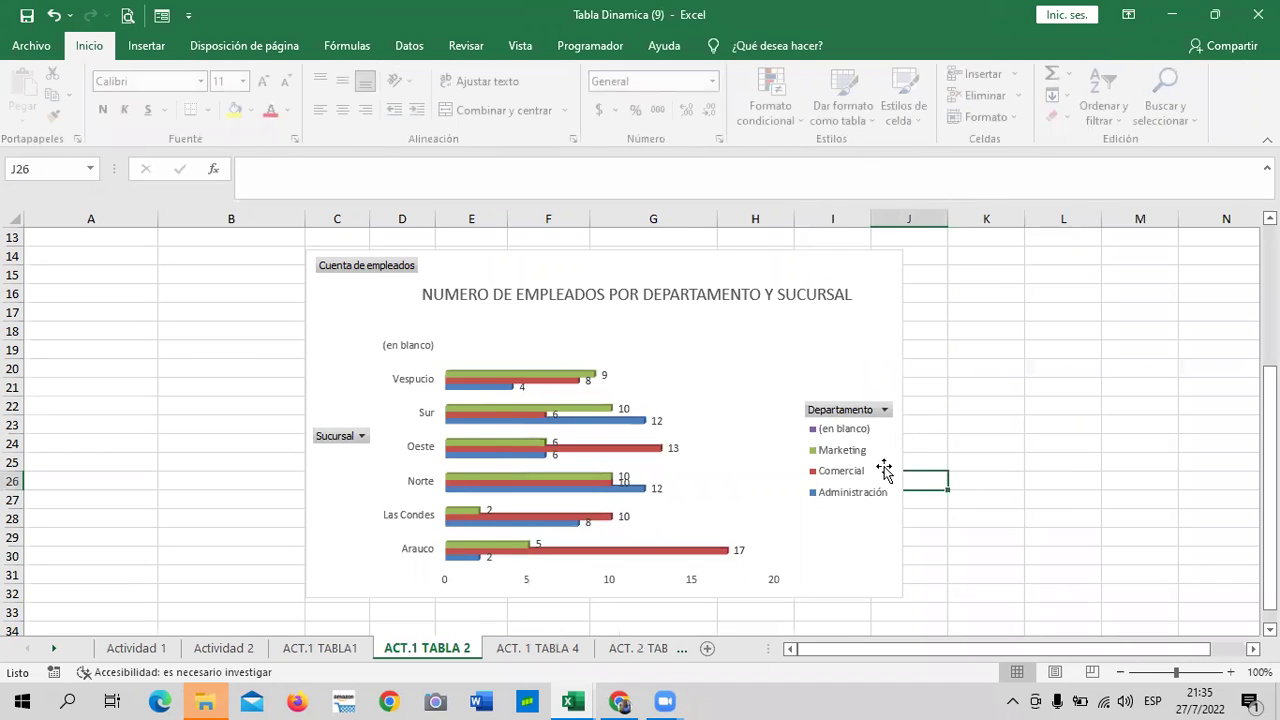
pyautogui.click(727, 384)
pyautogui.click(884, 410)
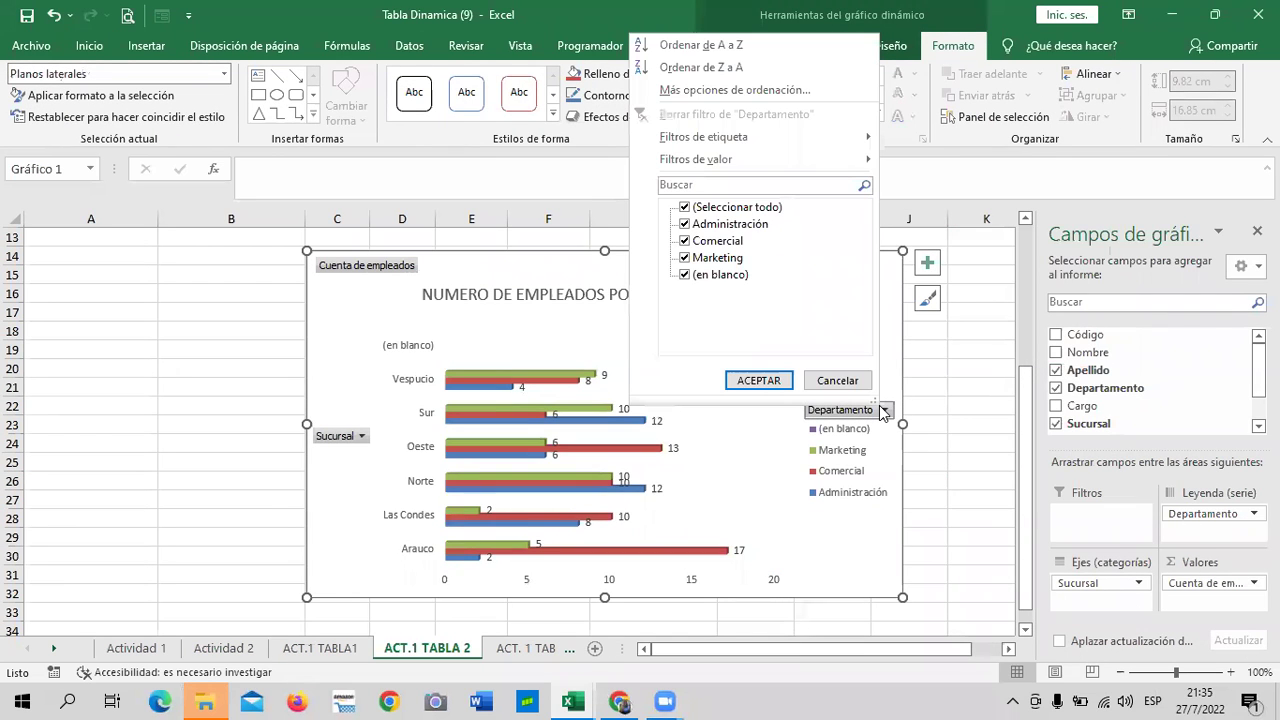
pyautogui.click(828, 381)
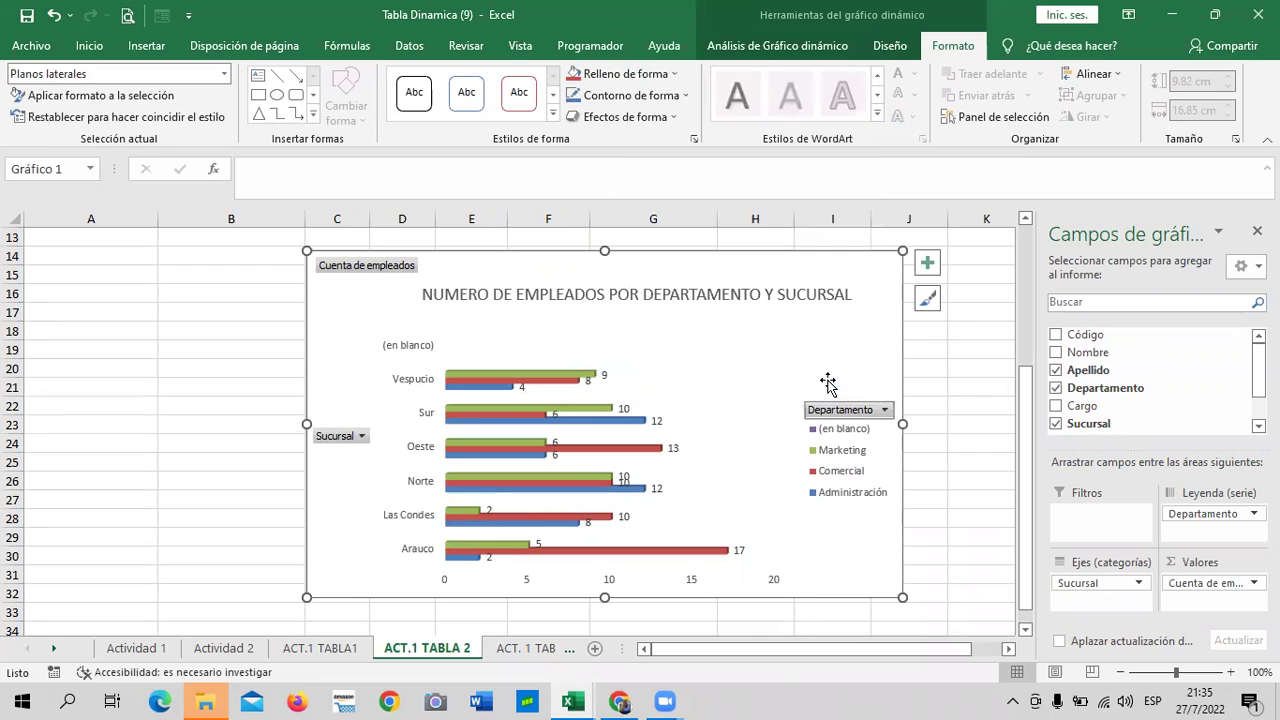
pyautogui.click(361, 437)
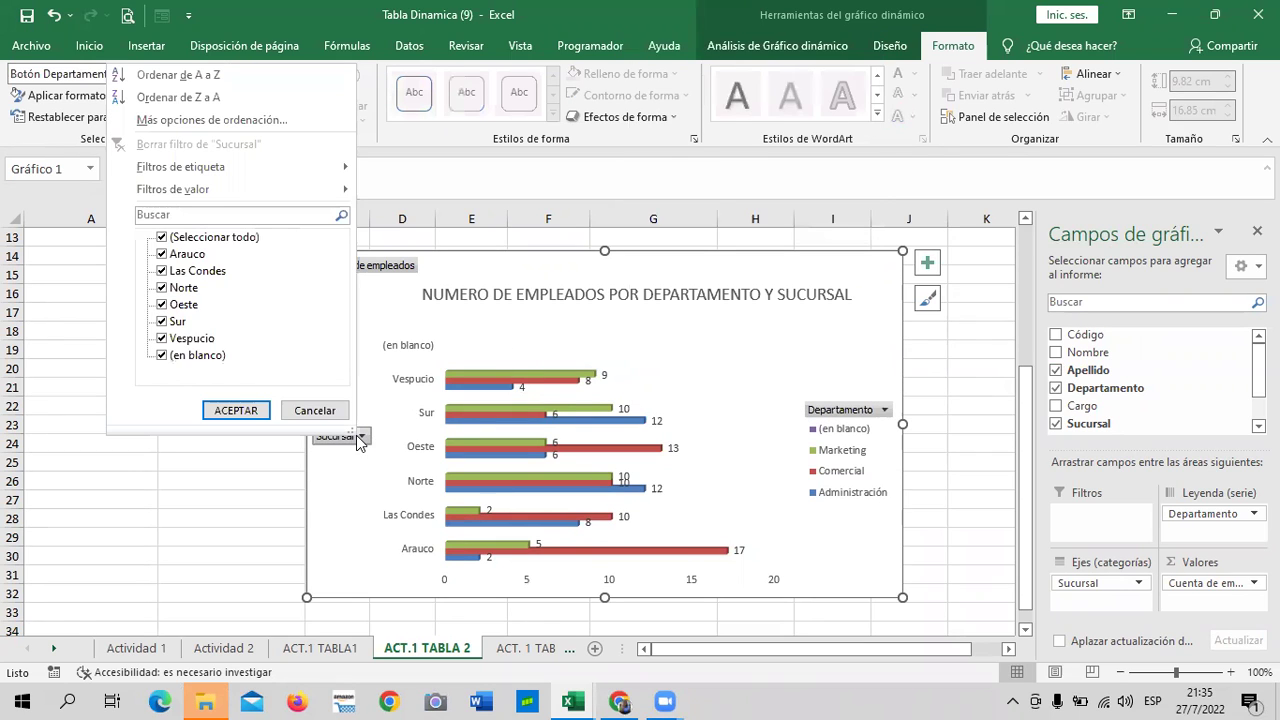
pyautogui.click(163, 239)
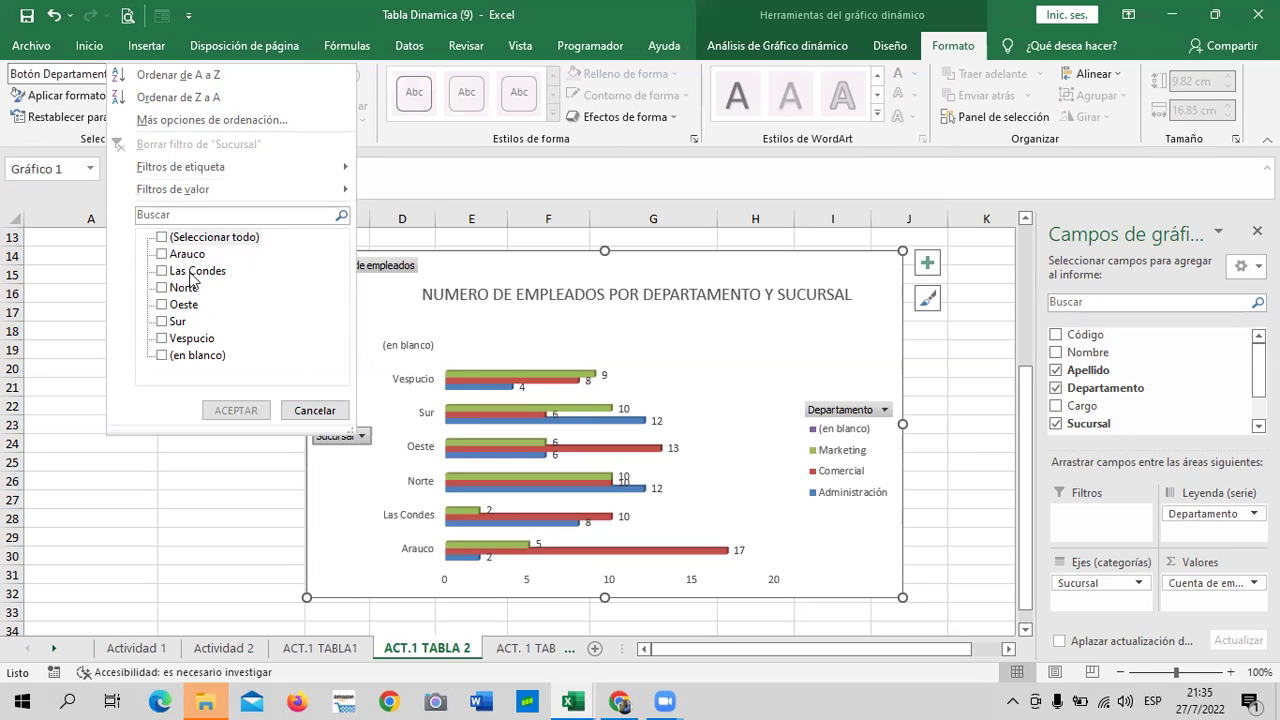
pyautogui.click(162, 254)
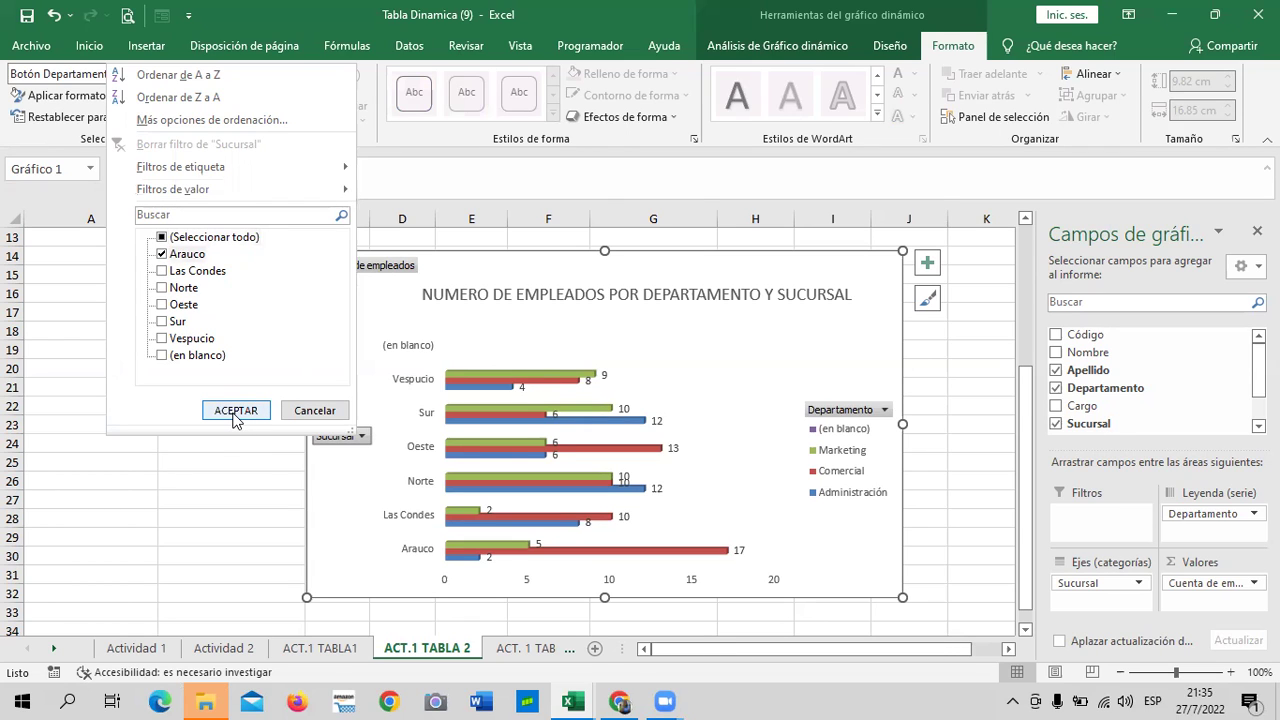
pyautogui.click(236, 412)
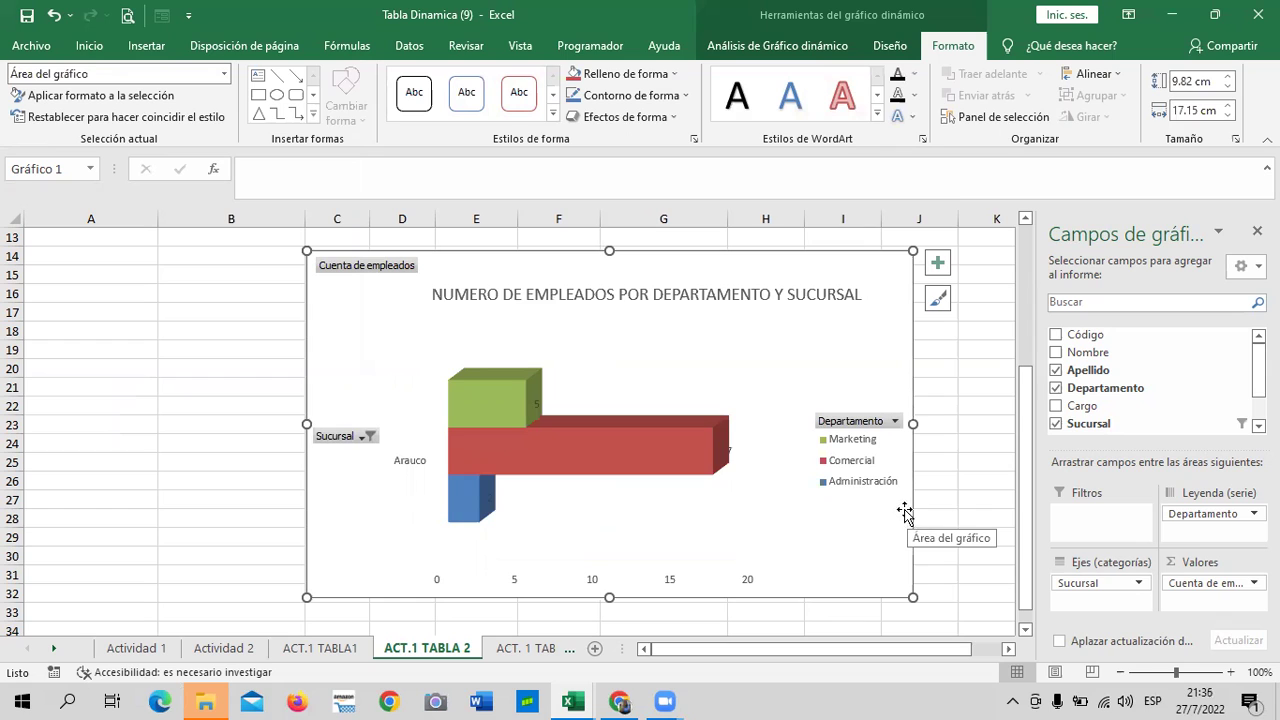
# Step: Turn on Líneas de cuadrícula for the Arauco-only employee count chart
pyautogui.click(613, 438)
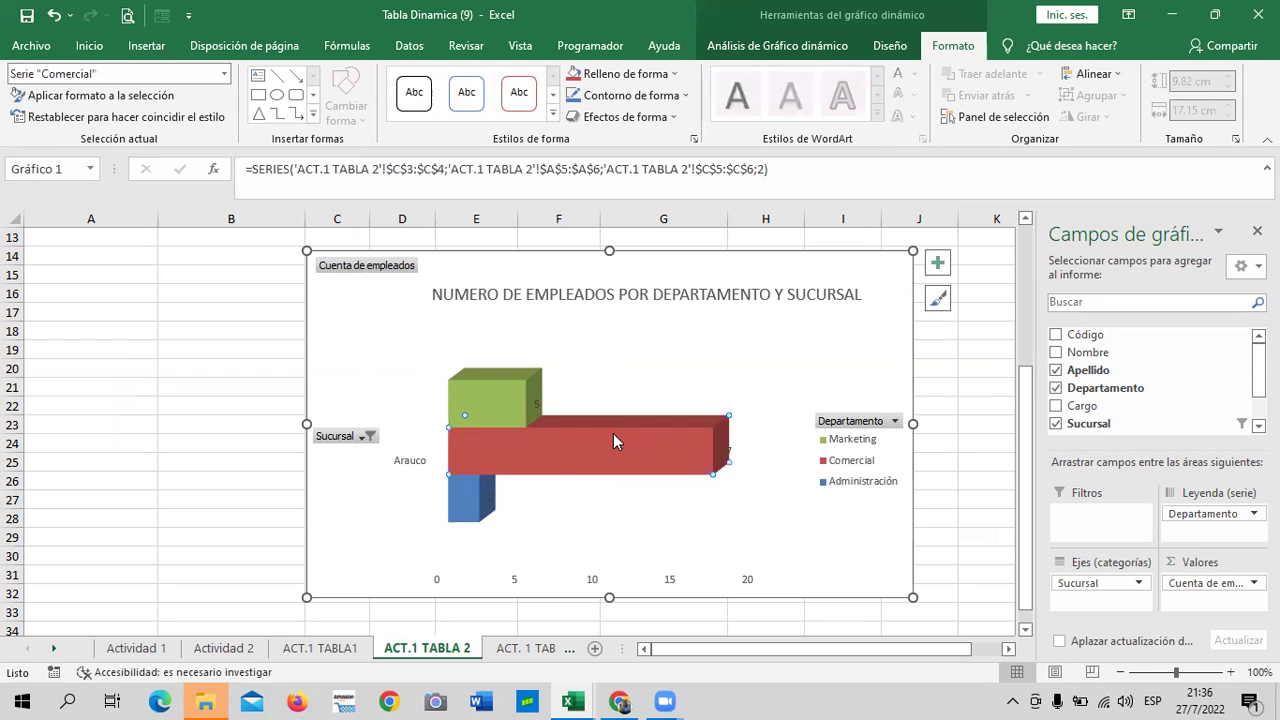
pyautogui.click(474, 510)
pyautogui.click(937, 262)
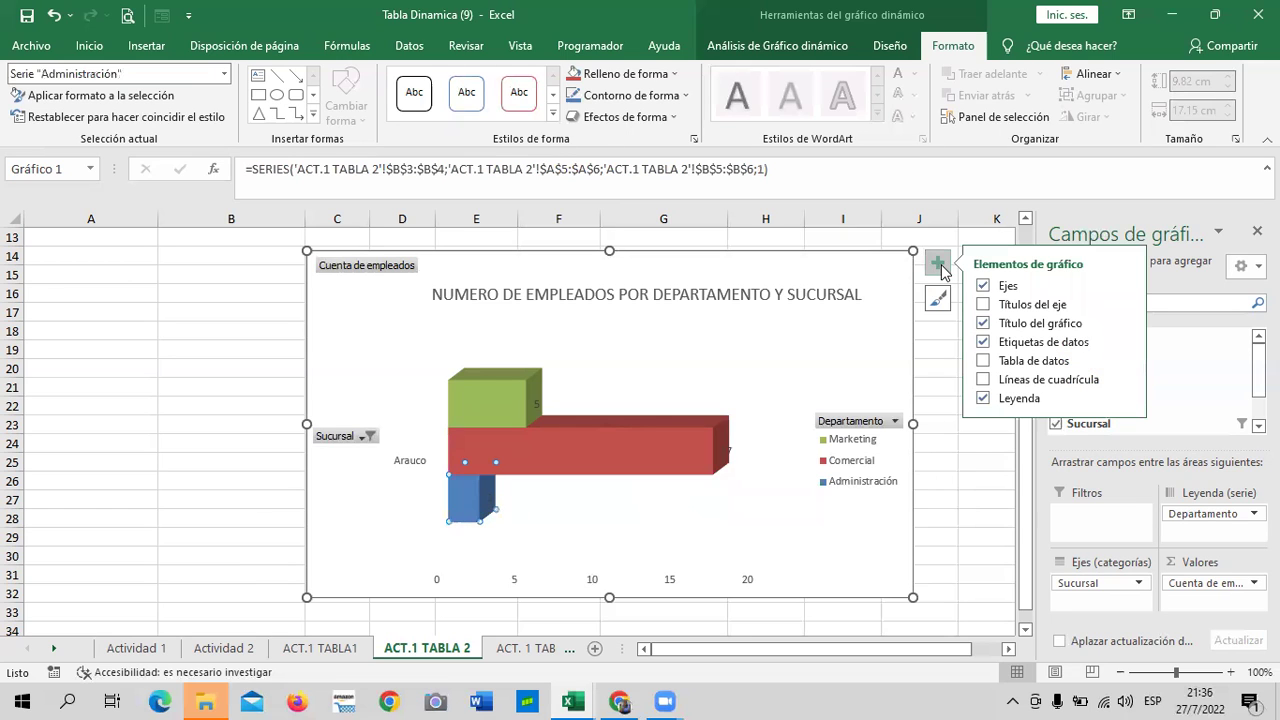
pyautogui.click(985, 380)
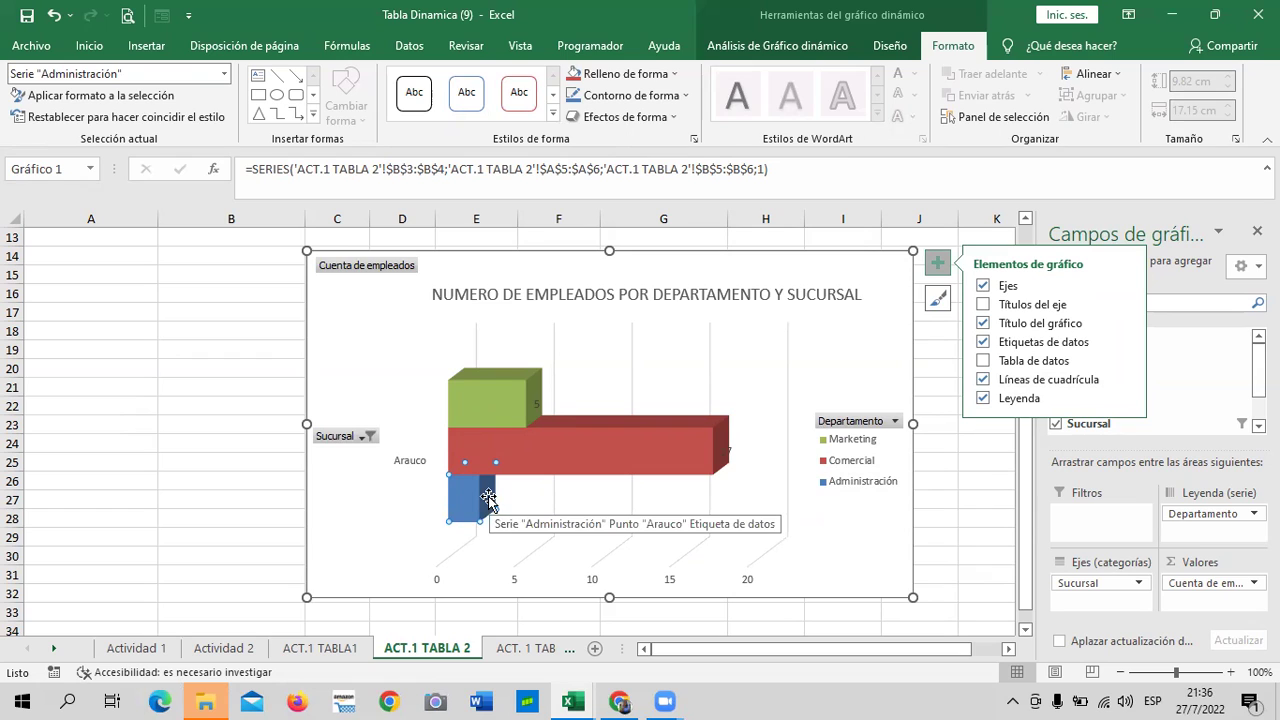
pyautogui.click(355, 436)
# Step: Change the Sucursal filter so only the Norte branch is checked
pyautogui.click(181, 235)
pyautogui.click(163, 237)
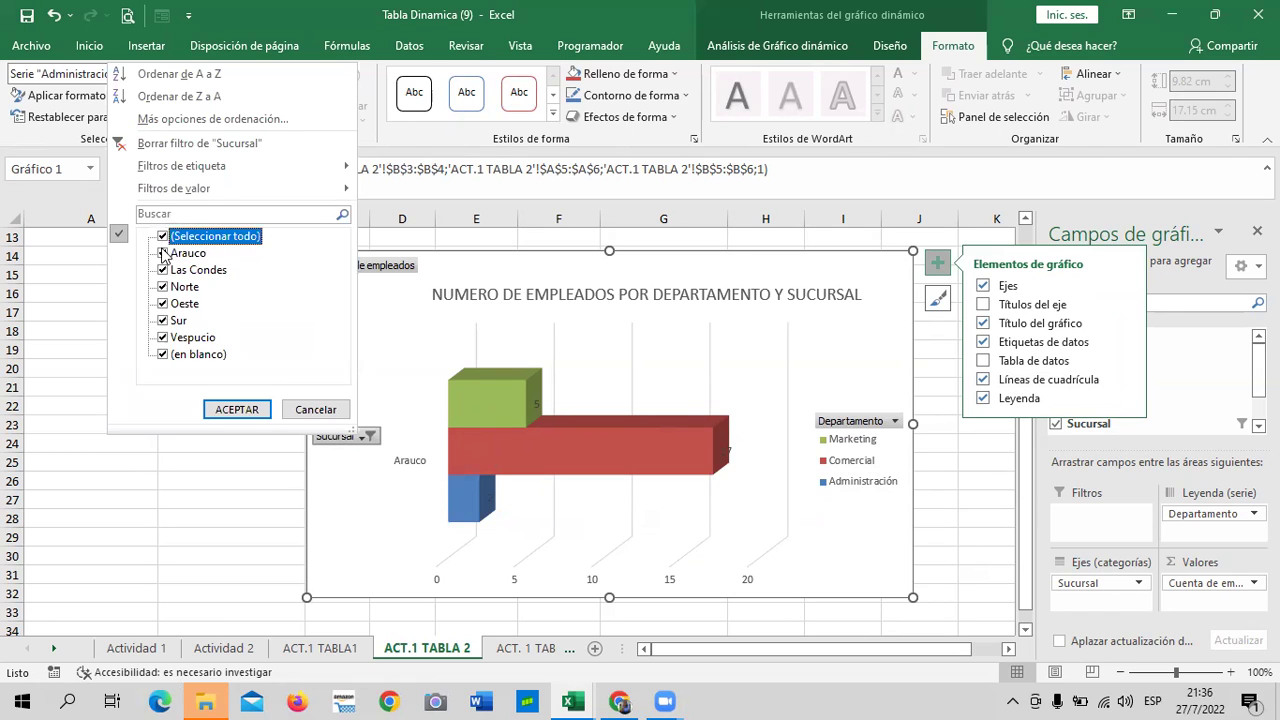
pyautogui.click(162, 236)
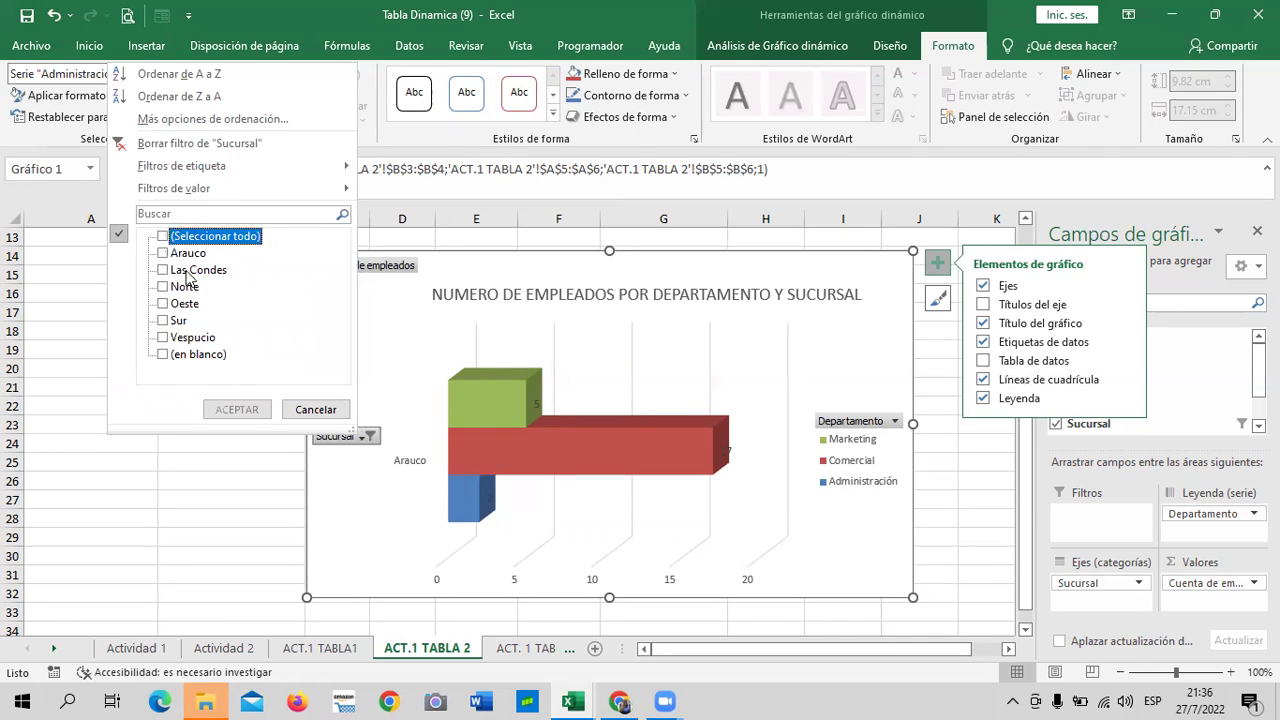
pyautogui.click(163, 287)
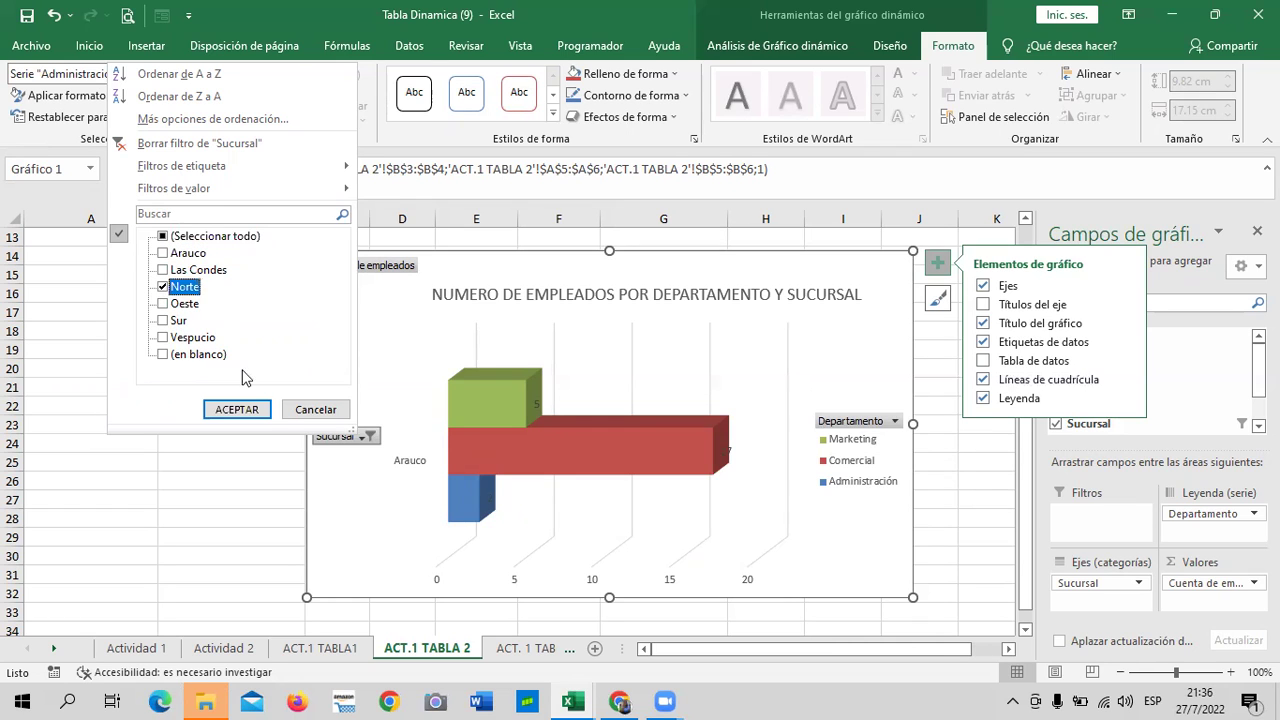
pyautogui.click(242, 408)
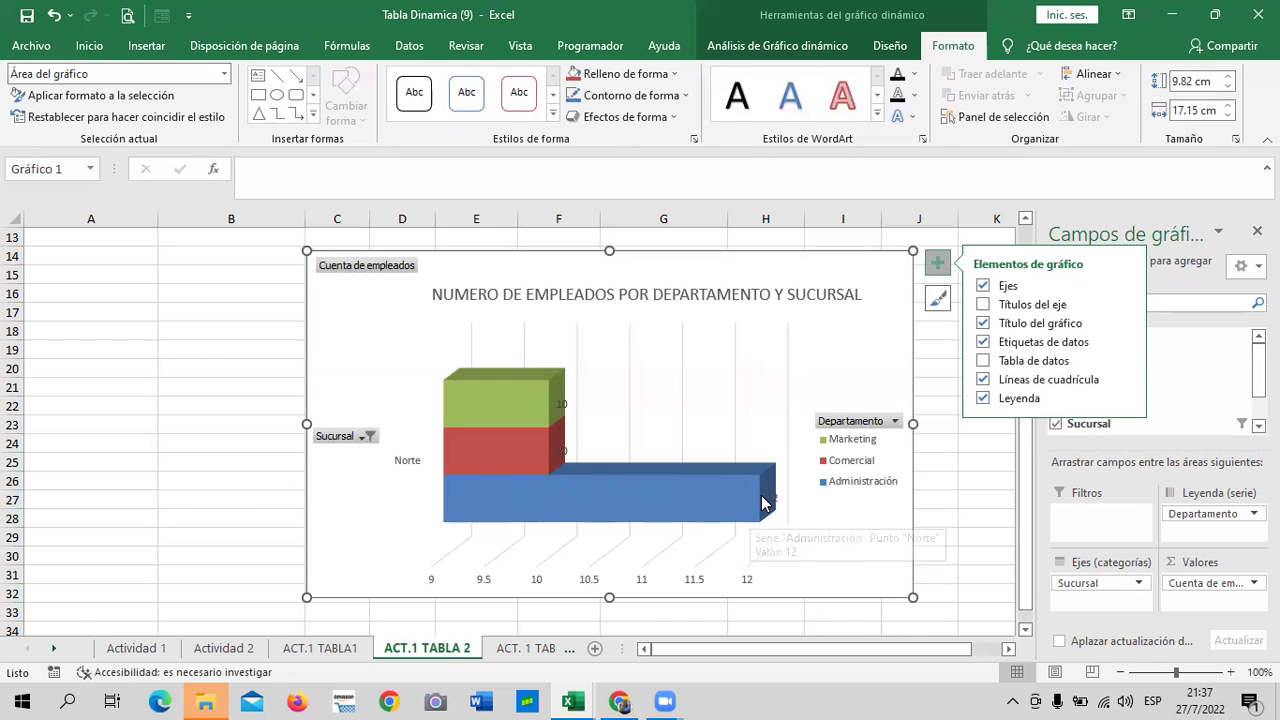
# Step: Check Seleccionar todo in the Sucursal filter so every branch, including blank, returns
pyautogui.click(366, 435)
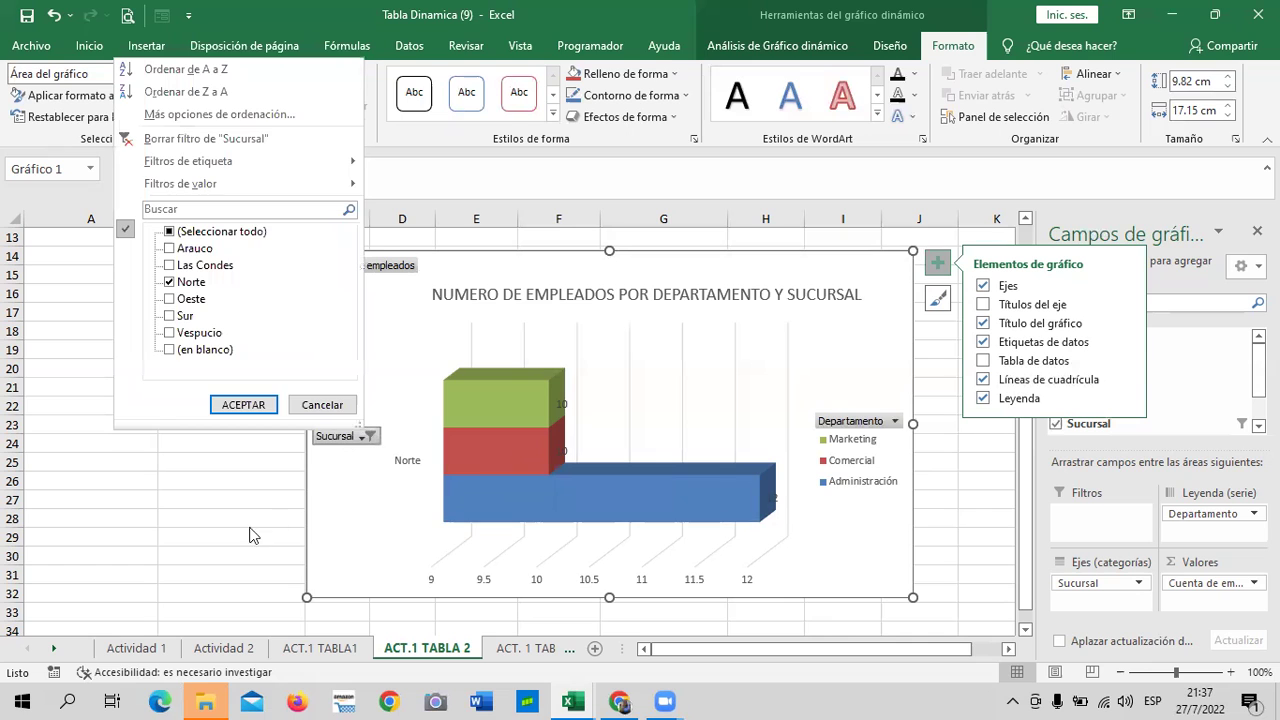
pyautogui.press('Escape')
pyautogui.scroll(3, 599, 490)
pyautogui.scroll(1, 599, 490)
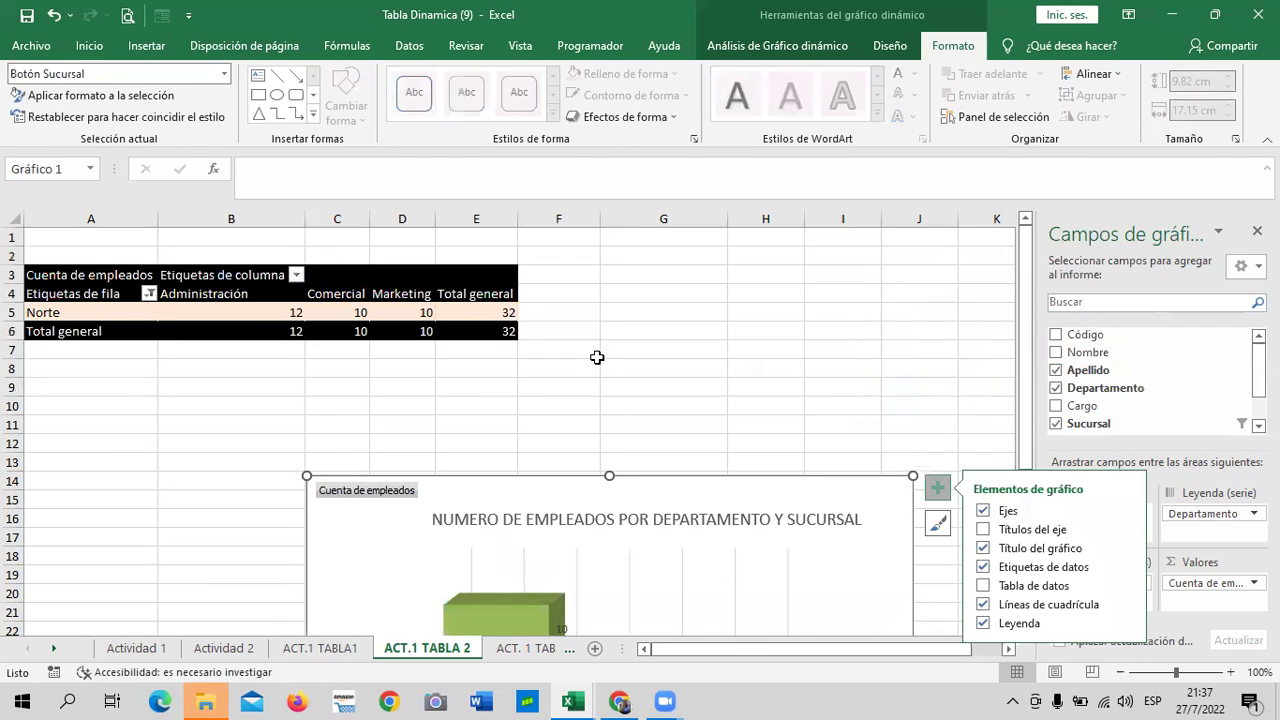
pyautogui.scroll(-3, 778, 490)
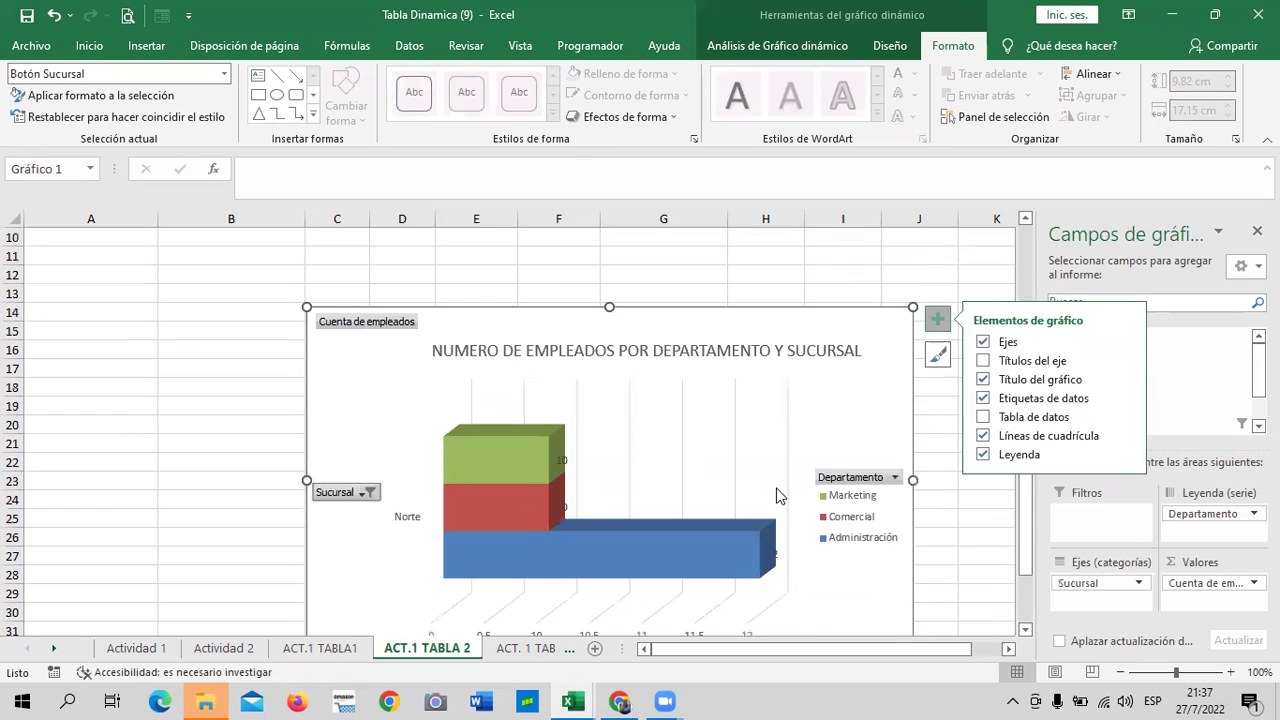
pyautogui.scroll(-2, 778, 490)
pyautogui.click(366, 375)
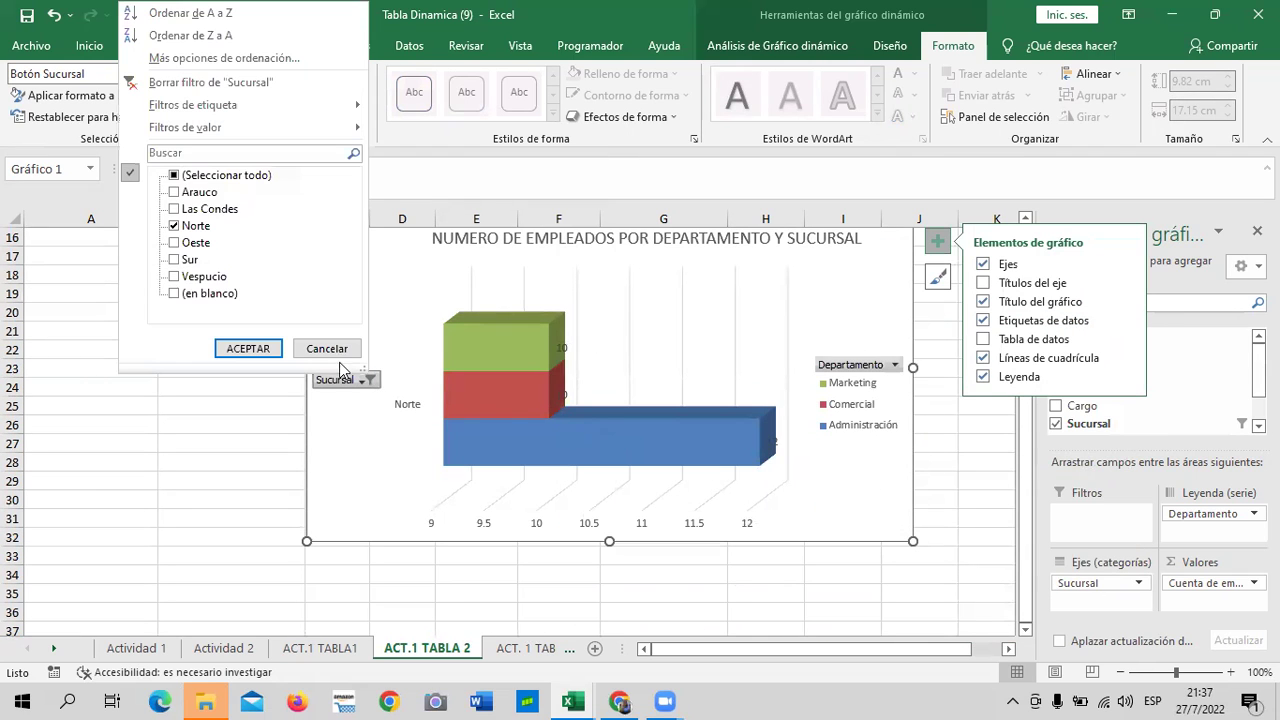
pyautogui.click(196, 178)
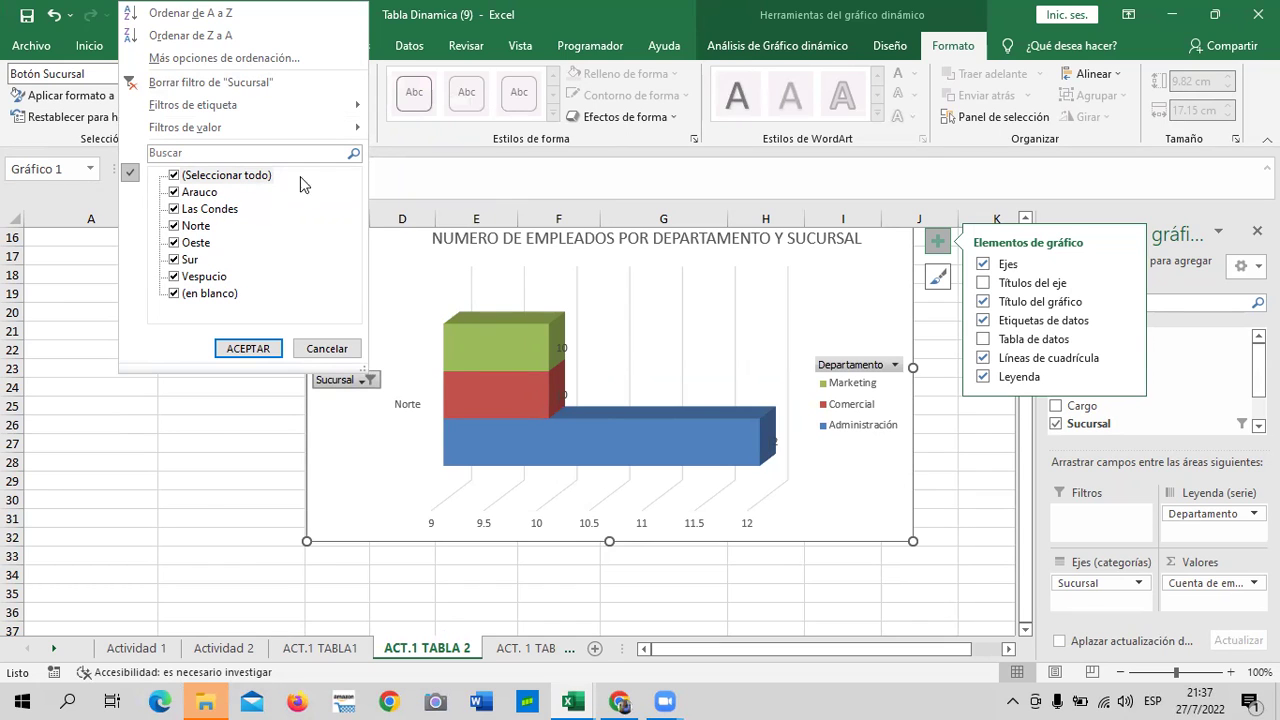
pyautogui.click(248, 349)
# Step: Deselect the chart and scroll to review the all-branches employee counts
pyautogui.click(200, 445)
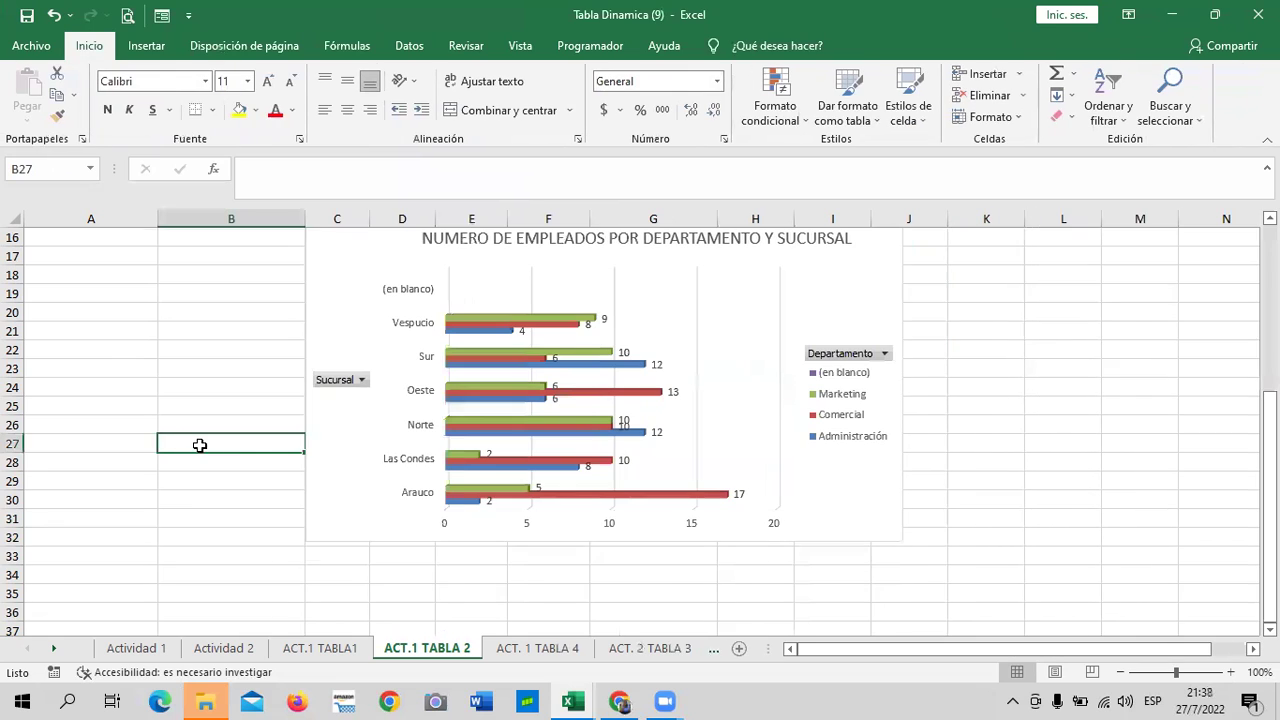
pyautogui.scroll(3, 200, 445)
pyautogui.scroll(-2, 200, 445)
pyautogui.scroll(4, 200, 445)
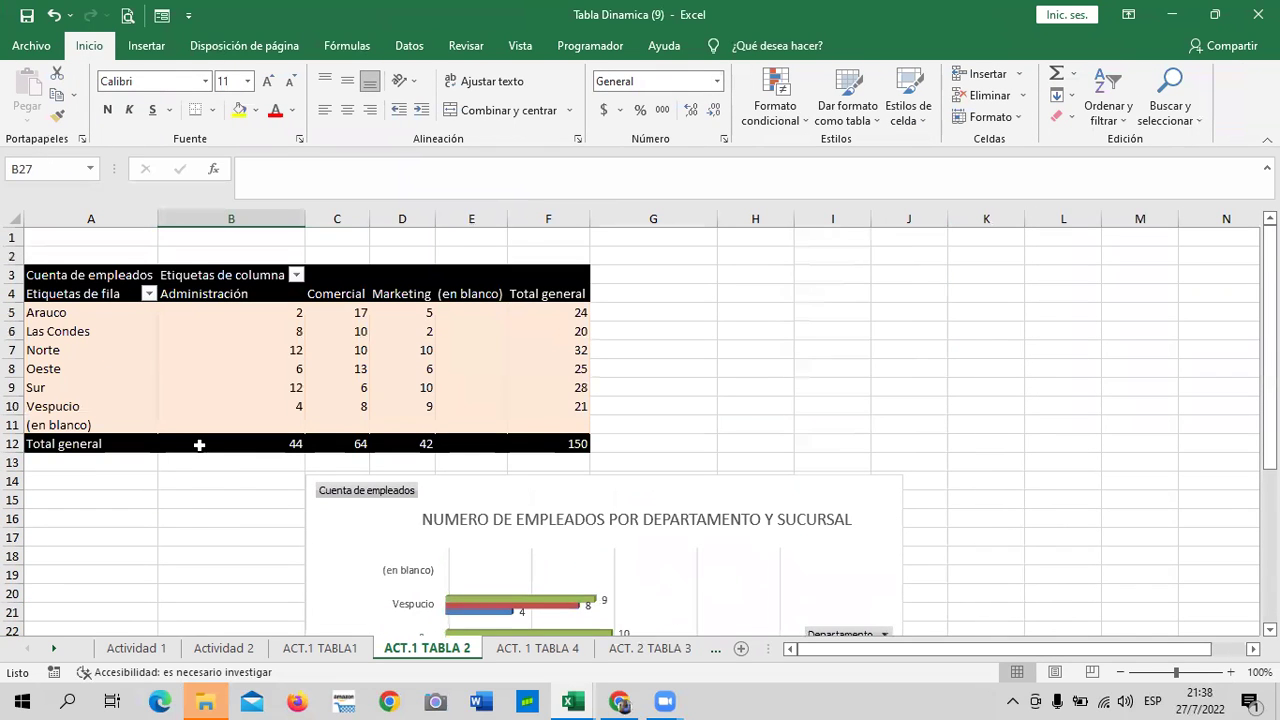
pyautogui.scroll(-2, 200, 445)
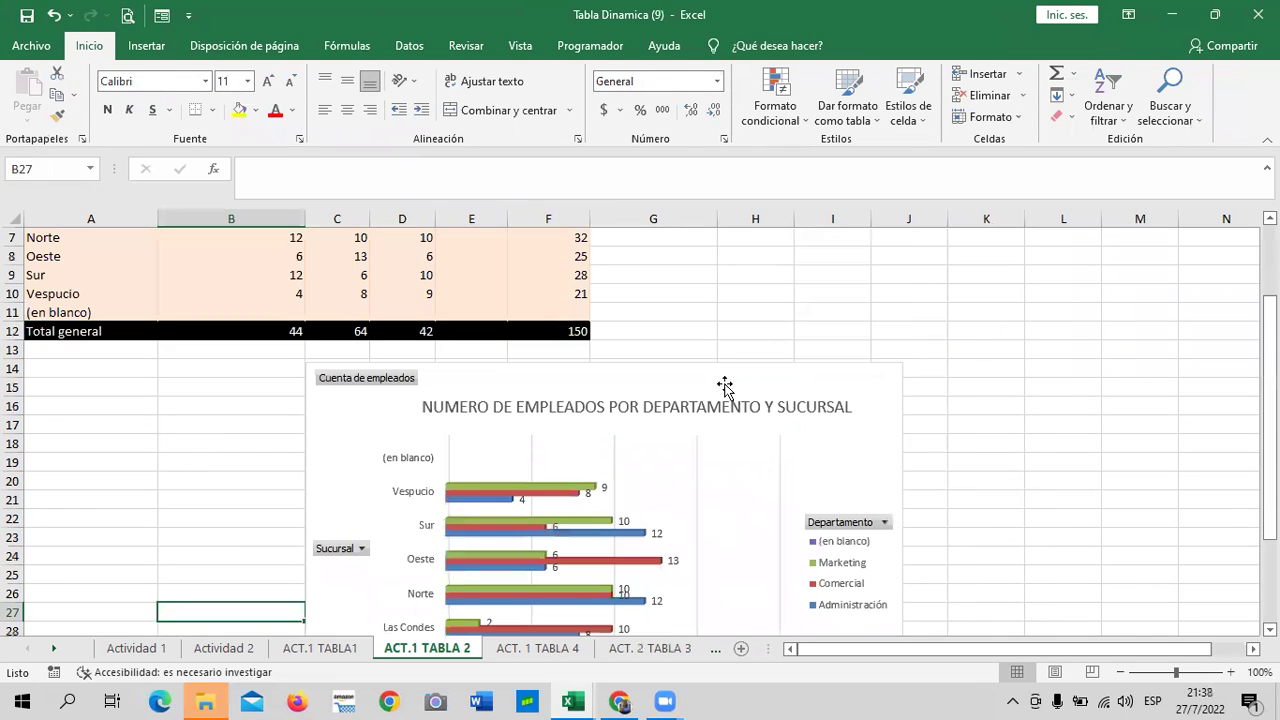
pyautogui.moveTo(725, 382); pyautogui.dragTo(728, 395)
pyautogui.scroll(-3, 710, 415)
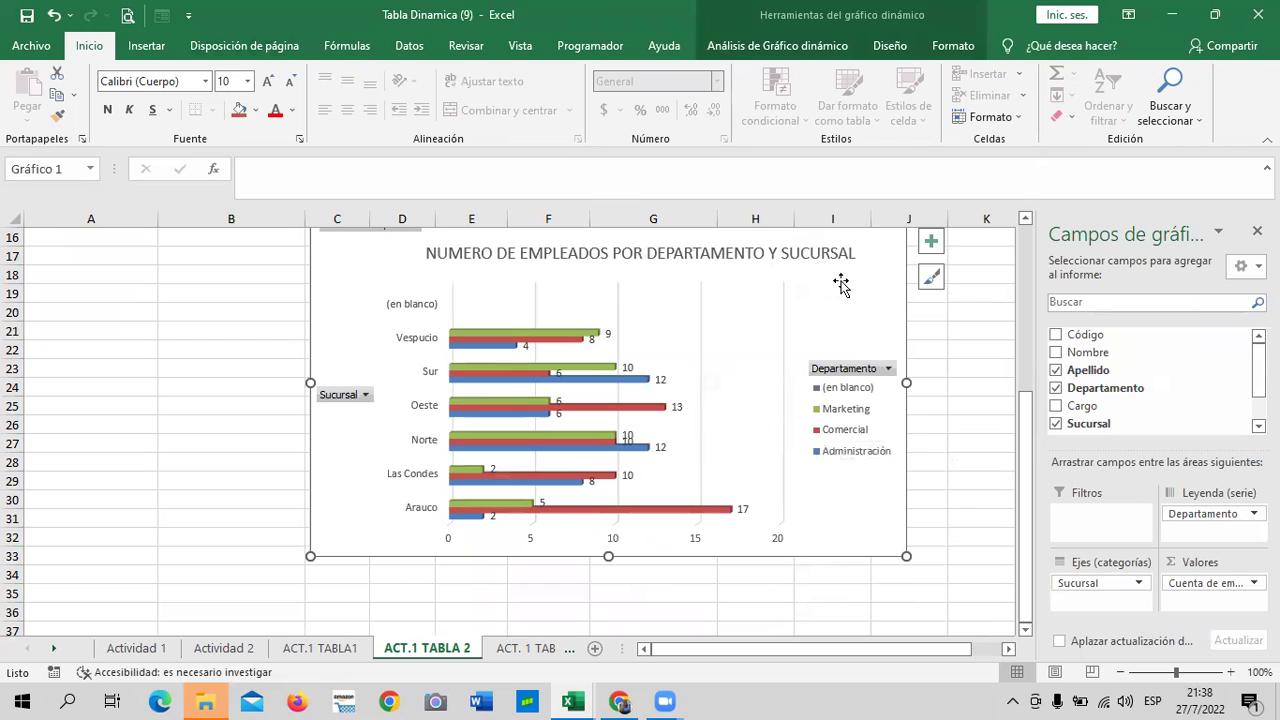
# Step: Remove Sucursal from the PivotChart fields and add it back as the category axis
pyautogui.scroll(1, 845, 284)
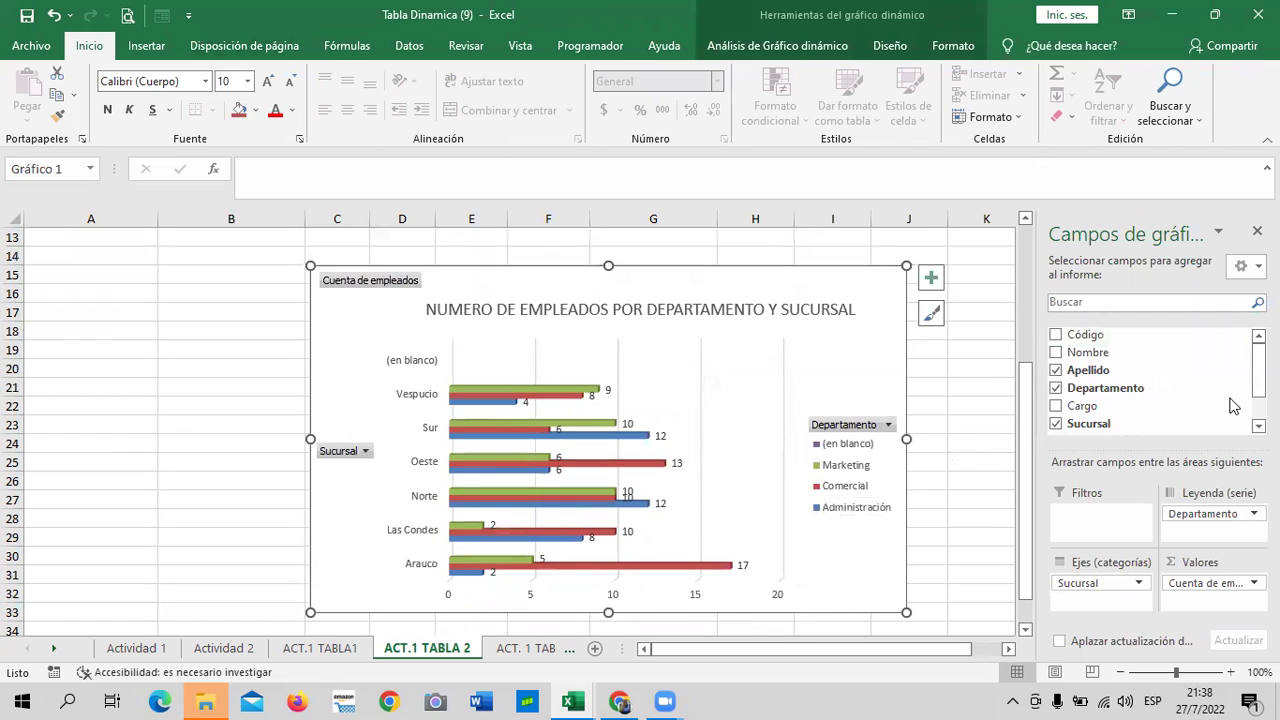
pyautogui.scroll(-2, 1150, 380)
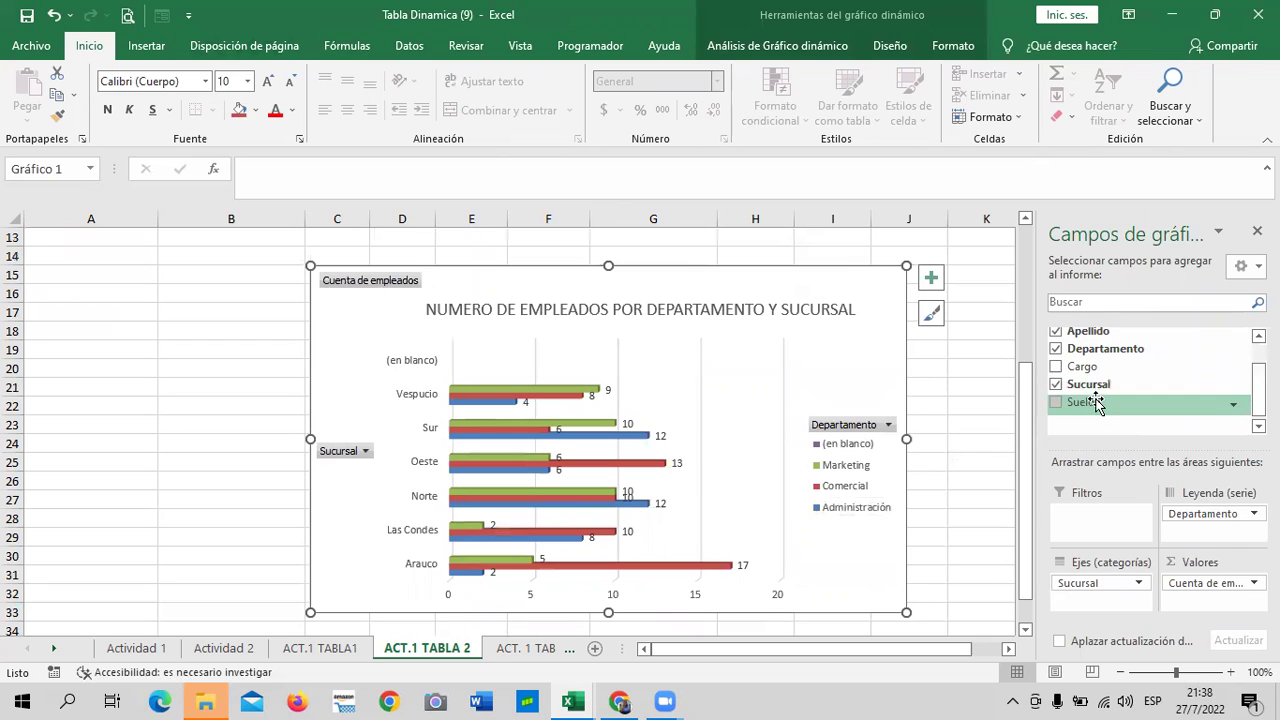
pyautogui.click(1056, 384)
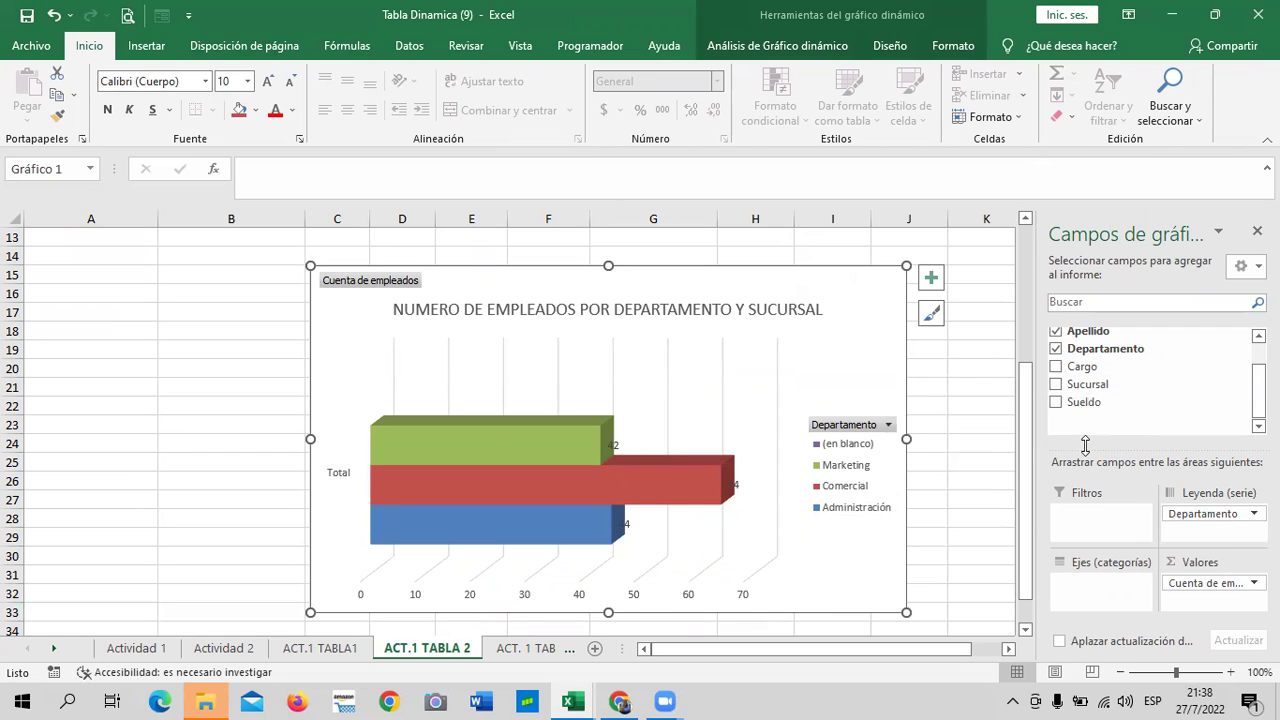
pyautogui.click(1060, 389)
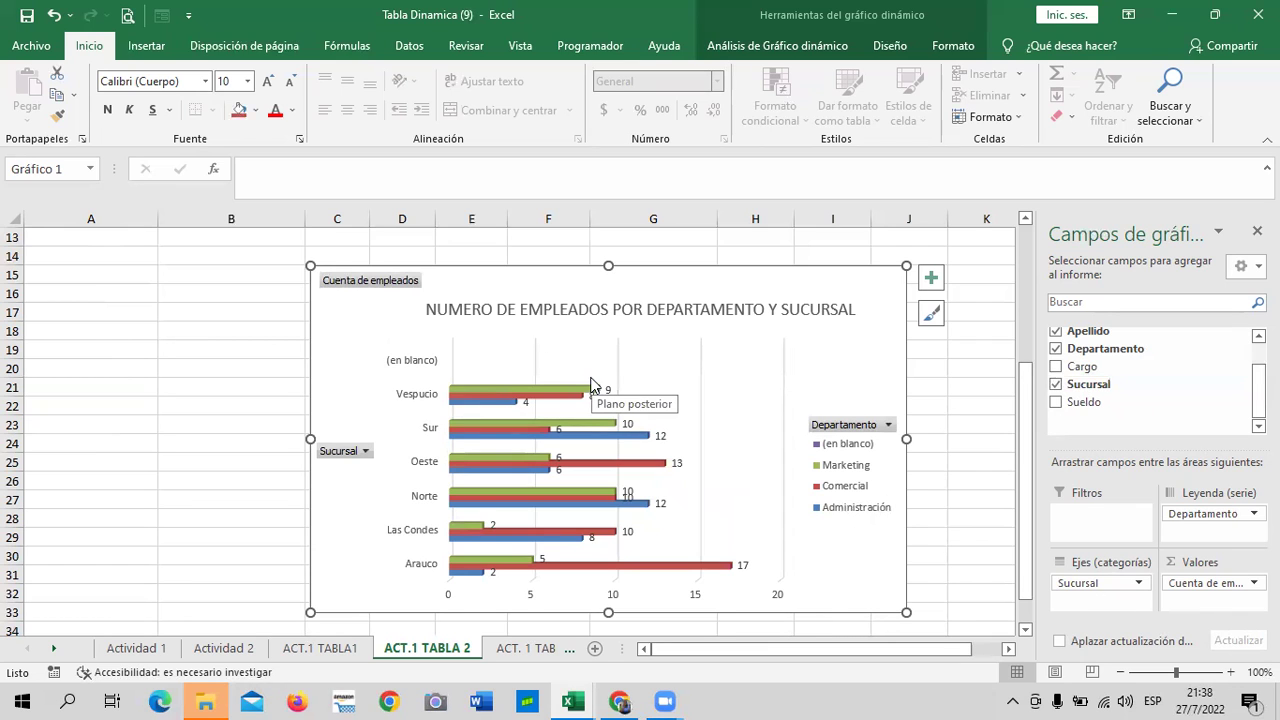
pyautogui.scroll(-1, 718, 430)
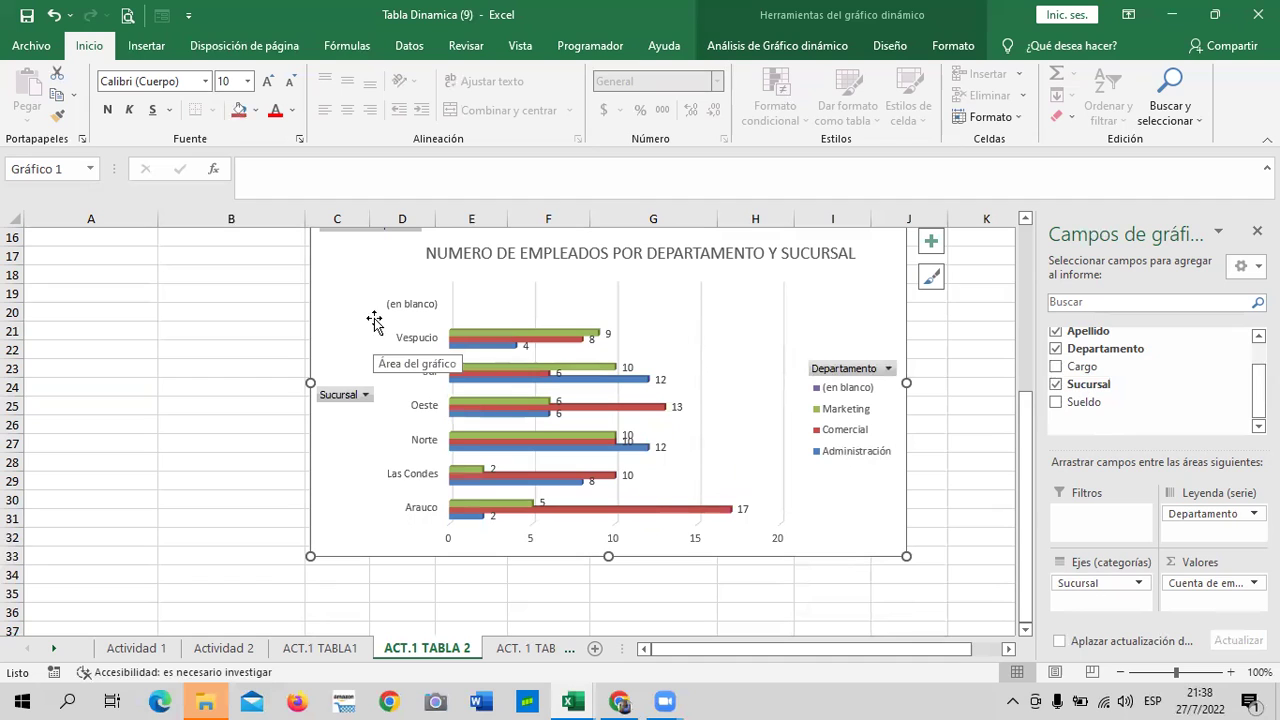
# Step: Uncheck (en blanco) in the Sucursal filter, leaving the six named branches plotted
pyautogui.click(364, 394)
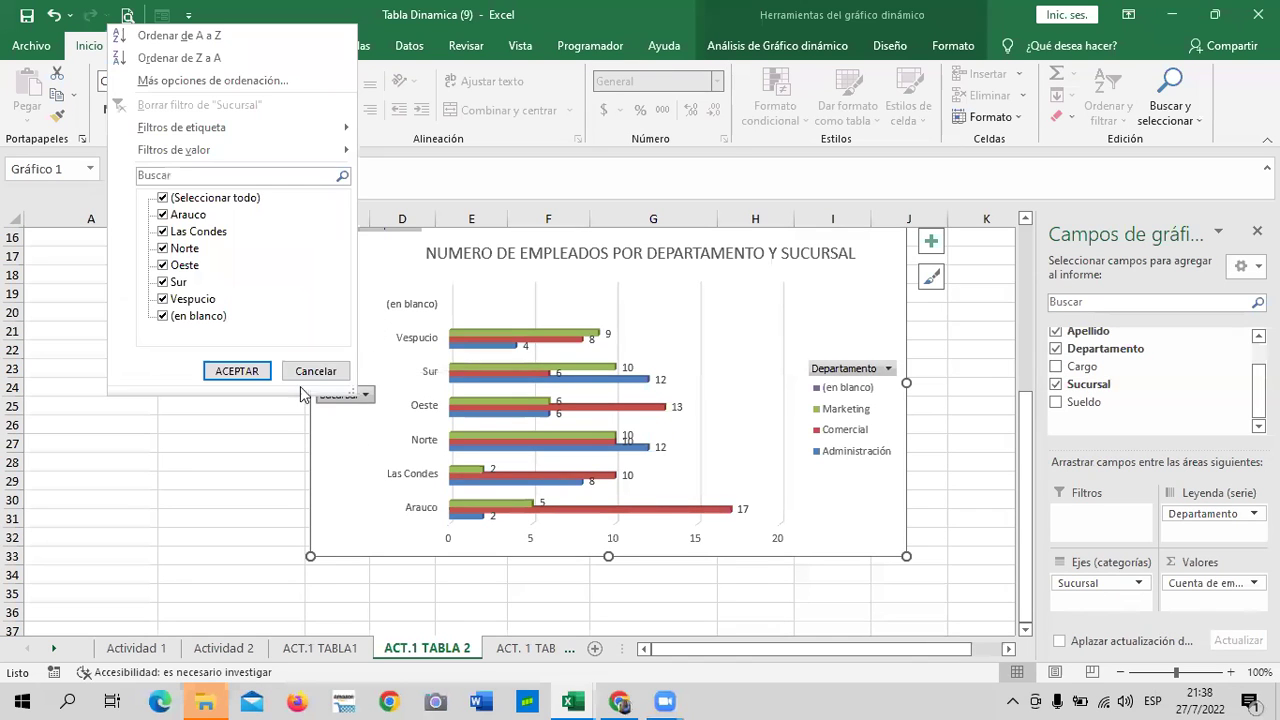
pyautogui.click(164, 316)
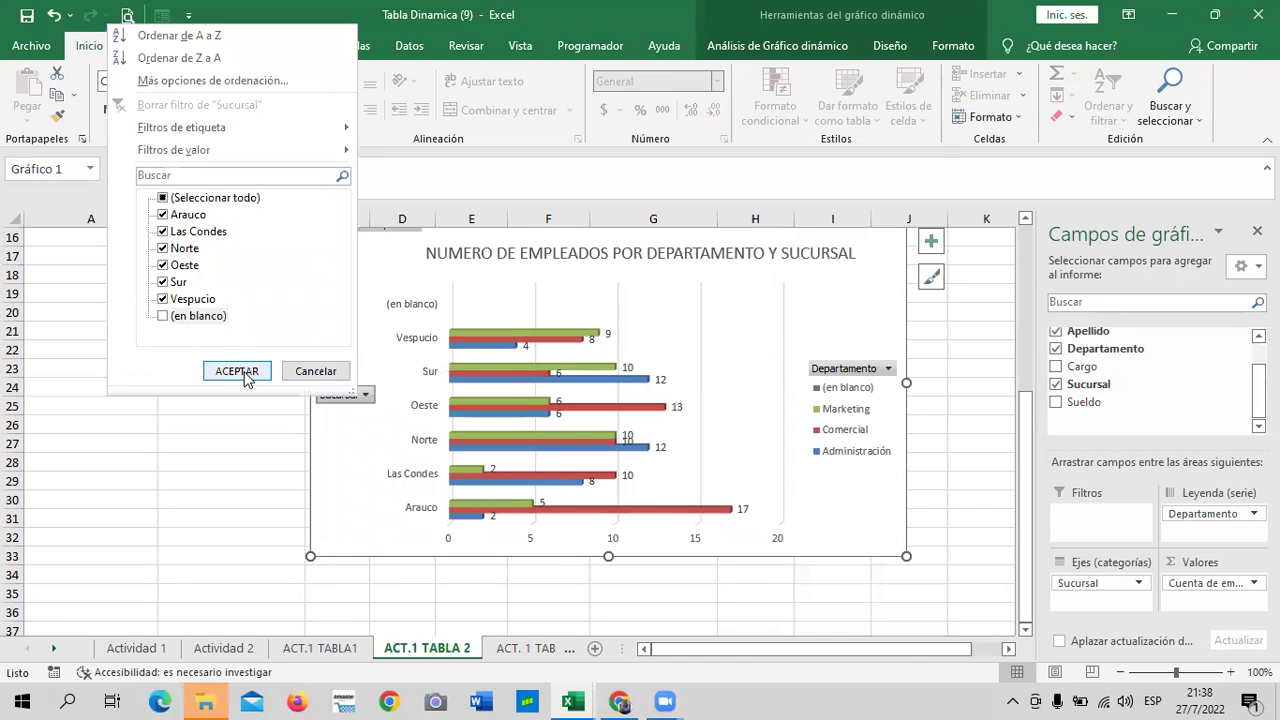
pyautogui.click(237, 371)
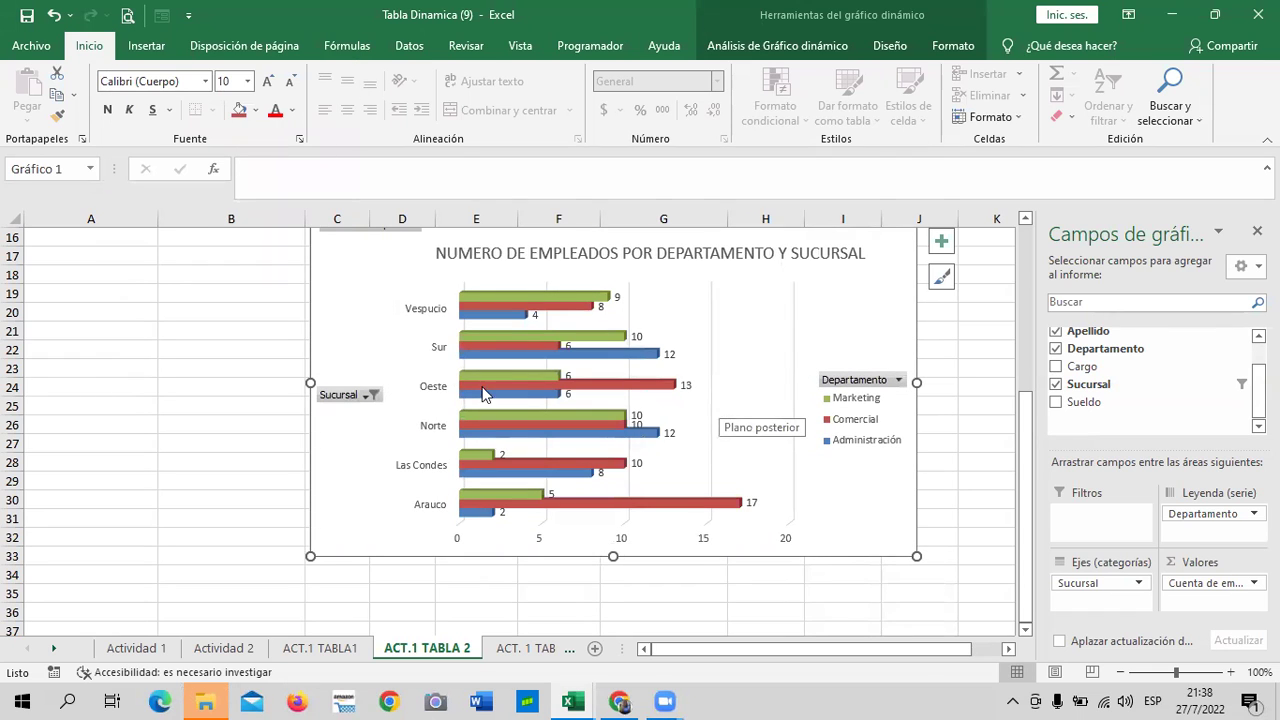
pyautogui.scroll(2, 691, 528)
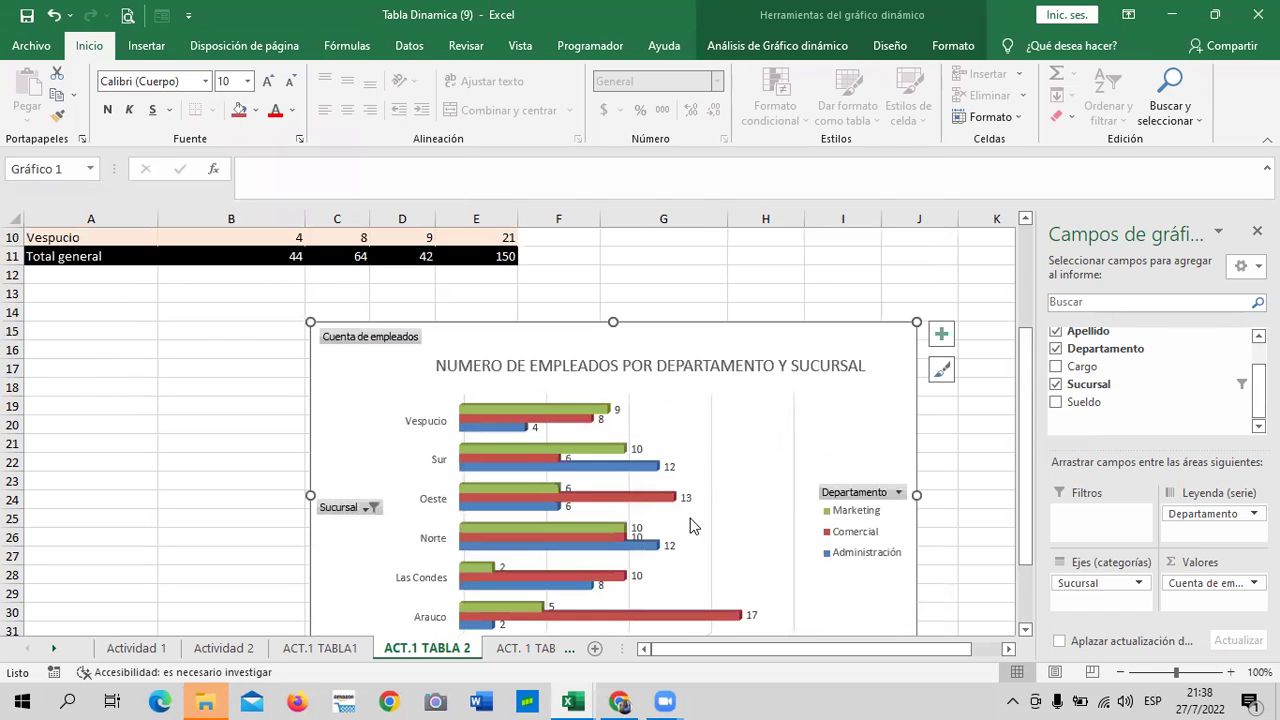
pyautogui.scroll(3, 690, 520)
pyautogui.scroll(-3, 688, 520)
pyautogui.scroll(-2, 684, 520)
pyautogui.scroll(1, 684, 518)
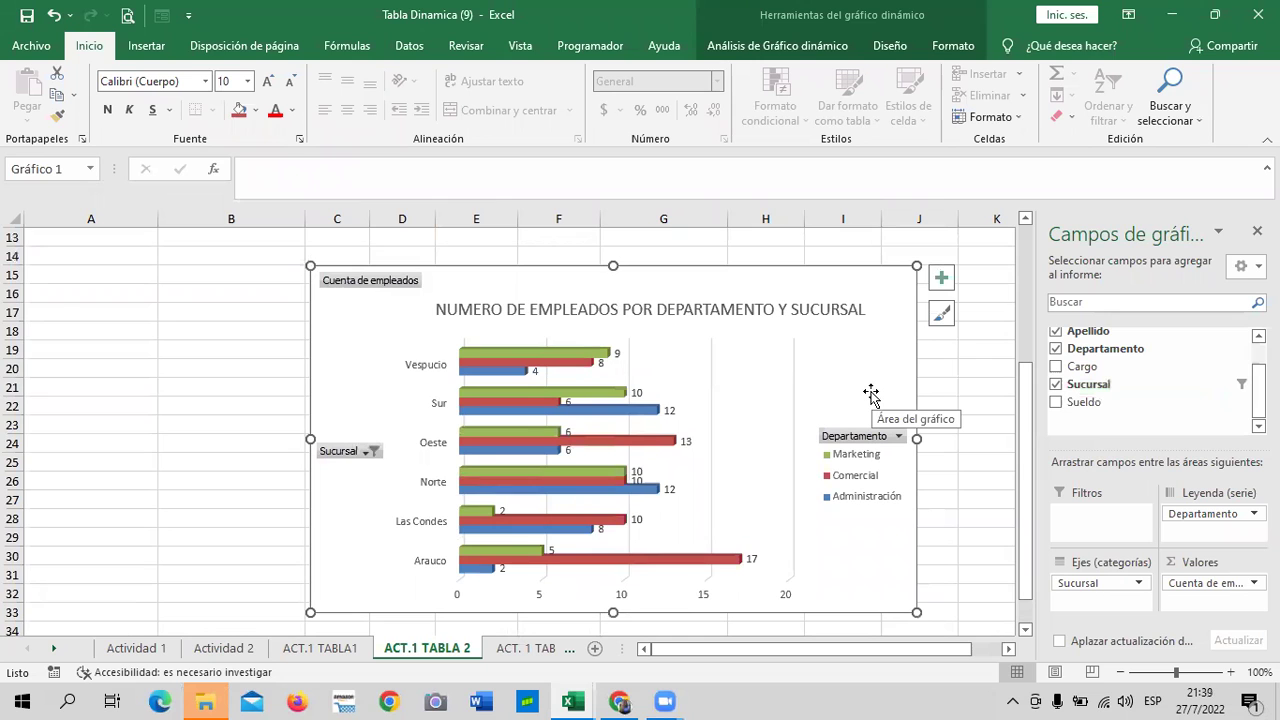
pyautogui.scroll(-1, 870, 393)
pyautogui.scroll(2, 870, 393)
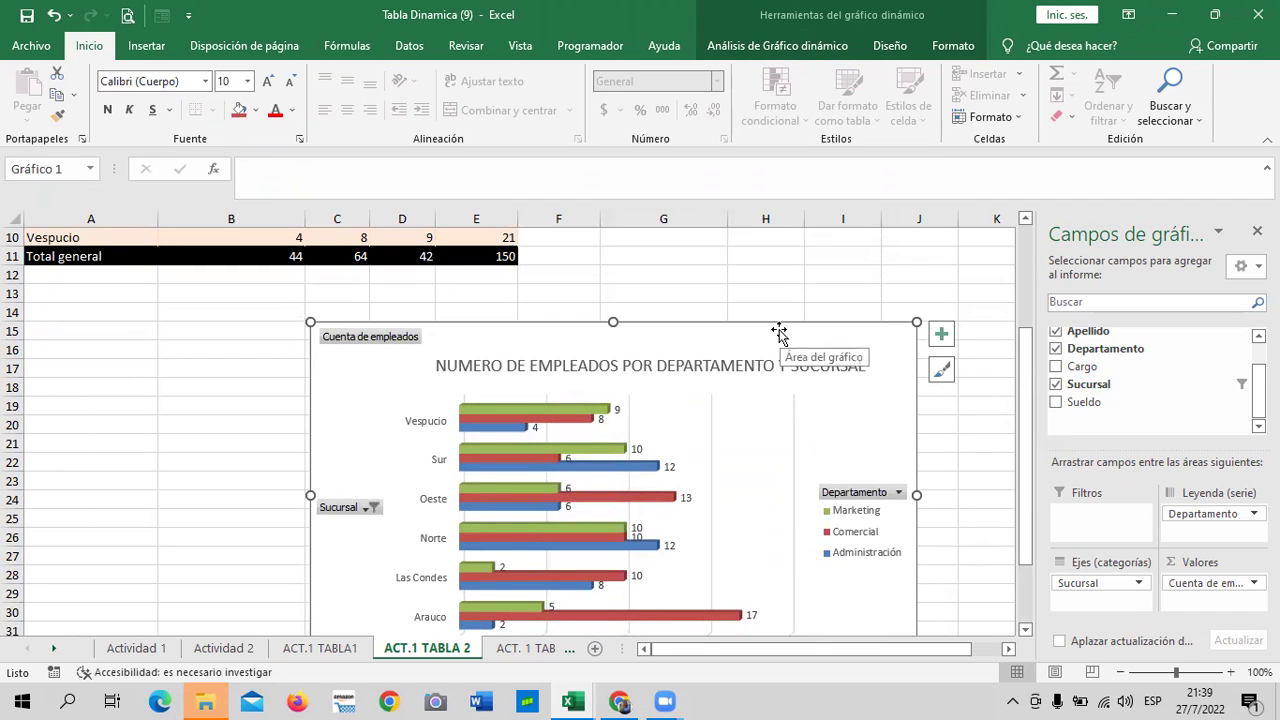
pyautogui.click(751, 47)
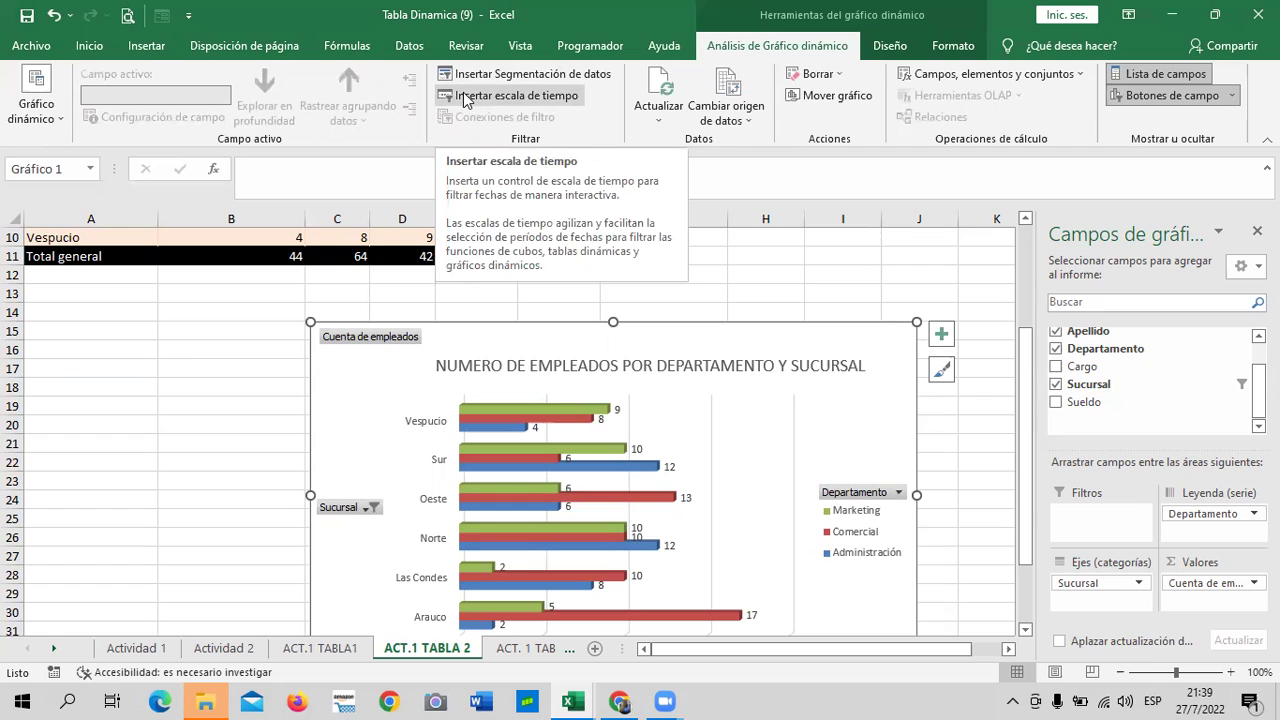
pyautogui.click(660, 118)
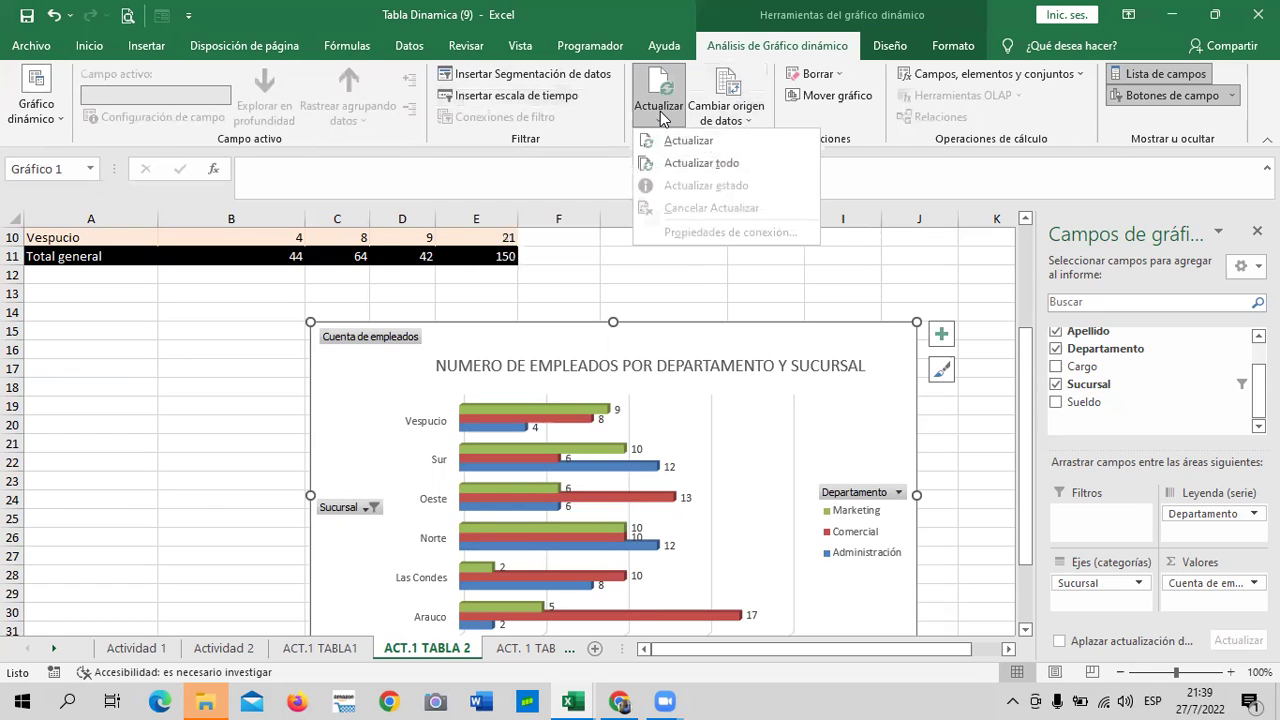
pyautogui.click(660, 118)
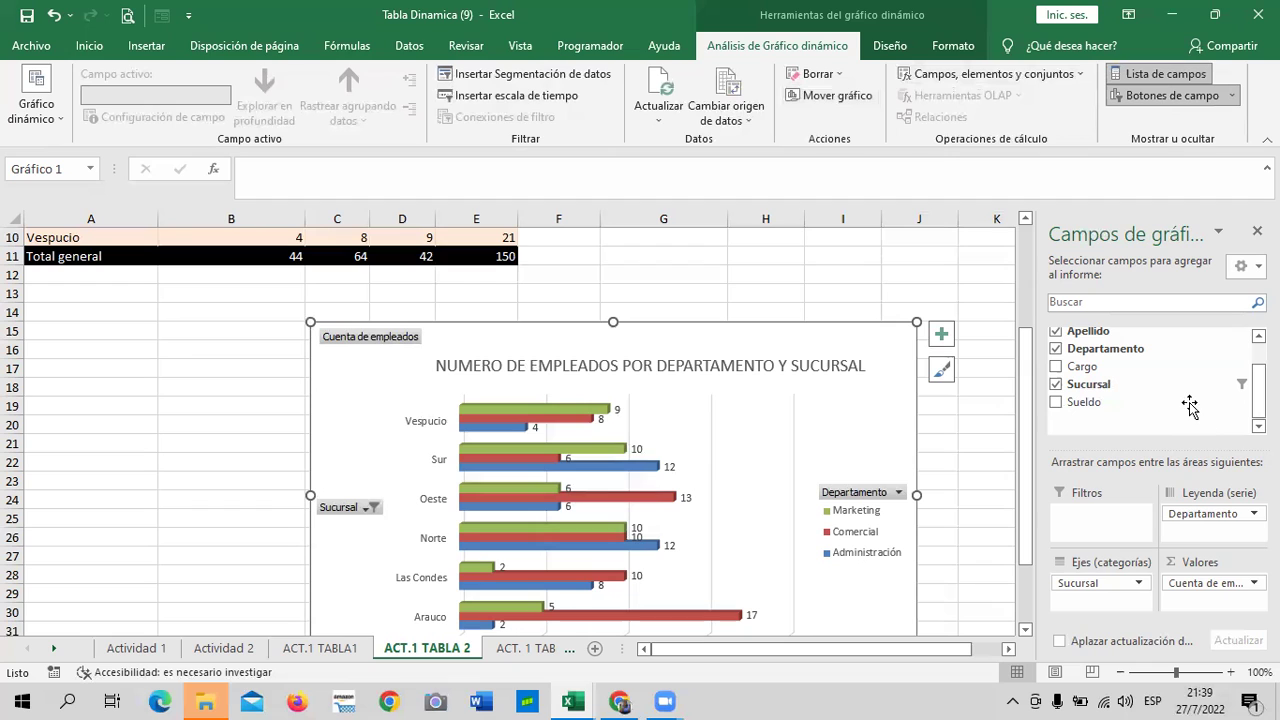
# Step: Apply quick layout Diseño 8 to the chart, leaving its colours unchanged
pyautogui.click(890, 46)
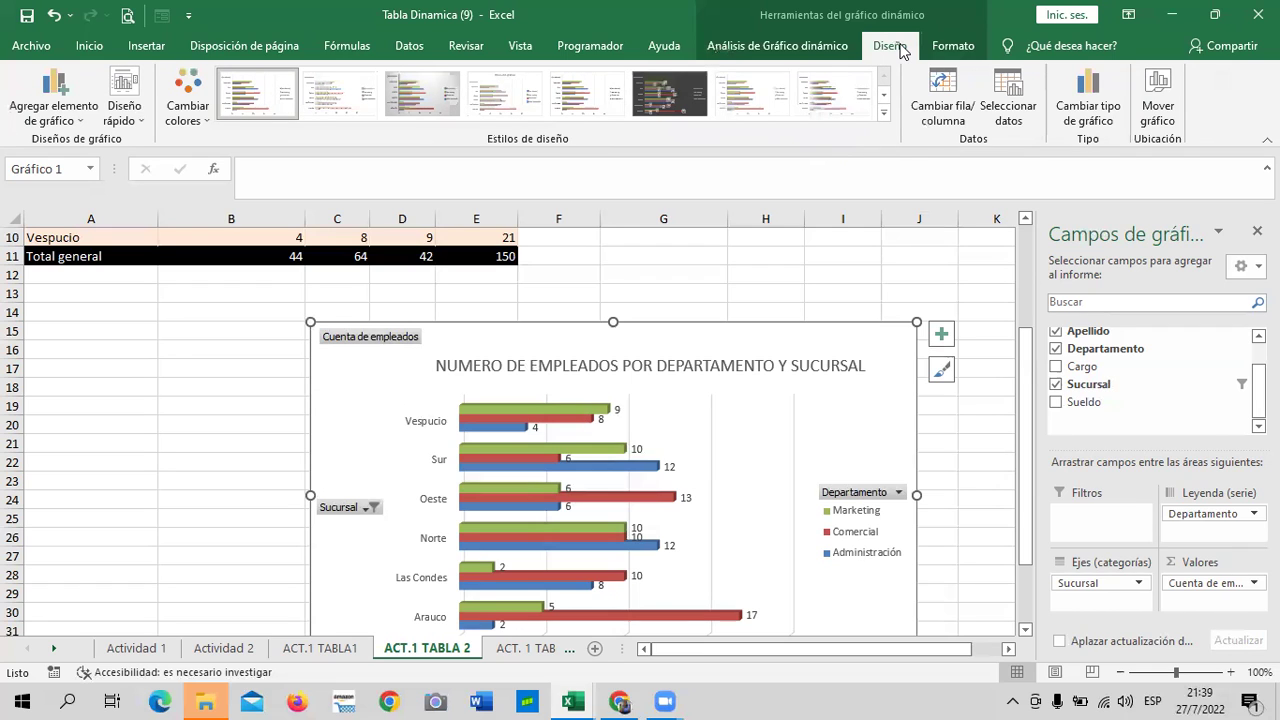
pyautogui.click(199, 116)
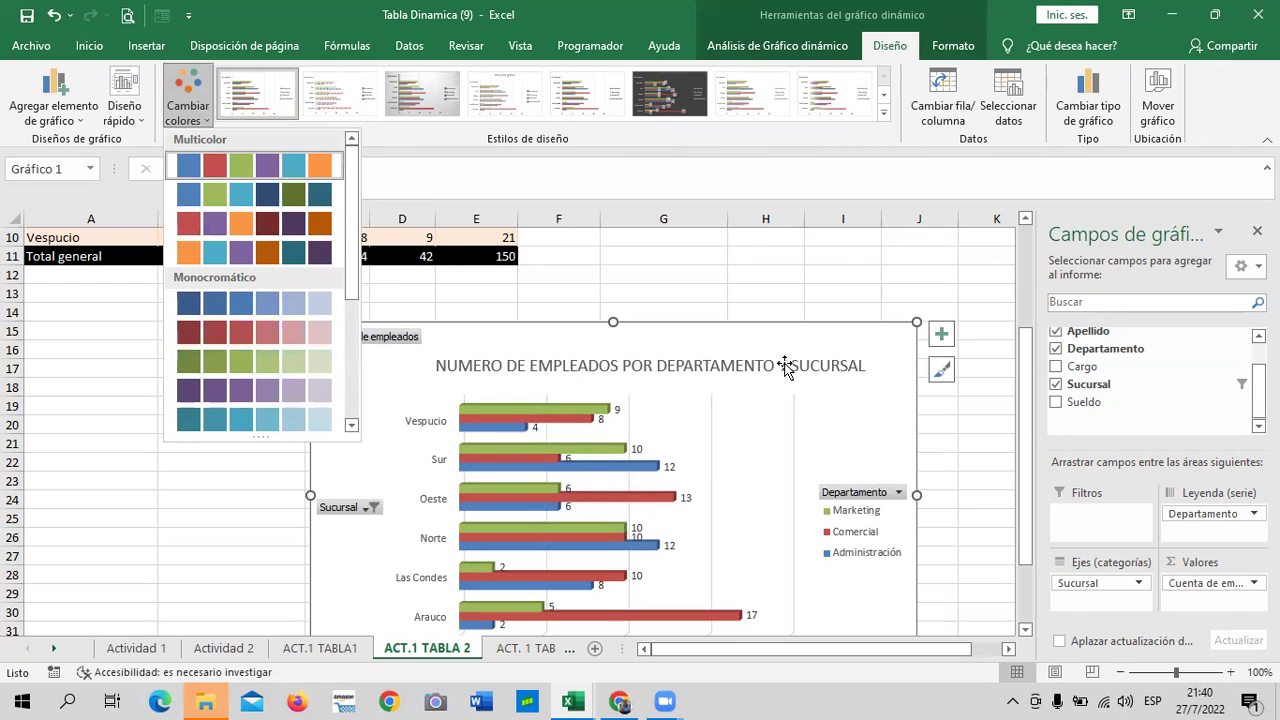
pyautogui.click(845, 343)
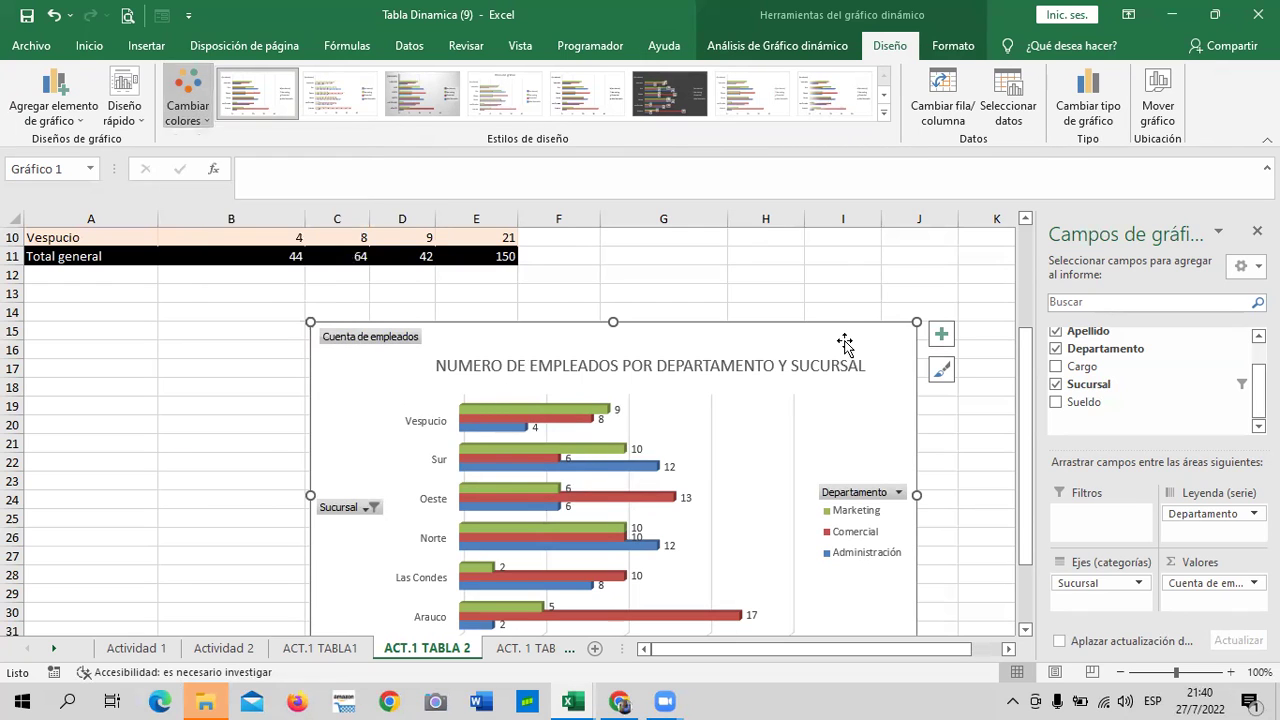
pyautogui.click(129, 121)
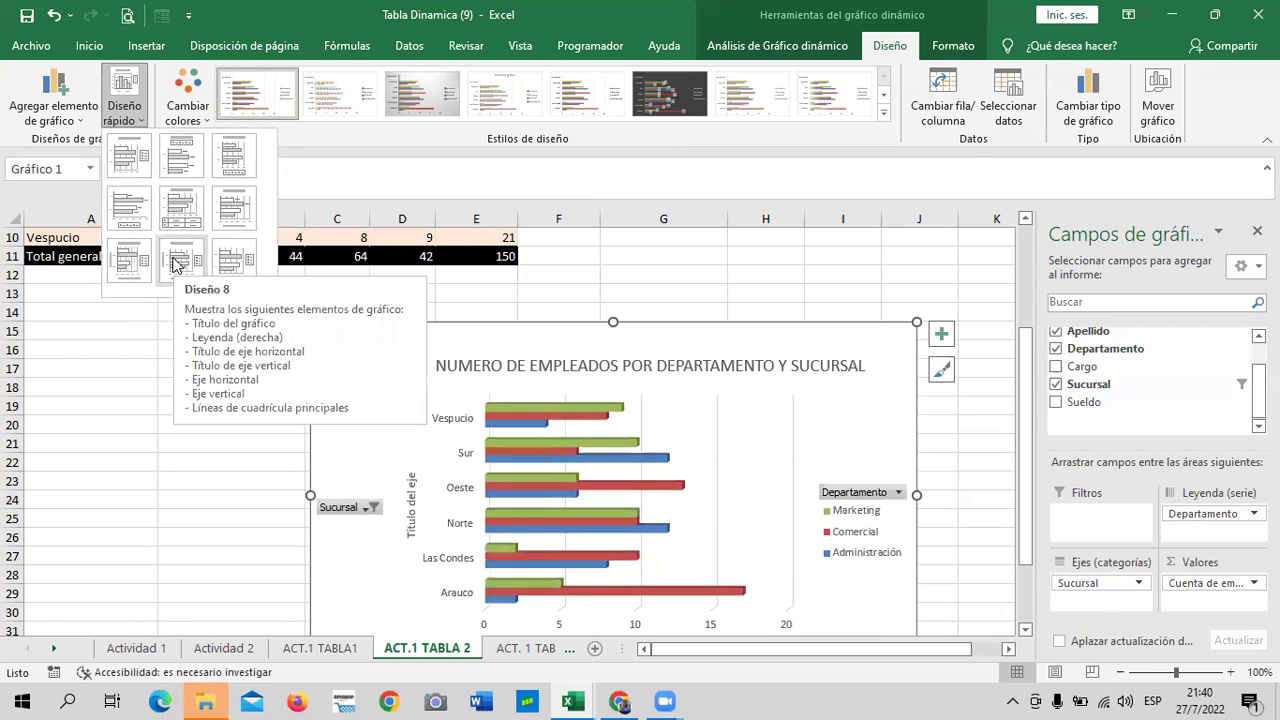
pyautogui.click(172, 262)
pyautogui.scroll(-3, 416, 366)
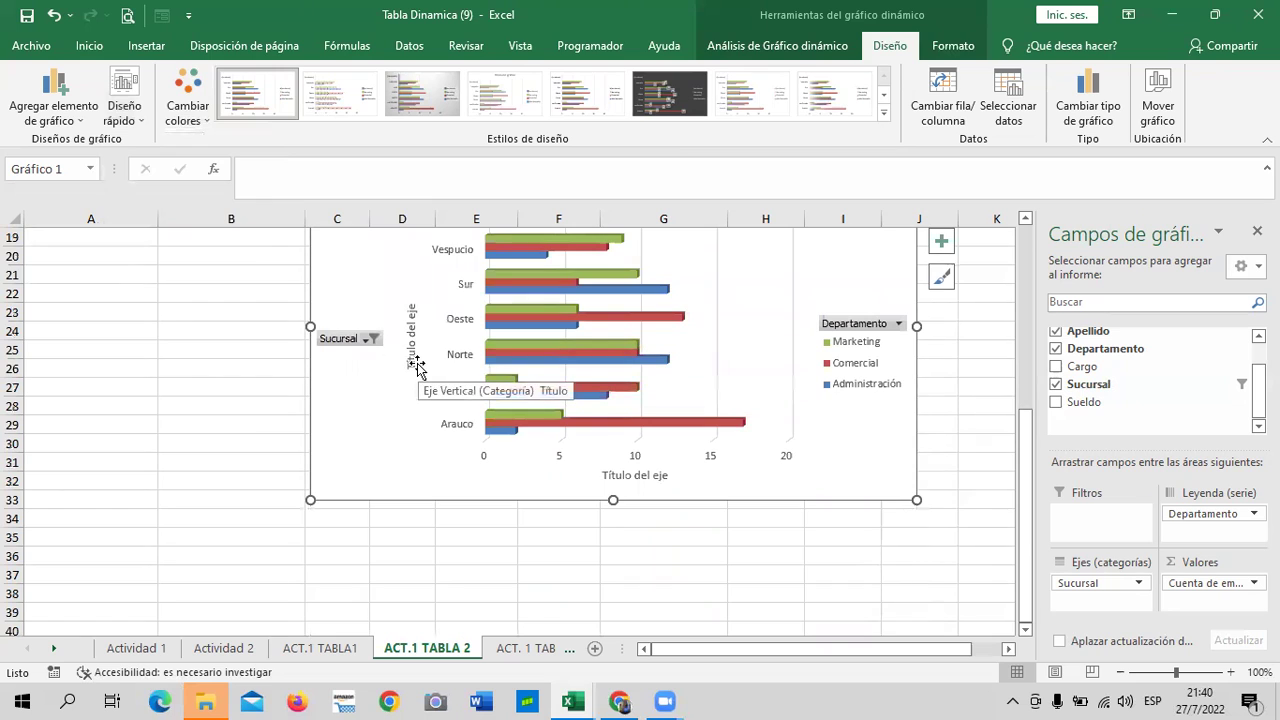
pyautogui.scroll(3, 416, 366)
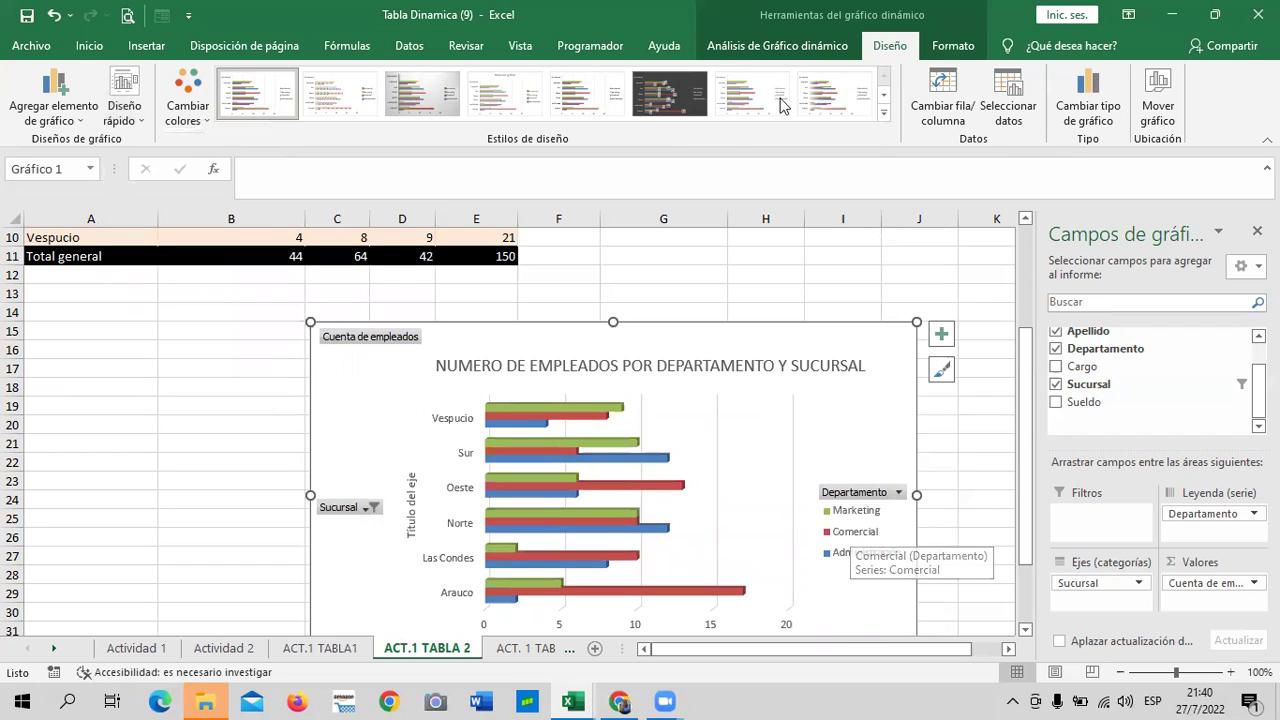
# Step: Apply the dark chart style with boxed value labels from the Estilos de diseño gallery
pyautogui.click(883, 118)
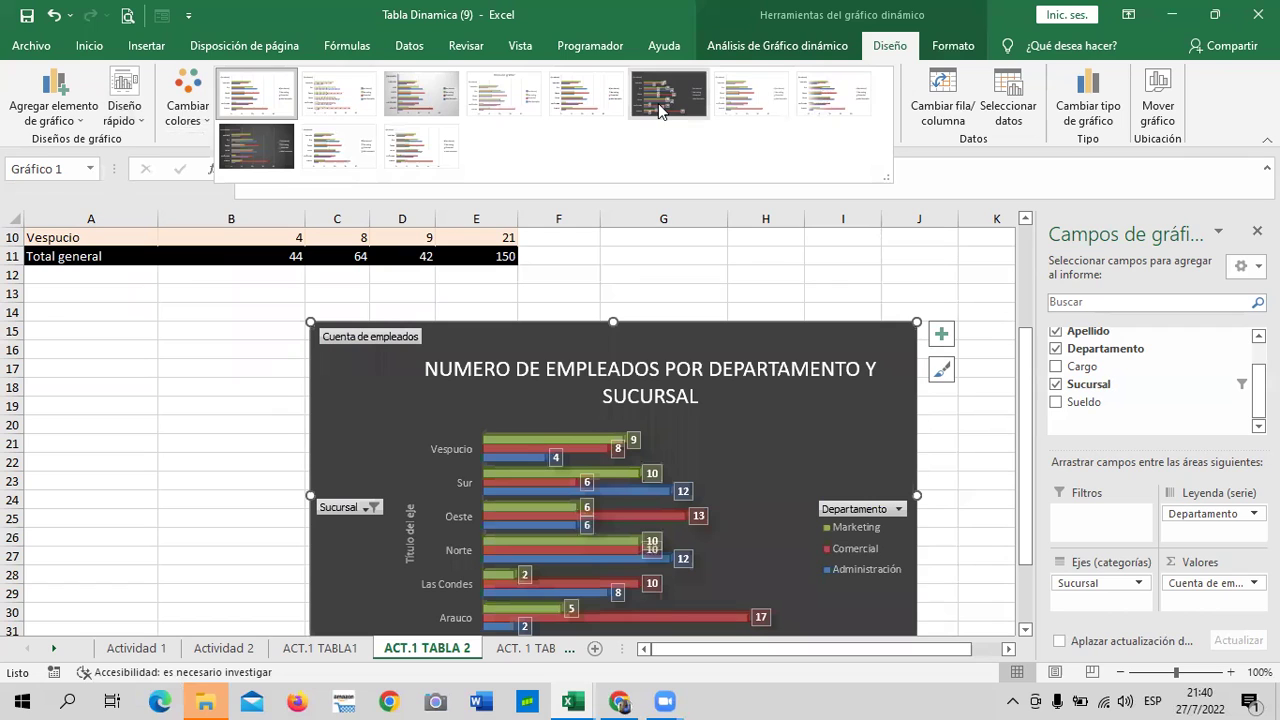
pyautogui.click(660, 108)
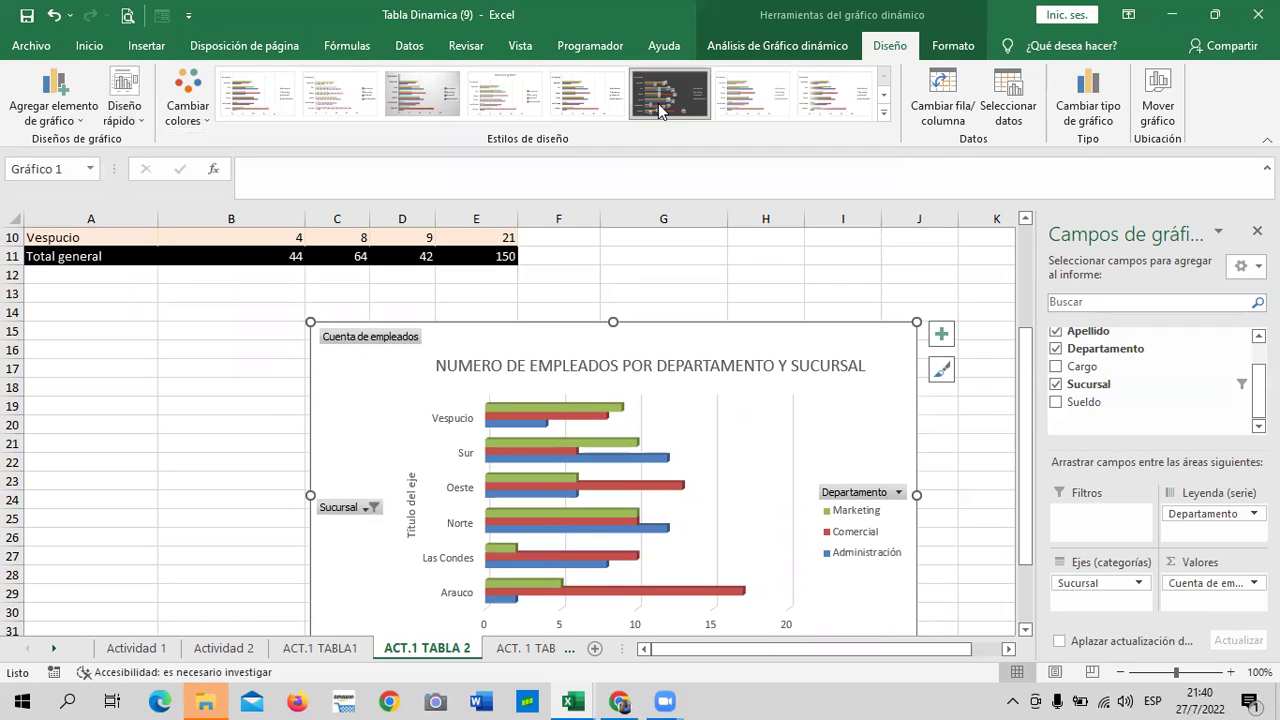
pyautogui.scroll(-3, 853, 416)
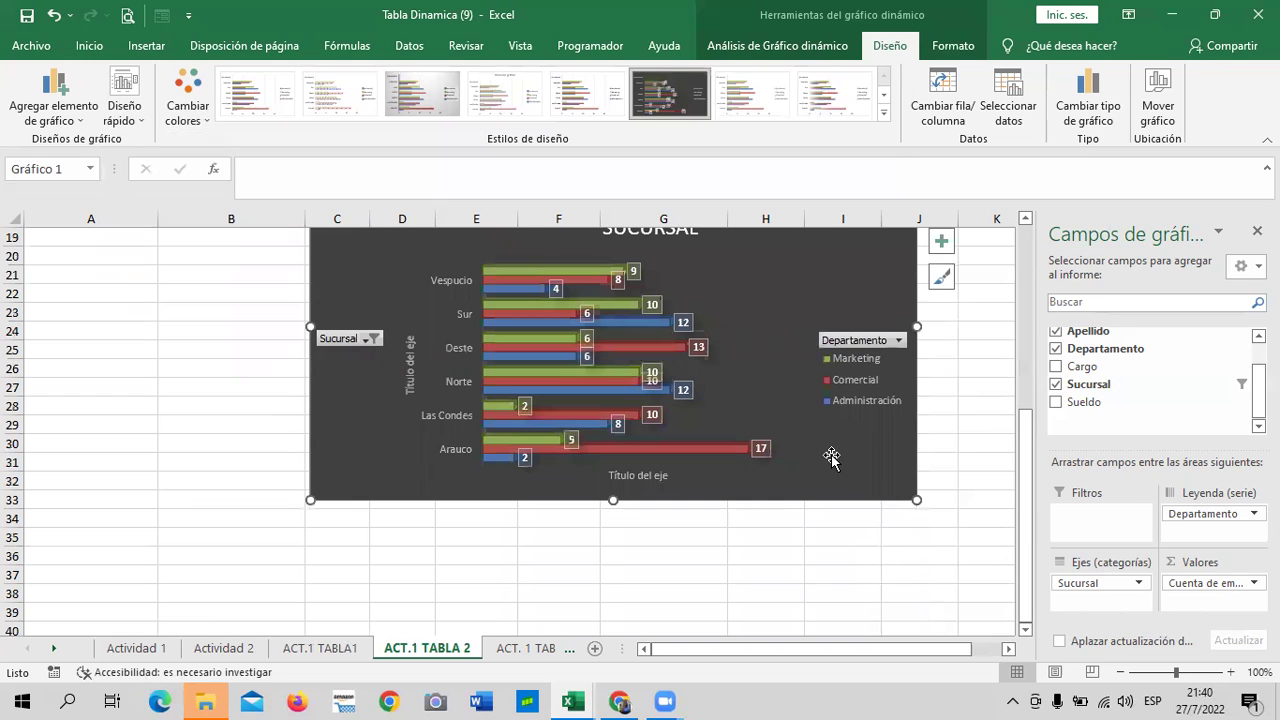
pyautogui.scroll(1, 831, 457)
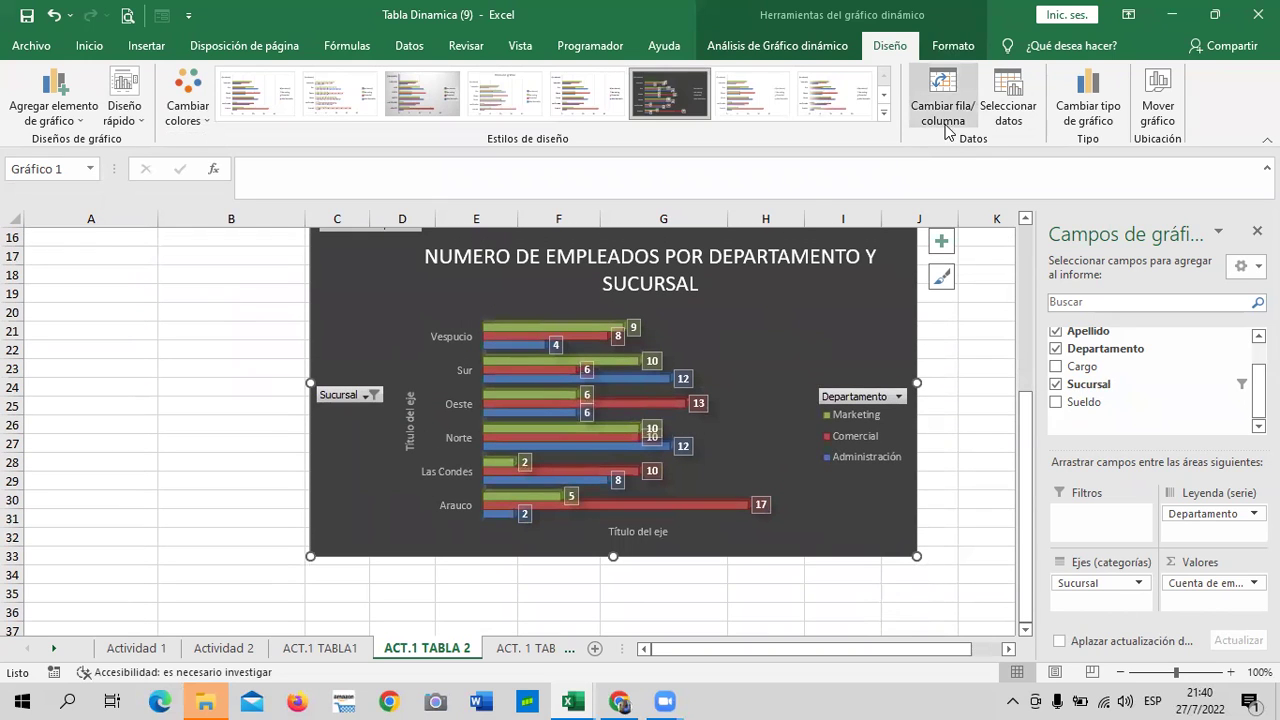
pyautogui.click(948, 110)
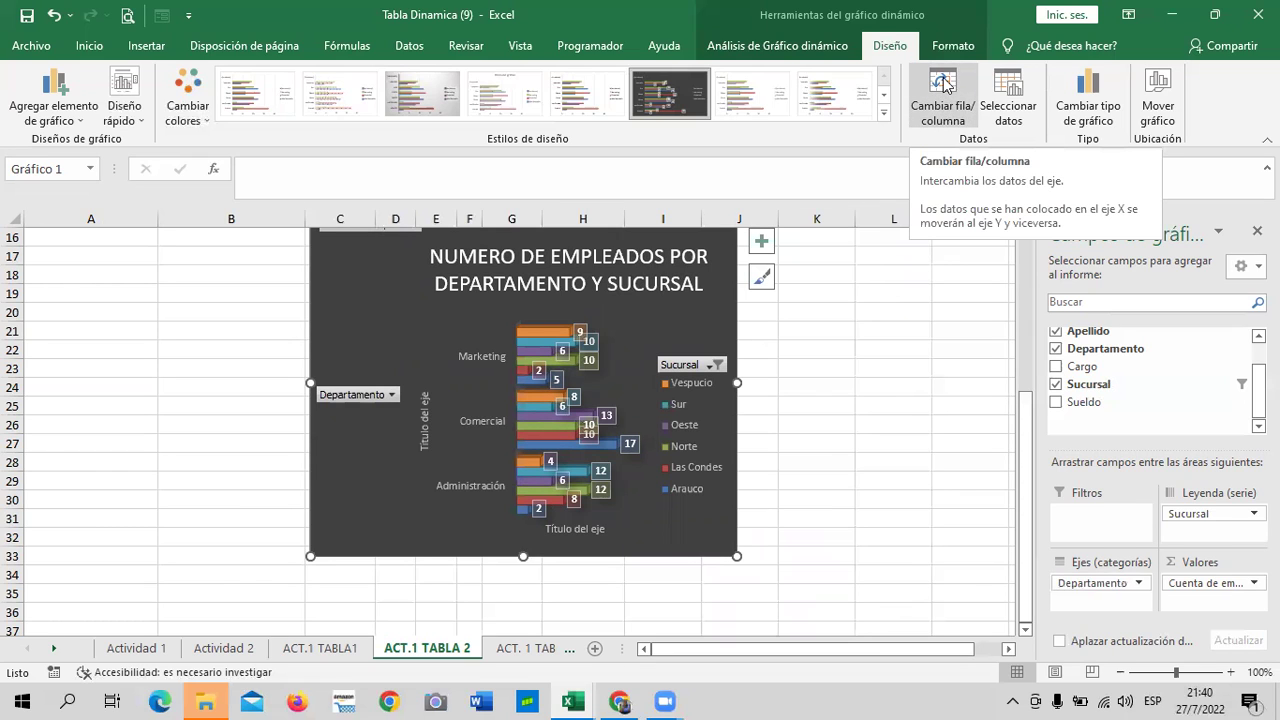
pyautogui.click(945, 85)
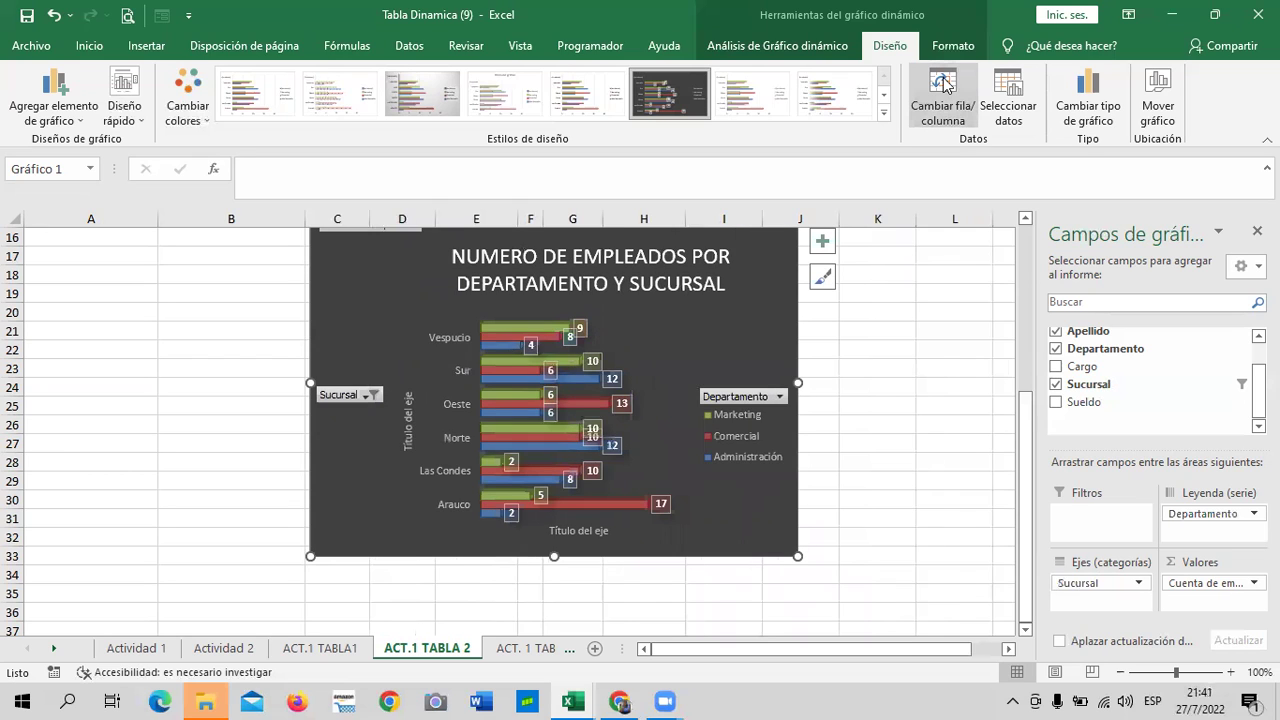
pyautogui.click(945, 85)
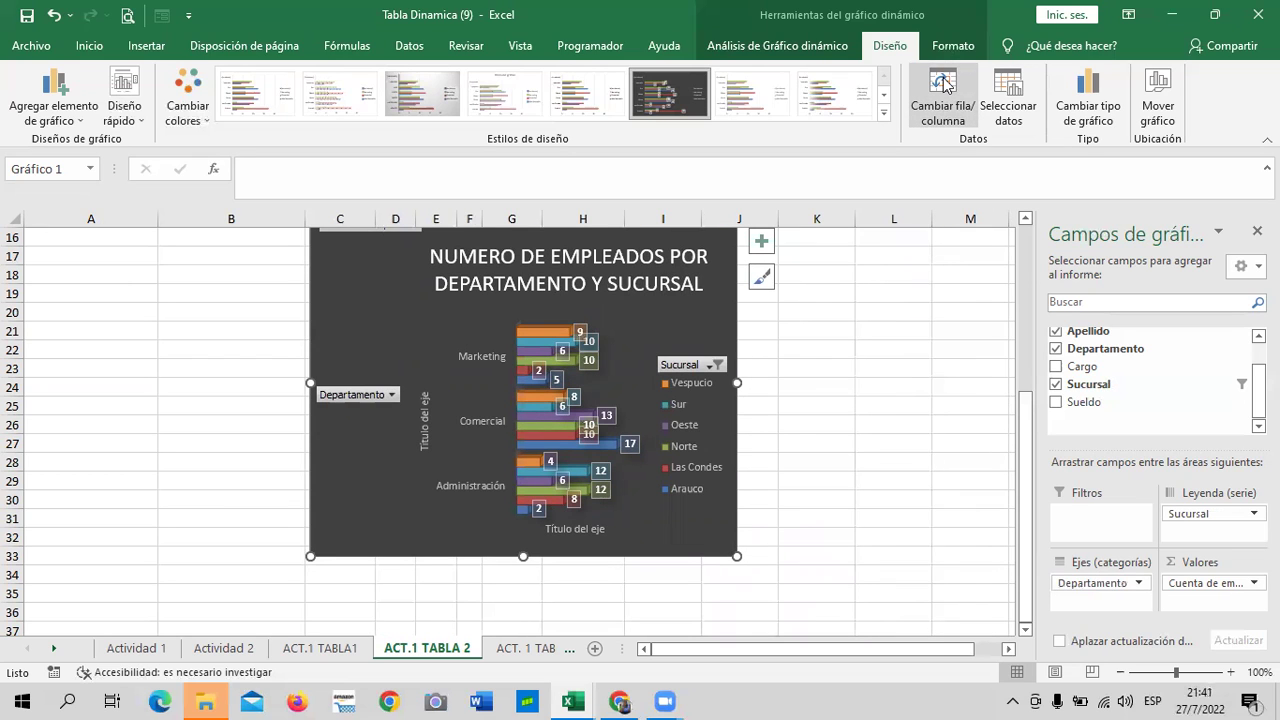
pyautogui.click(945, 85)
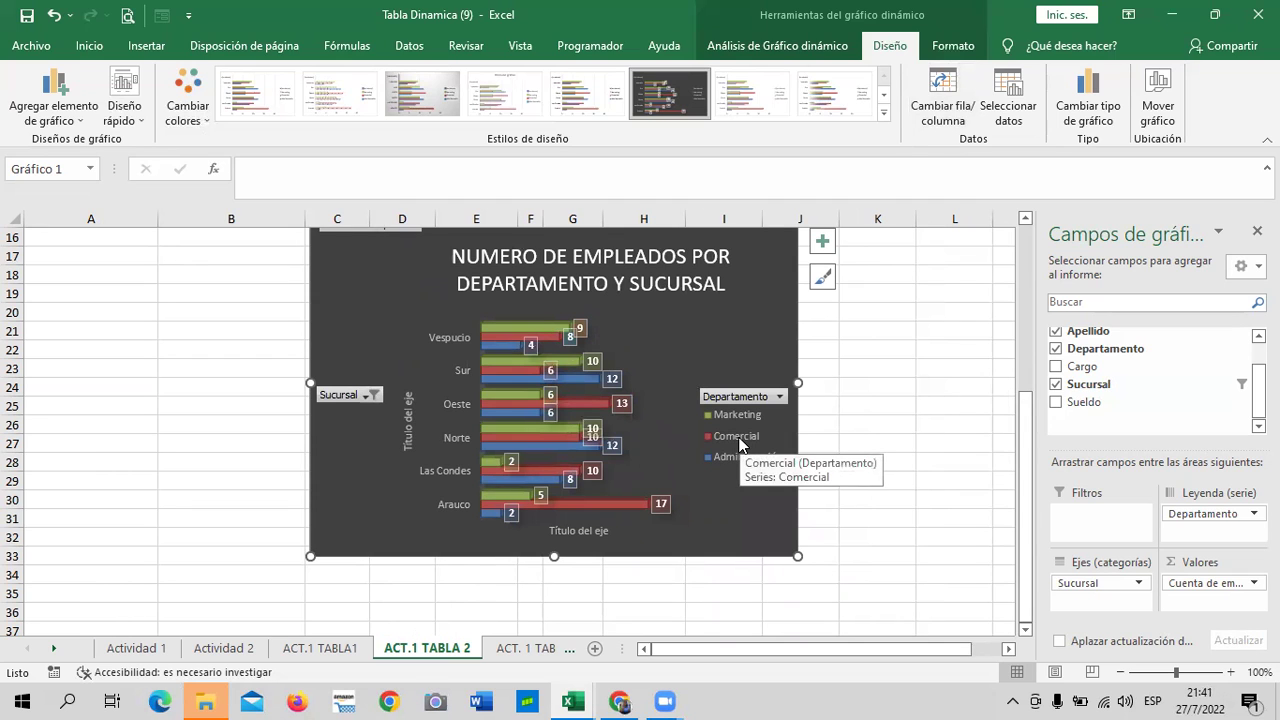
pyautogui.click(946, 92)
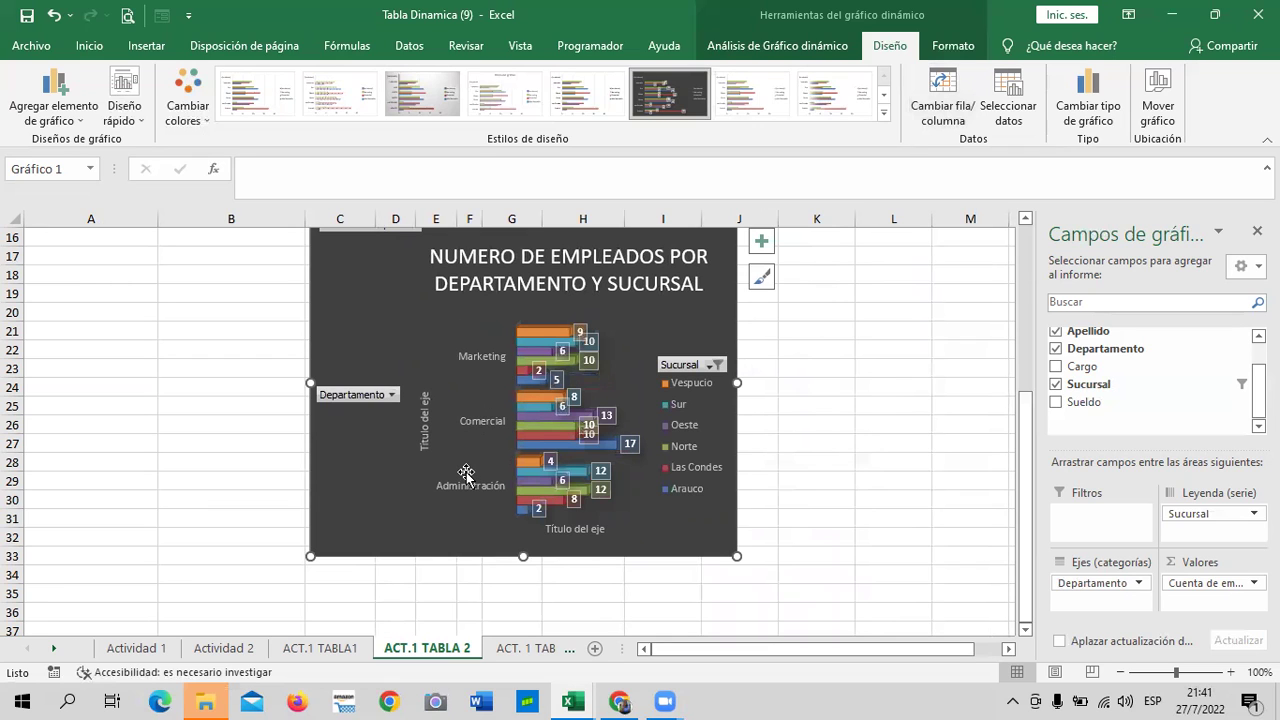
pyautogui.click(946, 95)
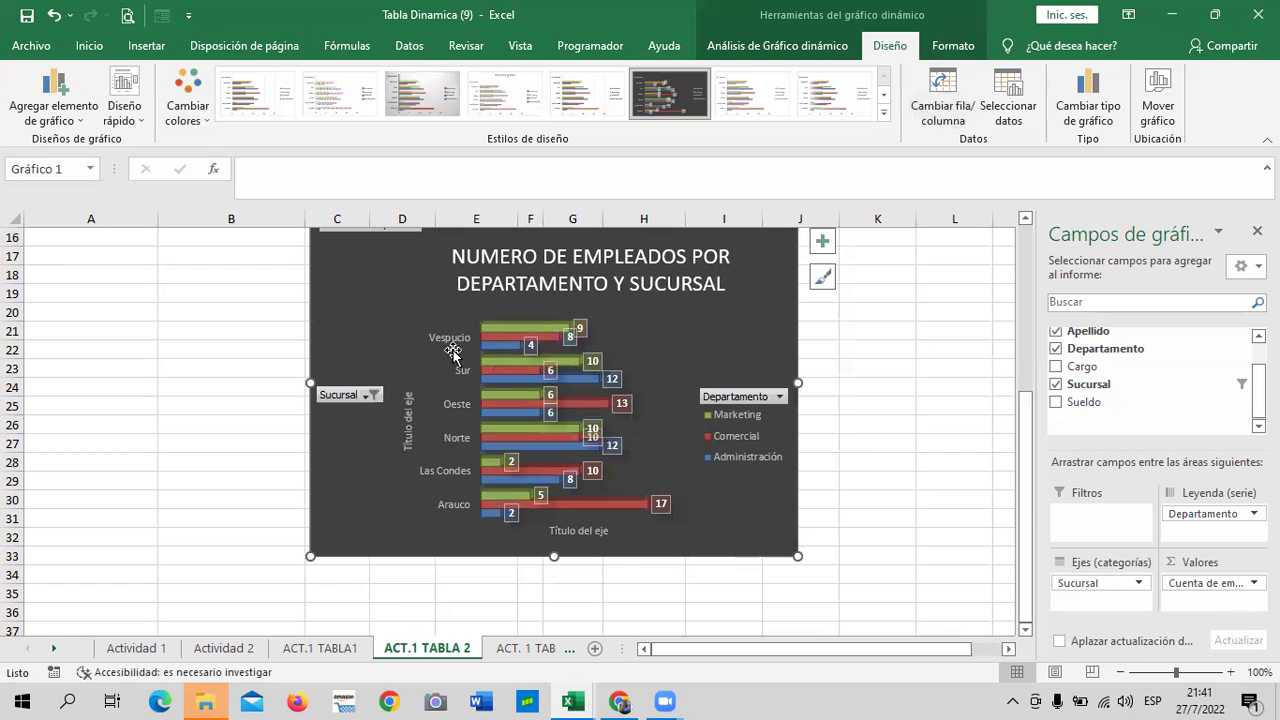
pyautogui.click(671, 394)
pyautogui.click(919, 389)
# Step: Turn off the chart's data labels and turn on gridlines from its chart elements list
pyautogui.click(757, 350)
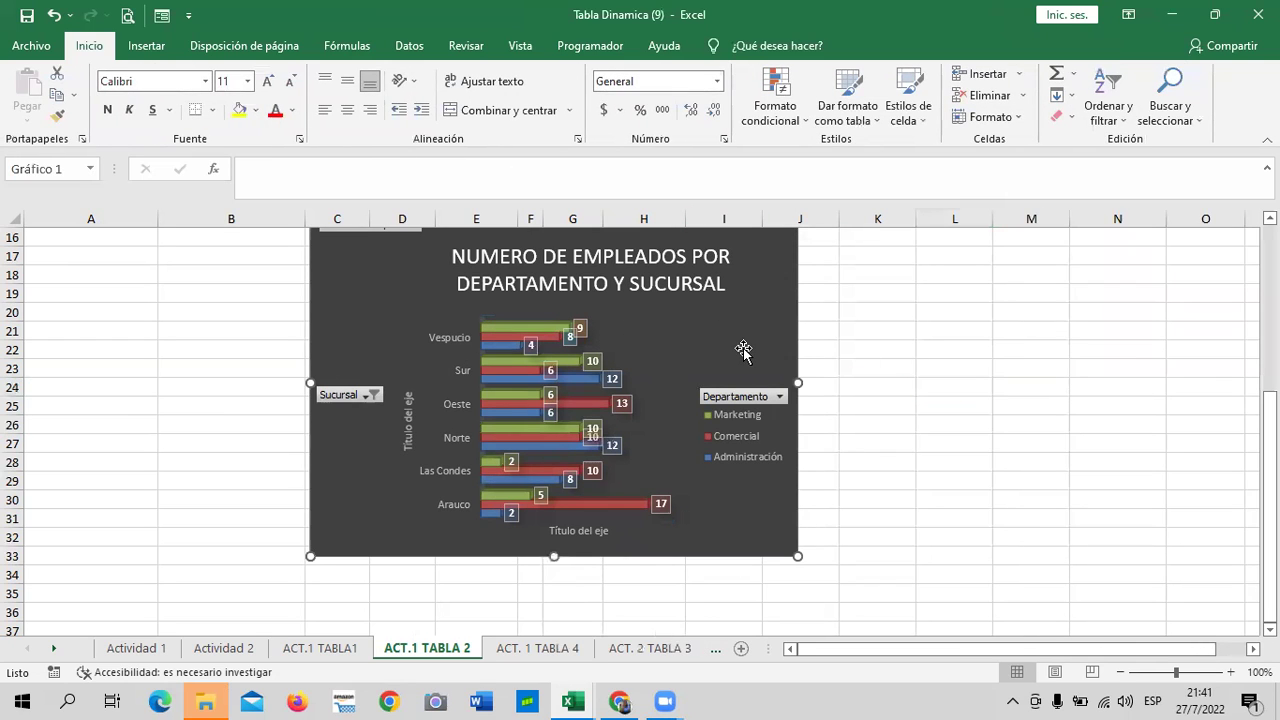
pyautogui.scroll(-1, 769, 405)
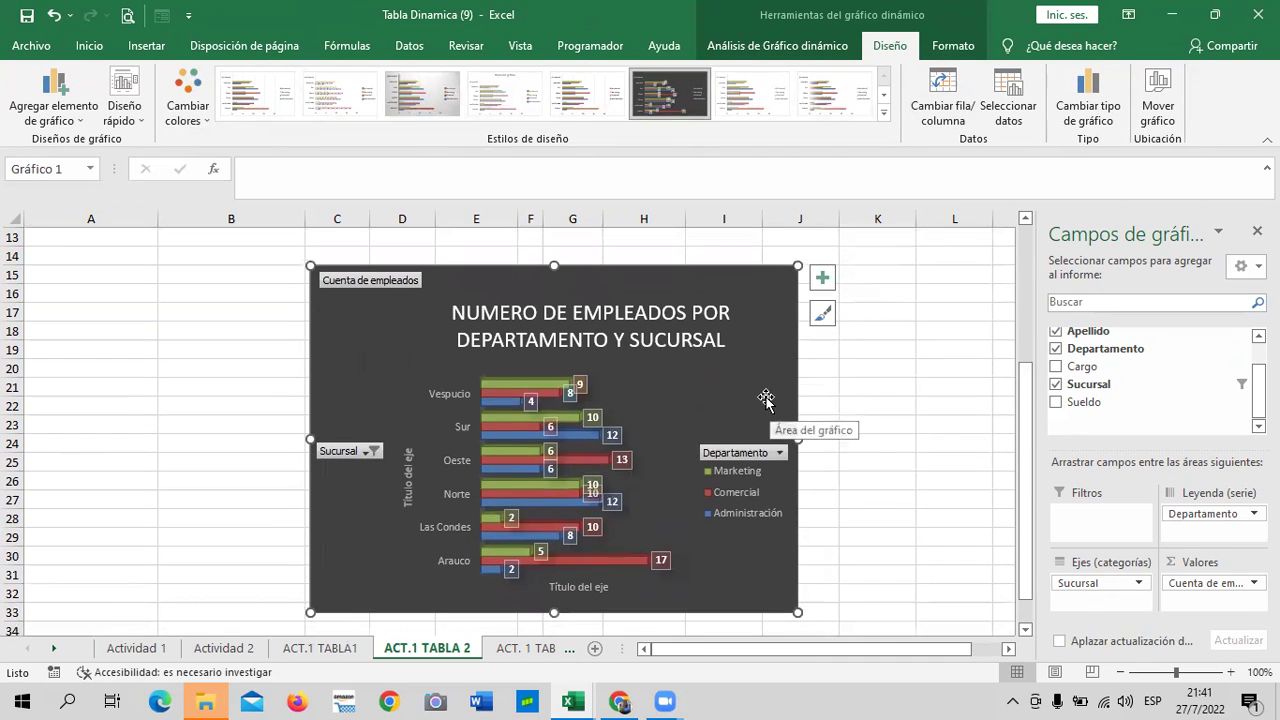
pyautogui.click(822, 280)
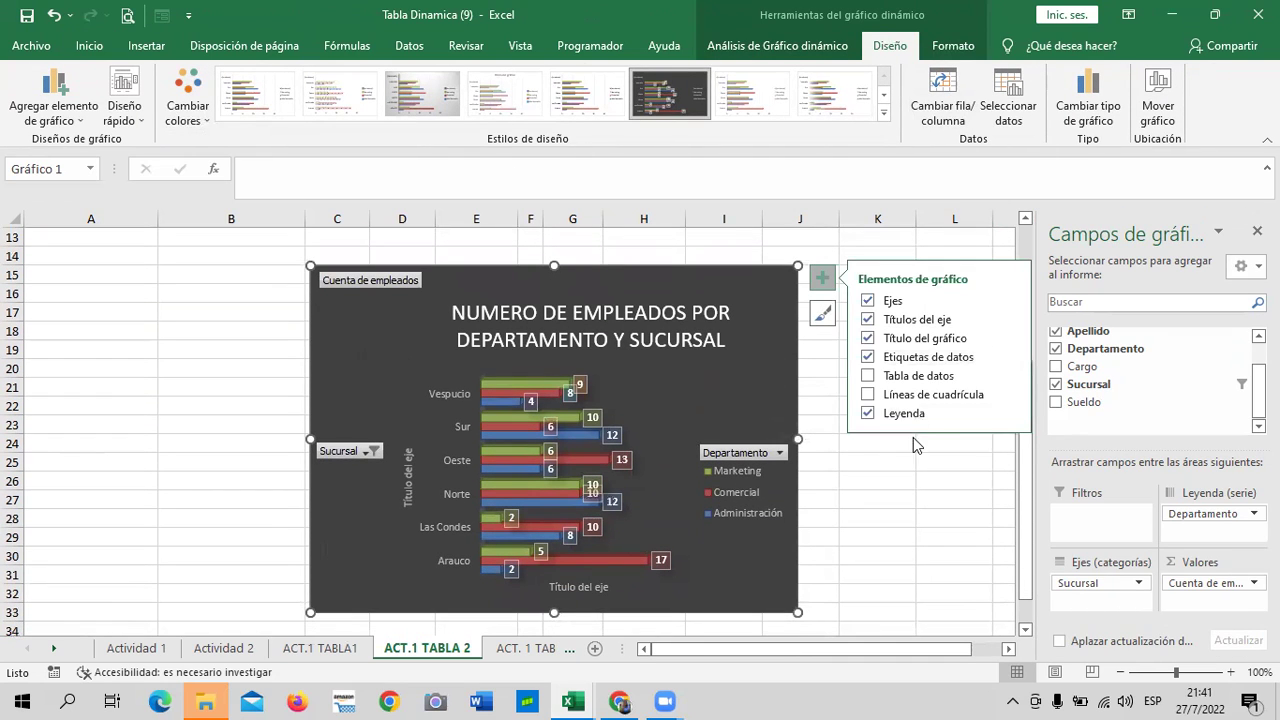
pyautogui.click(868, 357)
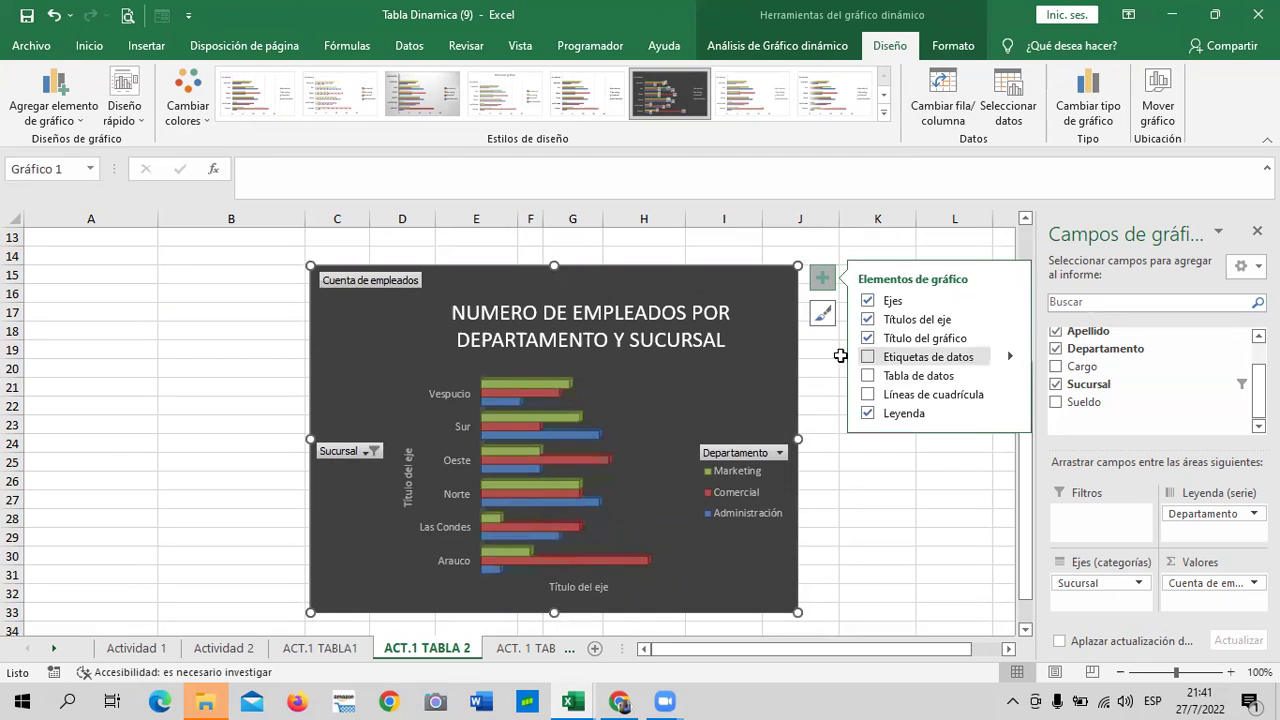
pyautogui.click(868, 394)
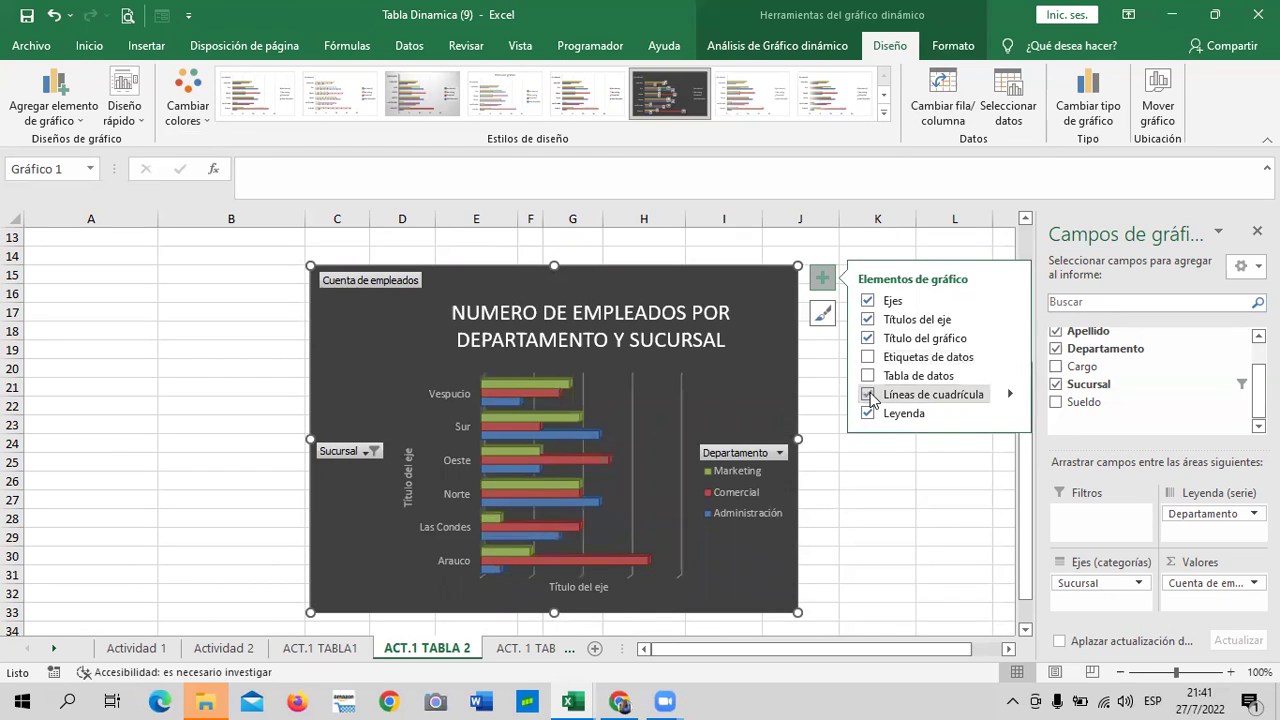
pyautogui.click(852, 517)
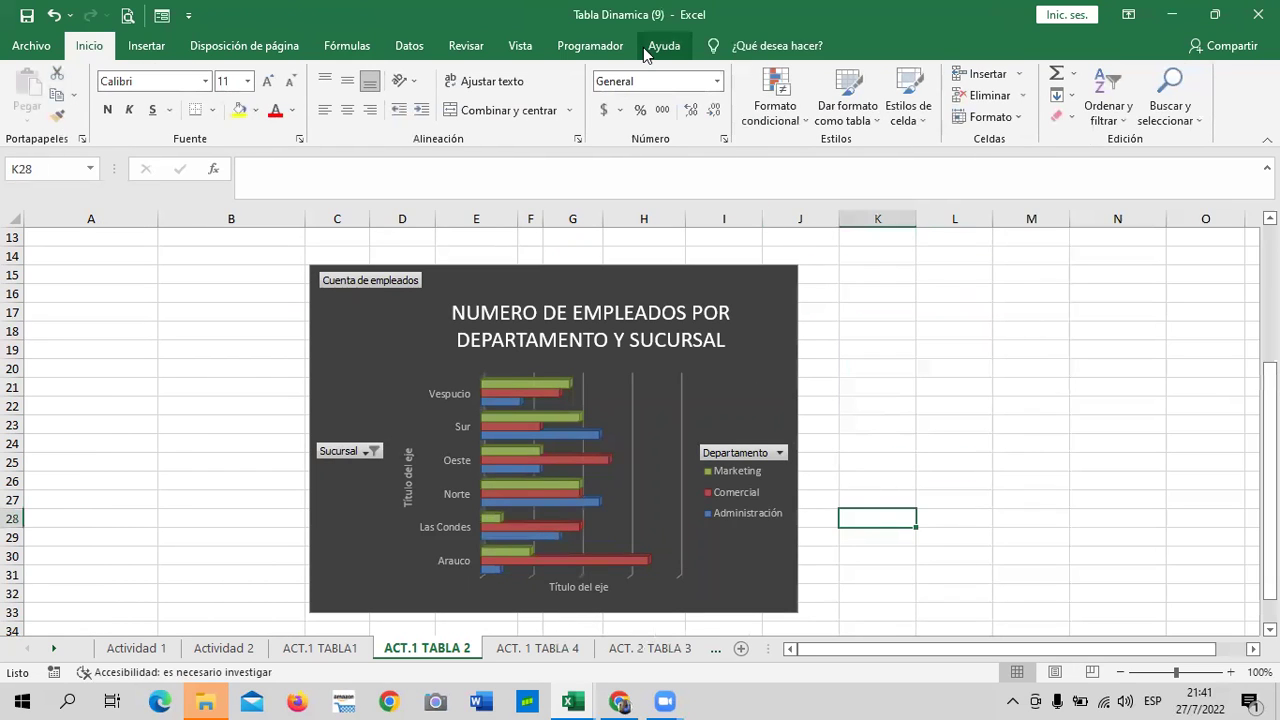
# Step: Widen the pivot chart by dragging its edge
pyautogui.click(767, 378)
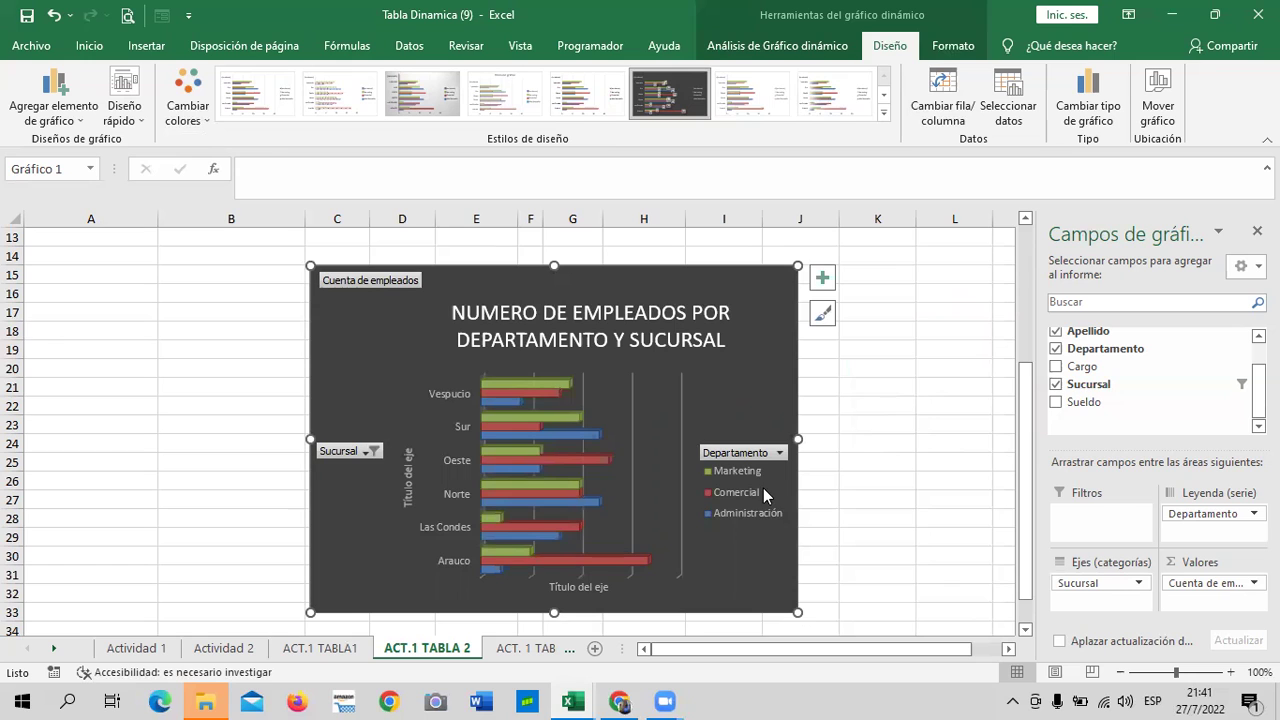
pyautogui.moveTo(797, 612); pyautogui.dragTo(823, 612)
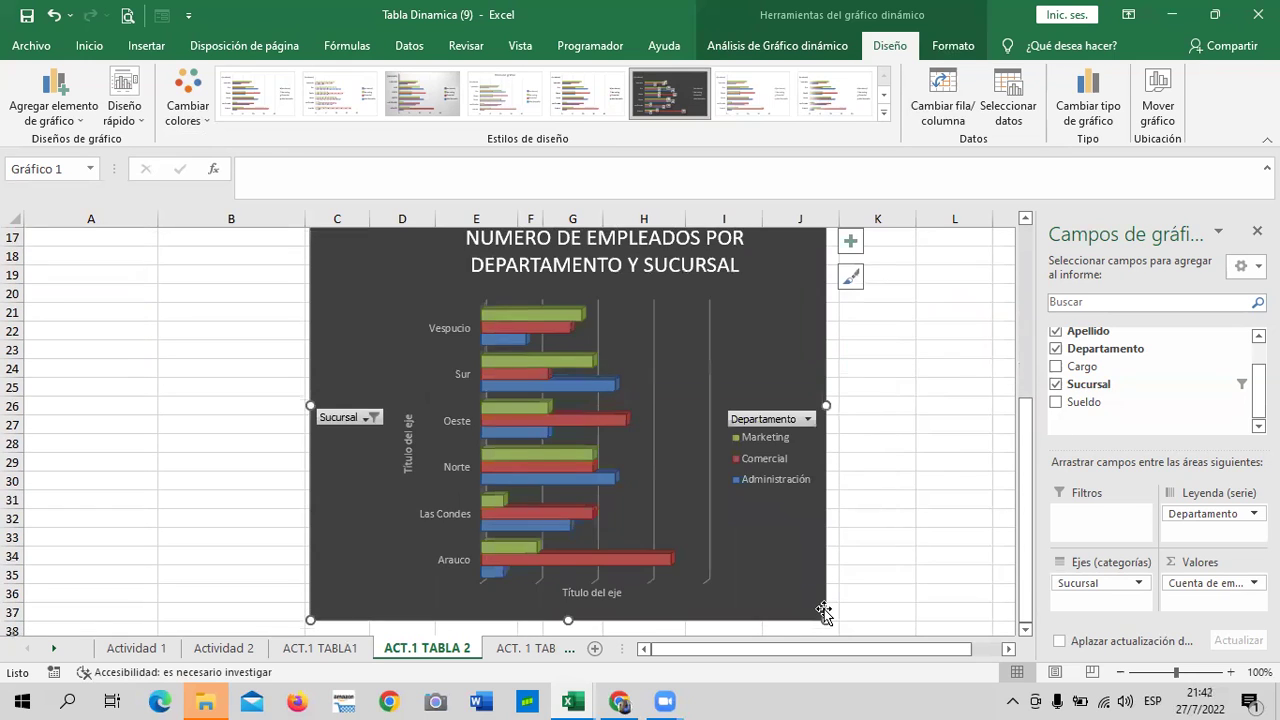
pyautogui.scroll(3, 650, 519)
pyautogui.scroll(-2, 650, 519)
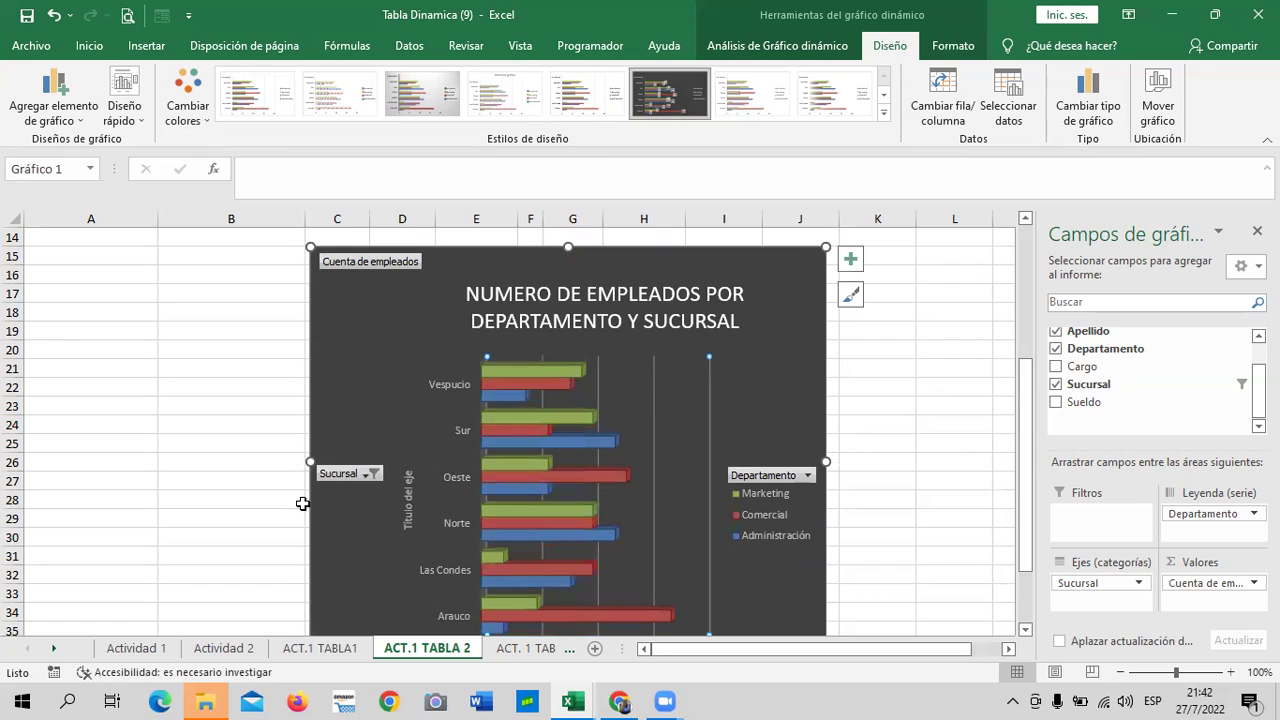
# Step: Delete the vertical and horizontal Título del eje placeholders
pyautogui.click(410, 495)
pyautogui.press('Delete')
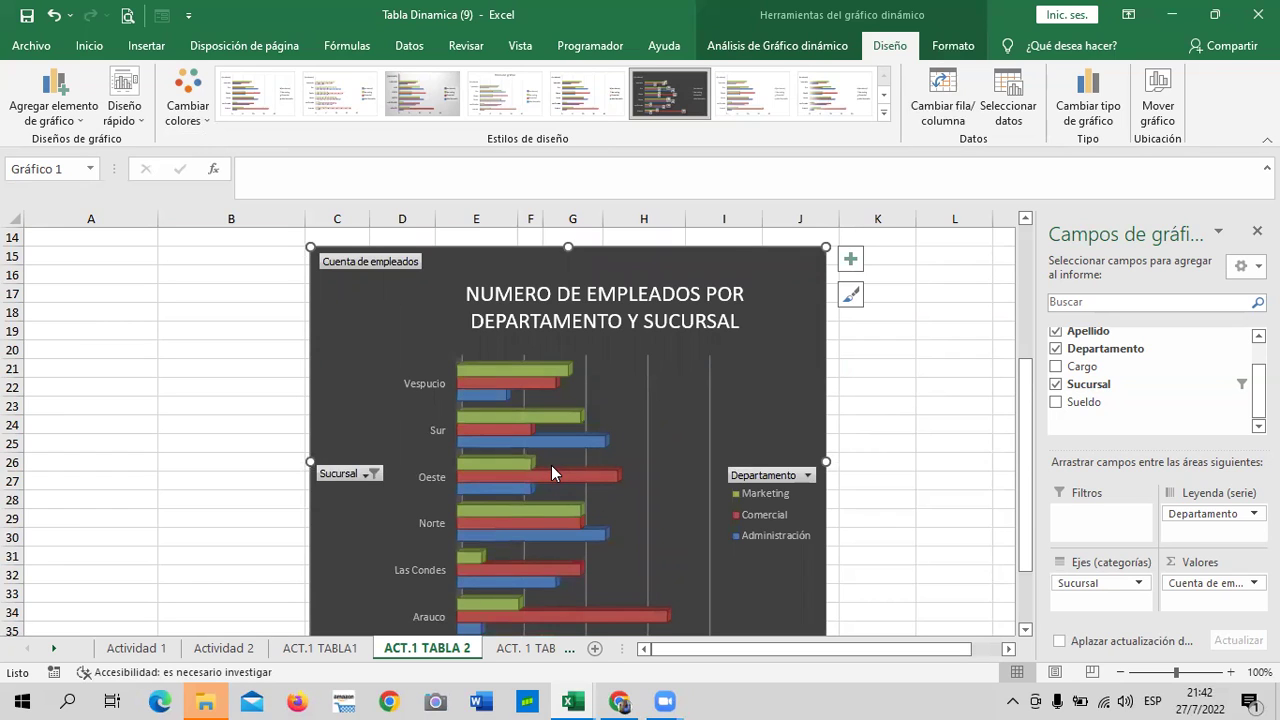
pyautogui.scroll(-1, 551, 465)
pyautogui.click(587, 595)
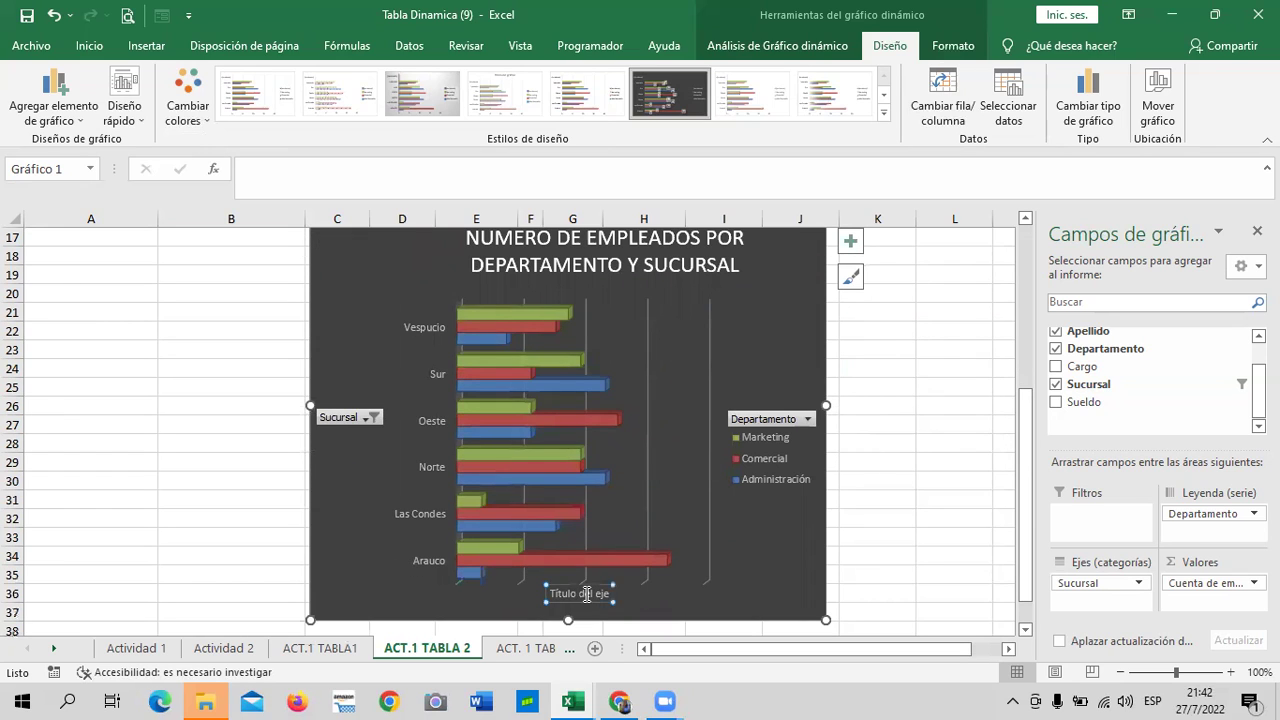
pyautogui.press('Delete')
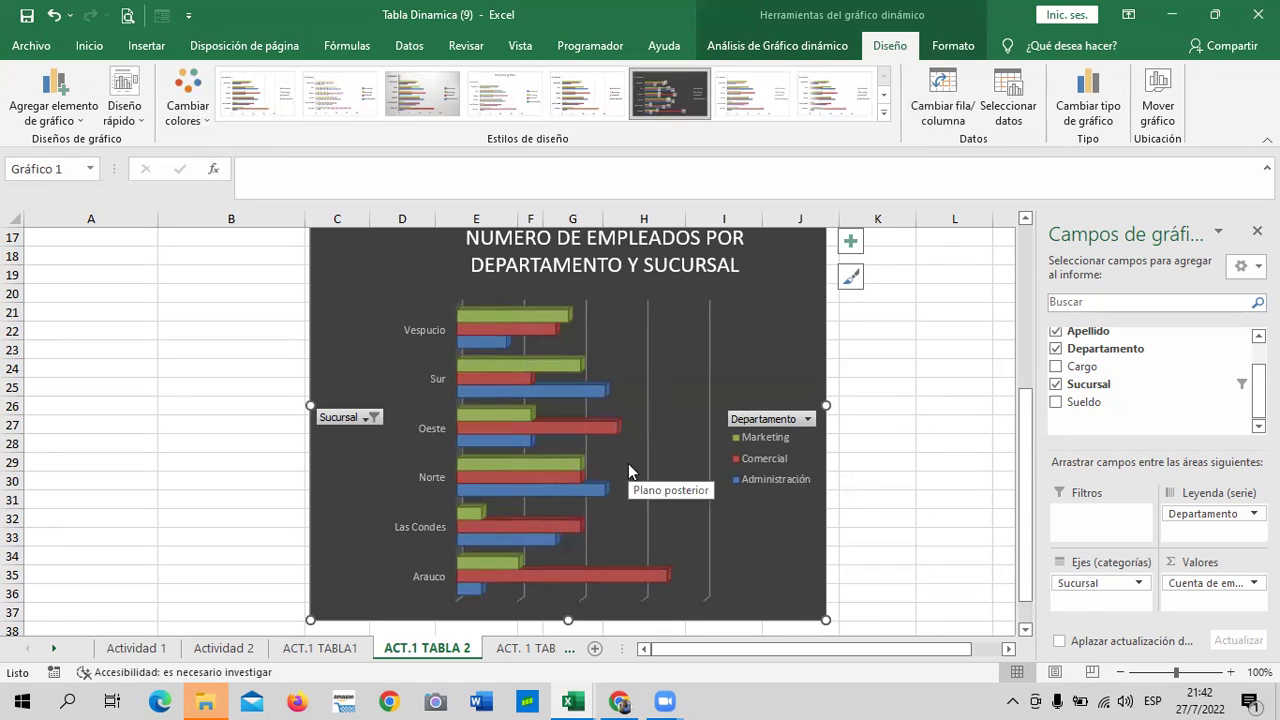
# Step: Filter the chart's Departamento field to show only Comercial
pyautogui.click(807, 419)
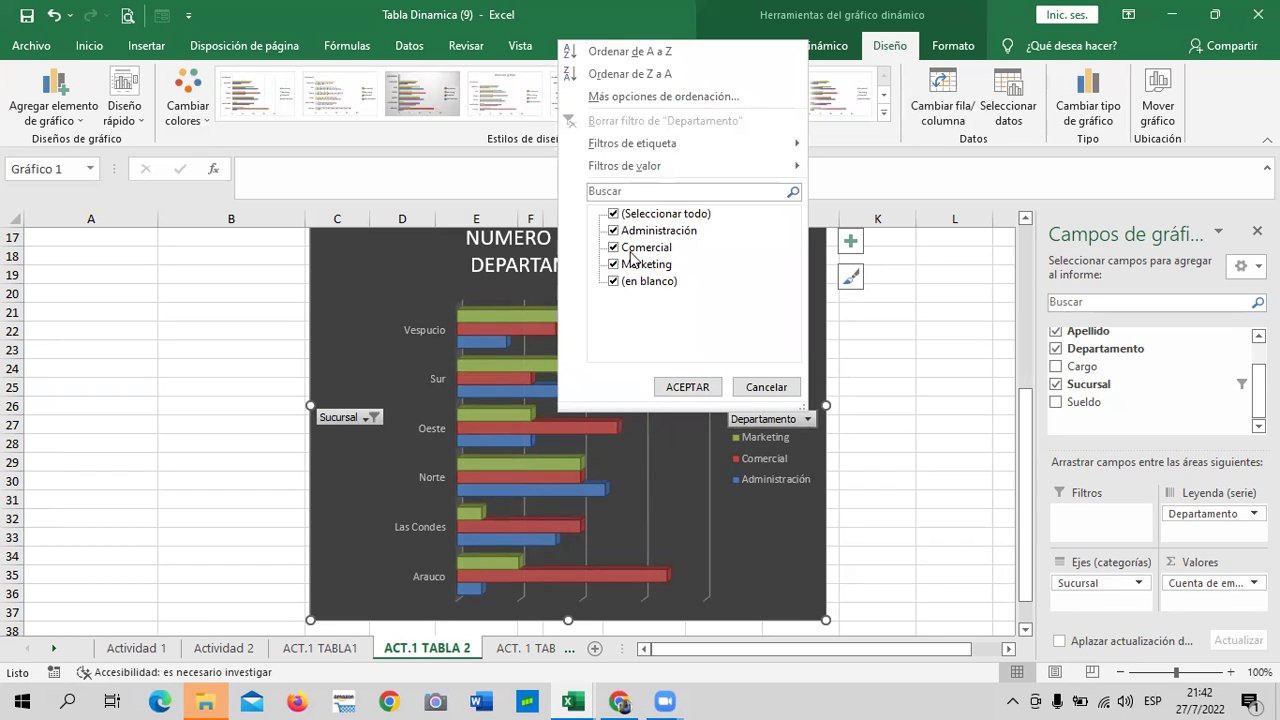
pyautogui.click(614, 214)
pyautogui.click(617, 250)
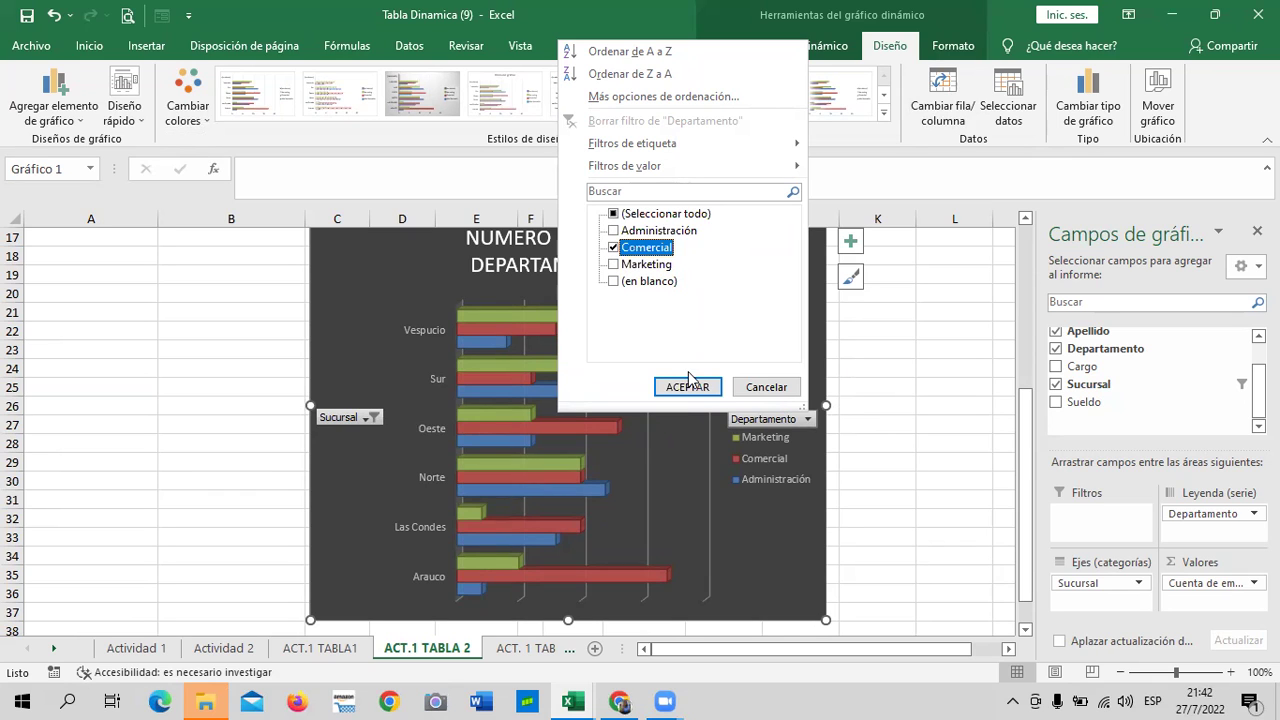
pyautogui.click(687, 386)
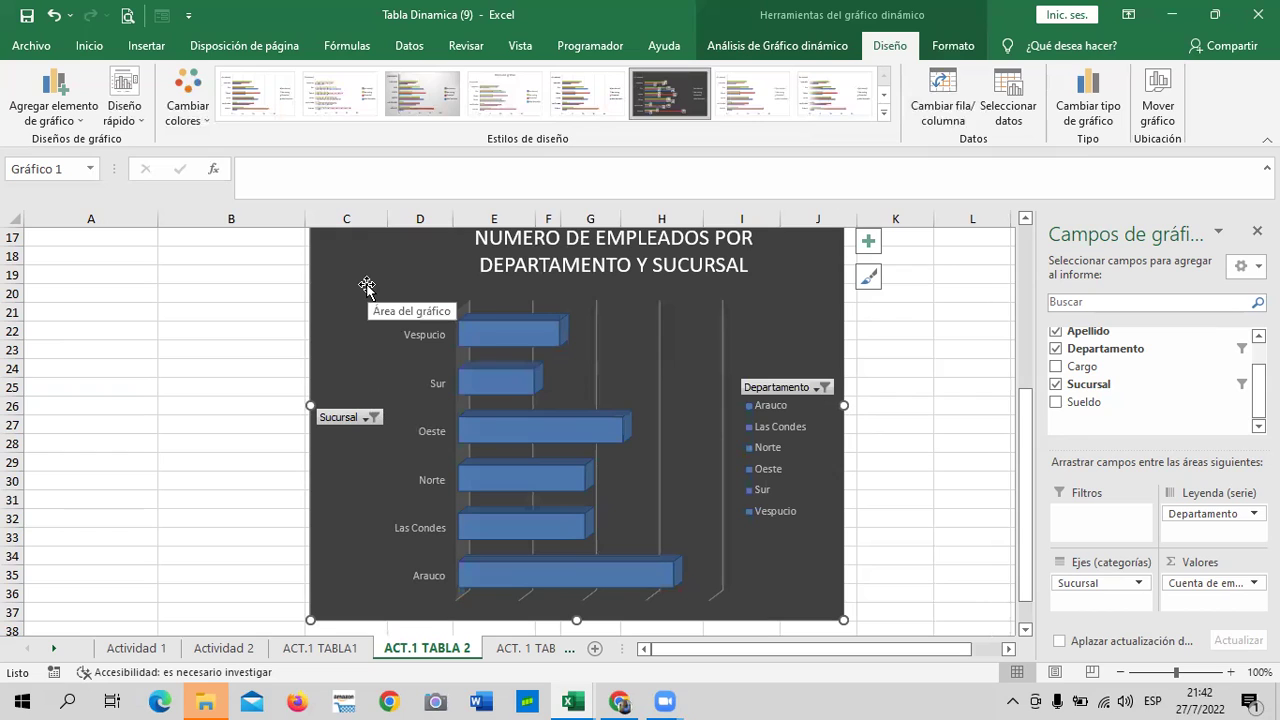
# Step: Select individual branch bars, then cancel the Mostrar detalle dialog opened from the Norte bar
pyautogui.click(595, 427)
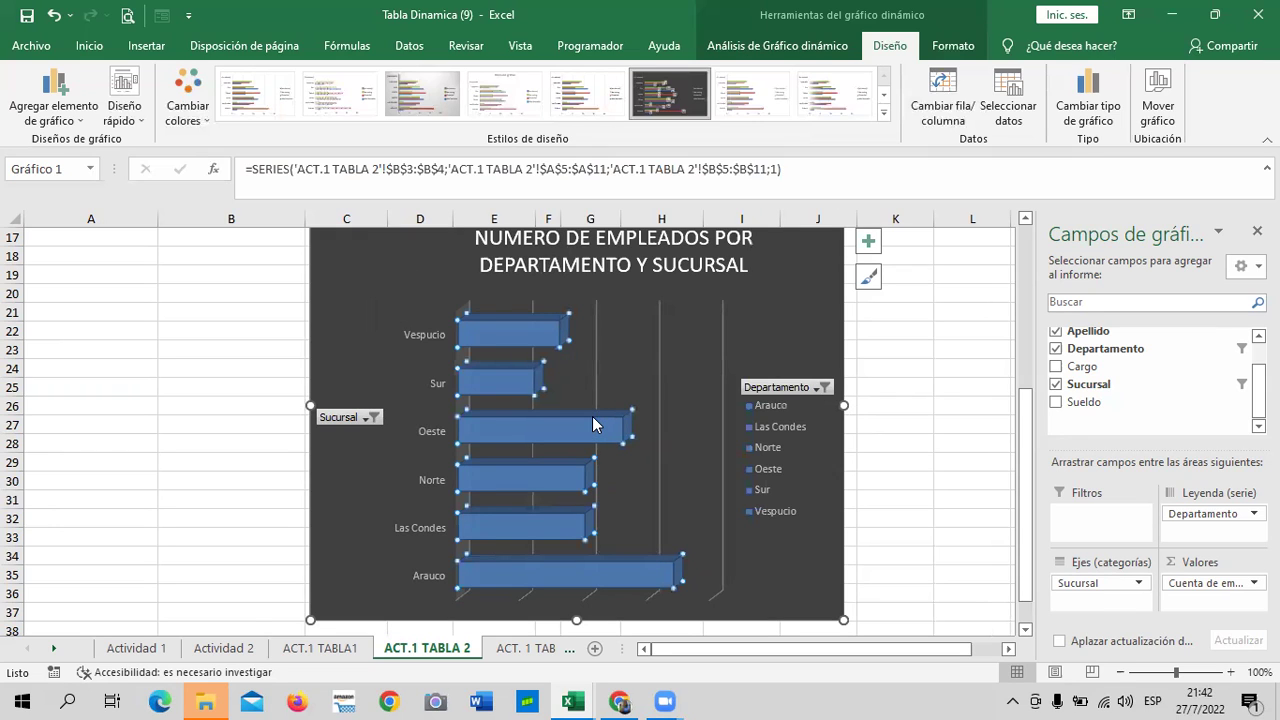
pyautogui.click(592, 424)
pyautogui.click(540, 337)
pyautogui.click(538, 393)
pyautogui.click(561, 430)
pyautogui.doubleClick(560, 480)
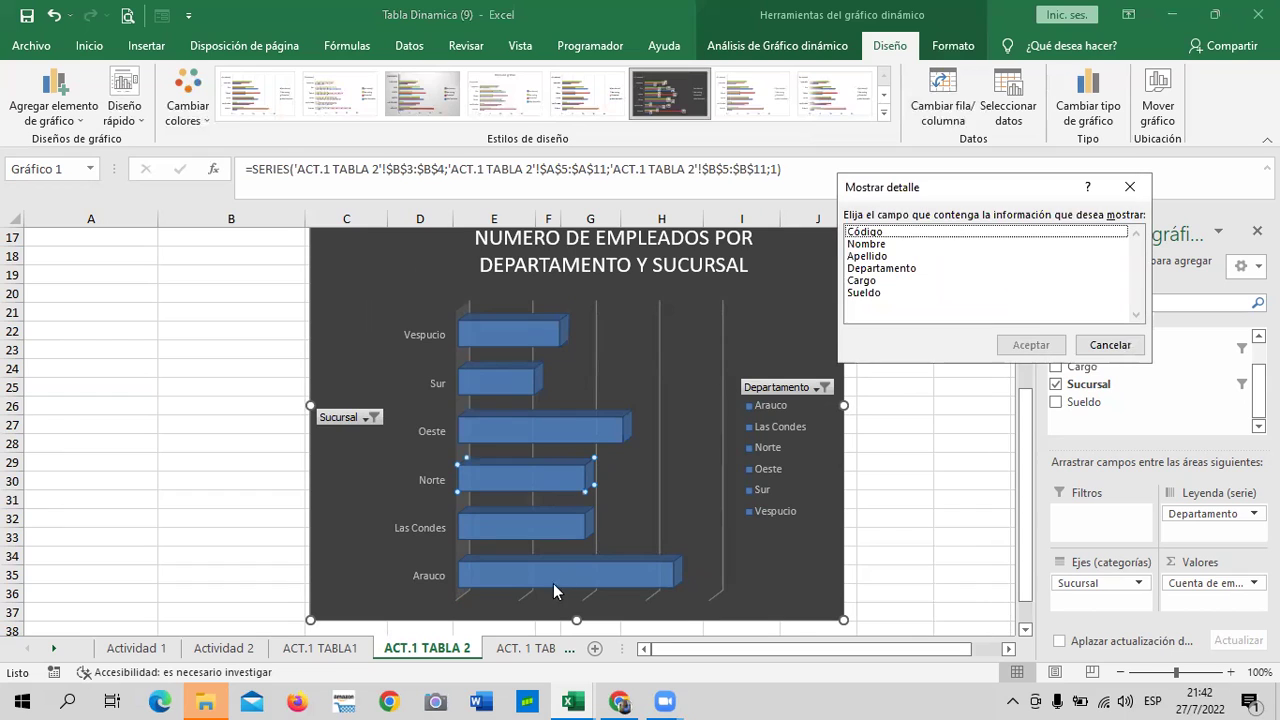
pyautogui.click(1110, 346)
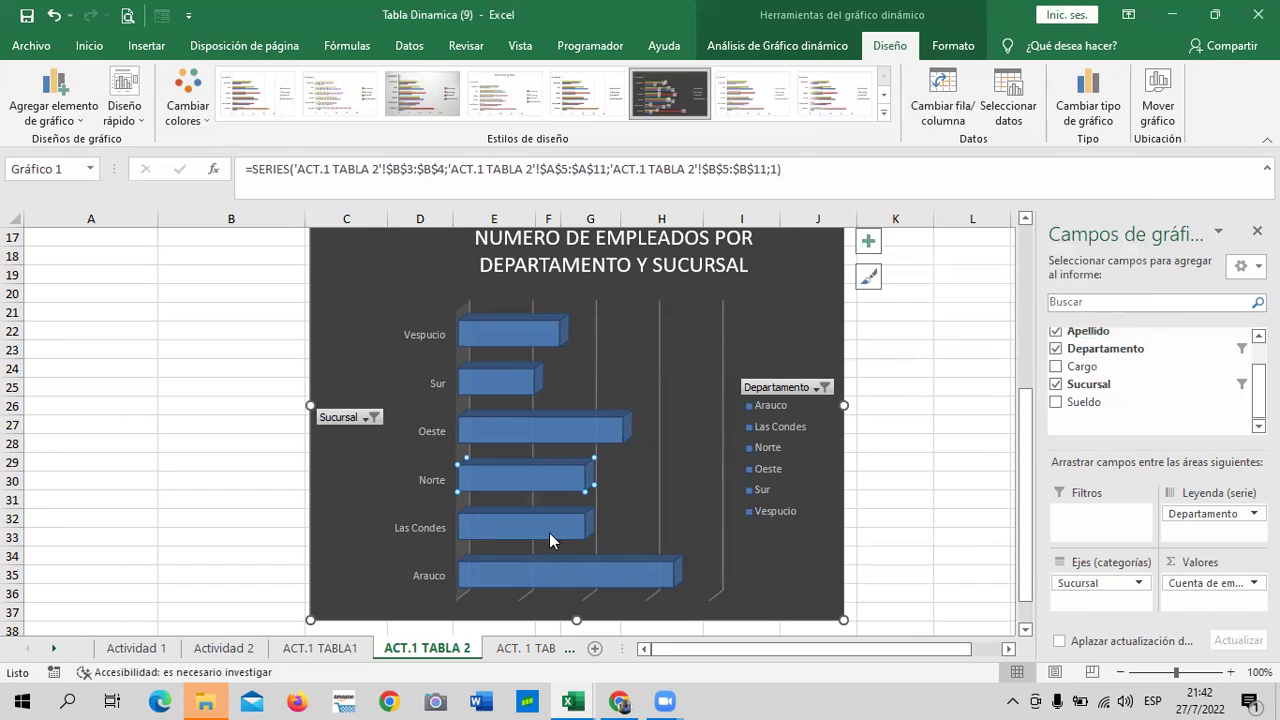
# Step: Fill the Comercial series bars yellow using Formato > Relleno de forma
pyautogui.click(545, 480)
pyautogui.click(188, 115)
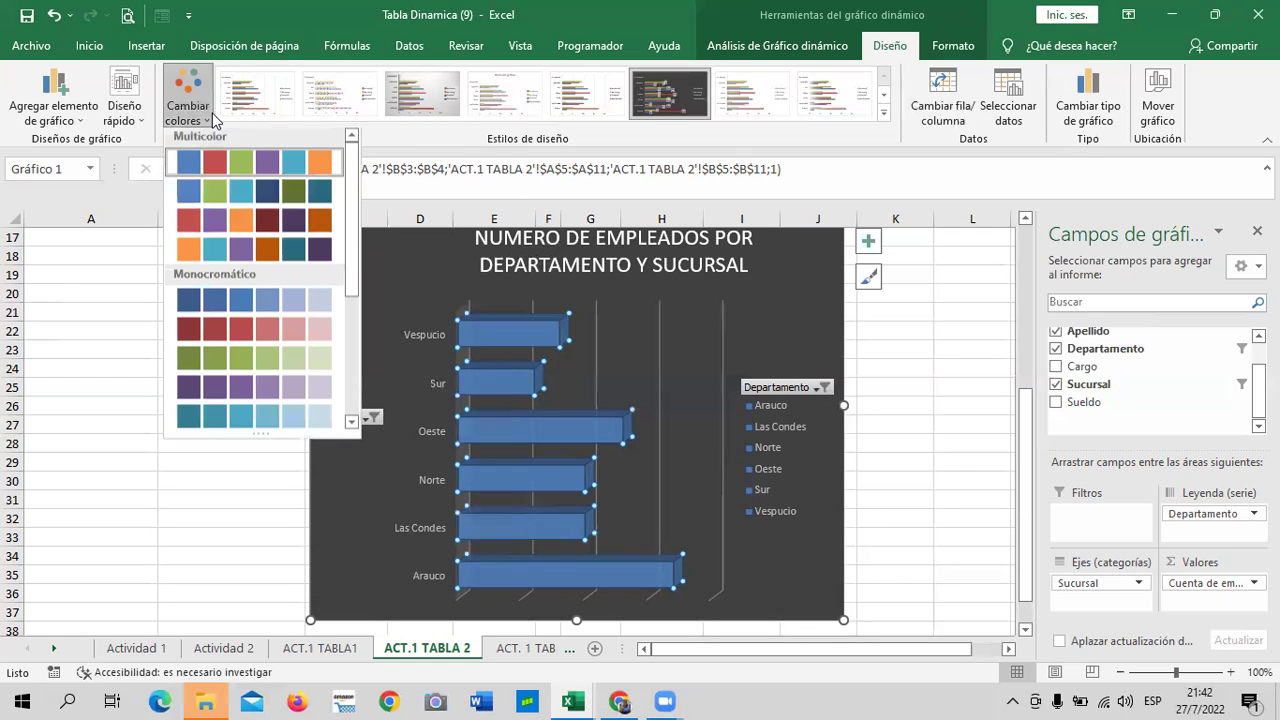
pyautogui.click(215, 172)
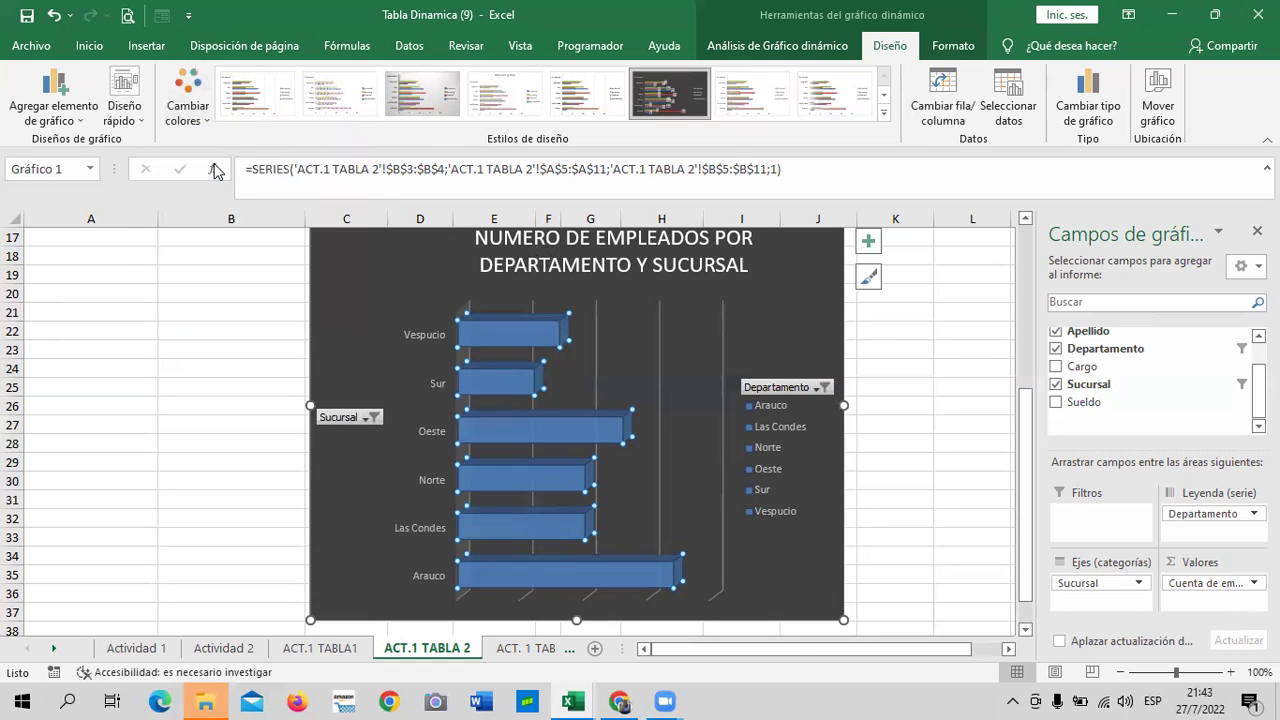
pyautogui.click(186, 112)
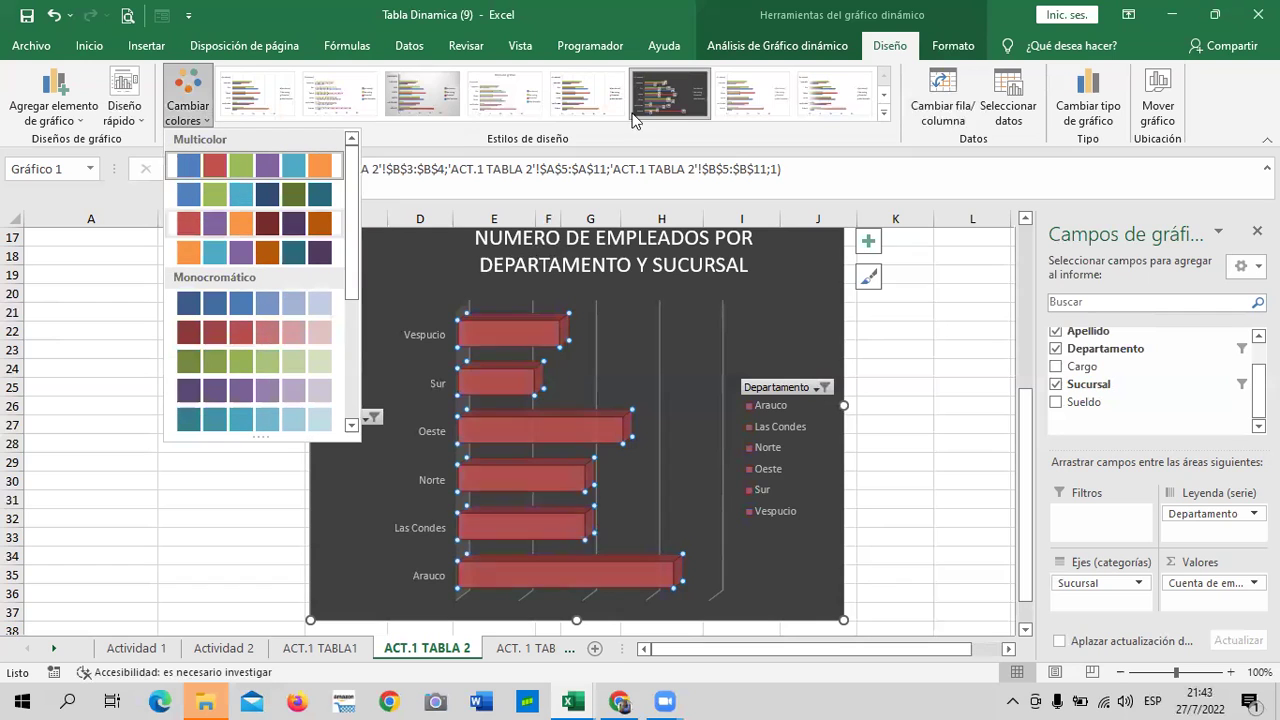
pyautogui.click(953, 45)
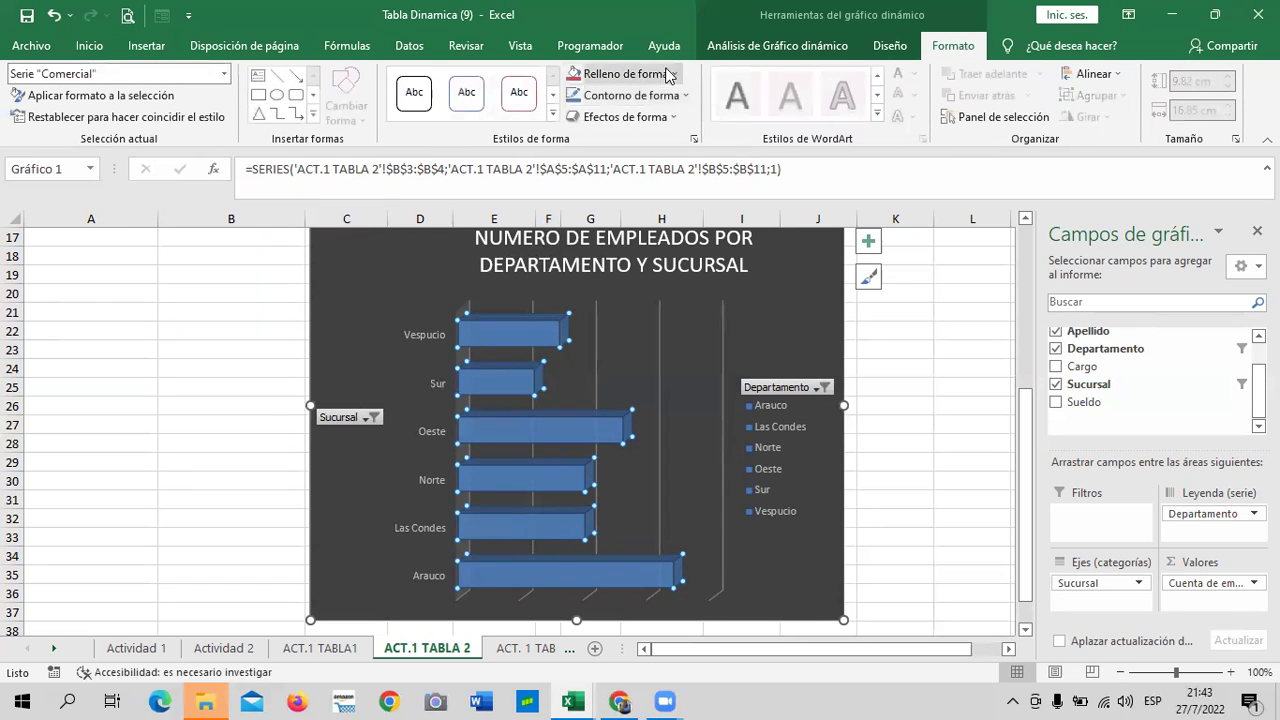
pyautogui.click(672, 77)
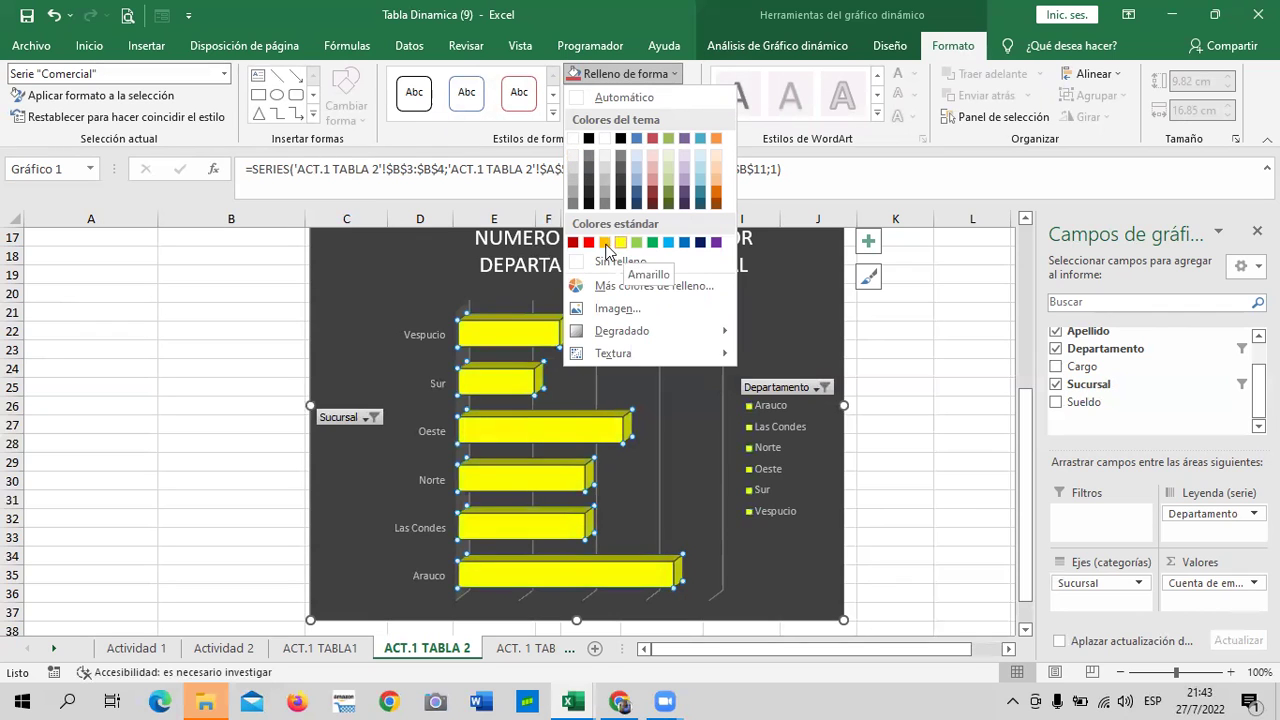
pyautogui.press('Escape')
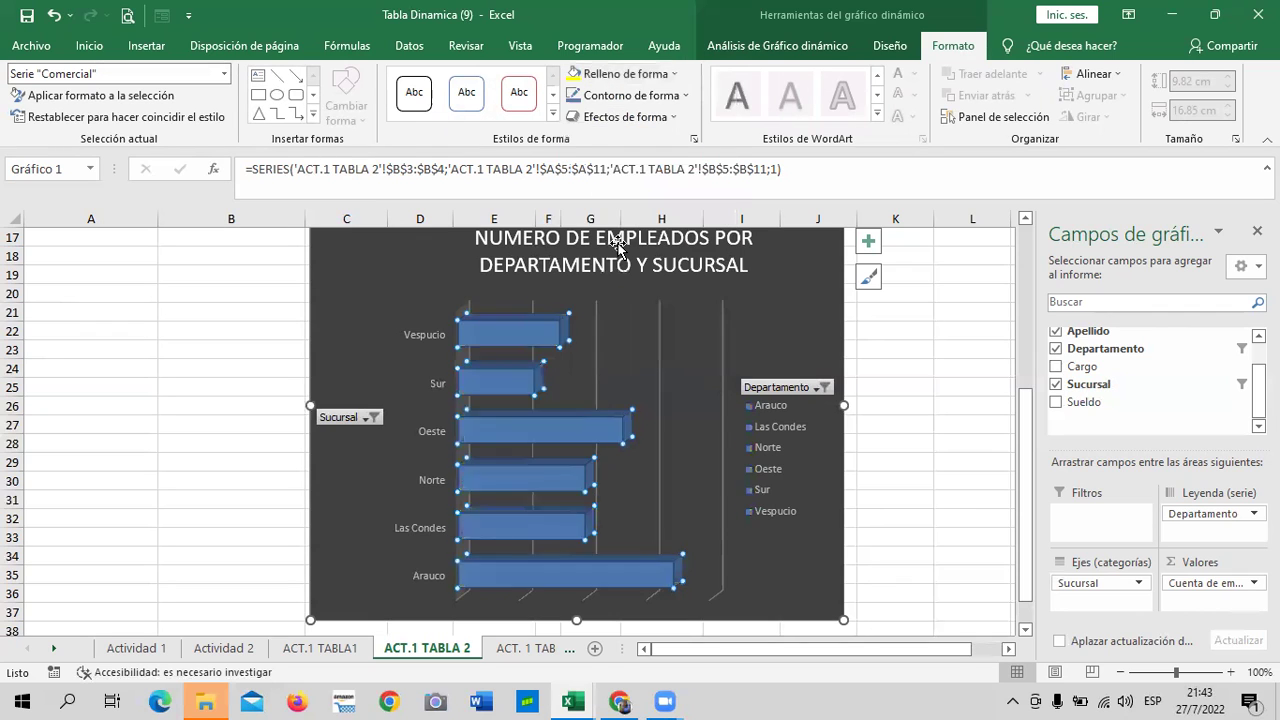
pyautogui.click(793, 273)
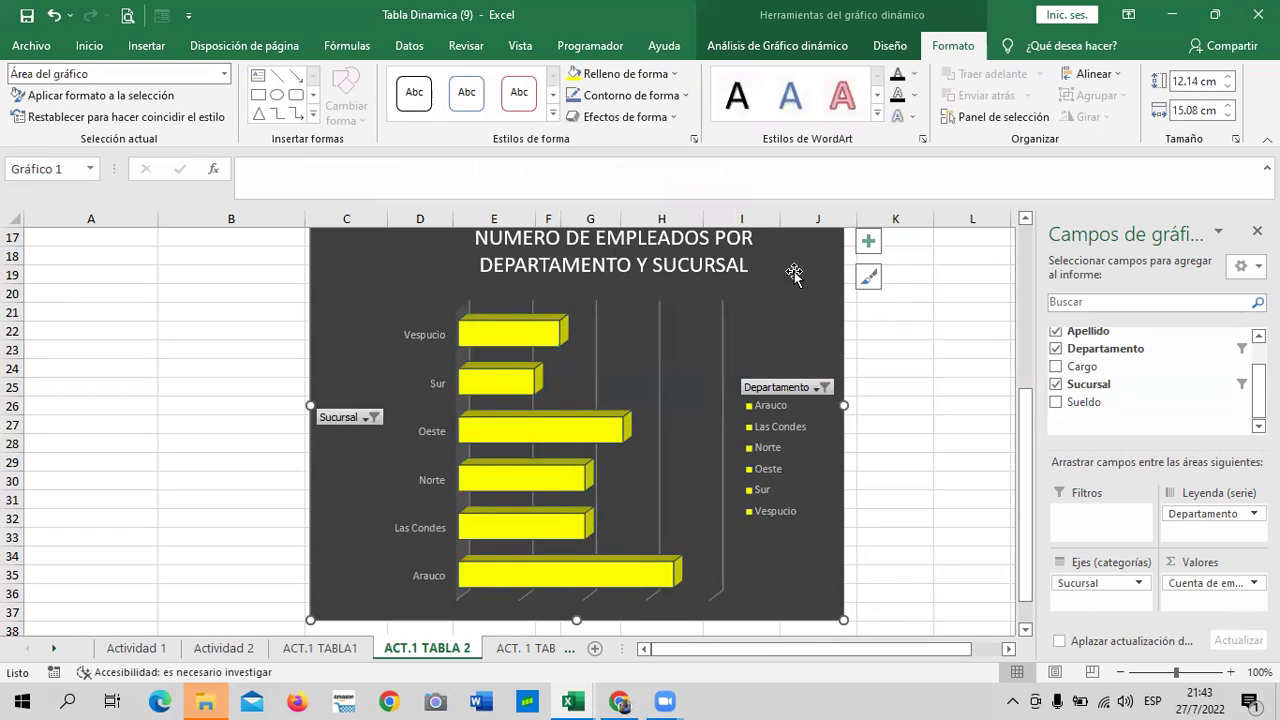
# Step: Add Administración to the Departamento filter alongside Comercial
pyautogui.click(824, 387)
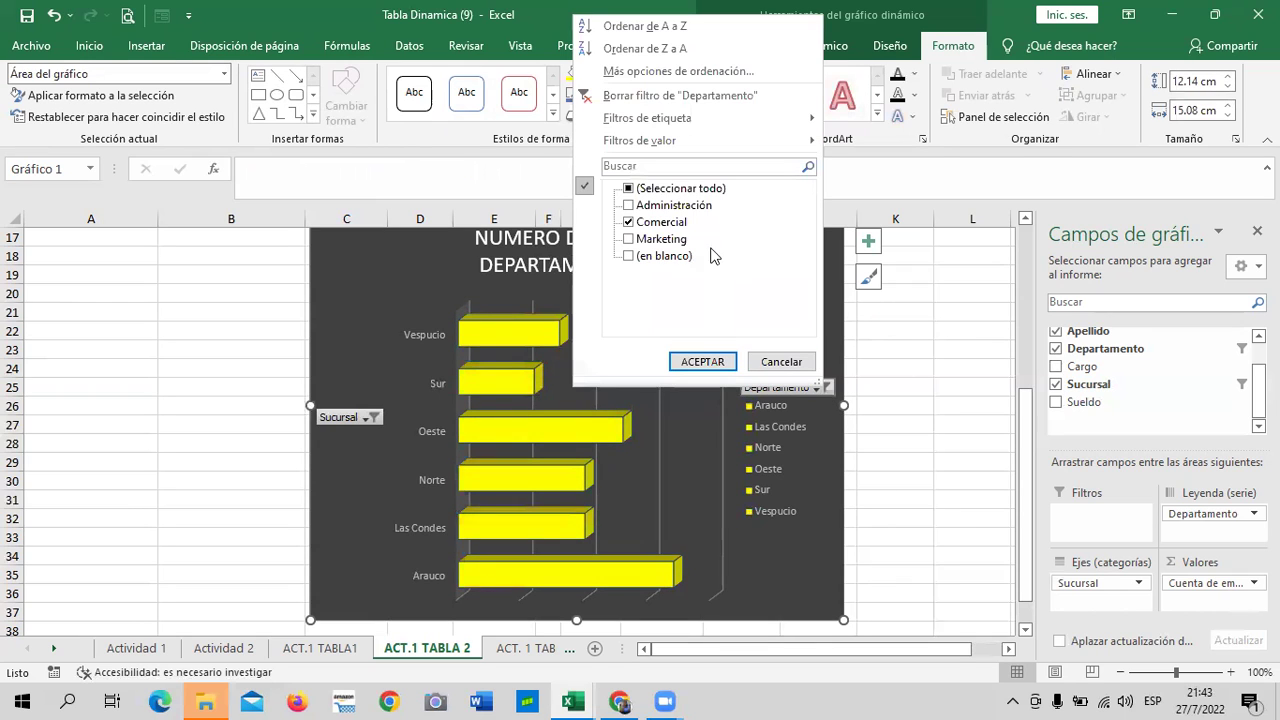
pyautogui.click(629, 205)
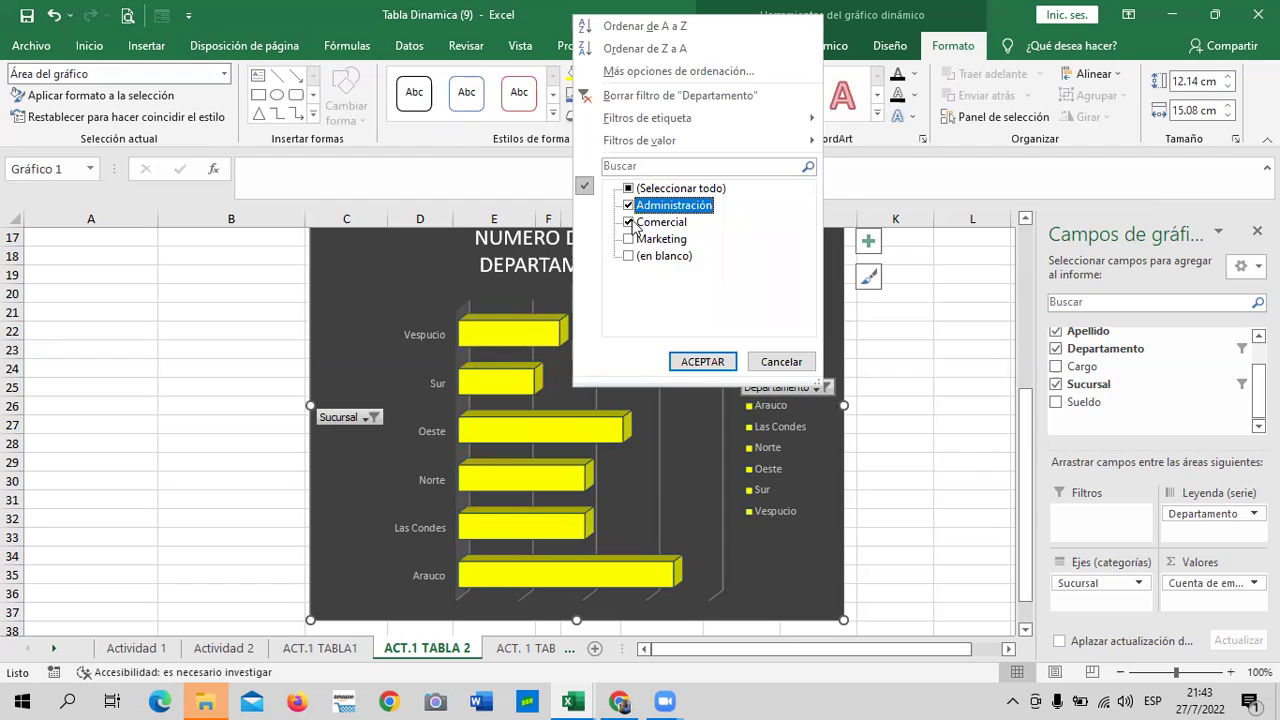
pyautogui.click(702, 361)
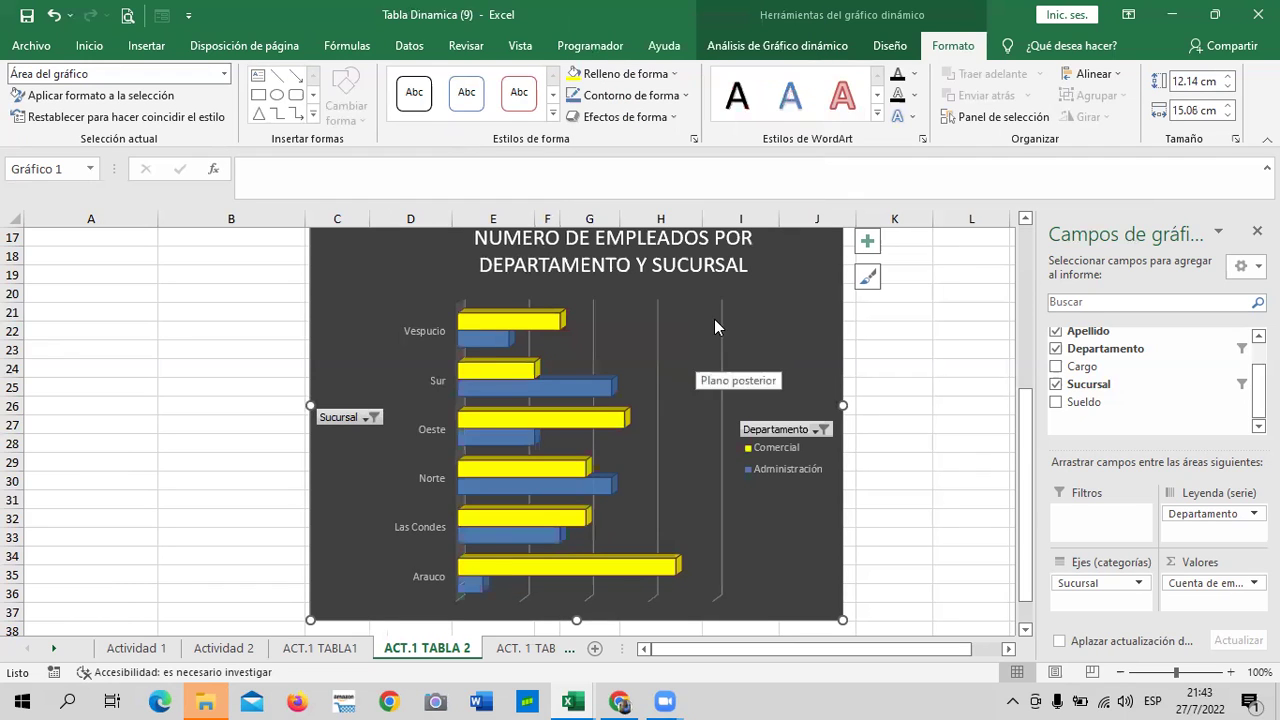
# Step: Fill the Administración bars red from Relleno de forma
pyautogui.click(609, 390)
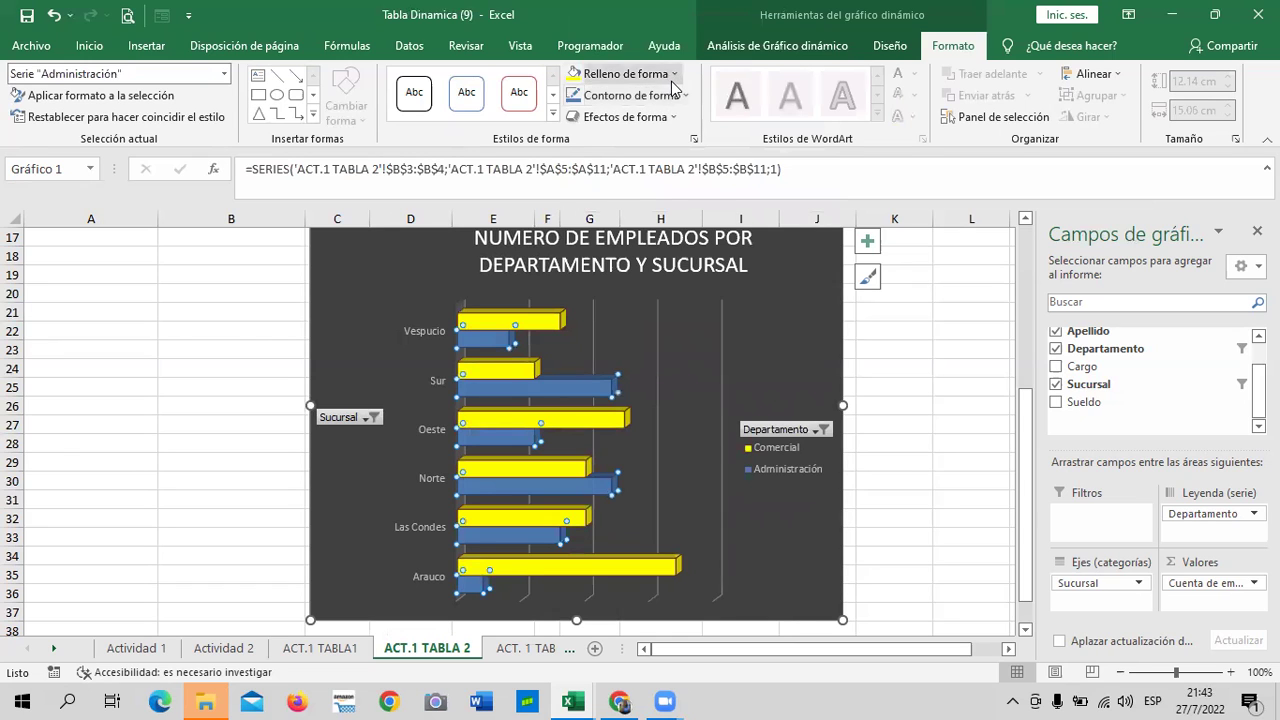
pyautogui.click(672, 74)
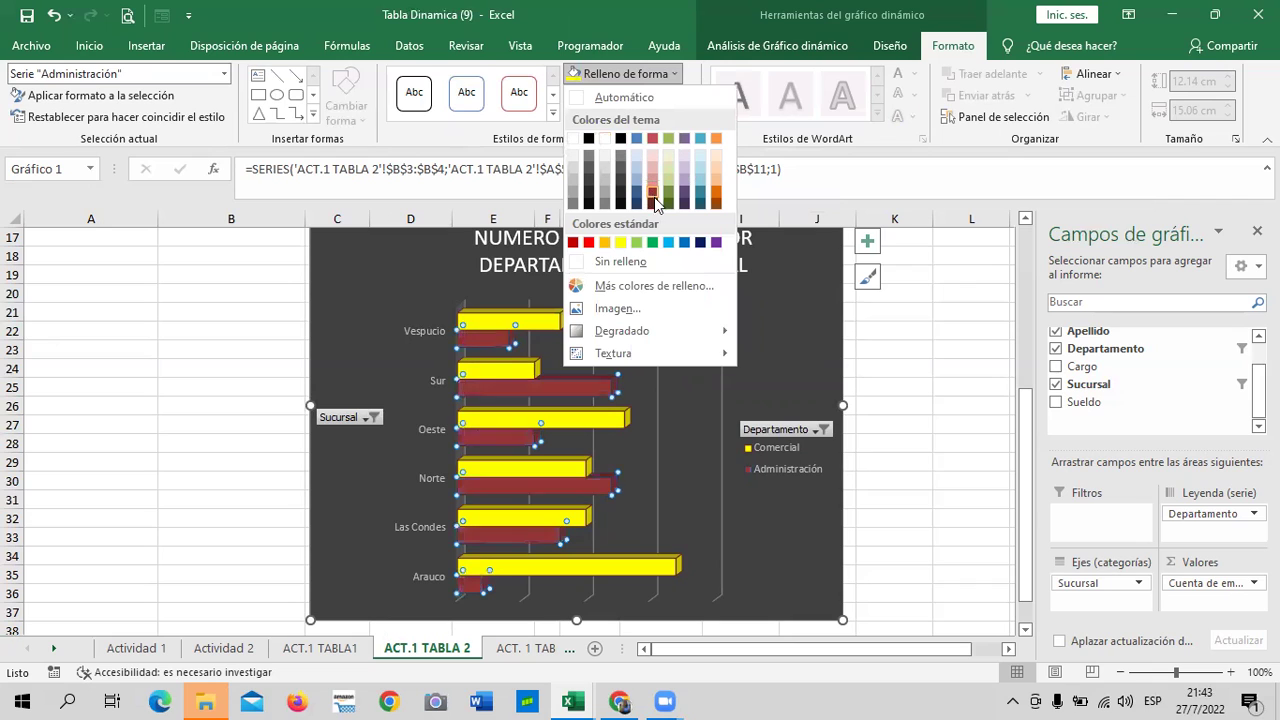
pyautogui.click(589, 243)
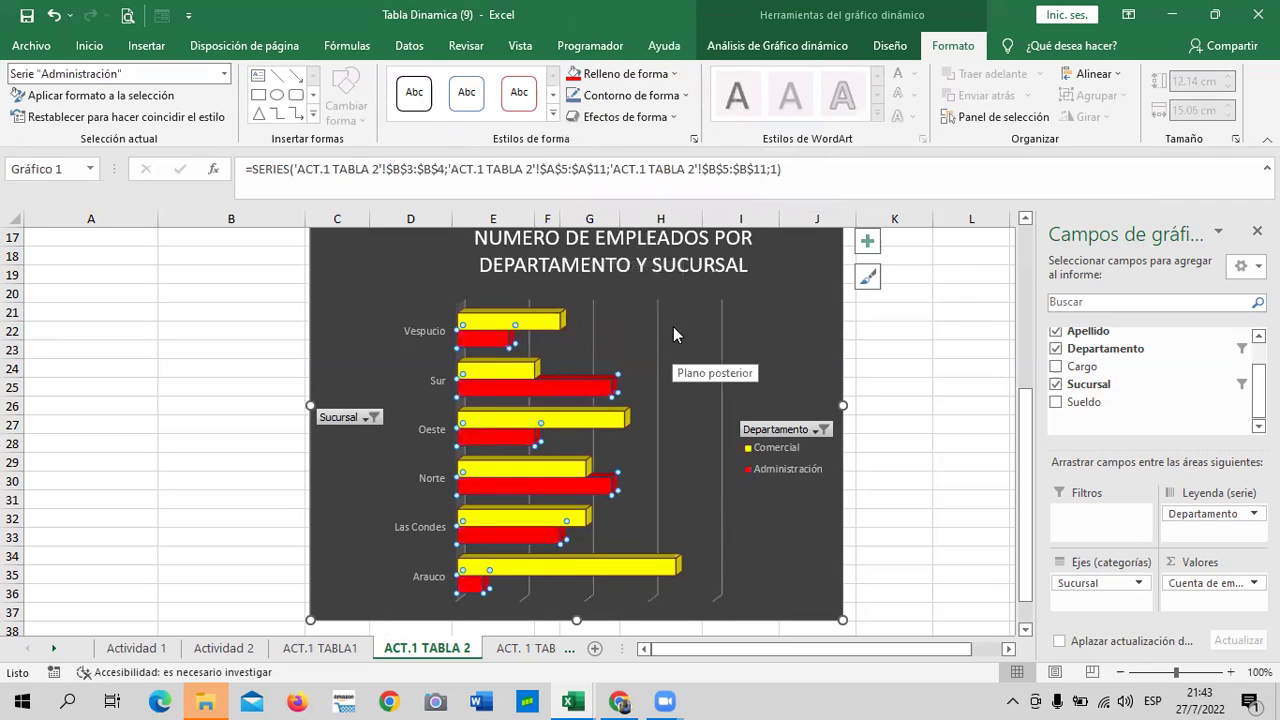
# Step: Add Marketing to the Departamento filter
pyautogui.click(820, 428)
pyautogui.click(660, 278)
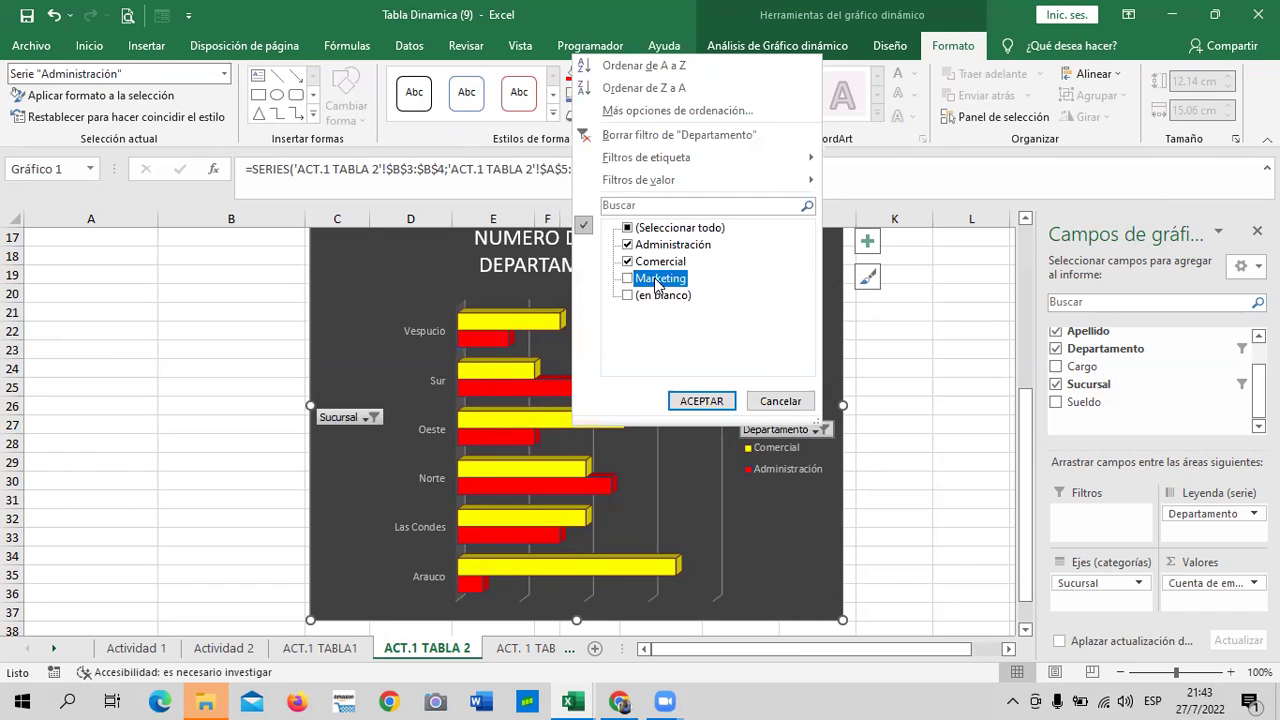
pyautogui.click(627, 278)
pyautogui.click(703, 401)
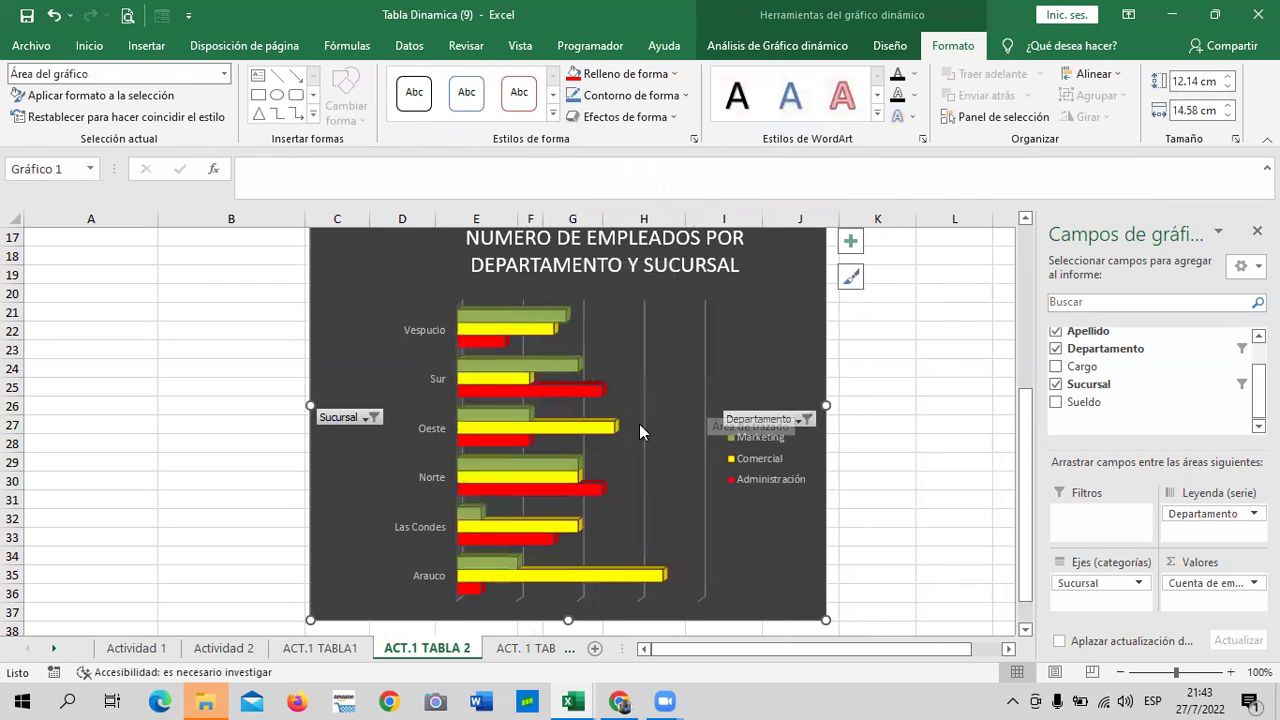
# Step: Fill the Marketing bars bright green via Más colores de relleno
pyautogui.click(565, 470)
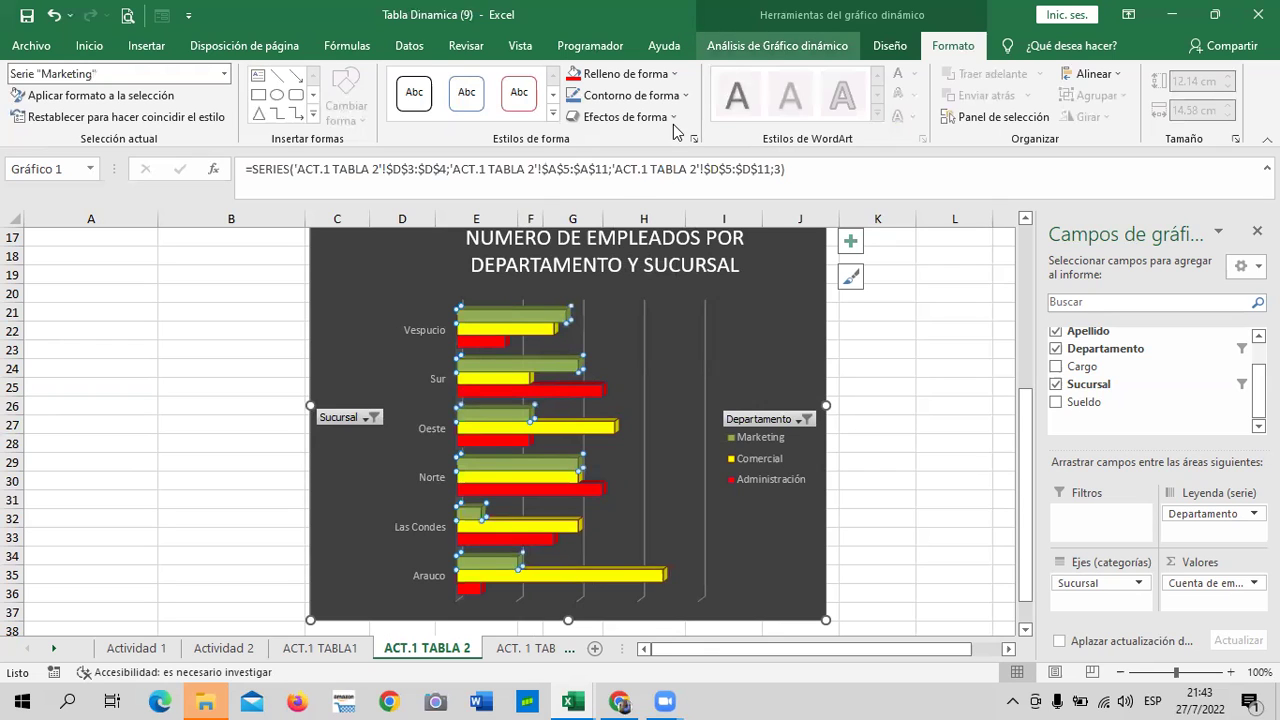
pyautogui.click(674, 74)
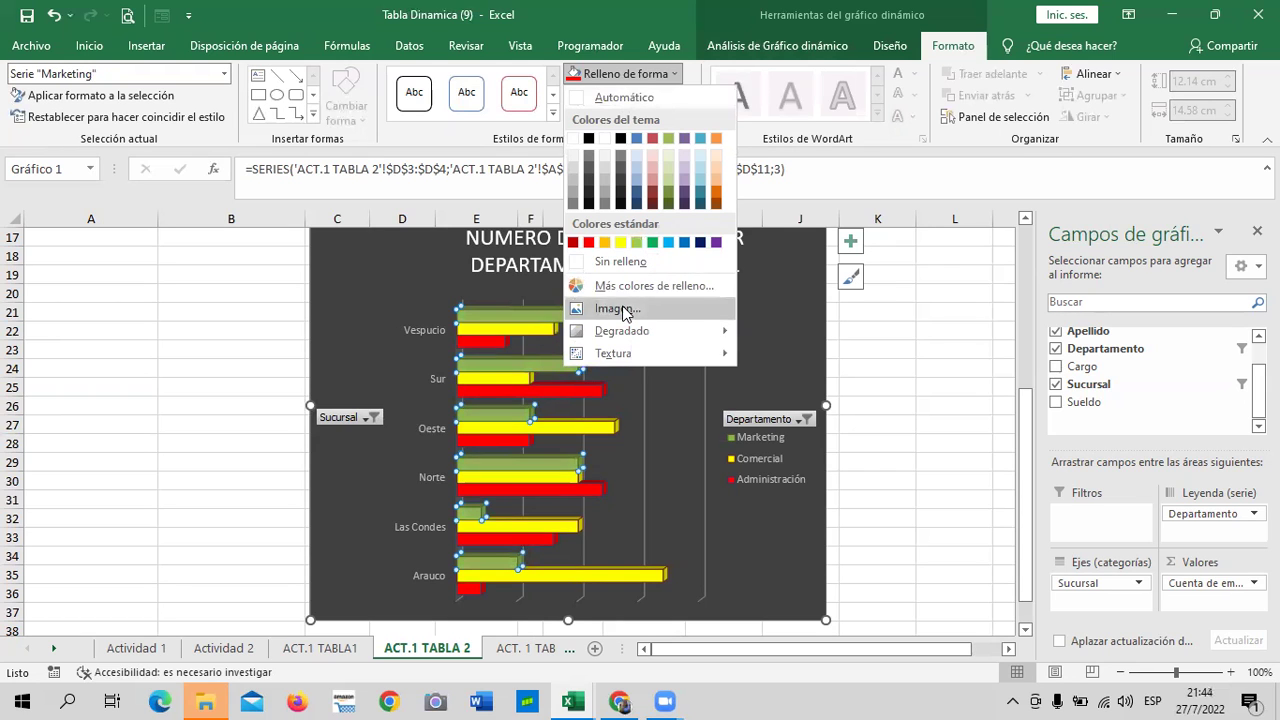
pyautogui.click(641, 286)
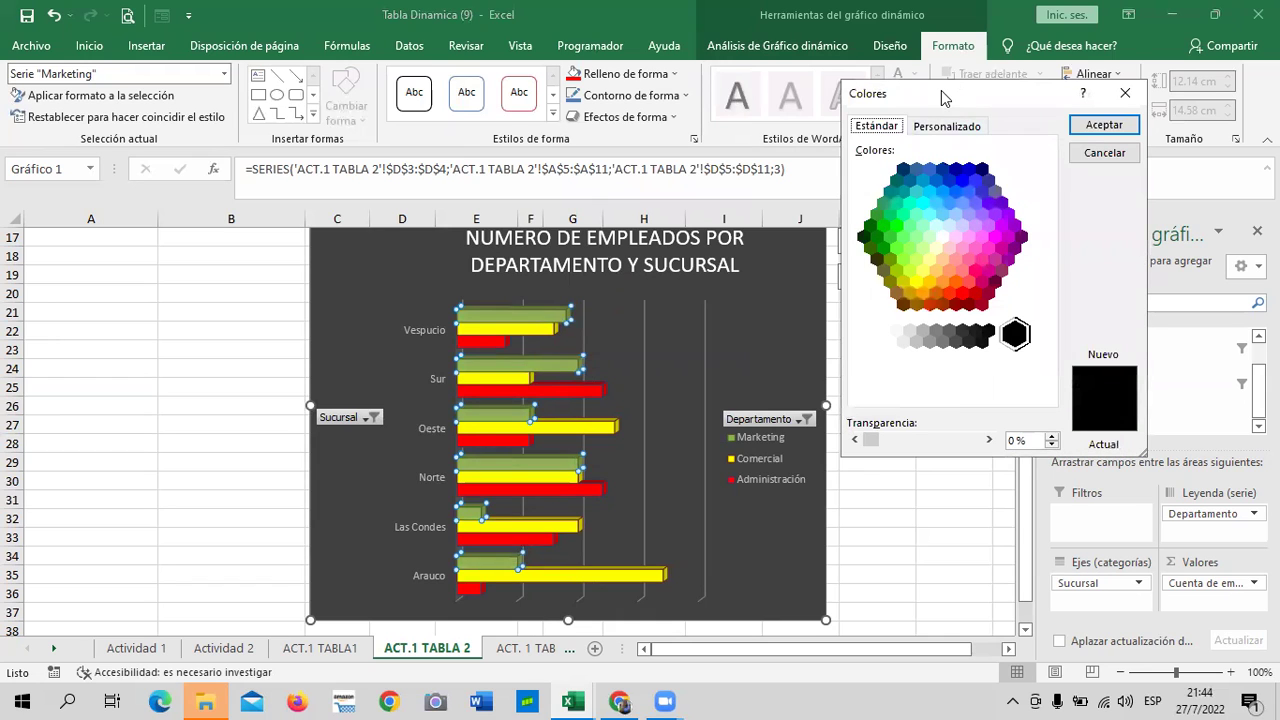
pyautogui.moveTo(943, 94); pyautogui.dragTo(877, 109)
pyautogui.click(814, 262)
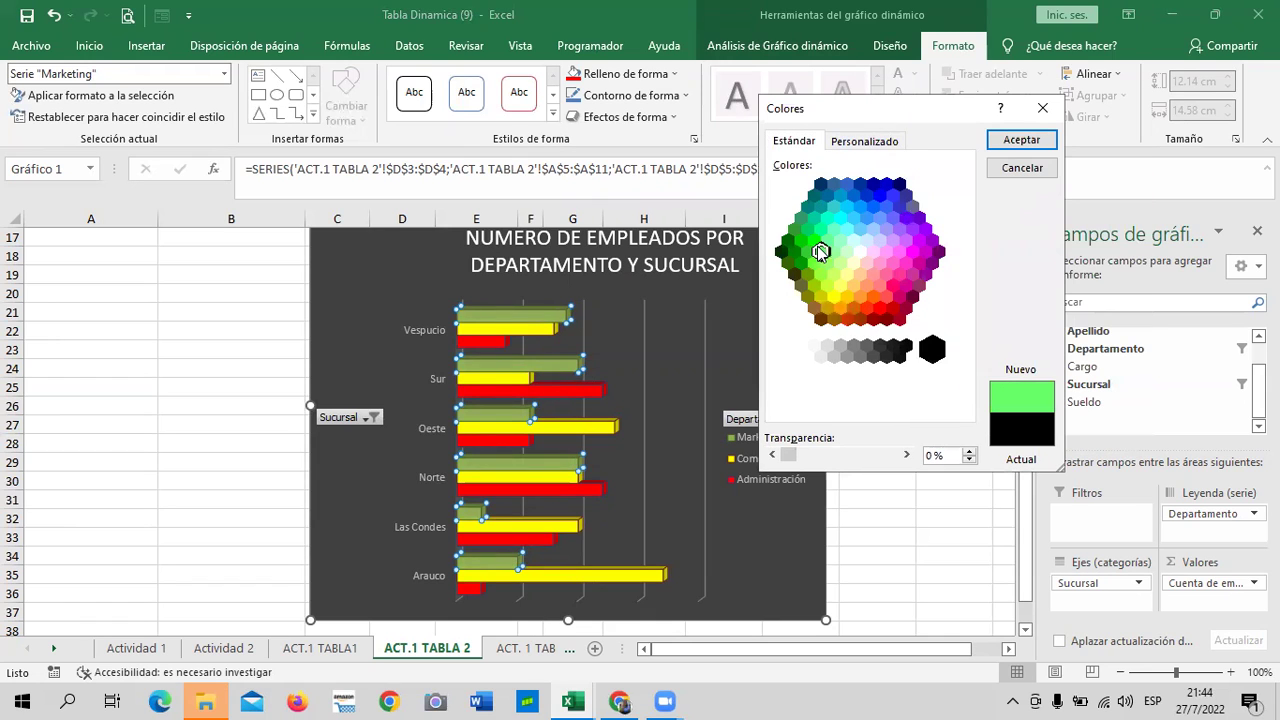
pyautogui.click(840, 264)
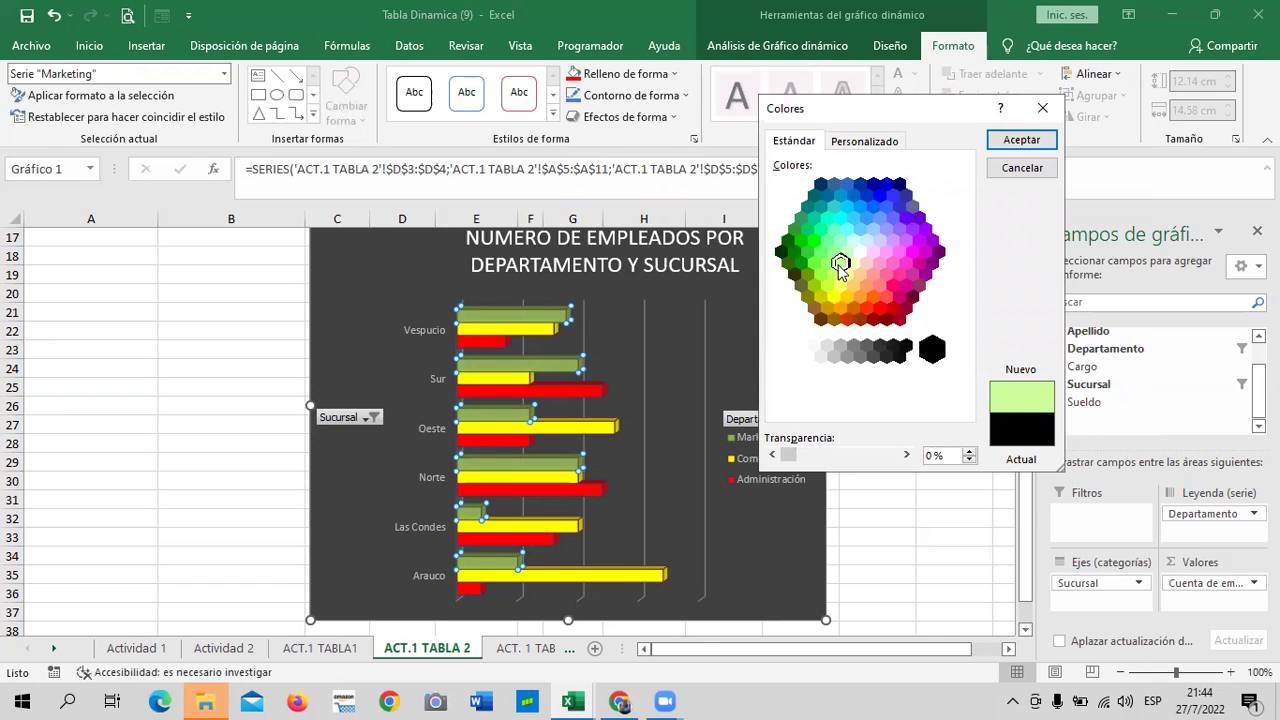
pyautogui.click(814, 262)
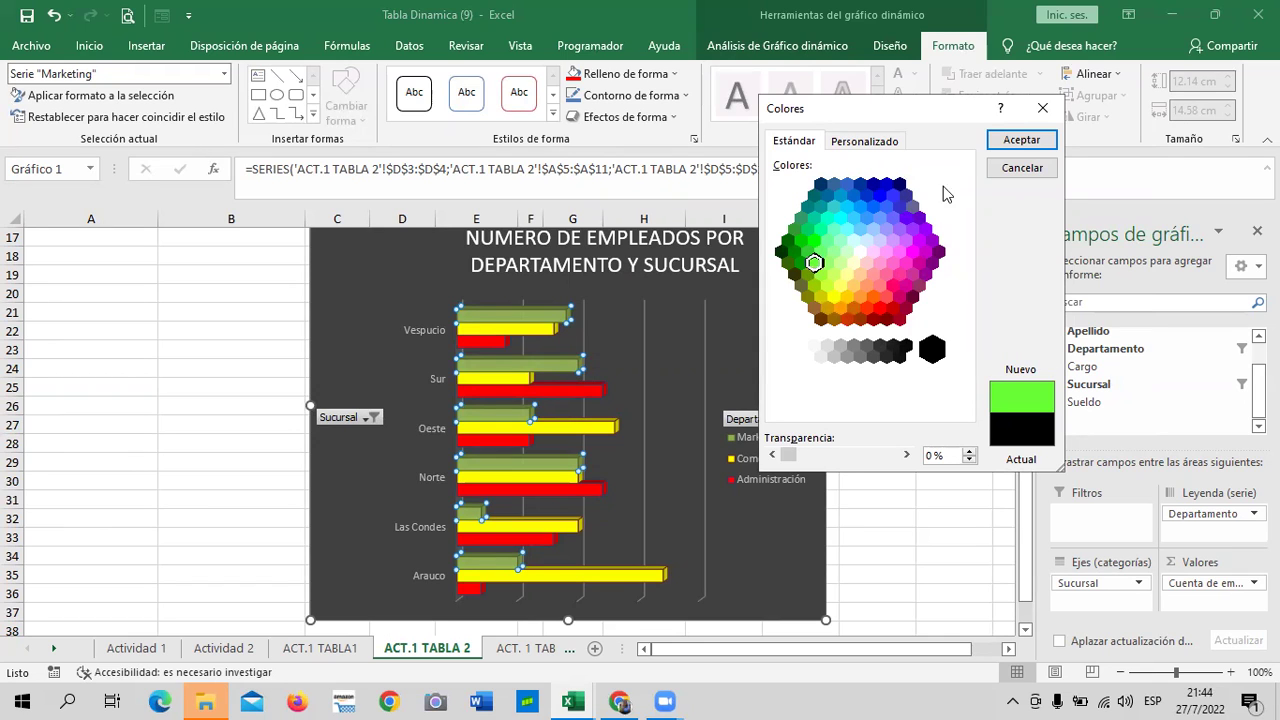
pyautogui.click(1021, 140)
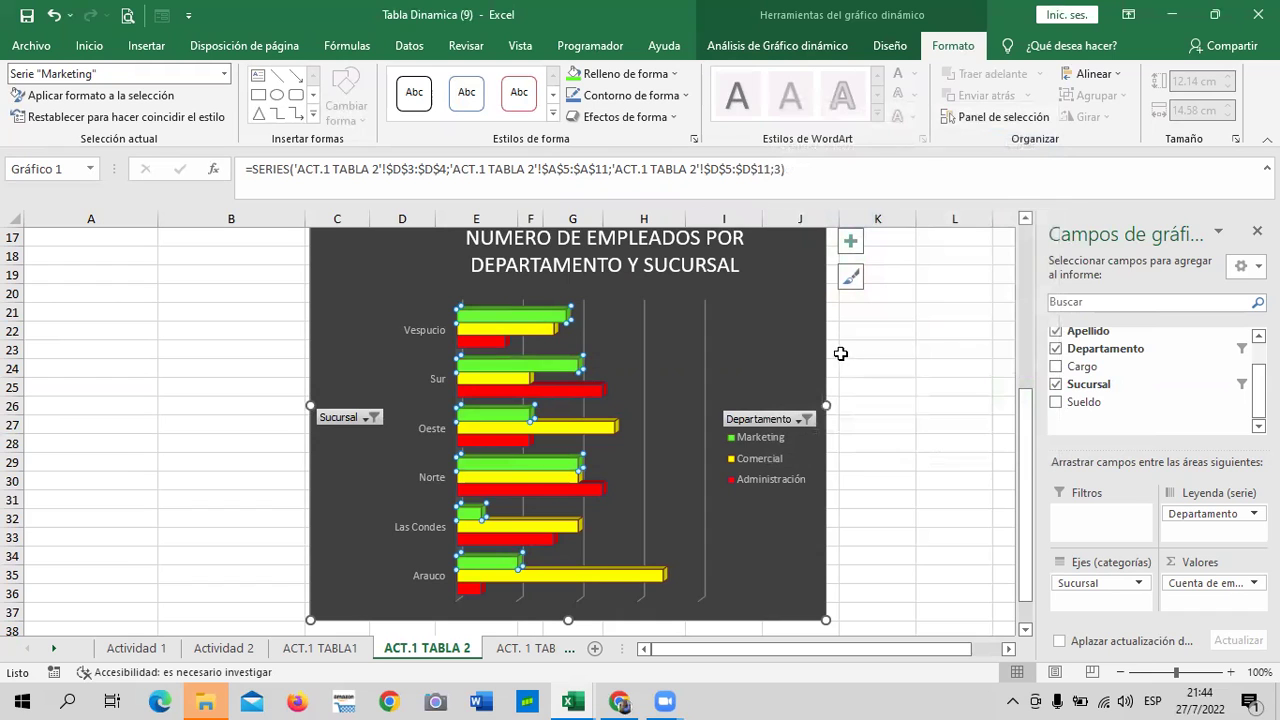
pyautogui.click(900, 348)
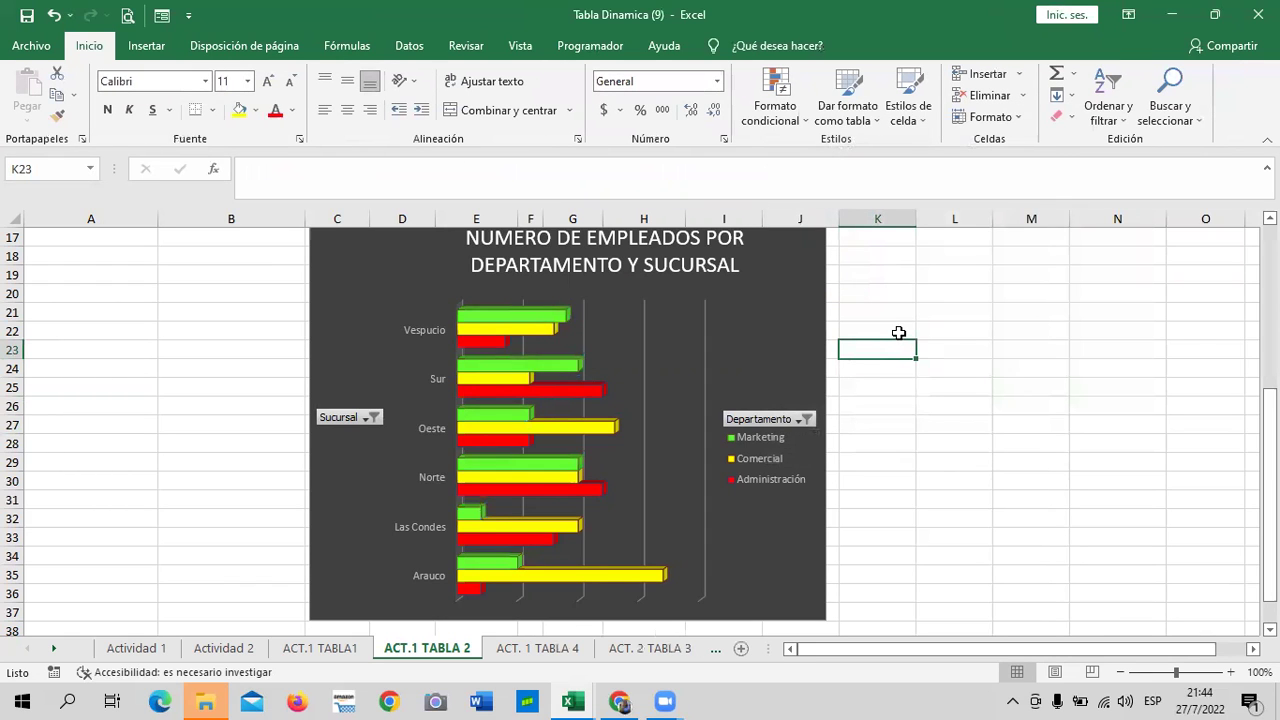
# Step: Select the pivot chart and scroll to review the finished result
pyautogui.click(757, 323)
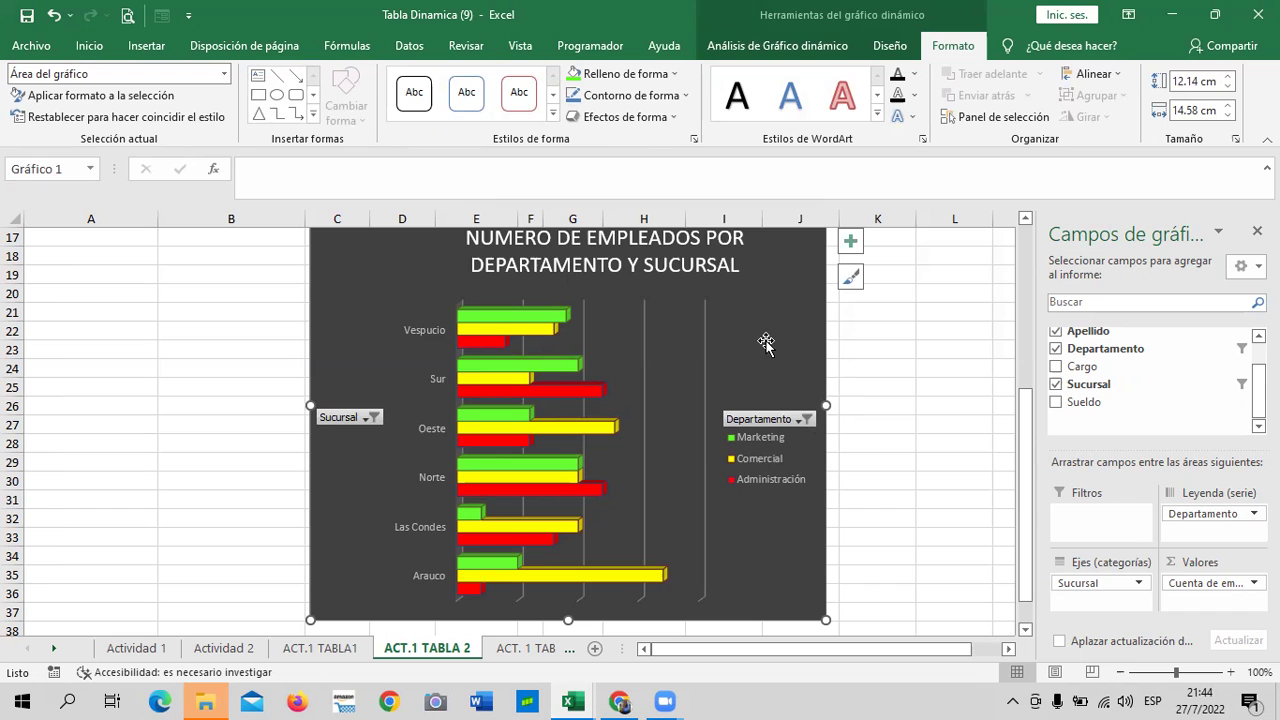
pyautogui.scroll(2, 766, 341)
pyautogui.scroll(-1, 766, 341)
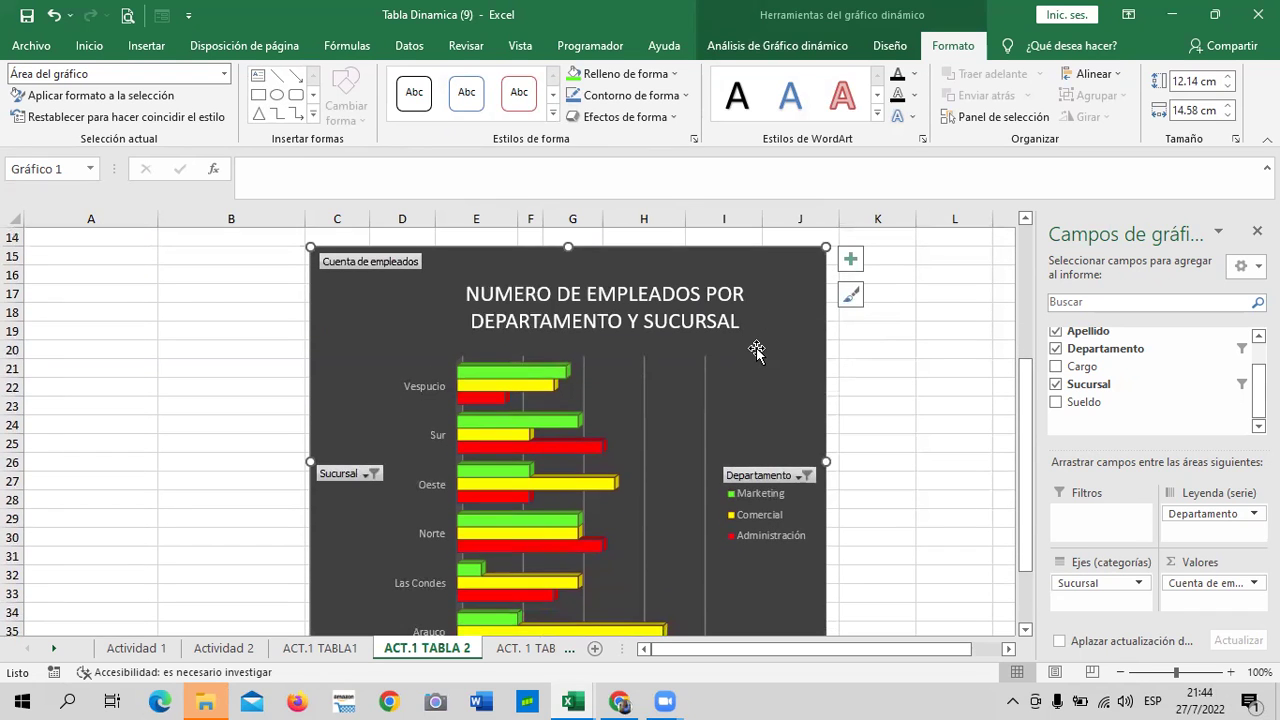
pyautogui.scroll(-1, 757, 345)
pyautogui.scroll(3, 628, 383)
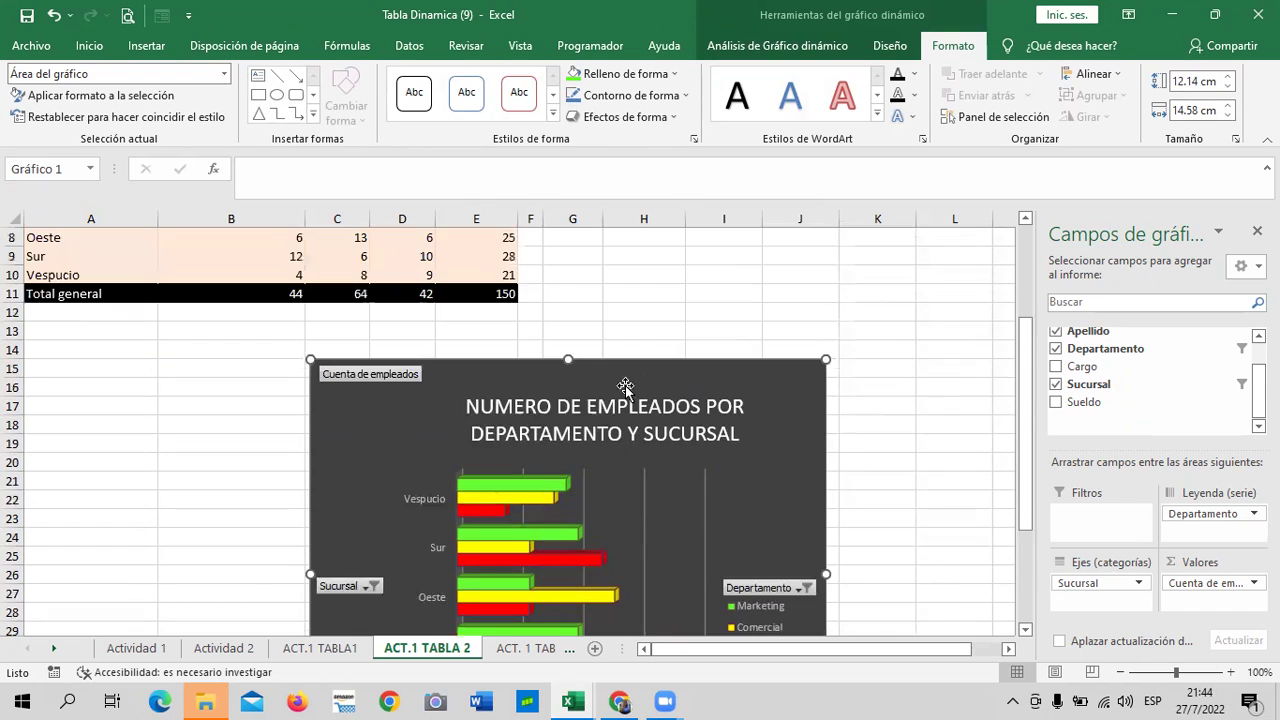
# Step: Click into the pivot table and an empty cell, then reselect and re-check the chart
pyautogui.click(479, 262)
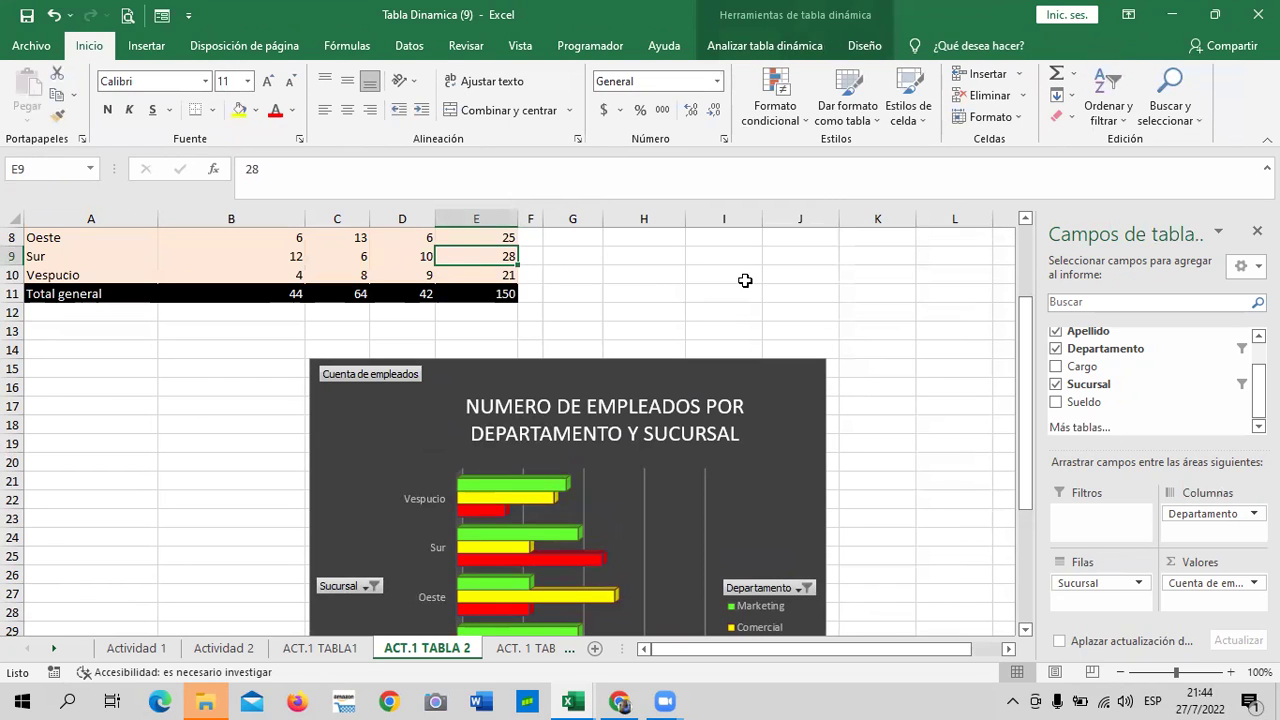
pyautogui.click(743, 274)
pyautogui.click(369, 443)
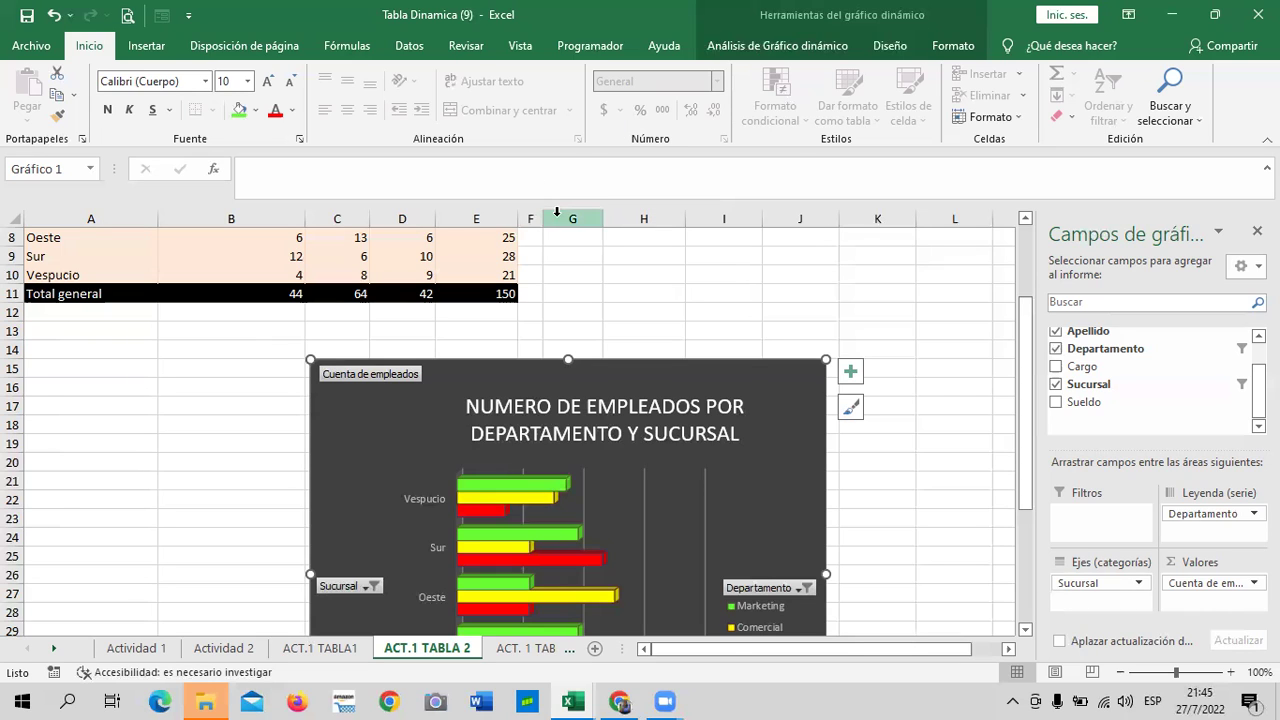
pyautogui.scroll(-4, 675, 345)
pyautogui.scroll(-3, 675, 341)
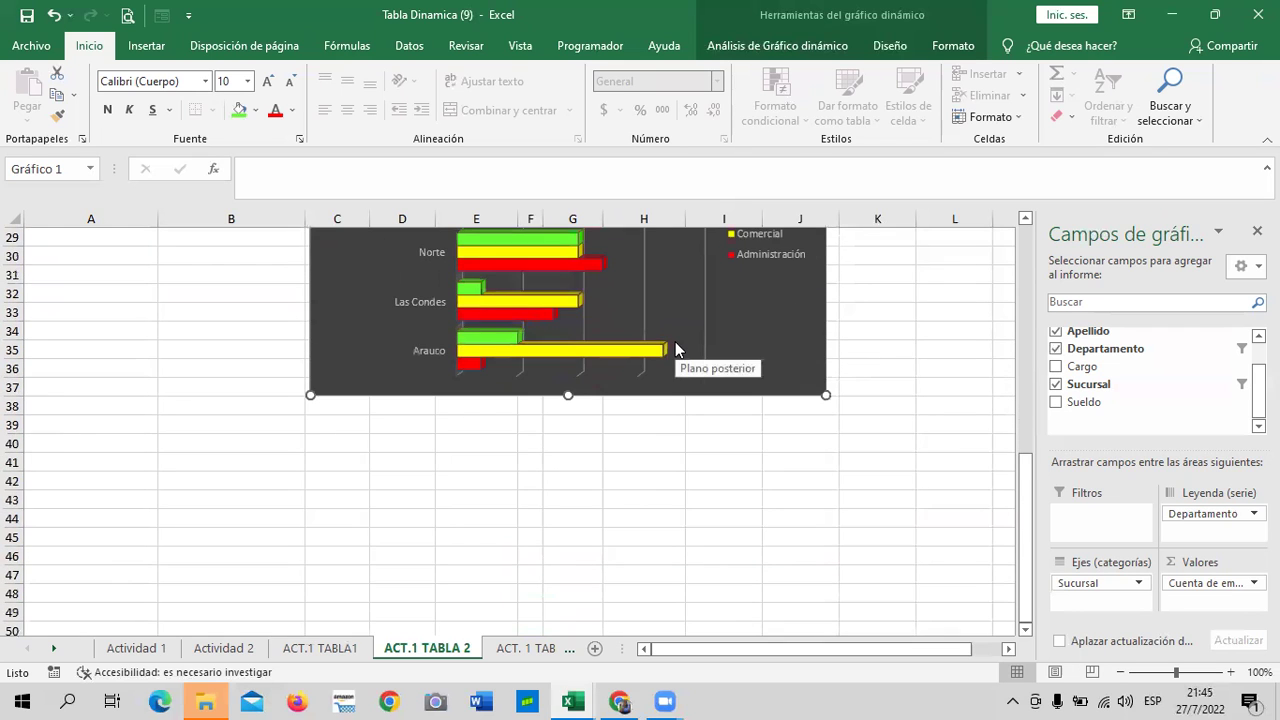
pyautogui.scroll(3, 675, 341)
pyautogui.scroll(2, 675, 341)
pyautogui.scroll(2, 674, 335)
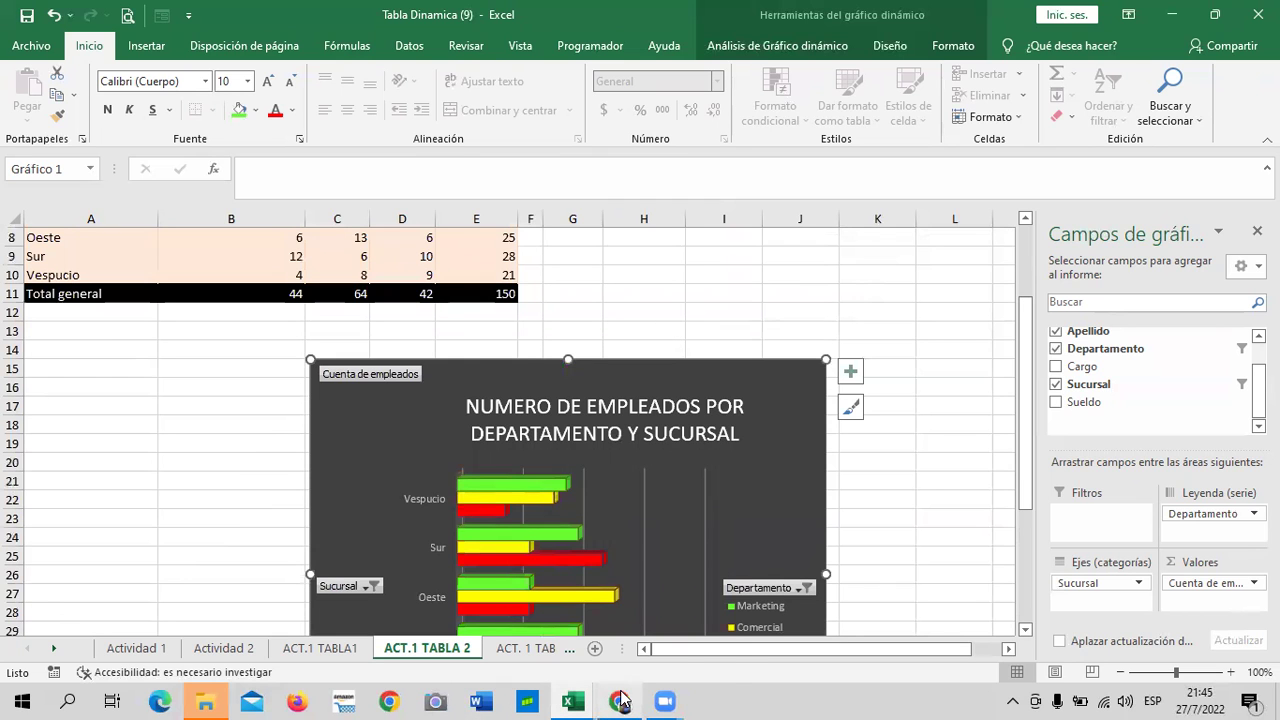
# Step: Return to the course's Gráficos Dinámicos video page in Chrome
pyautogui.click(675, 616)
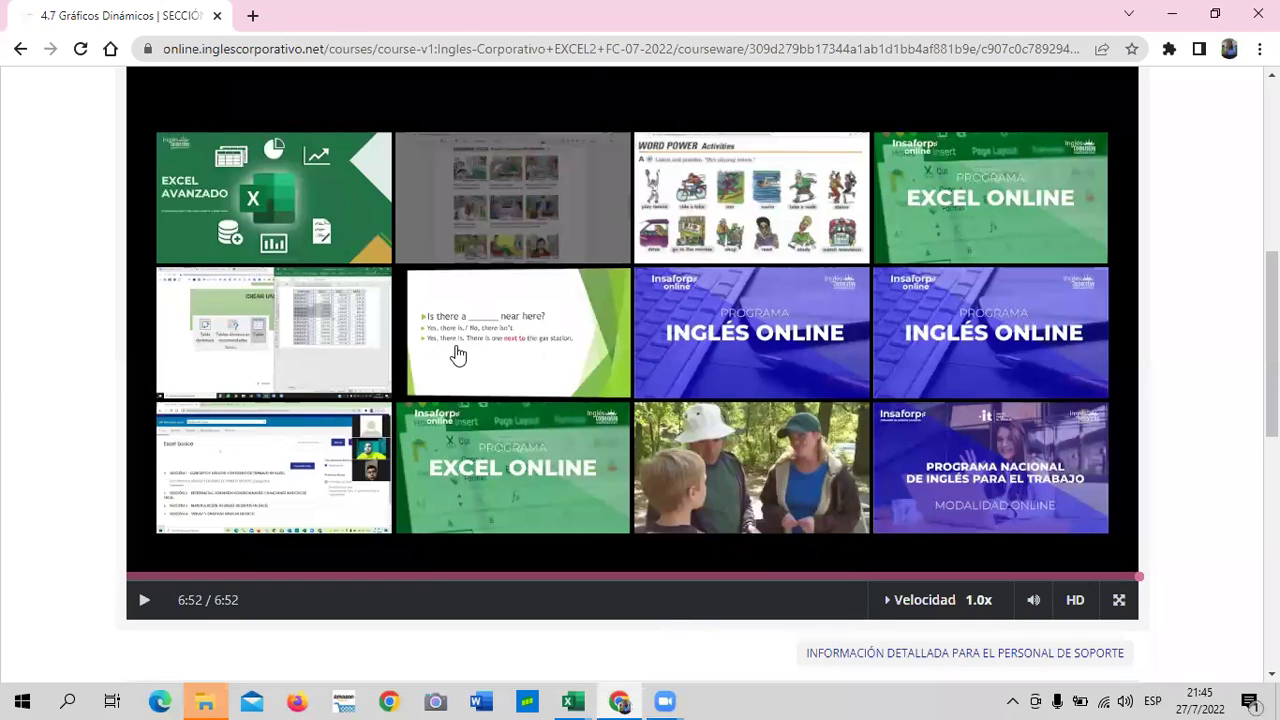
pyautogui.scroll(3, 1137, 297)
pyautogui.scroll(2, 1115, 431)
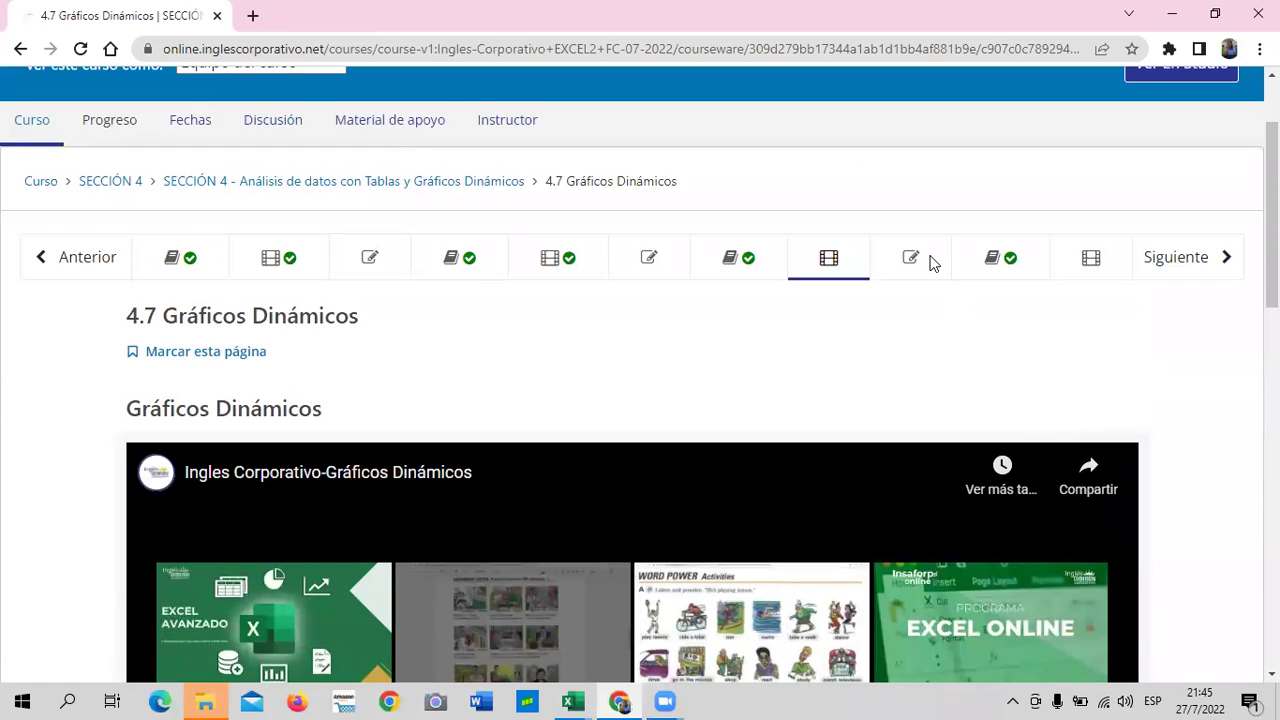
# Step: Open the 4.8 Laboratorio 3 quiz and read down through its questions
pyautogui.click(934, 302)
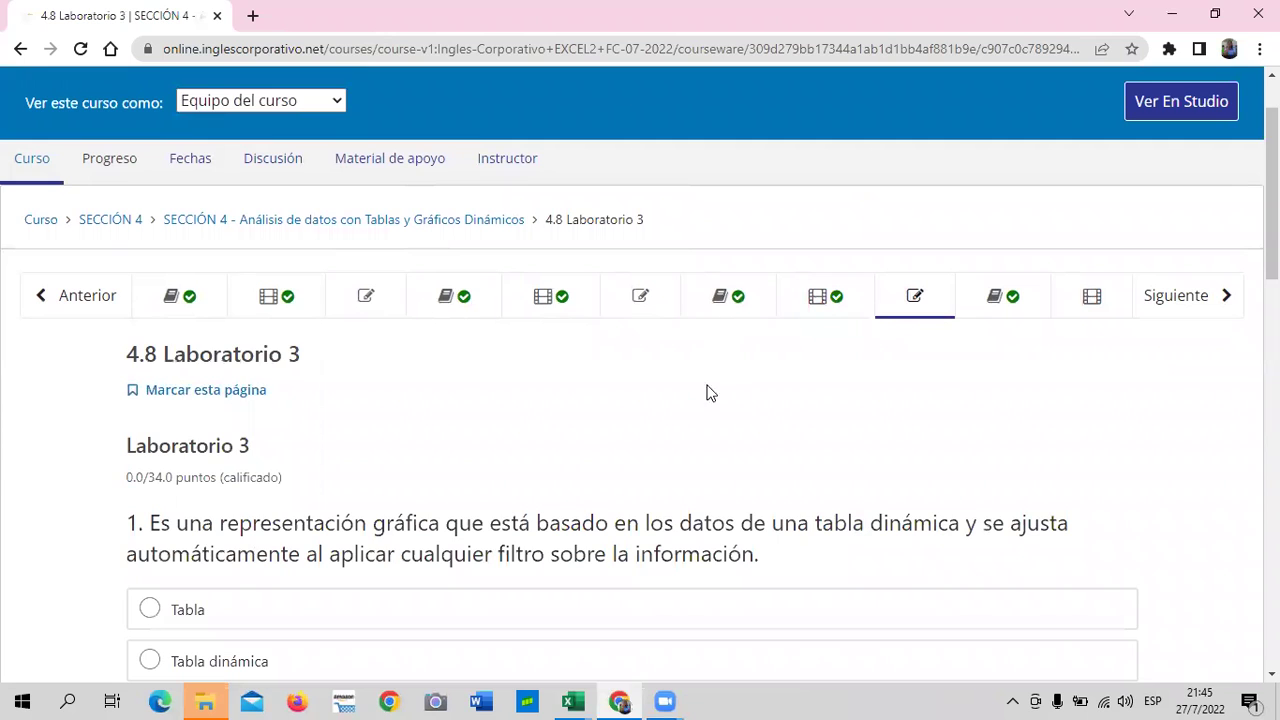
pyautogui.scroll(-2, 710, 390)
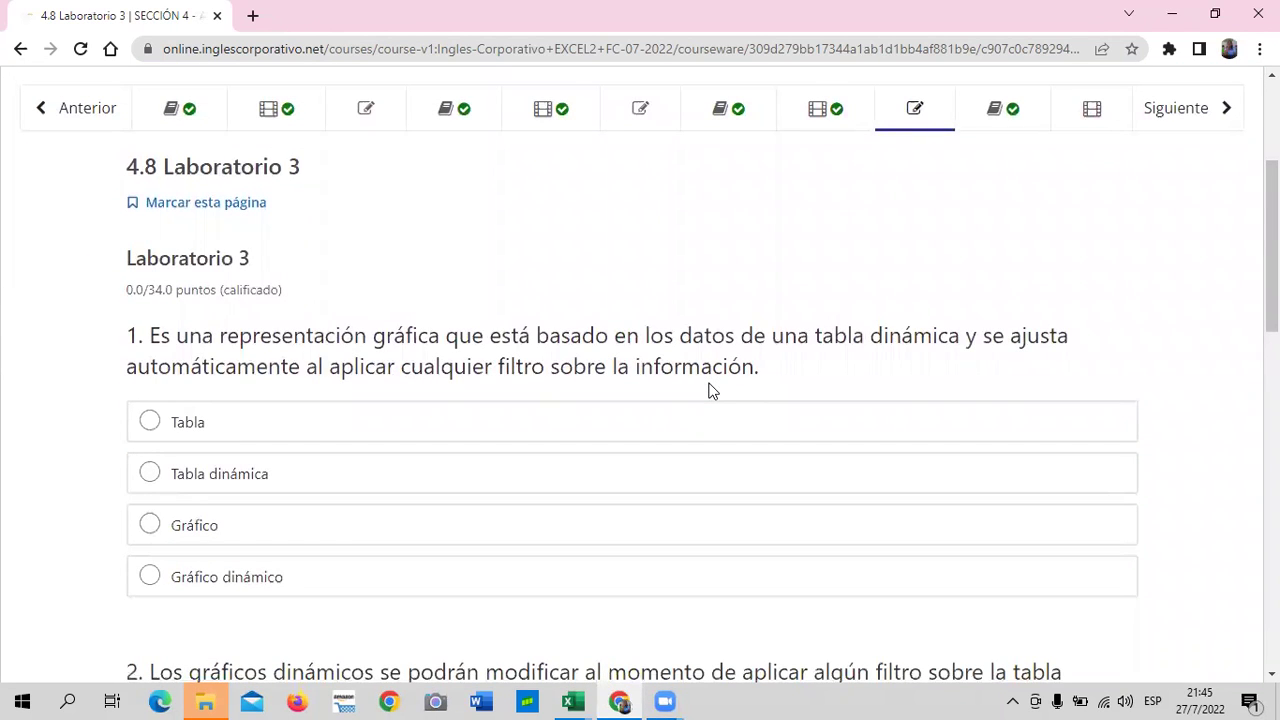
pyautogui.scroll(-4, 710, 390)
pyautogui.scroll(-2, 710, 390)
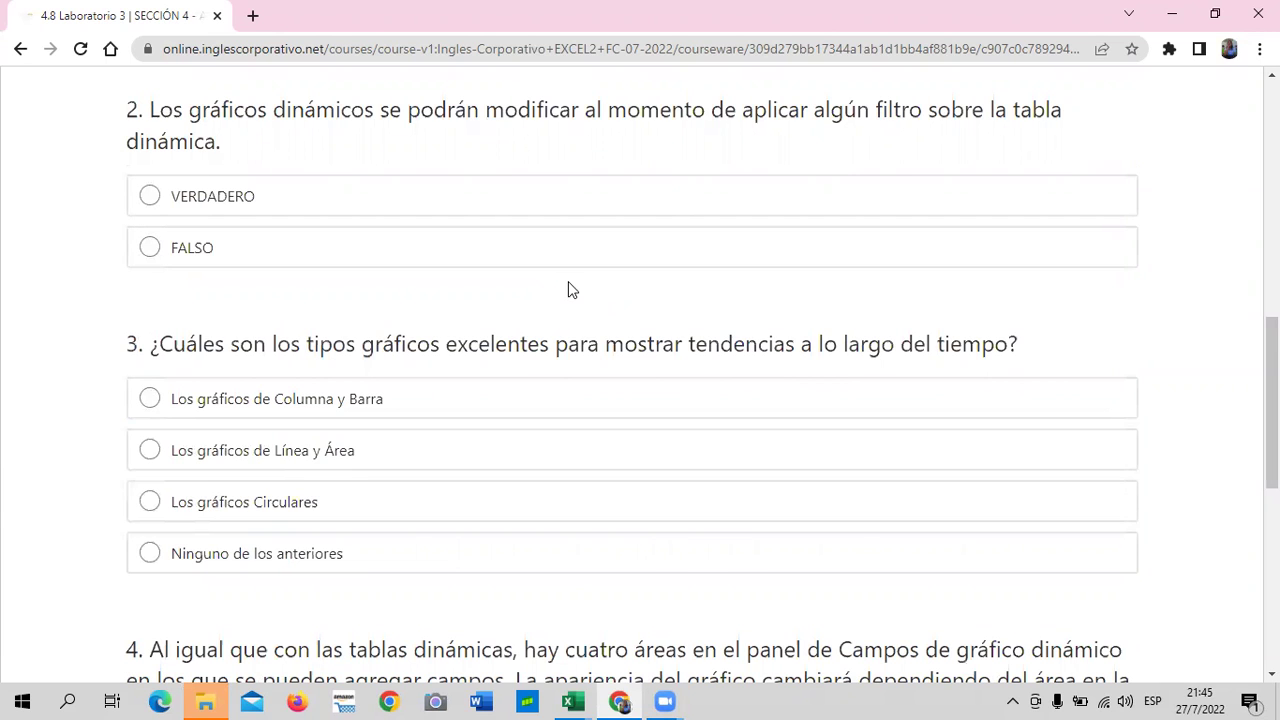
pyautogui.scroll(-3, 568, 289)
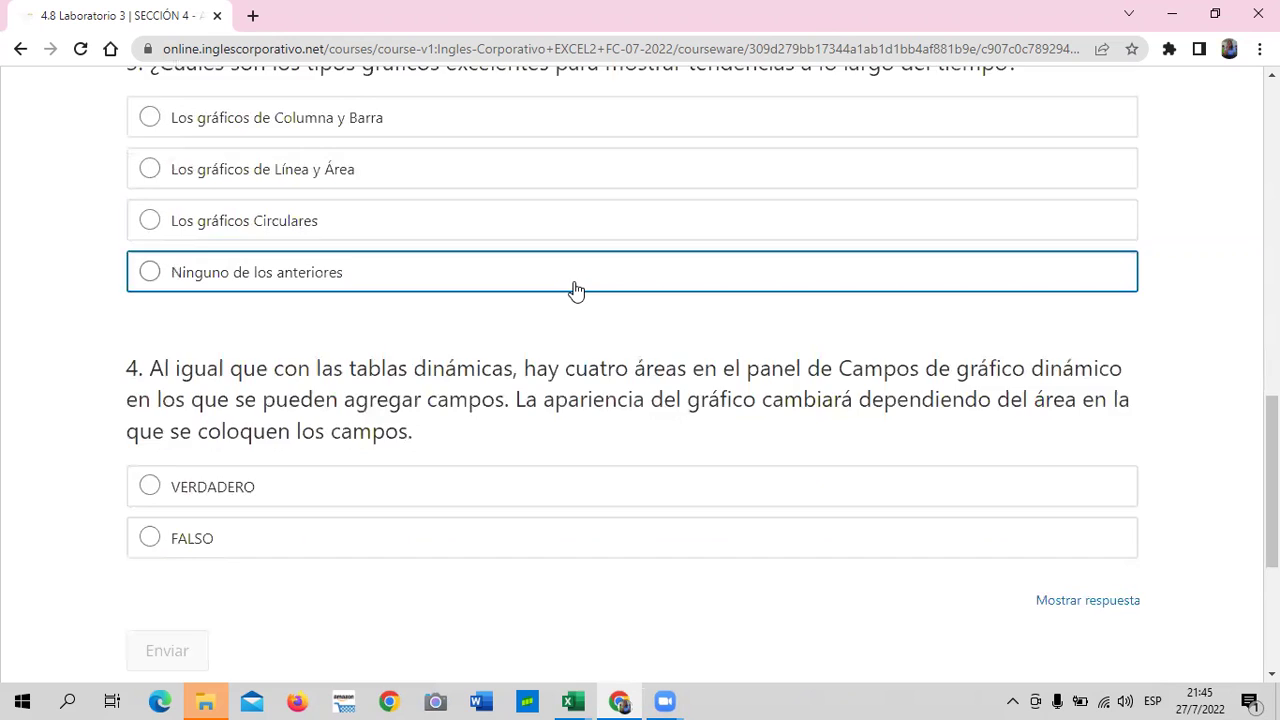
pyautogui.scroll(-4, 575, 290)
# Step: Advance through 4.9 Objetivo de la lección and 4.10 Personalizar Gráficos Dinámicos to the Examen final
pyautogui.scroll(2, 652, 327)
pyautogui.scroll(-2, 634, 523)
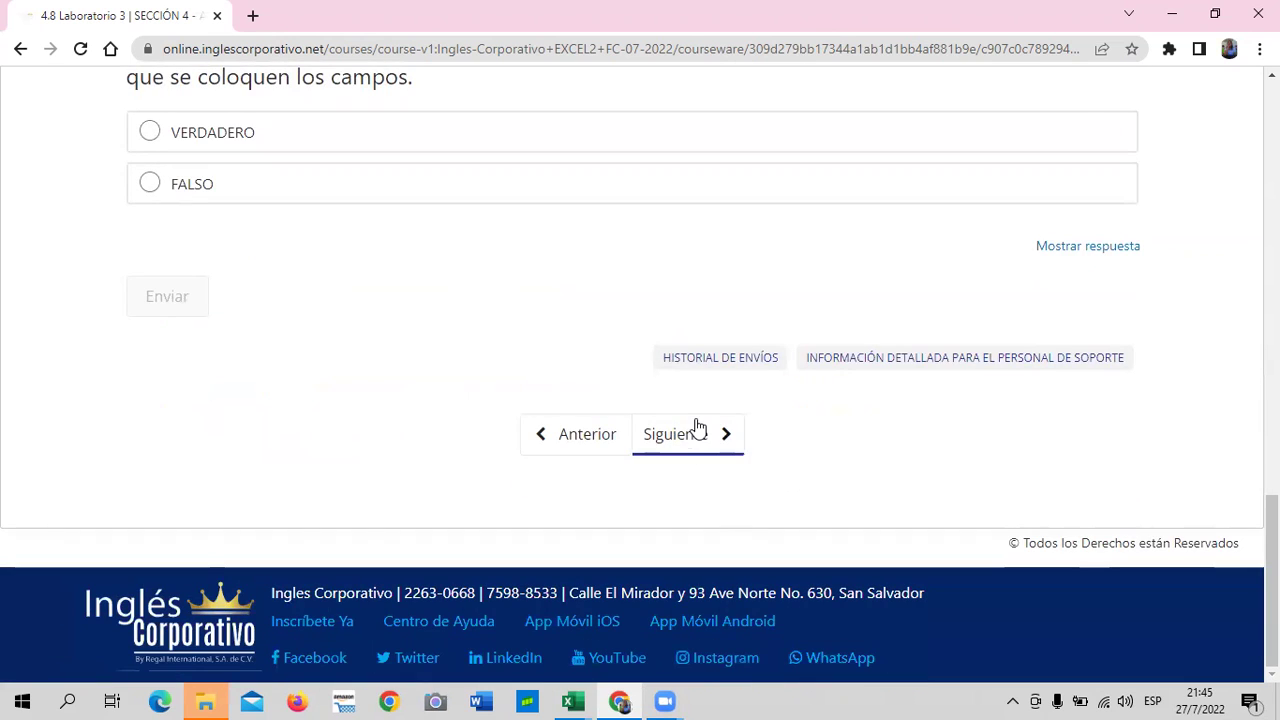
pyautogui.click(698, 427)
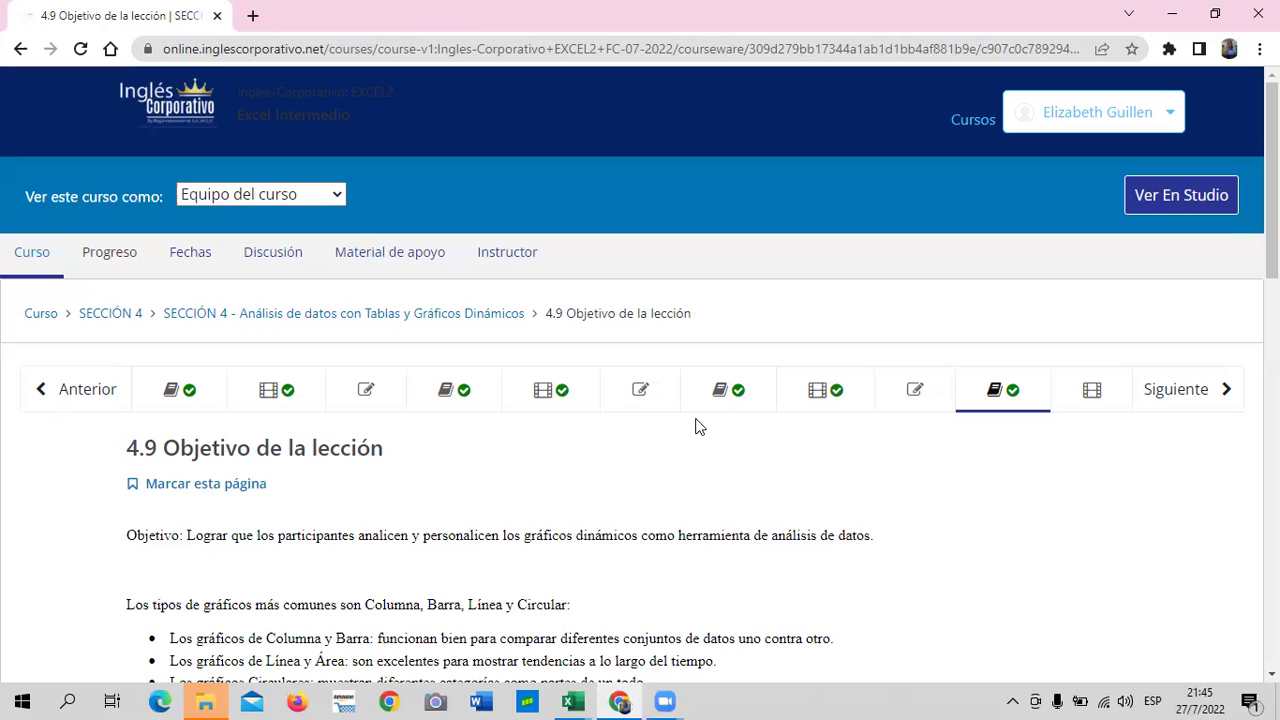
pyautogui.click(1169, 395)
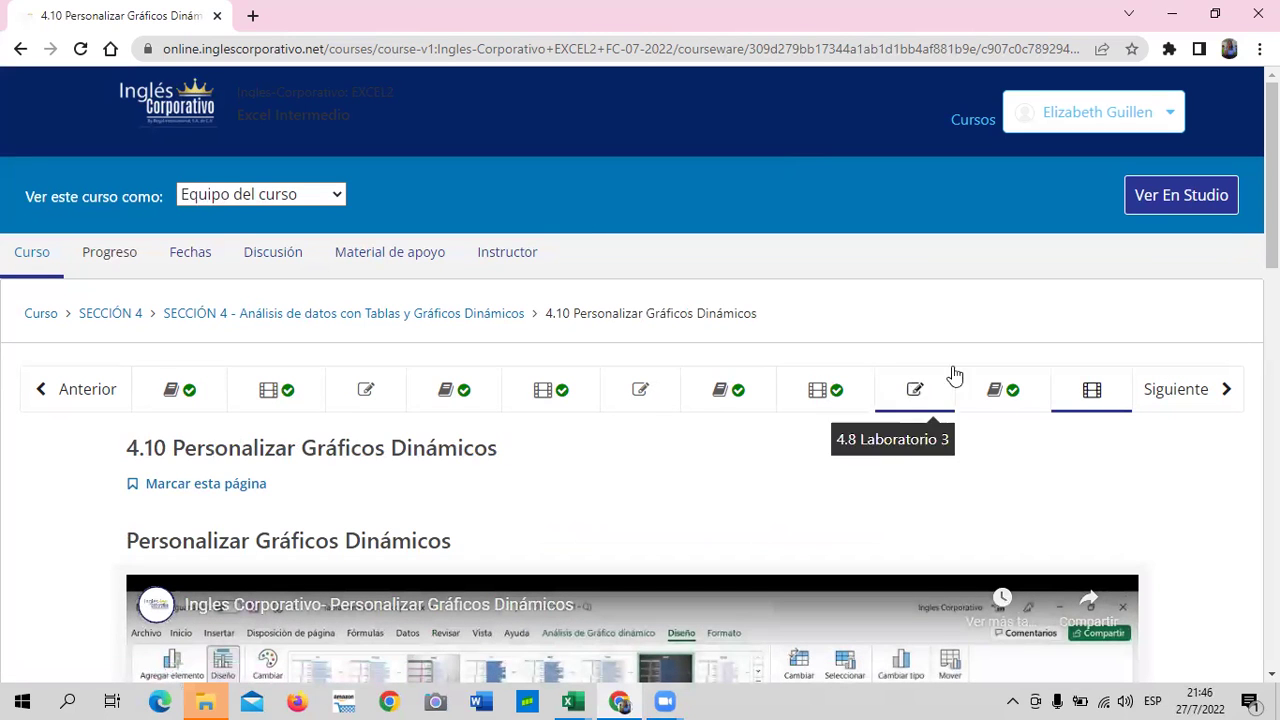
pyautogui.click(1226, 400)
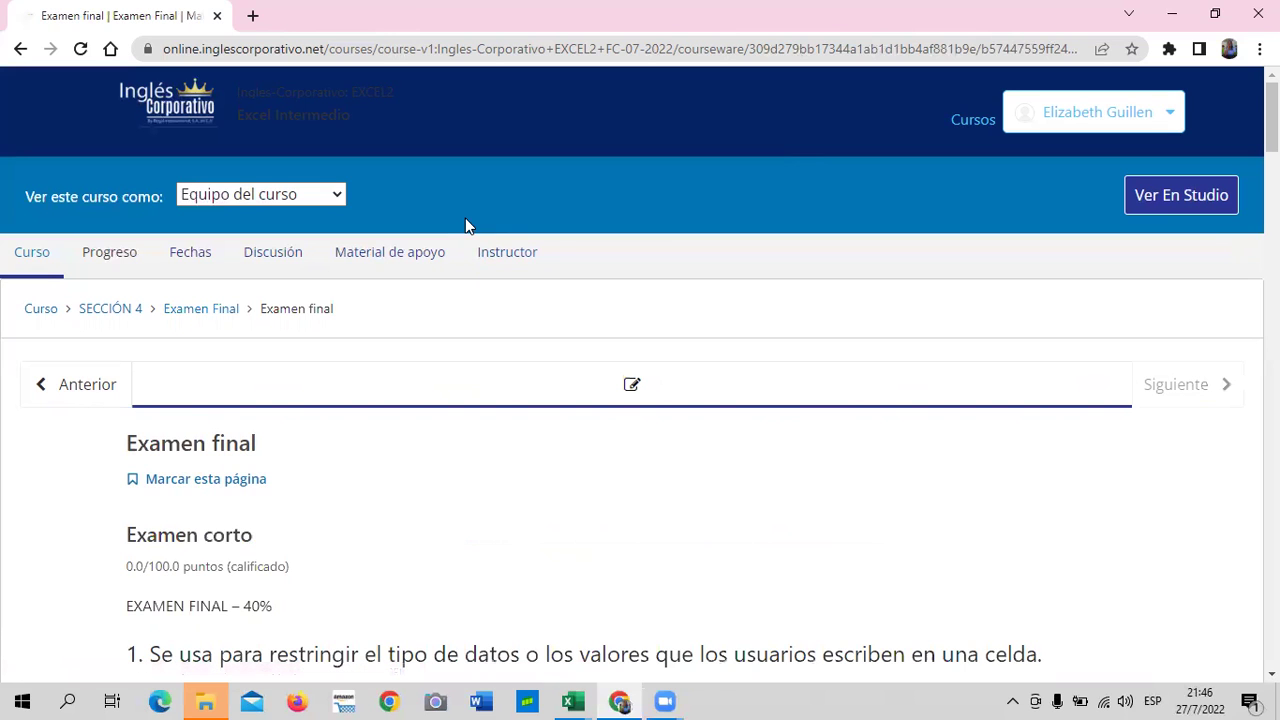
pyautogui.scroll(-3, 426, 380)
pyautogui.scroll(-1, 489, 386)
pyautogui.scroll(-2, 489, 384)
pyautogui.scroll(-1, 489, 385)
pyautogui.scroll(-4, 489, 385)
pyautogui.scroll(-3, 489, 385)
pyautogui.scroll(-4, 489, 385)
pyautogui.scroll(-5, 489, 385)
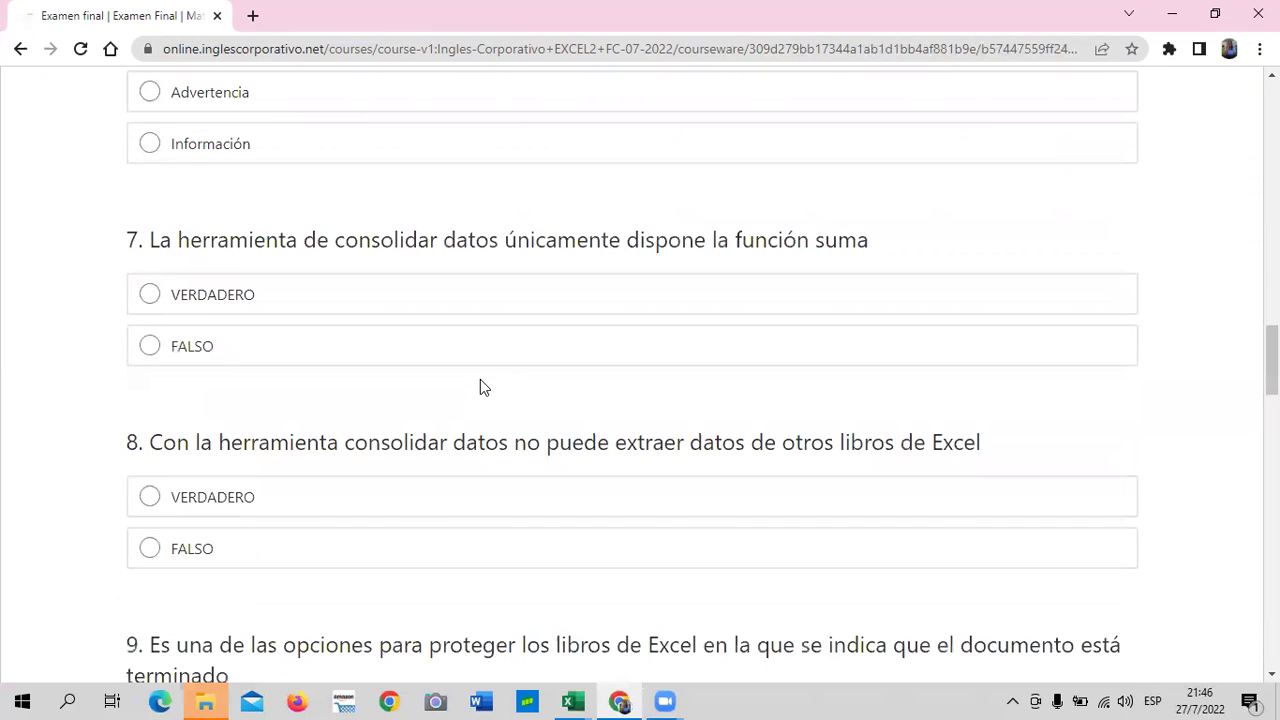
pyautogui.scroll(-5, 463, 320)
pyautogui.scroll(-4, 463, 320)
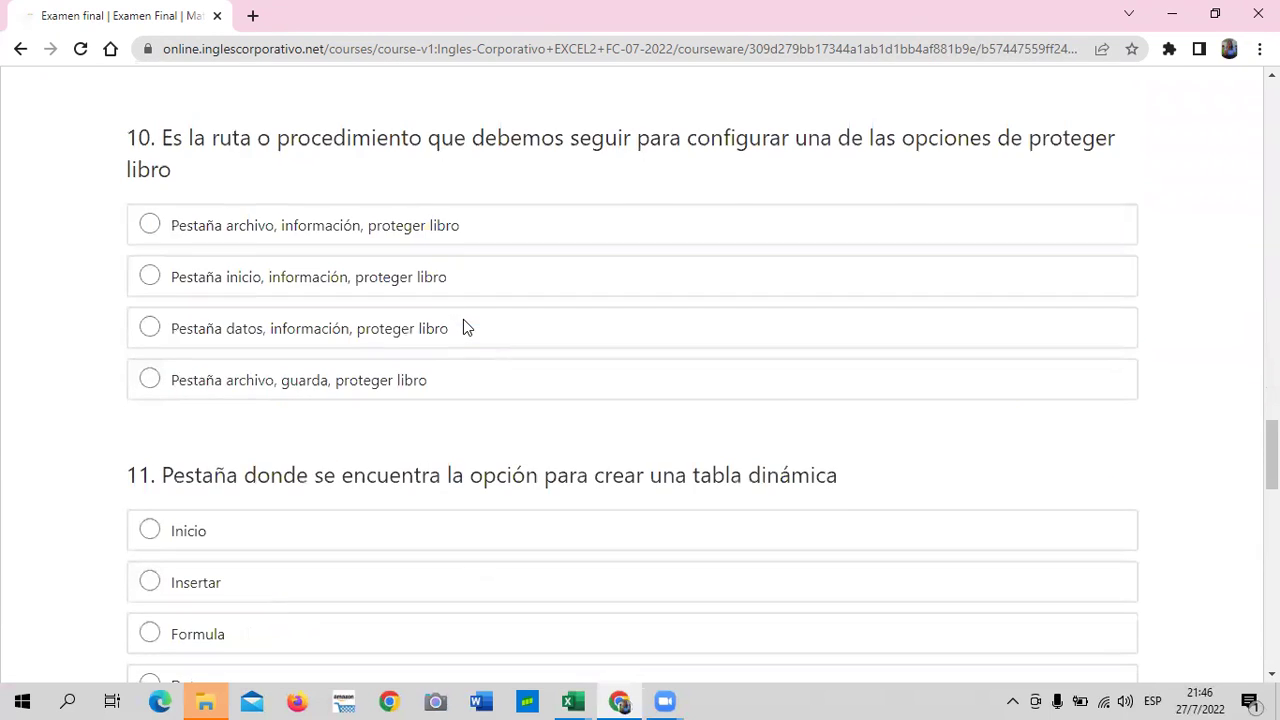
pyautogui.scroll(-4, 463, 320)
pyautogui.scroll(-3, 465, 328)
pyautogui.scroll(-6, 465, 328)
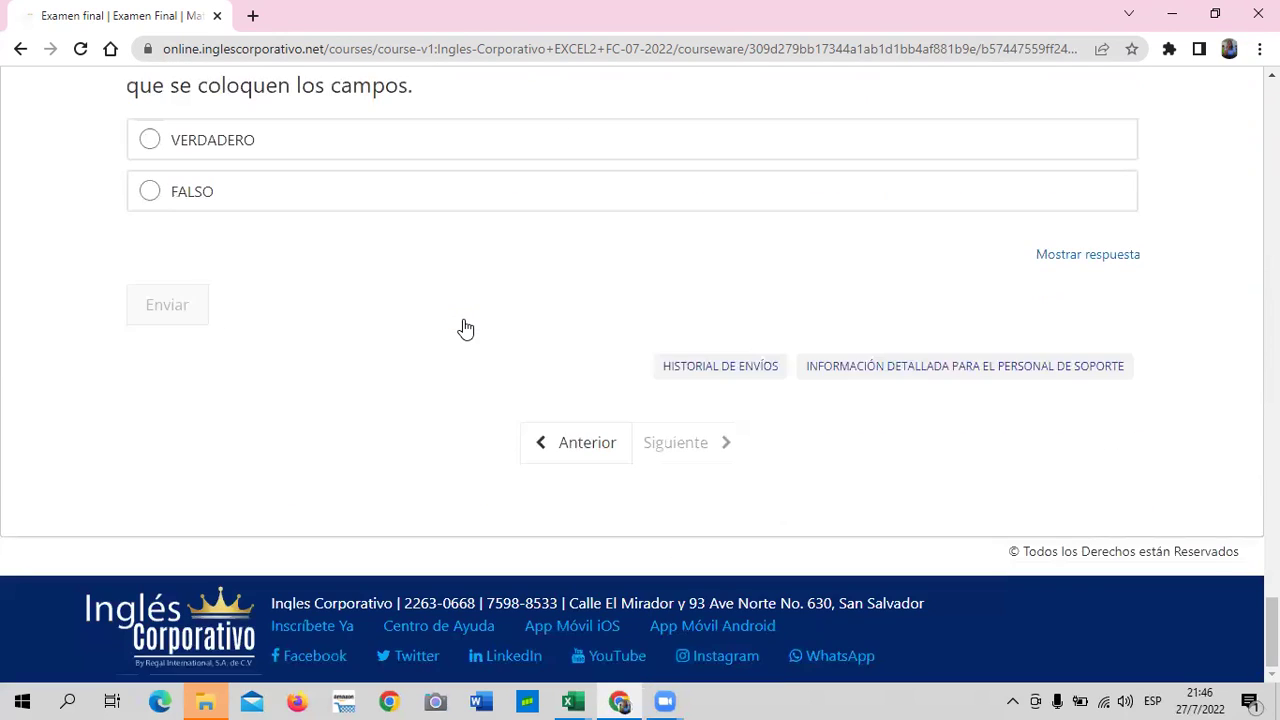
pyautogui.scroll(4, 463, 320)
pyautogui.scroll(4, 463, 320)
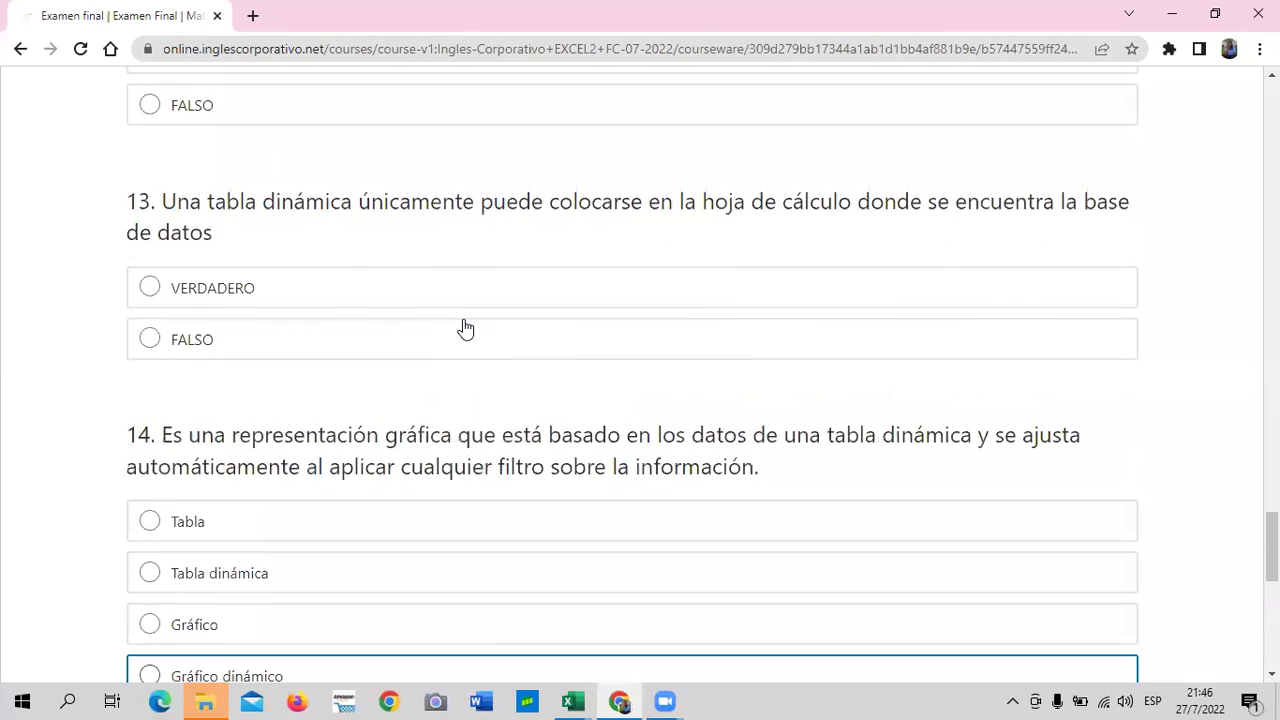
pyautogui.scroll(4, 465, 328)
pyautogui.scroll(2, 463, 320)
pyautogui.scroll(2, 463, 319)
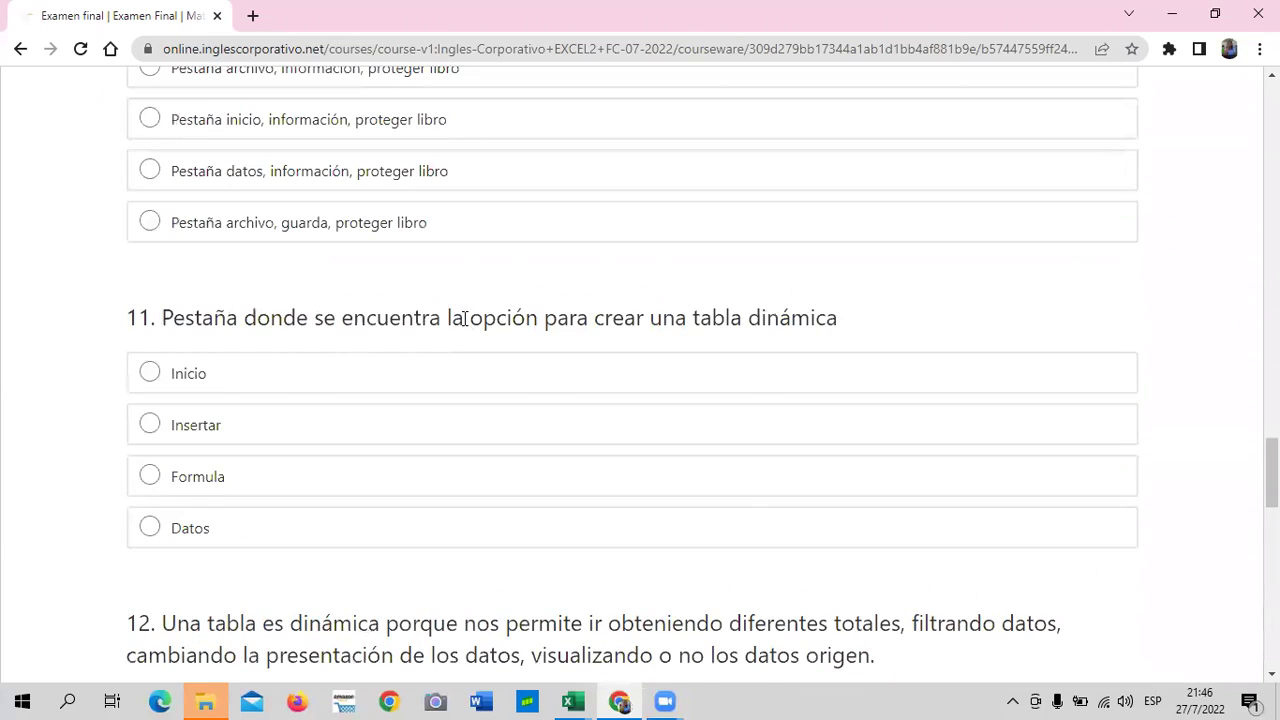
pyautogui.scroll(3, 463, 317)
pyautogui.scroll(3, 430, 300)
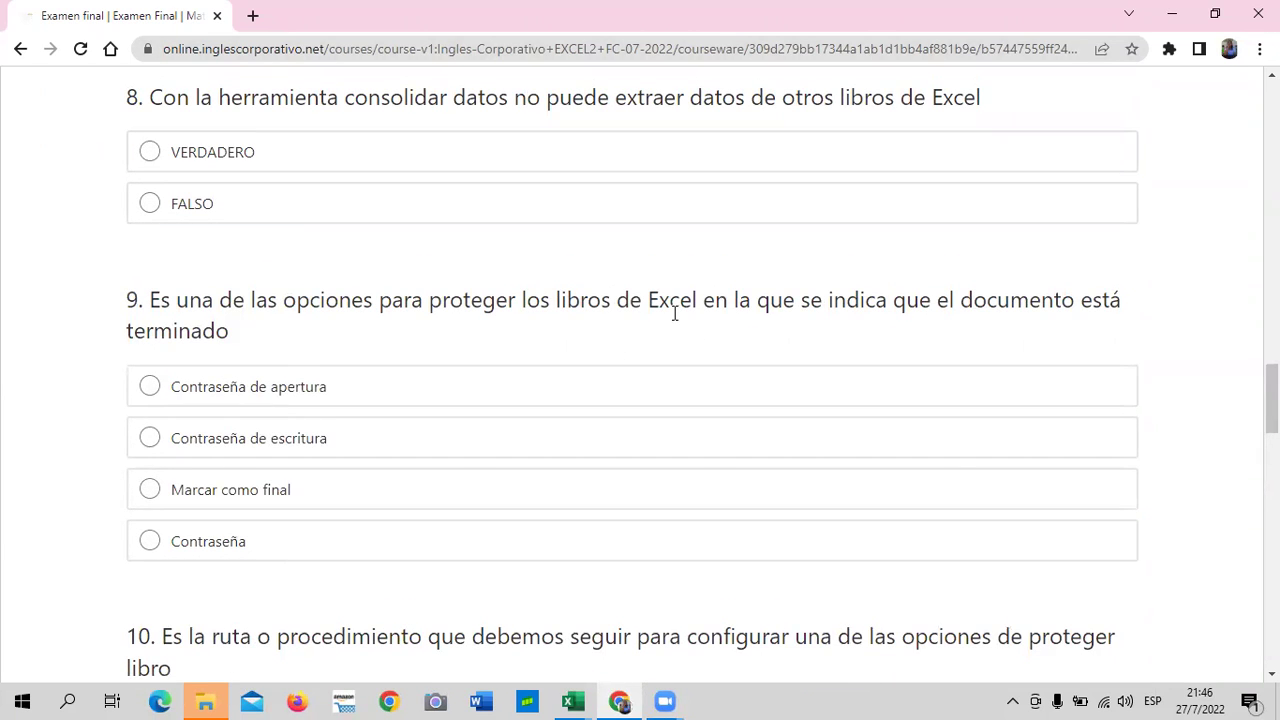
pyautogui.scroll(1, 675, 313)
pyautogui.scroll(2, 675, 314)
pyautogui.scroll(2, 675, 314)
pyautogui.scroll(4, 675, 315)
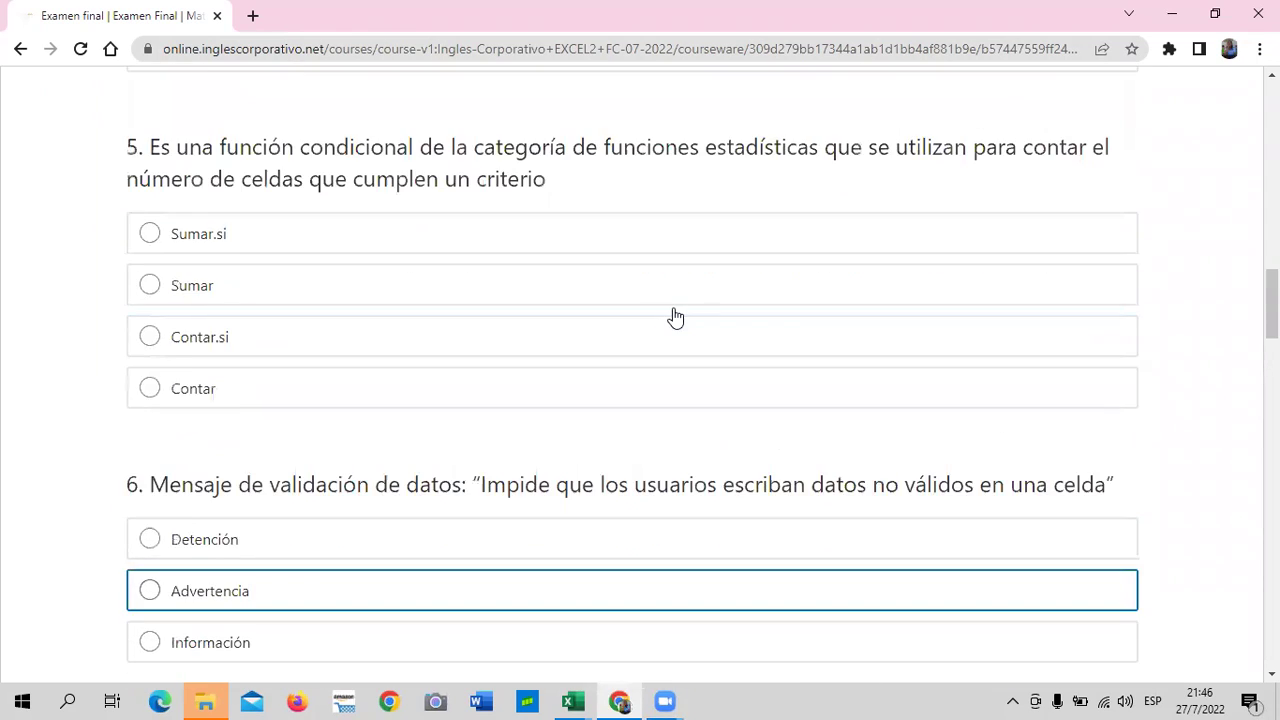
pyautogui.scroll(3, 676, 316)
pyautogui.scroll(1, 675, 316)
pyautogui.scroll(1, 674, 312)
pyautogui.scroll(3, 670, 306)
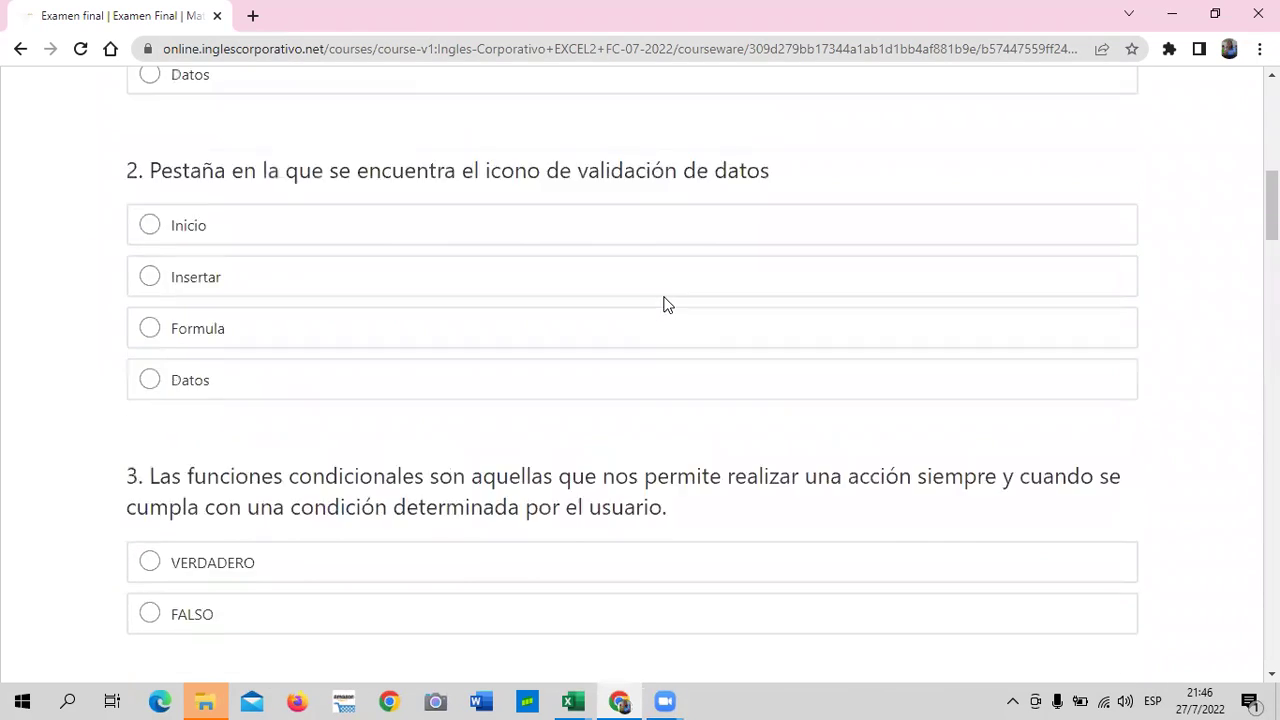
pyautogui.scroll(3, 663, 300)
pyautogui.scroll(1, 660, 297)
pyautogui.scroll(2, 658, 296)
pyautogui.scroll(2, 655, 295)
pyautogui.scroll(-2, 655, 290)
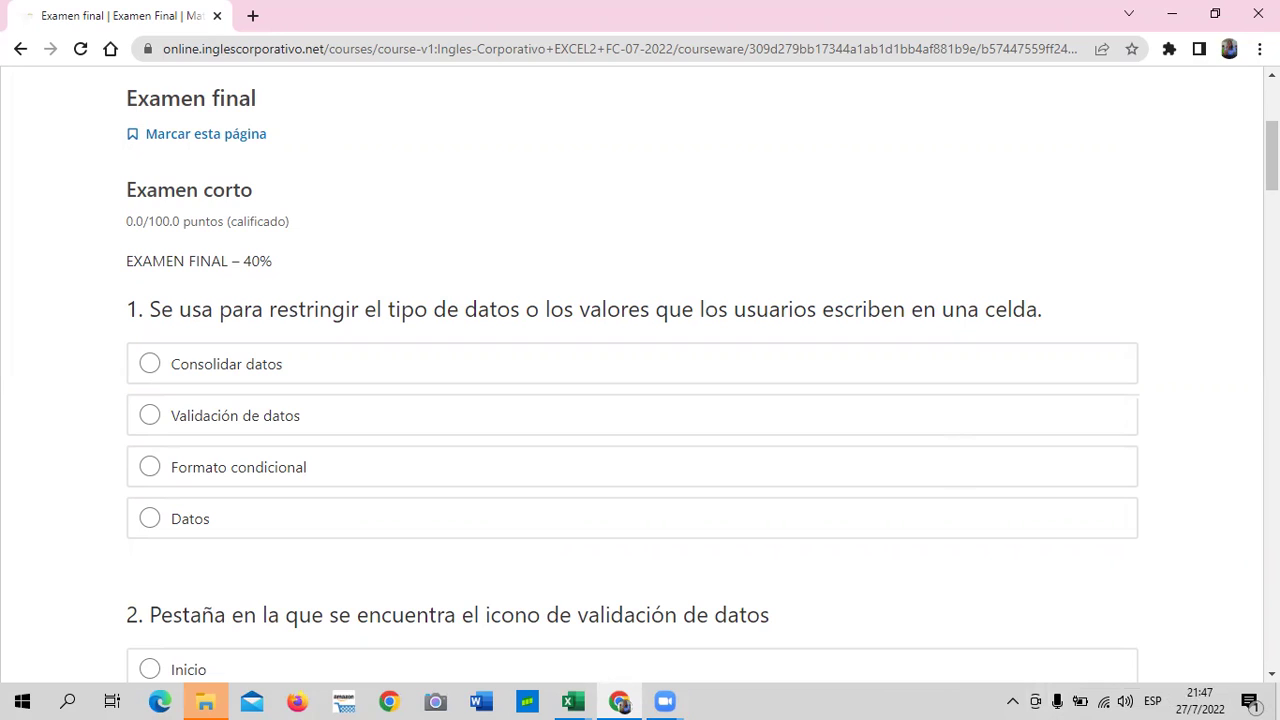
# Step: Answer question 1 with Validación de datos and question 2 with Datos
pyautogui.click(143, 418)
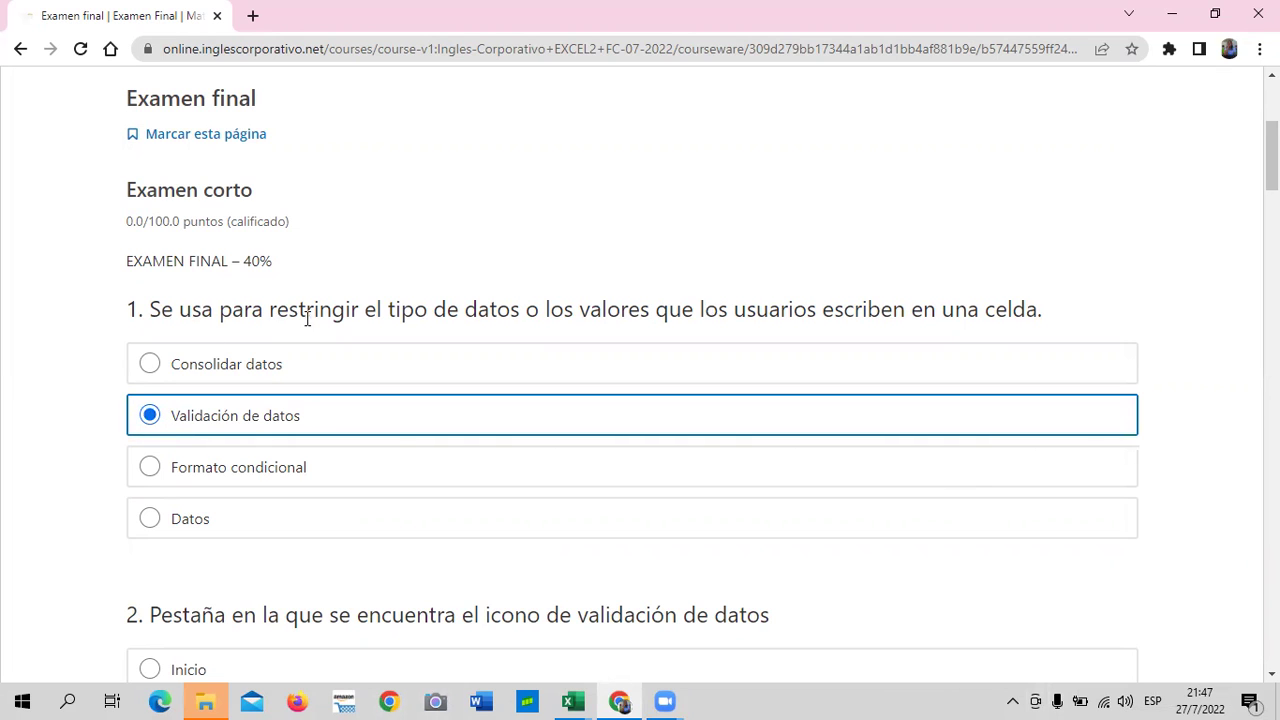
pyautogui.scroll(-2, 318, 424)
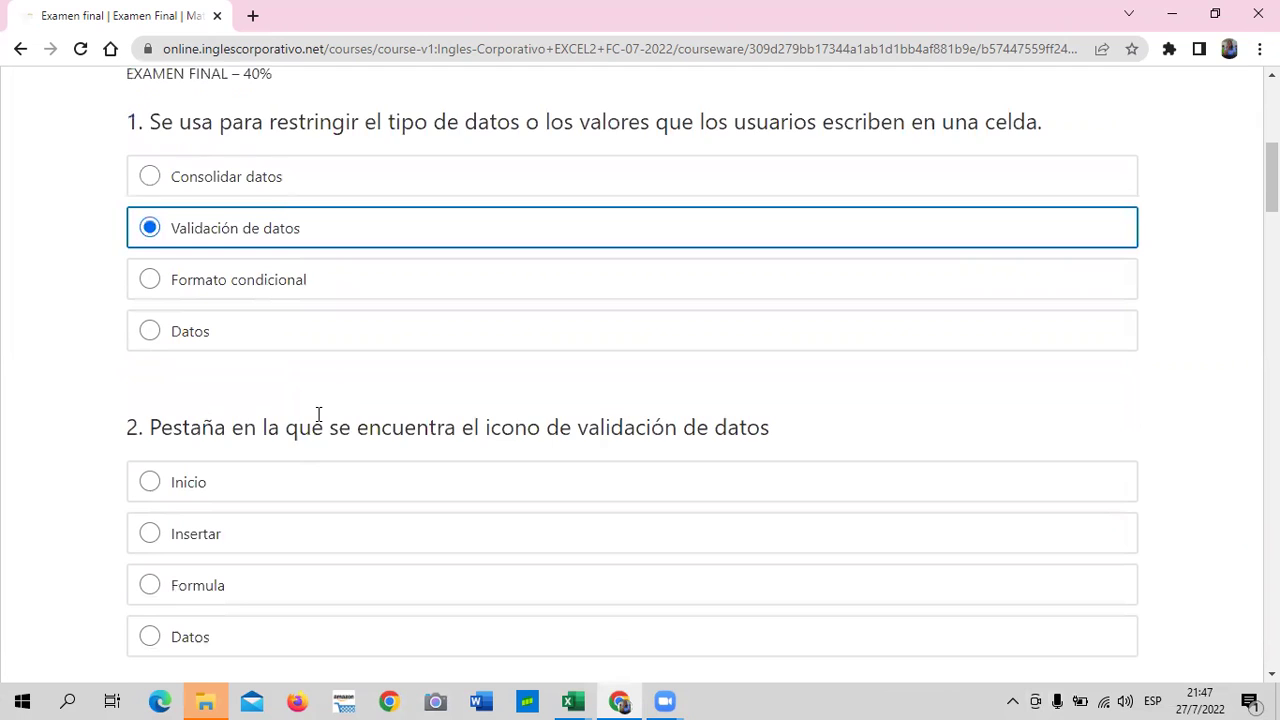
pyautogui.scroll(-1, 318, 414)
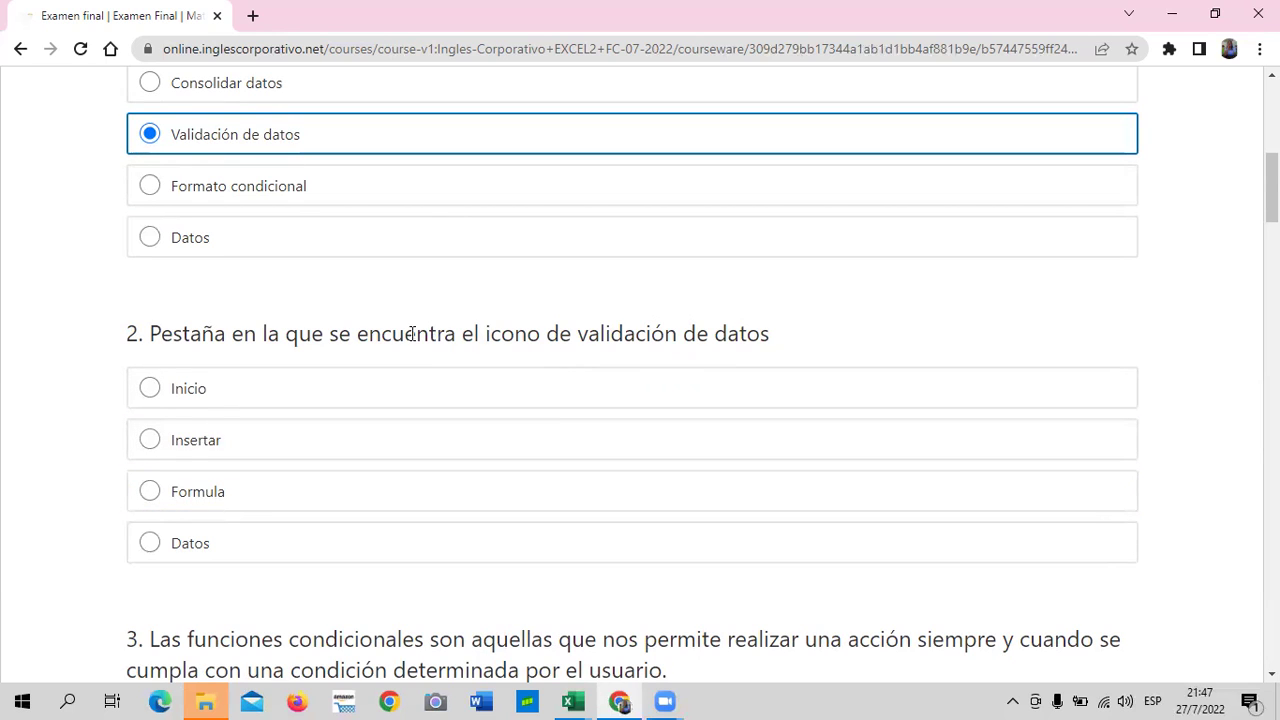
pyautogui.click(150, 543)
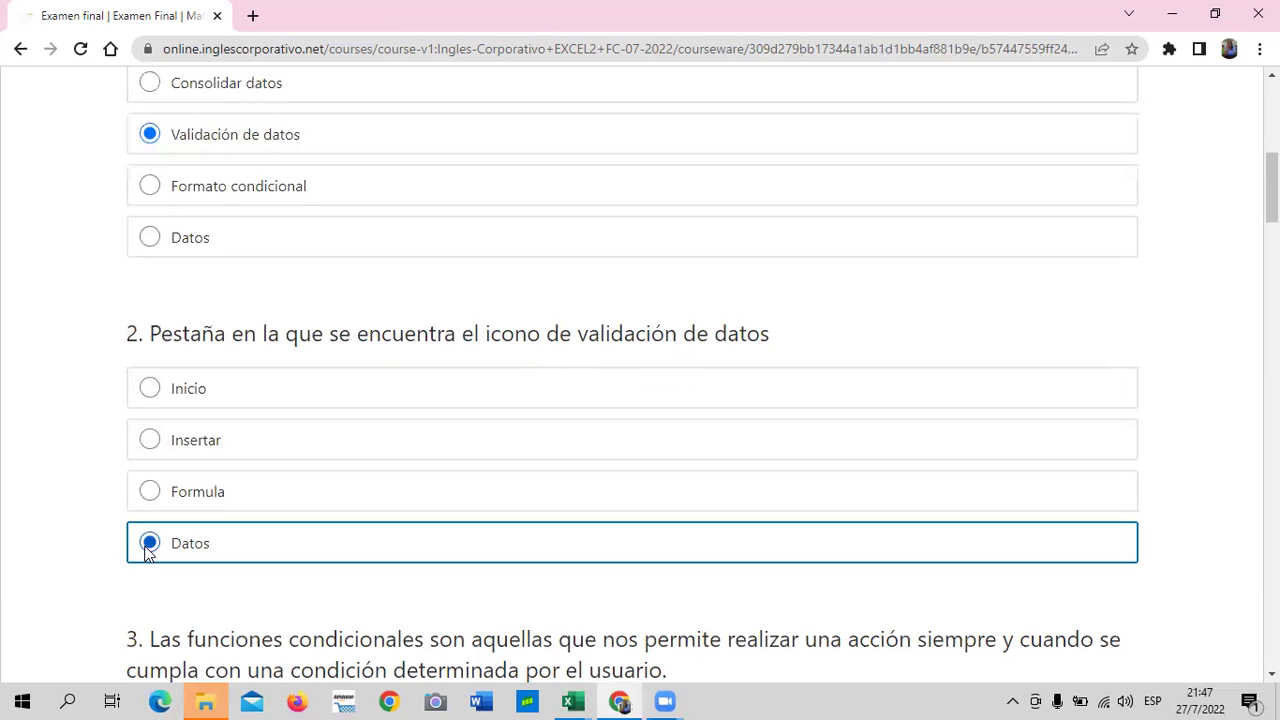
pyautogui.scroll(-3, 148, 553)
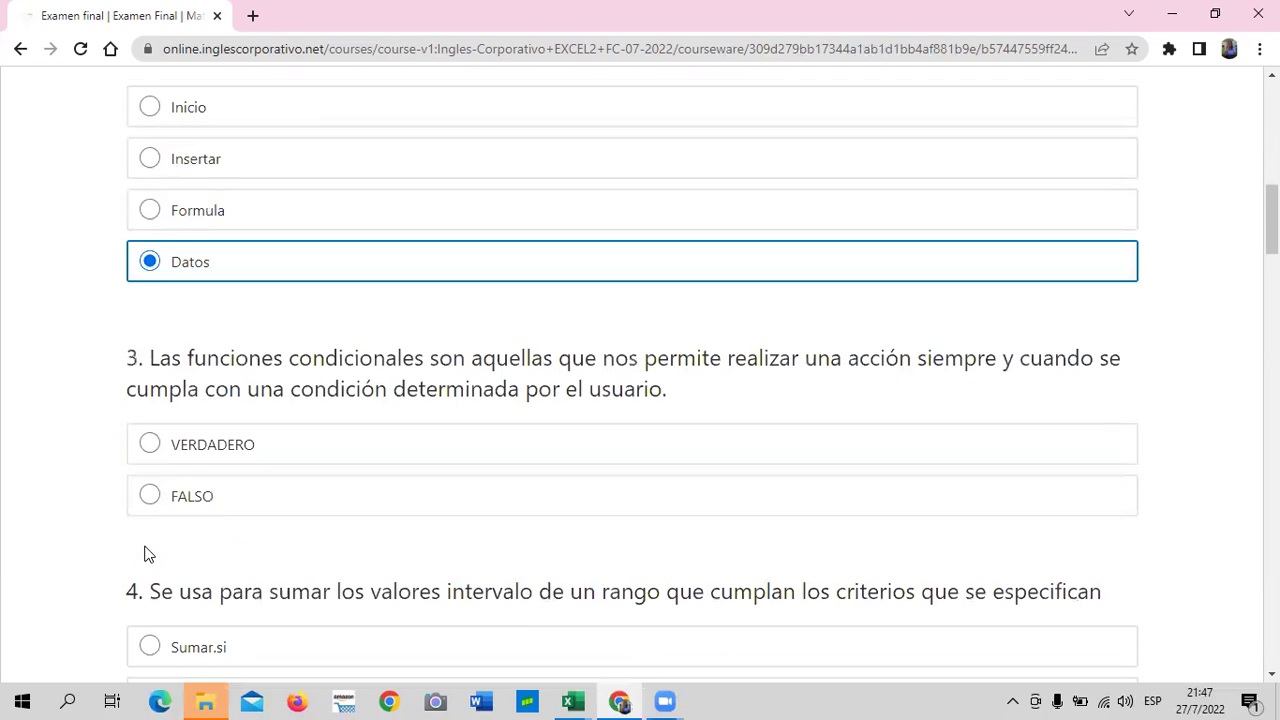
pyautogui.scroll(-1, 148, 553)
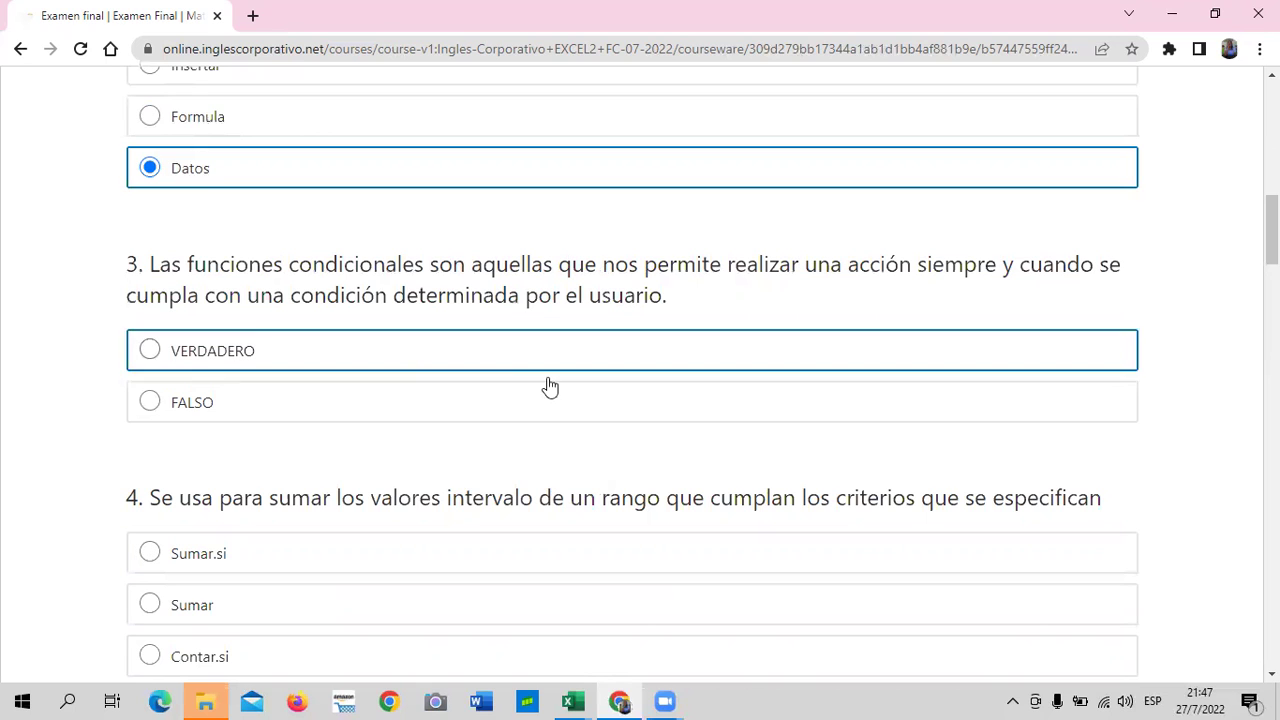
# Step: Mark question 3 as VERDADERO and scroll down to question 4
pyautogui.click(153, 353)
pyautogui.click(150, 351)
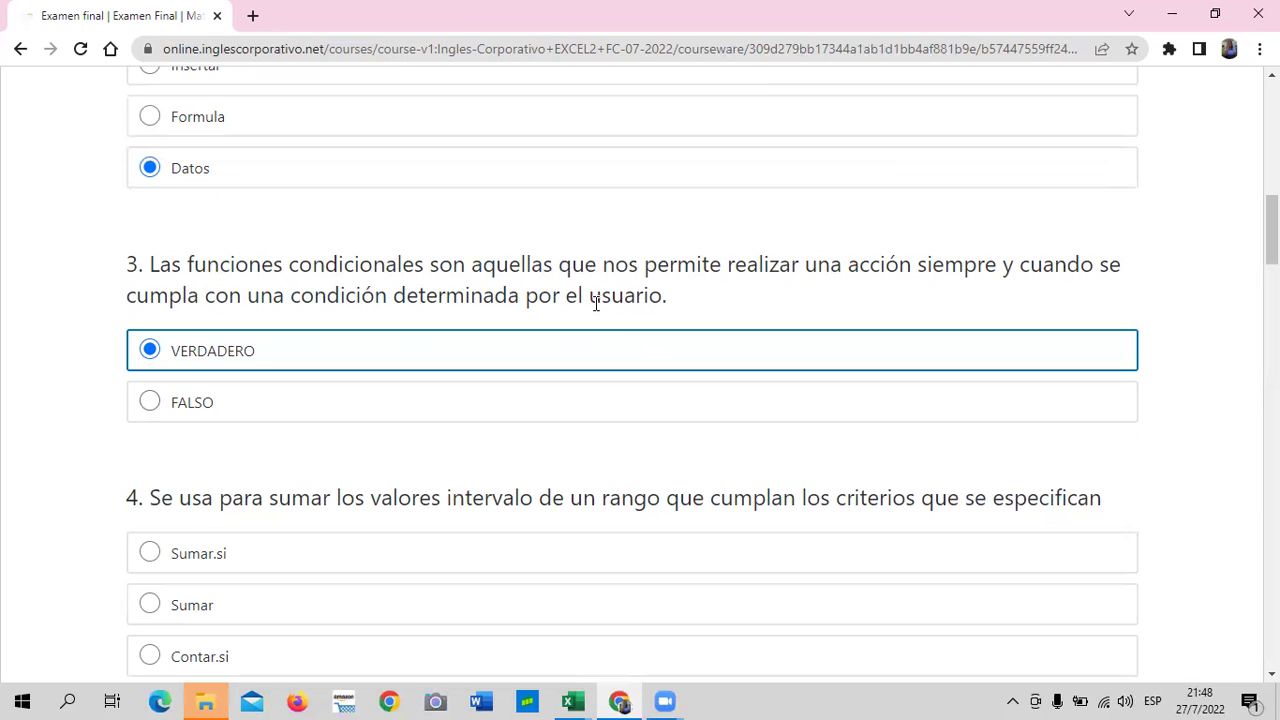
pyautogui.scroll(-1, 595, 303)
pyautogui.scroll(-1, 595, 303)
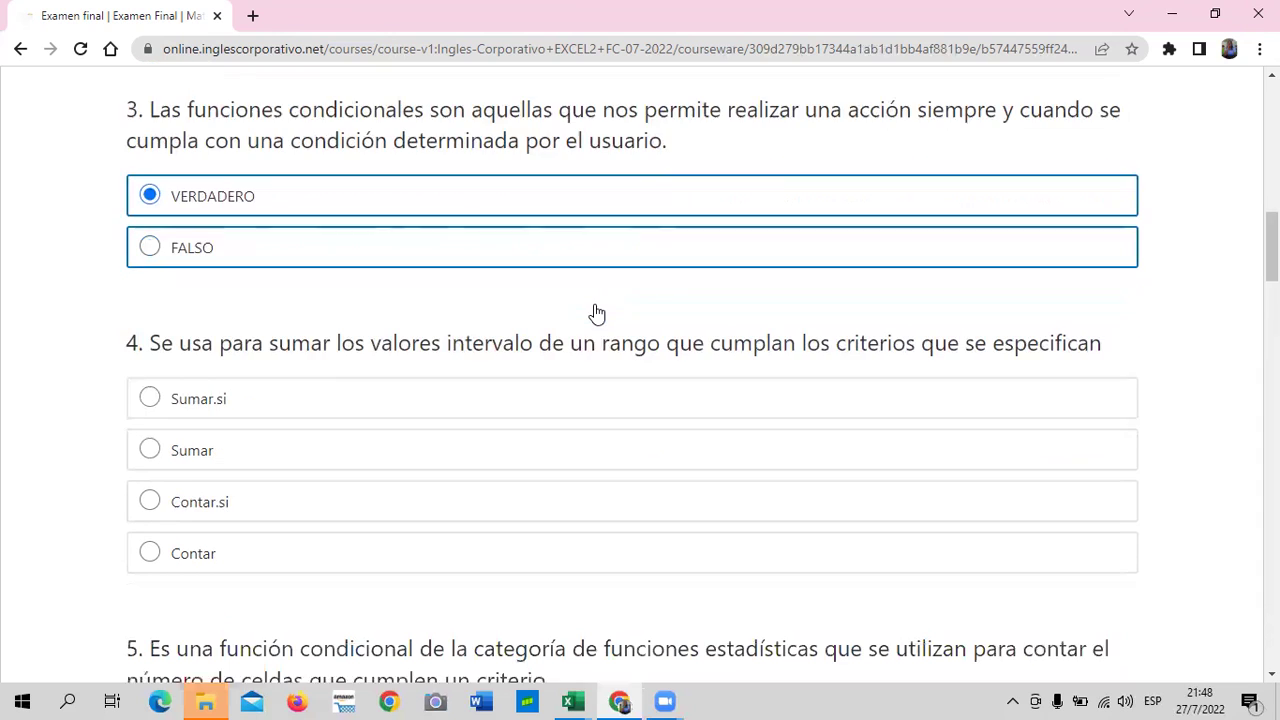
pyautogui.scroll(-1, 595, 303)
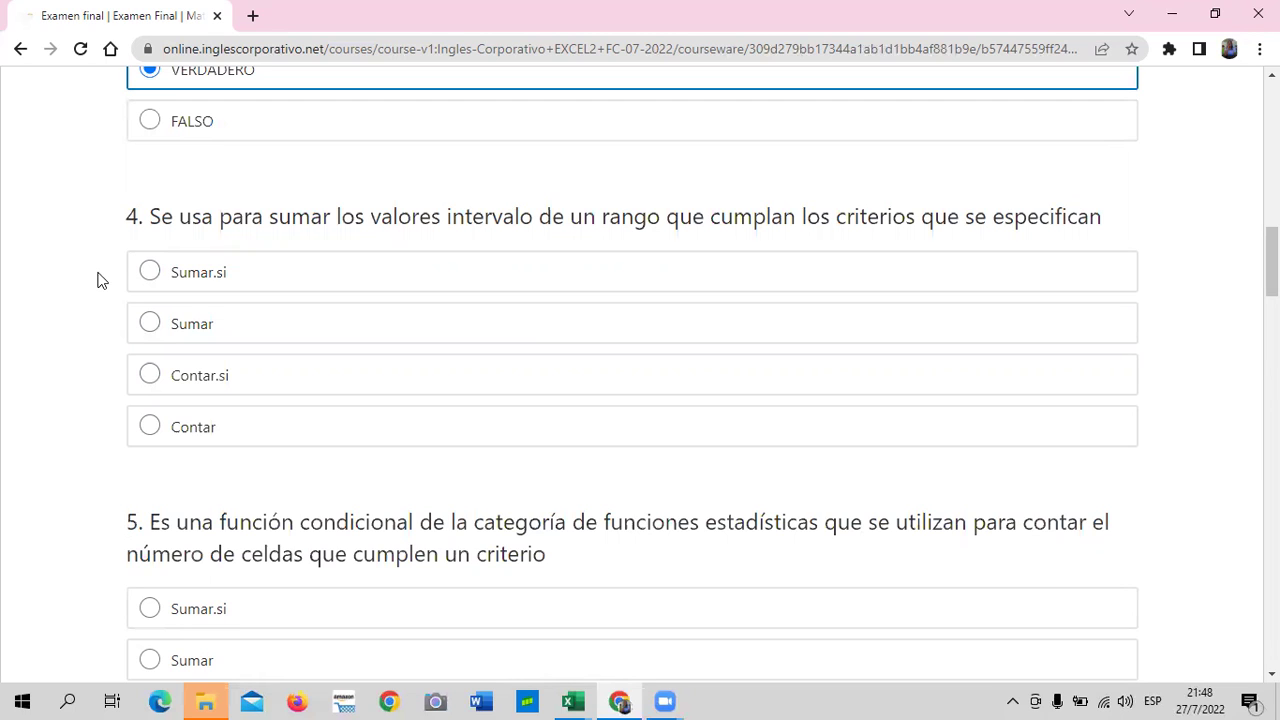
# Step: Choose Sumar.si for question 4 and Contar.si for question 5
pyautogui.click(152, 274)
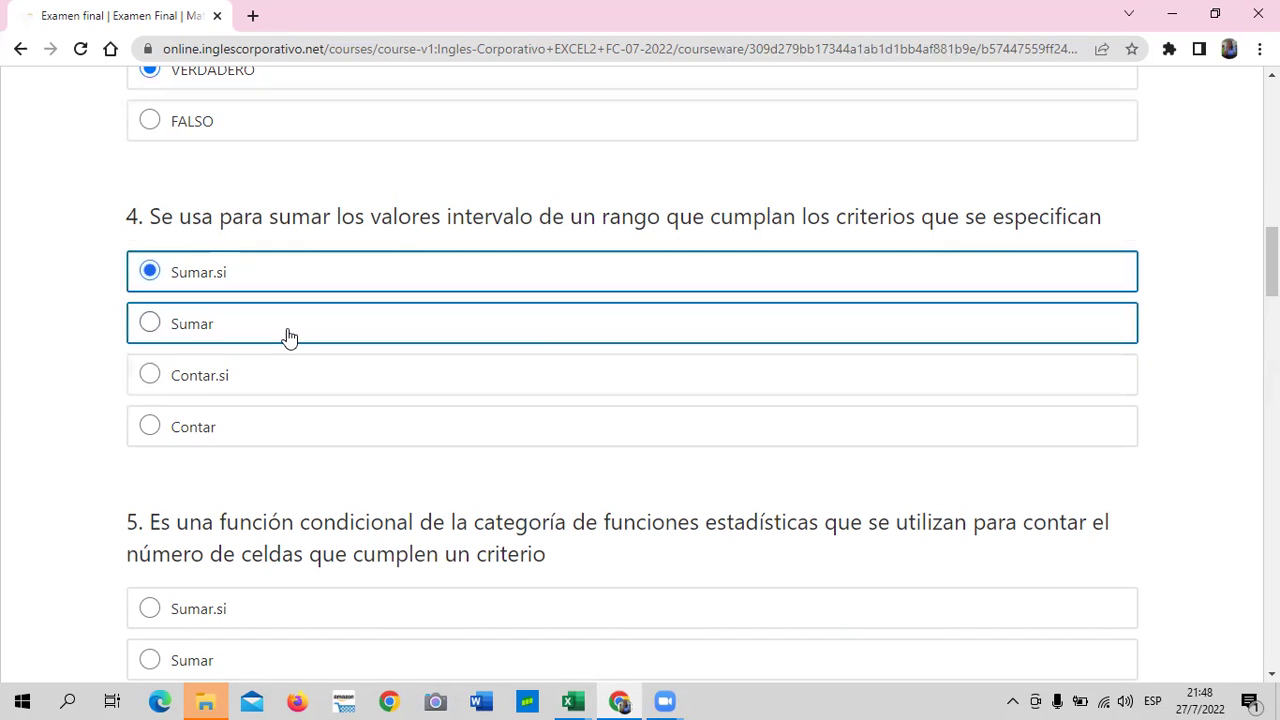
pyautogui.scroll(-2, 288, 337)
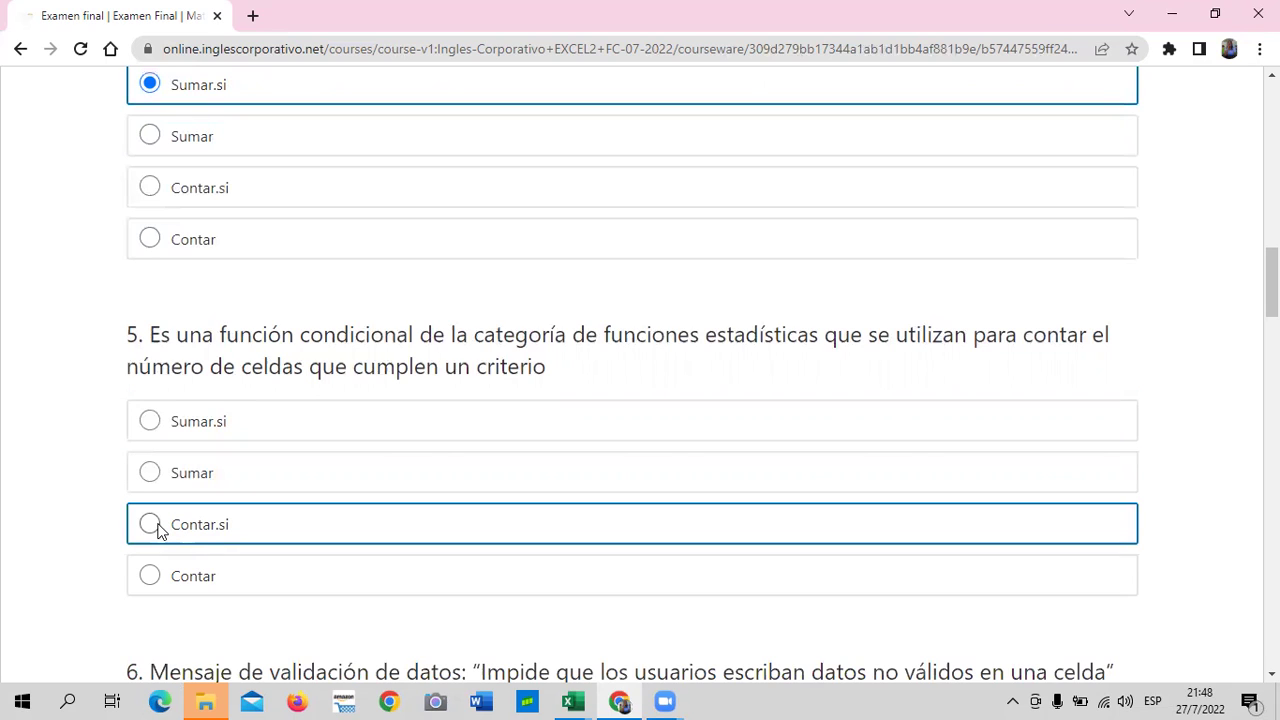
pyautogui.click(150, 525)
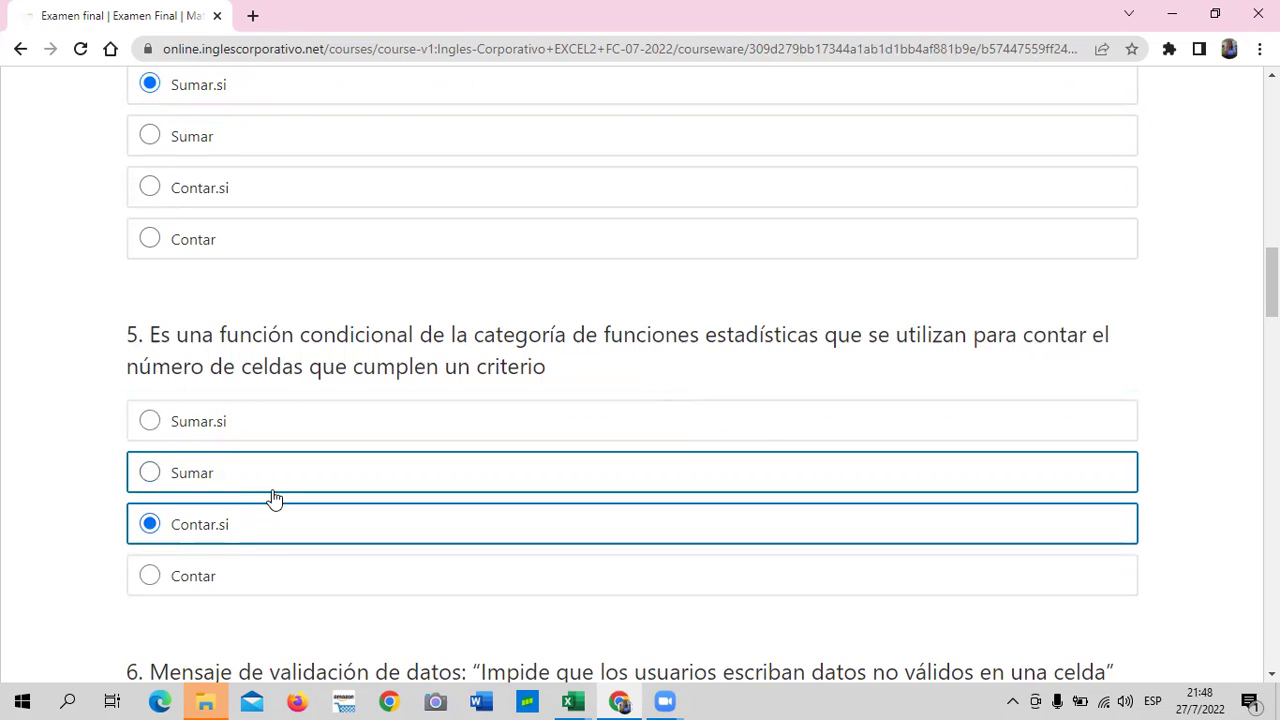
# Step: Choose Detención for question 6 and FALSO for question 7
pyautogui.scroll(-1, 274, 485)
pyautogui.scroll(-1, 274, 485)
pyautogui.scroll(-2, 274, 485)
pyautogui.scroll(-3, 200, 460)
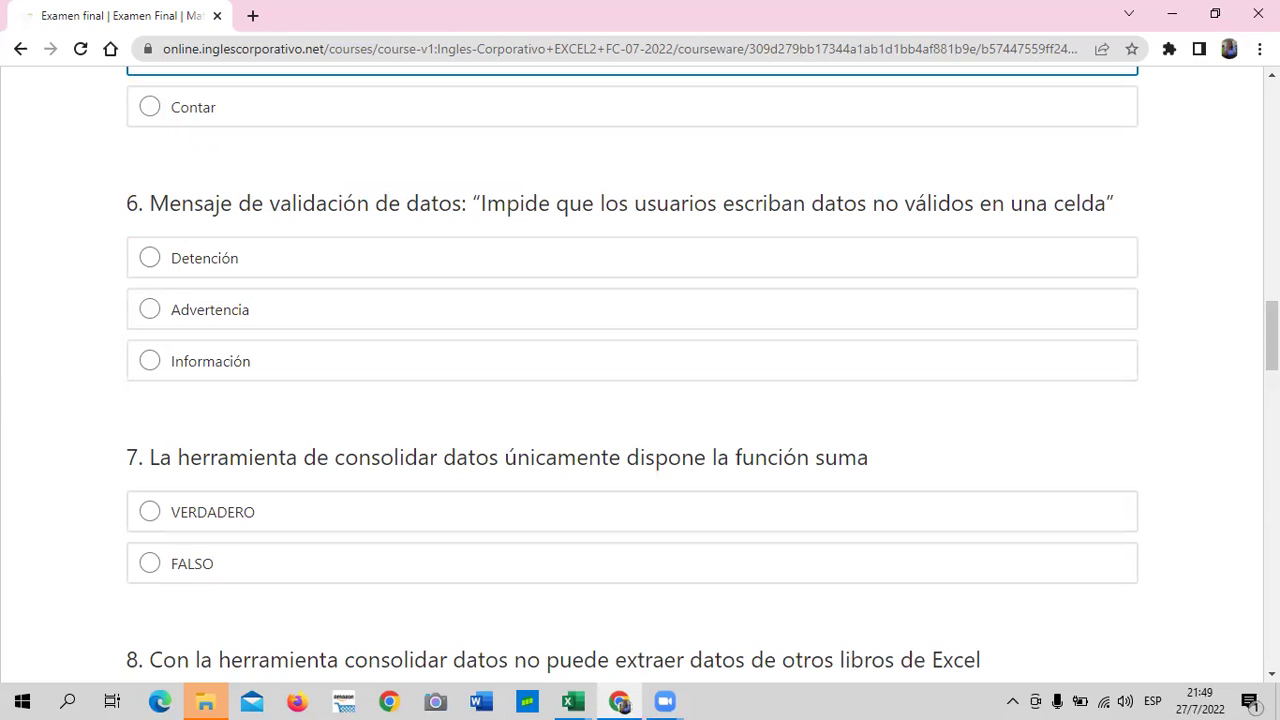
pyautogui.click(149, 258)
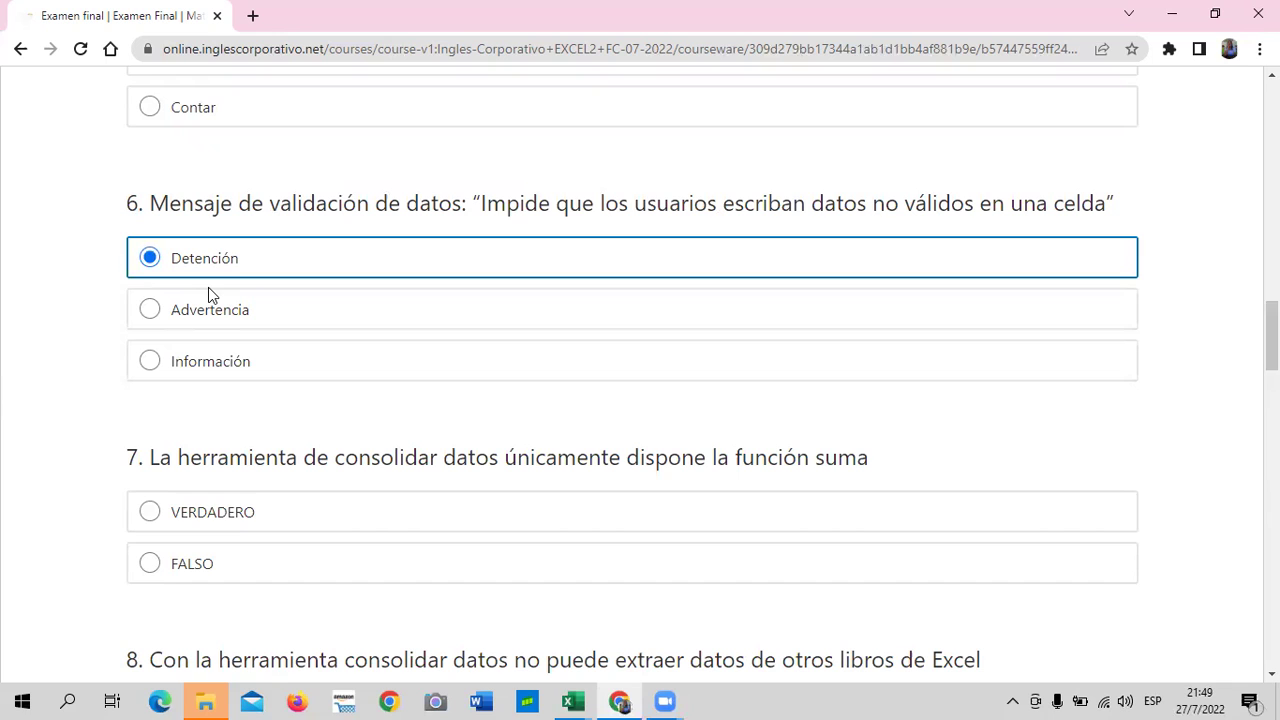
pyautogui.scroll(-1, 330, 368)
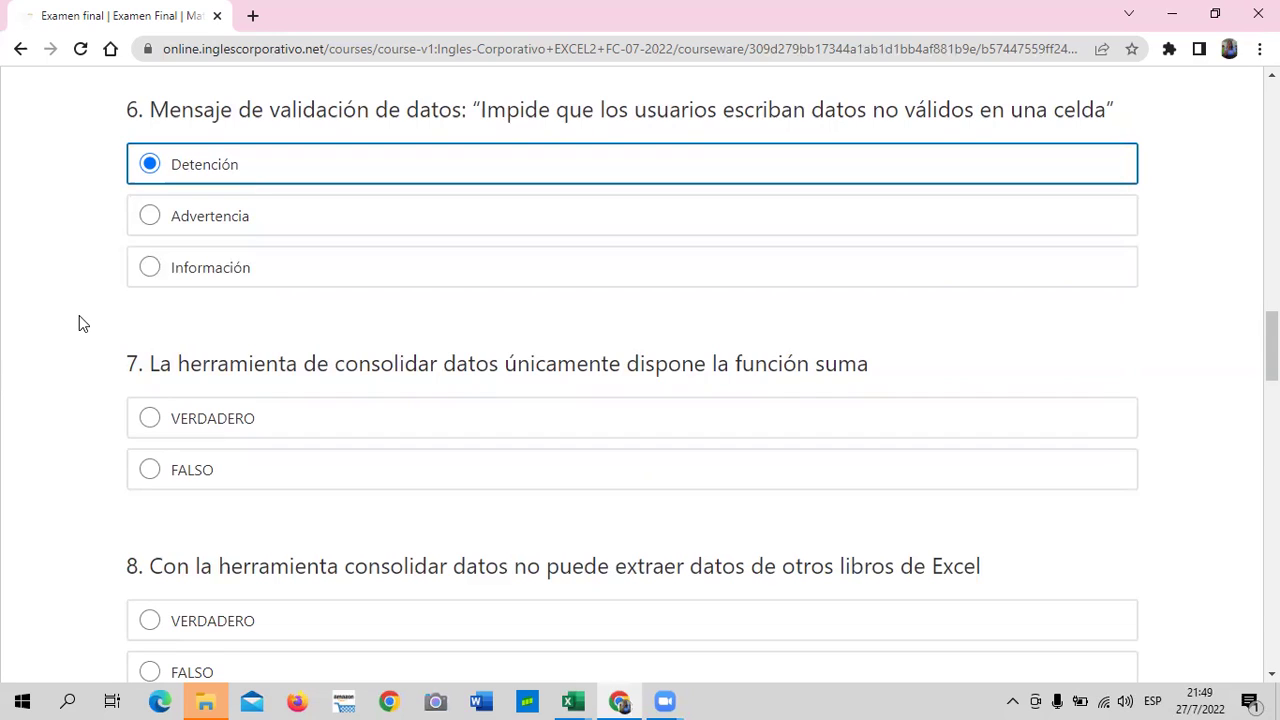
pyautogui.click(150, 471)
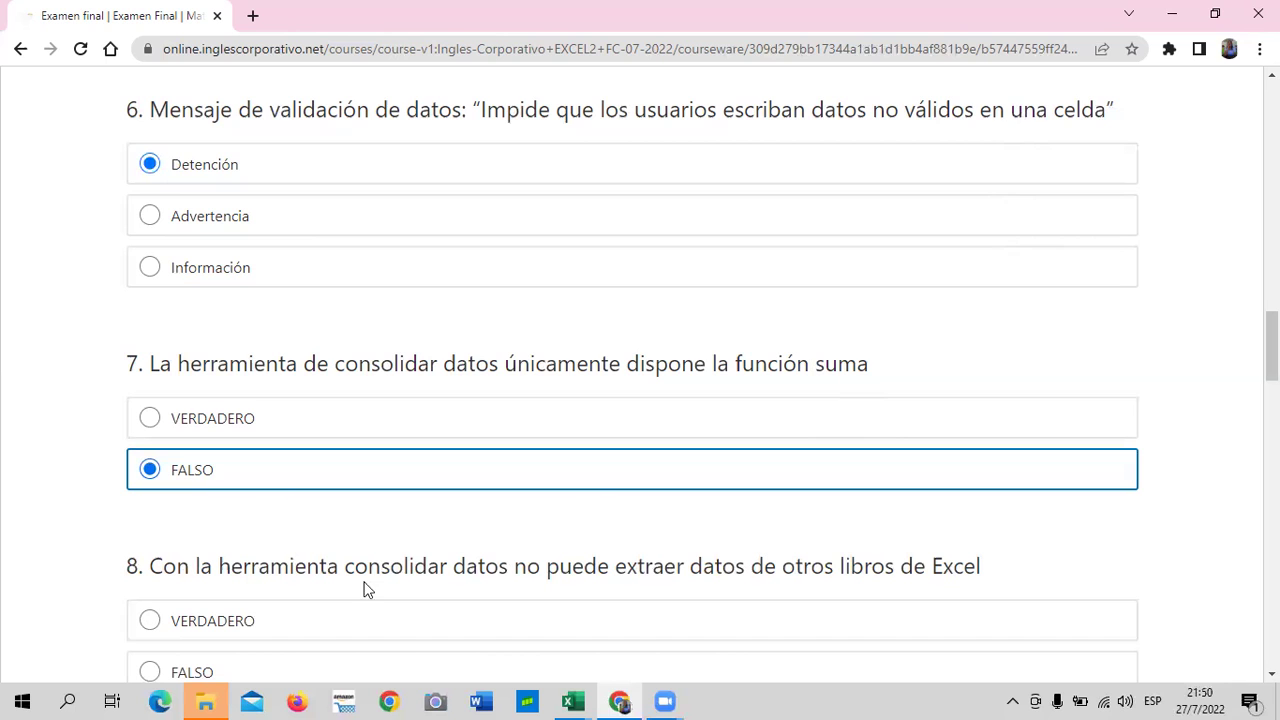
# Step: Select FALSO for question 8 and Marcar como final for question 9
pyautogui.scroll(-1, 364, 589)
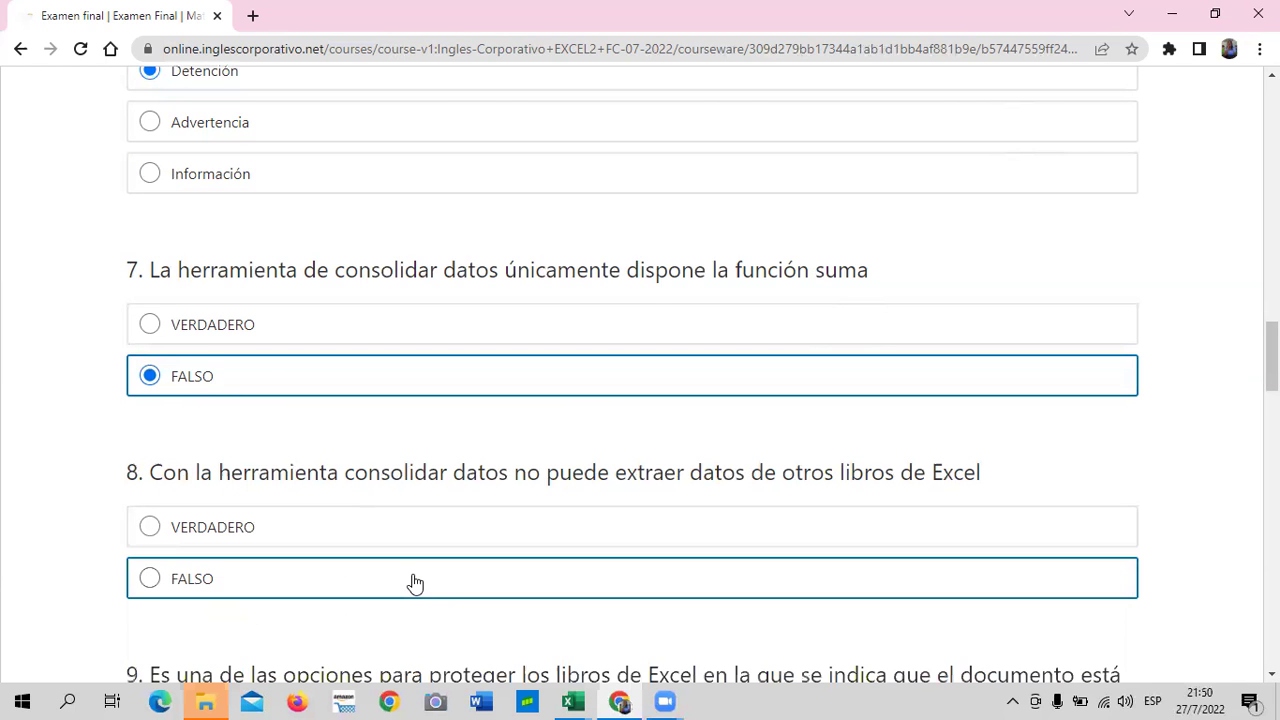
pyautogui.scroll(-1, 415, 583)
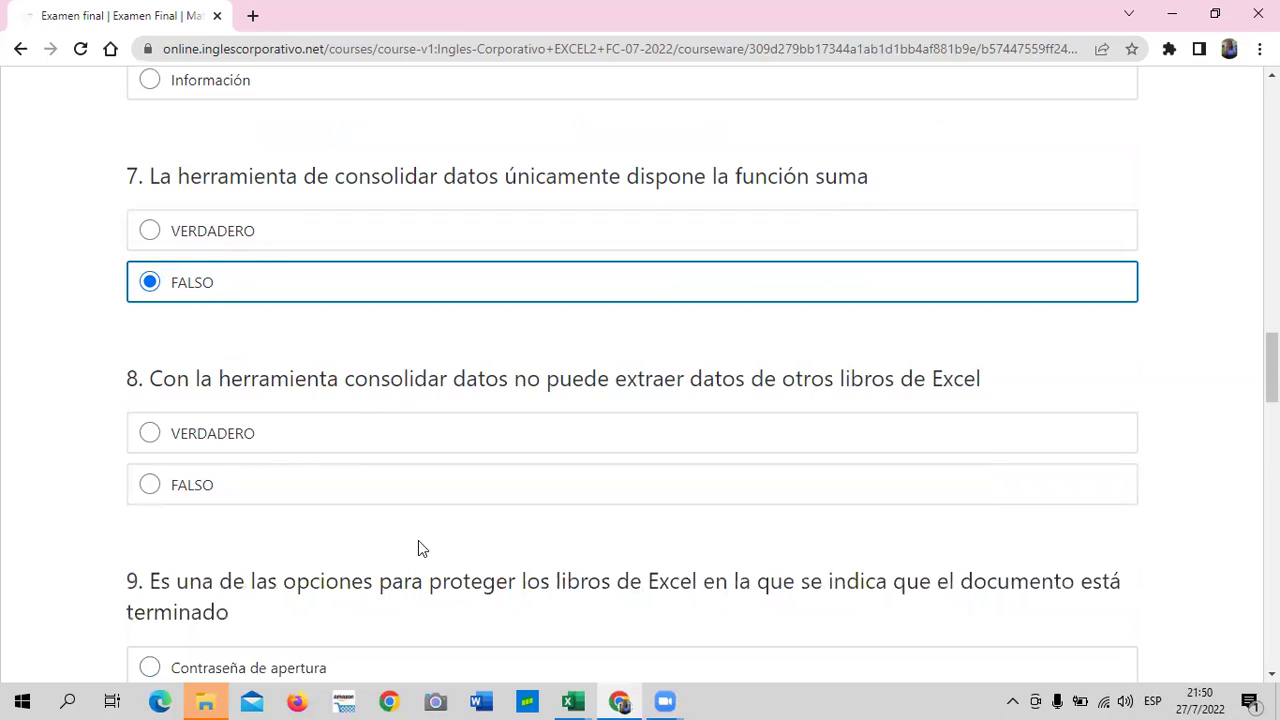
pyautogui.click(148, 488)
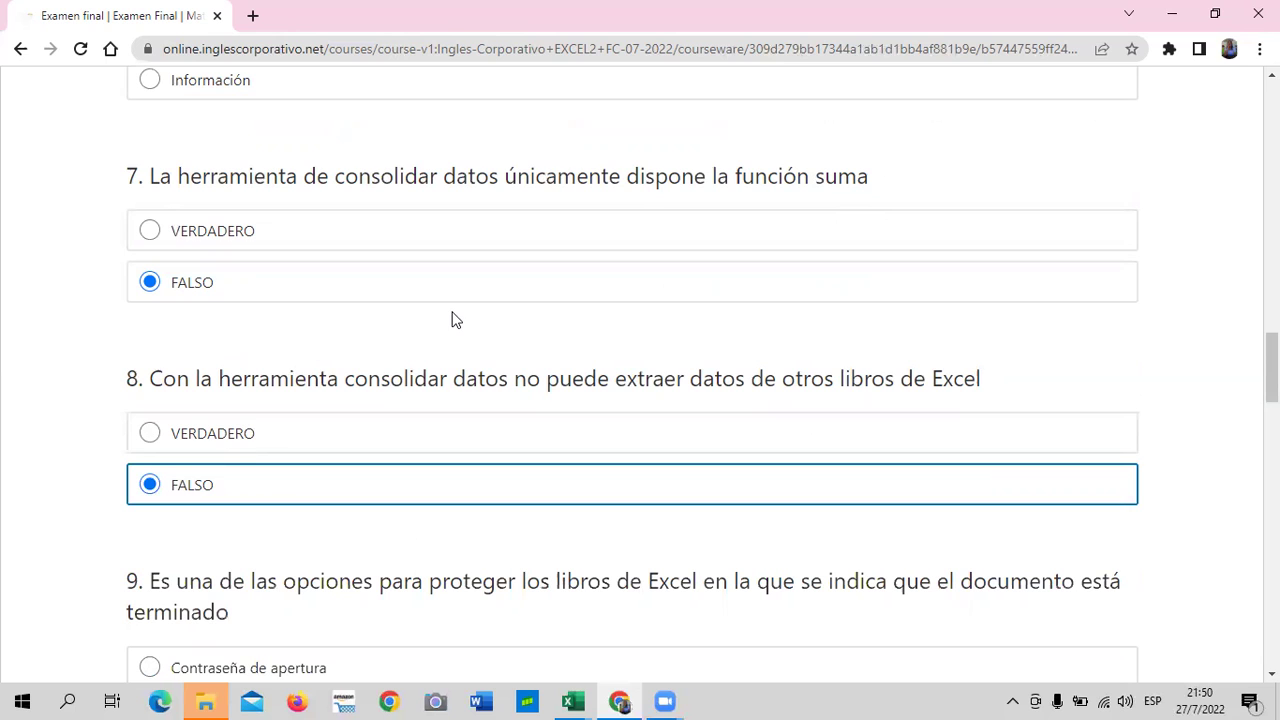
pyautogui.click(423, 286)
pyautogui.click(543, 497)
pyautogui.scroll(-2, 540, 495)
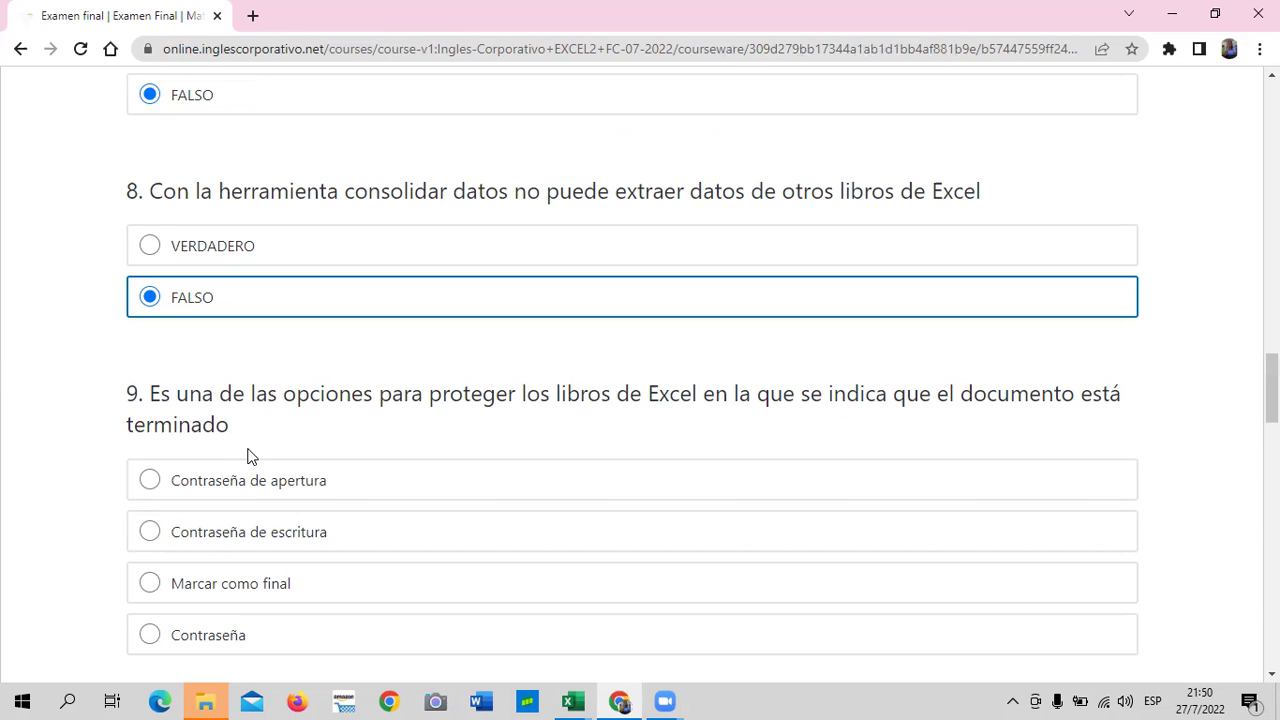
pyautogui.scroll(-2, 250, 457)
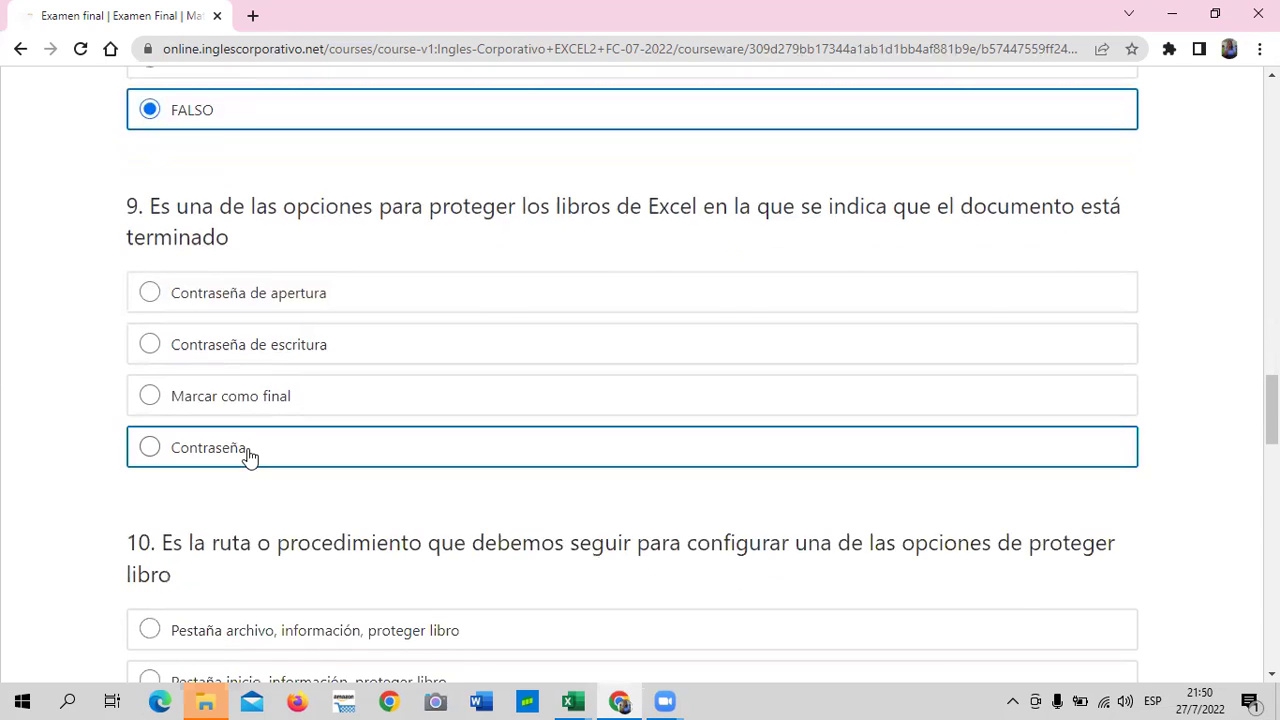
pyautogui.click(146, 398)
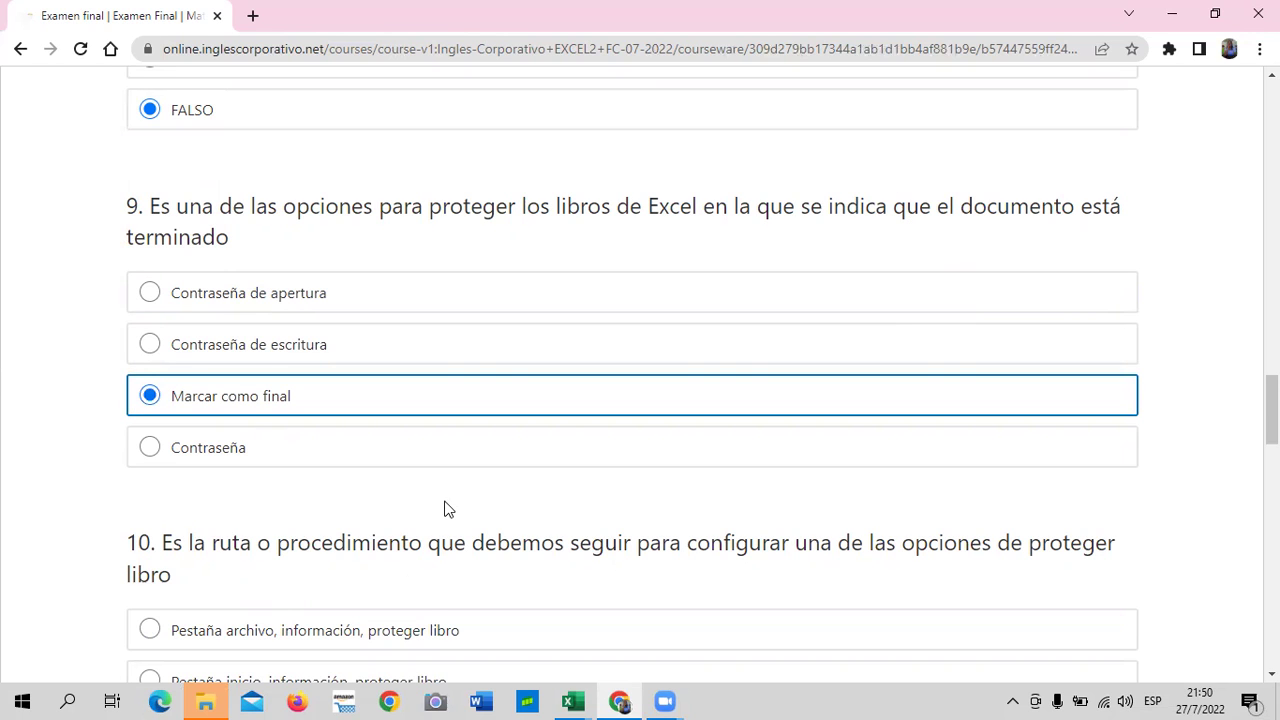
# Step: Answer question 10 with 'Pestaña archivo, información, proteger libro'
pyautogui.scroll(-1, 447, 510)
pyautogui.scroll(-2, 447, 510)
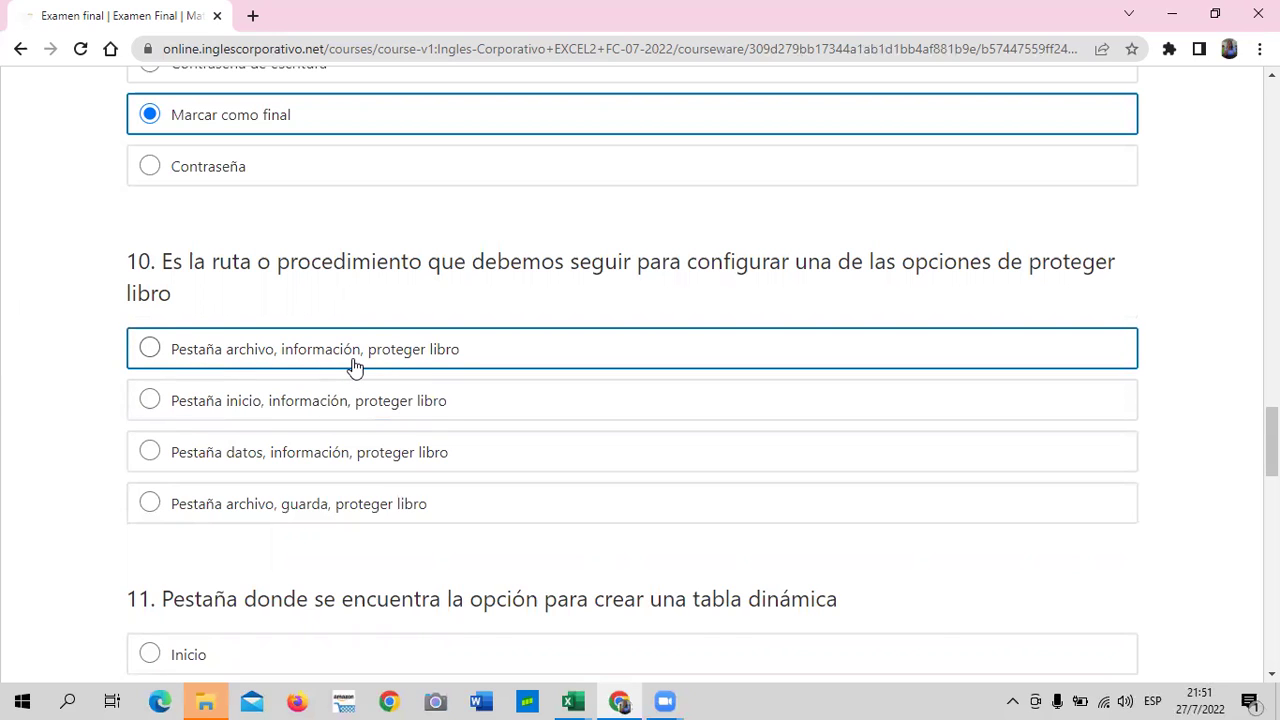
pyautogui.click(151, 351)
pyautogui.click(151, 351)
pyautogui.scroll(-2, 371, 399)
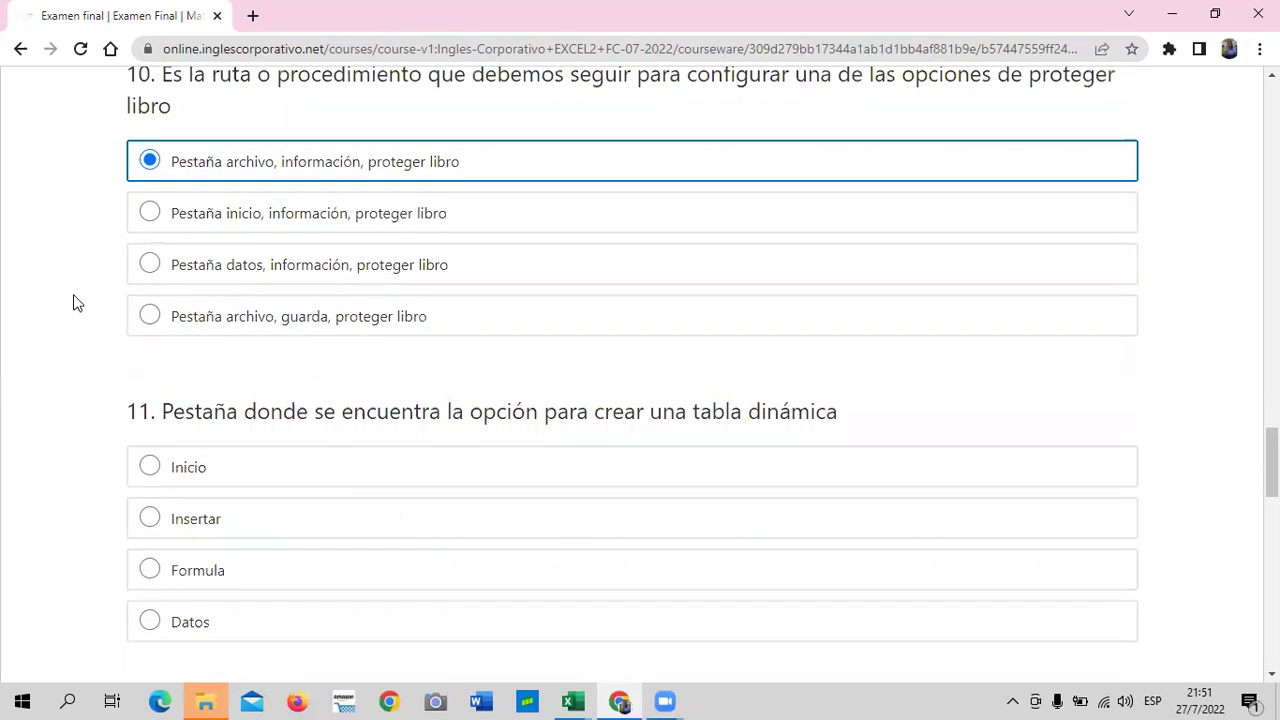
pyautogui.scroll(-1, 57, 370)
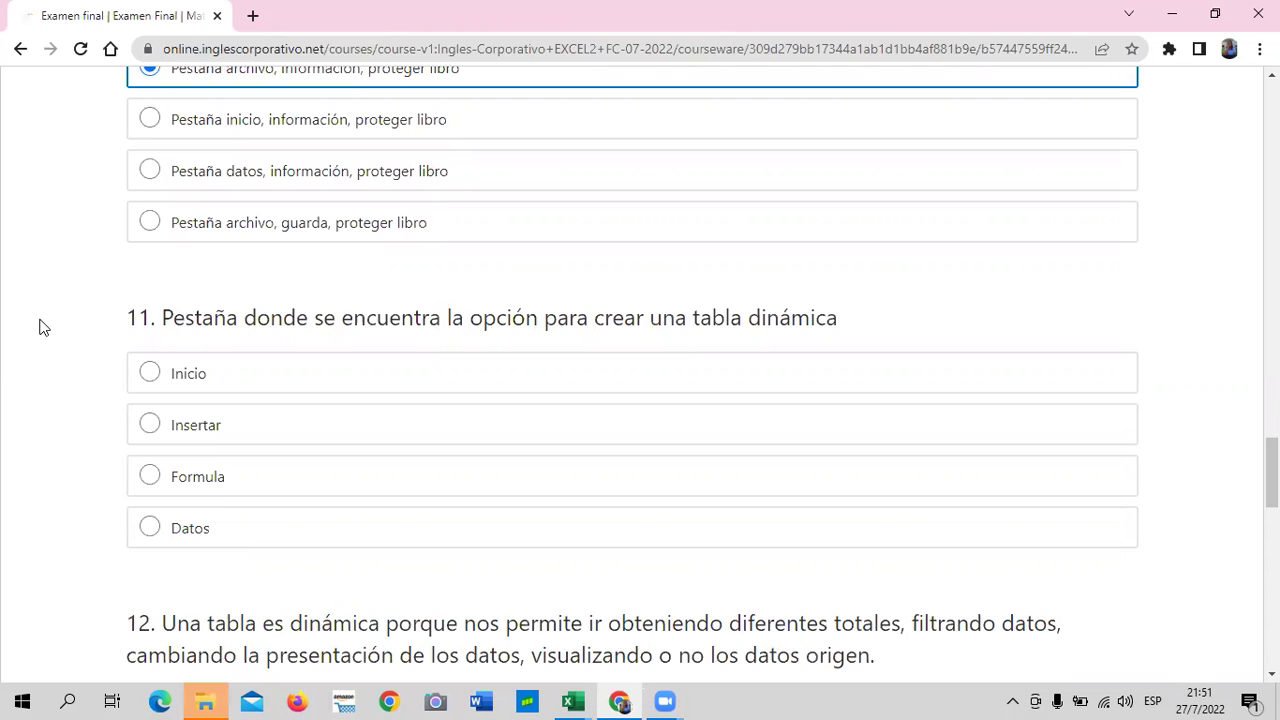
# Step: Mark Insertar as the answer to question 11, bringing question 12 into view
pyautogui.click(157, 431)
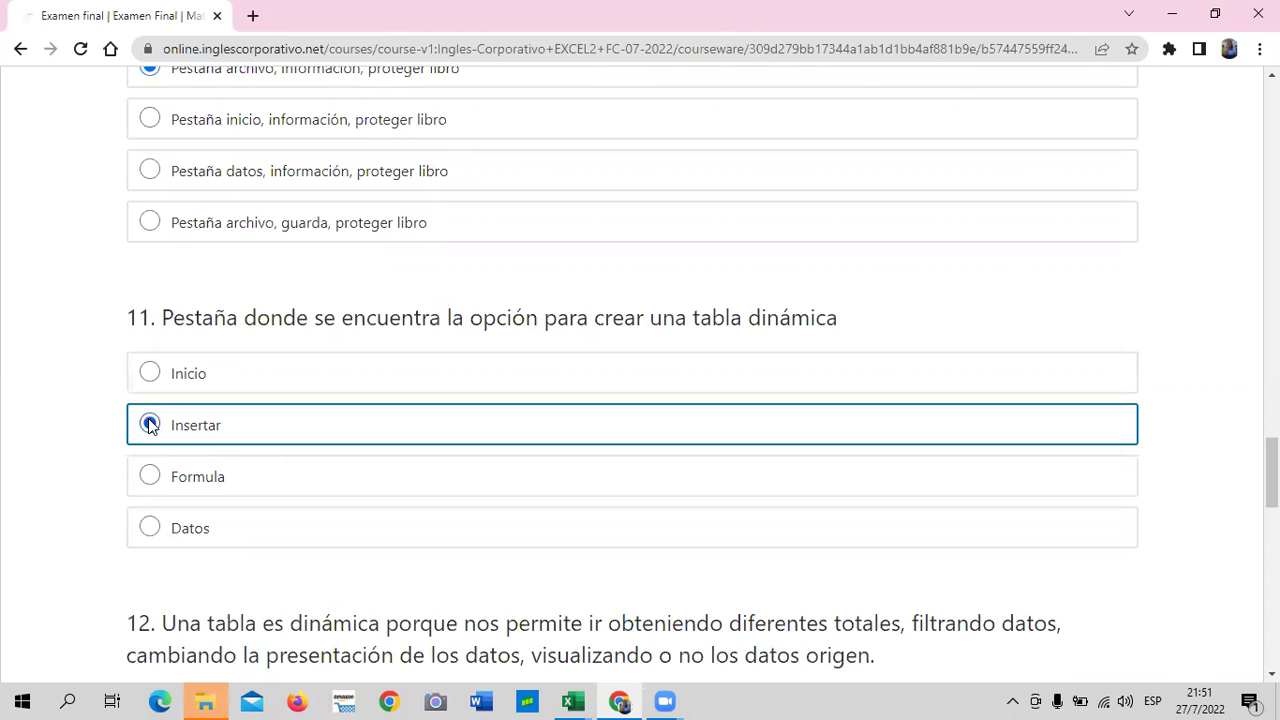
pyautogui.scroll(-2, 323, 500)
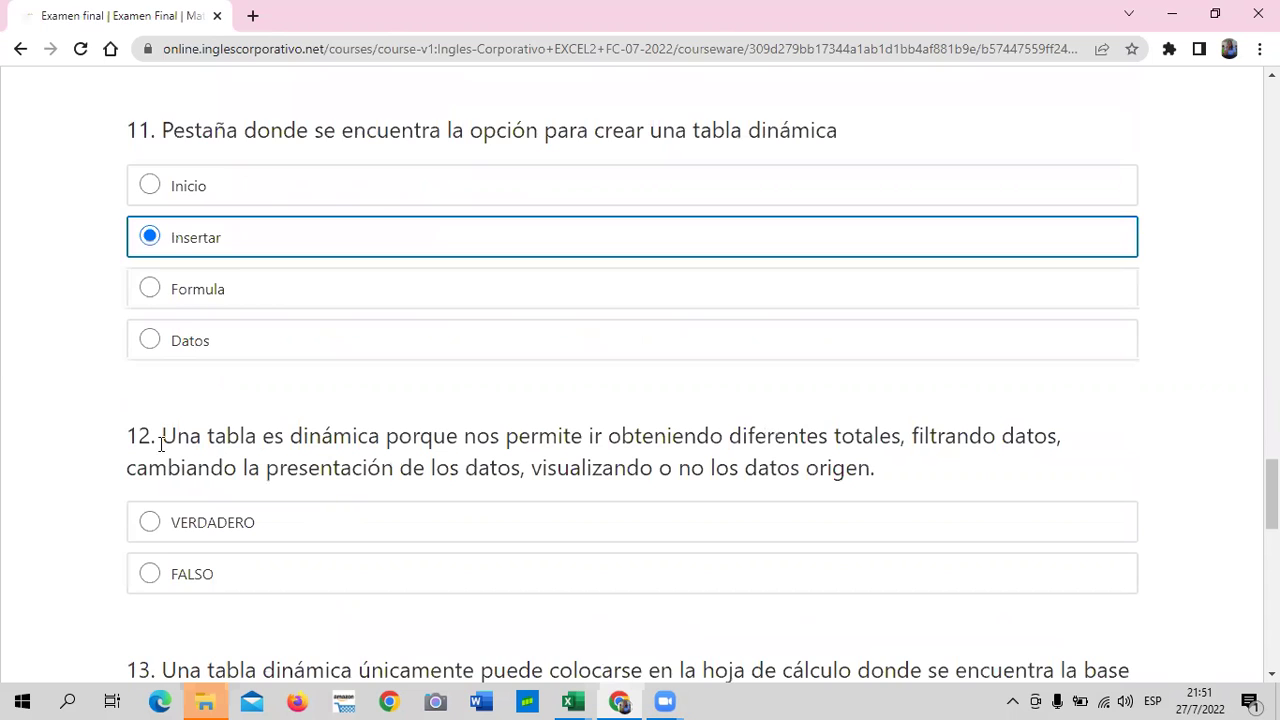
pyautogui.scroll(-1, 140, 459)
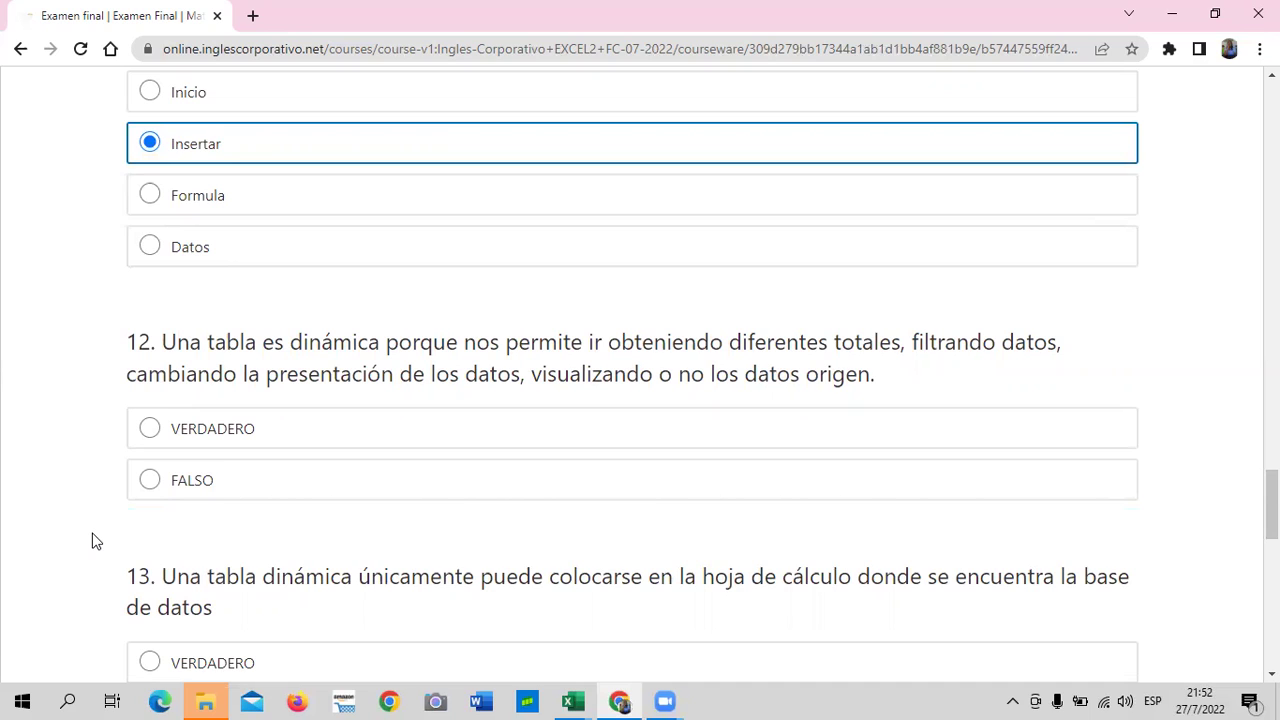
# Step: Answer question 12 with VERDADERO and question 13 with FALSO
pyautogui.click(148, 429)
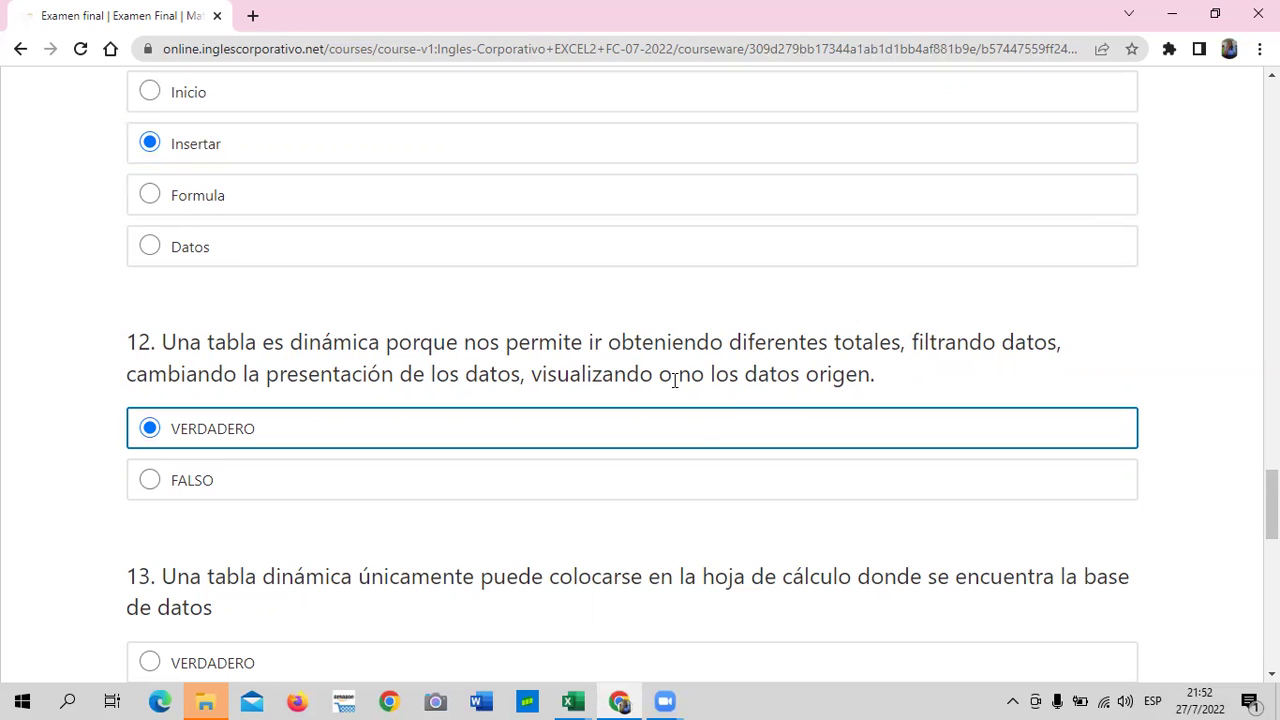
pyautogui.scroll(-1, 675, 380)
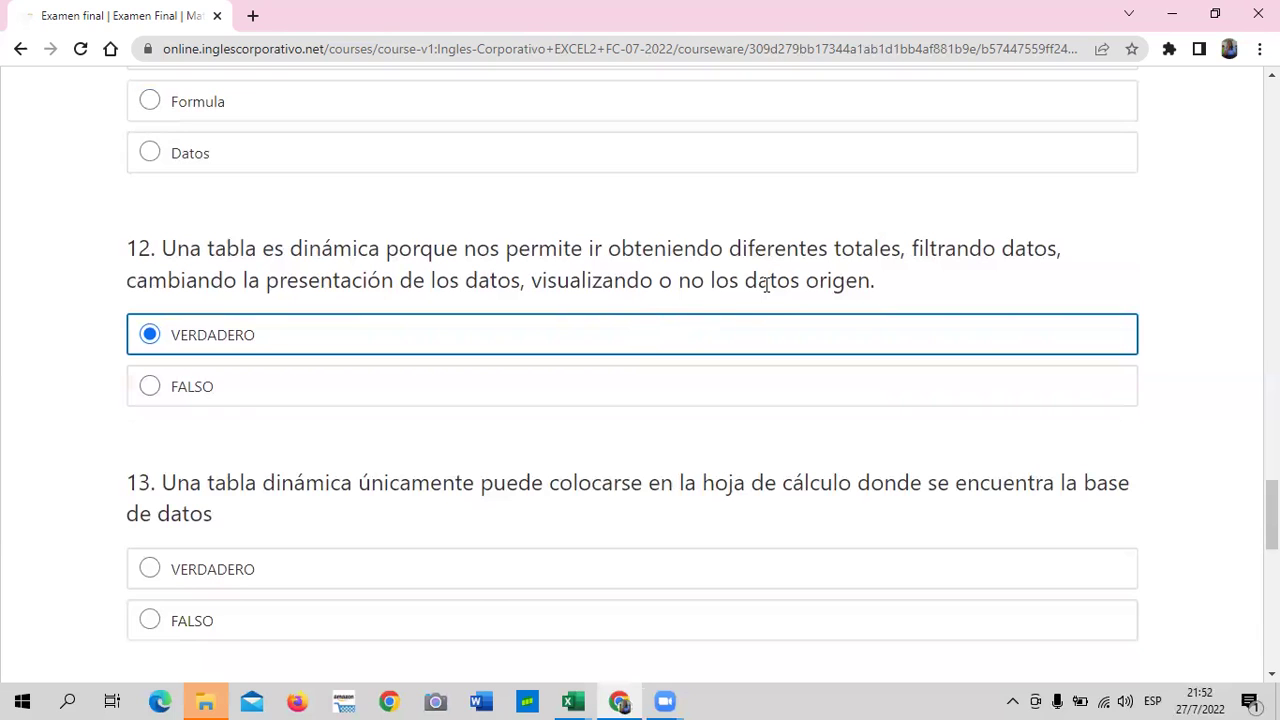
pyautogui.scroll(-1, 490, 340)
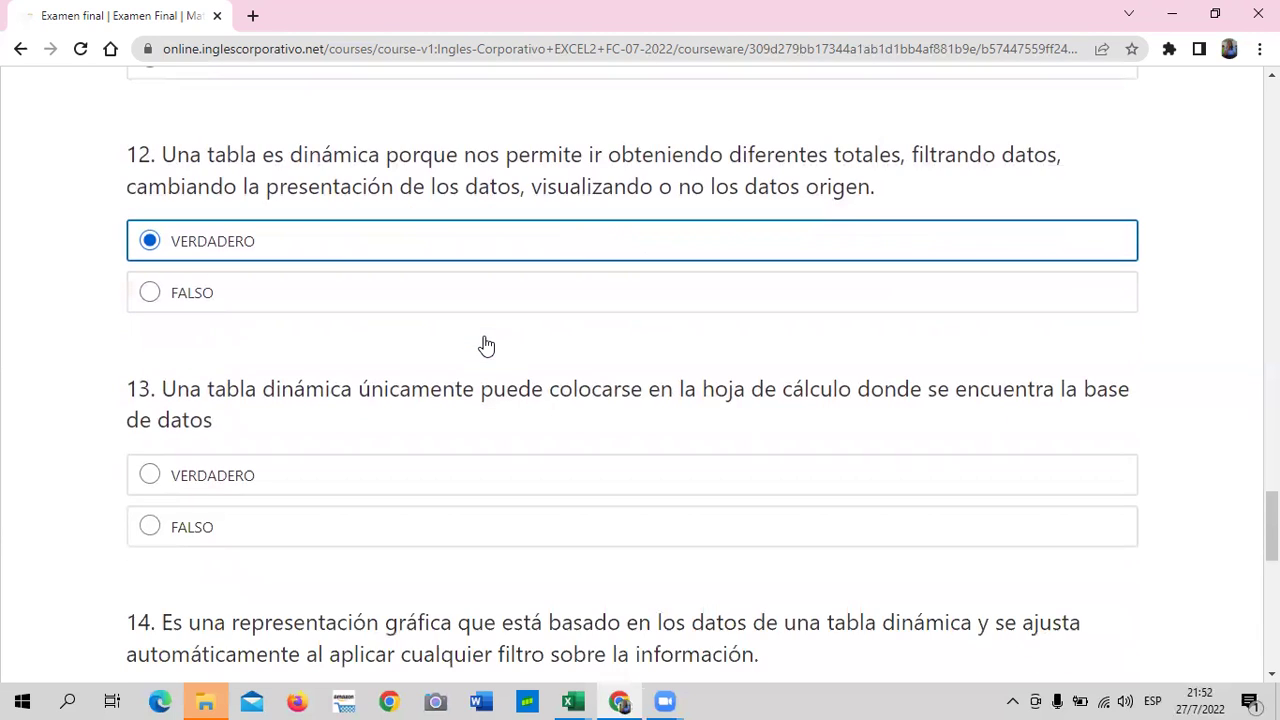
pyautogui.scroll(-1, 688, 540)
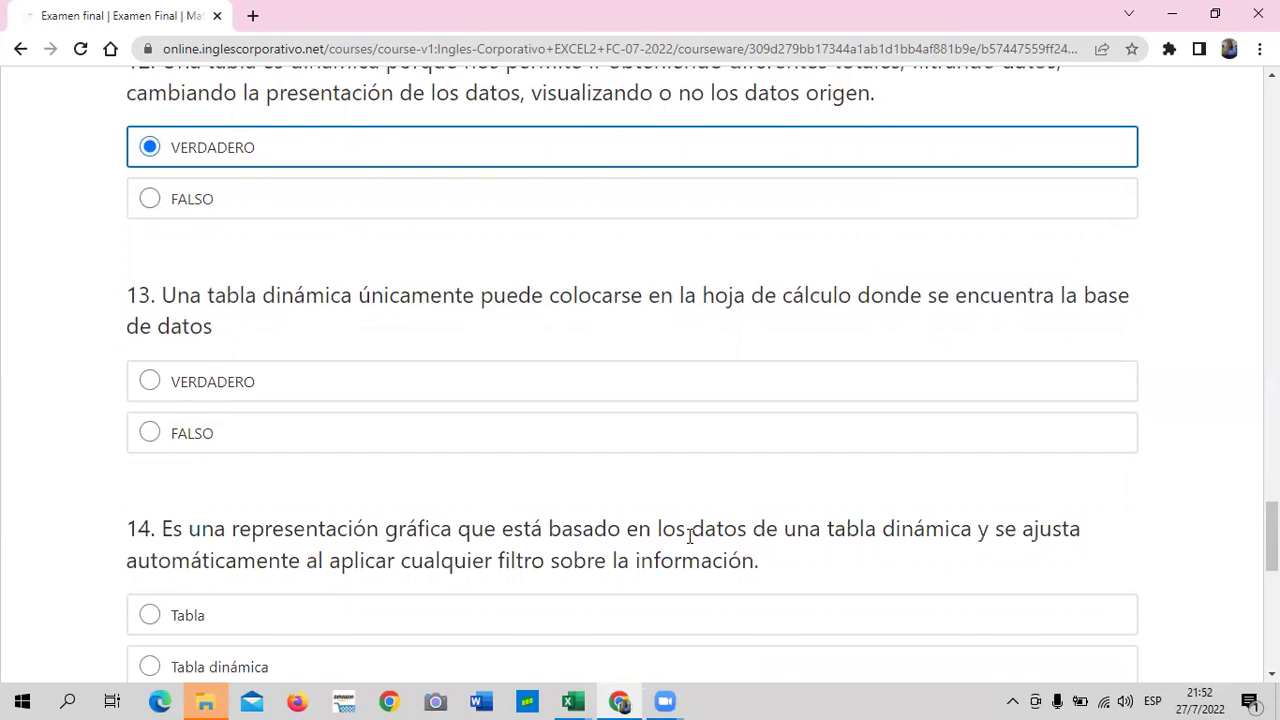
pyautogui.click(150, 434)
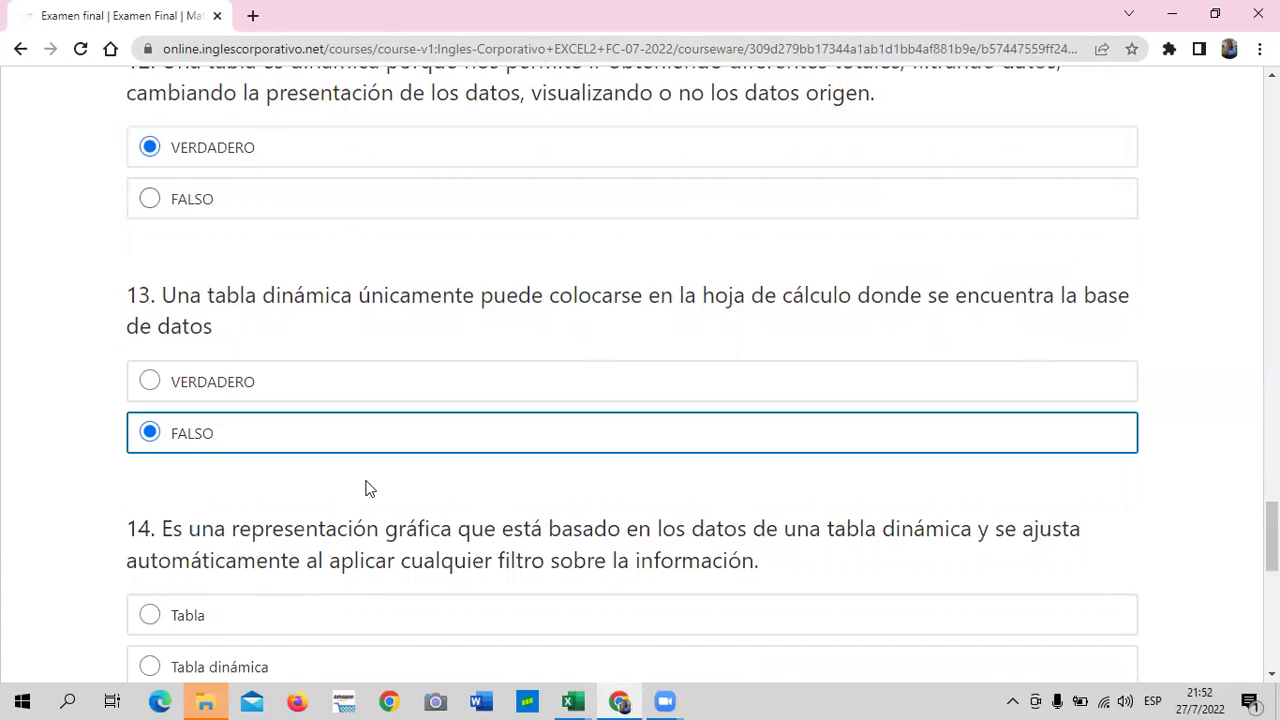
# Step: Answer question 14 with Gráfico dinámico and question 15 with VERDADERO
pyautogui.scroll(-2, 365, 488)
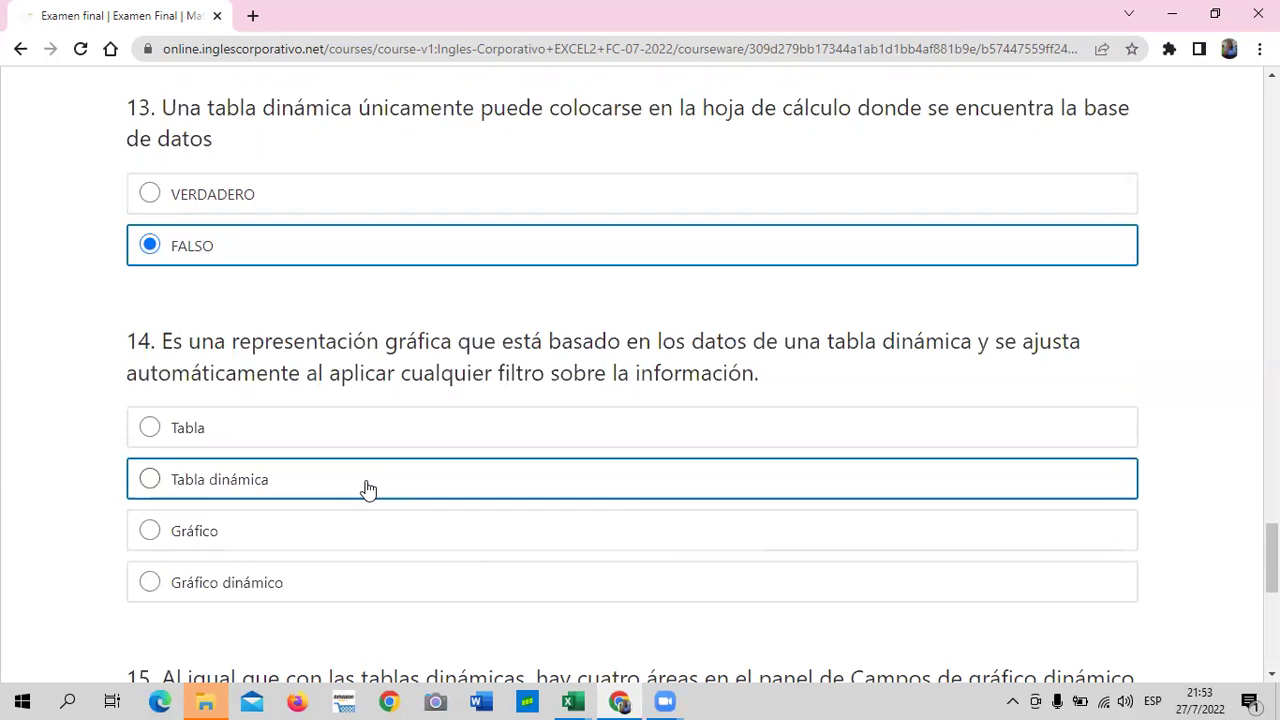
pyautogui.click(150, 588)
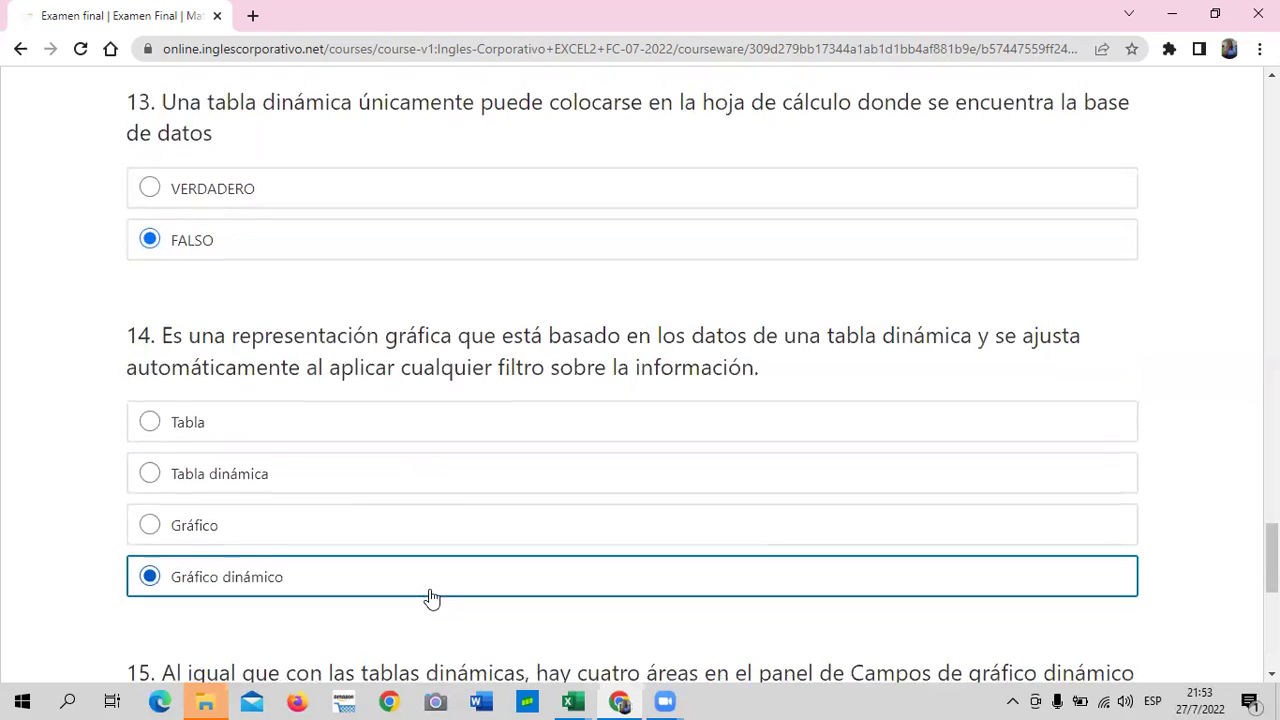
pyautogui.scroll(-3, 430, 600)
pyautogui.scroll(-1, 430, 590)
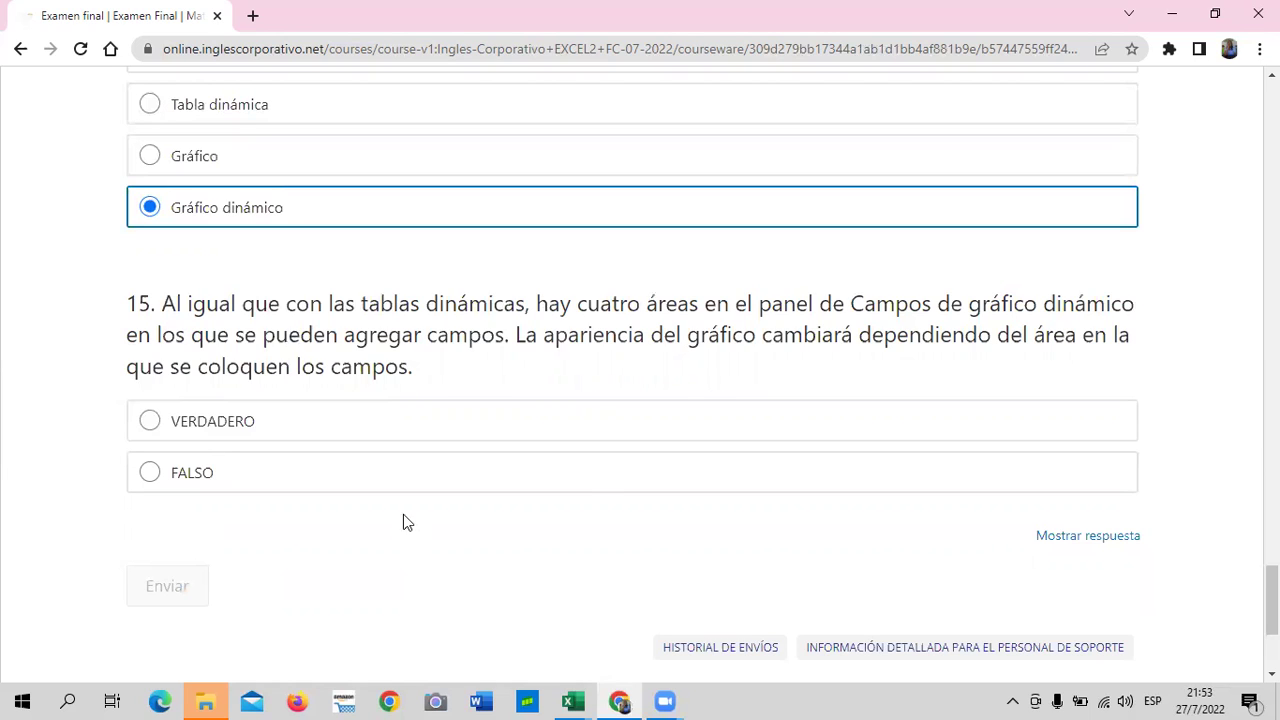
pyautogui.click(150, 422)
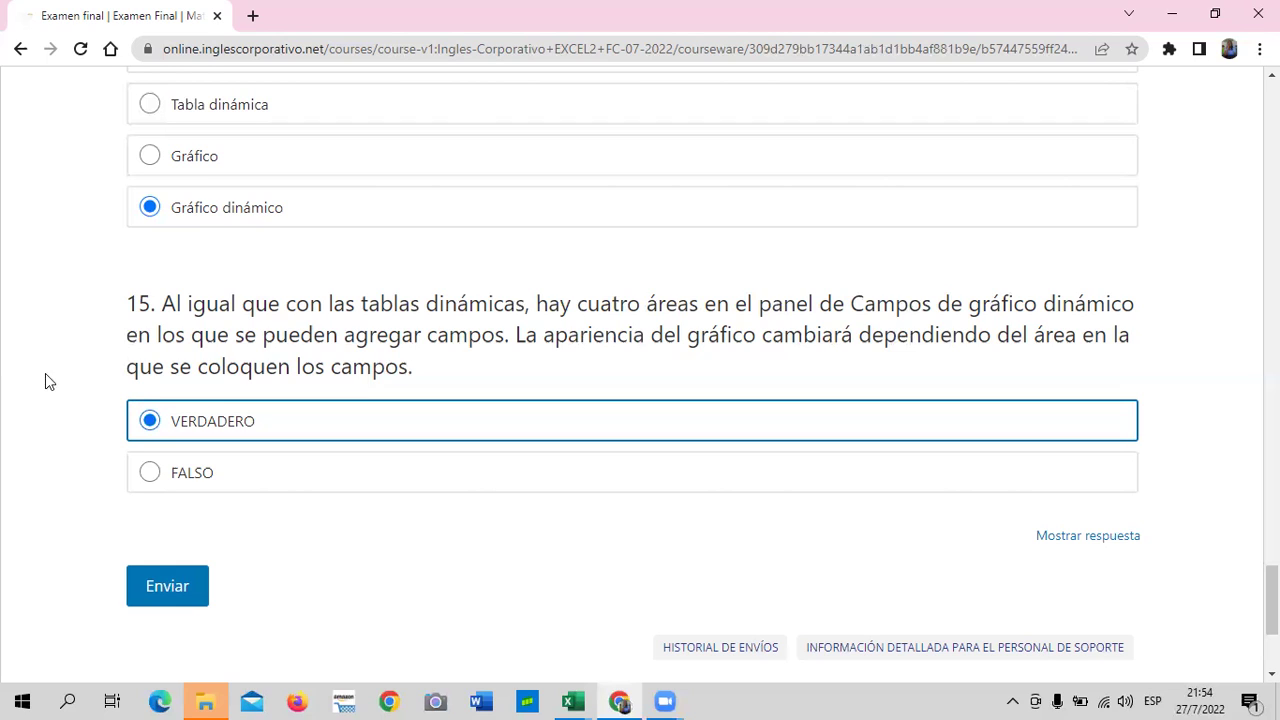
# Step: Reveal the exam's correct answers with Mostrar respuesta
pyautogui.click(1090, 537)
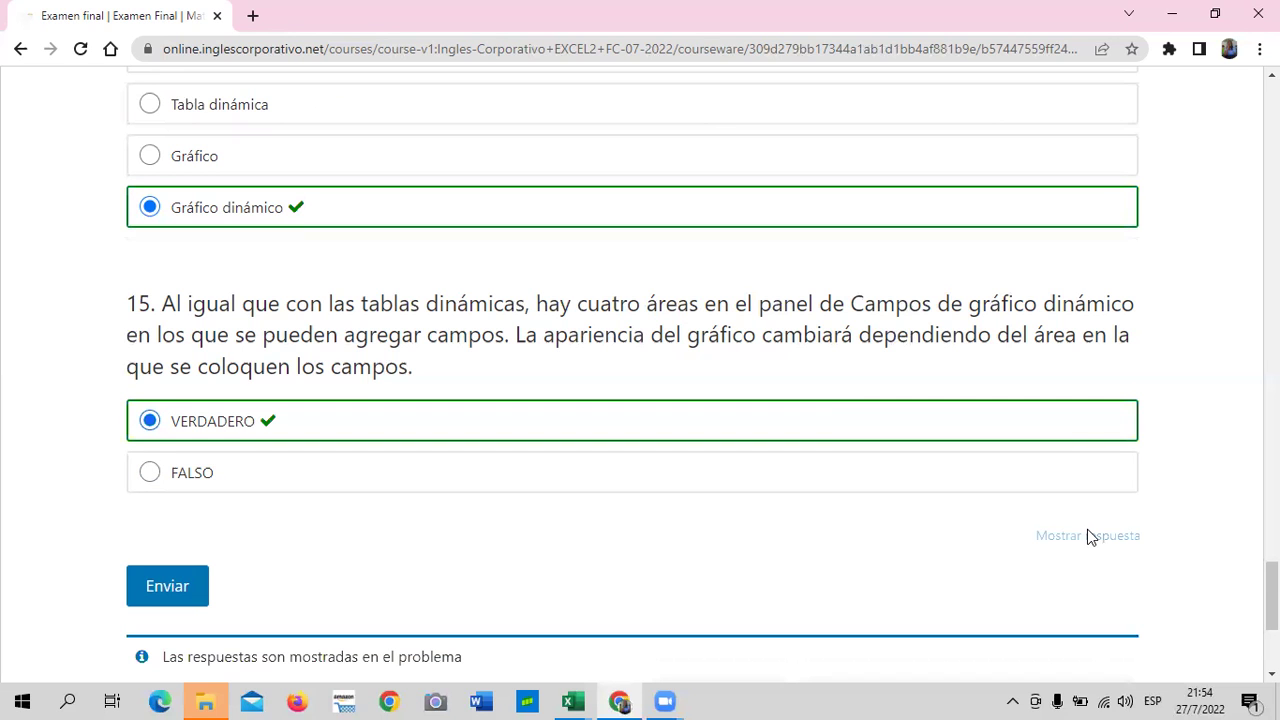
pyautogui.scroll(5, 862, 525)
pyautogui.scroll(5, 862, 521)
pyautogui.scroll(10, 862, 521)
pyautogui.scroll(10, 860, 523)
pyautogui.scroll(10, 860, 514)
pyautogui.scroll(5, 863, 520)
pyautogui.scroll(1, 862, 518)
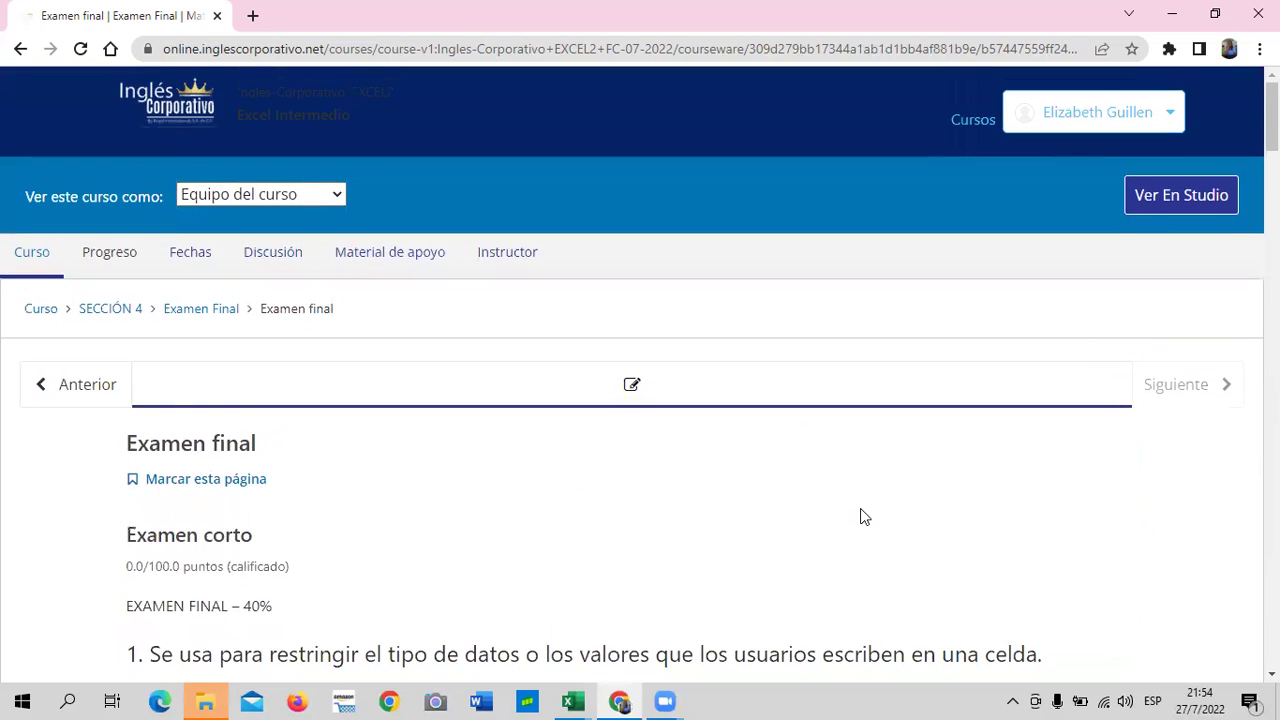
# Step: Review the whole exam's green check marks, then return toward the top
pyautogui.scroll(-4, 860, 517)
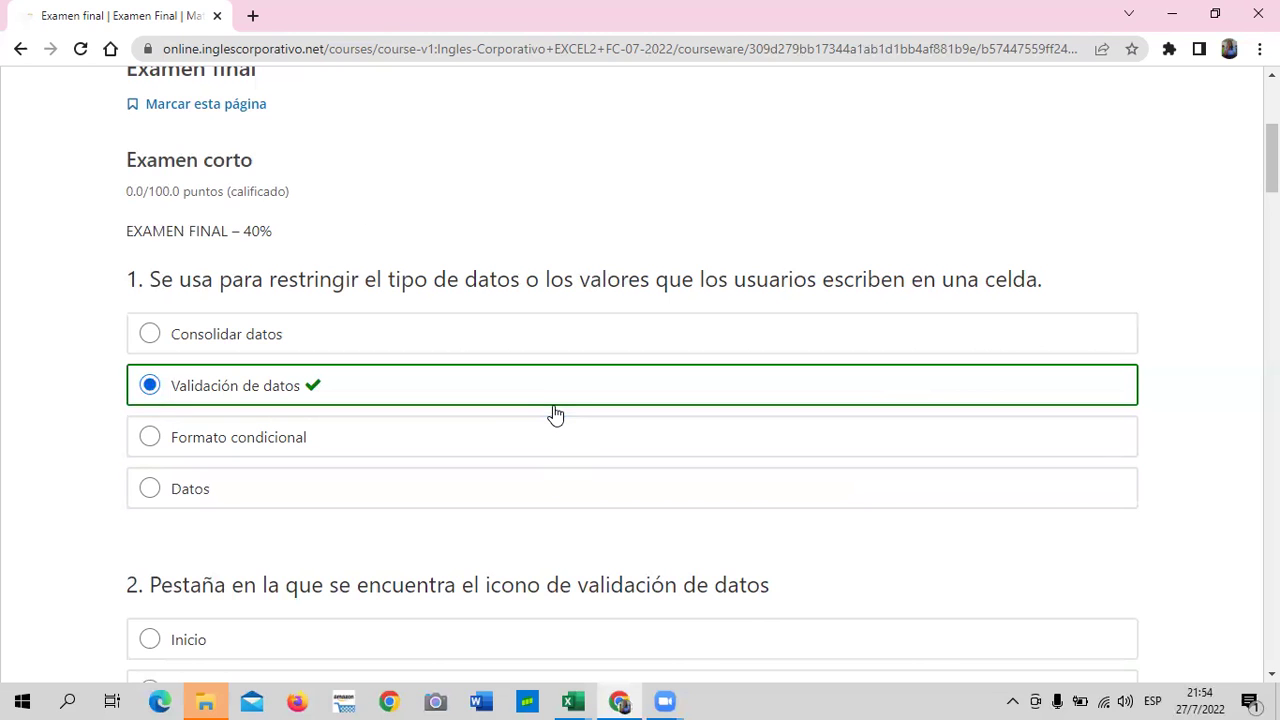
pyautogui.scroll(-1, 556, 413)
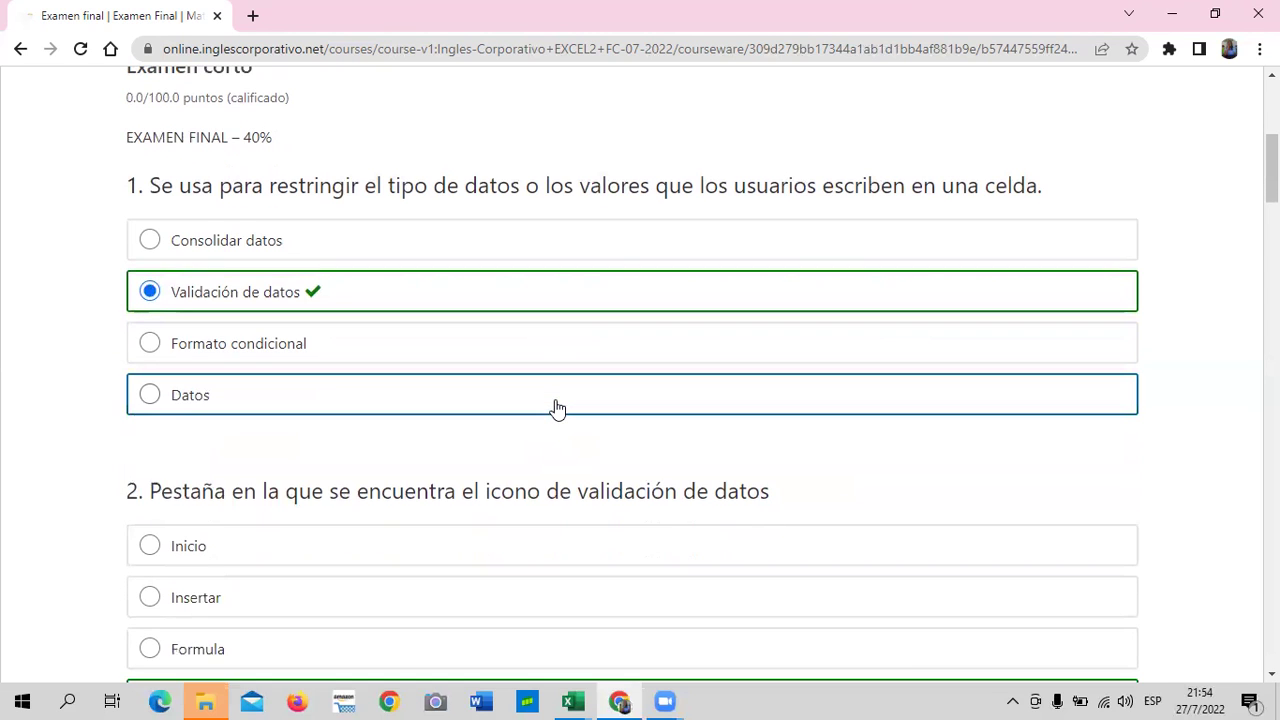
pyautogui.scroll(-1, 556, 410)
pyautogui.scroll(-1, 635, 391)
pyautogui.scroll(-2, 637, 392)
pyautogui.scroll(-2, 637, 392)
pyautogui.scroll(-1, 636, 395)
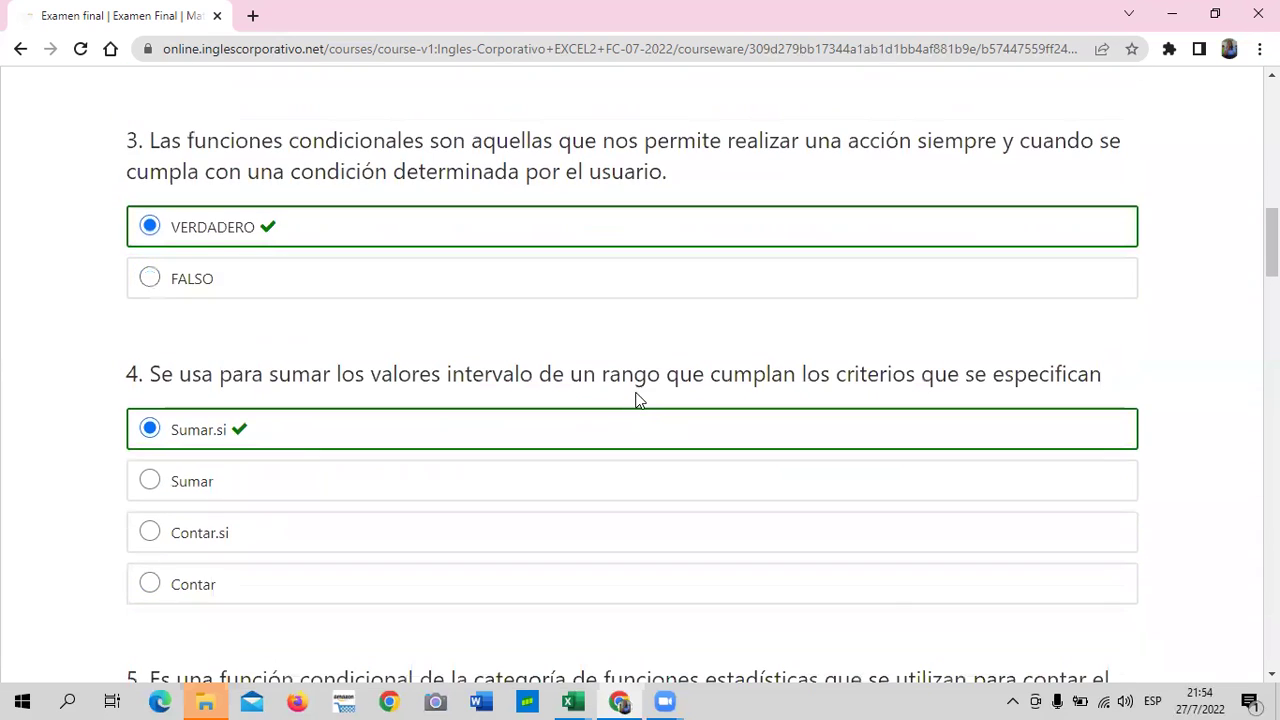
pyautogui.scroll(-3, 636, 399)
pyautogui.scroll(-1, 636, 399)
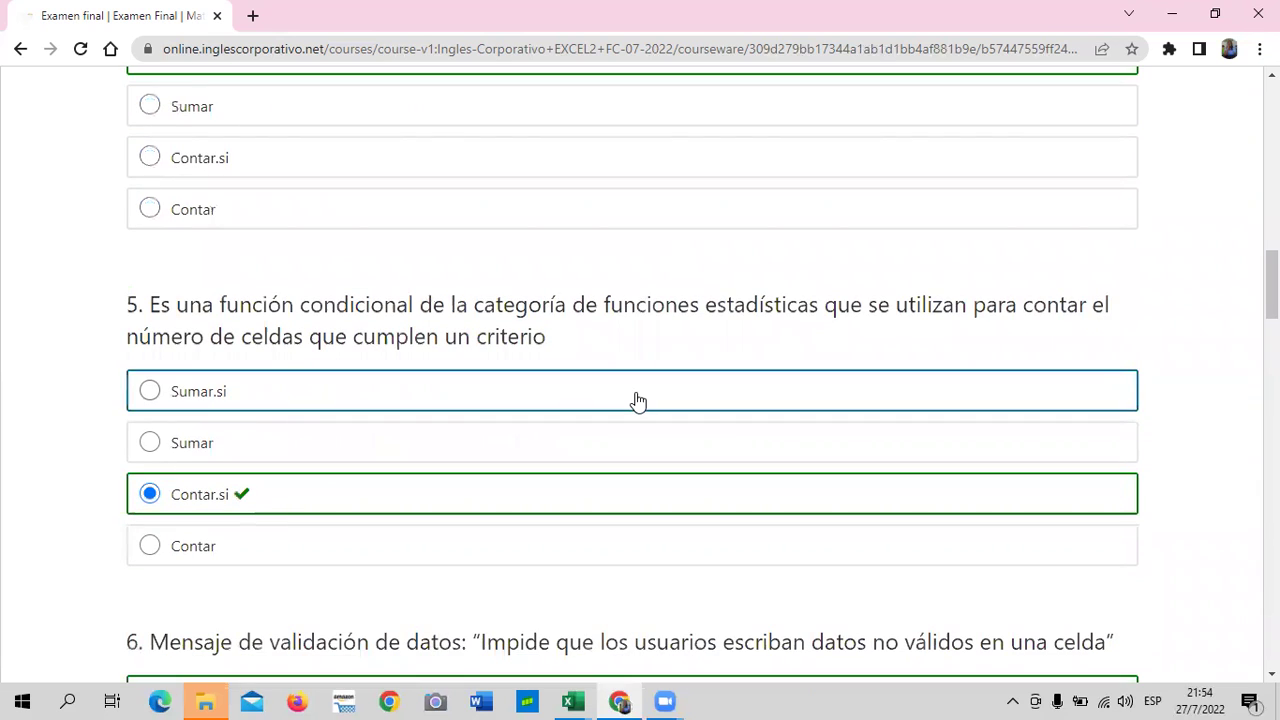
pyautogui.scroll(-2, 637, 400)
pyautogui.scroll(-1, 640, 400)
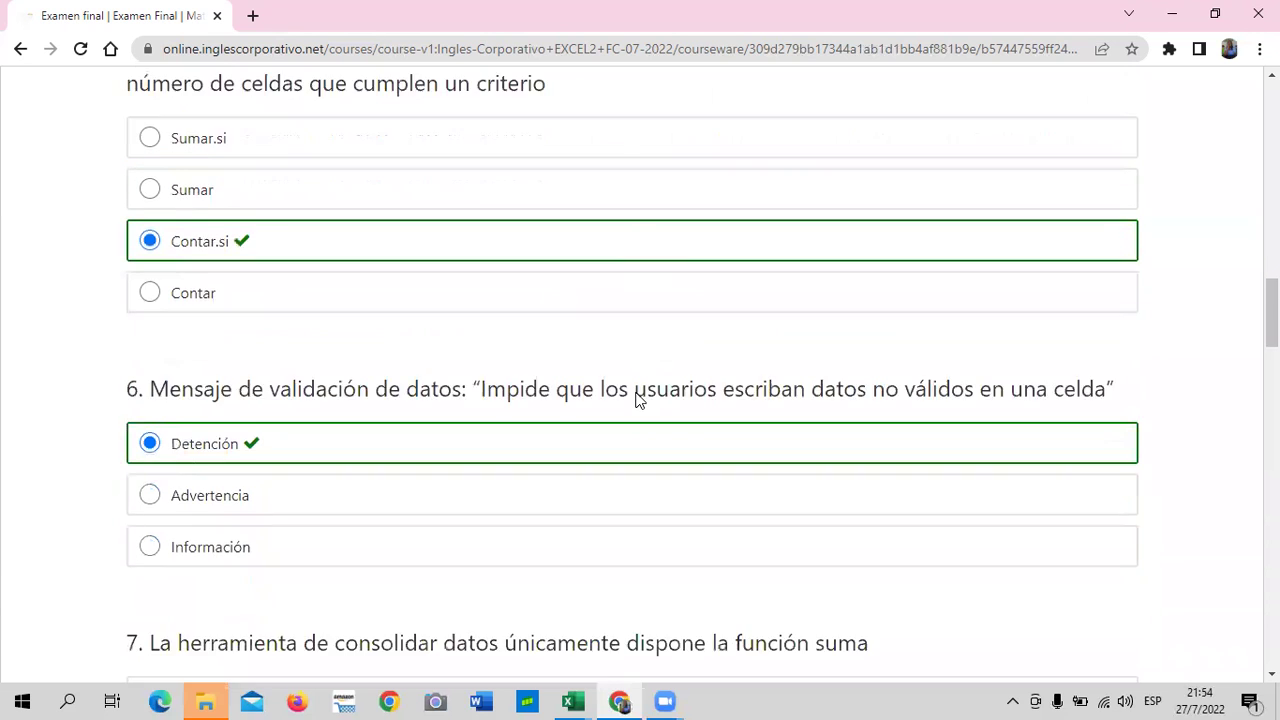
pyautogui.scroll(-1, 638, 401)
pyautogui.scroll(-2, 638, 401)
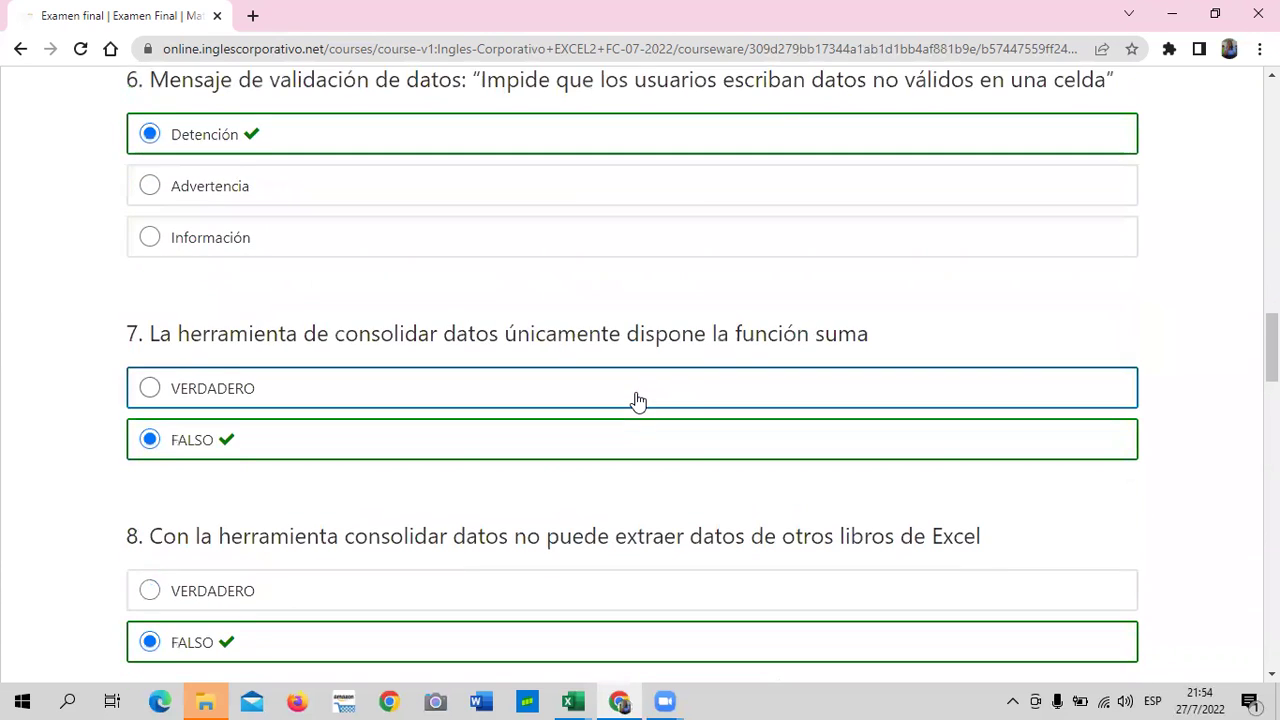
pyautogui.scroll(-2, 638, 401)
pyautogui.scroll(-3, 638, 401)
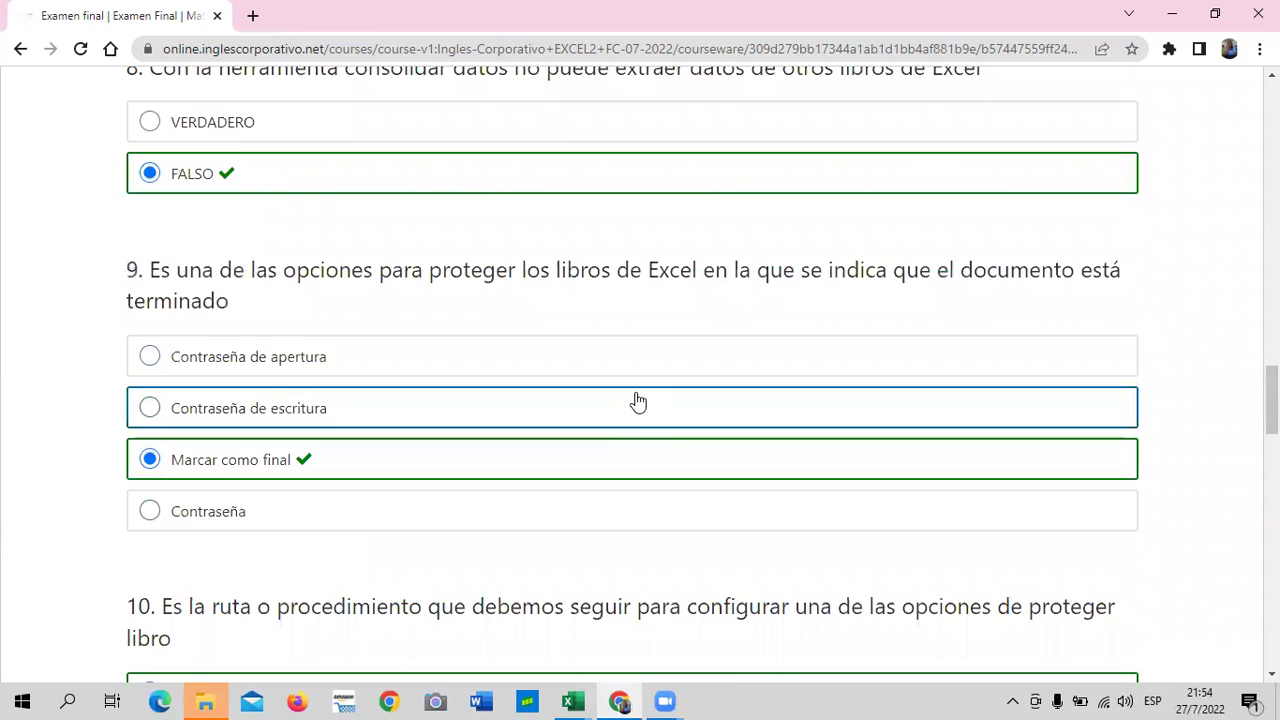
pyautogui.scroll(-1, 638, 401)
pyautogui.scroll(-1, 638, 401)
pyautogui.scroll(-2, 640, 400)
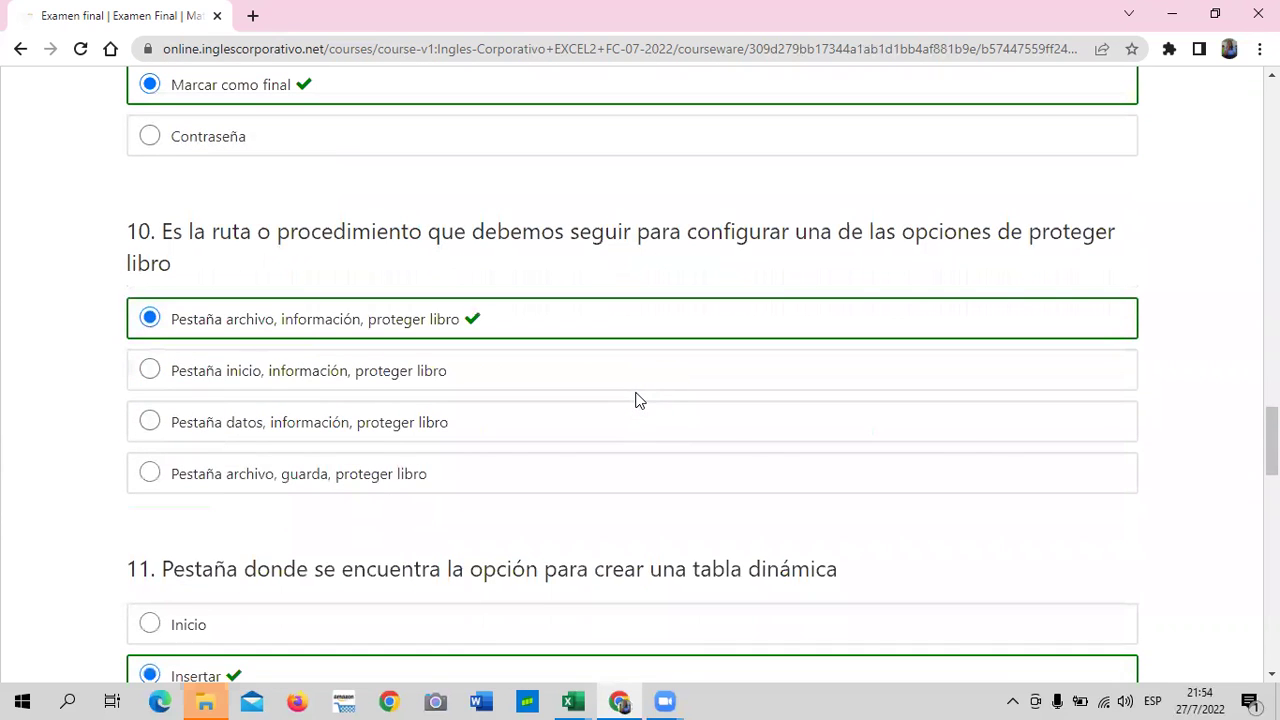
pyautogui.scroll(-1, 638, 401)
pyautogui.scroll(-1, 638, 398)
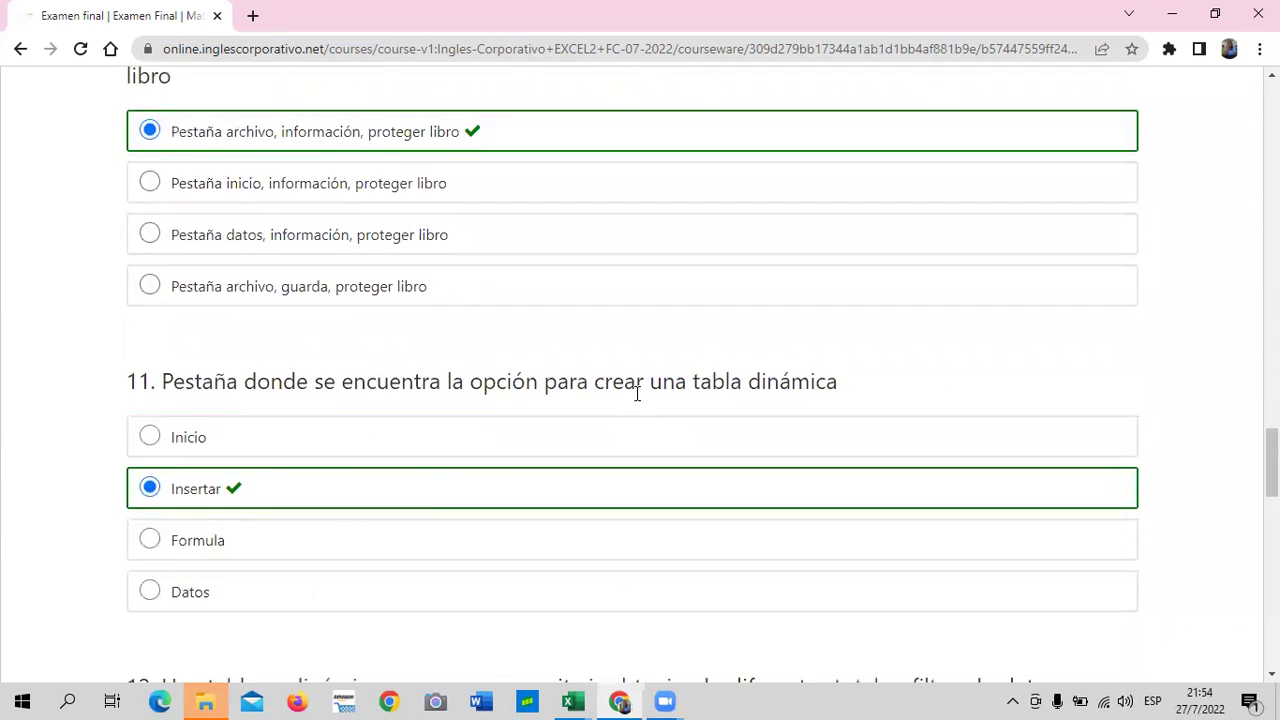
pyautogui.scroll(-2, 637, 394)
pyautogui.scroll(-2, 636, 399)
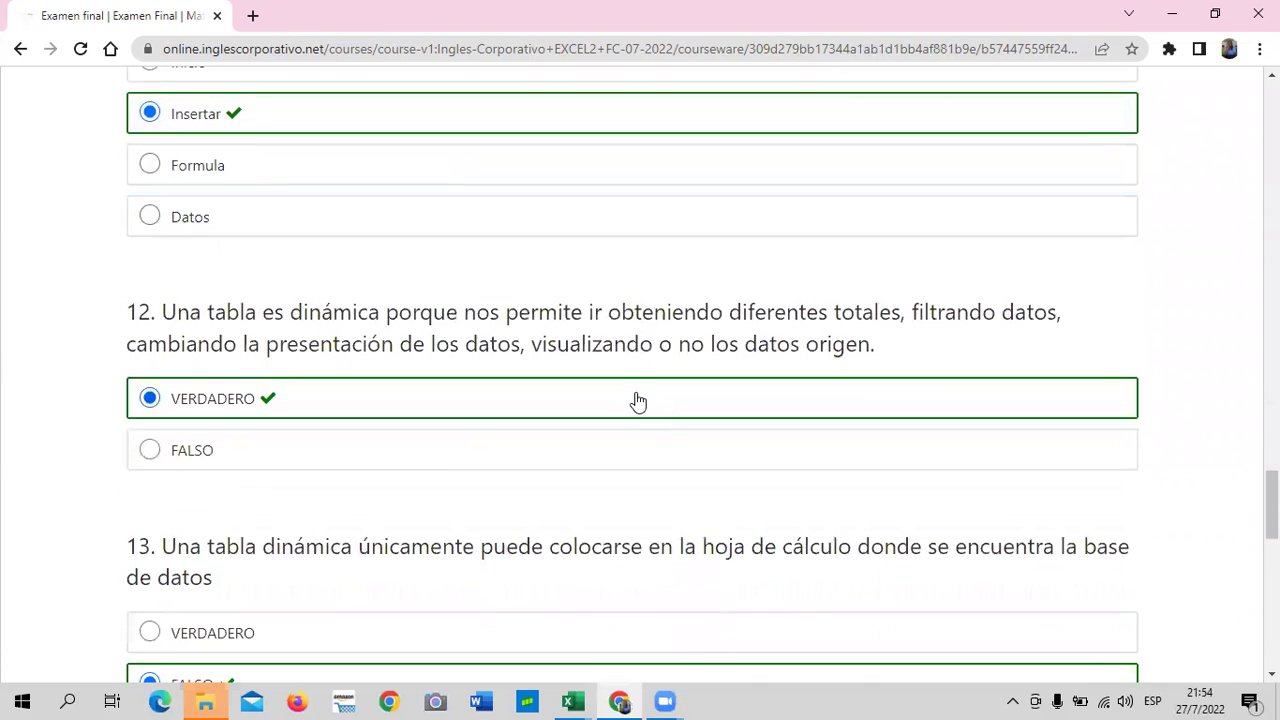
pyautogui.scroll(-3, 638, 401)
pyautogui.scroll(-4, 638, 401)
pyautogui.scroll(-1, 638, 401)
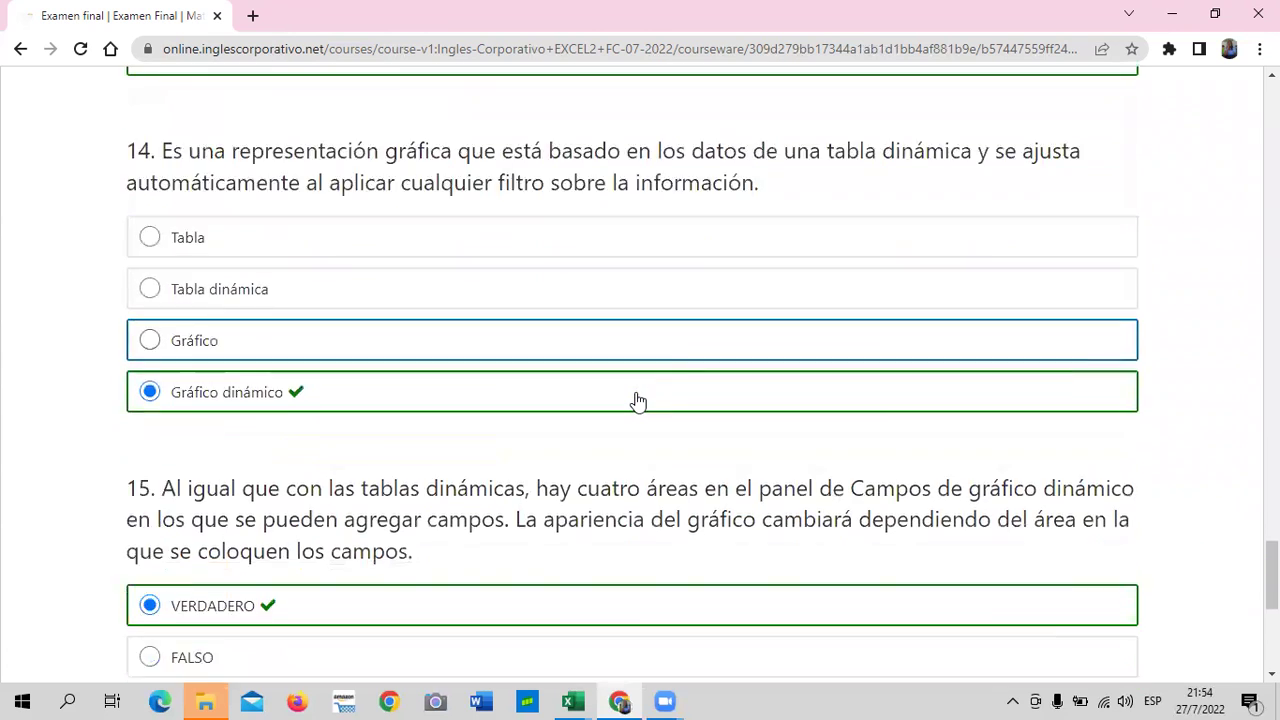
pyautogui.scroll(-2, 638, 401)
pyautogui.scroll(-1, 638, 401)
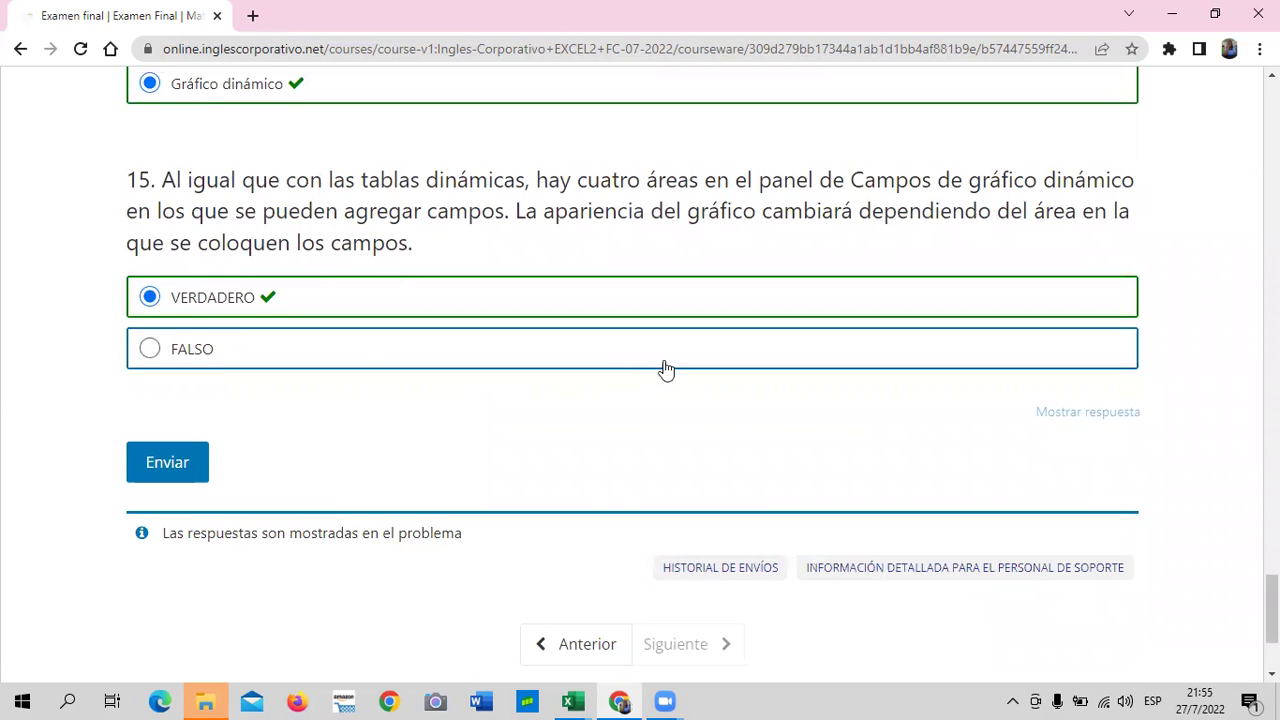
pyautogui.scroll(4, 752, 436)
pyautogui.scroll(5, 752, 436)
pyautogui.scroll(5, 752, 436)
pyautogui.scroll(8, 752, 436)
pyautogui.scroll(7, 751, 436)
pyautogui.scroll(6, 750, 434)
pyautogui.scroll(6, 748, 430)
pyautogui.scroll(5, 744, 425)
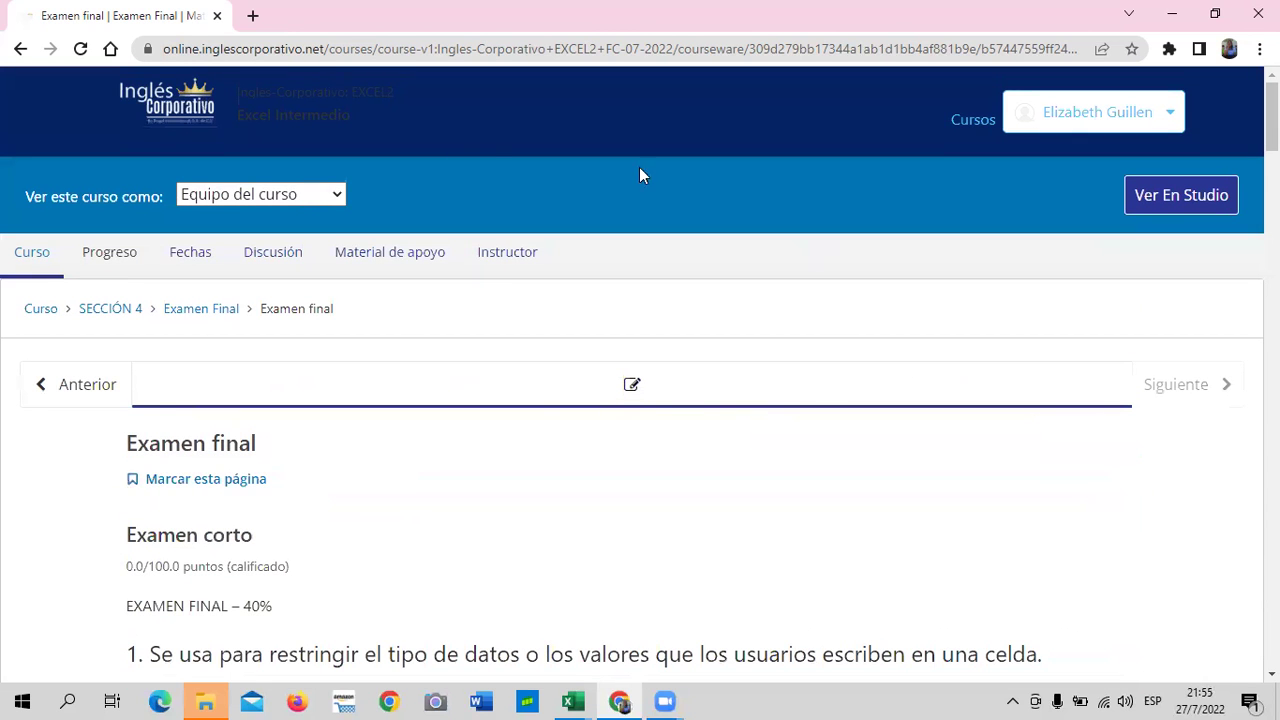
# Step: Go through the SECCIÓN 4 outline into the pivot tables and charts lesson and open 4.8 Laboratorio 3
pyautogui.click(108, 312)
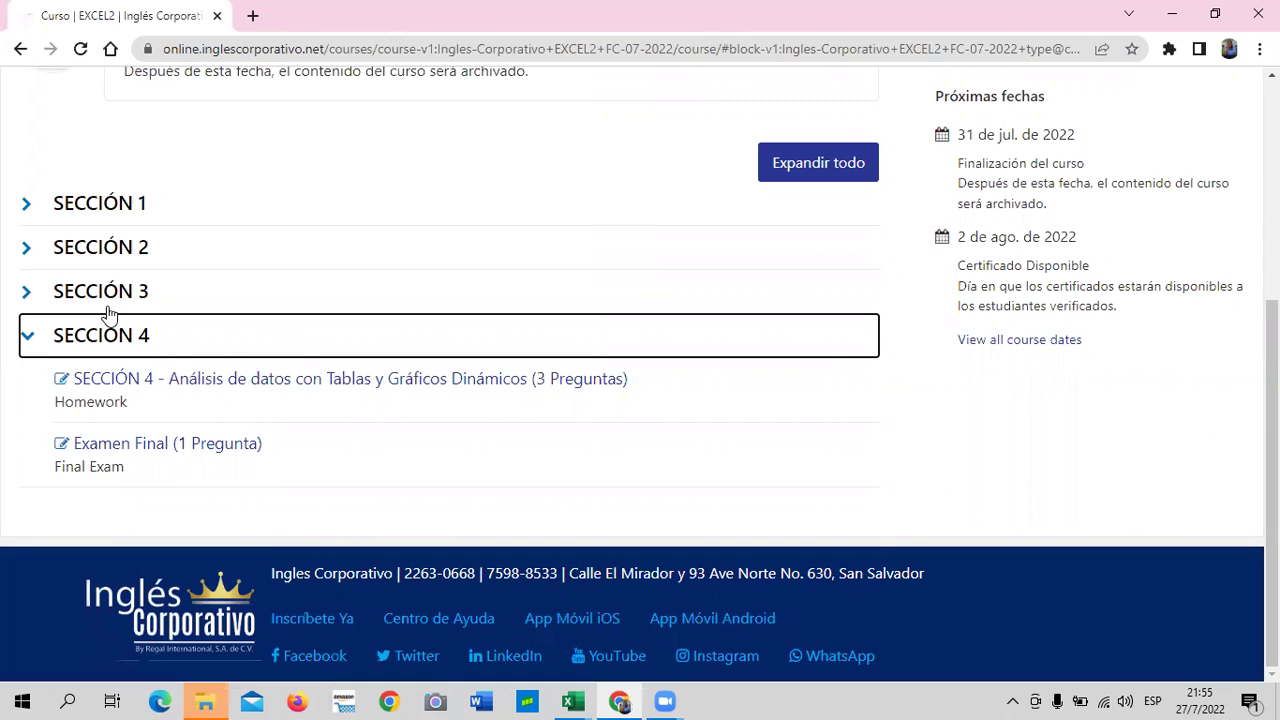
pyautogui.click(311, 378)
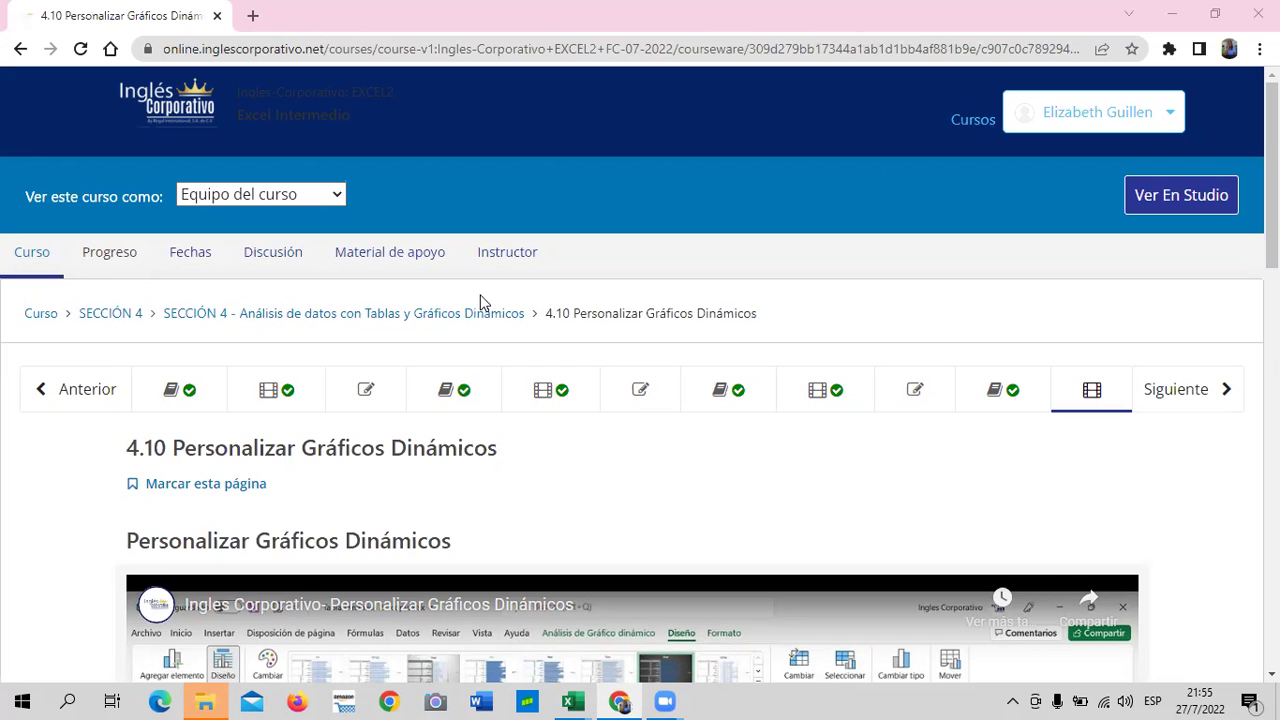
pyautogui.scroll(-3, 913, 545)
pyautogui.scroll(3, 913, 548)
pyautogui.click(928, 298)
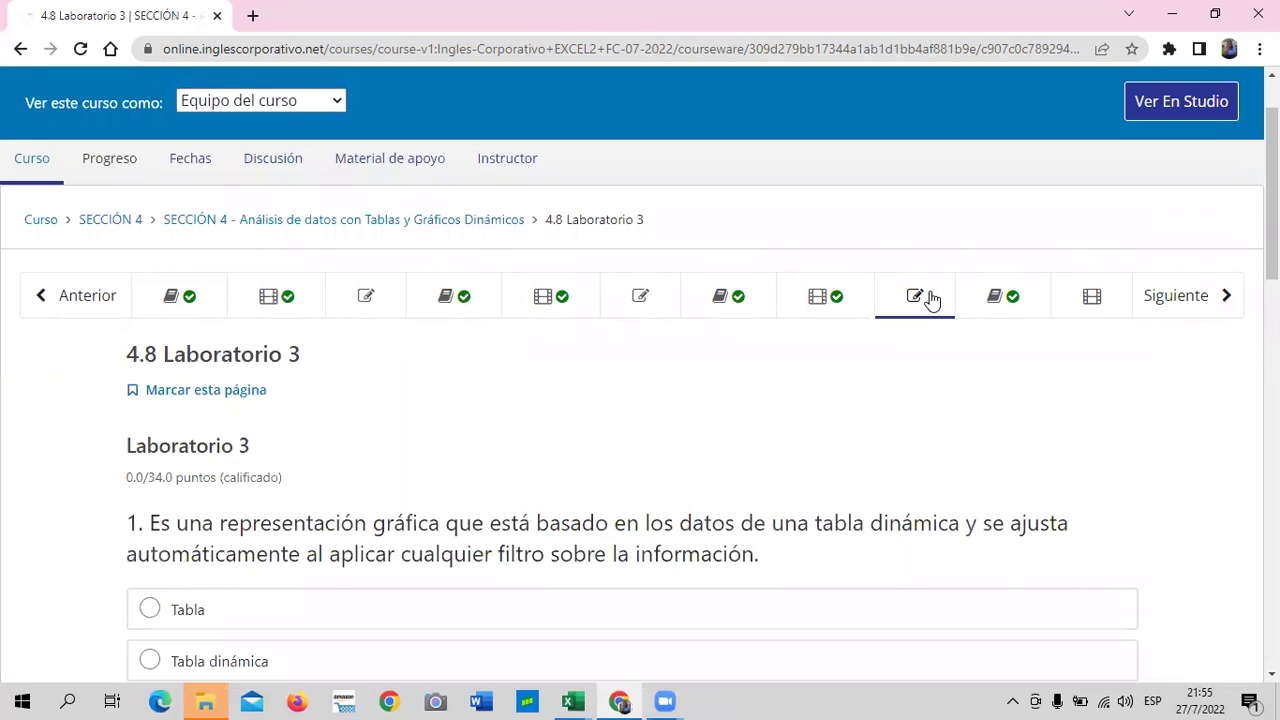
# Step: Open the 4.9 page and read its text on pivot chart types and modification
pyautogui.click(1028, 308)
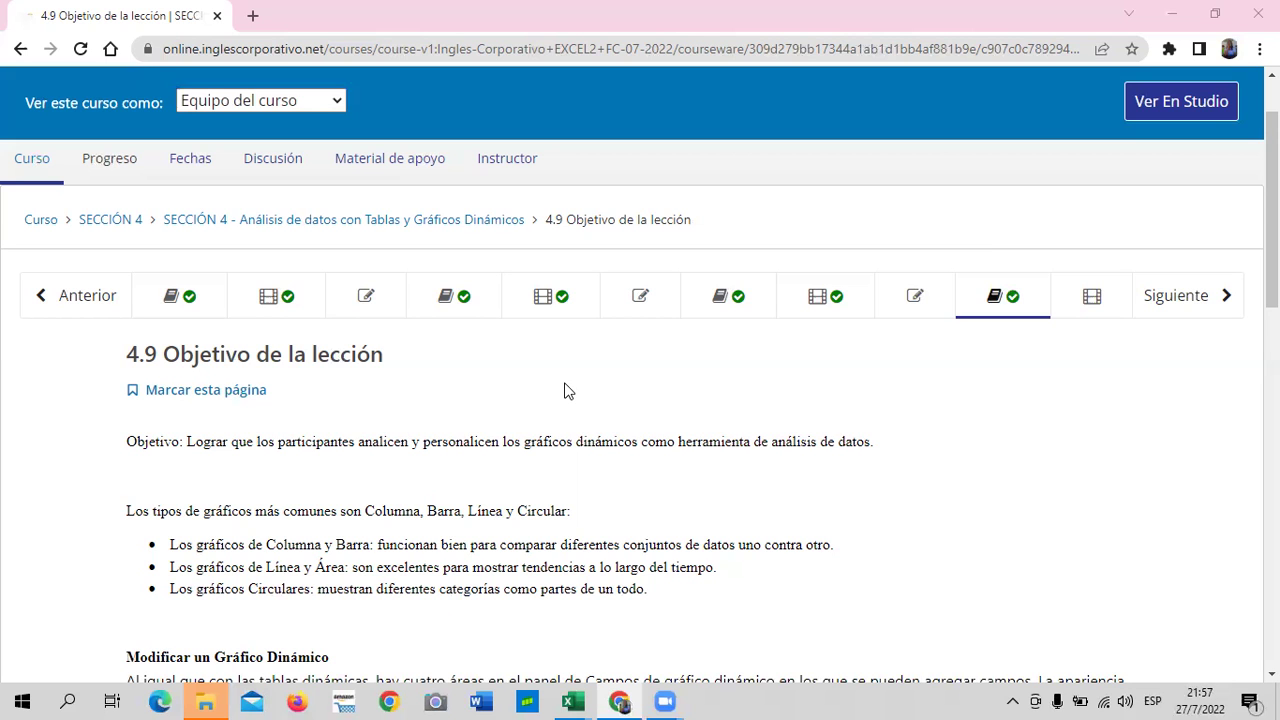
pyautogui.scroll(-2, 720, 409)
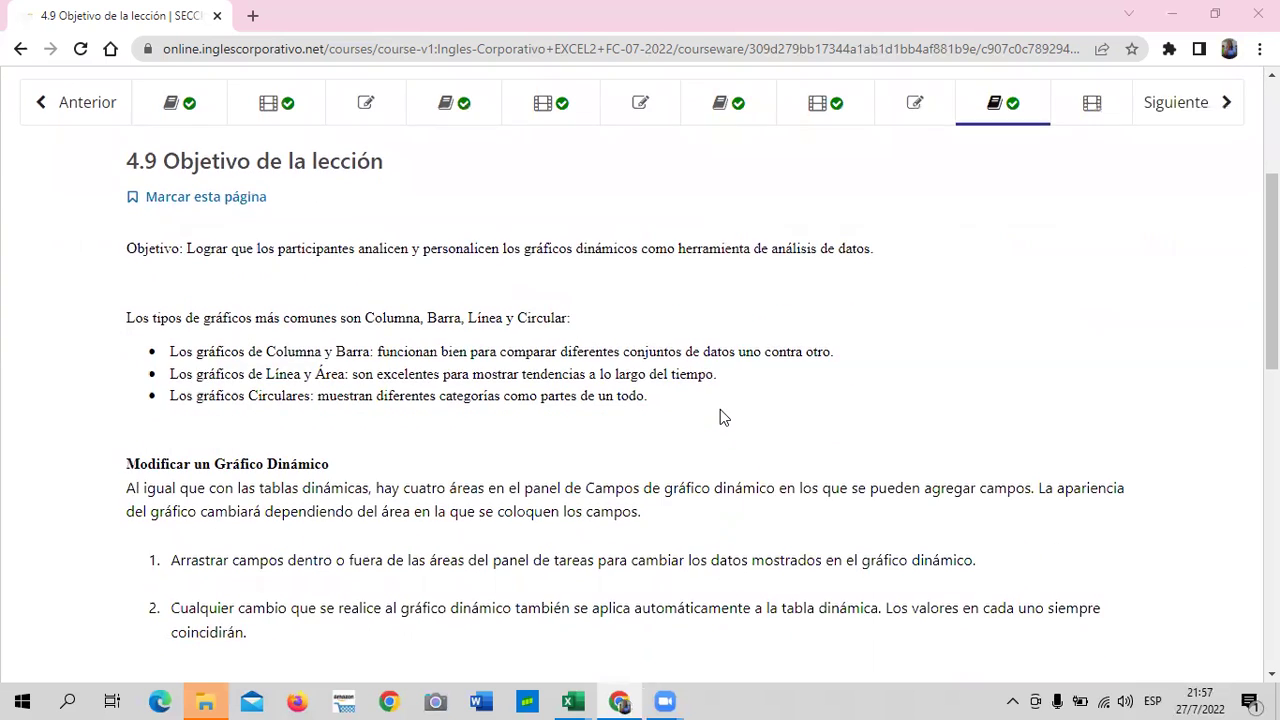
pyautogui.scroll(-2, 720, 409)
pyautogui.scroll(-3, 718, 405)
pyautogui.scroll(-3, 718, 405)
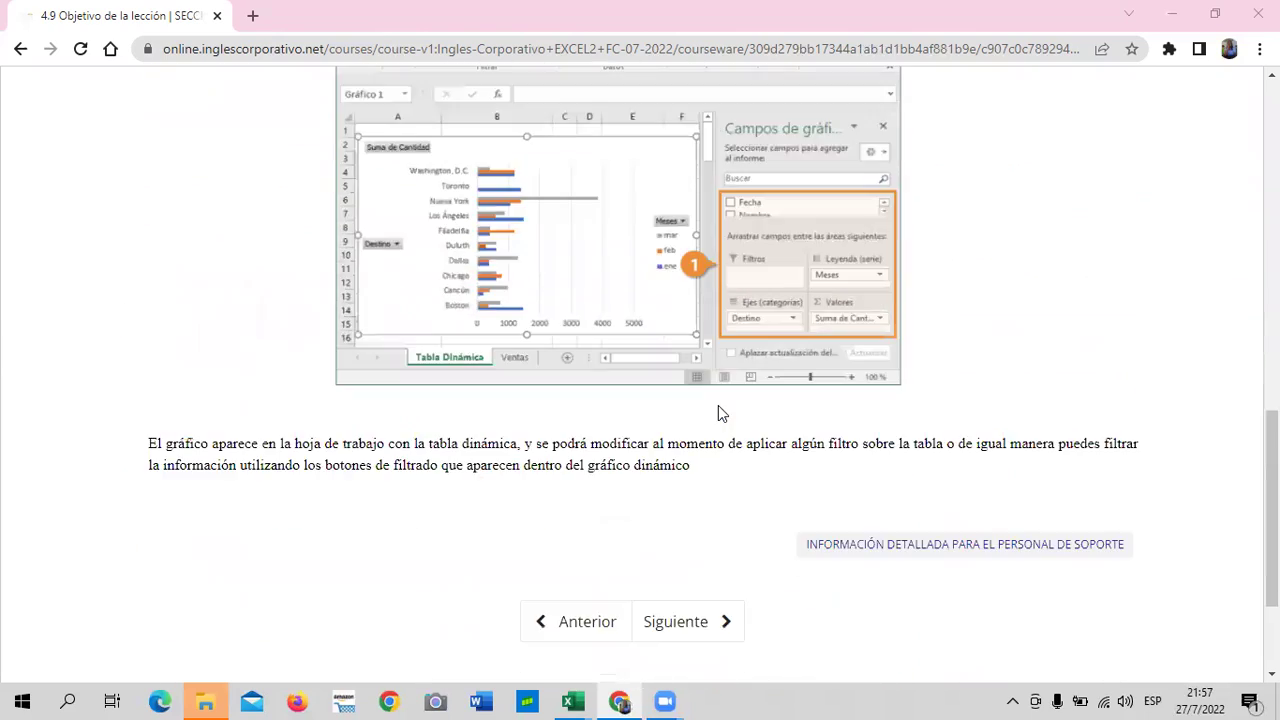
pyautogui.scroll(-2, 718, 405)
pyautogui.scroll(3, 718, 405)
pyautogui.scroll(4, 714, 401)
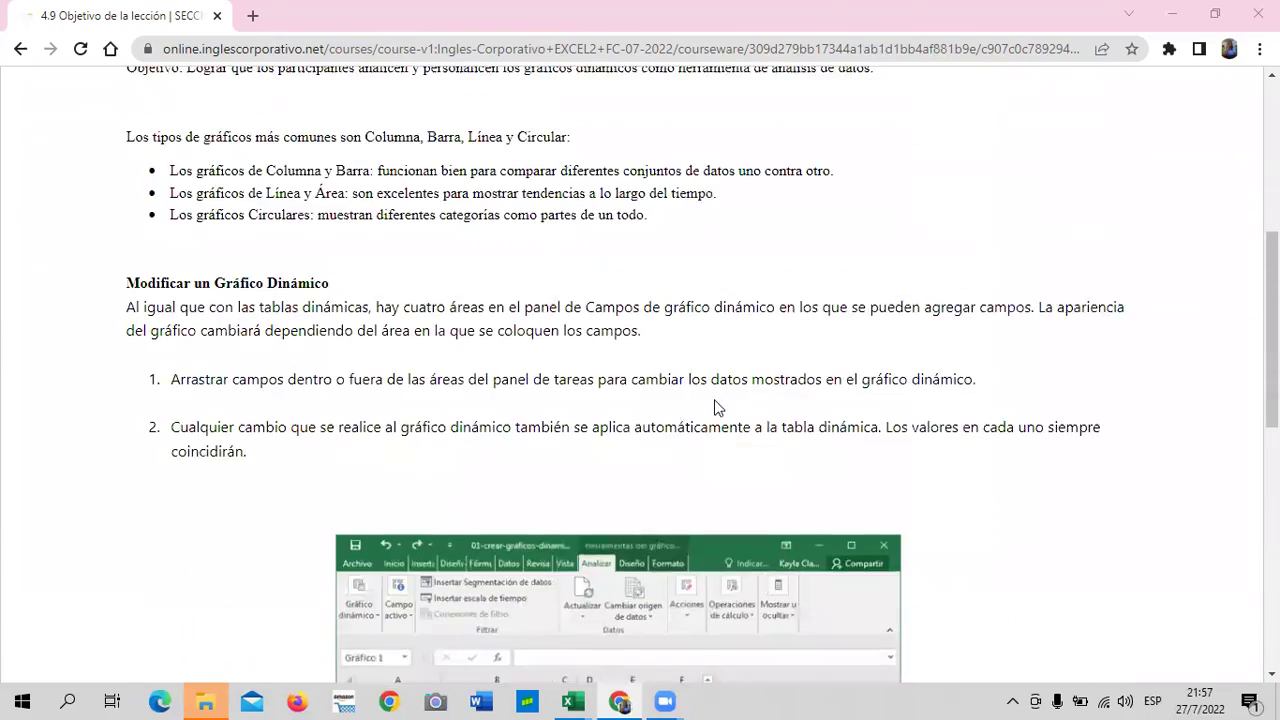
pyautogui.scroll(4, 714, 401)
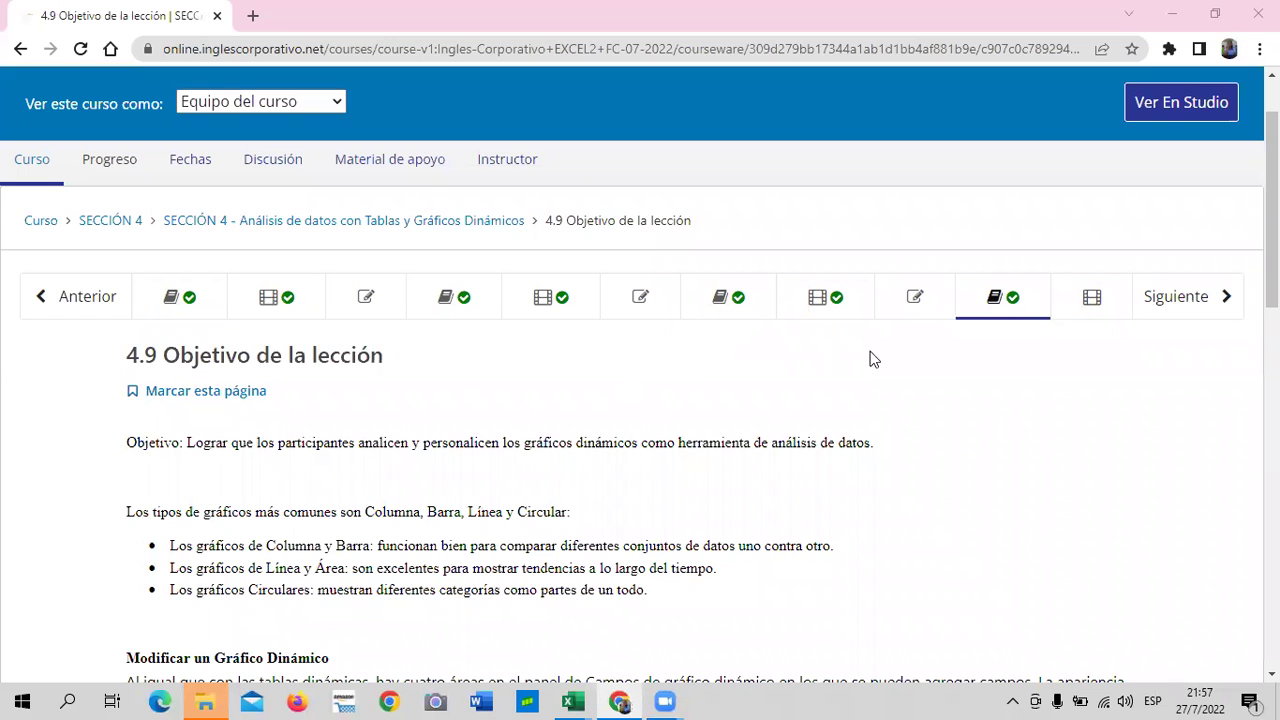
# Step: Switch to the Tabla Dinamica (9) workbook and look over the Actividad 1 and Actividad 2 sheets
pyautogui.click(573, 701)
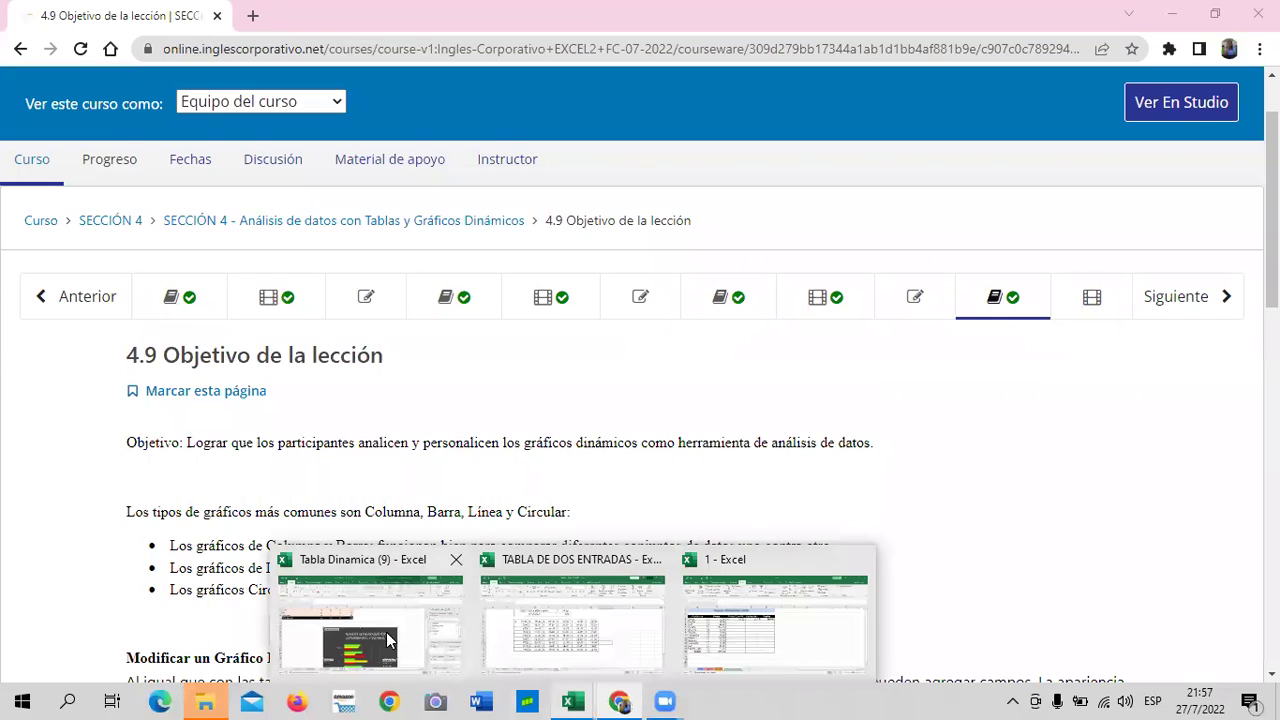
pyautogui.click(386, 632)
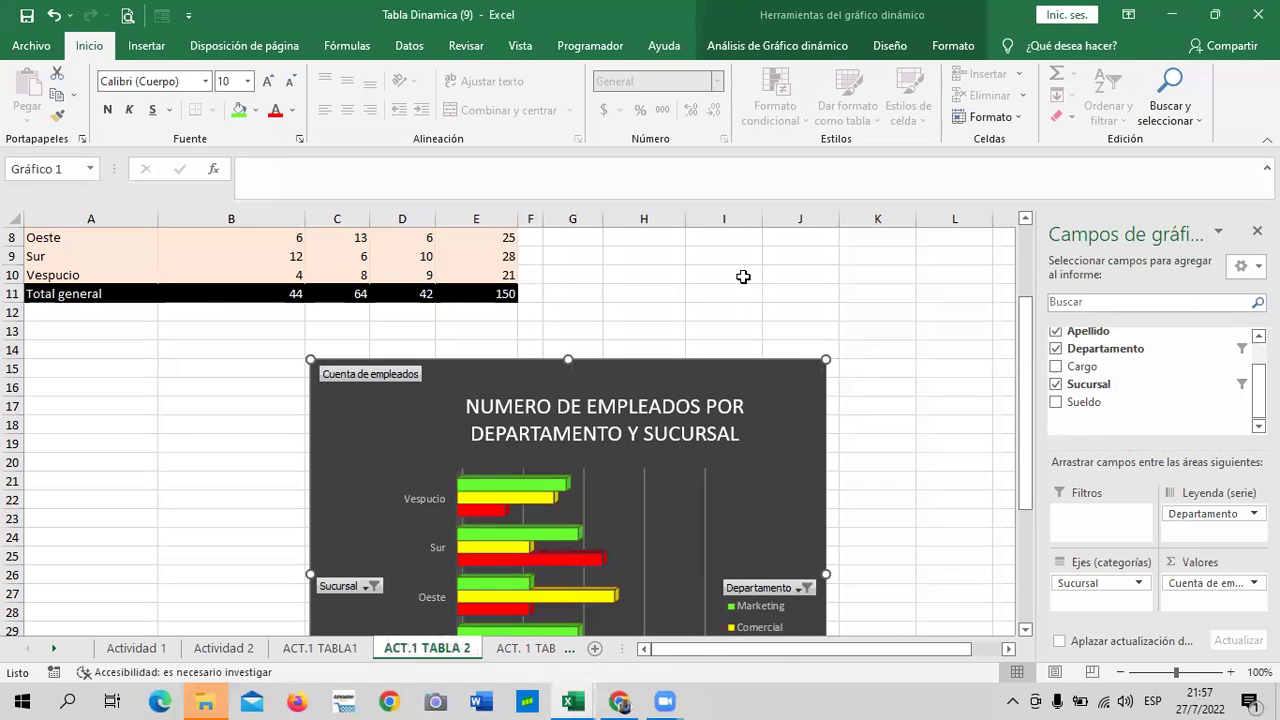
pyautogui.click(743, 277)
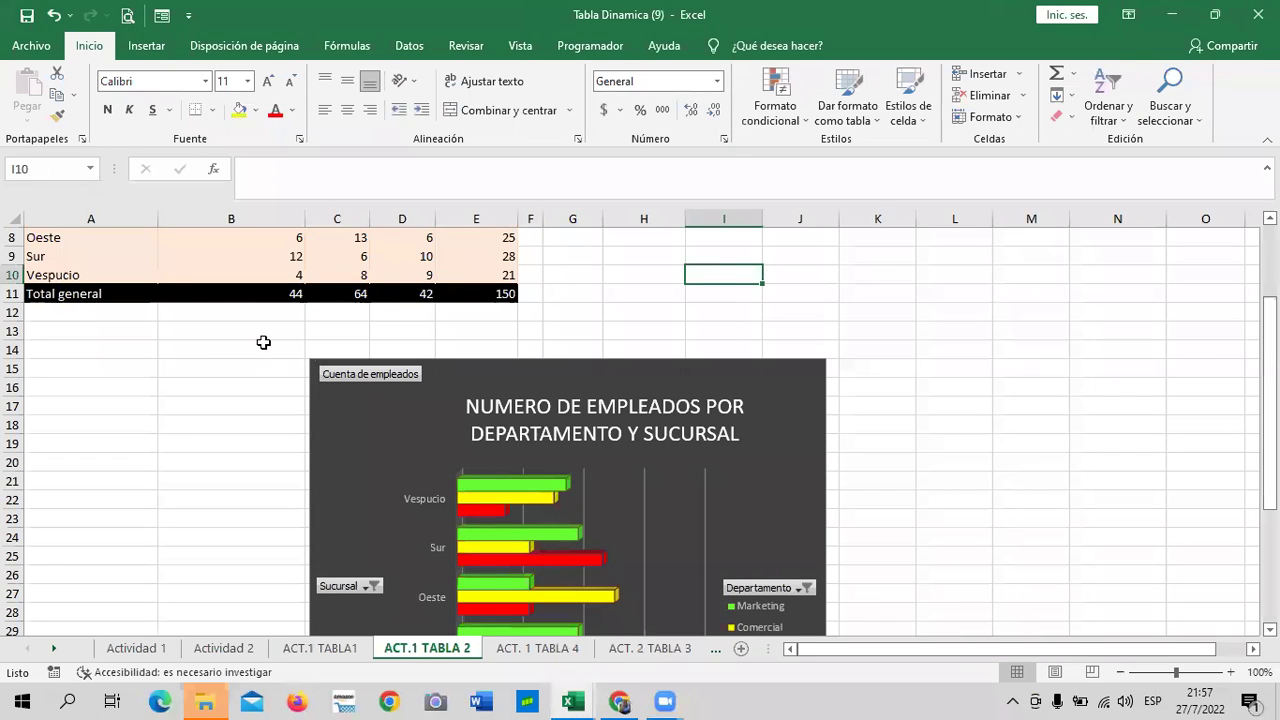
pyautogui.click(140, 649)
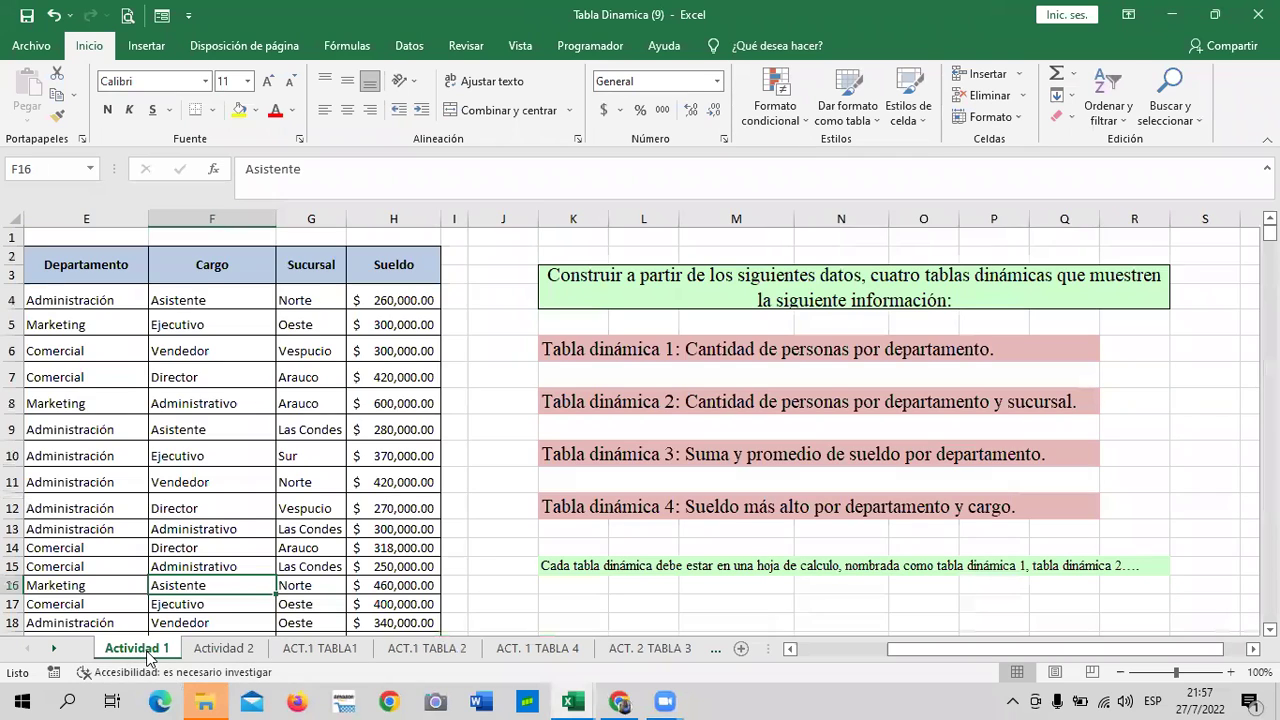
pyautogui.click(240, 656)
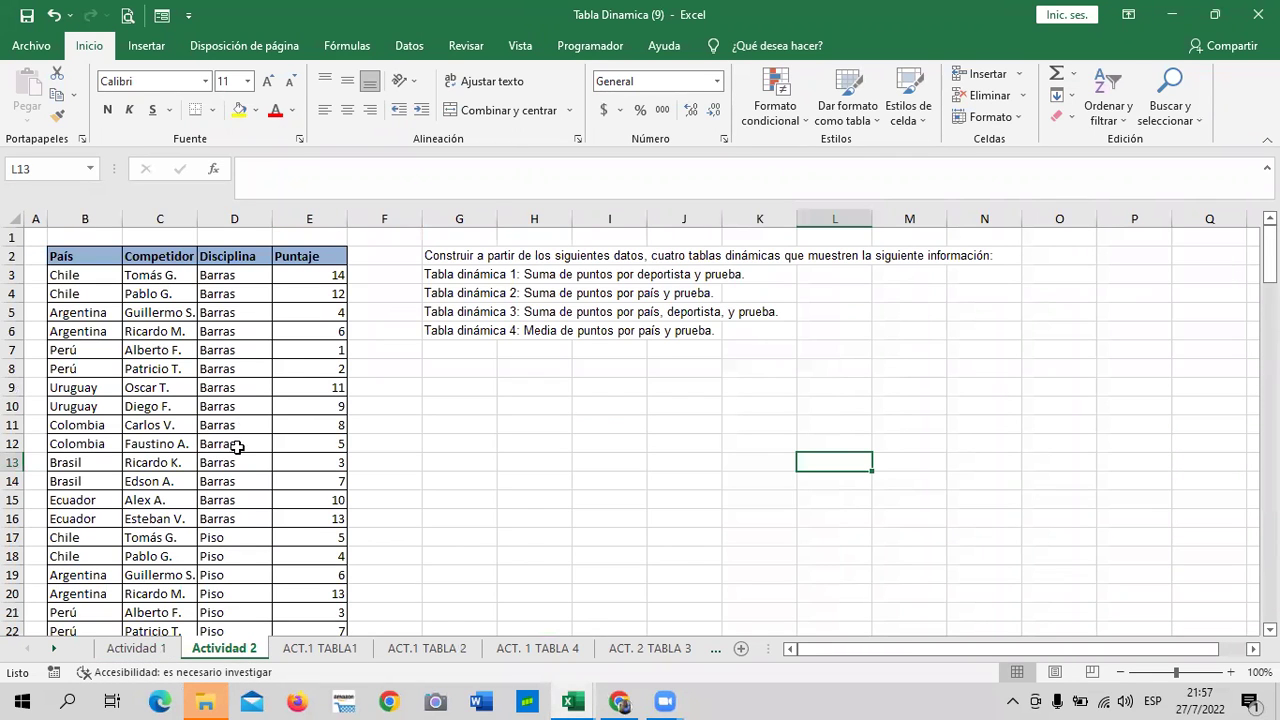
pyautogui.click(597, 335)
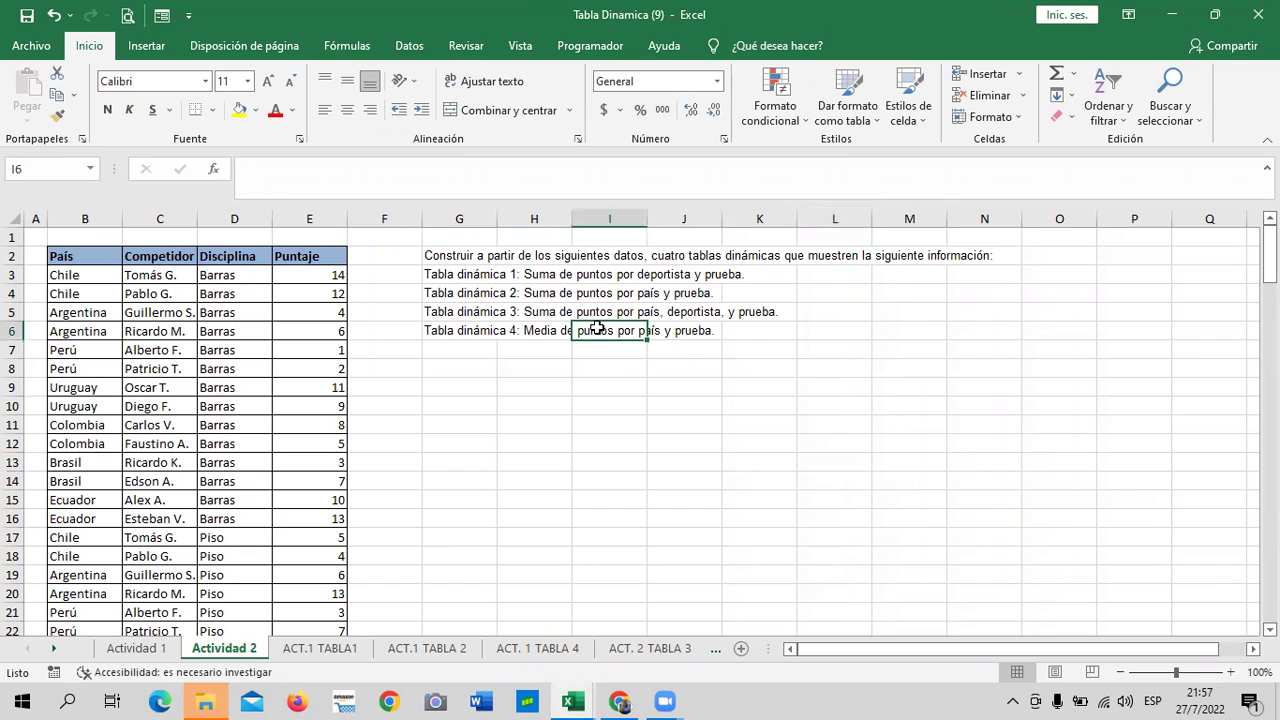
pyautogui.click(533, 328)
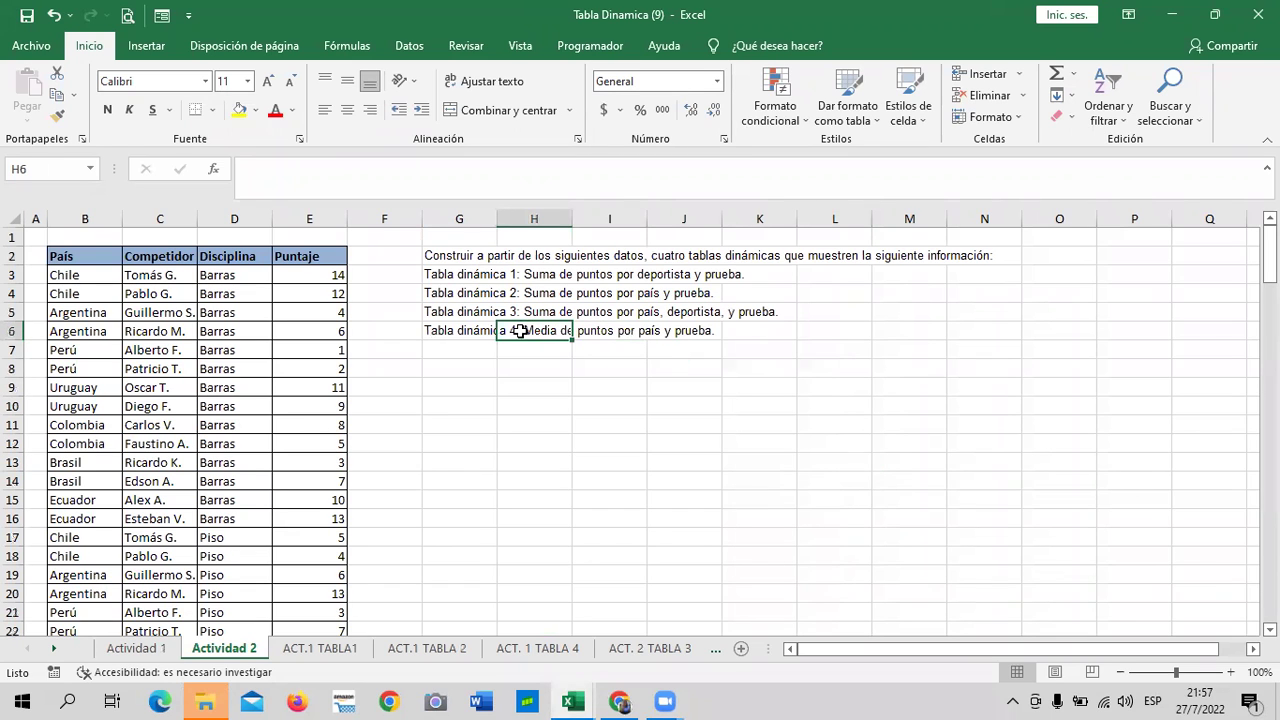
pyautogui.click(611, 332)
pyautogui.click(698, 330)
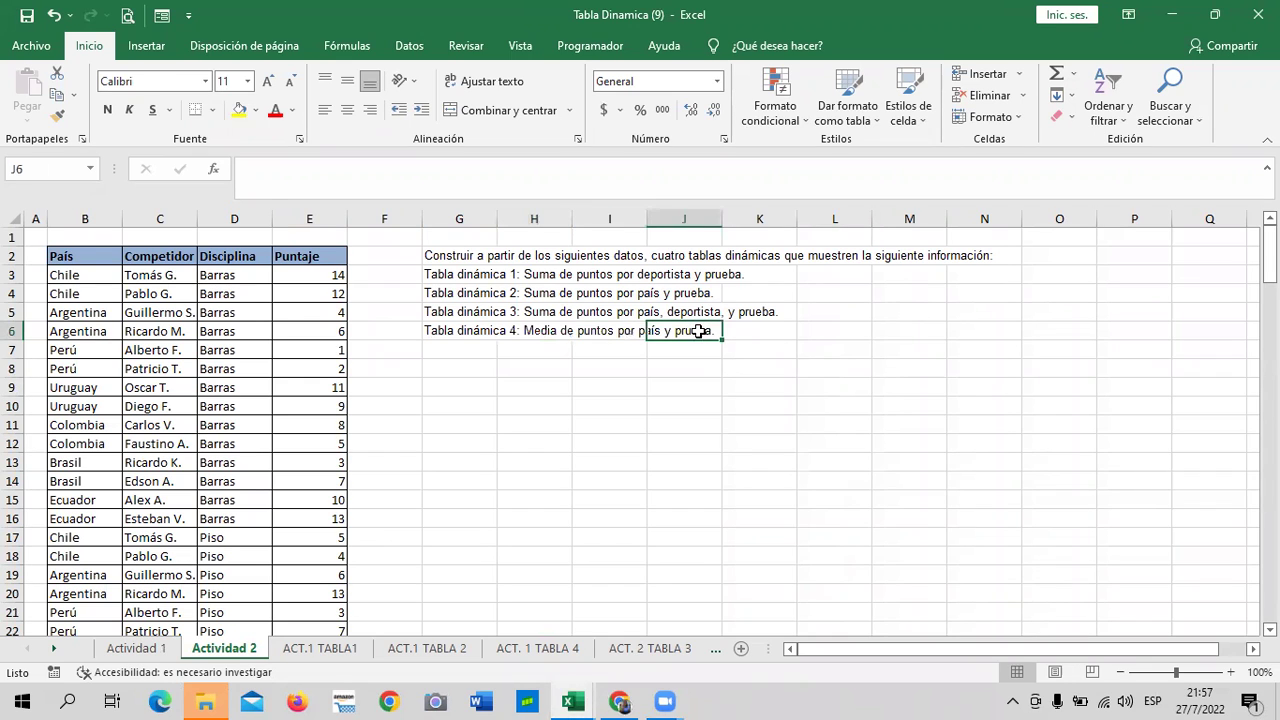
pyautogui.click(517, 330)
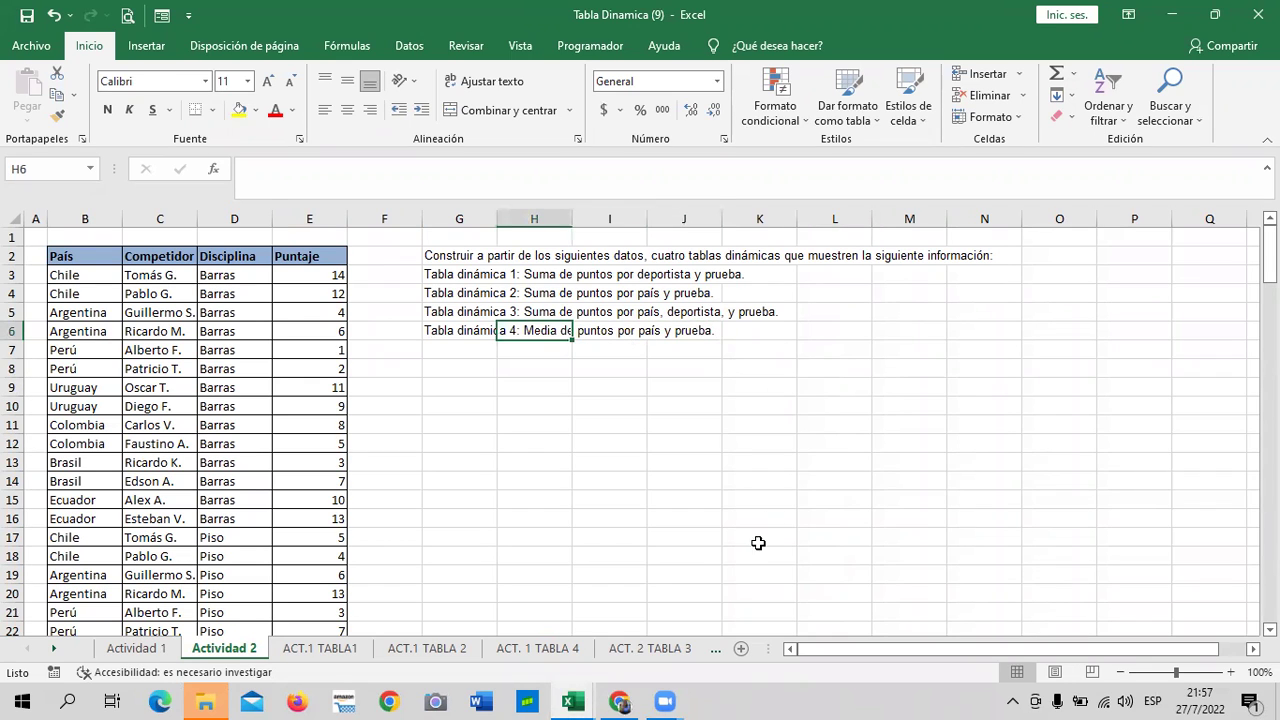
# Step: Review the ACT. 2 TABLA 3 sheet
pyautogui.click(55, 649)
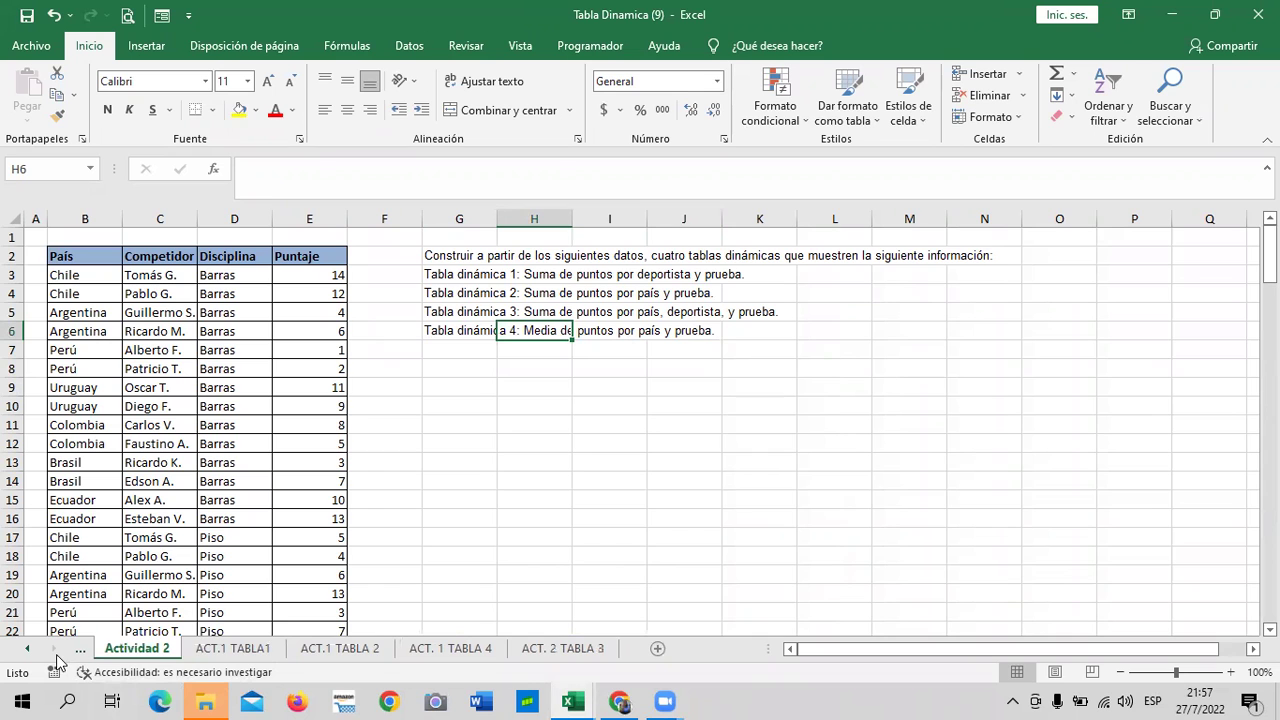
pyautogui.click(536, 649)
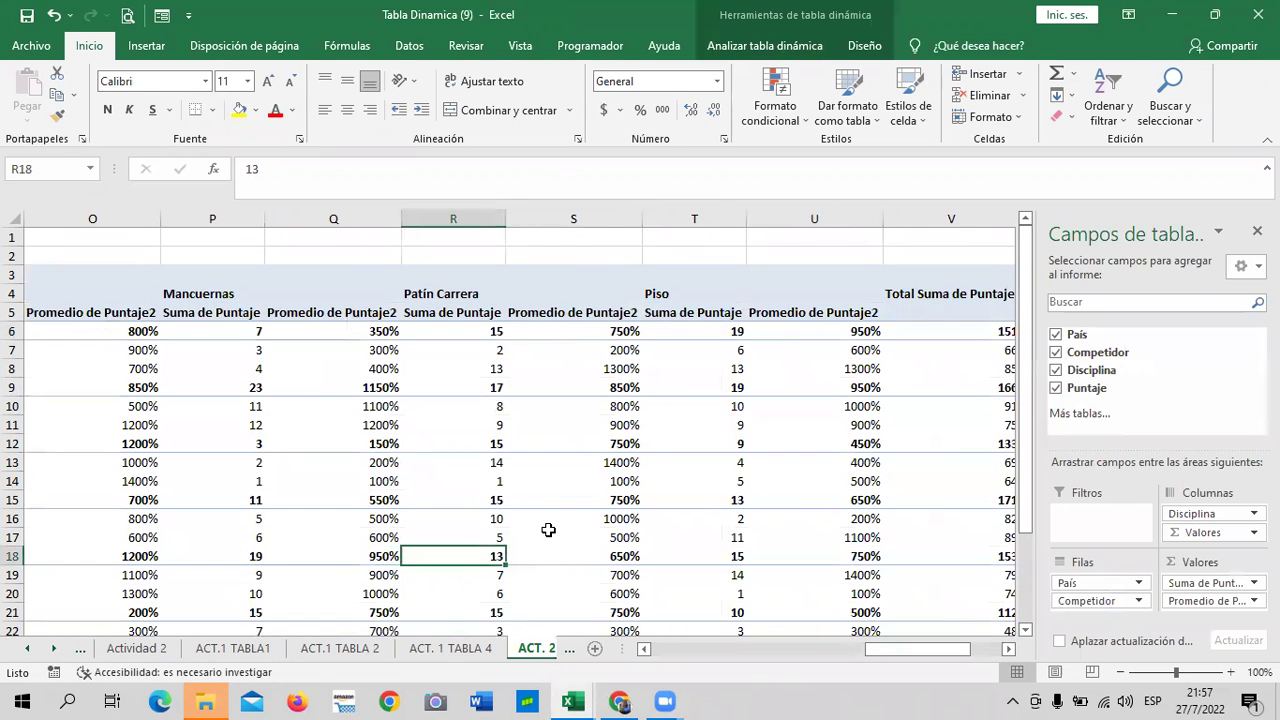
pyautogui.scroll(-4, 546, 527)
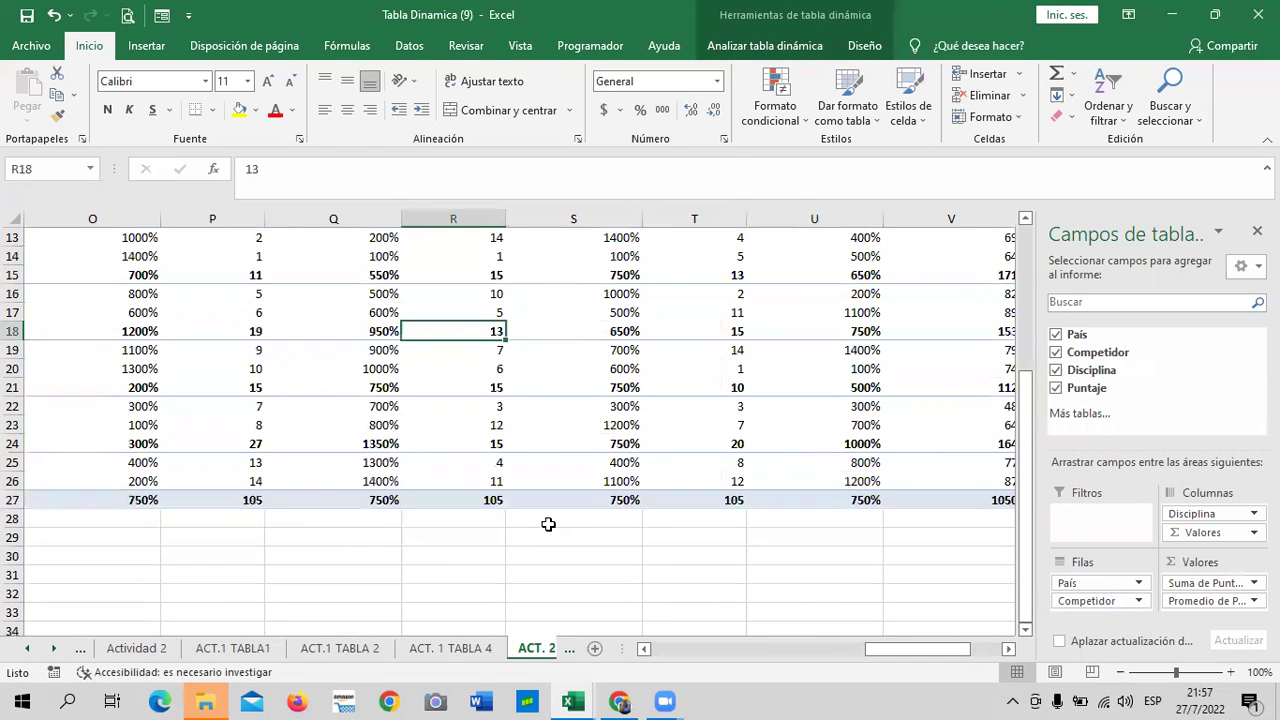
pyautogui.scroll(1, 548, 522)
pyautogui.scroll(3, 548, 520)
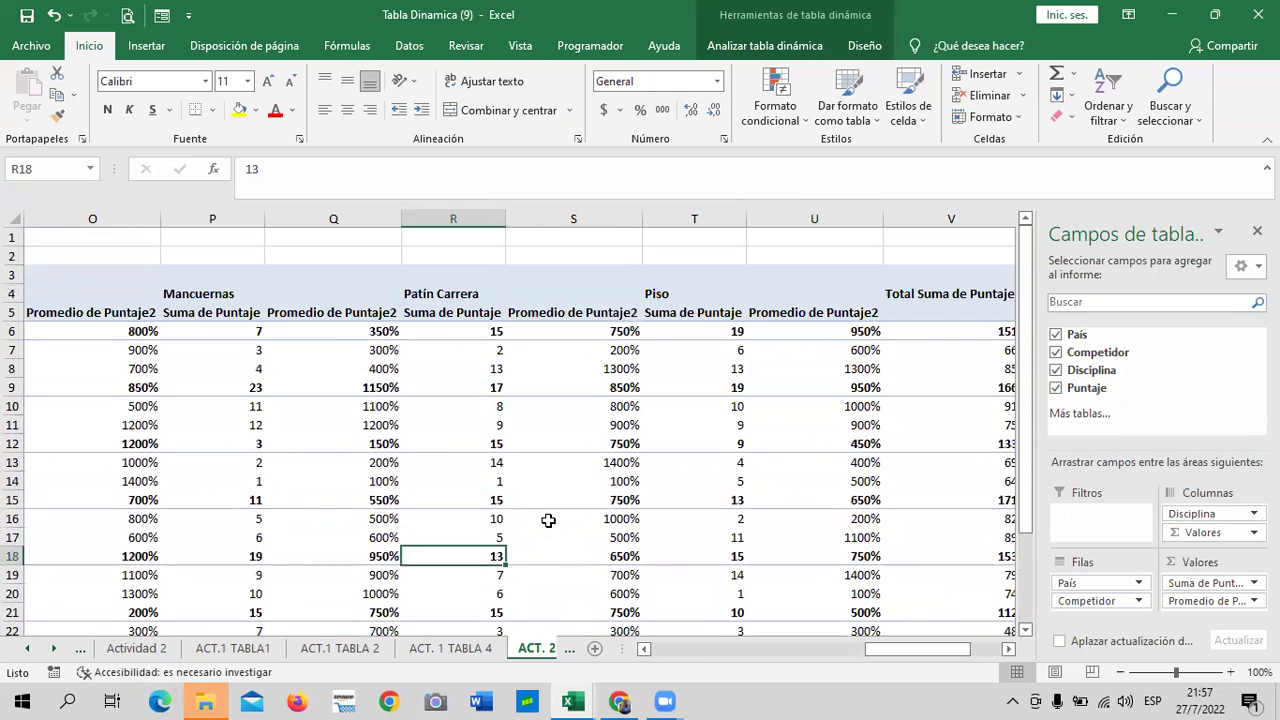
# Step: Go to ACT. 1 TABLA 4 and select a cell in the Máx. de Sueldo pivot table
pyautogui.click(443, 649)
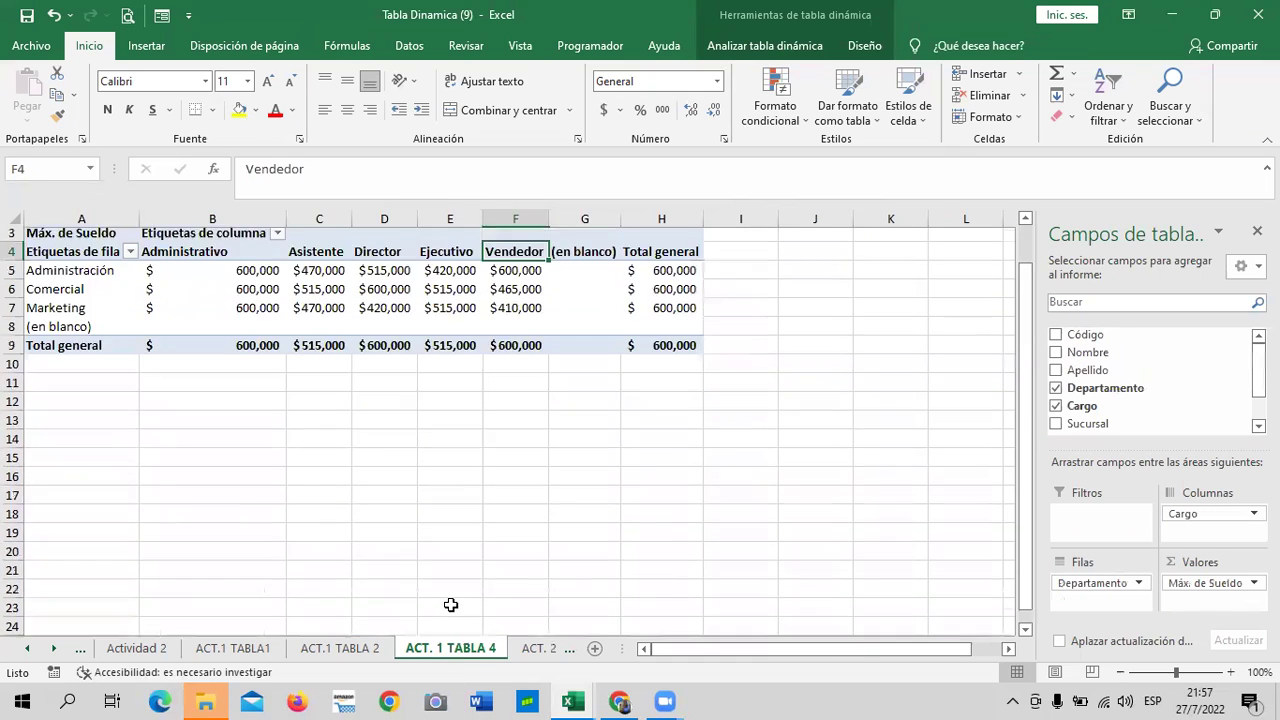
pyautogui.scroll(-3, 458, 600)
pyautogui.scroll(3, 460, 597)
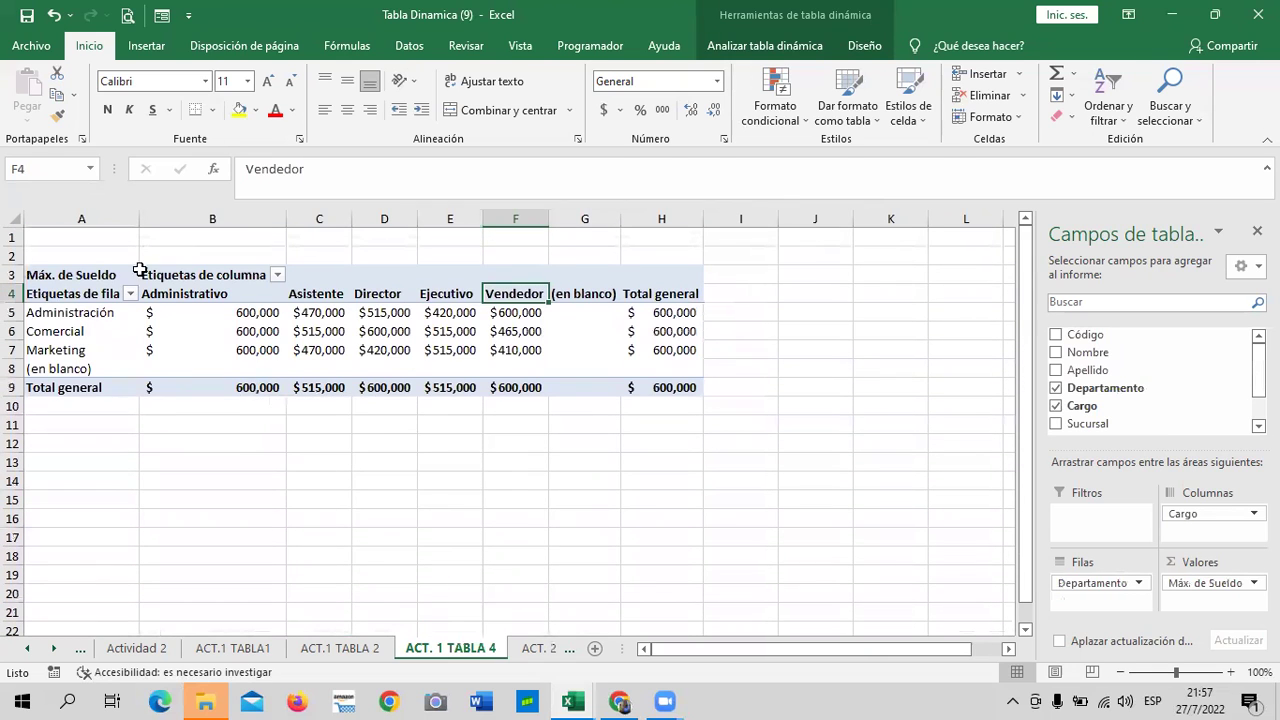
pyautogui.click(170, 326)
pyautogui.moveTo(245, 331)
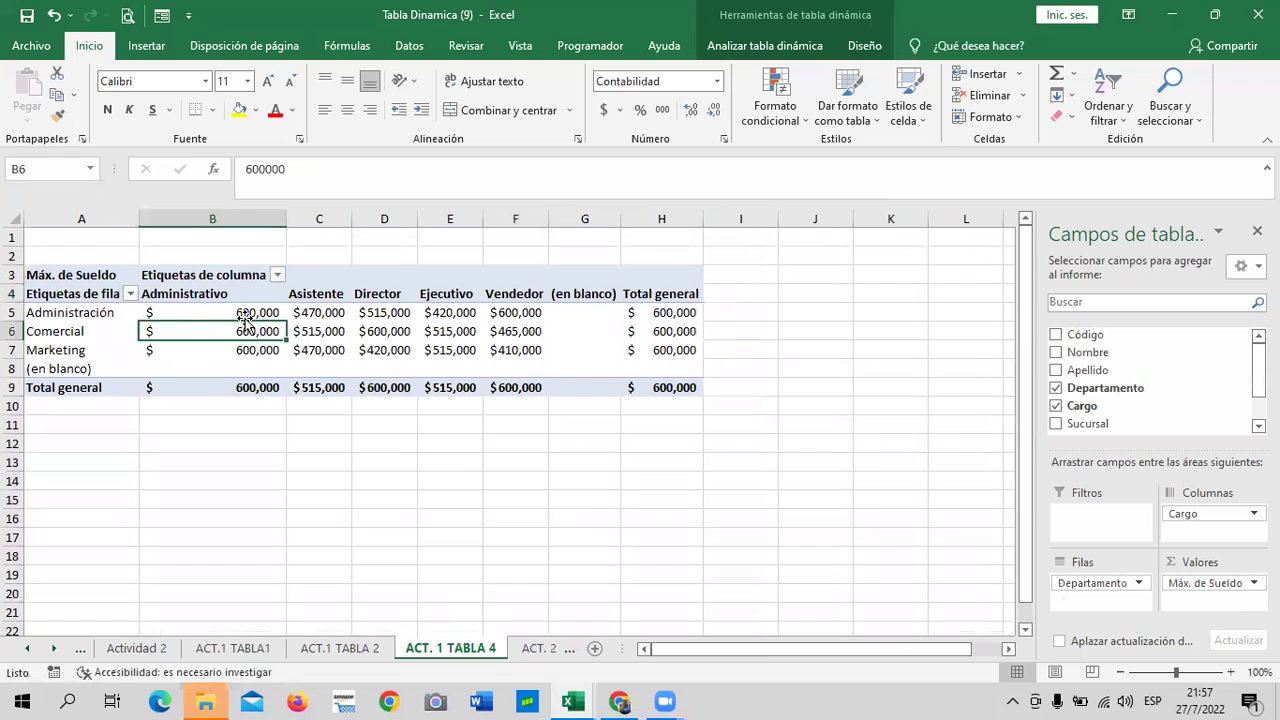
pyautogui.click(384, 312)
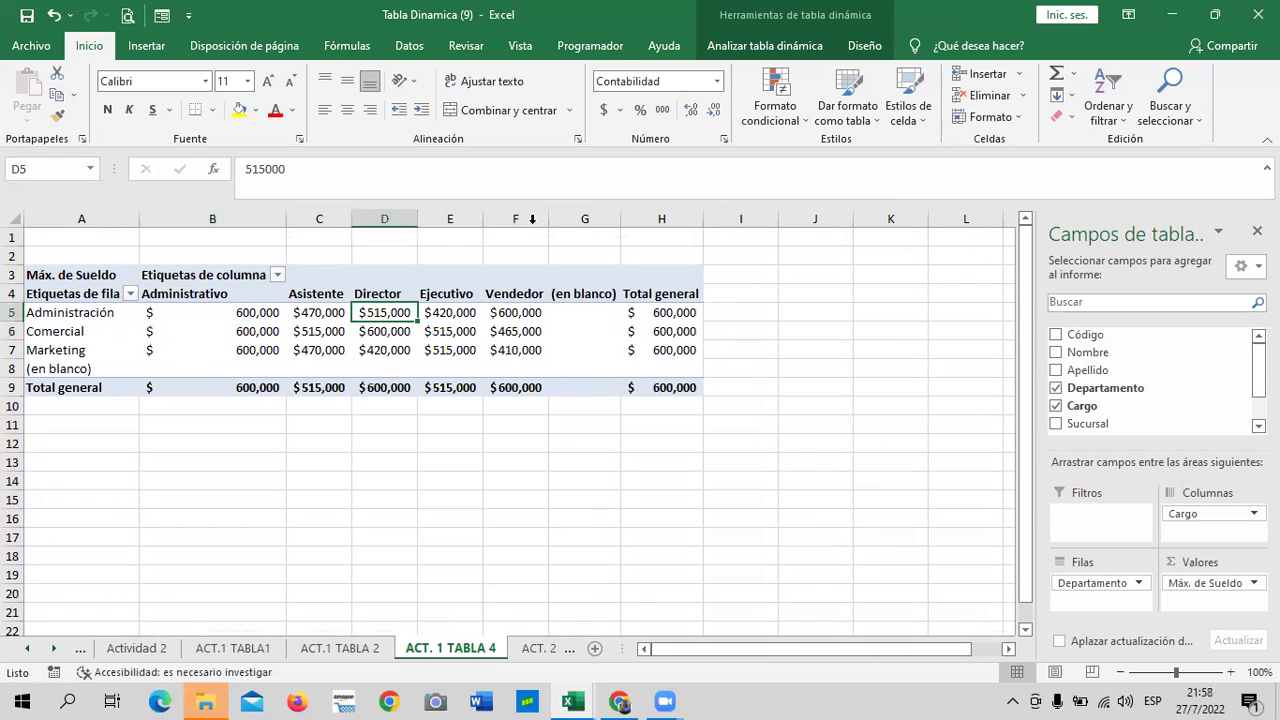
# Step: Insert a Línea apilada con marcadores pivot chart from the maximum-salary pivot table
pyautogui.click(770, 50)
pyautogui.click(977, 100)
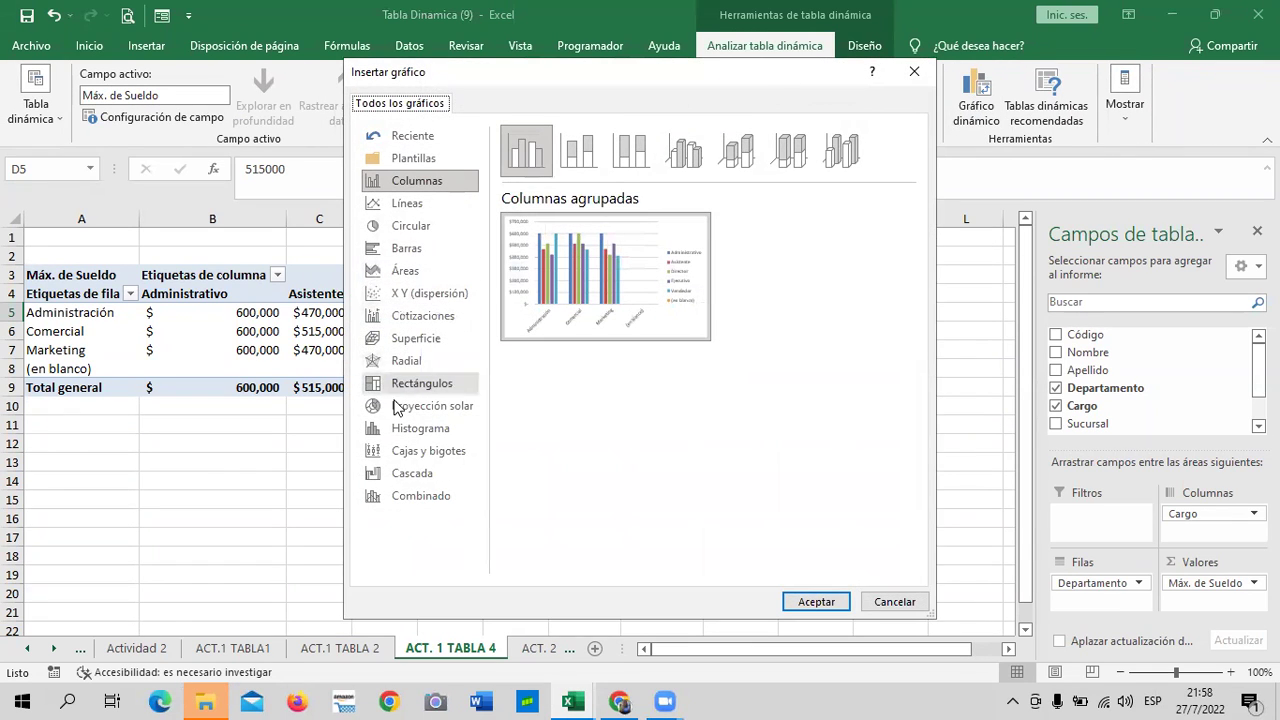
pyautogui.click(405, 204)
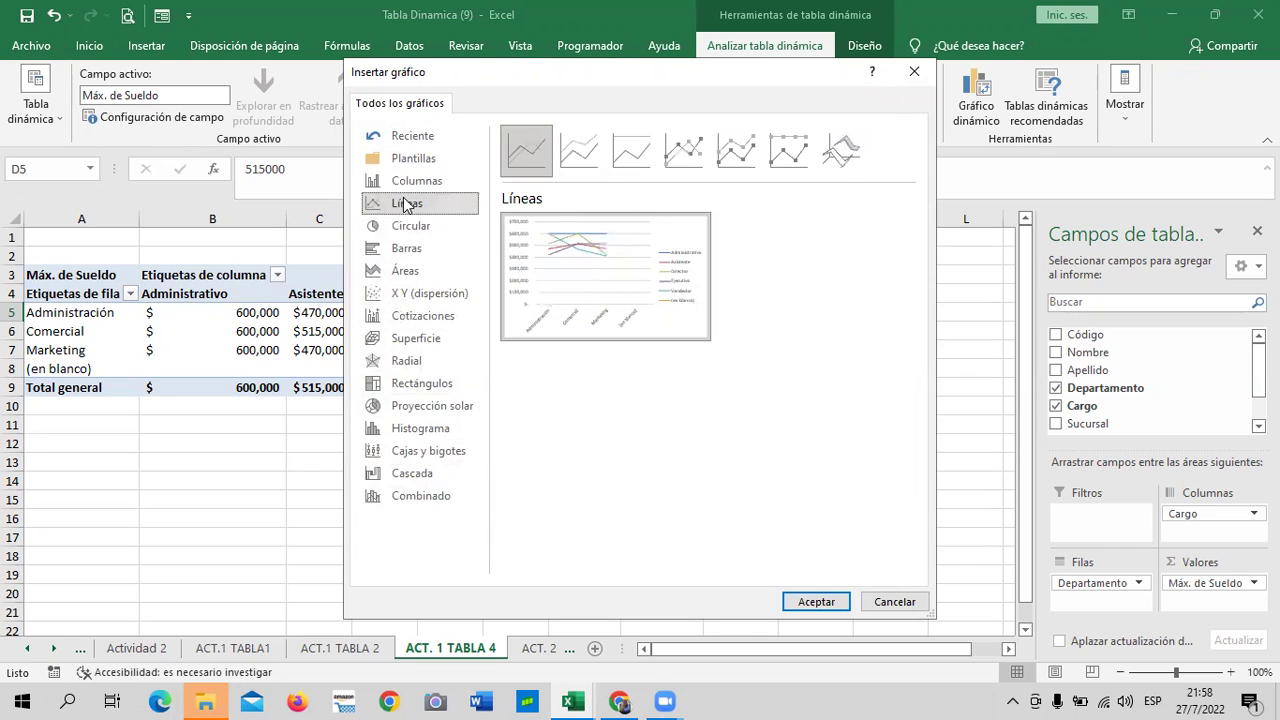
pyautogui.click(735, 153)
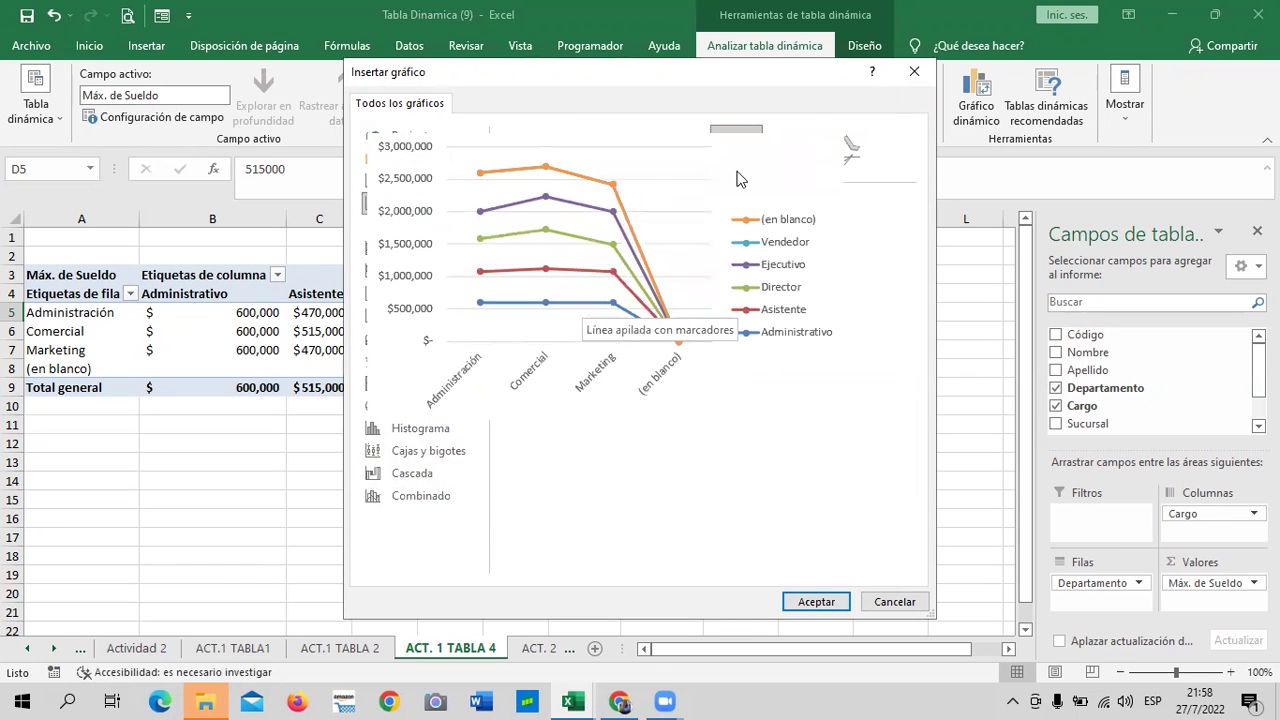
pyautogui.click(838, 152)
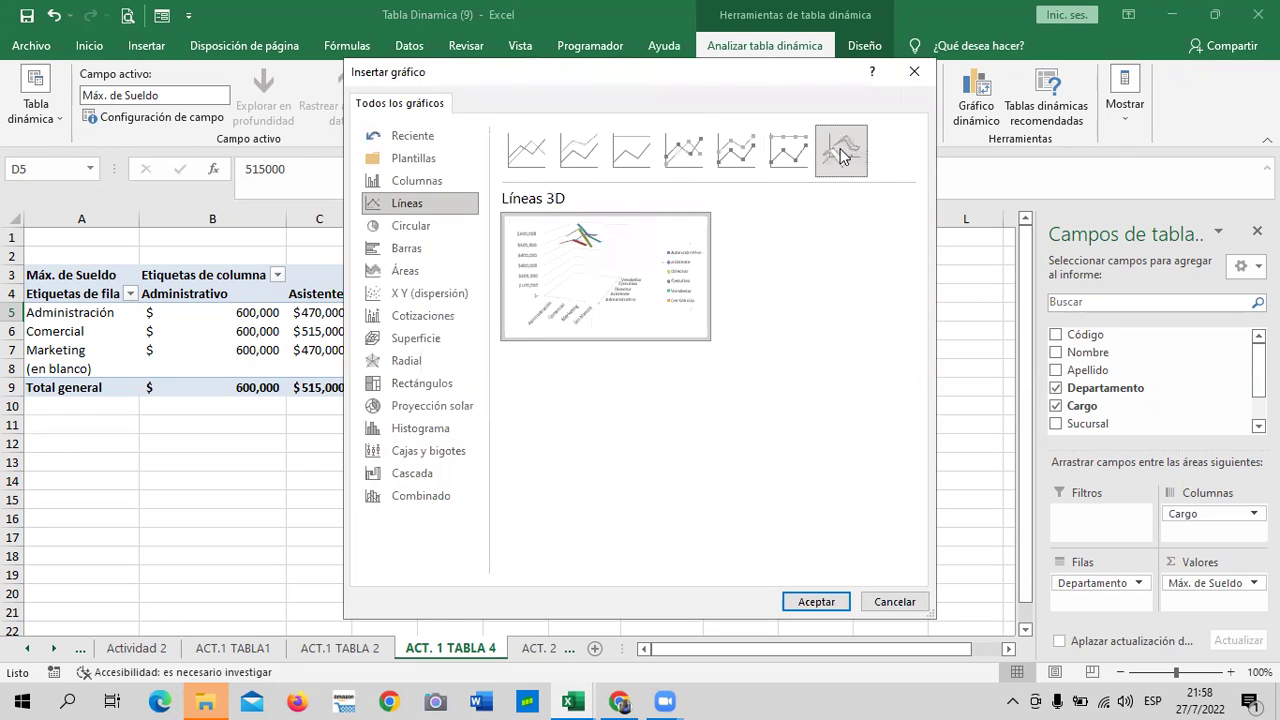
pyautogui.click(792, 151)
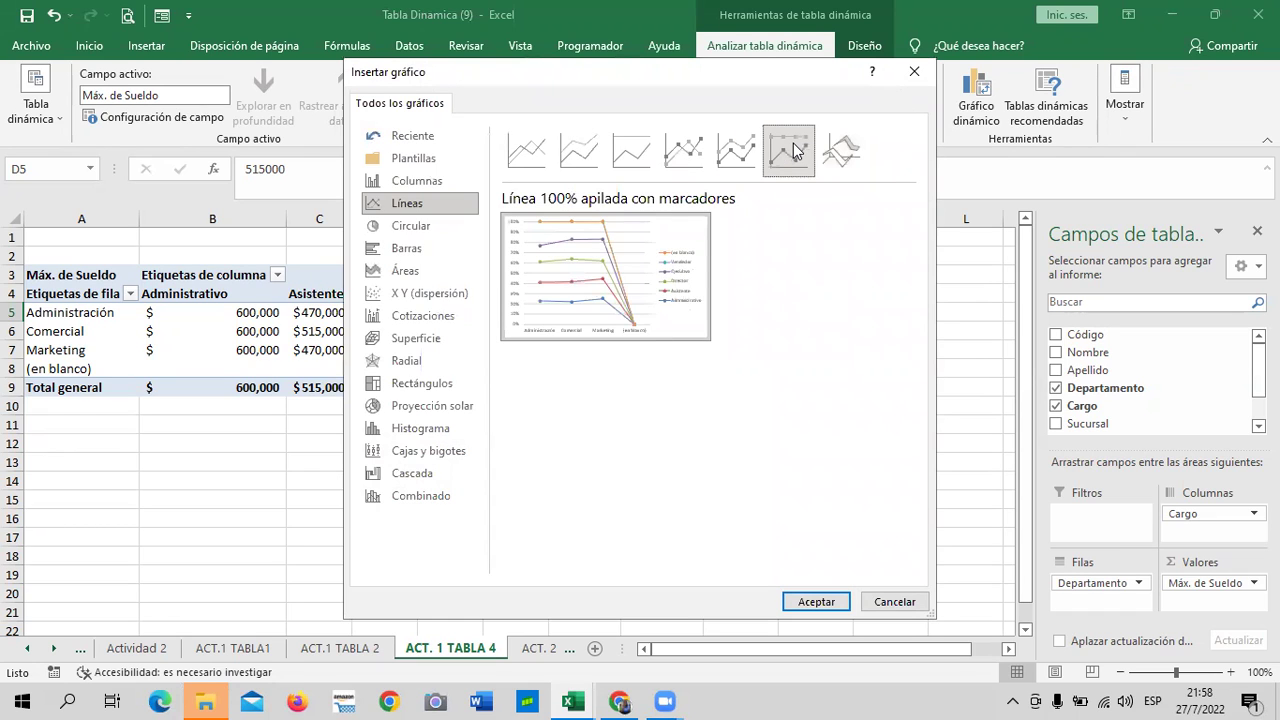
pyautogui.click(738, 158)
pyautogui.click(631, 152)
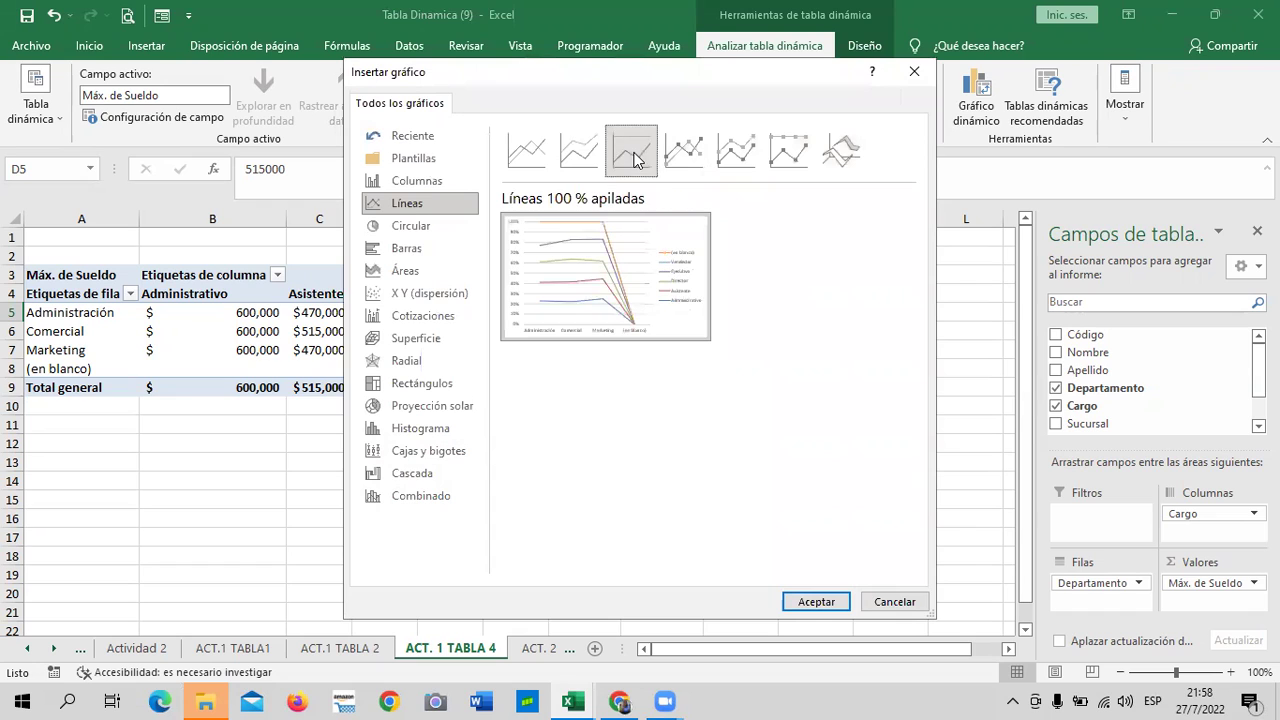
pyautogui.click(539, 156)
pyautogui.click(686, 157)
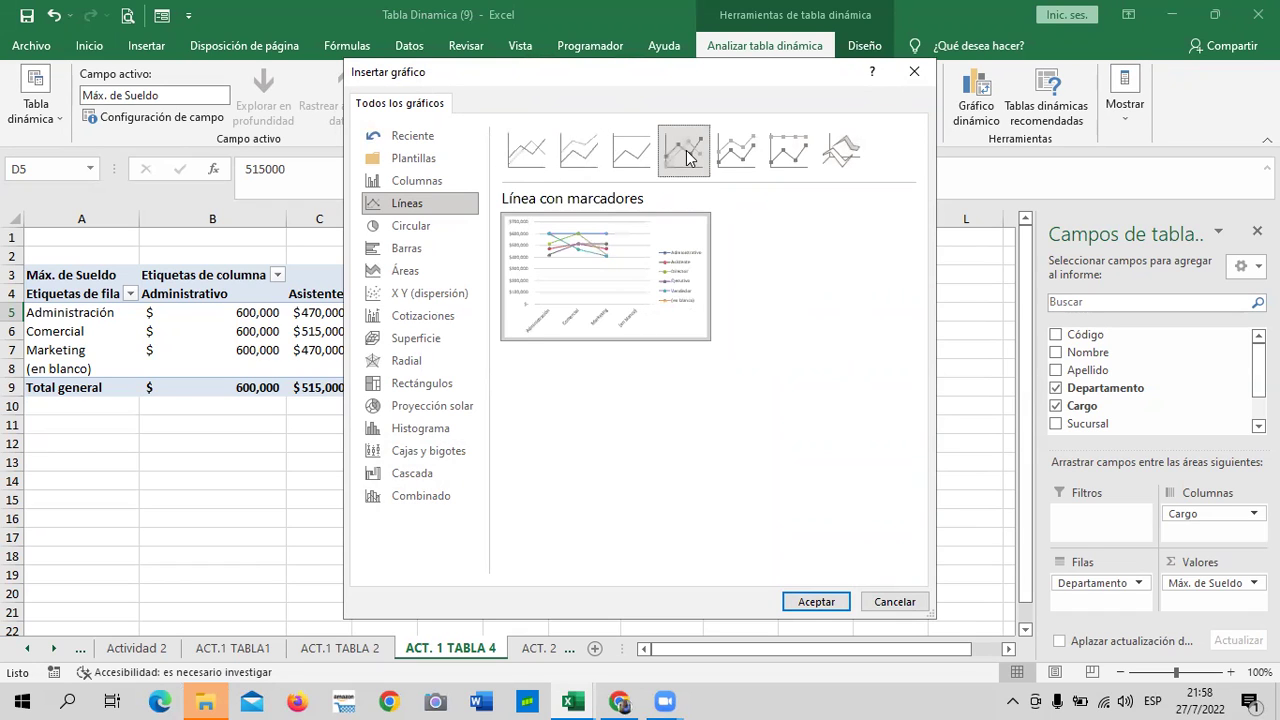
pyautogui.click(742, 153)
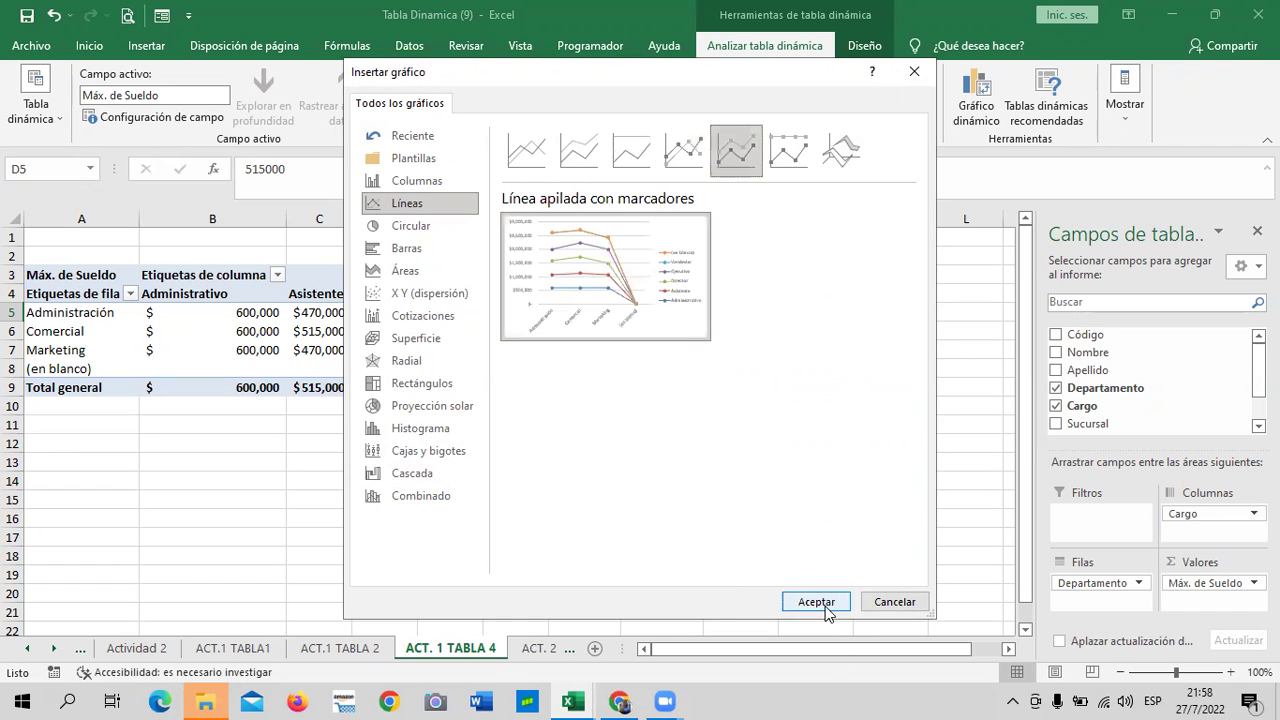
pyautogui.click(816, 601)
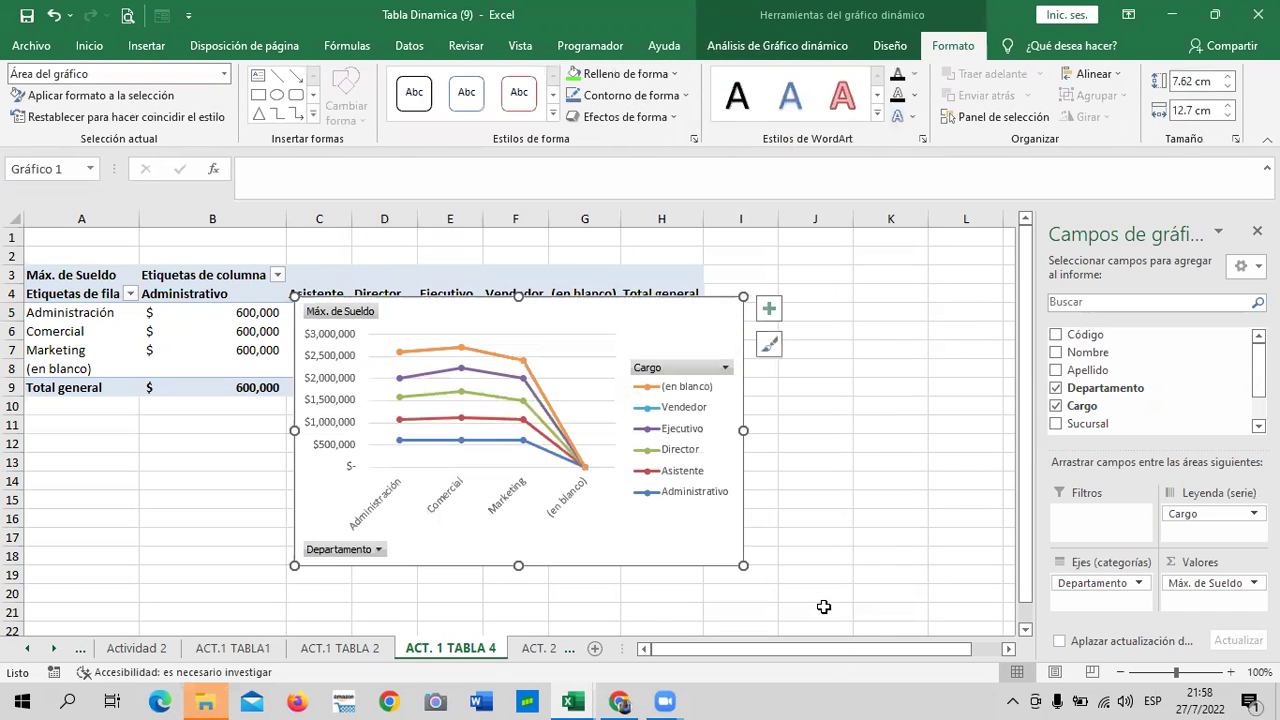
# Step: Move the pivot chart below the table and uncheck (en blanco) in its Cargo filter
pyautogui.click(595, 445)
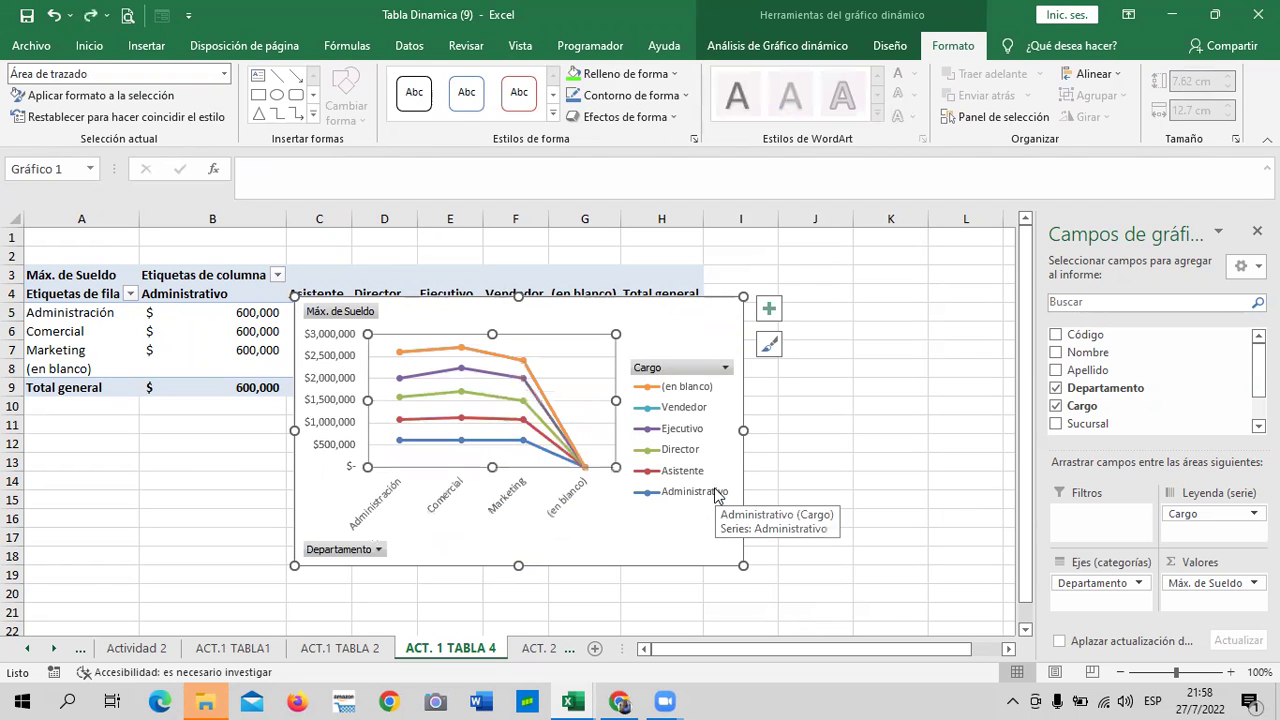
pyautogui.click(878, 314)
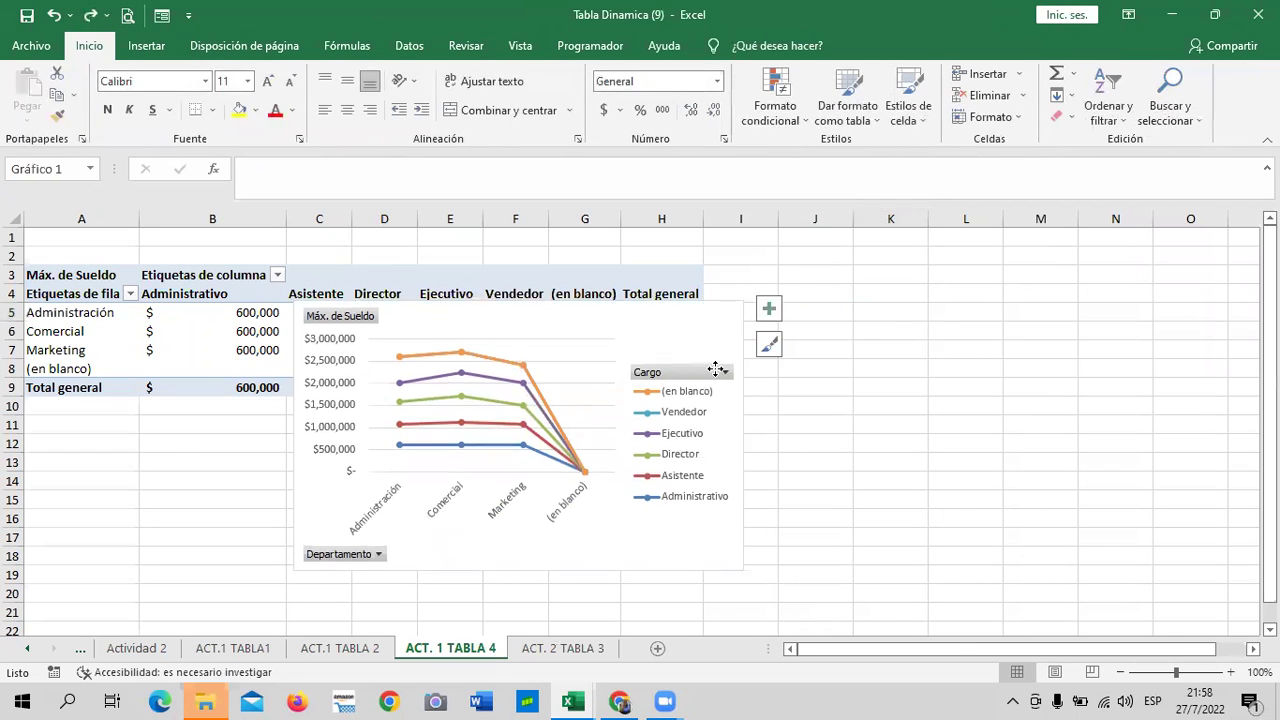
pyautogui.moveTo(719, 337); pyautogui.dragTo(730, 440)
pyautogui.scroll(-3, 800, 420)
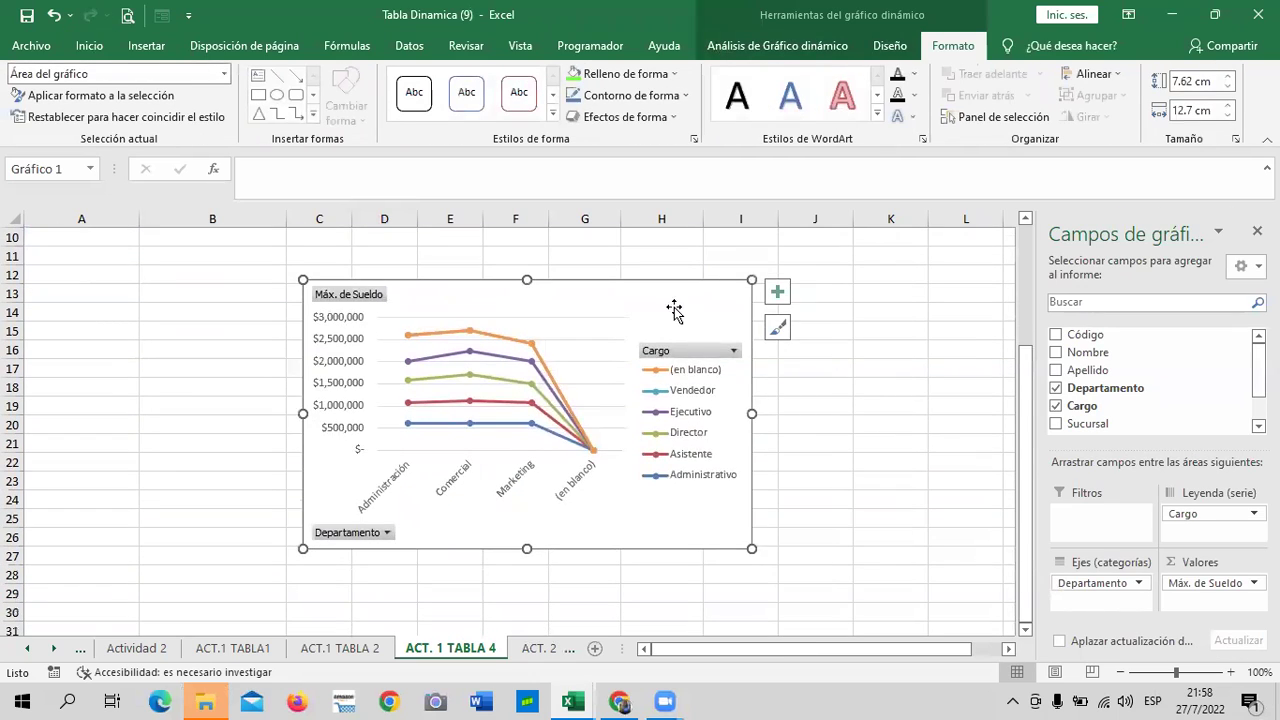
pyautogui.moveTo(674, 309); pyautogui.dragTo(642, 321)
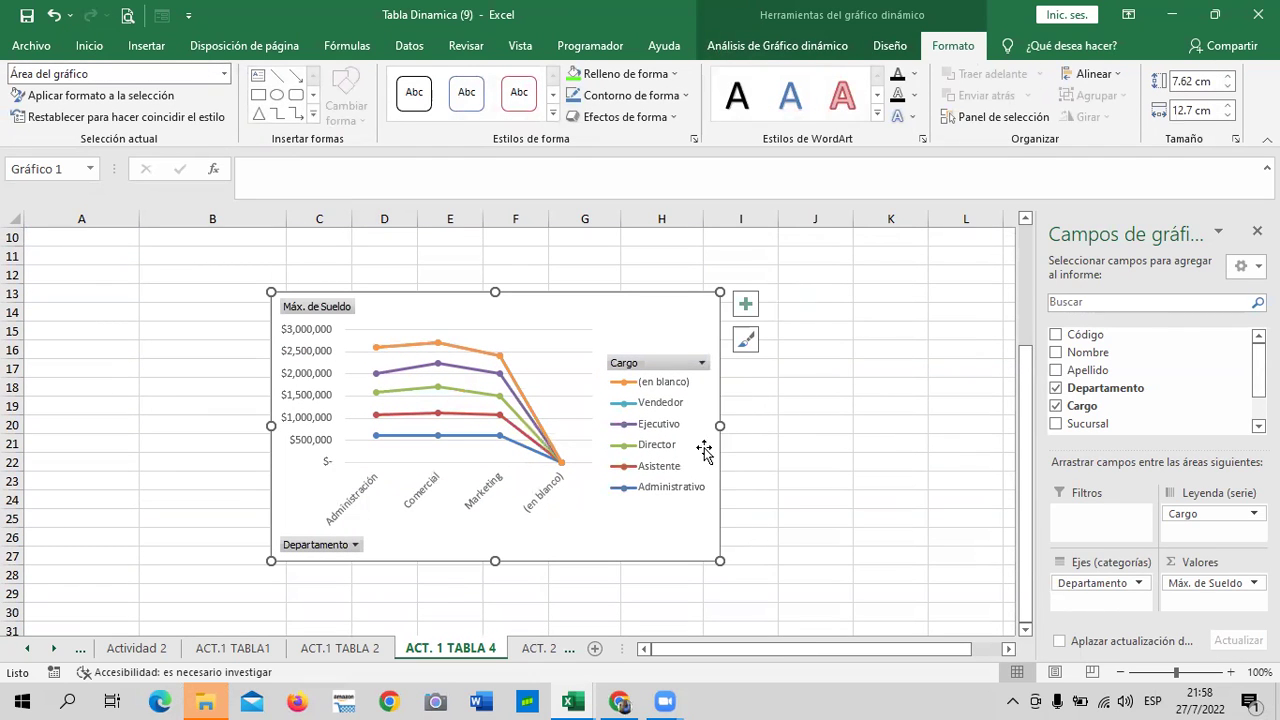
pyautogui.click(702, 364)
pyautogui.click(532, 587)
# Step: Filter out the blank Cargo entry so the chart plots only the five named job titles
pyautogui.click(506, 585)
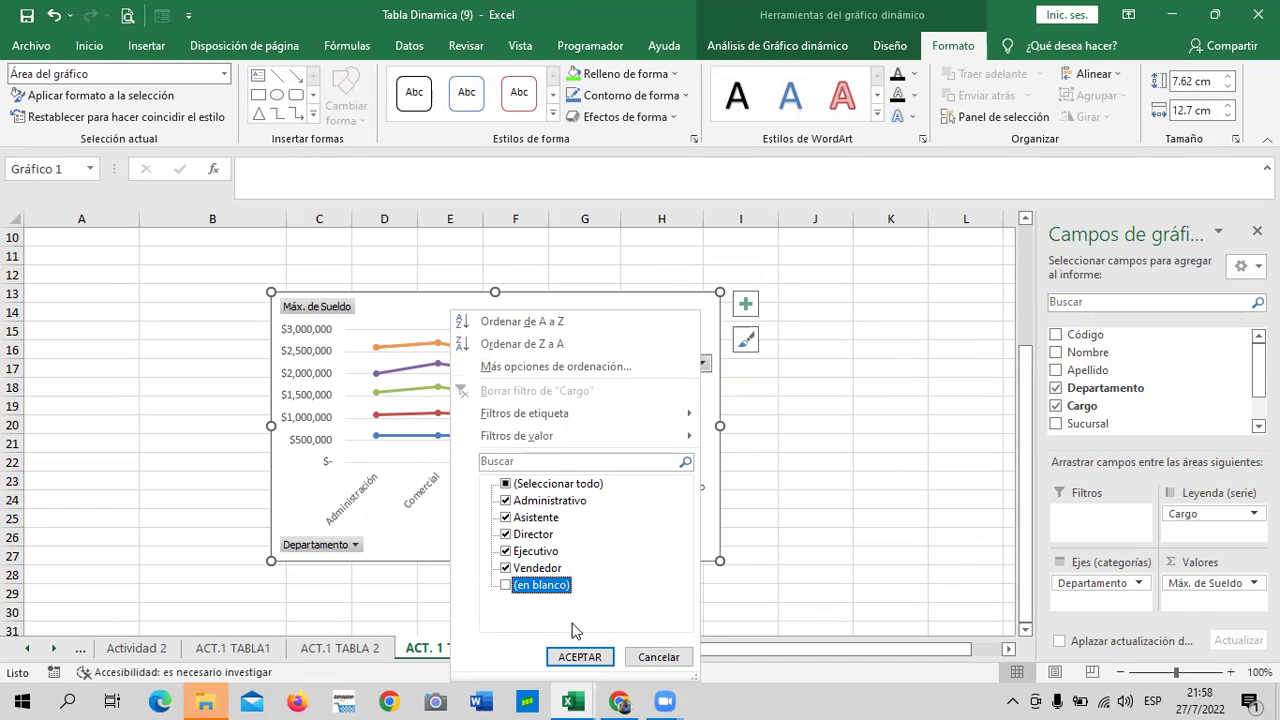
pyautogui.click(580, 657)
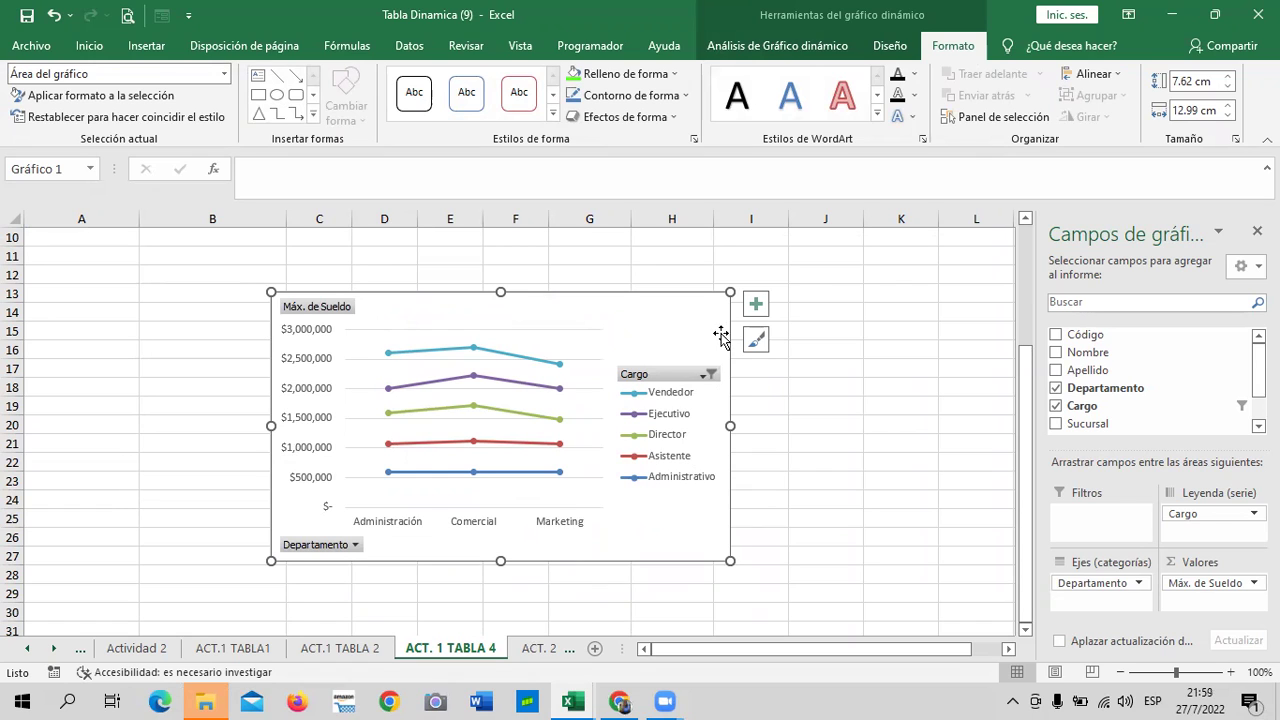
pyautogui.click(757, 306)
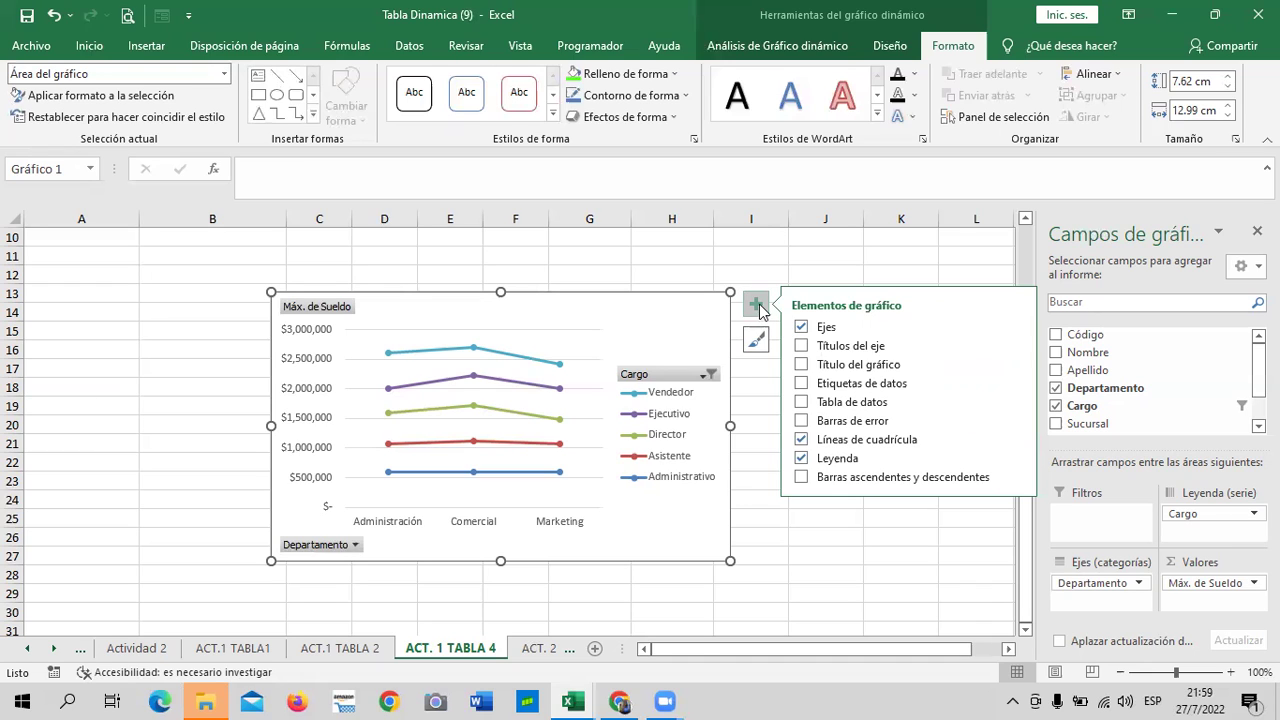
# Step: Inspect the Máx. de Sueldo label and the department filter without changing anything
pyautogui.click(318, 311)
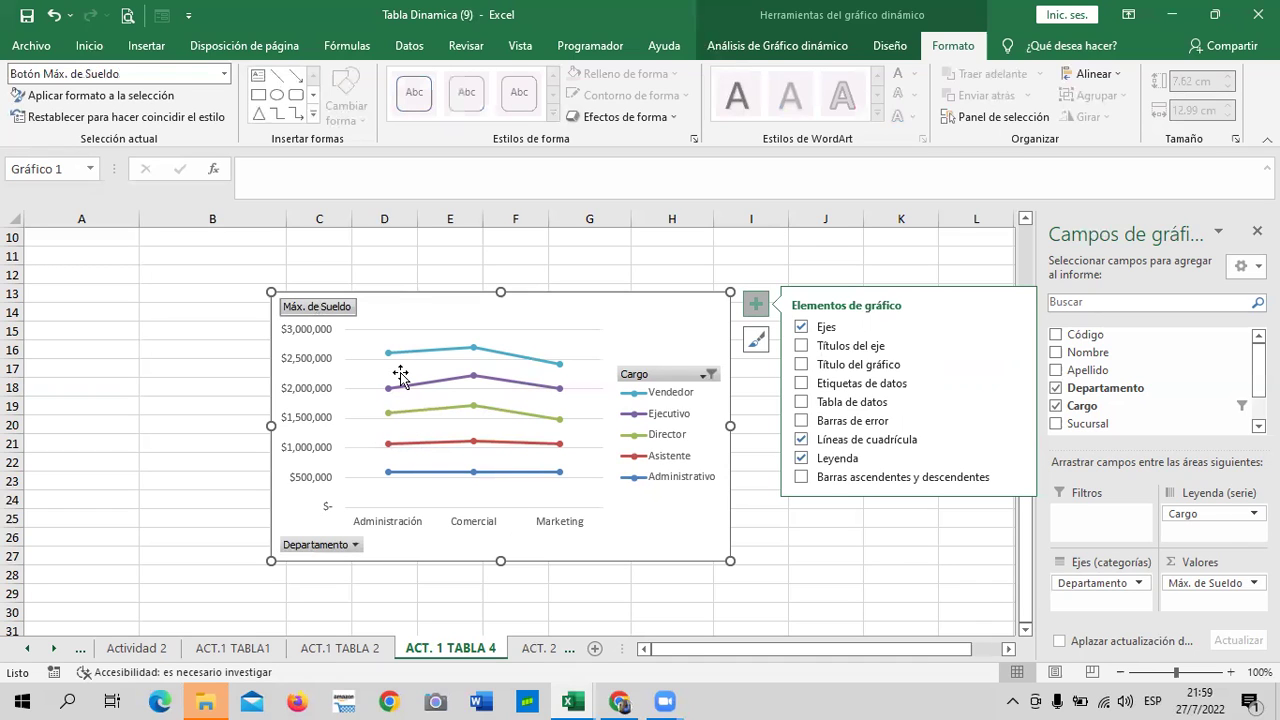
pyautogui.click(352, 545)
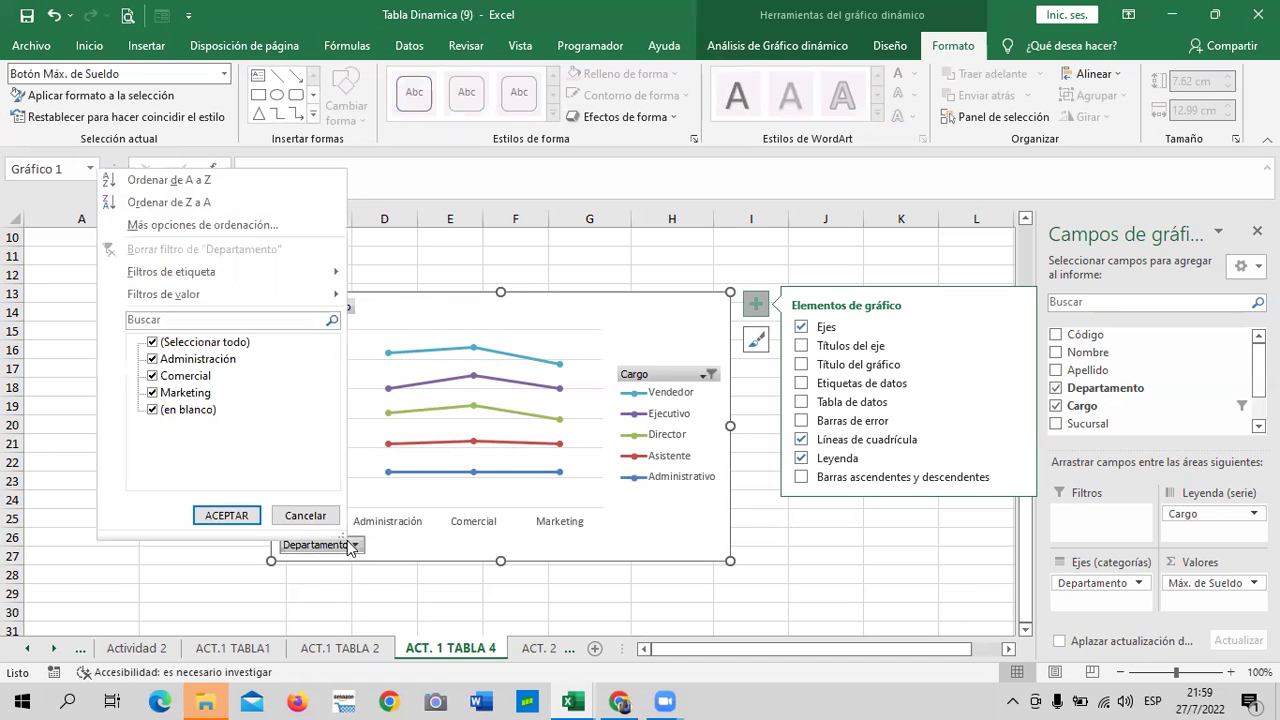
pyautogui.click(350, 546)
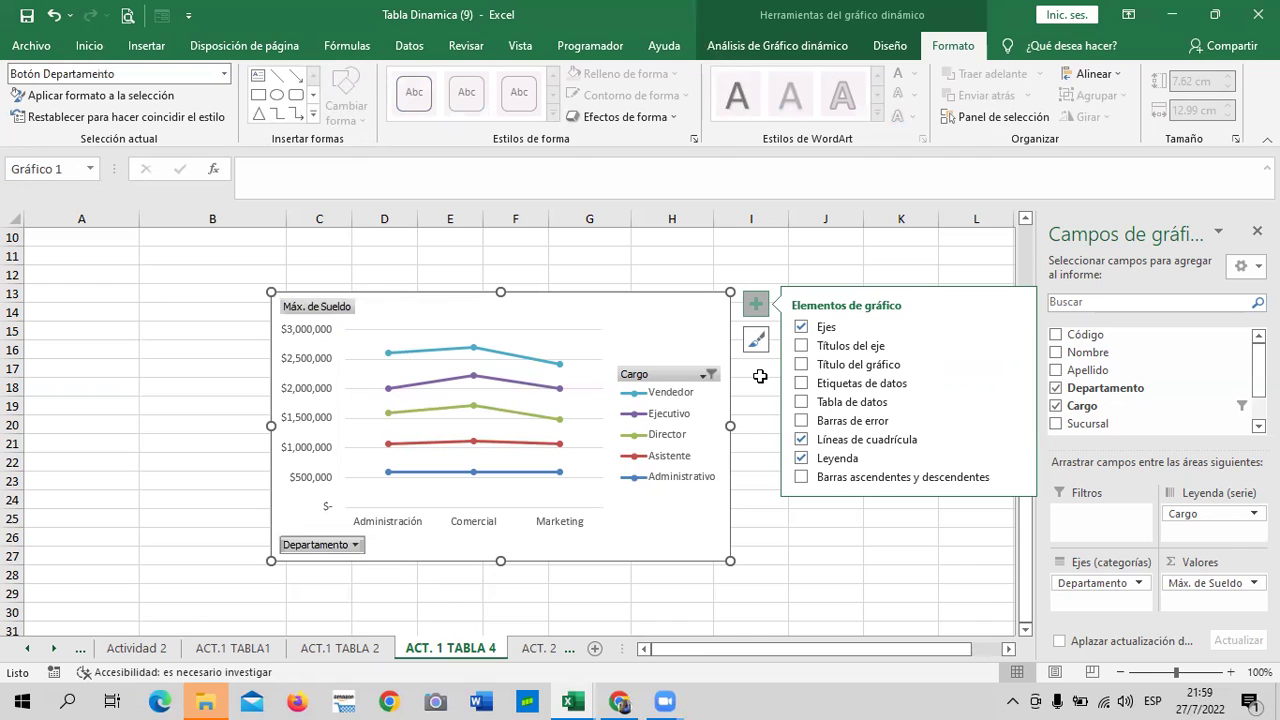
# Step: Try up/down bars, error bars and a data table on the chart, removing the bars and table
pyautogui.click(812, 481)
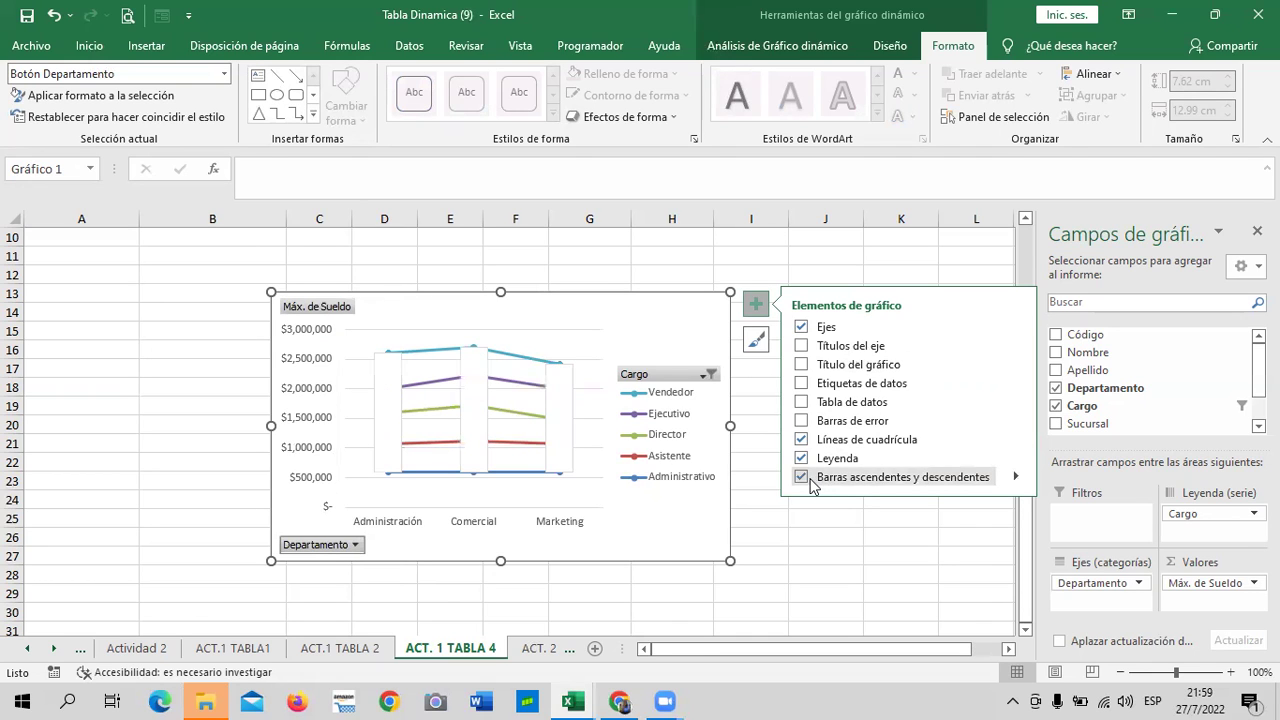
pyautogui.click(812, 481)
pyautogui.click(803, 421)
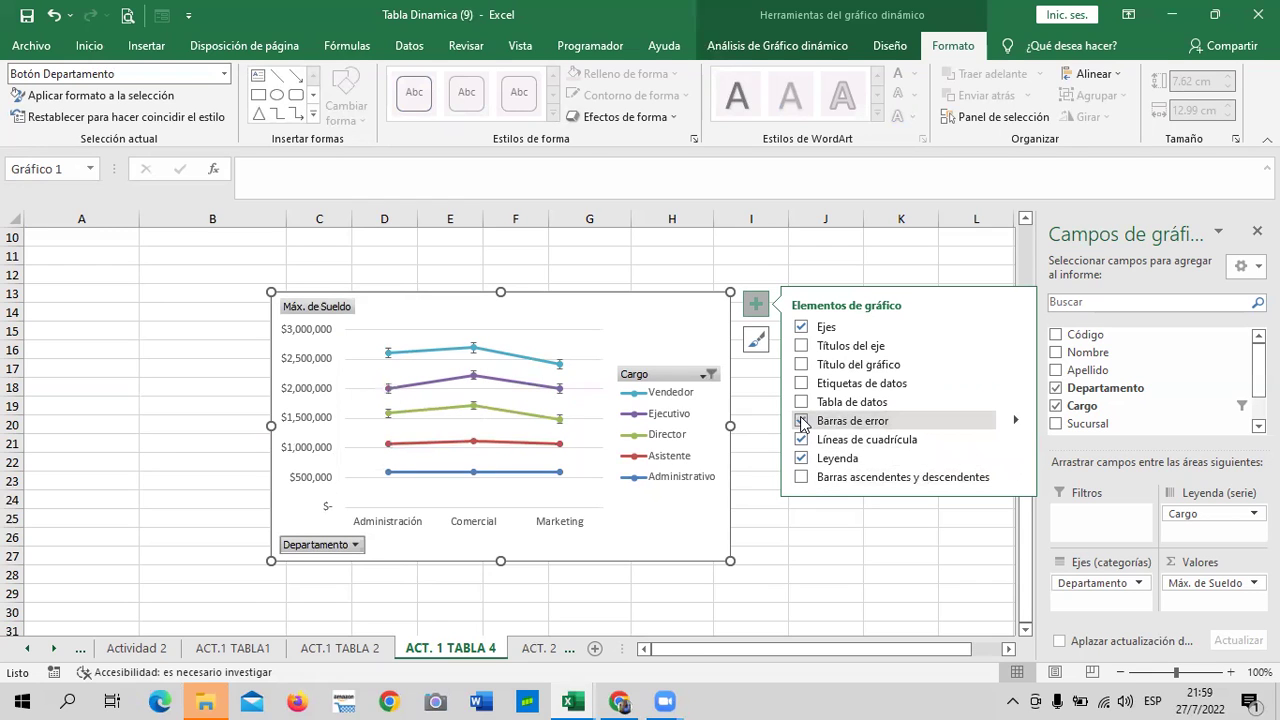
pyautogui.click(802, 402)
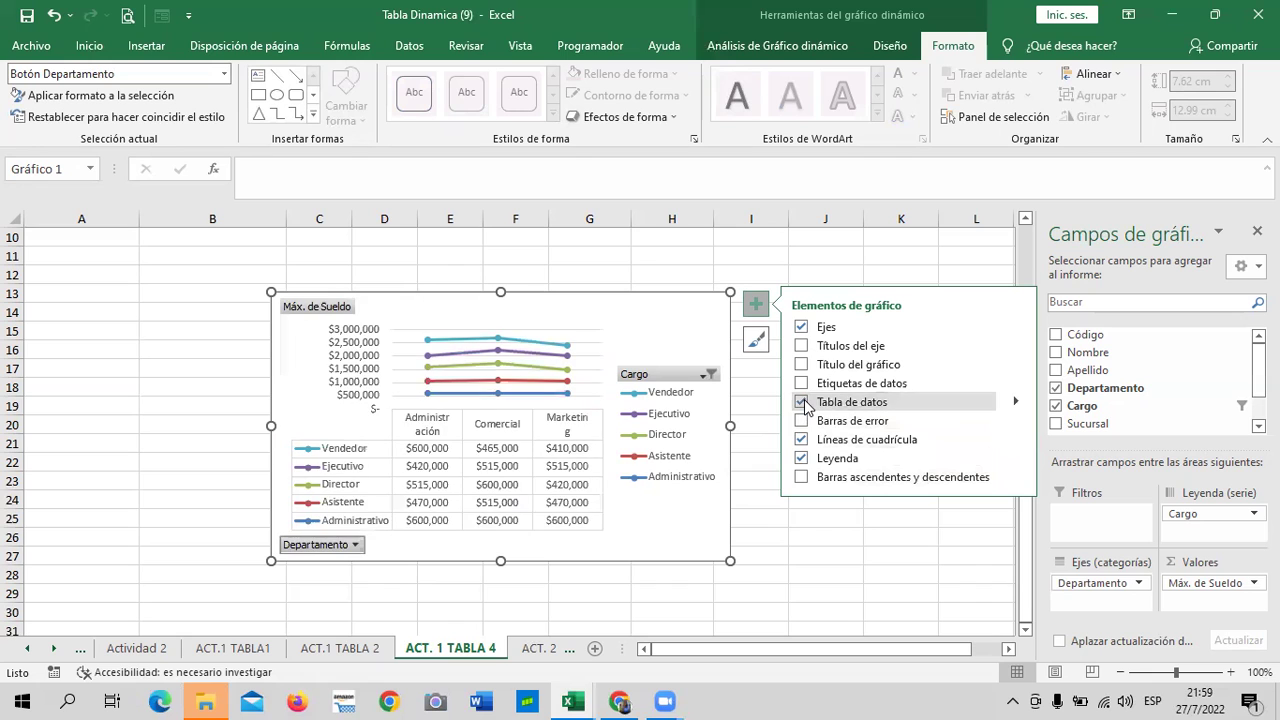
pyautogui.click(802, 402)
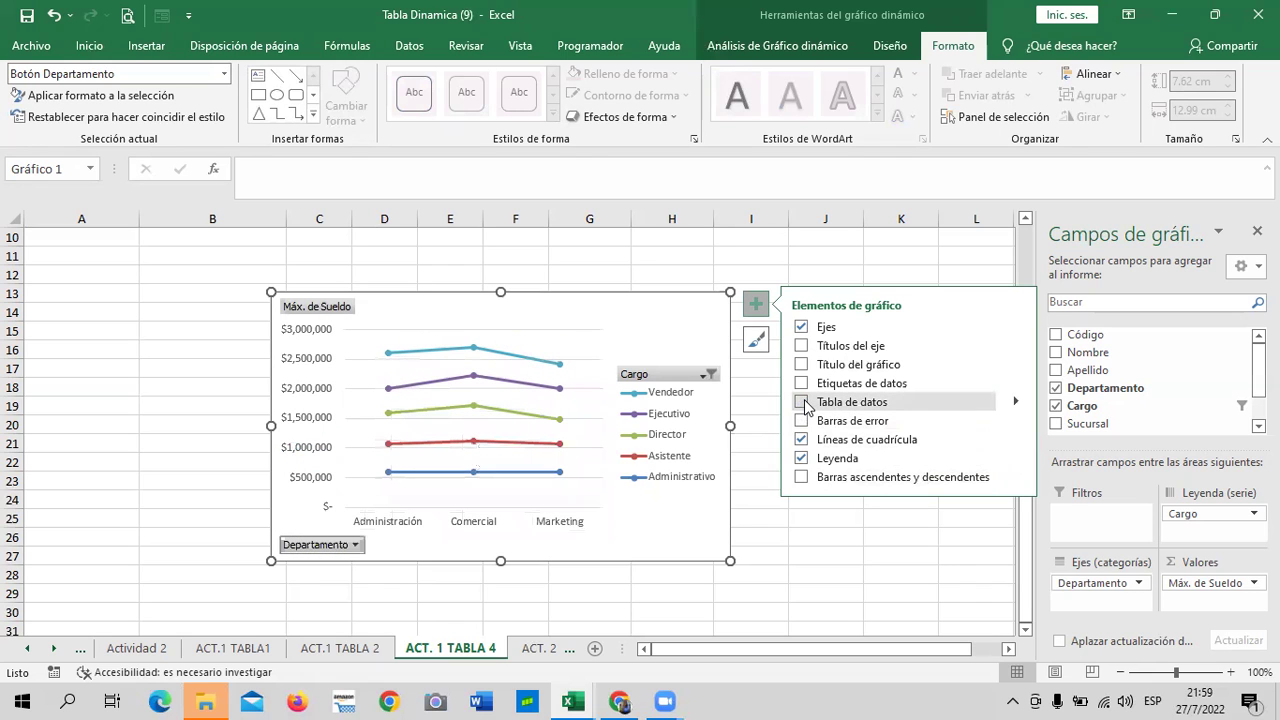
# Step: Add a chart title, after trying and removing data labels, then axis titles
pyautogui.click(802, 384)
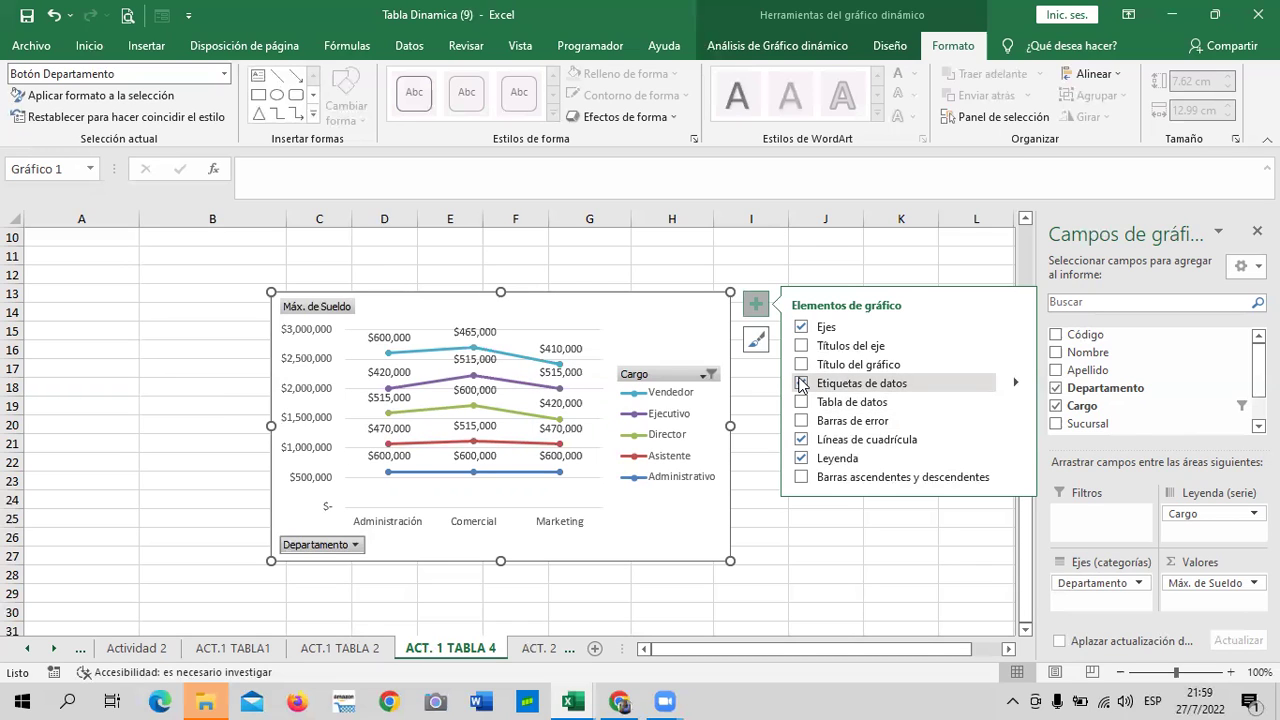
pyautogui.click(802, 384)
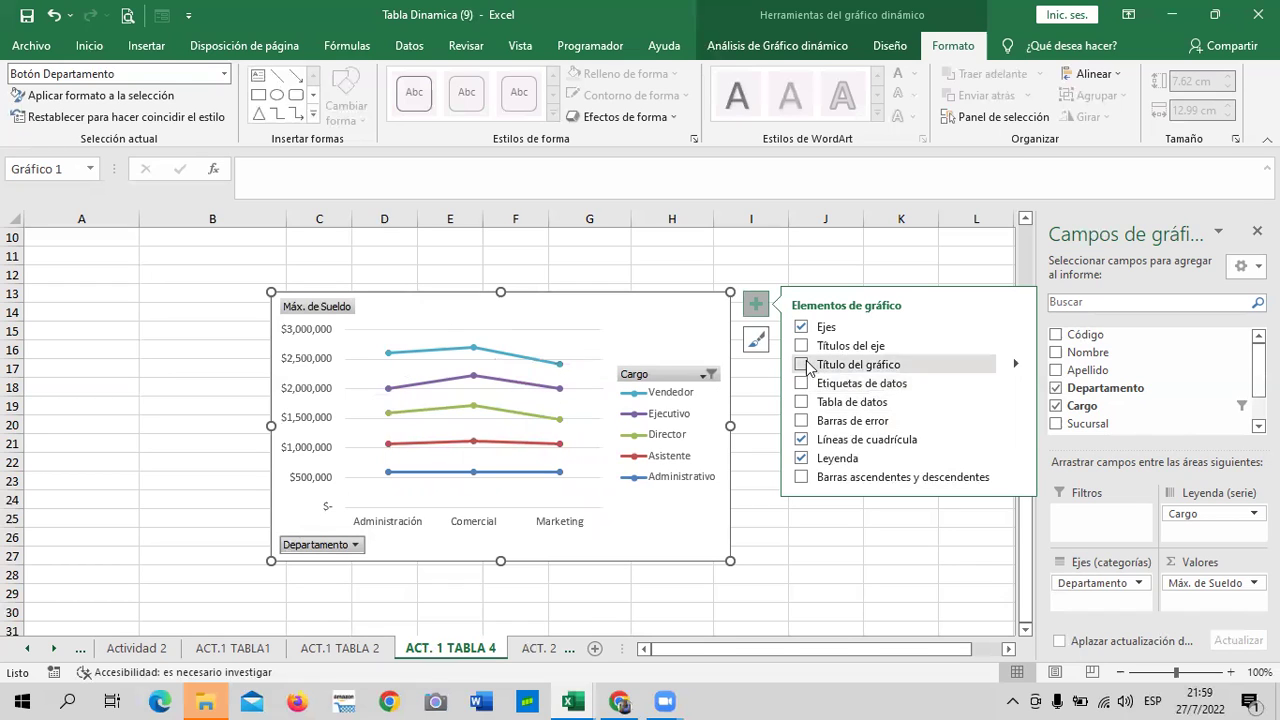
pyautogui.click(802, 365)
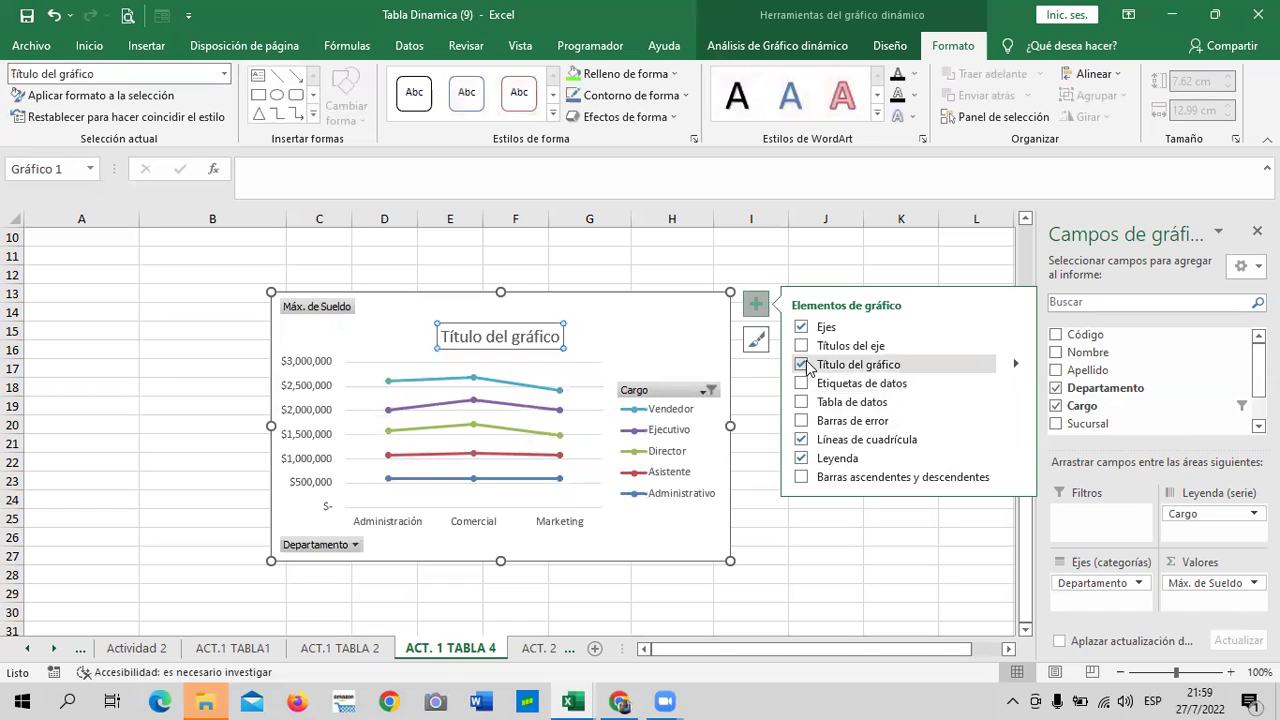
pyautogui.click(801, 346)
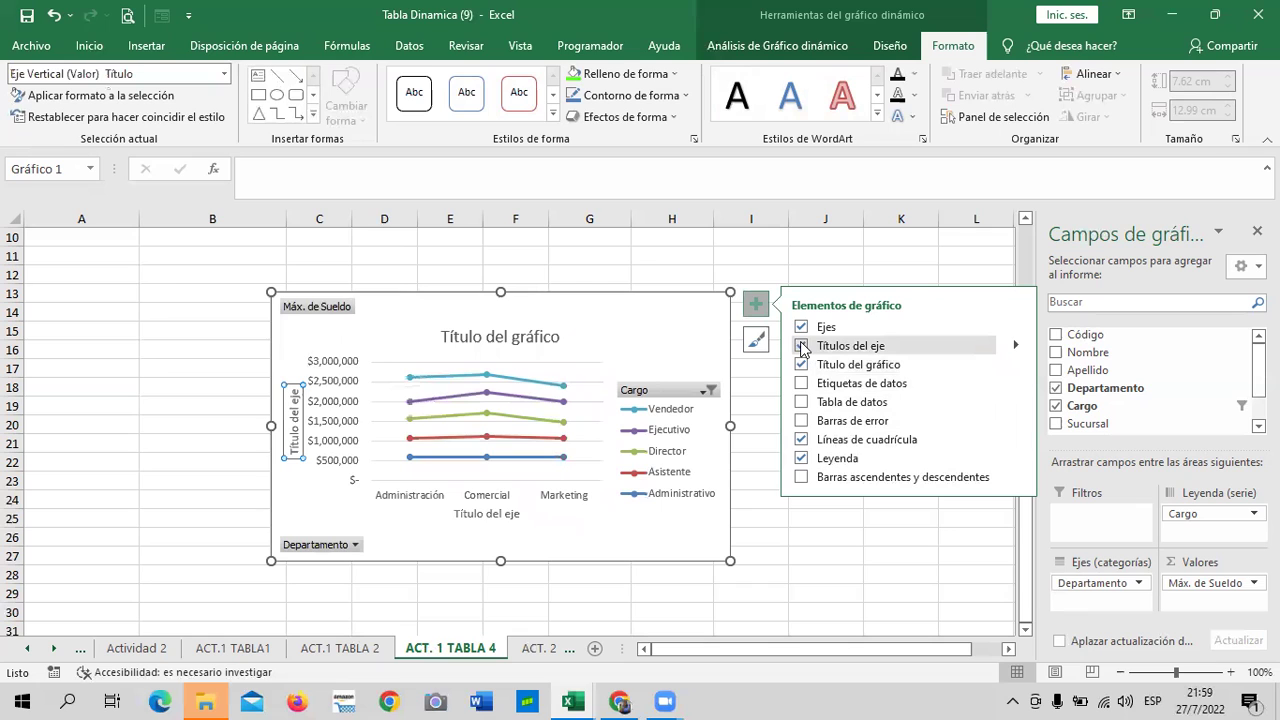
pyautogui.click(801, 346)
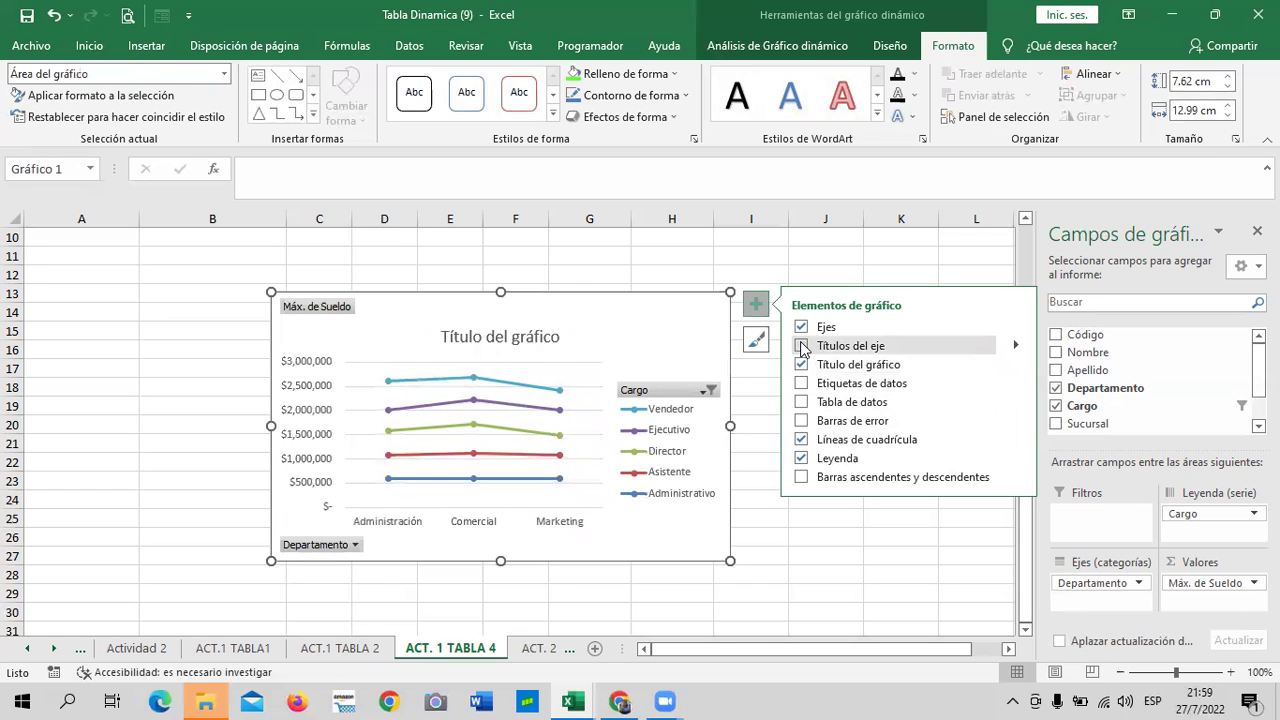
pyautogui.click(801, 327)
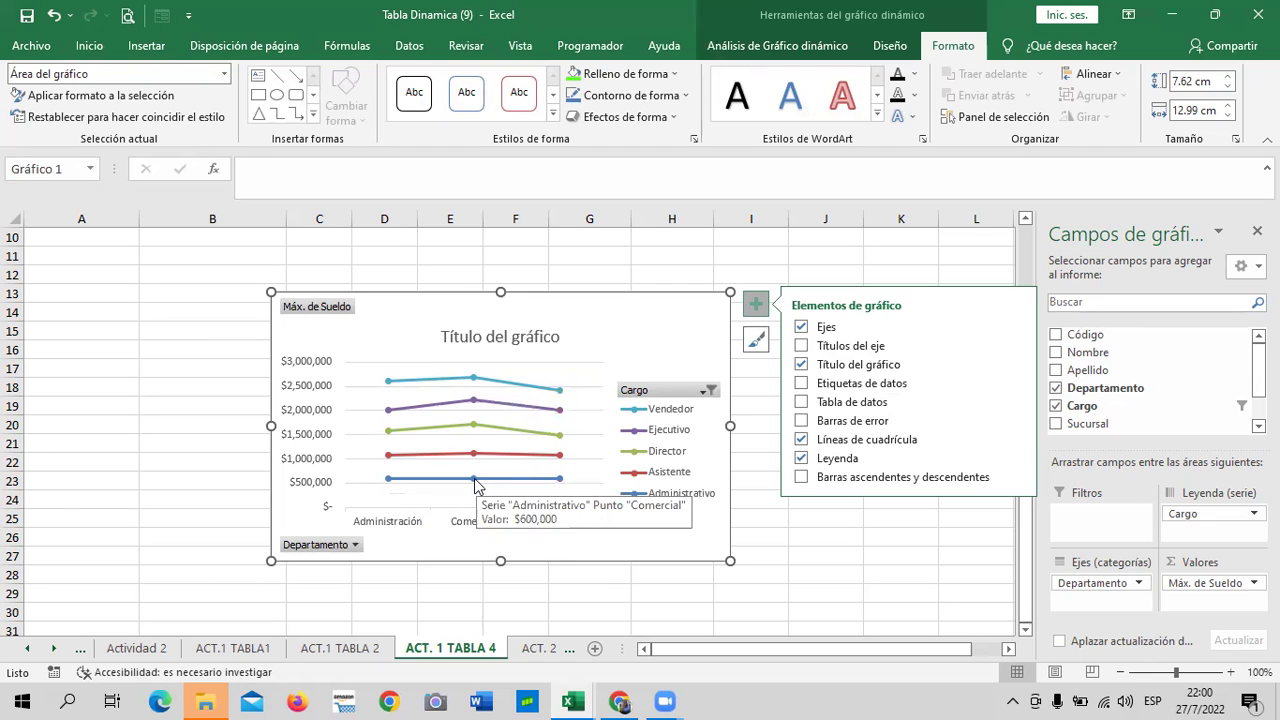
pyautogui.moveTo(388, 381)
pyautogui.click(503, 386)
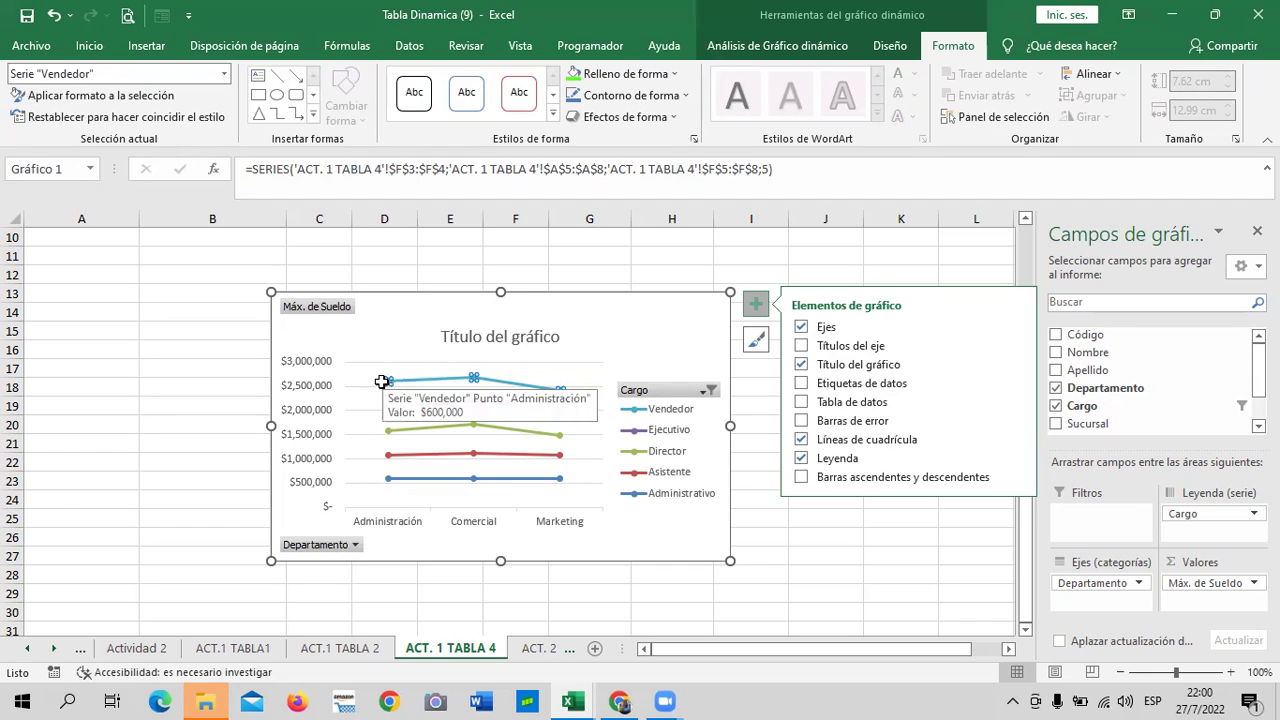
pyautogui.click(471, 376)
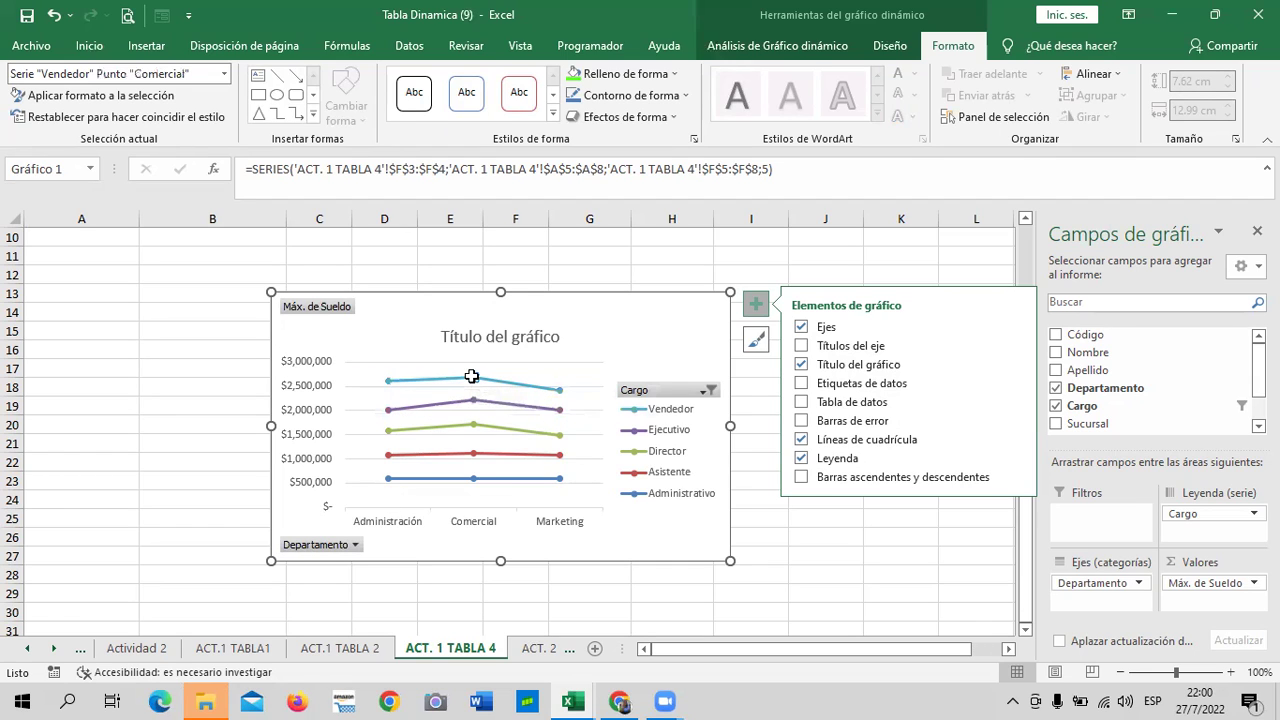
pyautogui.click(560, 390)
pyautogui.click(570, 521)
pyautogui.click(561, 394)
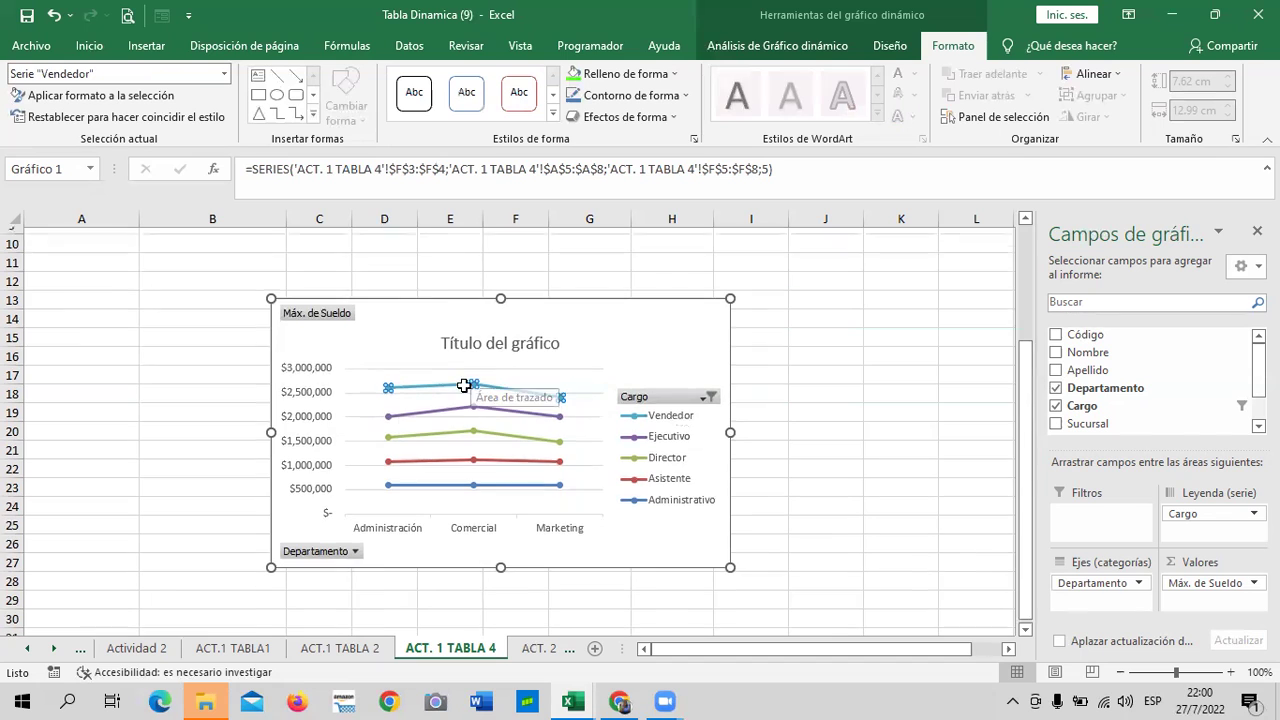
pyautogui.scroll(3, 466, 390)
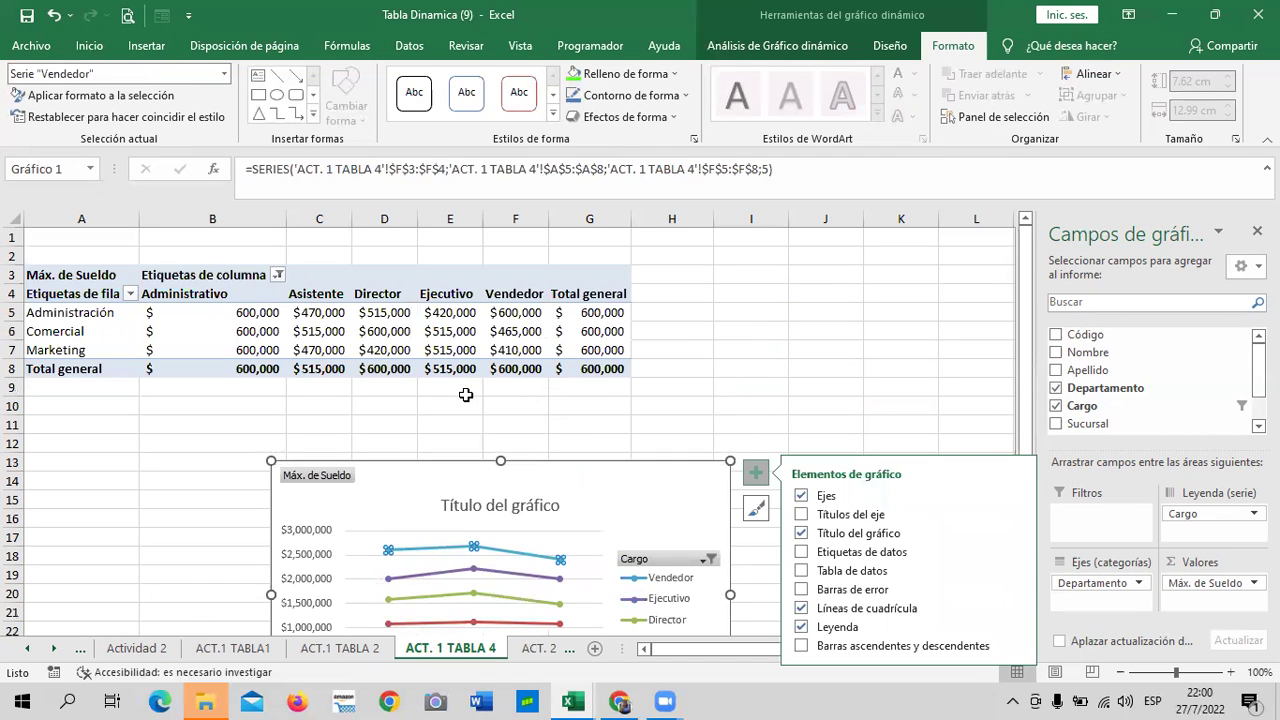
# Step: Select the Vendedor pivot column, then pick cell H5 and scroll down to the chart
pyautogui.click(510, 286)
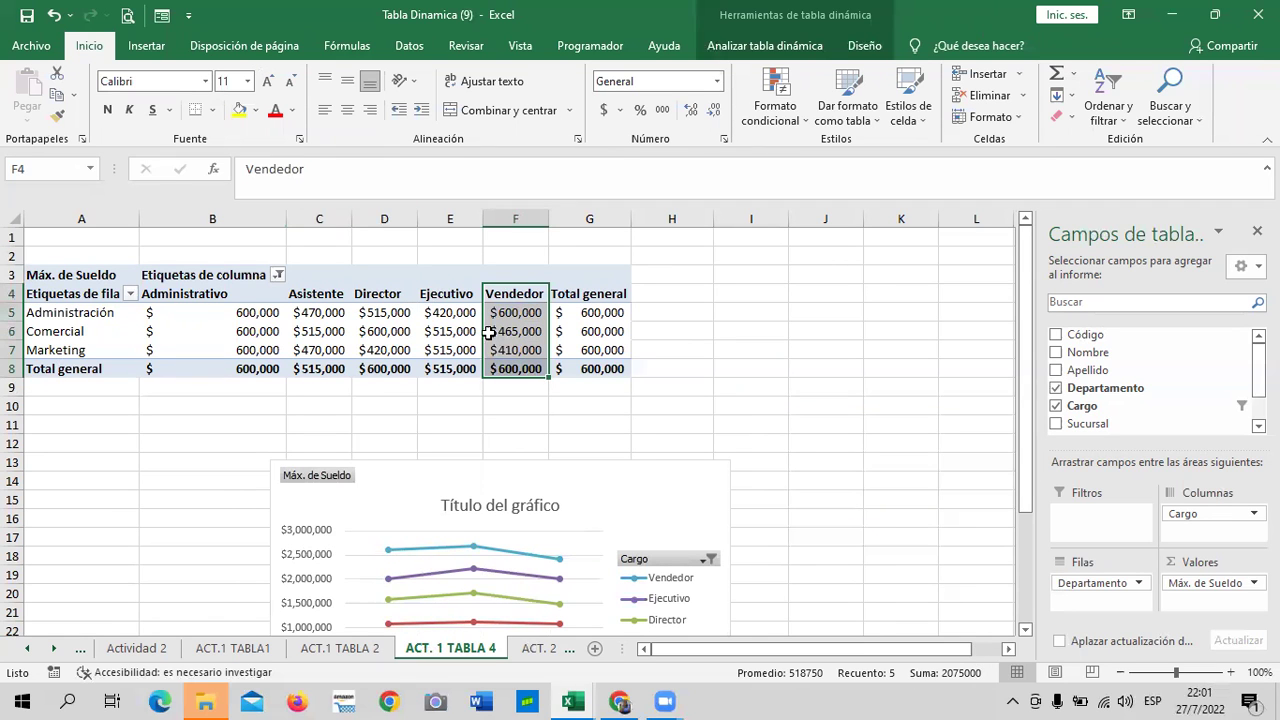
pyautogui.click(702, 316)
pyautogui.scroll(-1, 718, 358)
pyautogui.scroll(-1, 710, 356)
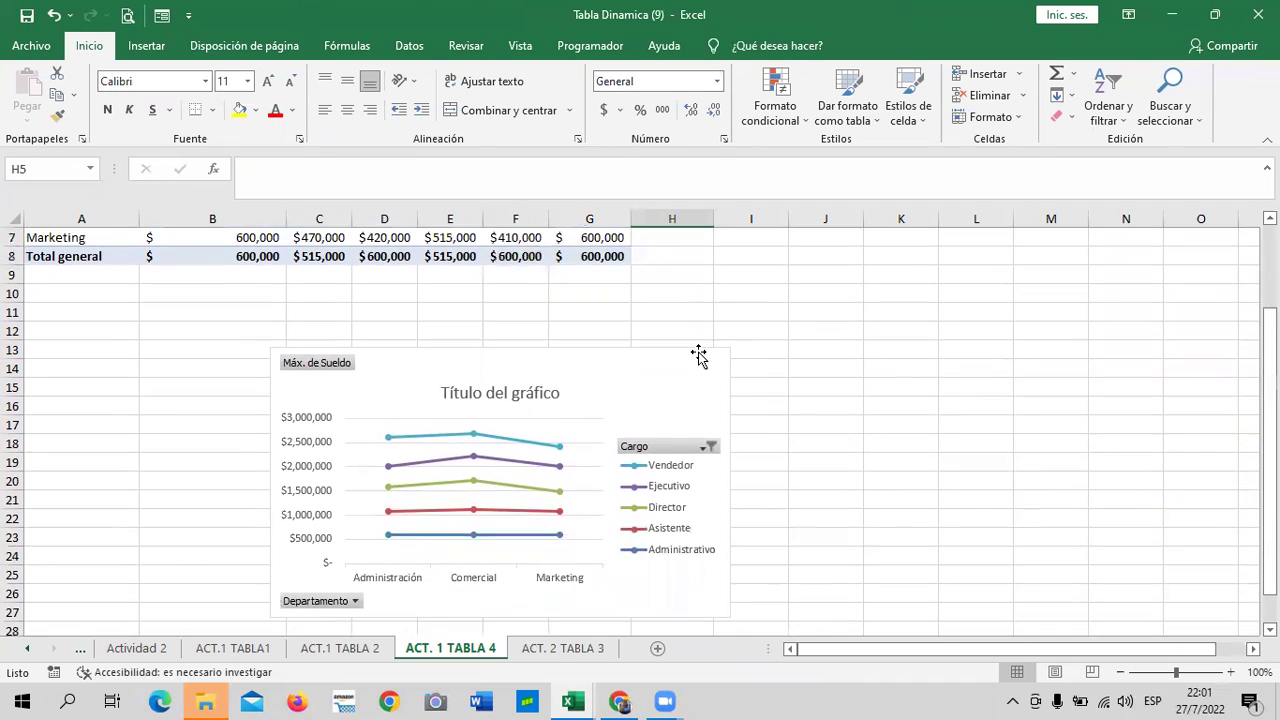
pyautogui.scroll(-1, 690, 350)
# Step: Enlarge the pivot chart wider and taller, then go to sheet ACT. 2 TABLA 3
pyautogui.click(636, 324)
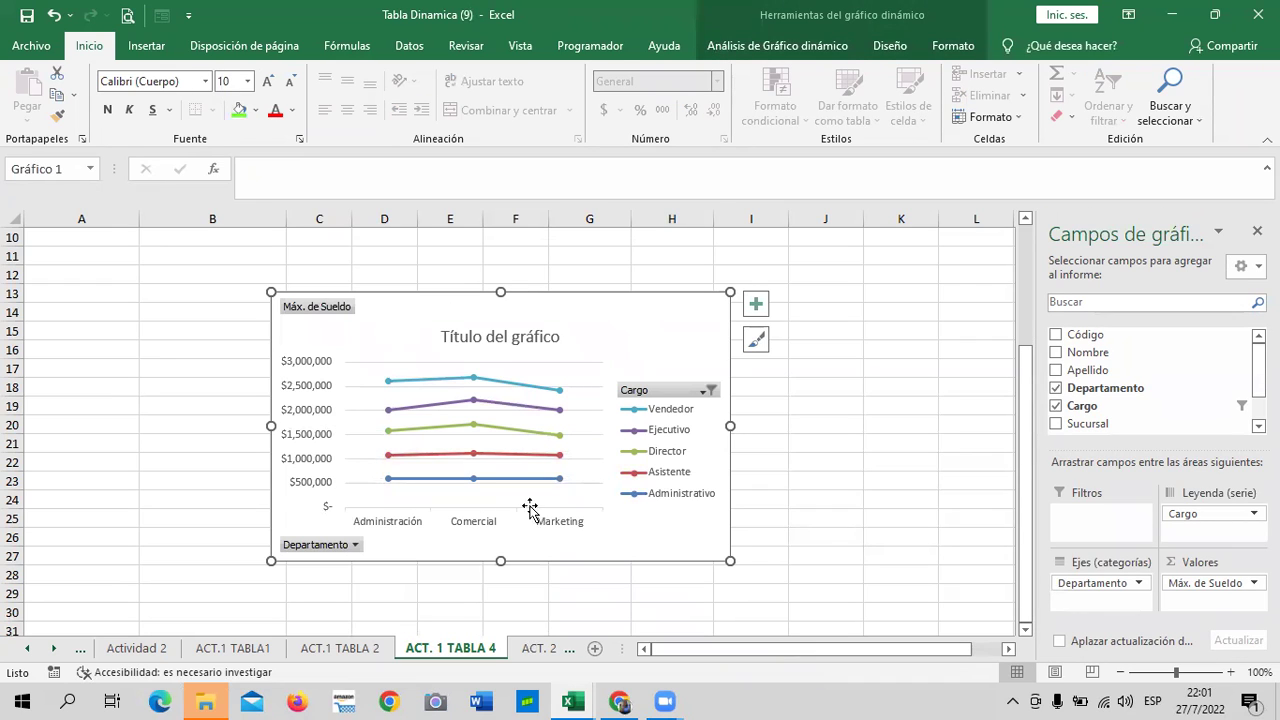
pyautogui.moveTo(448, 464)
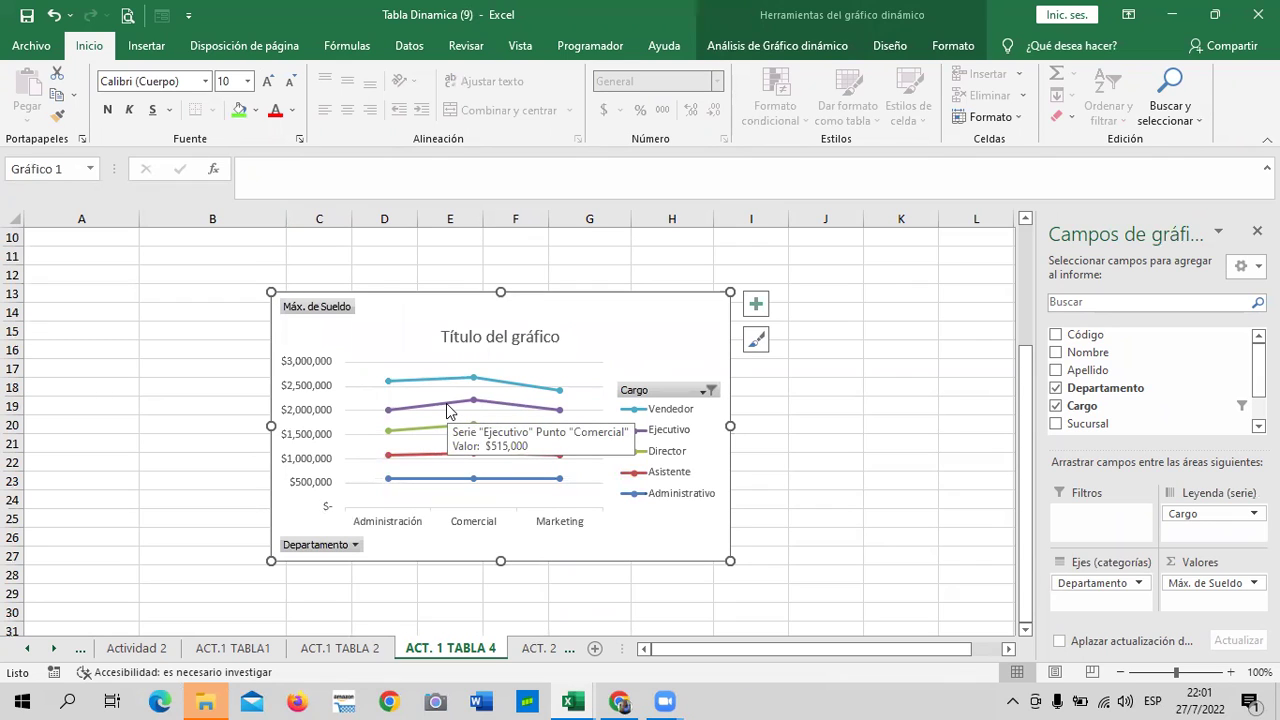
pyautogui.moveTo(608, 323); pyautogui.dragTo(610, 327)
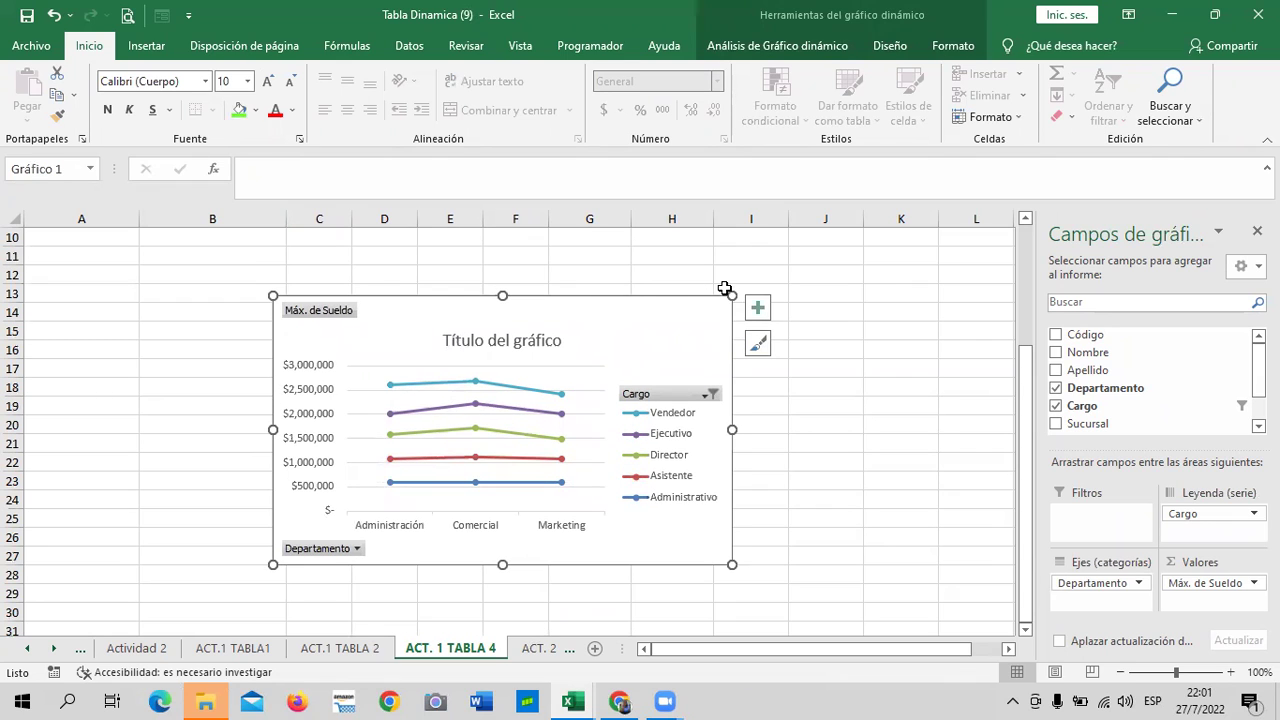
pyautogui.moveTo(732, 296); pyautogui.dragTo(769, 266)
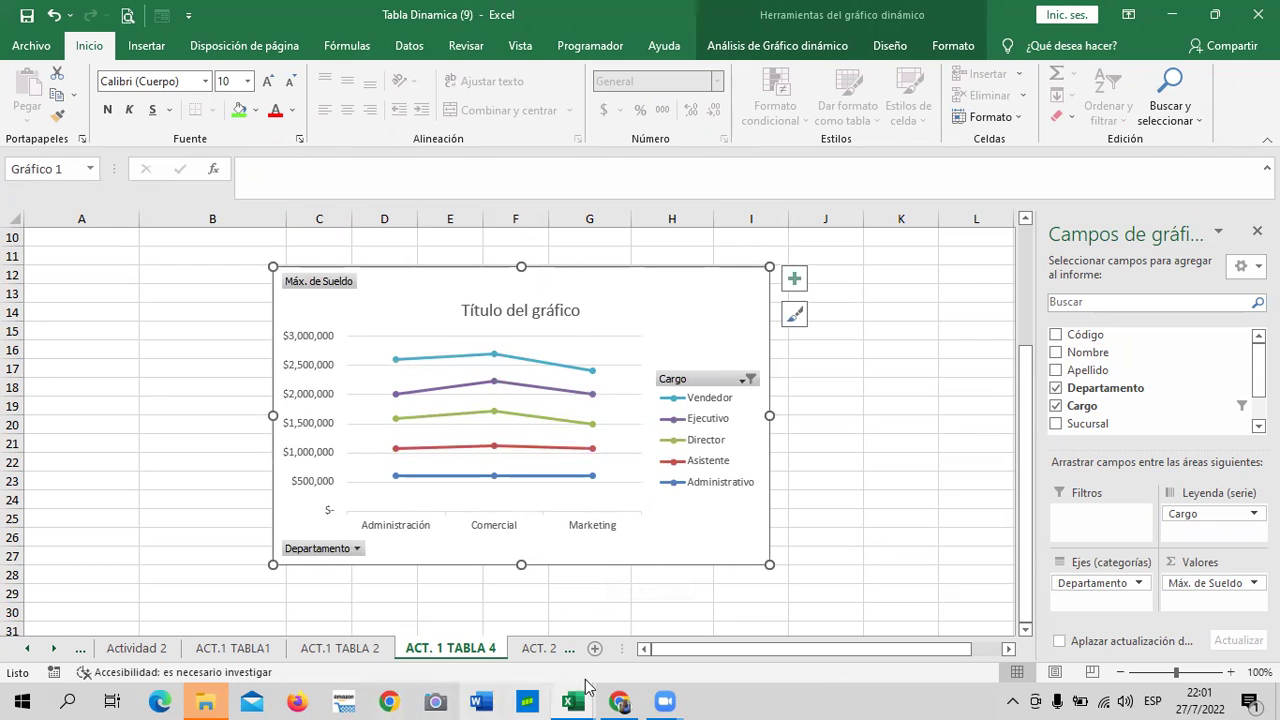
pyautogui.click(540, 648)
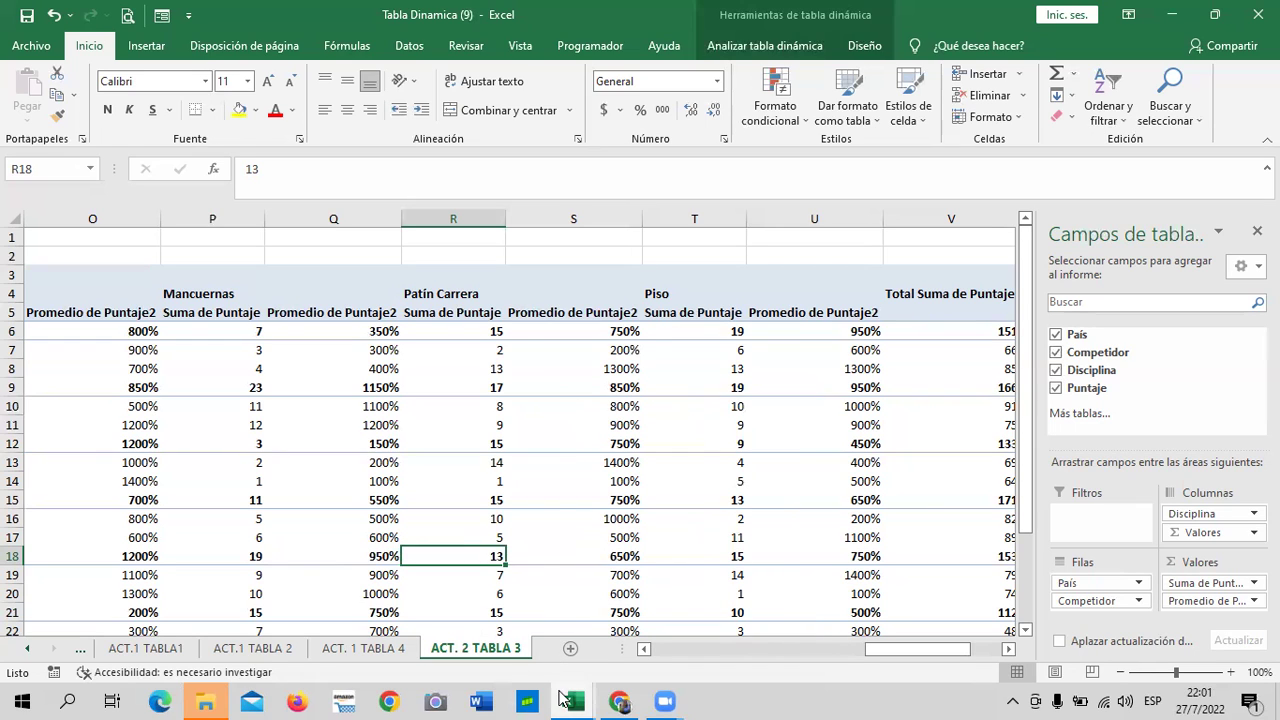
# Step: Return to sheet ACT. 1 TABLA 4, scroll up and select cell G3 in the pivot table
pyautogui.click(390, 649)
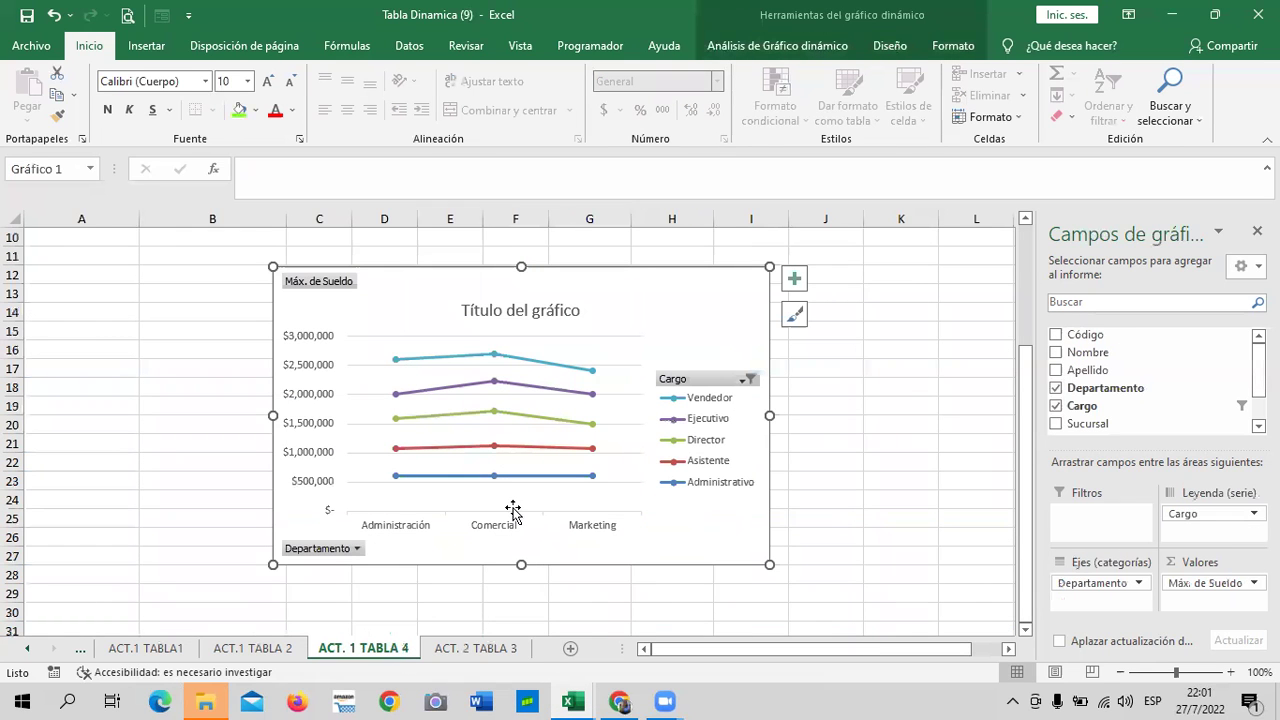
pyautogui.scroll(3, 586, 474)
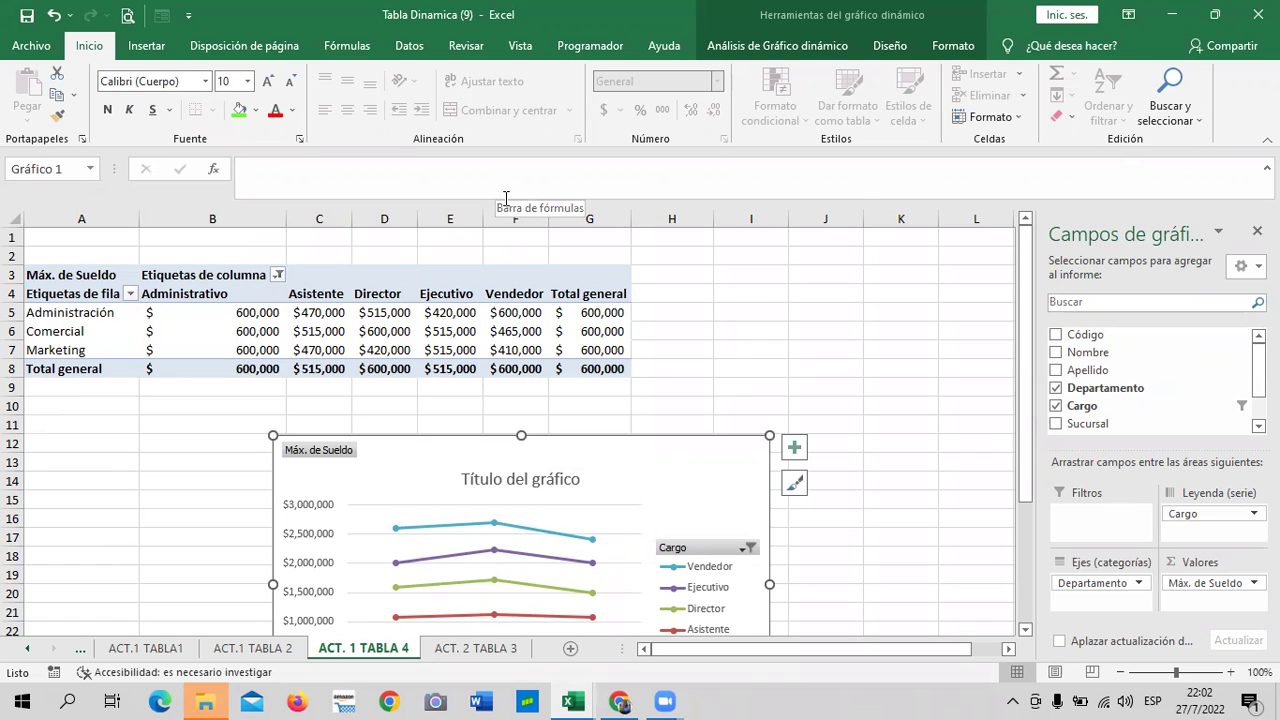
pyautogui.click(719, 288)
pyautogui.click(690, 288)
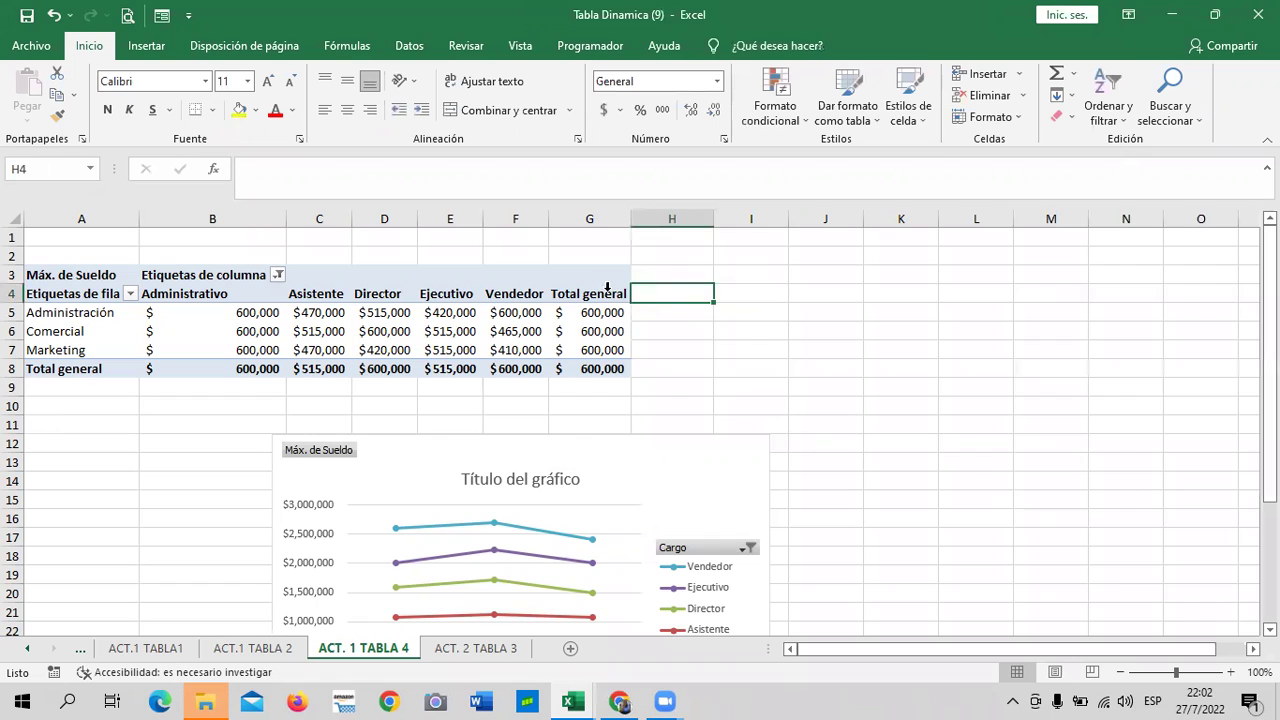
pyautogui.click(568, 275)
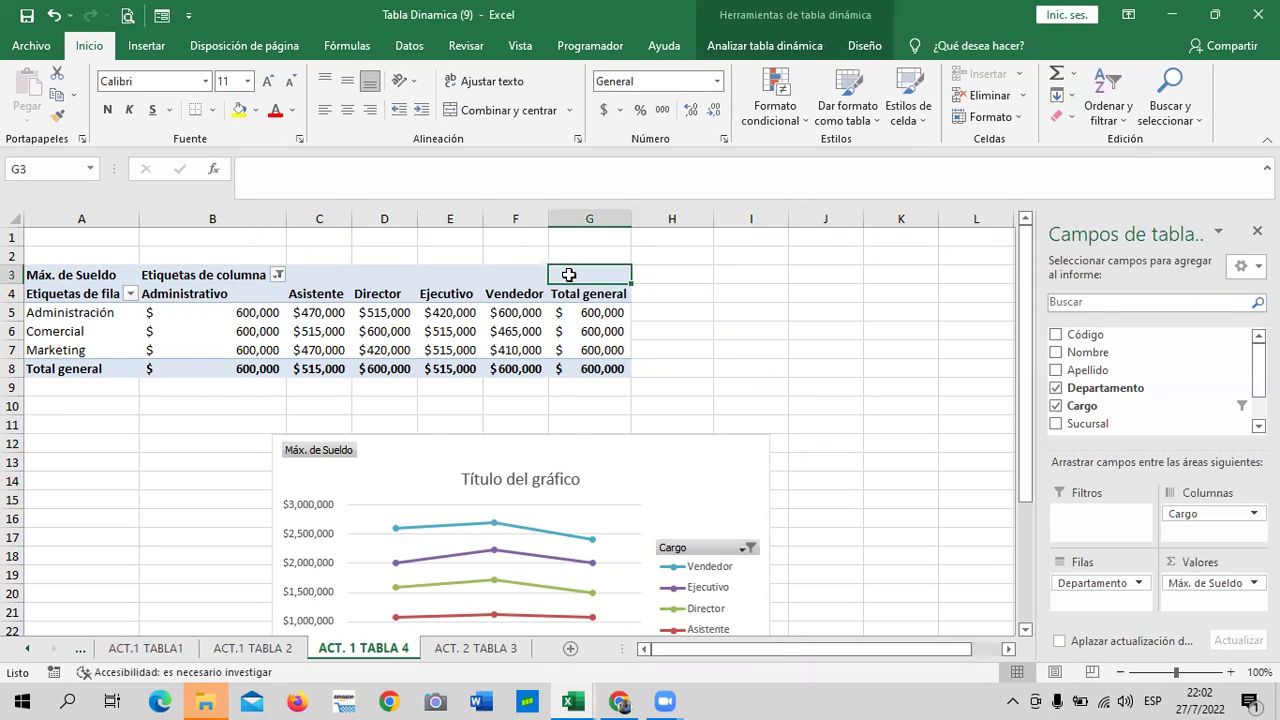